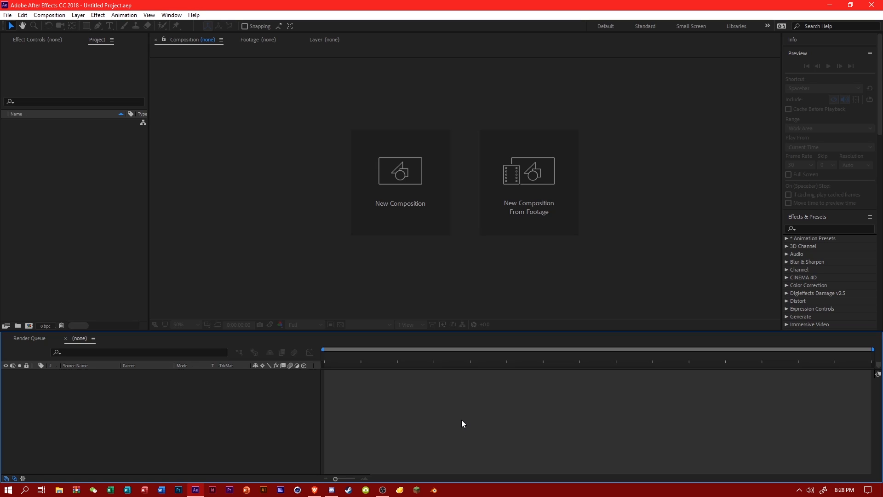
# Import the SUNMI MP3 song from the Music folder into the project.
pyautogui.rightClick(71, 204)
pyautogui.rightClick(57, 196)
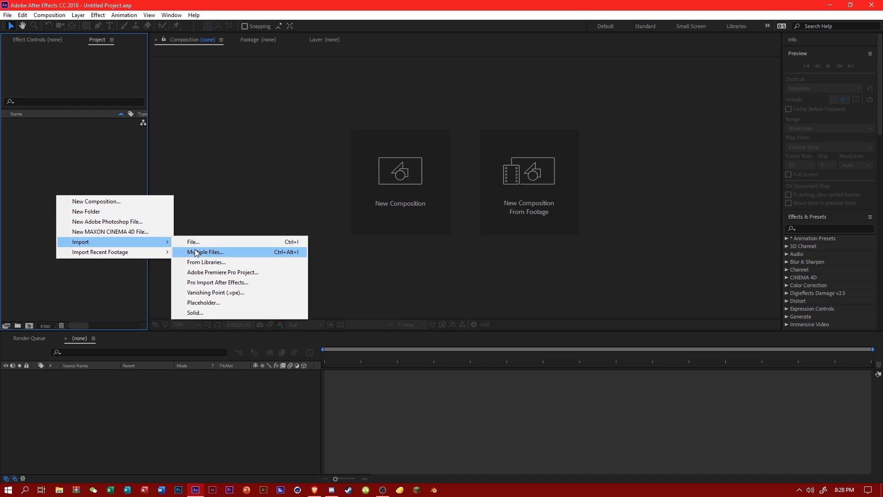
pyautogui.click(184, 242)
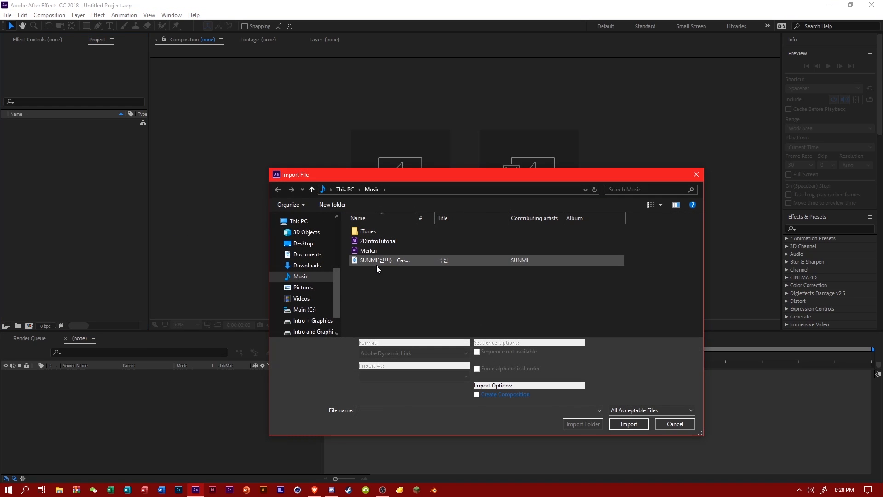
pyautogui.doubleClick(377, 263)
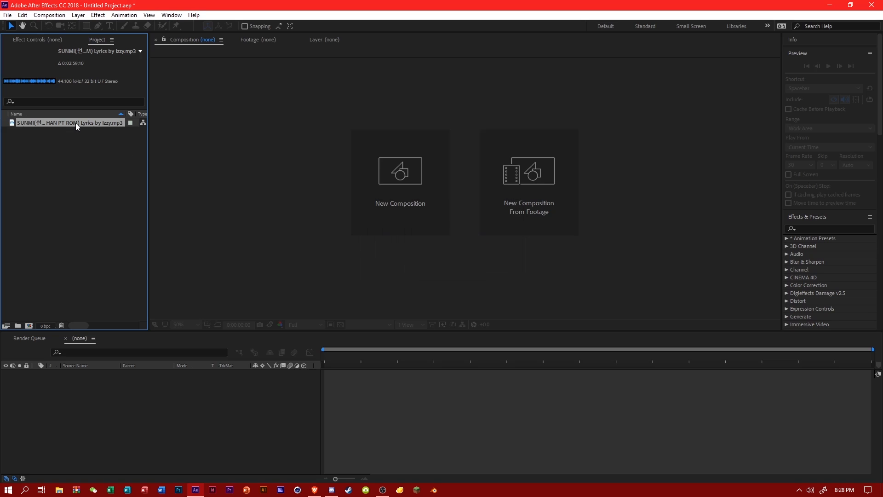
pyautogui.click(79, 173)
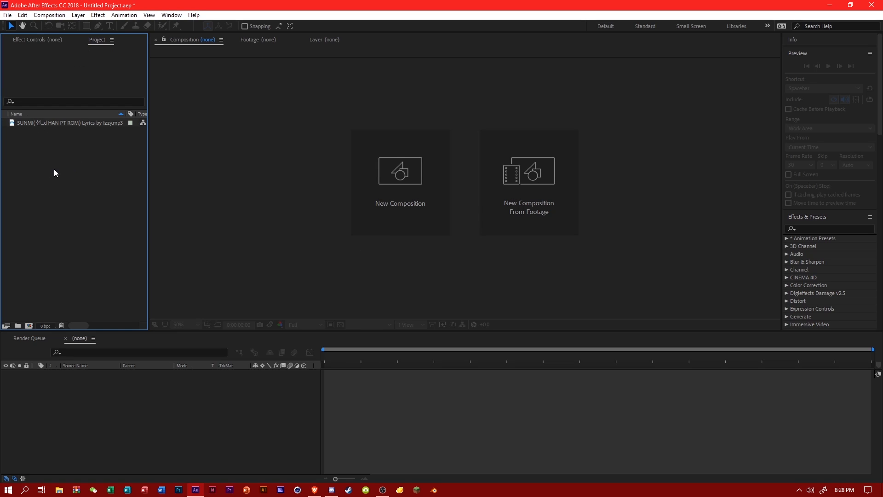
# Create a composition named TEXT at 2560 x 1440 px, 60 frames per second, with a duration of 0:00:16:00.
pyautogui.rightClick(54, 171)
pyautogui.click(69, 175)
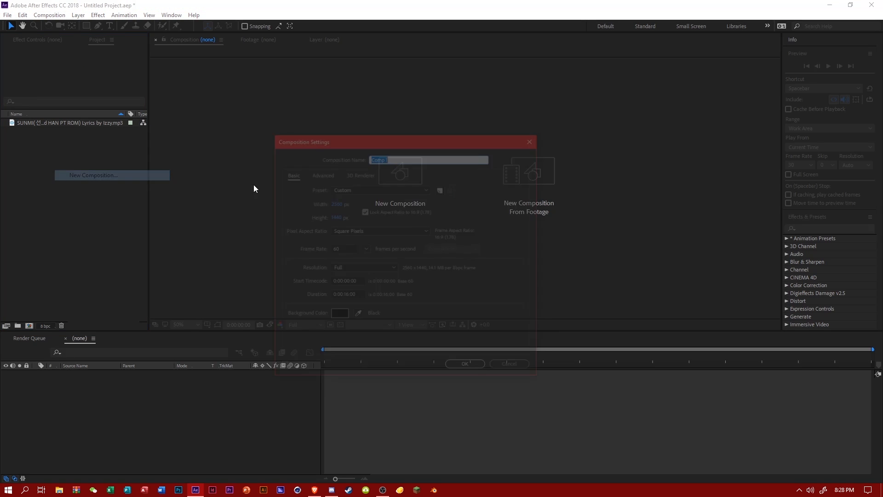
pyautogui.write('TEXT')
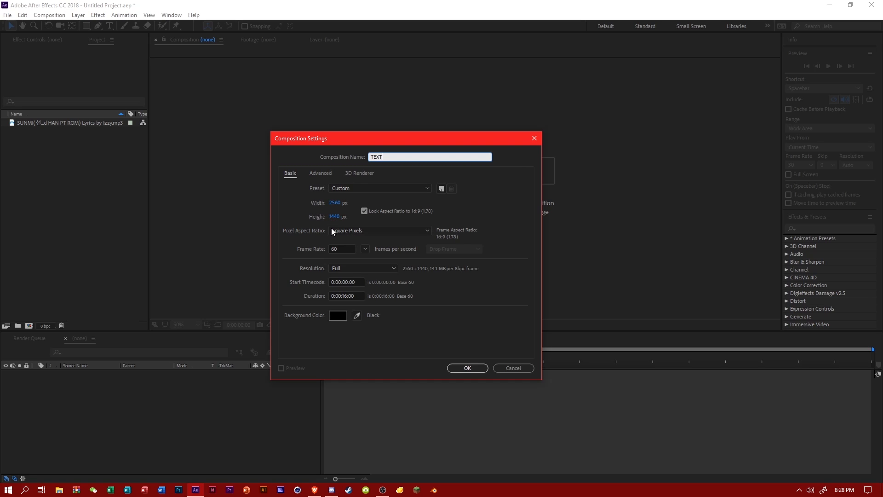
pyautogui.moveTo(336, 249); pyautogui.dragTo(327, 249)
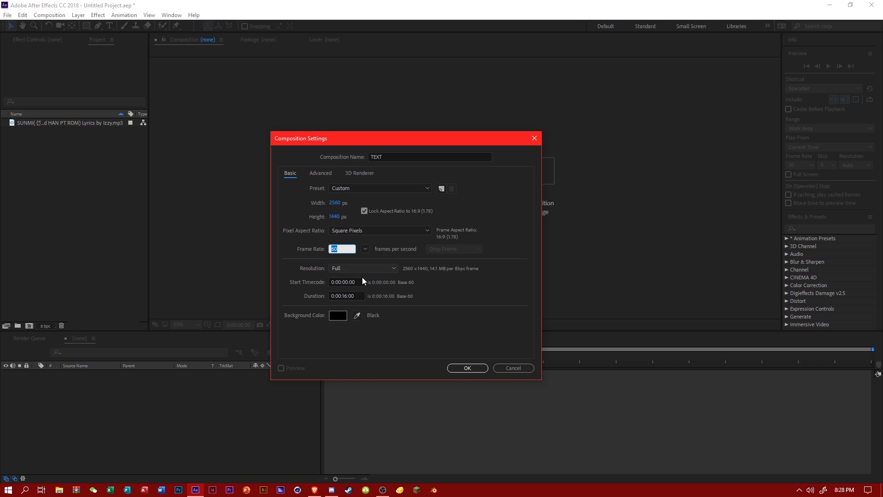
pyautogui.click(332, 296)
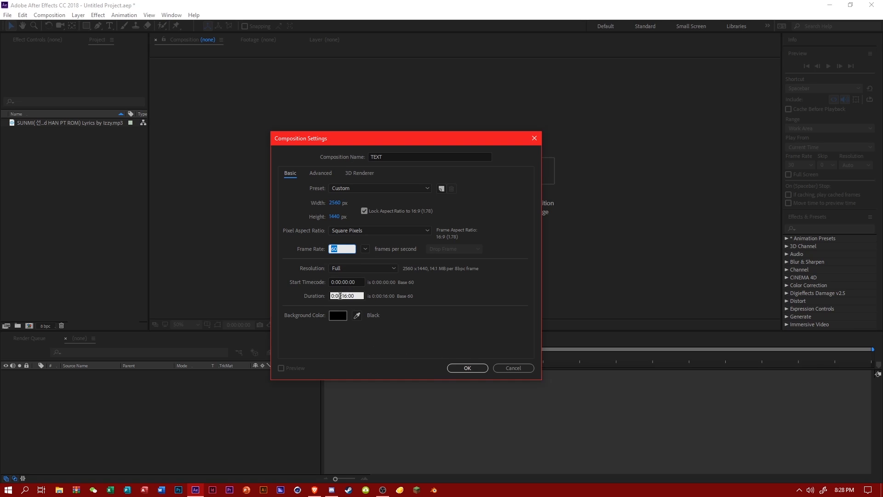
pyautogui.click(466, 367)
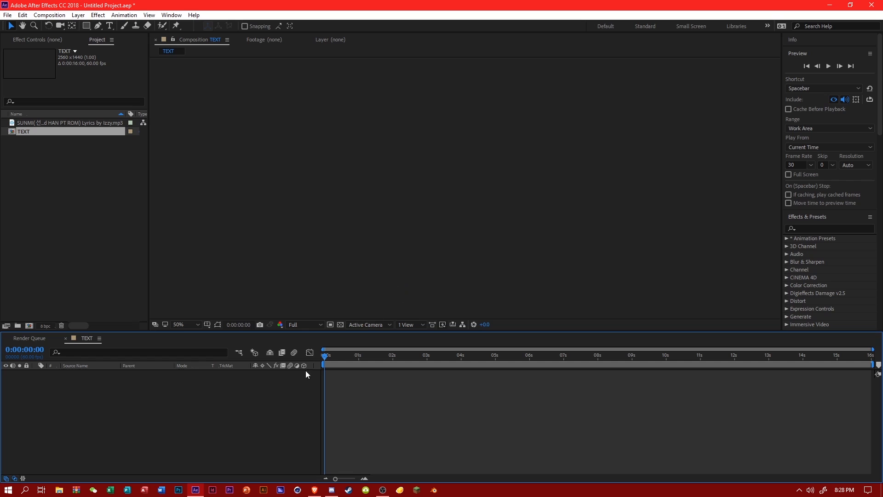
pyautogui.press('capslock')
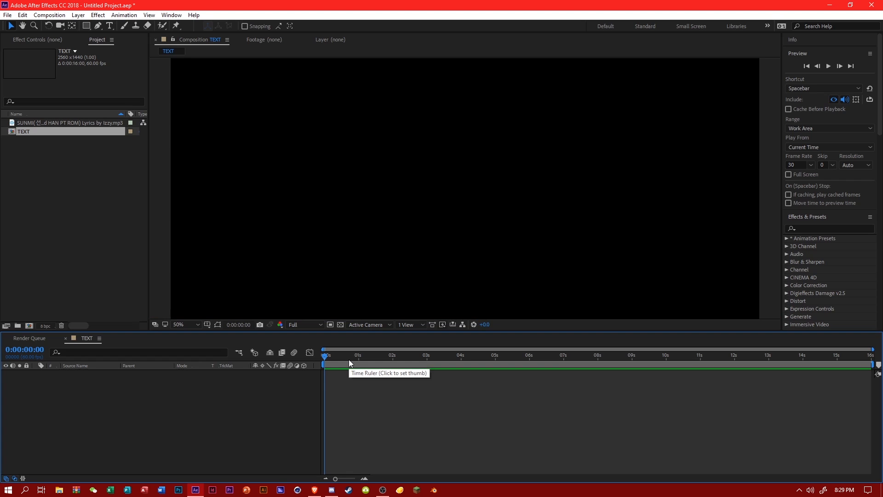
# Add a text layer to the TEXT composition reading MERAKI on the first line and LUSH on the second.
pyautogui.scroll(-2, 348, 252)
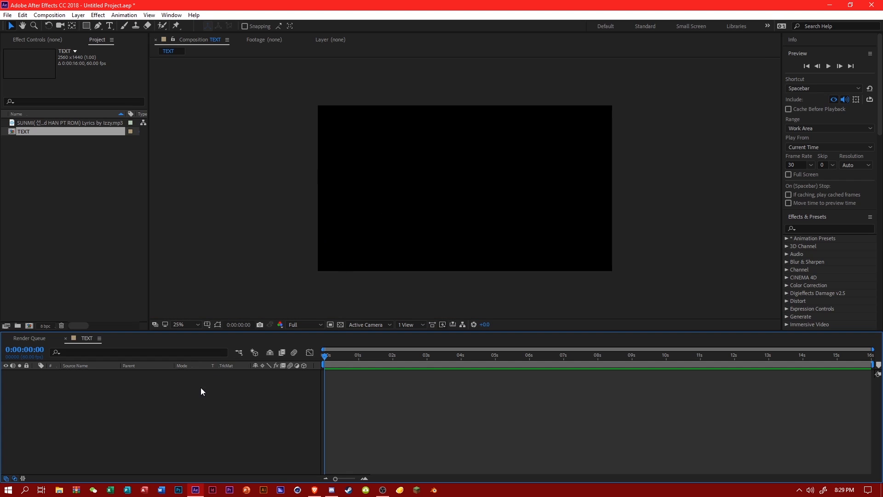
pyautogui.rightClick(135, 403)
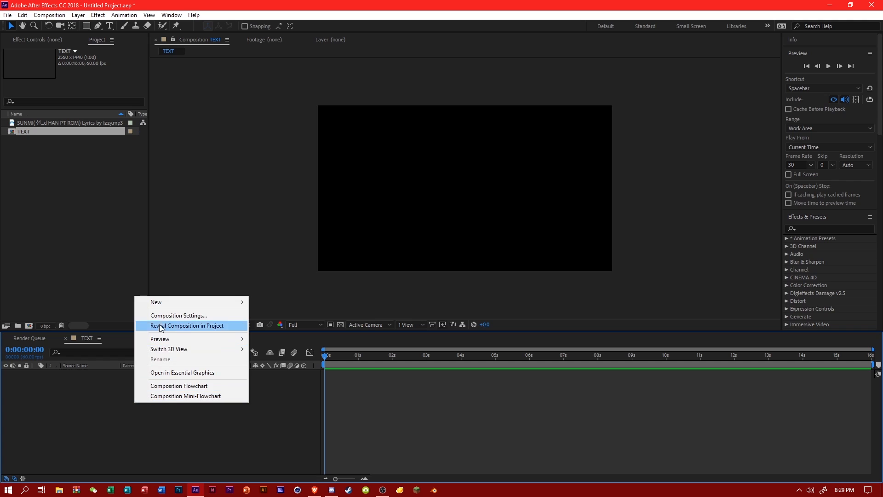
pyautogui.moveTo(161, 303)
pyautogui.click(266, 312)
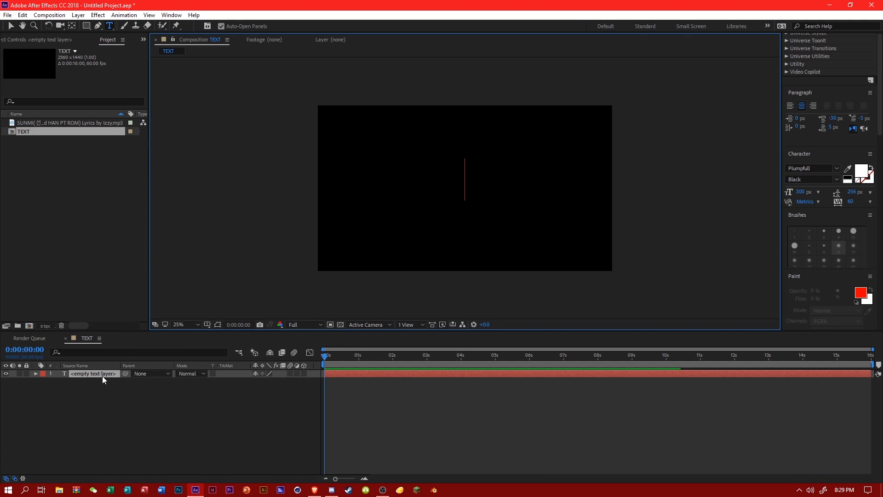
pyautogui.write('MERAKI')
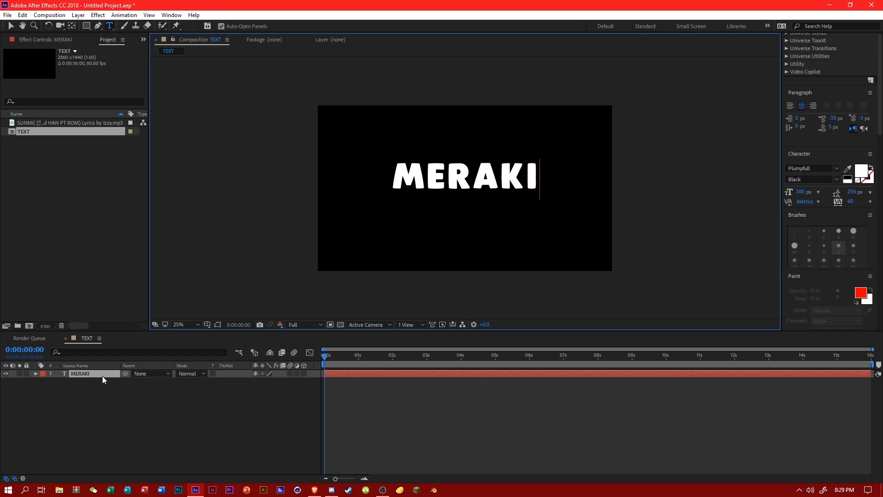
pyautogui.press('Return')
pyautogui.write('LUST')
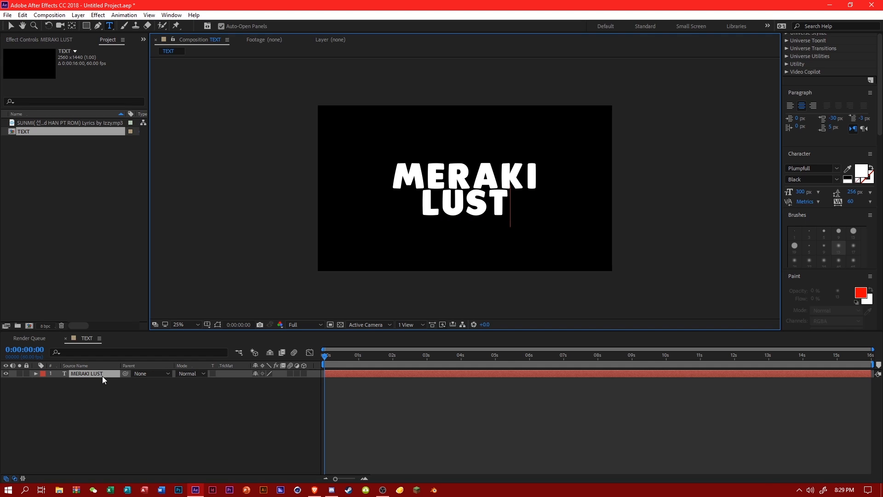
pyautogui.press('BackSpace')
pyautogui.write('H')
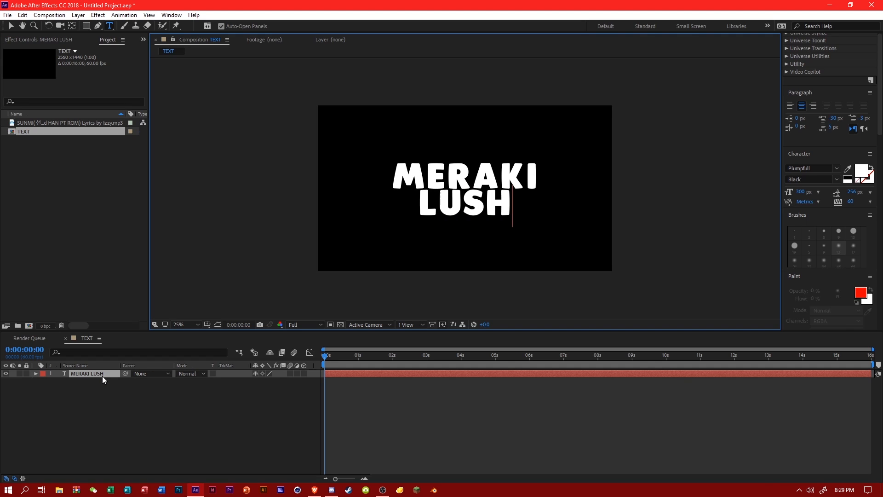
pyautogui.scroll(2, 584, 212)
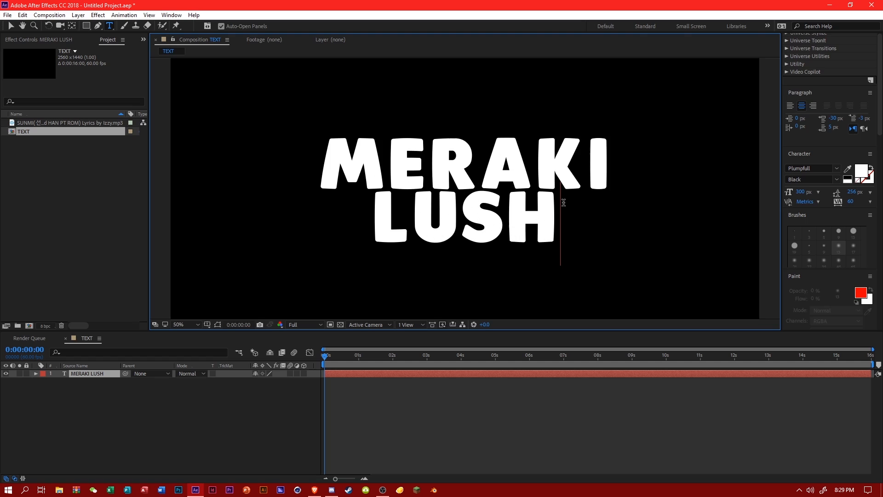
pyautogui.scroll(-4, 564, 203)
pyautogui.scroll(4, 559, 211)
pyautogui.scroll(-2, 560, 209)
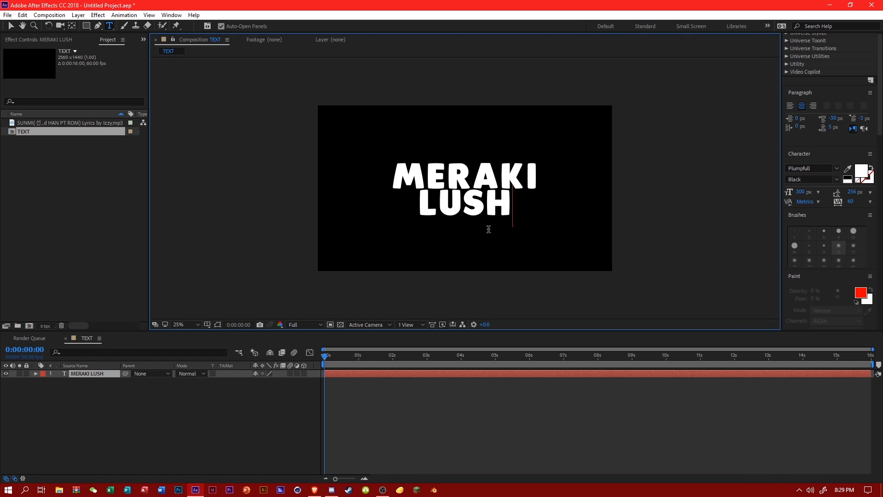
pyautogui.scroll(4, 399, 196)
pyautogui.scroll(-4, 481, 199)
pyautogui.scroll(4, 481, 199)
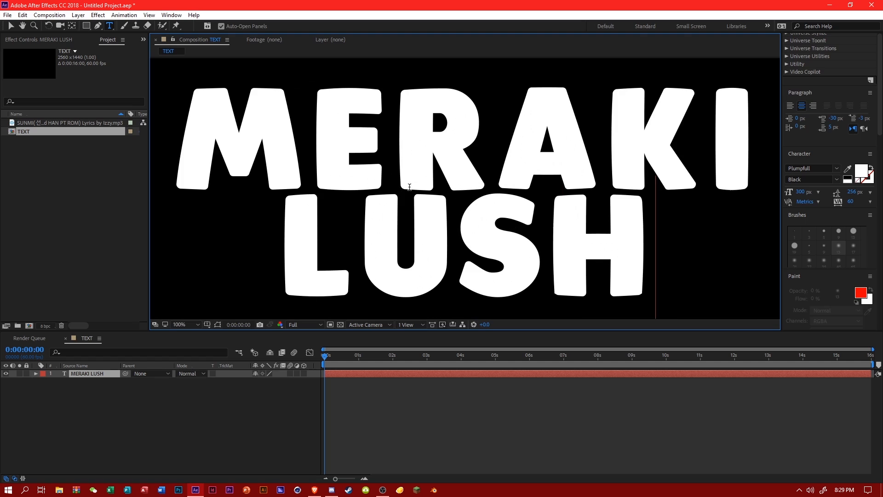
pyautogui.scroll(-6, 410, 188)
pyautogui.scroll(4, 381, 163)
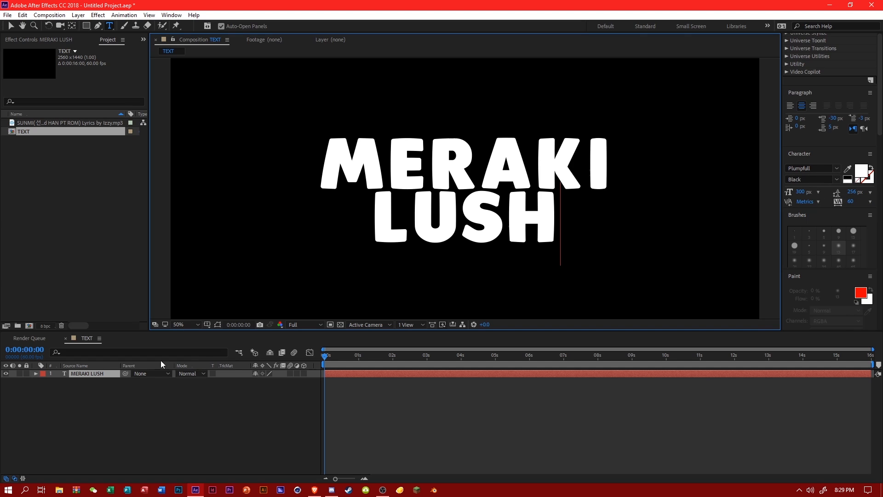
# Expand the Transform properties of the MERAKI LUSH layer and deselect the layer.
pyautogui.click(36, 374)
pyautogui.click(43, 389)
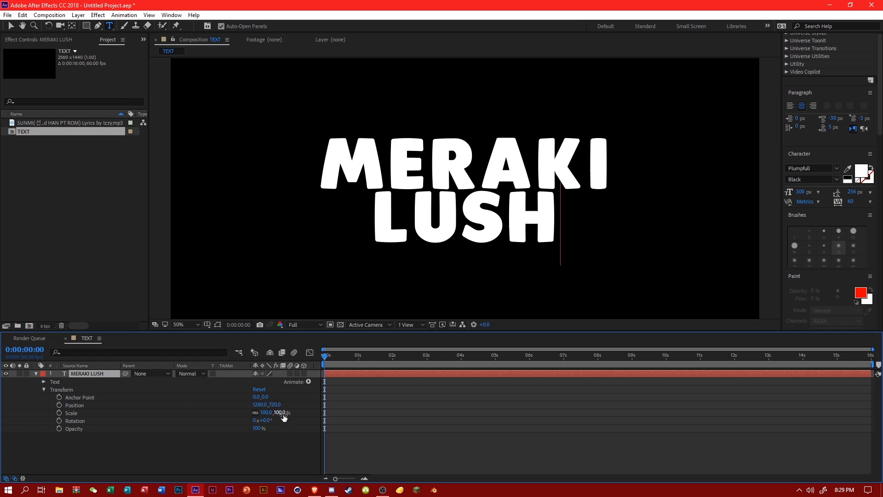
pyautogui.click(209, 451)
pyautogui.press(',')
pyautogui.press('.')
pyautogui.press('.')
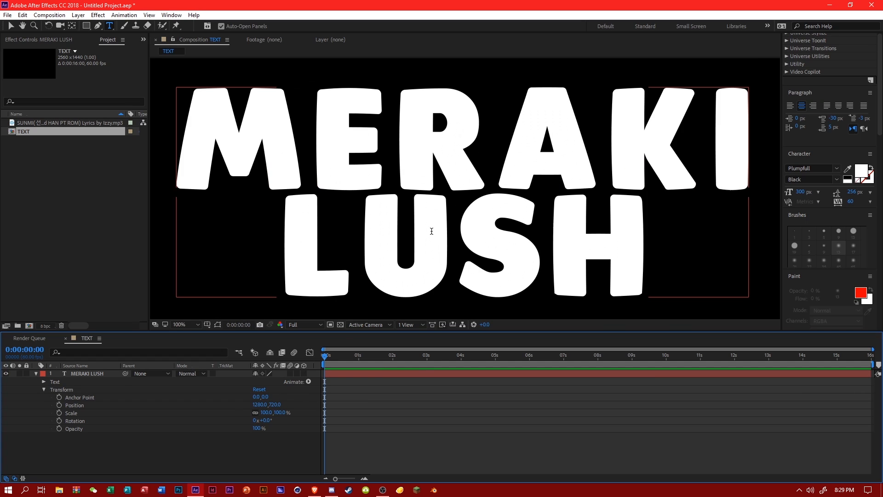
pyautogui.press(',')
pyautogui.press('.')
pyautogui.press(',')
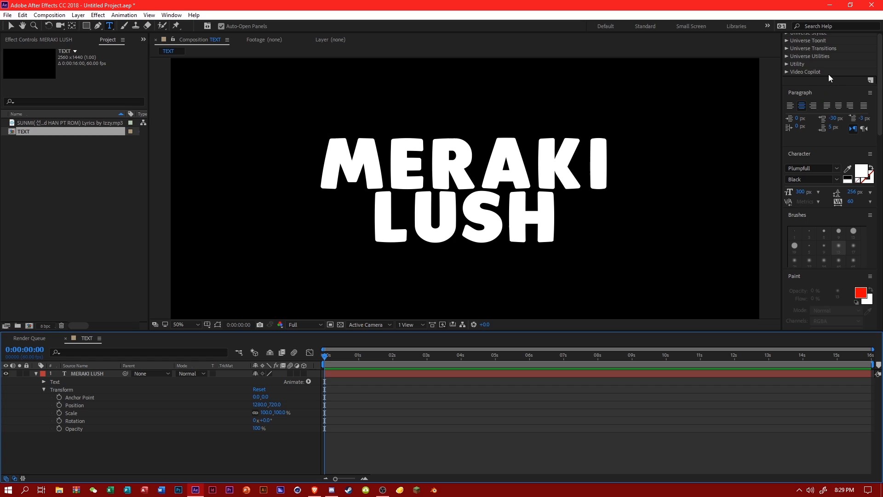
# Search the effects for GRADIENT and apply Gradient Ramp to the MERAKI LUSH text layer.
pyautogui.scroll(10, 829, 73)
pyautogui.scroll(-3, 834, 255)
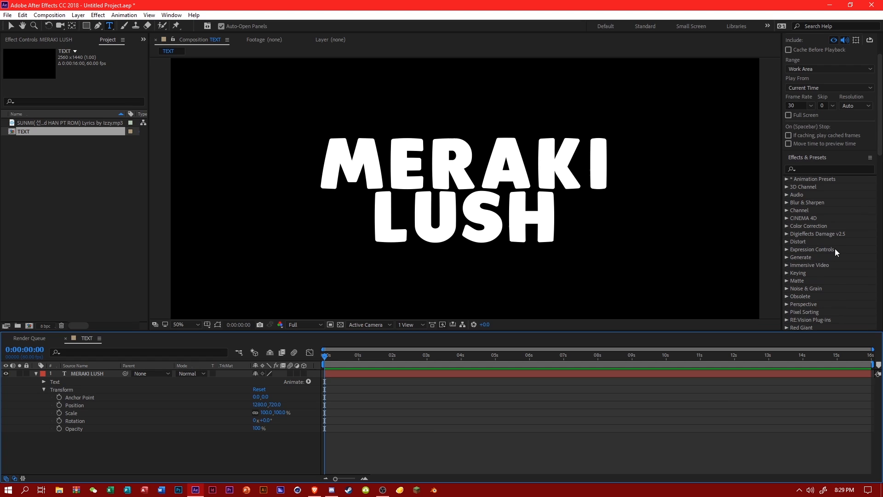
pyautogui.click(820, 168)
pyautogui.write('GRAD')
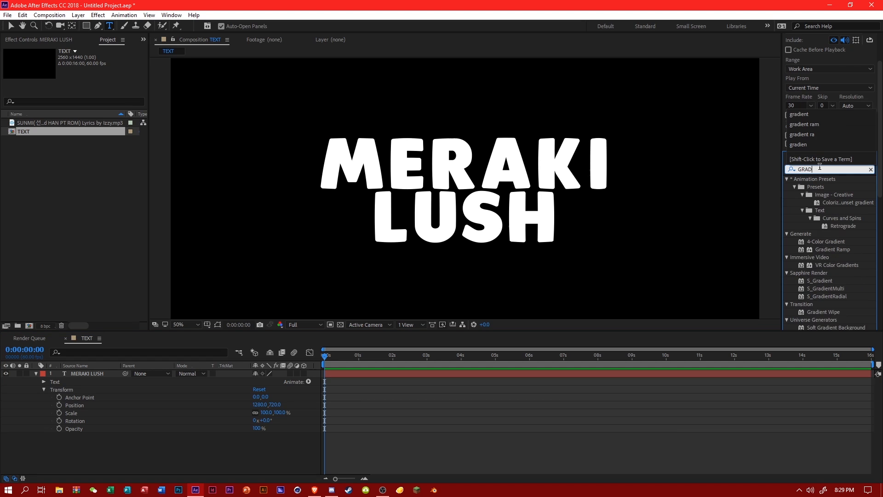
pyautogui.write('IENT')
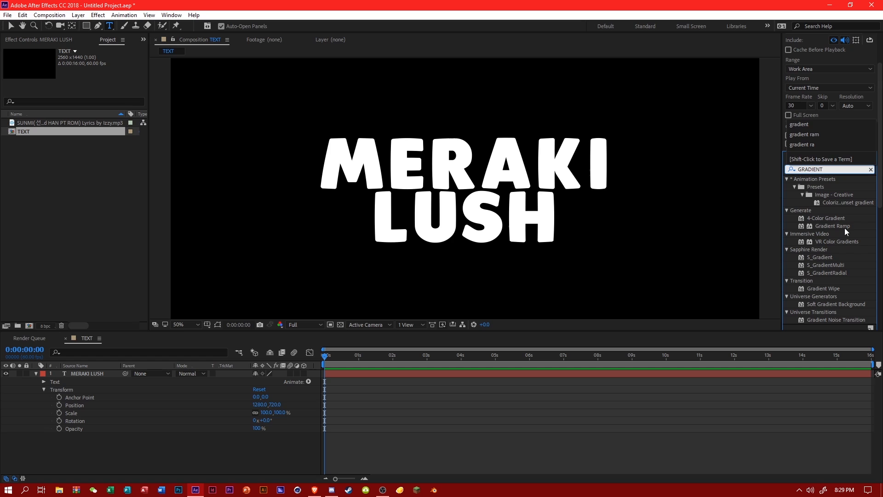
pyautogui.moveTo(830, 226); pyautogui.dragTo(87, 374)
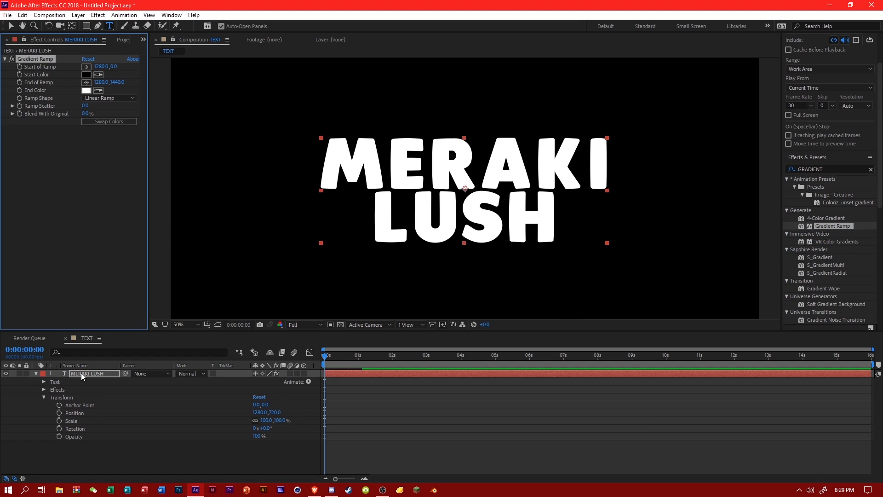
# Set the Gradient Ramp's start color to white (FFFFFF) and its end color to black.
pyautogui.click(98, 90)
pyautogui.click(87, 74)
pyautogui.click(87, 74)
pyautogui.click(254, 251)
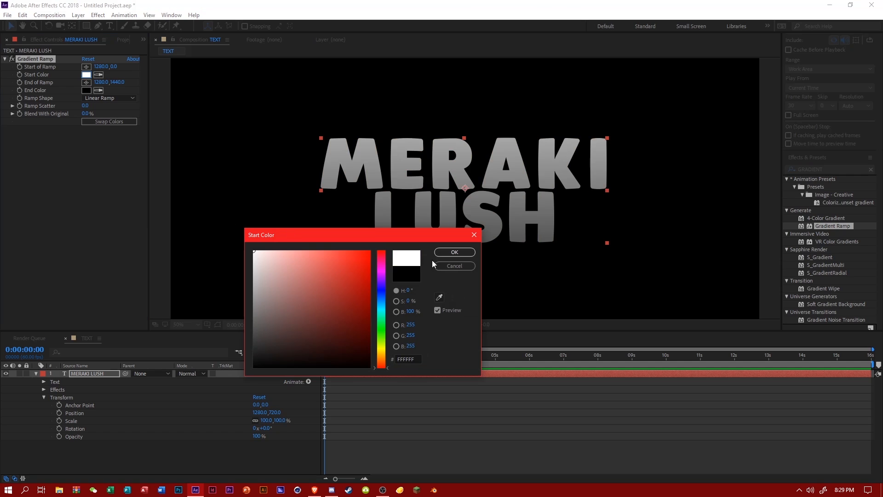
pyautogui.click(455, 253)
# Set the vertical value of the Gradient Ramp's Start of Ramp to 640.
pyautogui.click(119, 83)
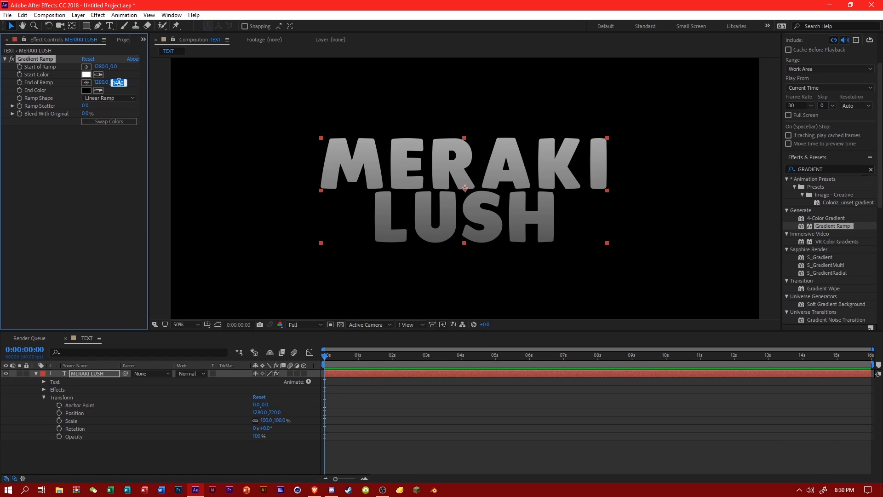
pyautogui.press('Return')
pyautogui.moveTo(113, 66); pyautogui.dragTo(311, 157)
pyautogui.click(115, 66)
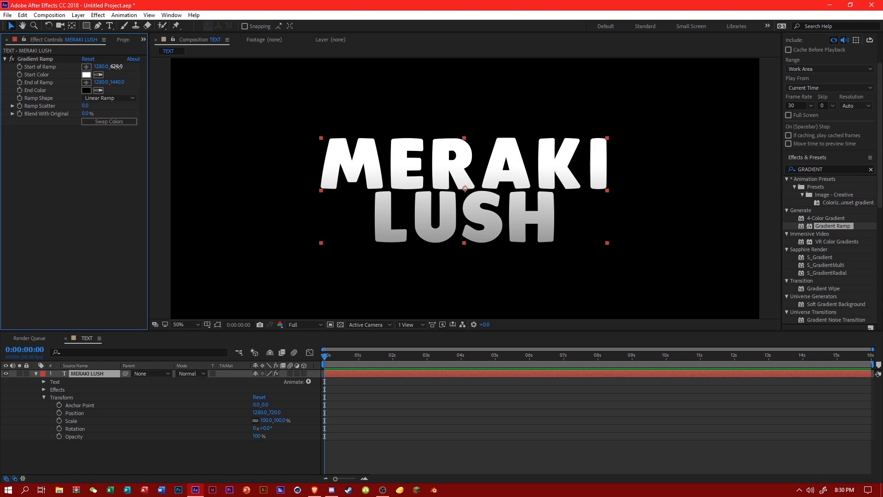
pyautogui.write('640')
pyautogui.press('Return')
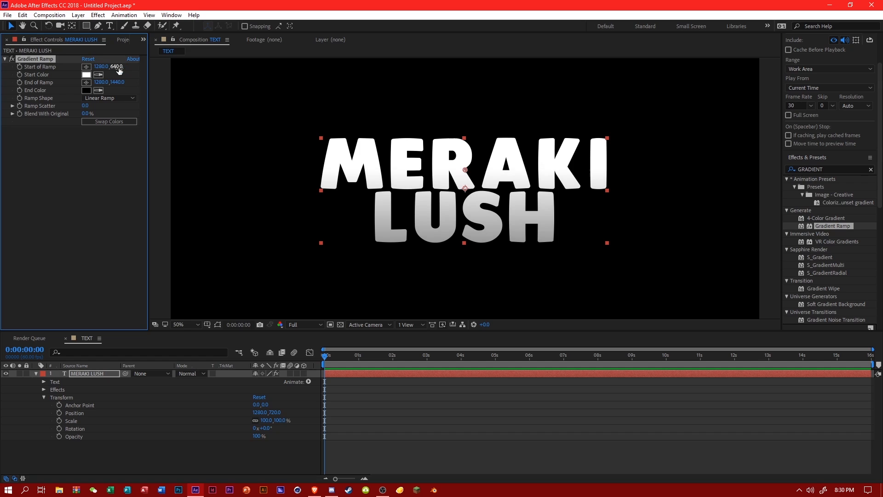
# Set the vertical value of the Gradient Ramp's End of Ramp to 1200.
pyautogui.press(',')
pyautogui.moveTo(129, 83); pyautogui.dragTo(306, 147)
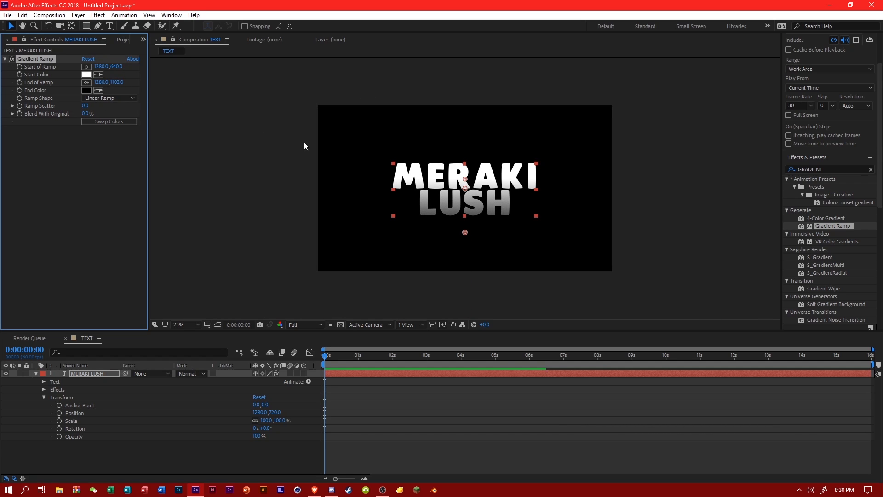
pyautogui.press('.')
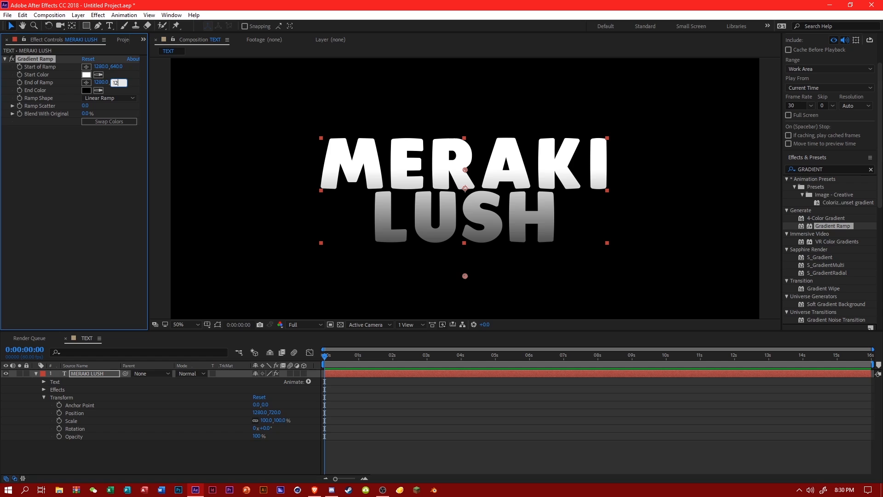
pyautogui.press('Return')
# Change the Gradient Ramp's end color to a medium gray.
pyautogui.click(86, 90)
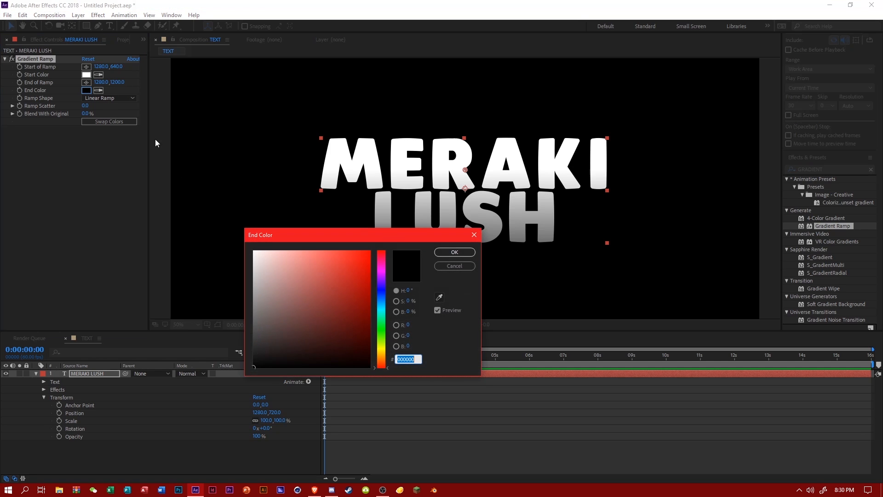
pyautogui.moveTo(262, 278)
pyautogui.mouseDown()
pyautogui.moveTo(219, 239)
pyautogui.moveTo(215, 285)
pyautogui.moveTo(217, 225)
pyautogui.mouseUp()
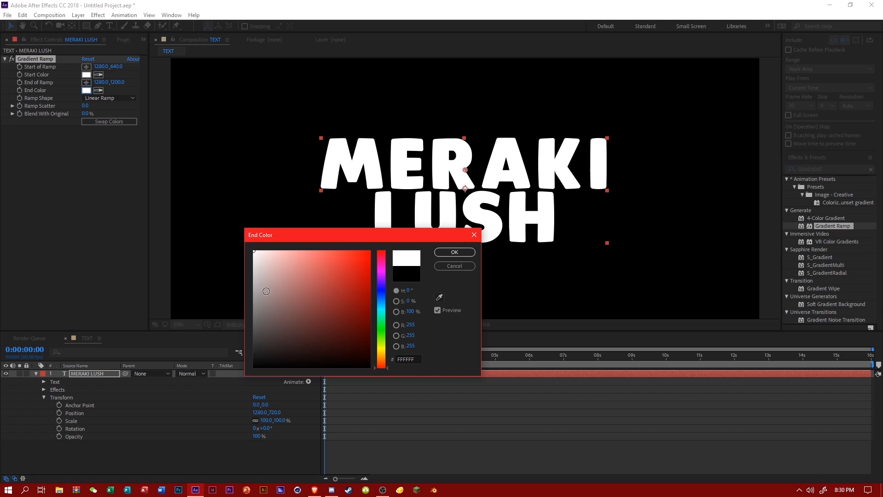
pyautogui.moveTo(263, 301); pyautogui.dragTo(228, 305)
pyautogui.click(454, 252)
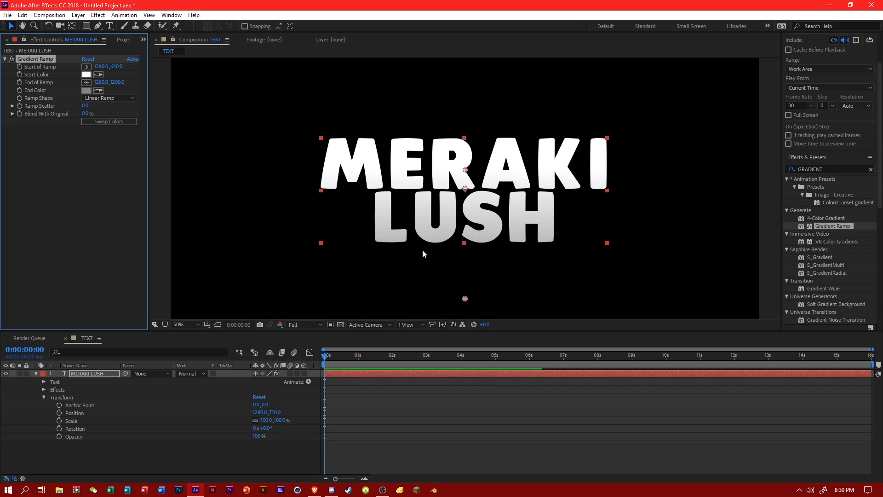
# Set the vertical value of the Gradient Ramp's End of Ramp to 460.
pyautogui.moveTo(116, 82); pyautogui.dragTo(1, 98)
pyautogui.moveTo(112, 84); pyautogui.dragTo(12, 110)
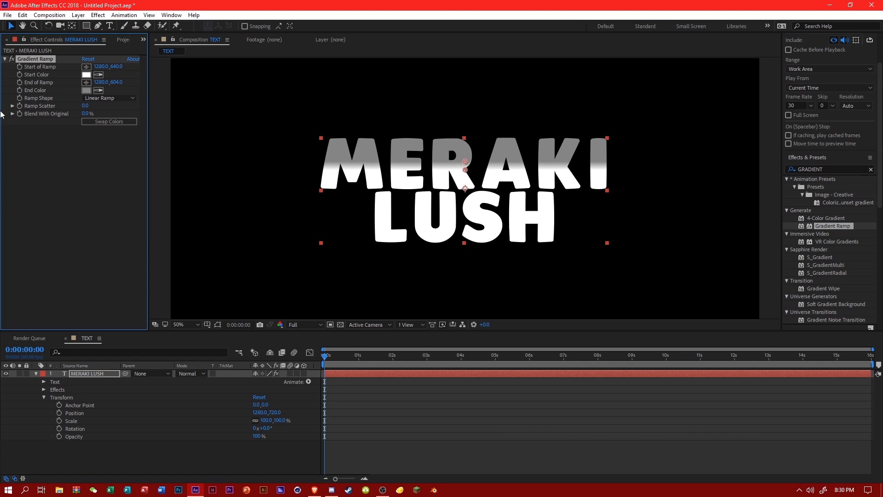
pyautogui.moveTo(119, 83); pyautogui.dragTo(39, 98)
pyautogui.click(116, 83)
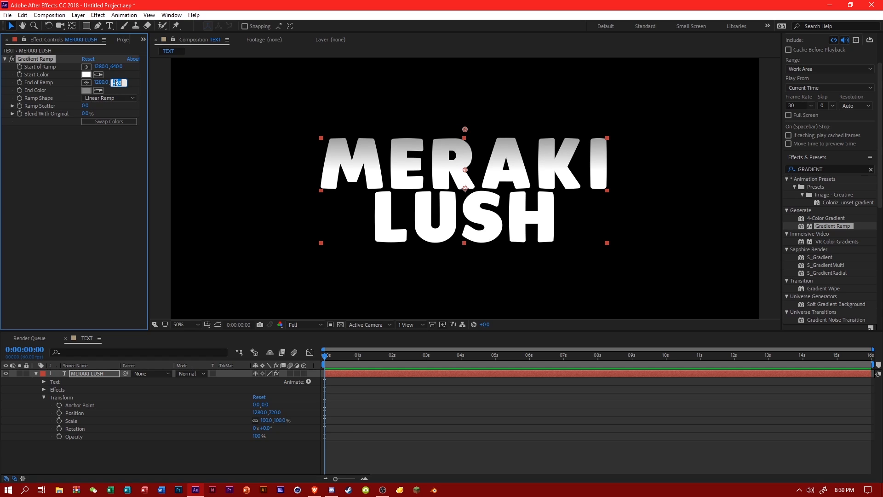
pyautogui.write('460')
pyautogui.press('Return')
pyautogui.moveTo(833, 226); pyautogui.dragTo(90, 374)
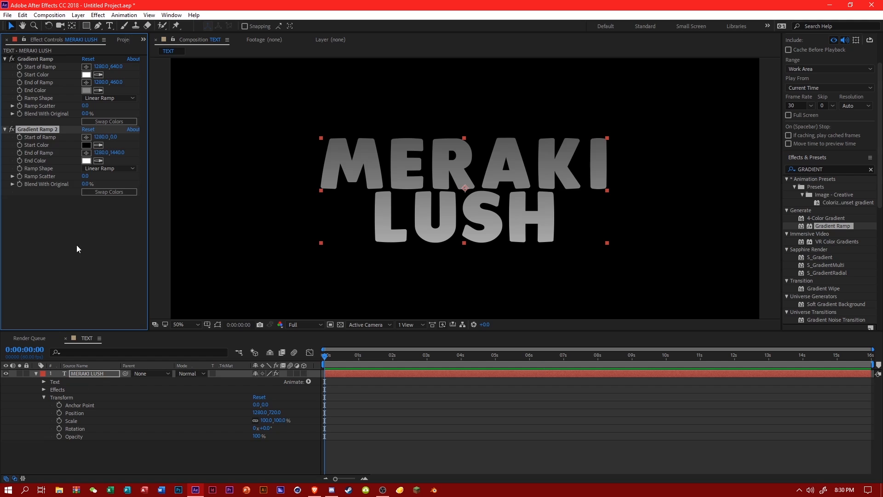
pyautogui.moveTo(113, 138); pyautogui.dragTo(415, 170)
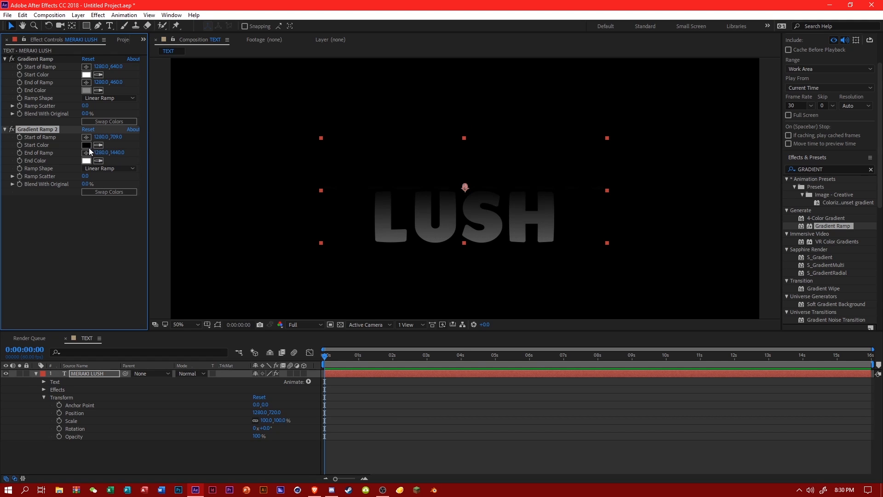
pyautogui.click(86, 145)
pyautogui.write('ffffff')
pyautogui.click(465, 252)
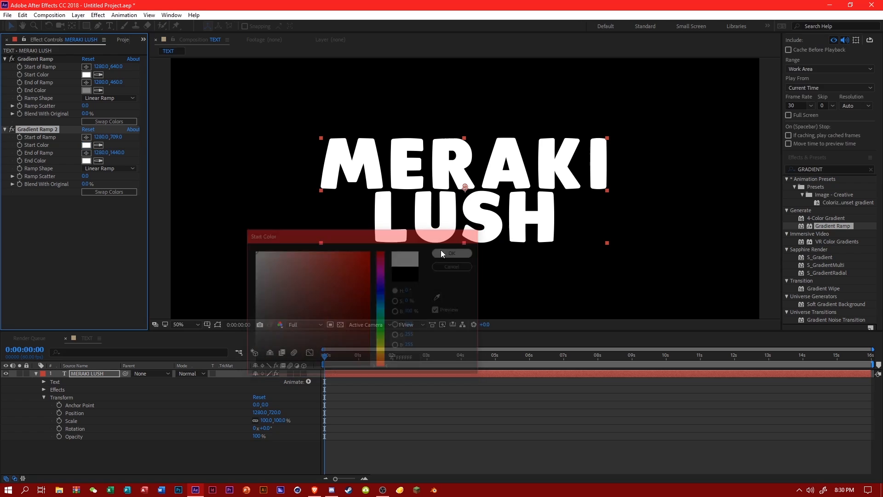
pyautogui.press('Delete')
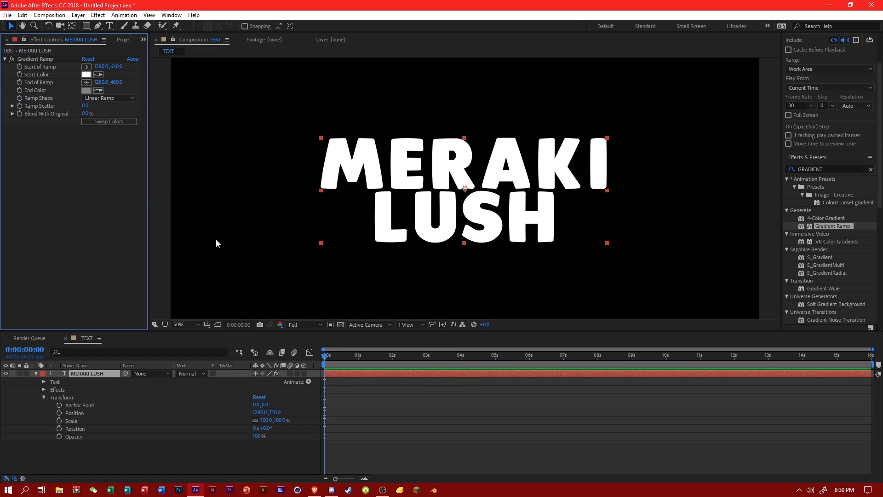
# Add a Stroke layer style to the MERAKI LUSH text layer.
pyautogui.scroll(-4, 420, 244)
pyautogui.scroll(4, 417, 242)
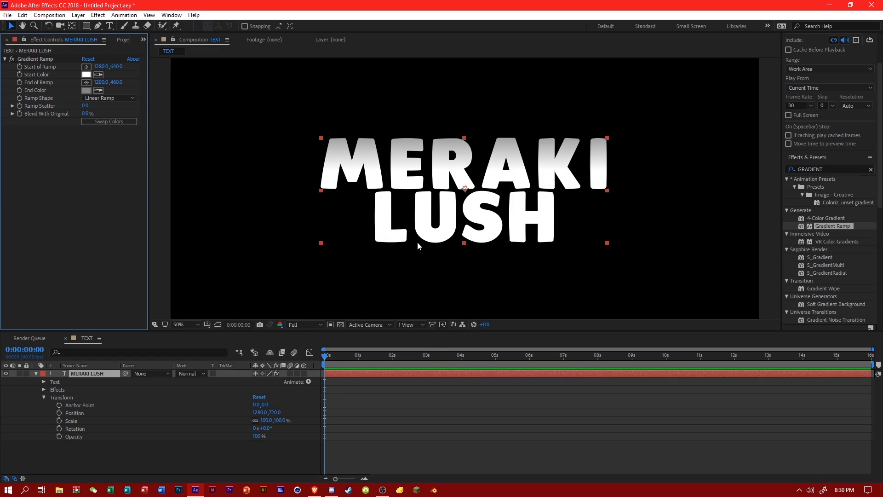
pyautogui.scroll(-2, 350, 231)
pyautogui.scroll(2, 350, 231)
pyautogui.click(93, 377)
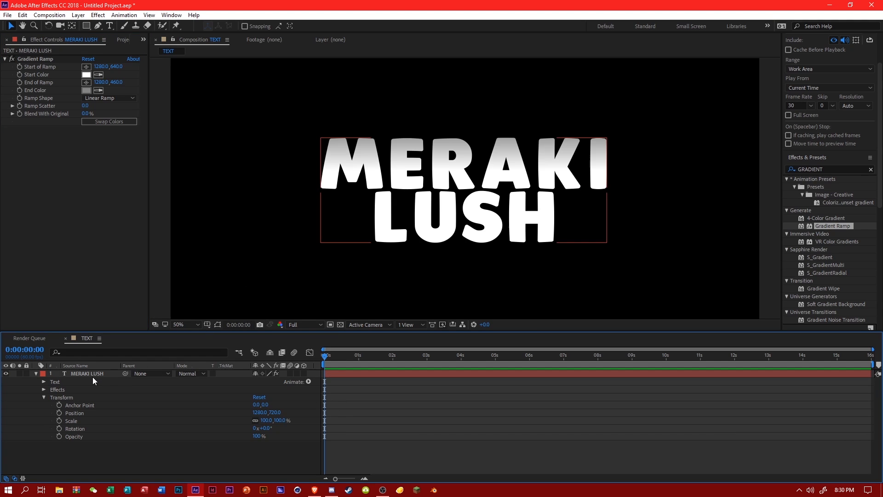
pyautogui.rightClick(94, 374)
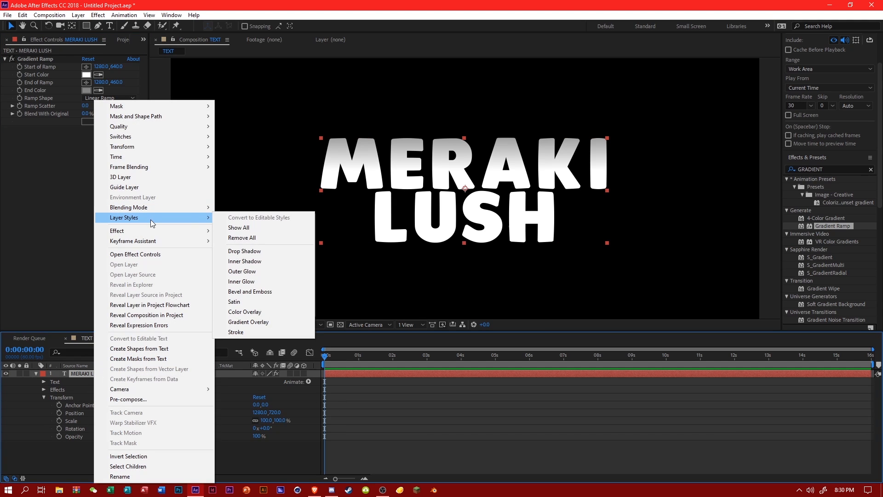
pyautogui.click(236, 332)
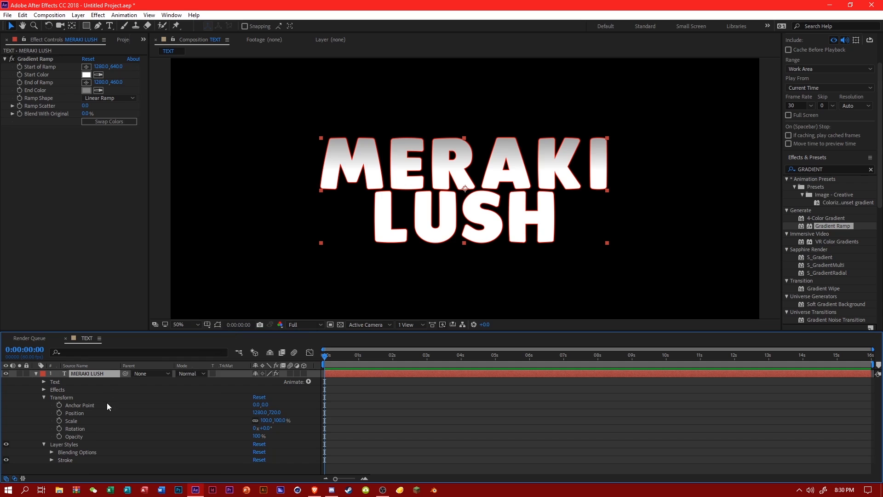
# Set the MERAKI LUSH layer's Stroke color to turquoise (07FFB0) and its size to 8.
pyautogui.click(52, 460)
pyautogui.click(259, 447)
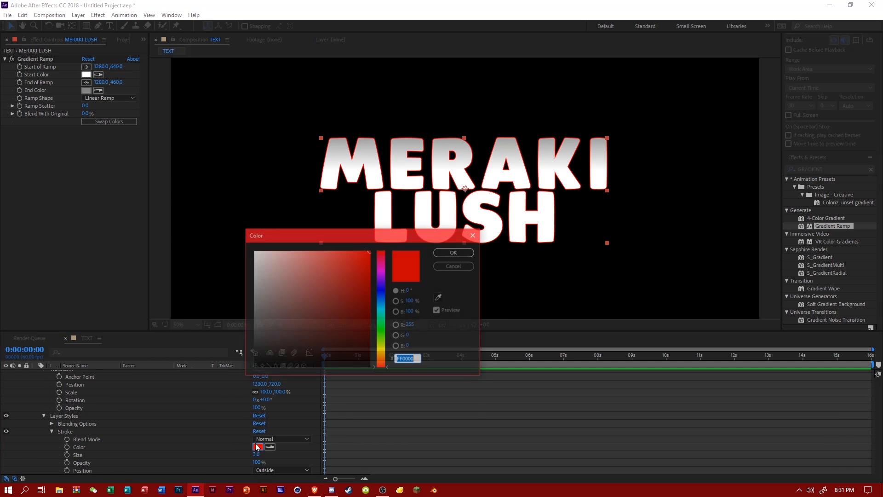
pyautogui.click(382, 300)
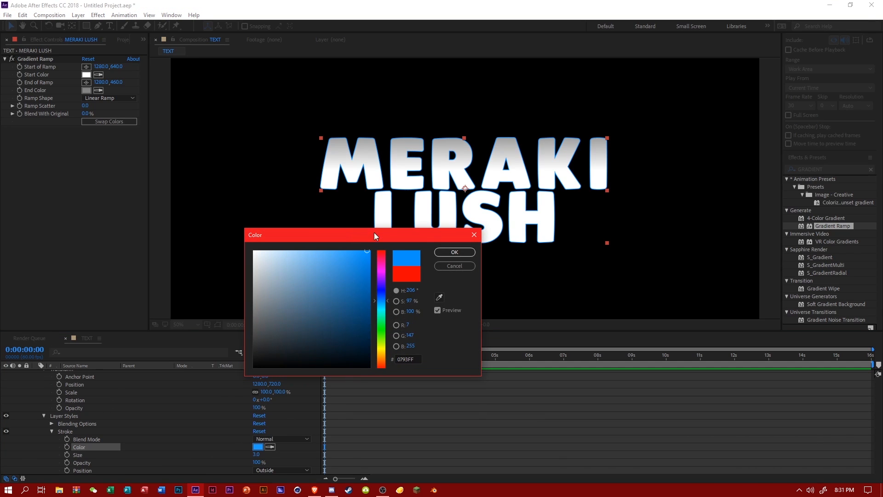
pyautogui.moveTo(376, 307)
pyautogui.mouseDown()
pyautogui.moveTo(385, 331)
pyautogui.moveTo(386, 315)
pyautogui.mouseUp()
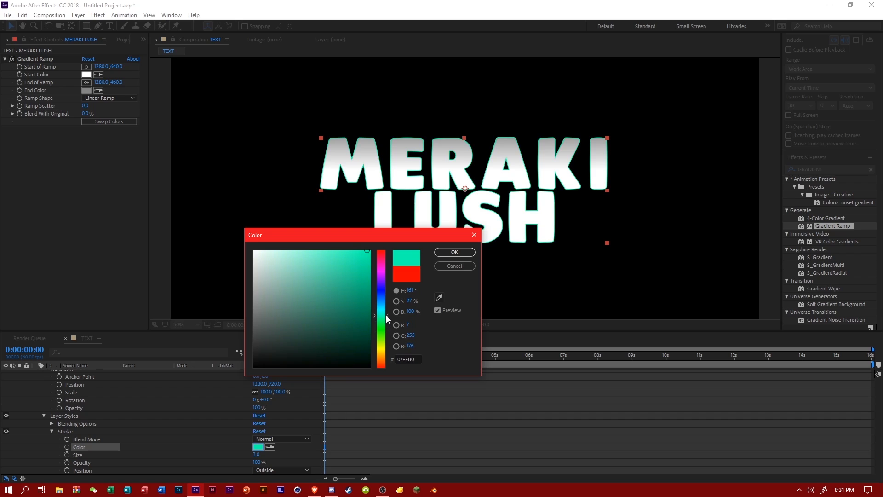
pyautogui.click(455, 252)
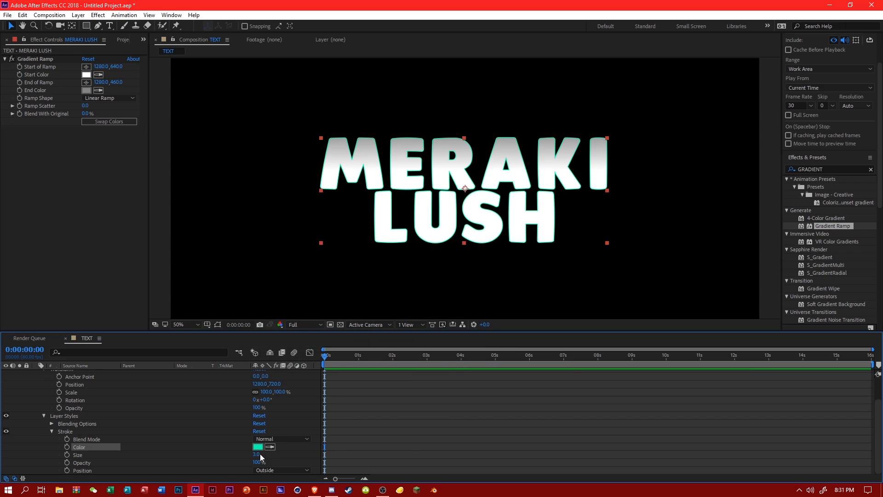
pyautogui.write('8')
pyautogui.press('Return')
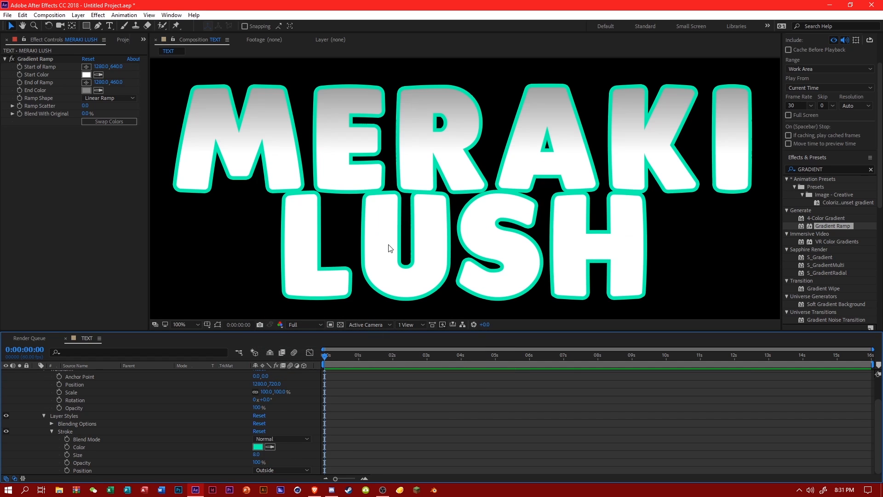
# Delete the word LUSH from the text layer, leaving only MERAKI.
pyautogui.scroll(2, 95, 375)
pyautogui.click(96, 373)
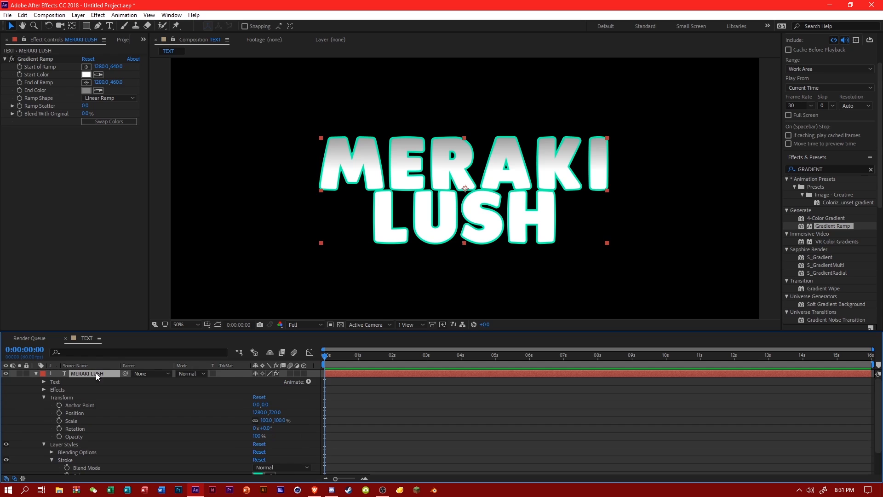
pyautogui.doubleClick(87, 374)
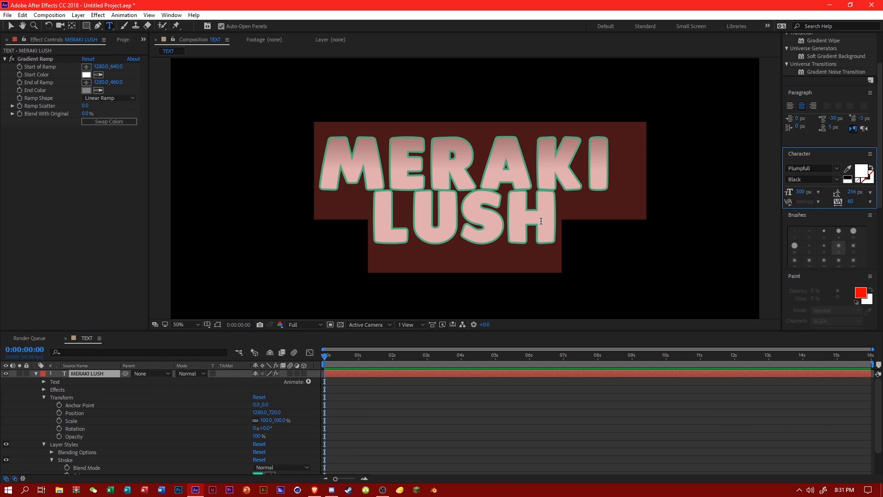
pyautogui.press('End')
pyautogui.hotkey('ctrl', 'a')
pyautogui.click(365, 227)
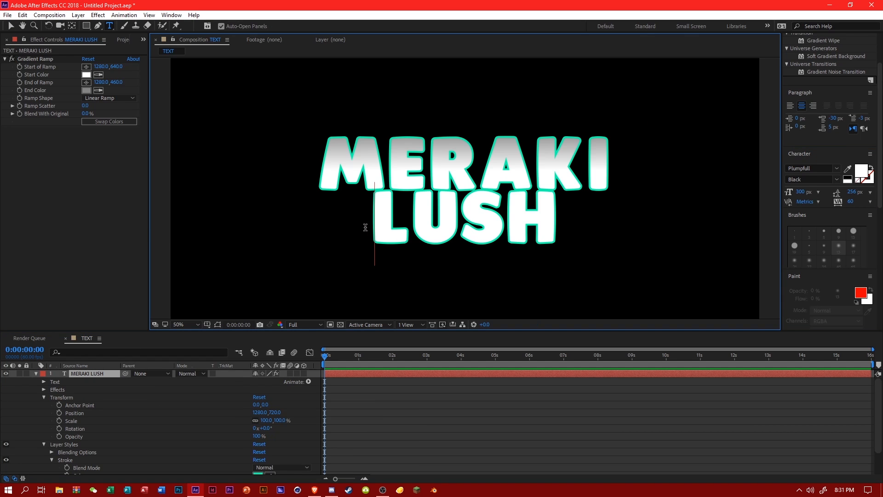
pyautogui.click(557, 220)
pyautogui.press('BackSpace')
pyautogui.press('BackSpace')
pyautogui.press('BackSpace')
pyautogui.press('BackSpace')
pyautogui.press('BackSpace')
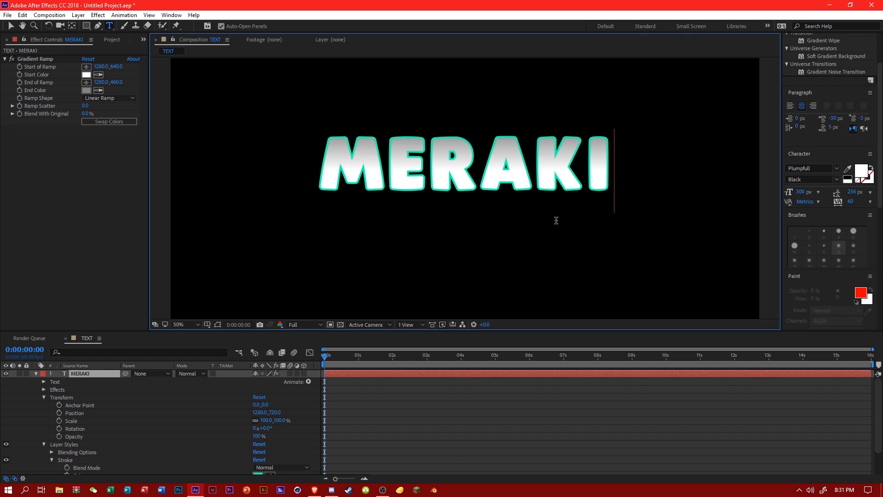
pyautogui.click(202, 426)
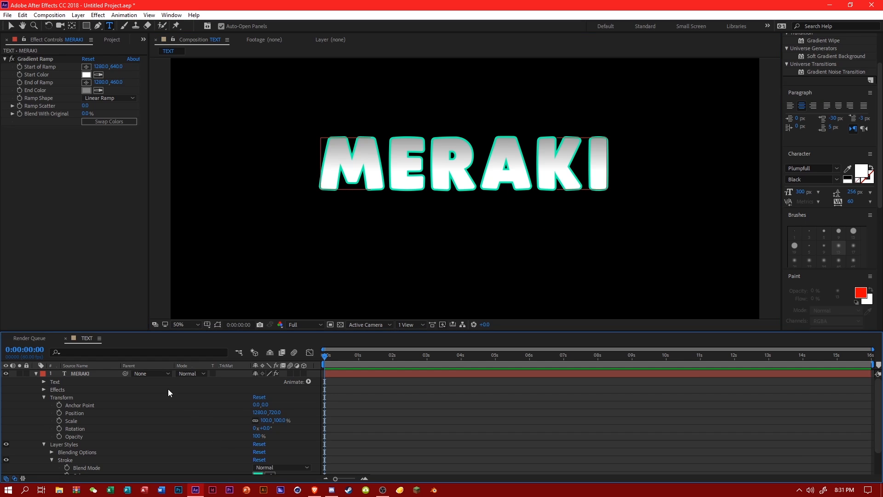
# Adjust the MERAKI layer's Gradient Ramp vertically, with Start of Ramp at 646 and End of Ramp at 799.
pyautogui.click(98, 375)
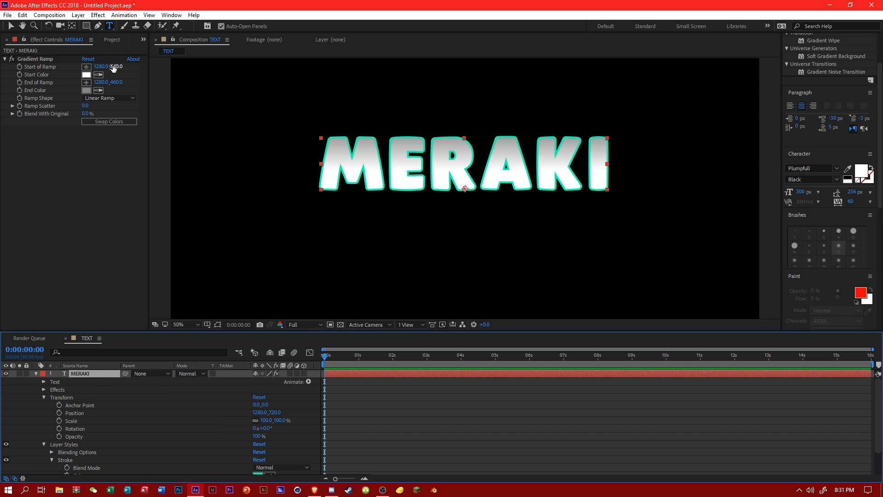
pyautogui.moveTo(114, 69); pyautogui.dragTo(179, 69)
pyautogui.moveTo(113, 84); pyautogui.dragTo(253, 101)
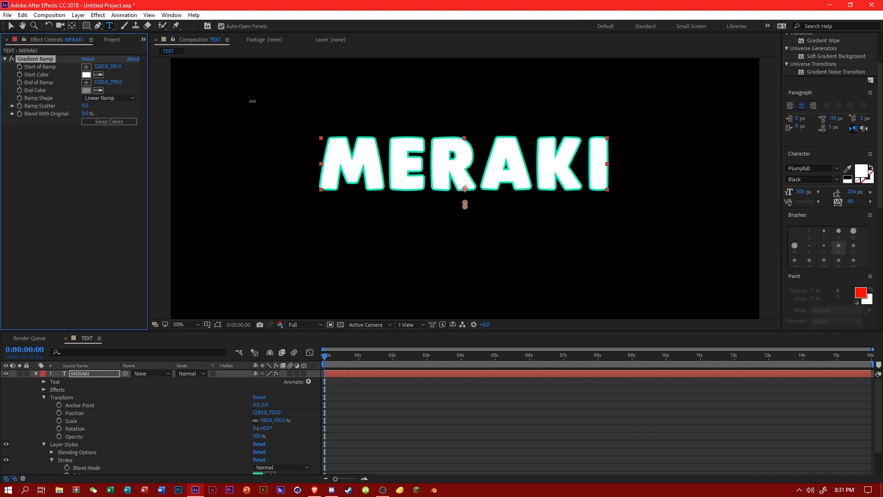
pyautogui.moveTo(119, 67)
pyautogui.mouseDown()
pyautogui.moveTo(220, 66)
pyautogui.moveTo(37, 65)
pyautogui.moveTo(160, 74)
pyautogui.moveTo(120, 83)
pyautogui.mouseUp()
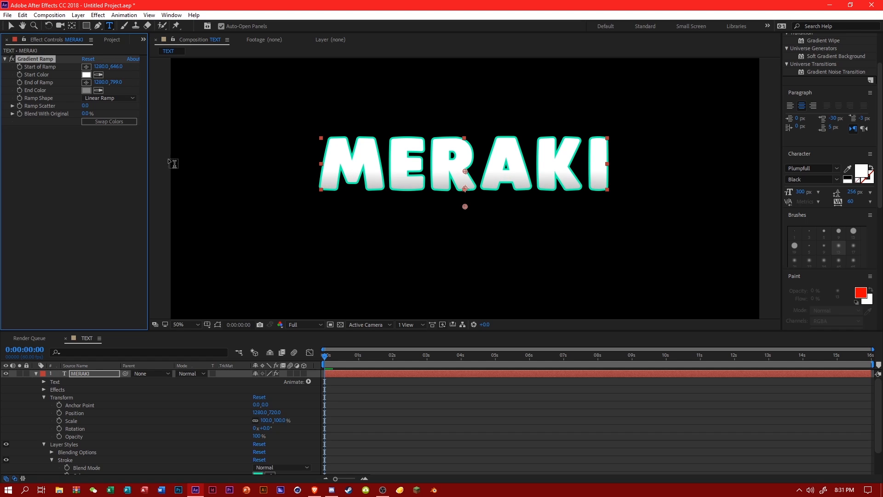
pyautogui.click(308, 402)
# Duplicate the MERAKI text layer and replace the copy's text with "lush" on its second line.
pyautogui.click(108, 373)
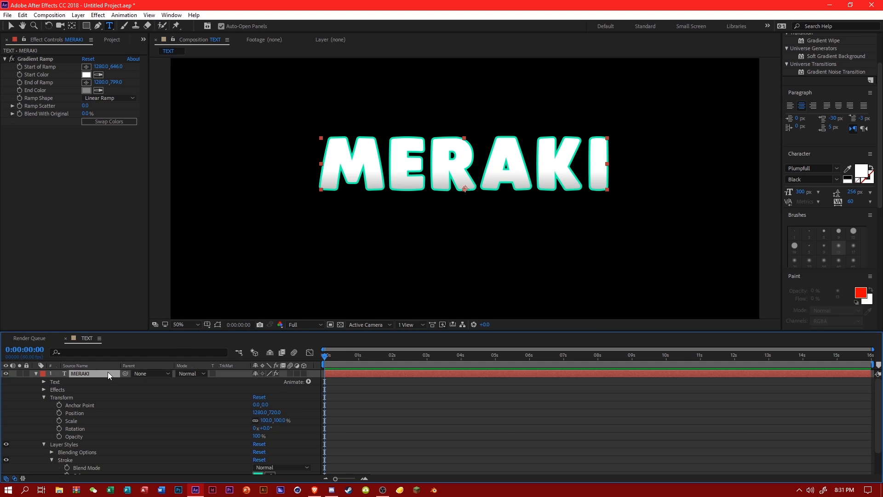
pyautogui.hotkey('ctrl', 'd')
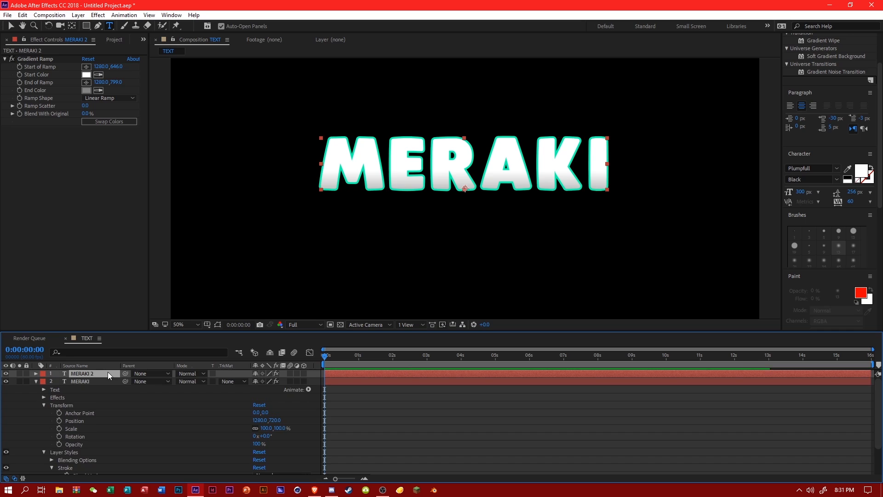
pyautogui.doubleClick(564, 158)
pyautogui.press('BackSpace')
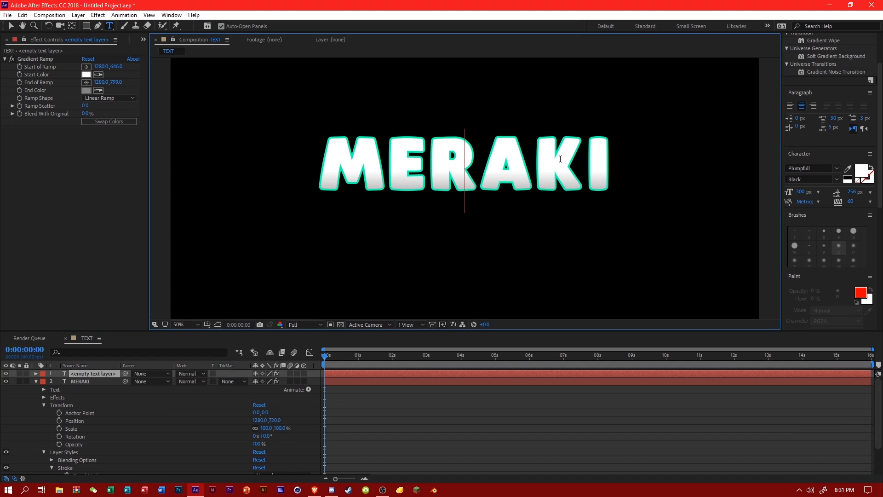
pyautogui.press('Return')
pyautogui.write('lush')
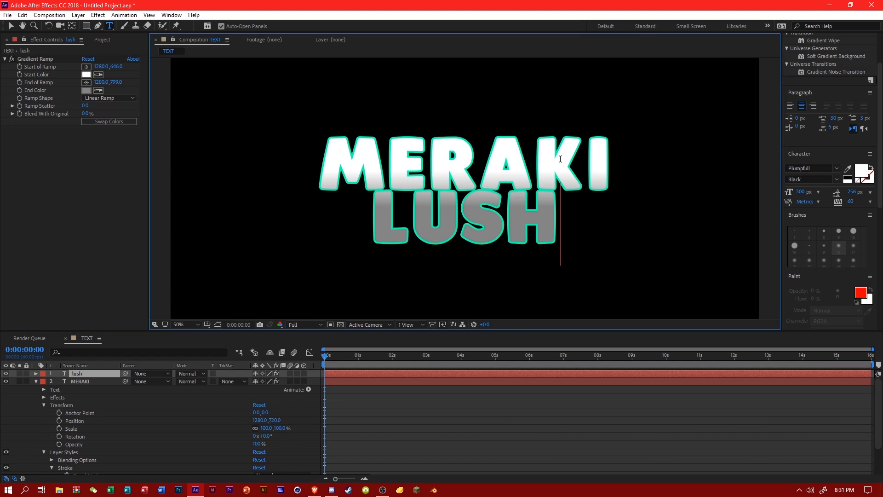
pyautogui.click(203, 398)
# Adjust the lush layer's Gradient Ramp vertically, with Start of Ramp at 863 and End of Ramp at 986.
pyautogui.click(108, 374)
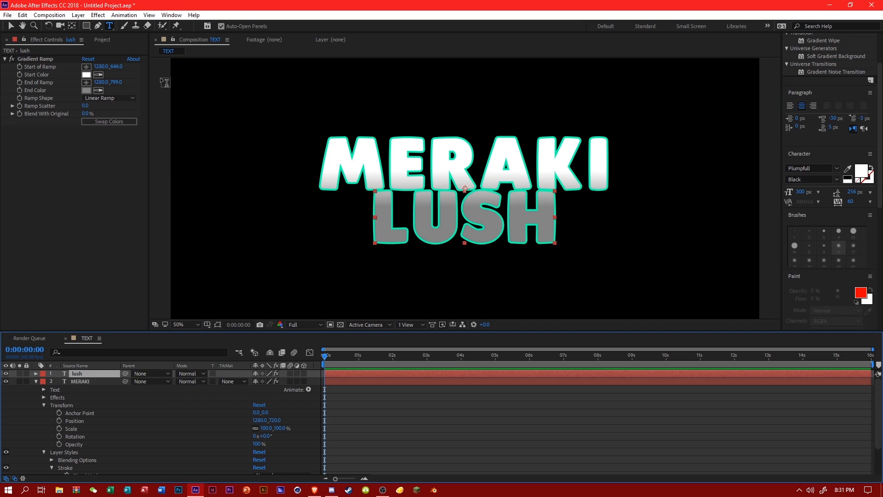
pyautogui.moveTo(118, 68); pyautogui.dragTo(151, 134)
pyautogui.moveTo(116, 66); pyautogui.dragTo(108, 85)
pyautogui.click(323, 402)
# Change the lush layer's Stroke color from green to a bright light blue.
pyautogui.scroll(3, 432, 238)
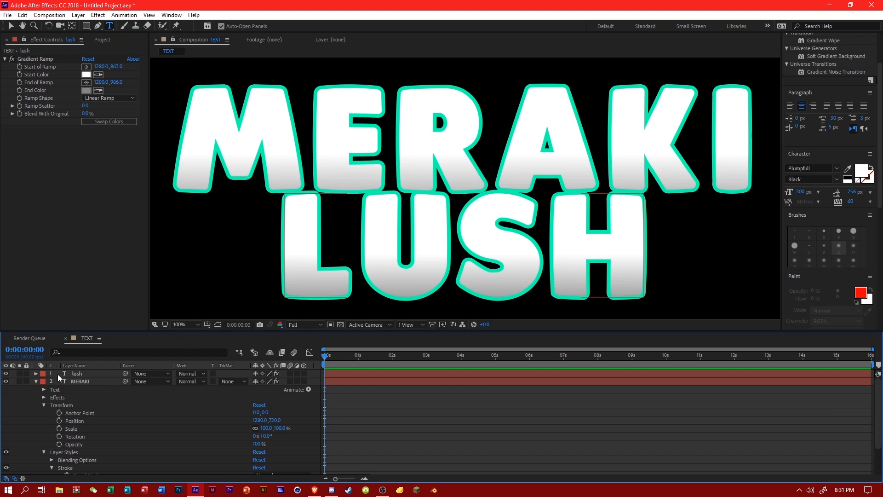
pyautogui.click(78, 373)
pyautogui.click(35, 373)
pyautogui.click(44, 405)
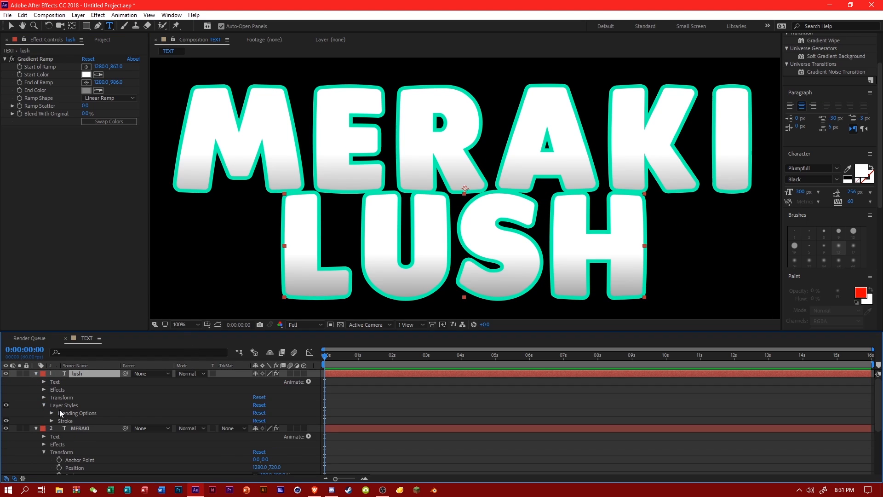
pyautogui.click(52, 420)
pyautogui.click(258, 437)
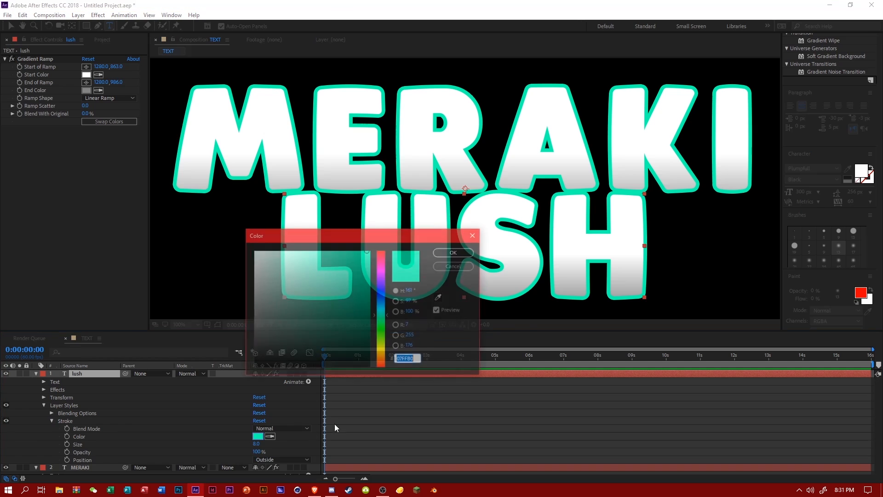
pyautogui.click(381, 303)
pyautogui.moveTo(380, 302); pyautogui.dragTo(382, 306)
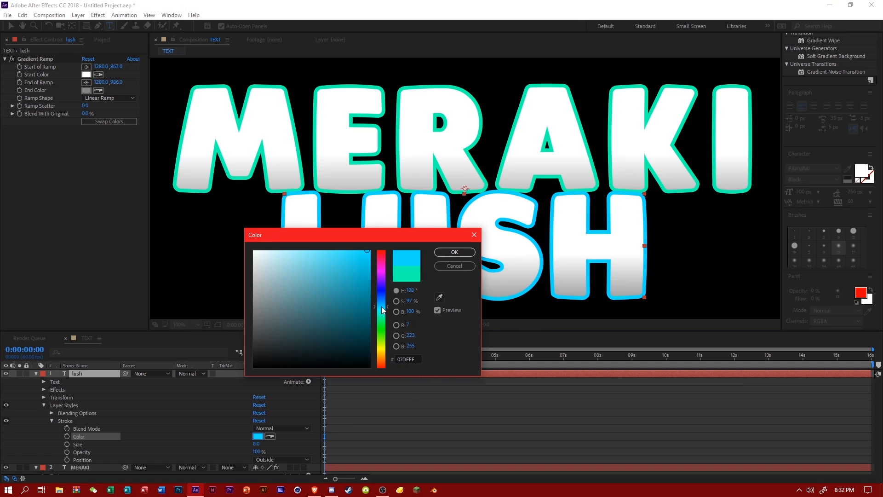
pyautogui.click(454, 252)
pyautogui.scroll(-4, 457, 263)
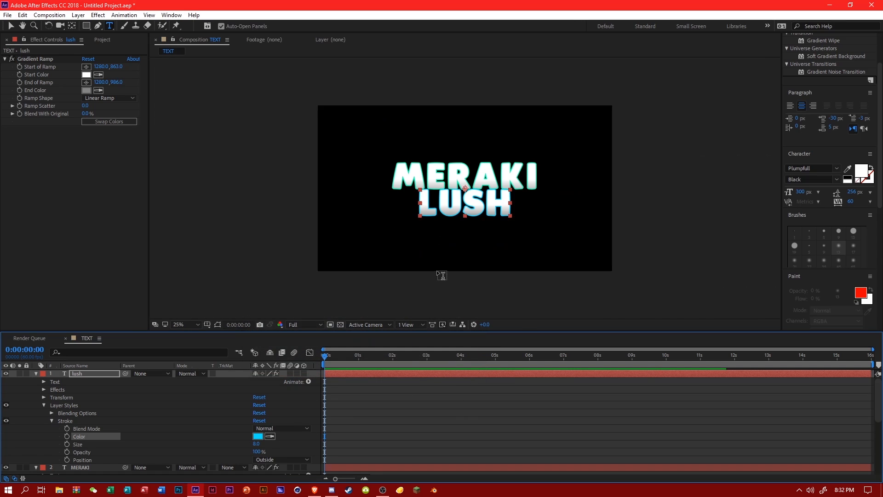
pyautogui.scroll(2, 457, 263)
# Create a new composition from the TEXT composition.
pyautogui.click(100, 39)
pyautogui.rightClick(37, 132)
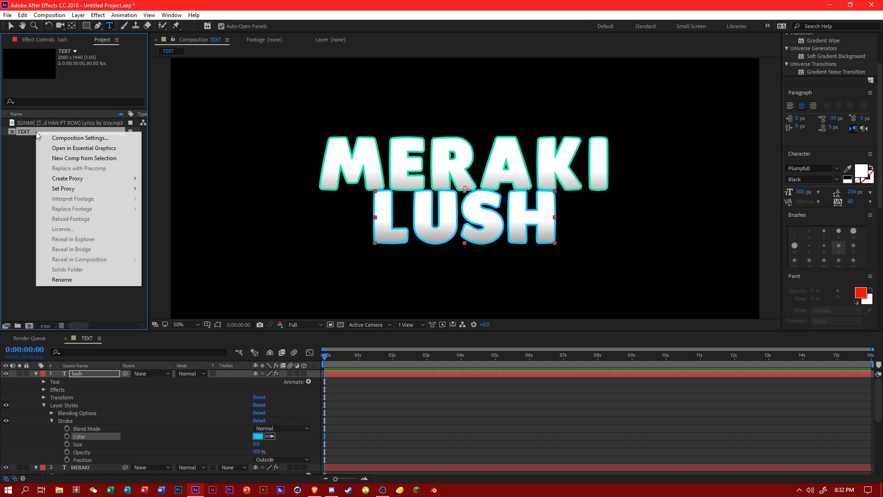
pyautogui.click(79, 158)
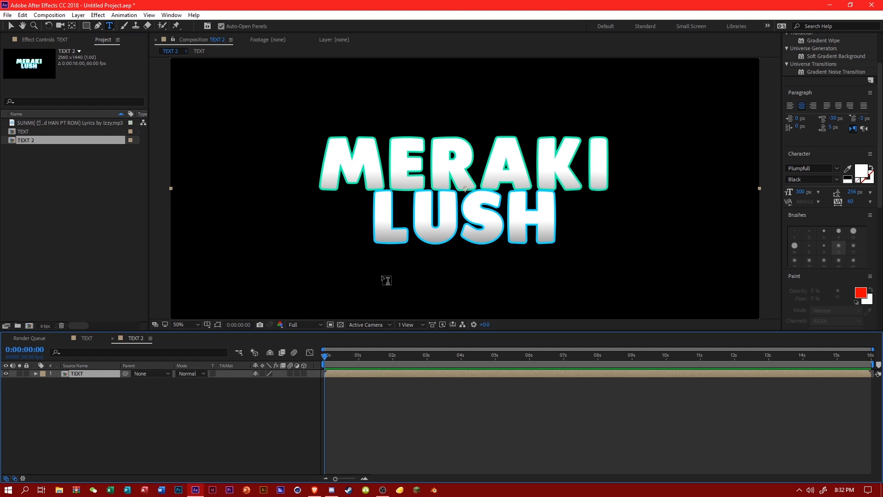
pyautogui.rightClick(92, 373)
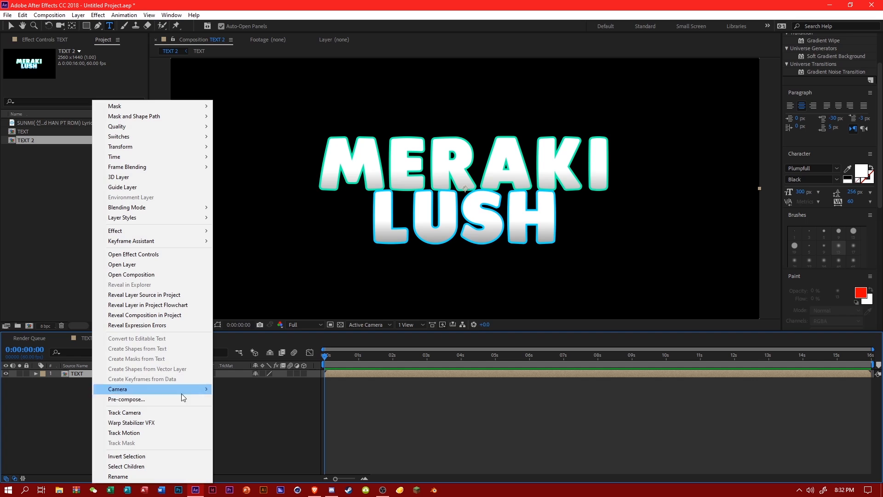
pyautogui.click(271, 411)
# Find the Echospace effect and apply it to the TEXT layer in the TEXT 2 composition.
pyautogui.scroll(6, 828, 92)
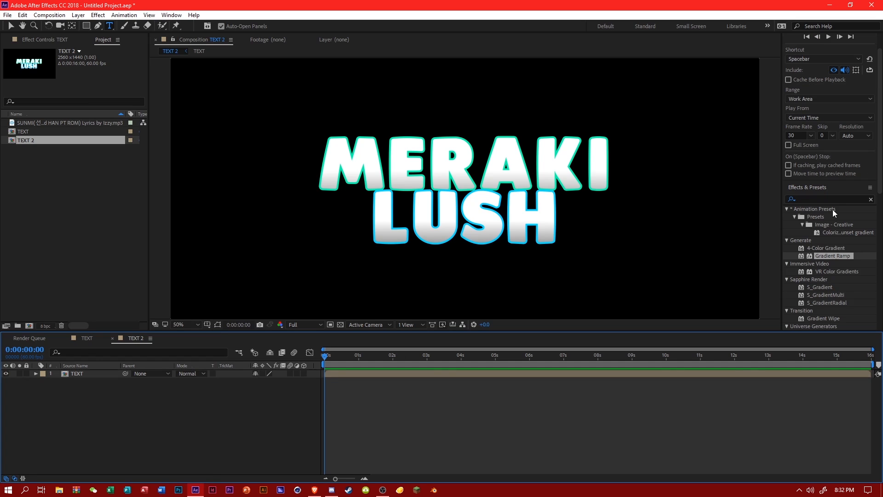
pyautogui.click(813, 202)
pyautogui.write('echsoapc')
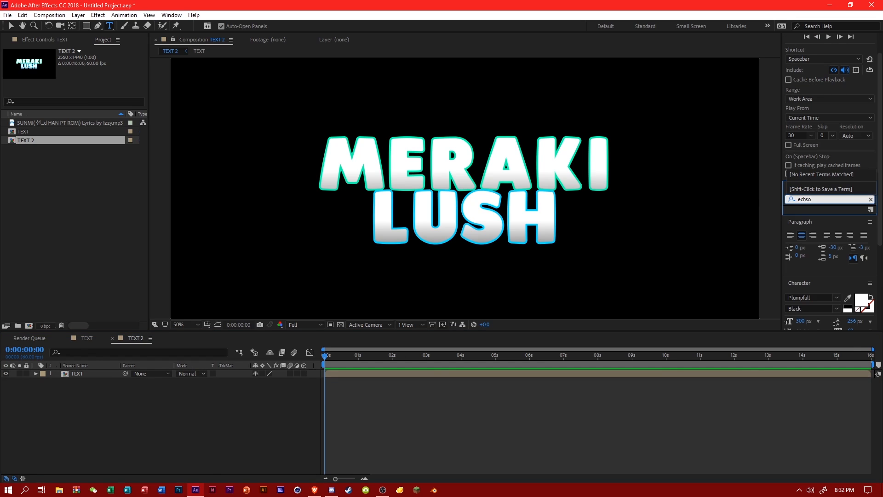
pyautogui.press('BackSpace')
pyautogui.press('BackSpace')
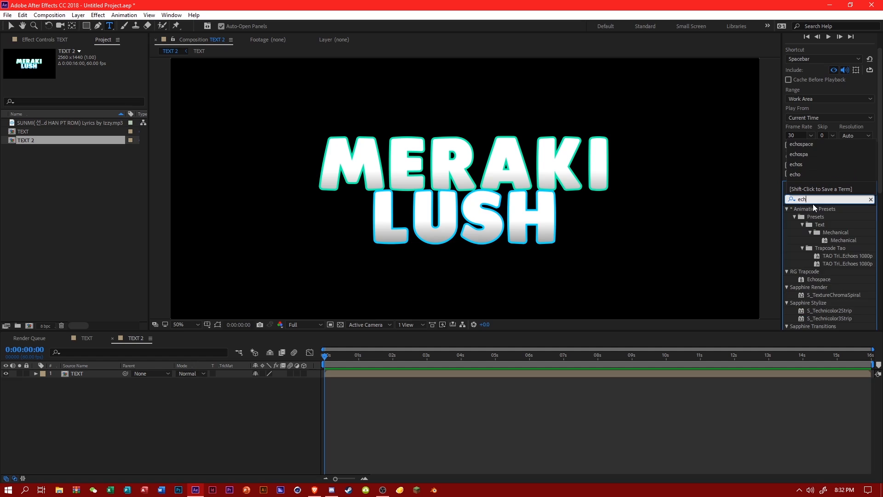
pyautogui.write('osp')
pyautogui.moveTo(814, 215); pyautogui.dragTo(101, 374)
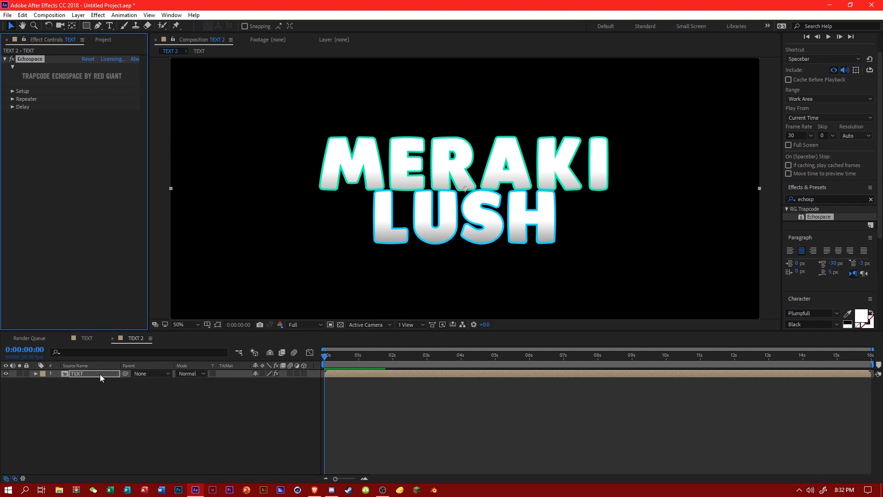
# Set the number of Echospace instances to 24.
pyautogui.click(13, 92)
pyautogui.click(85, 99)
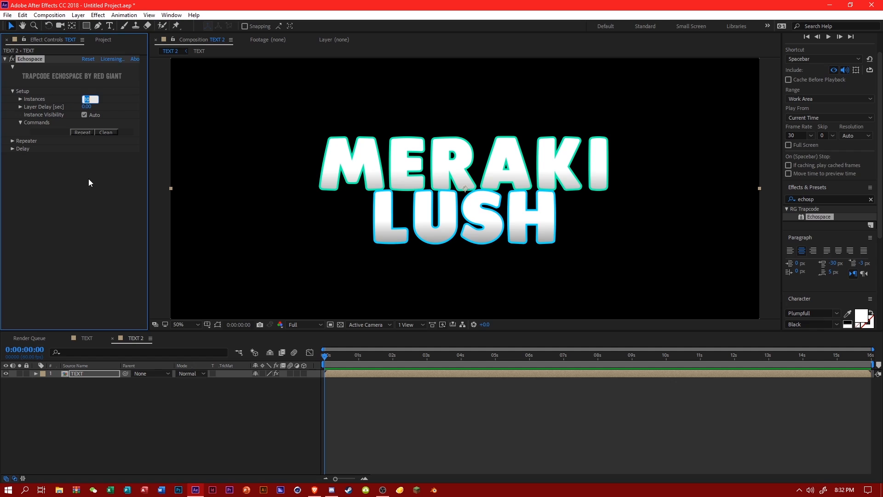
pyautogui.write('24')
pyautogui.press('Return')
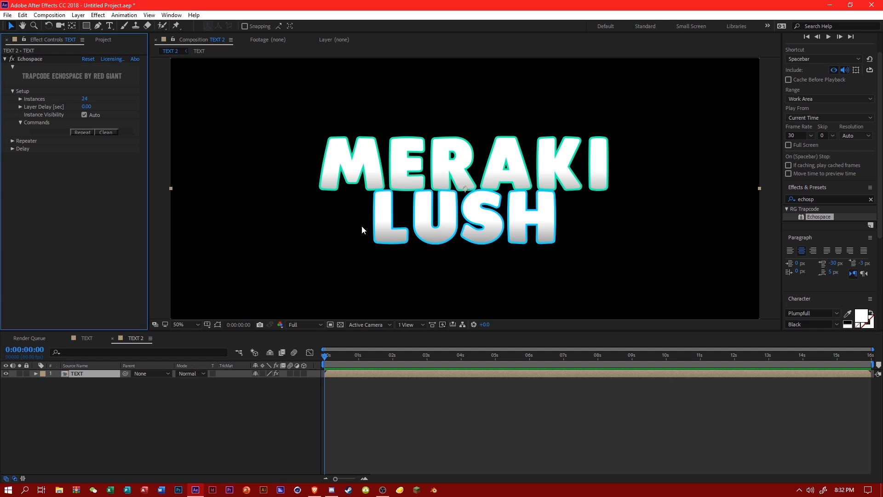
# Set the Echospace Repeater's Scale to -0.5 and Y Offset to 1.5.
pyautogui.click(13, 148)
pyautogui.click(13, 149)
pyautogui.click(12, 140)
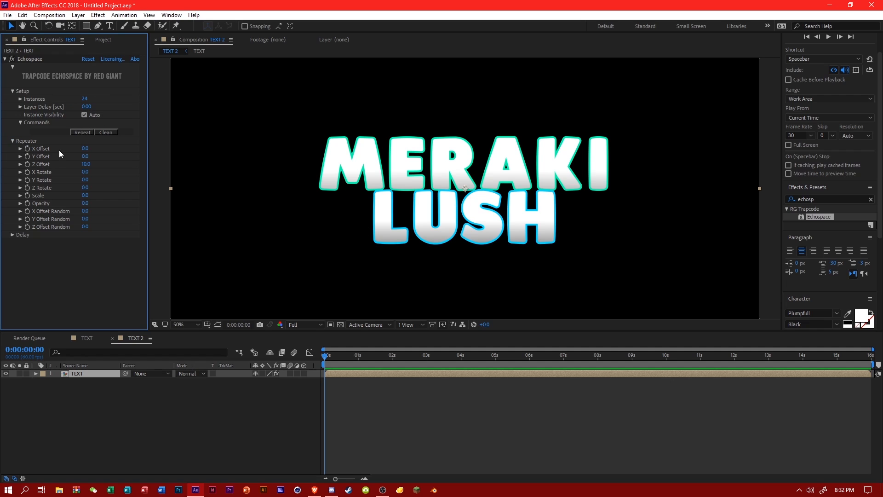
pyautogui.click(85, 195)
pyautogui.write('-1')
pyautogui.press('Return')
pyautogui.click(85, 156)
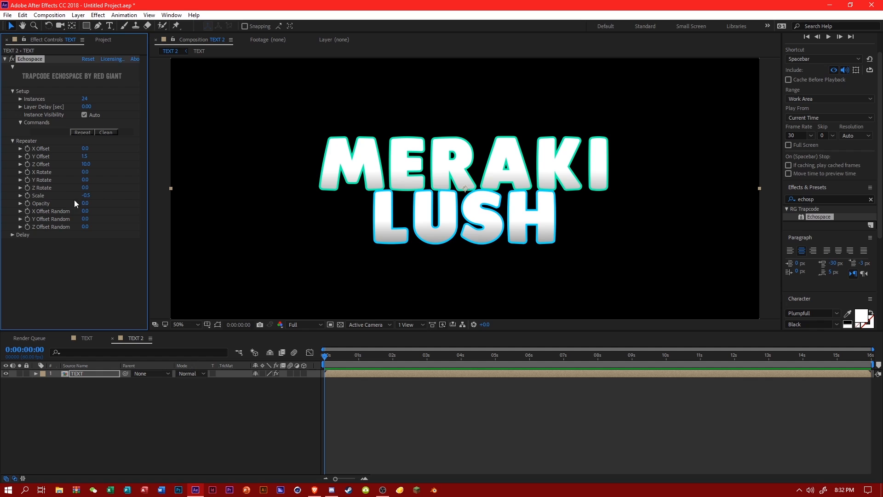
# Run Echospace's Repeat command to generate the repeated copies of the TEXT layer.
pyautogui.click(87, 374)
pyautogui.click(85, 131)
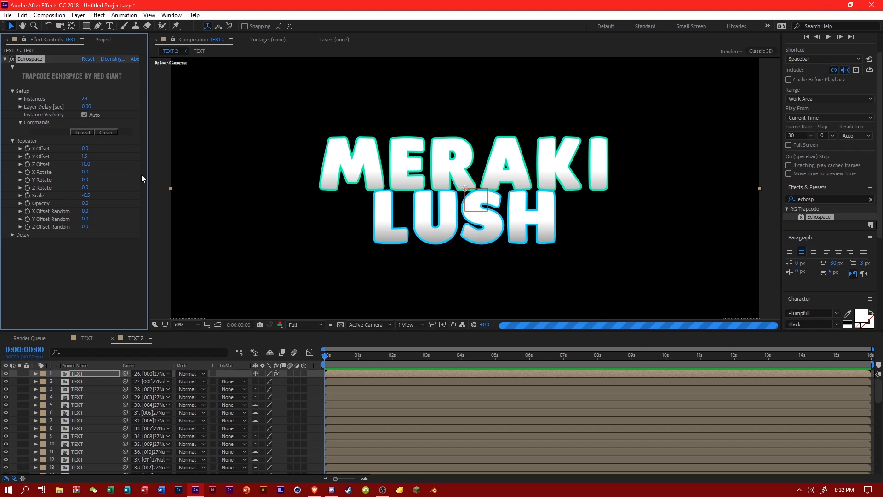
pyautogui.press('/')
# Add an adjustment layer directly beneath the uppermost TEXT layer and rename it Hue.
pyautogui.rightClick(312, 391)
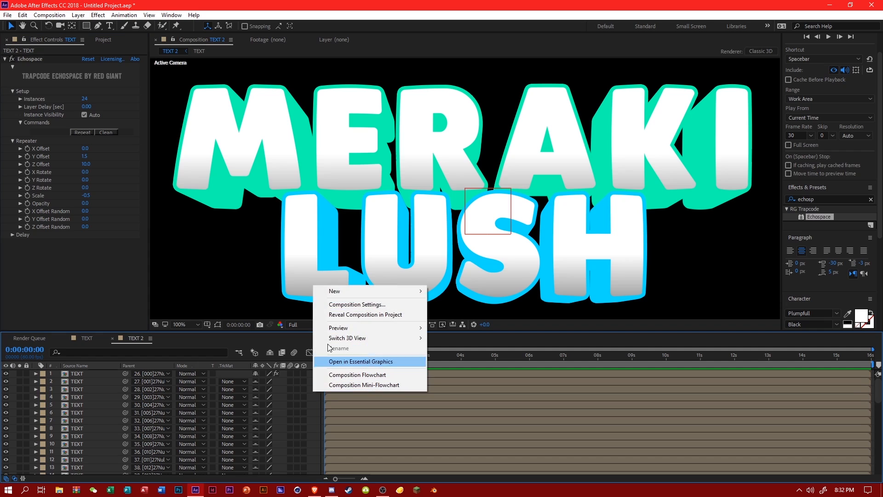
pyautogui.moveTo(341, 293)
pyautogui.click(465, 365)
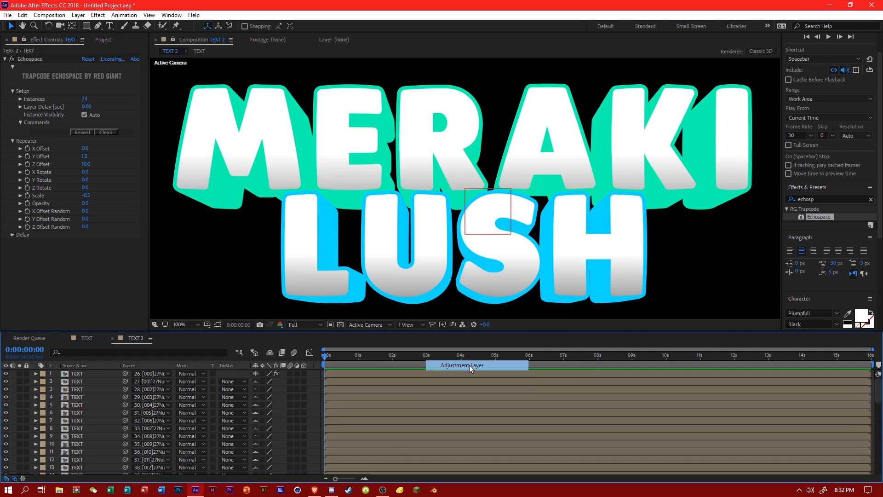
pyautogui.moveTo(104, 376); pyautogui.dragTo(105, 385)
pyautogui.rightClick(83, 380)
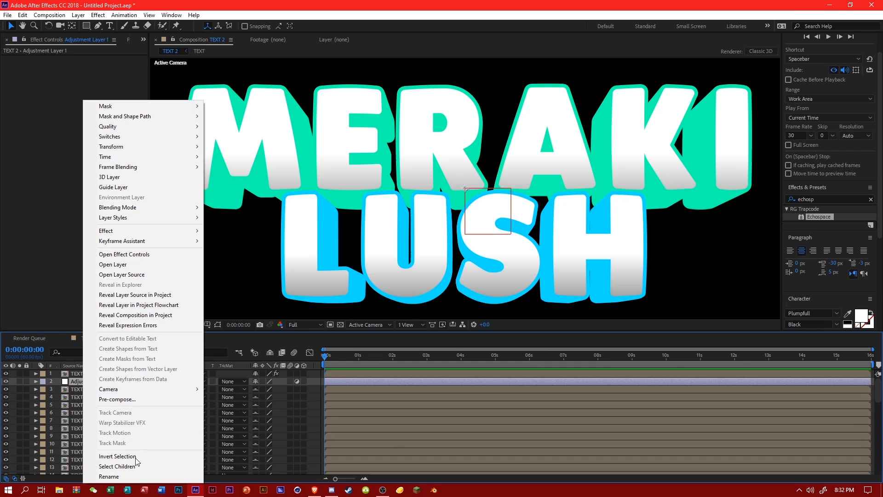
pyautogui.click(109, 476)
pyautogui.write('Hue')
pyautogui.press('Return')
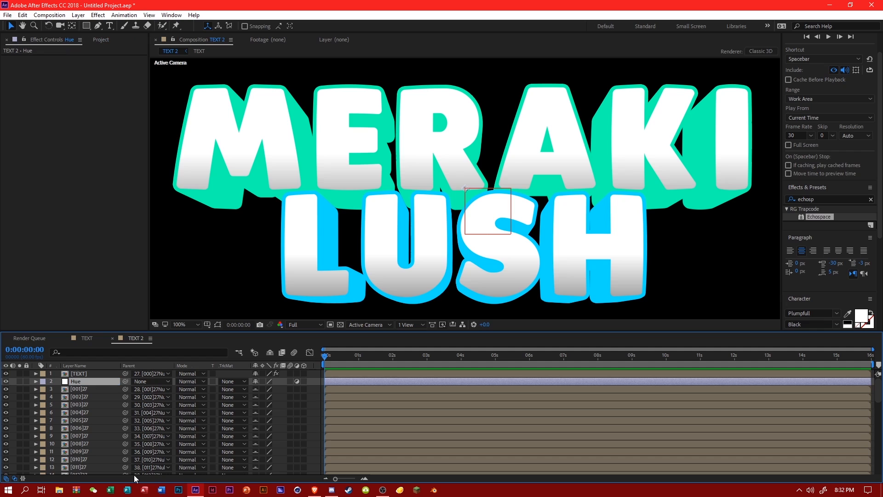
# Find the Hue/Saturation effect and apply it to the Hue adjustment layer.
pyautogui.click(822, 198)
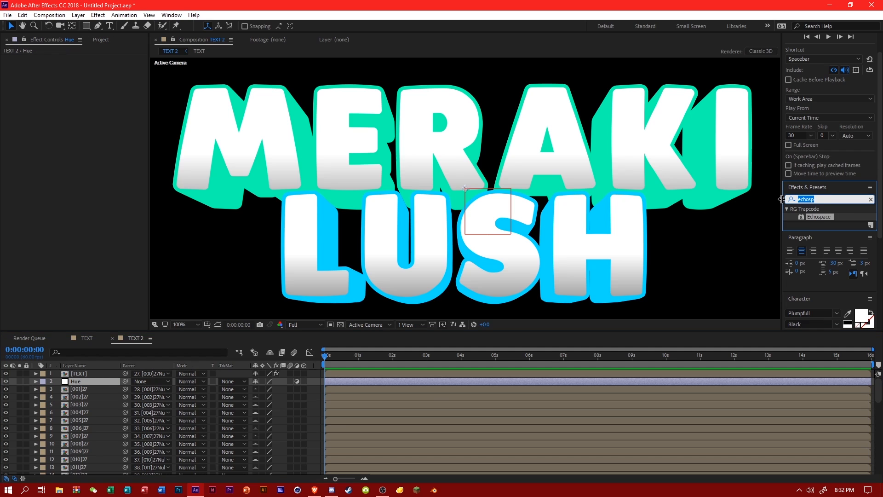
pyautogui.write('hue')
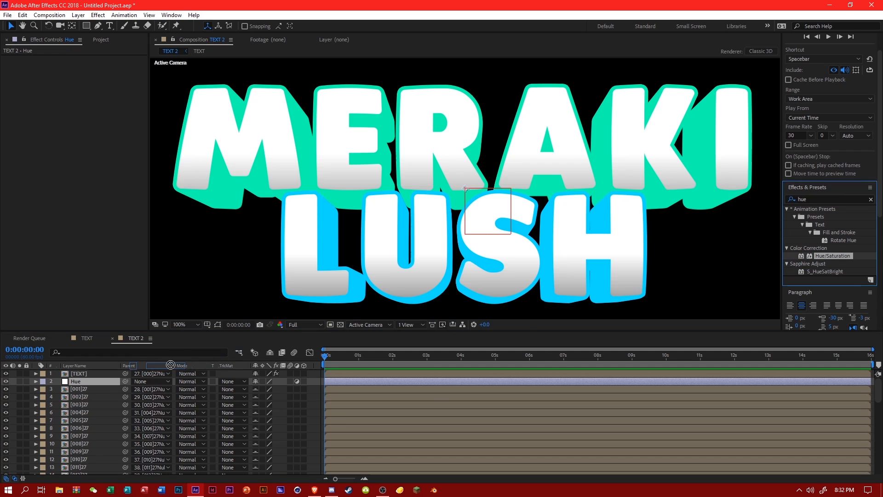
pyautogui.moveTo(170, 365); pyautogui.dragTo(94, 382)
pyautogui.click(78, 15)
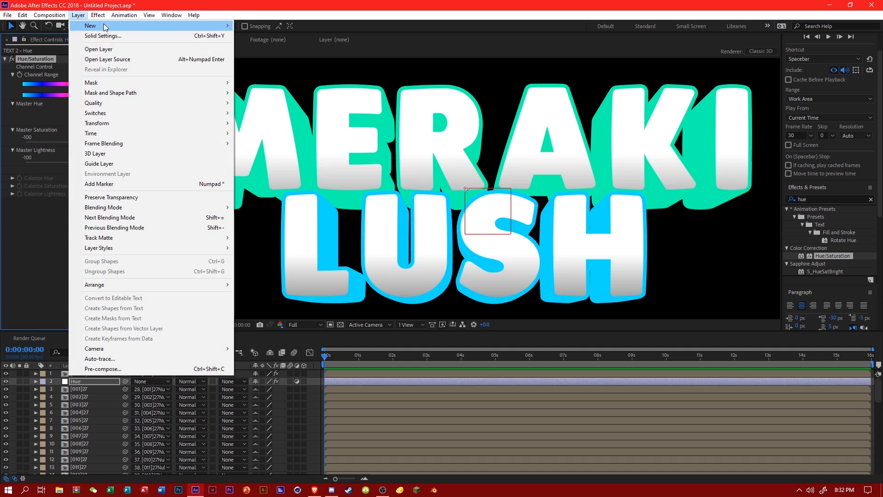
pyautogui.click(78, 14)
pyautogui.click(78, 14)
pyautogui.moveTo(87, 28)
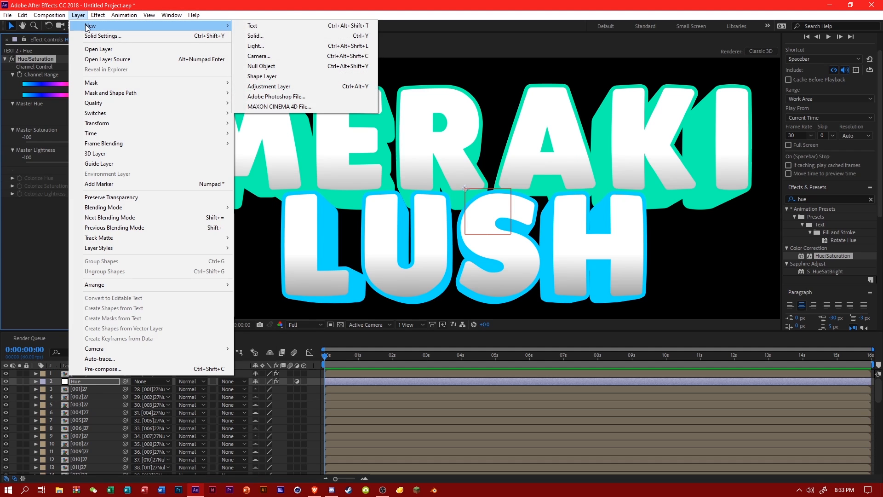
pyautogui.click(320, 386)
pyautogui.rightClick(313, 395)
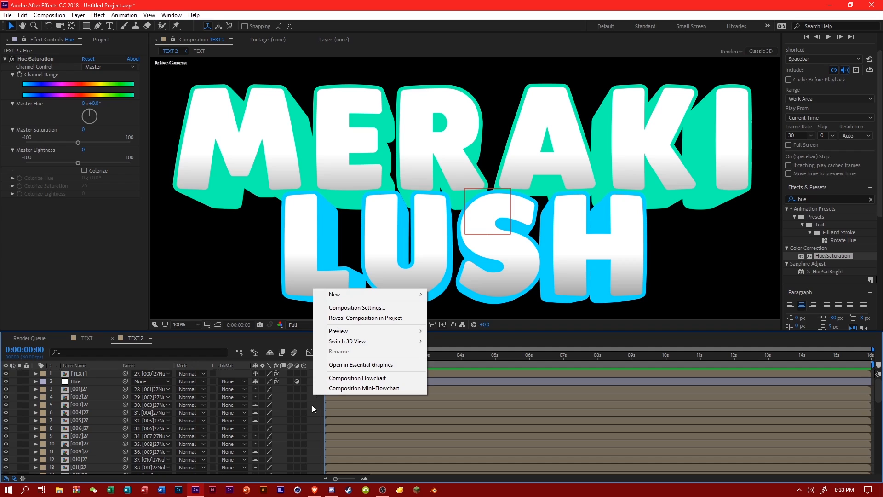
pyautogui.moveTo(343, 295)
pyautogui.click(313, 423)
# Set the Hue layer's Master Lightness to -25 and check the darkened extrusion.
pyautogui.click(143, 377)
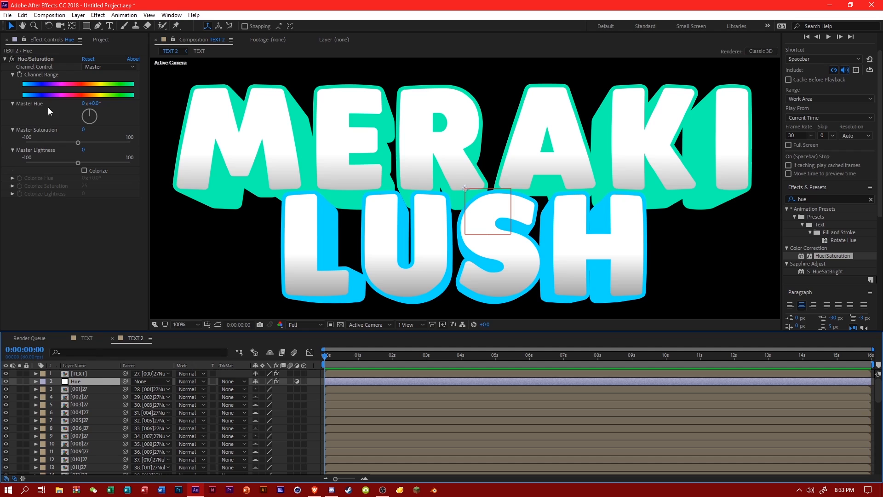
pyautogui.click(83, 150)
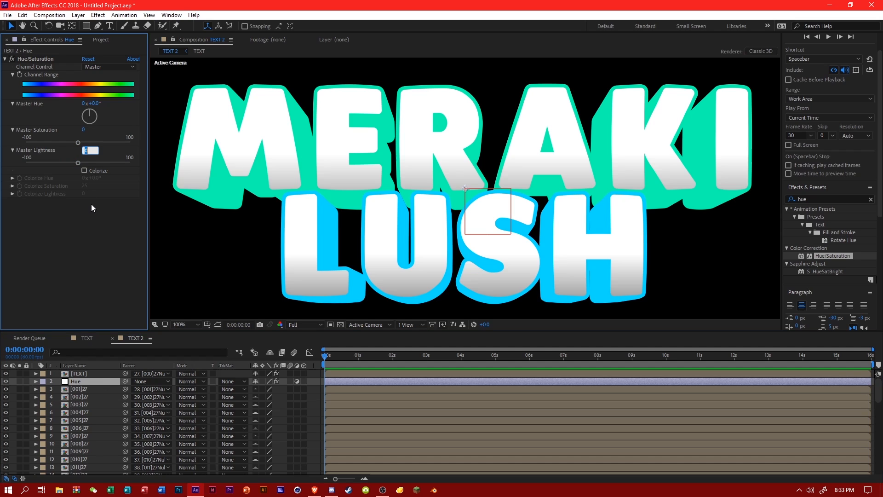
pyautogui.write('-25')
pyautogui.press('Return')
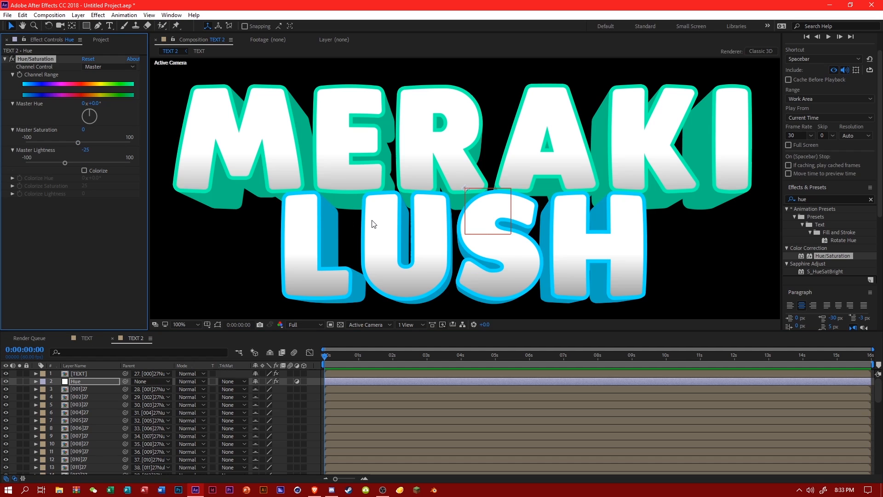
pyautogui.scroll(-4, 372, 219)
pyautogui.scroll(2, 372, 224)
# Set the Hue layer's Master Lightness to -15 and review the text's extrusion.
pyautogui.click(87, 150)
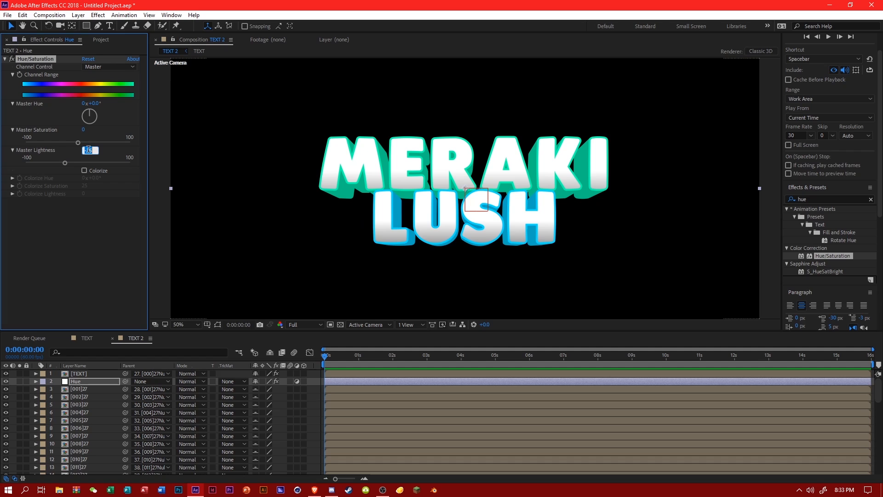
pyautogui.write('-15')
pyautogui.press('Return')
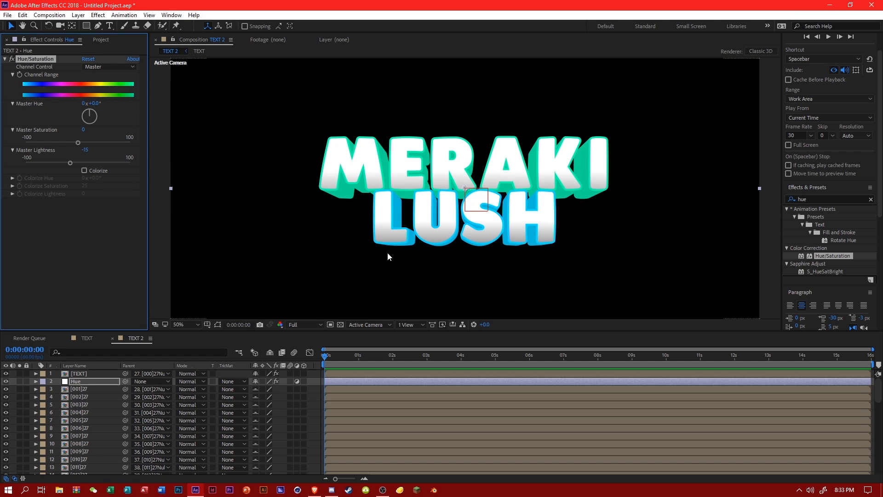
pyautogui.scroll(-2, 388, 253)
pyautogui.scroll(3, 387, 253)
pyautogui.scroll(-3, 387, 253)
pyautogui.scroll(2, 387, 253)
# Add an Inner Shadow layer style to the lush layer in the TEXT composition.
pyautogui.click(101, 39)
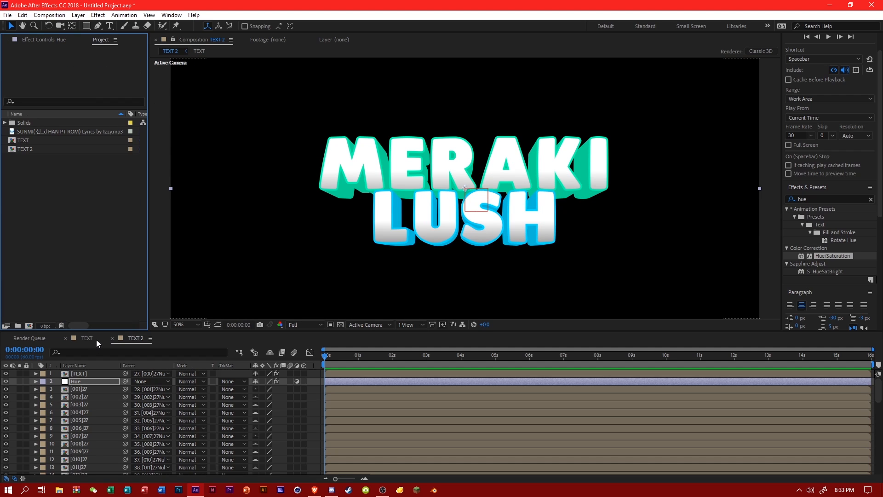
pyautogui.click(92, 339)
pyautogui.rightClick(83, 373)
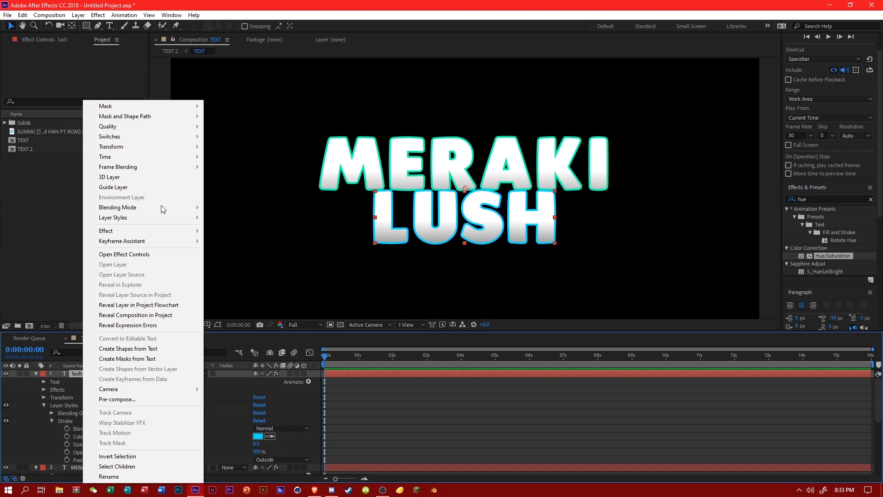
pyautogui.moveTo(161, 215)
pyautogui.click(226, 261)
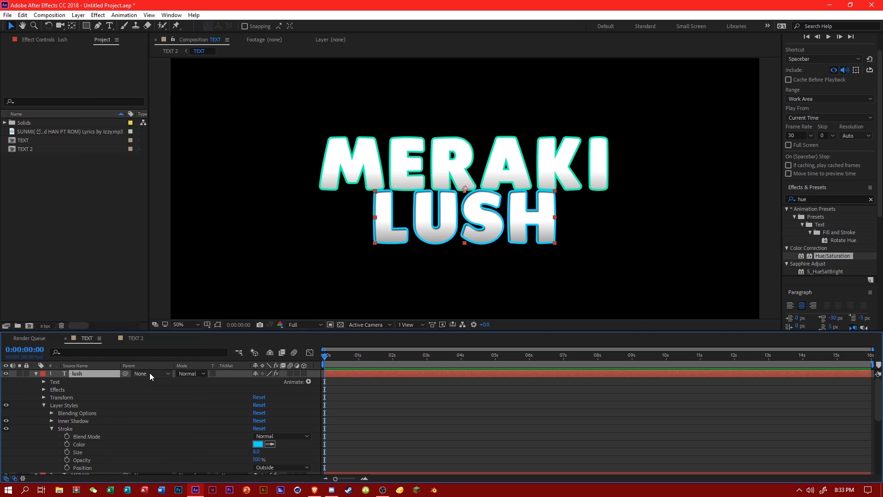
# Set the lush layer's Inner Shadow opacity to 25% and its distance to 8.
pyautogui.click(51, 421)
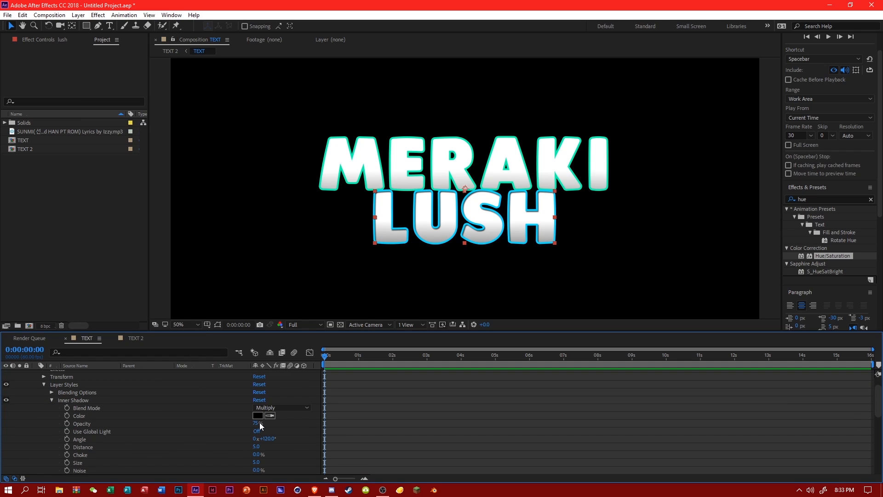
pyautogui.click(256, 423)
pyautogui.write('25')
pyautogui.click(270, 460)
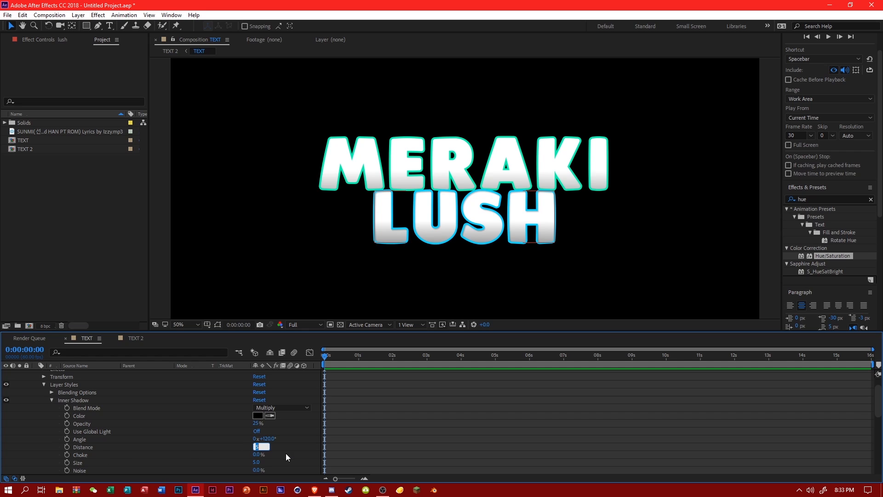
pyautogui.write('8')
pyautogui.press('Return')
# Copy the lush layer's Inner Shadow style onto the MERAKI layer.
pyautogui.click(73, 402)
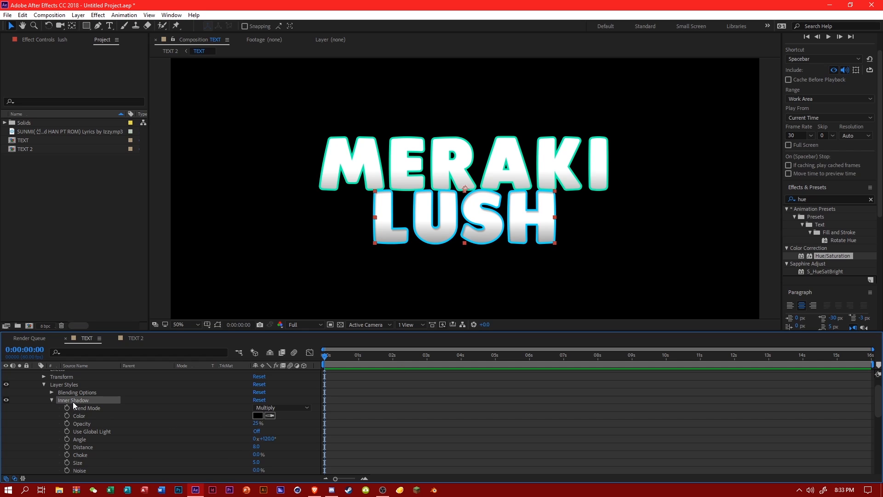
pyautogui.scroll(1, 72, 401)
pyautogui.scroll(-5, 81, 402)
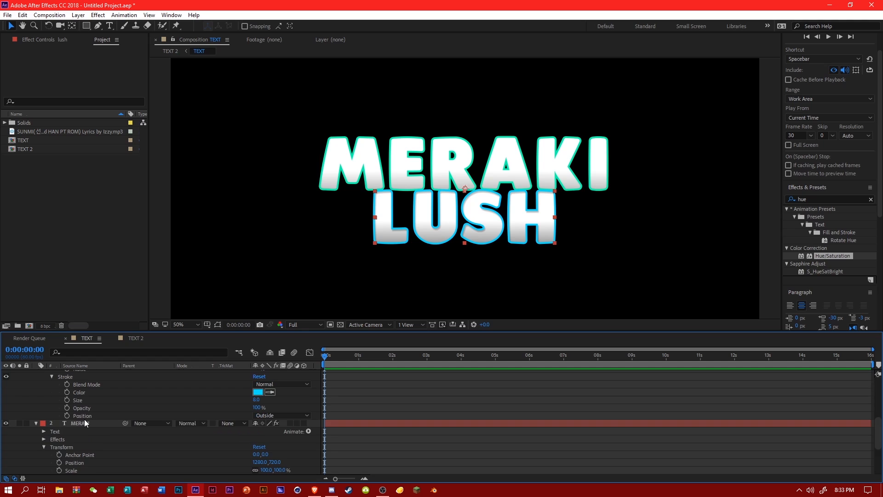
pyautogui.click(81, 422)
pyautogui.click(132, 449)
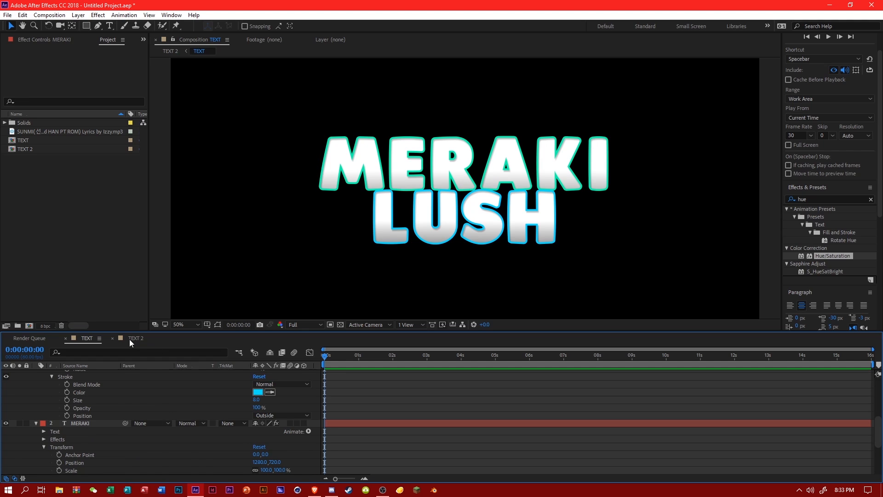
# Return to the TEXT 2 composition and create a new composition from TEXT 2.
pyautogui.click(130, 339)
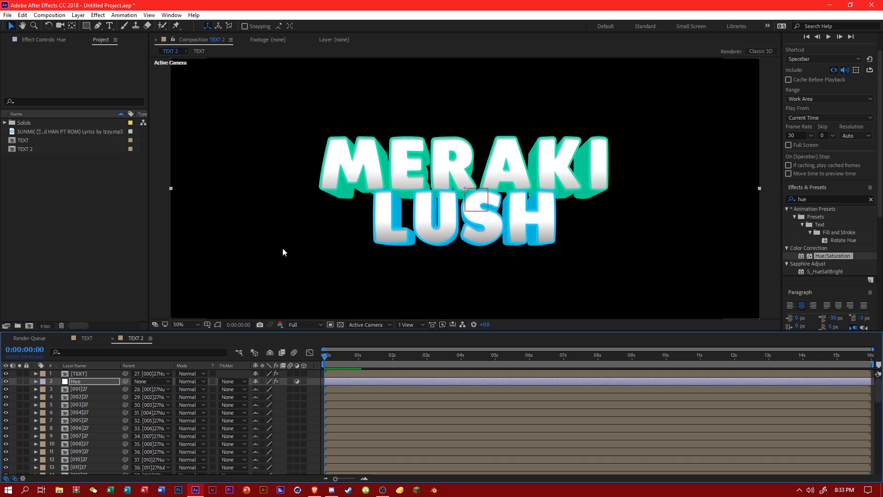
pyautogui.click(37, 150)
pyautogui.rightClick(36, 149)
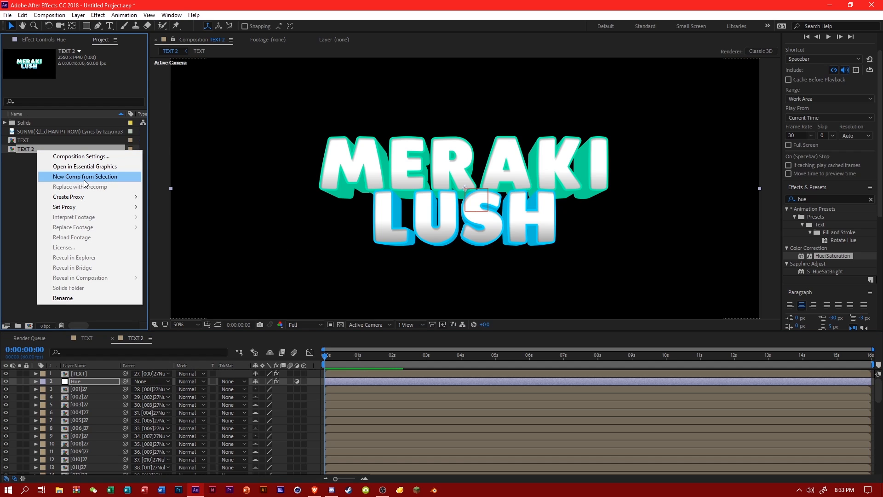
pyautogui.click(83, 180)
# Add a Stroke layer style to the TEXT 2 layer, coloured white (FFFFFF) with size 9.
pyautogui.rightClick(80, 374)
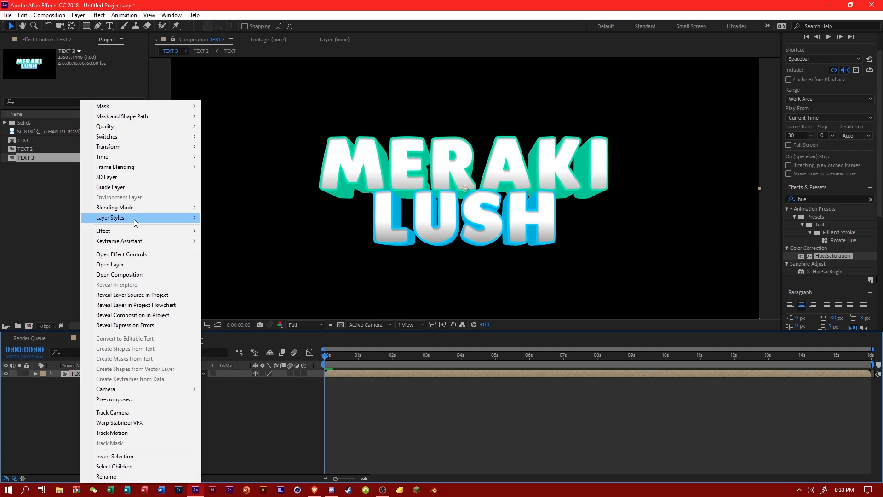
pyautogui.moveTo(134, 217)
pyautogui.click(230, 334)
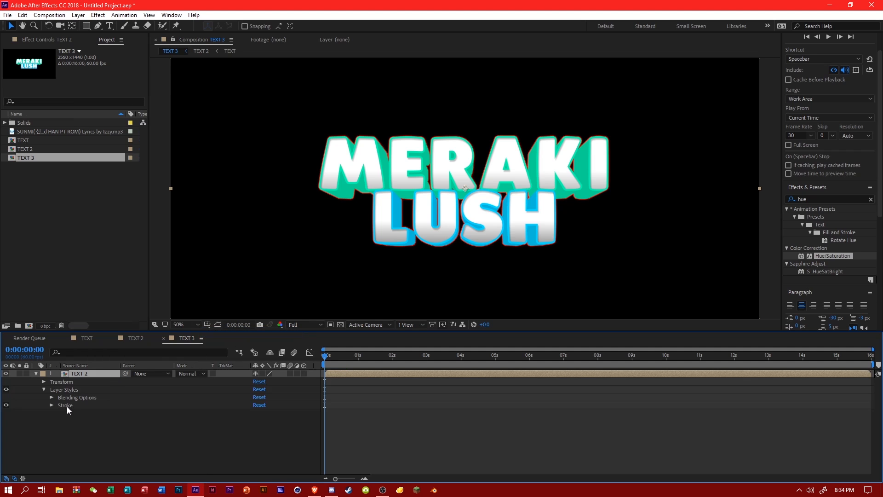
pyautogui.click(52, 405)
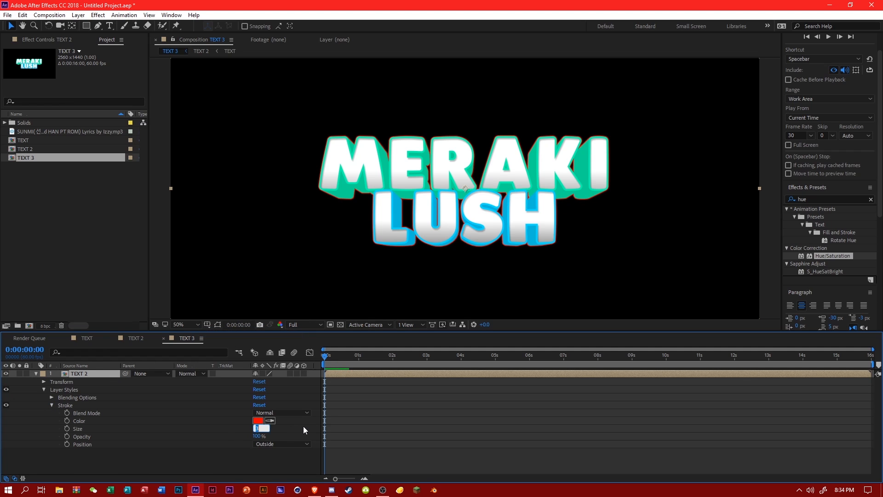
pyautogui.click(258, 421)
pyautogui.moveTo(321, 308); pyautogui.dragTo(244, 221)
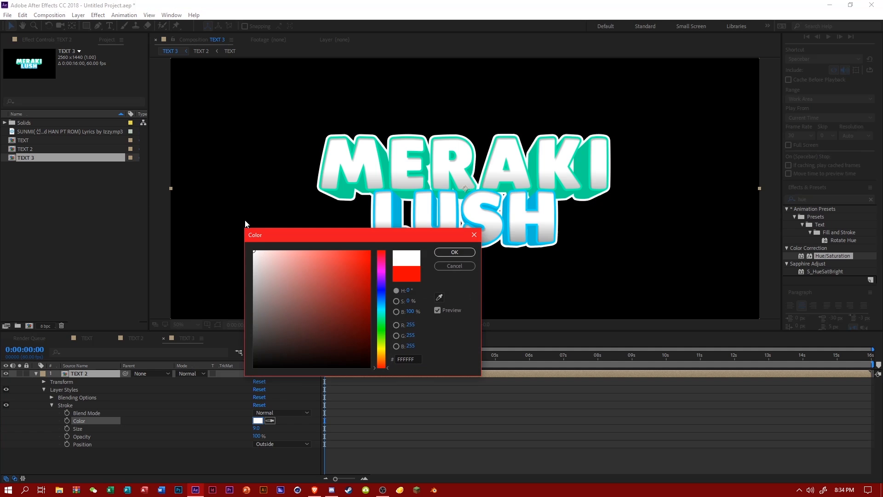
pyautogui.click(452, 254)
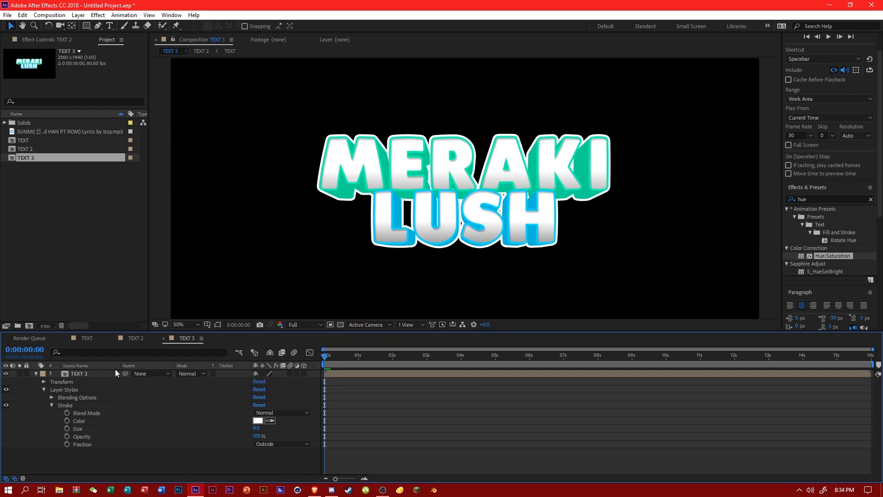
# Set the size of the TEXT 2 layer's white stroke to 8.
pyautogui.click(256, 429)
pyautogui.write('8')
pyautogui.press('Return')
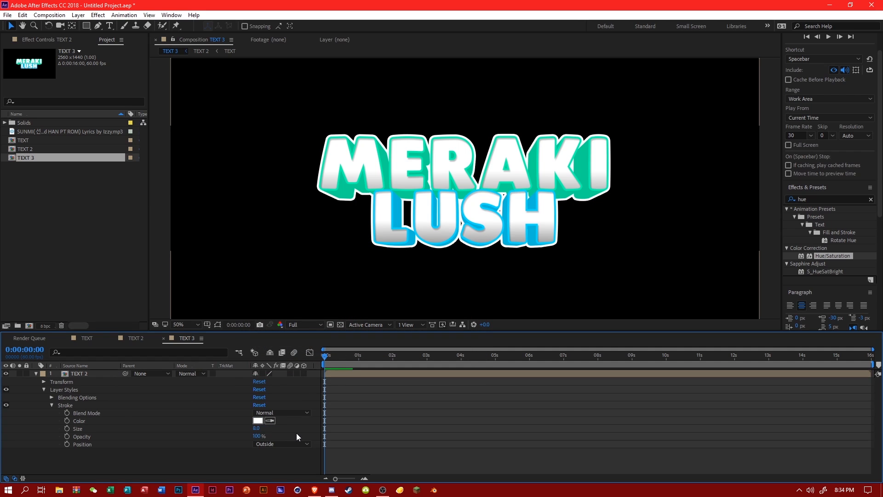
pyautogui.scroll(1, 395, 261)
pyautogui.scroll(-1, 395, 260)
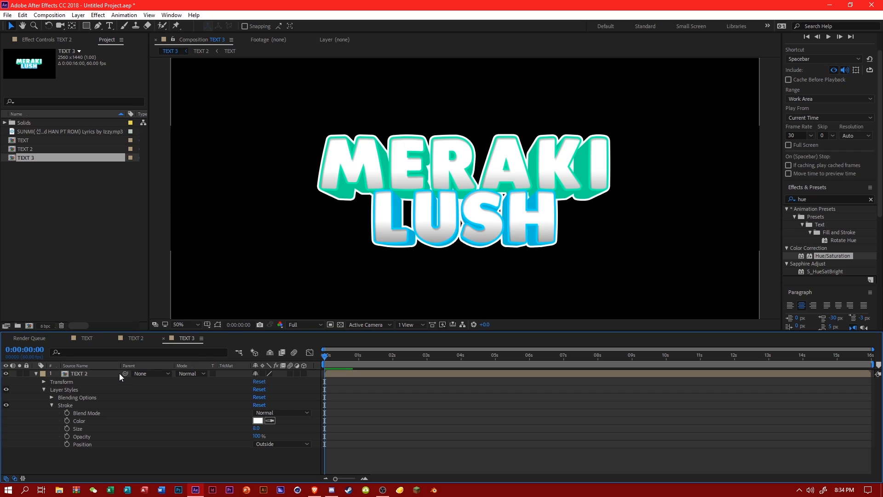
# Add a Drop Shadow layer style to the TEXT 2 layer and turn on the transparency grid.
pyautogui.click(91, 373)
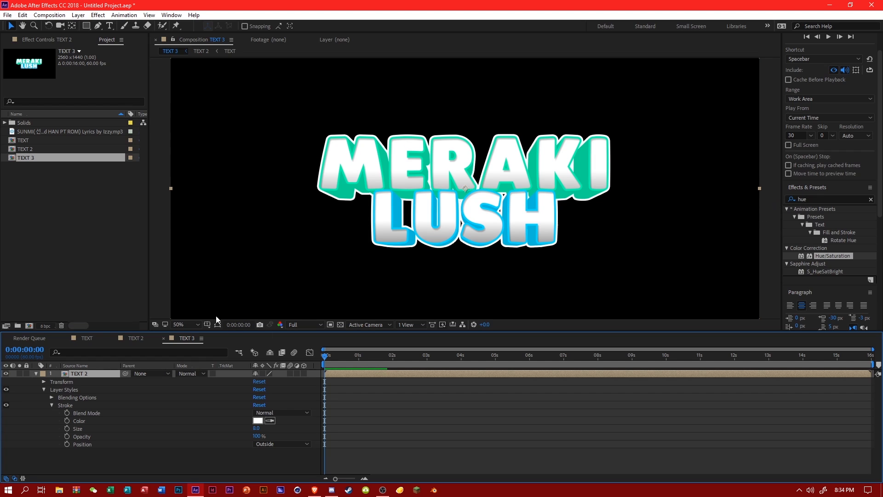
pyautogui.rightClick(90, 371)
pyautogui.moveTo(142, 220)
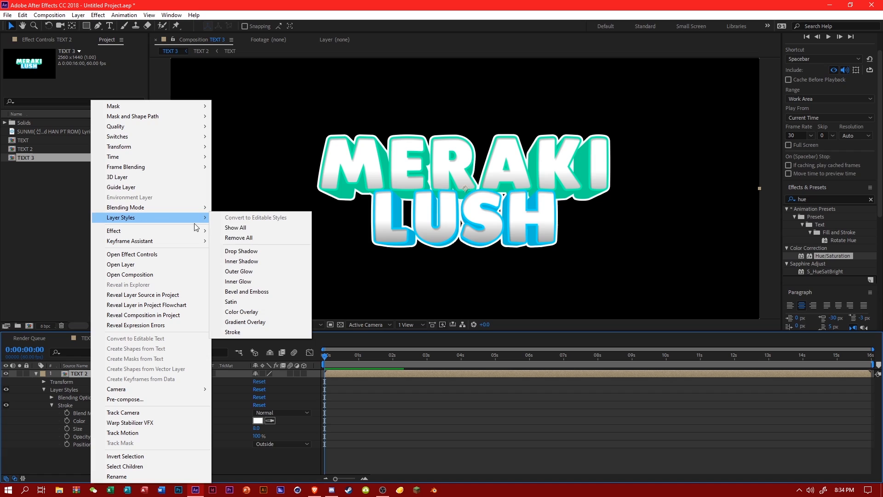
pyautogui.click(262, 250)
pyautogui.click(339, 325)
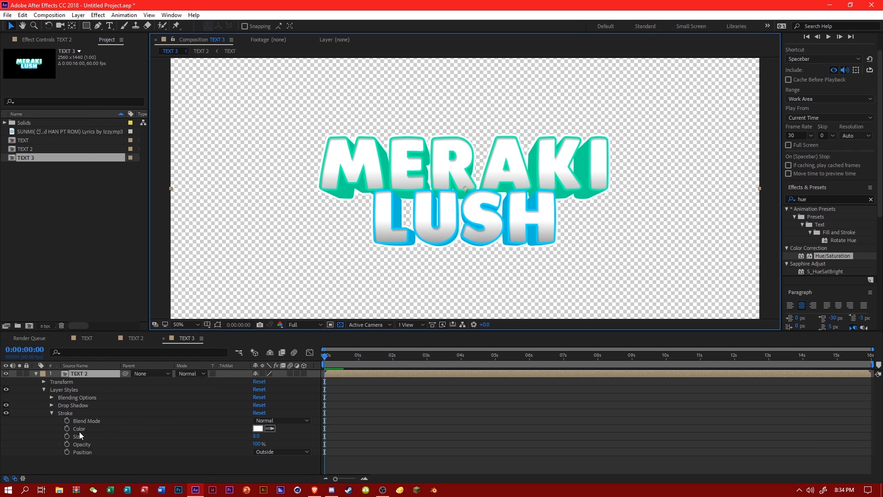
# Set the TEXT 2 layer's Drop Shadow to 45% opacity, distance 18 and size 8.
pyautogui.click(51, 420)
pyautogui.click(51, 405)
pyautogui.scroll(-1, 51, 406)
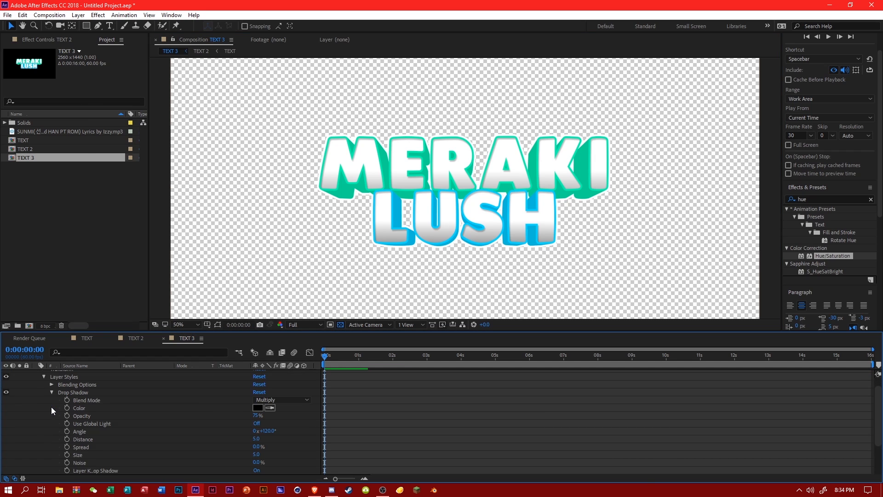
pyautogui.click(257, 423)
pyautogui.click(255, 415)
pyautogui.write('45')
pyautogui.click(259, 439)
pyautogui.write('18')
pyautogui.press('Return')
pyautogui.click(256, 455)
pyautogui.write('8')
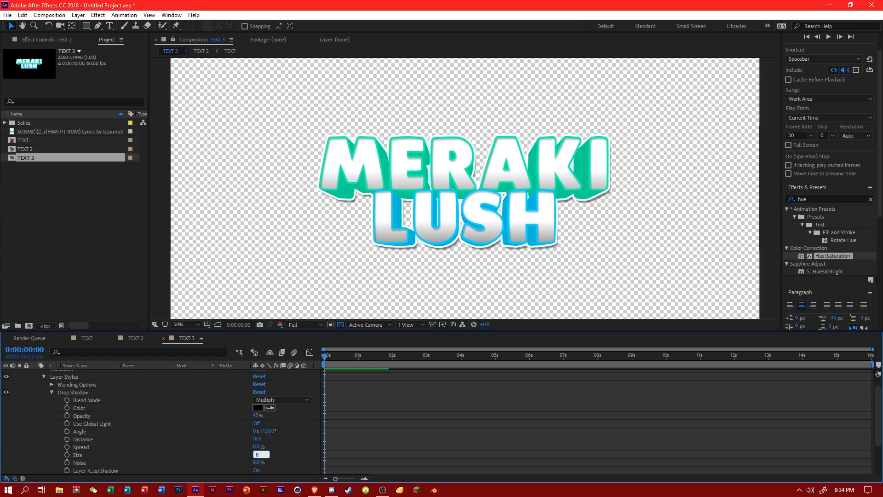
pyautogui.press('Return')
# Refine the Drop Shadow on TEXT 2 to an angle of 105°, size 9 and distance 20.
pyautogui.moveTo(272, 429); pyautogui.dragTo(266, 431)
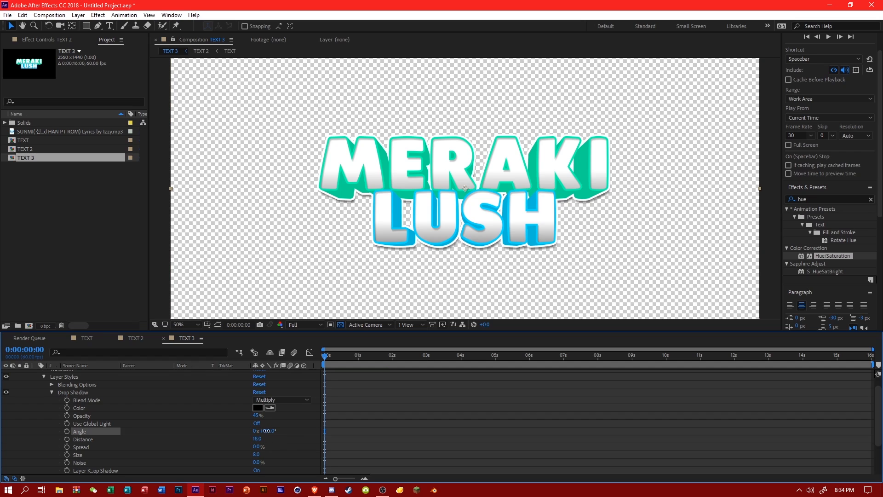
pyautogui.click(275, 437)
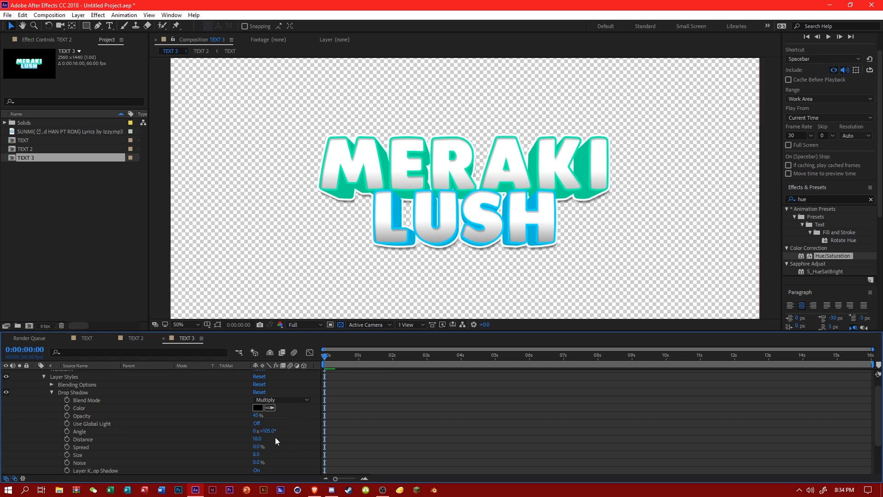
pyautogui.moveTo(257, 454); pyautogui.dragTo(278, 453)
pyautogui.click(258, 454)
pyautogui.write('9')
pyautogui.press('Return')
pyautogui.write('20')
pyautogui.press('Return')
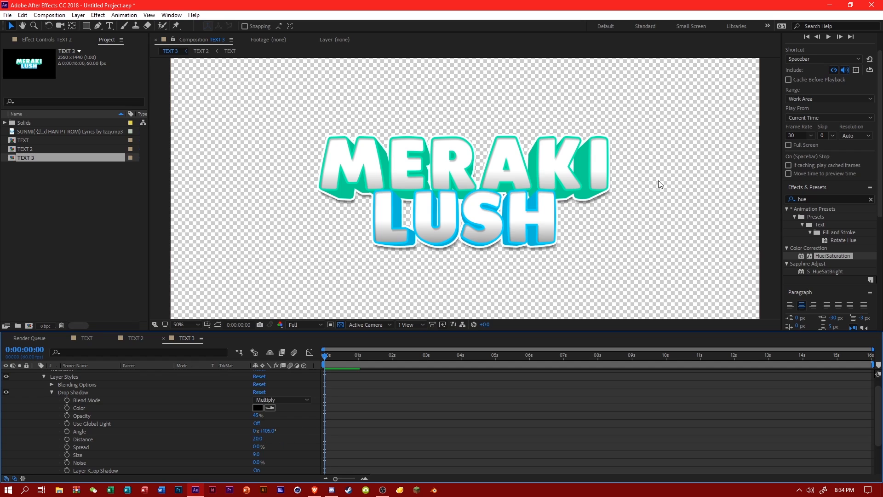
# Find the Warp effect under Distort and apply it to the TEXT 2 layer.
pyautogui.click(791, 200)
pyautogui.write('warp')
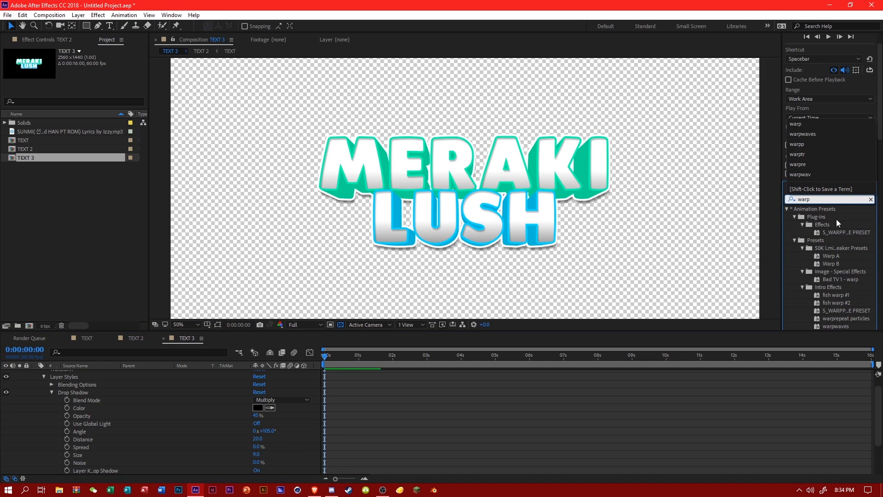
pyautogui.scroll(-2, 833, 221)
pyautogui.scroll(-3, 834, 227)
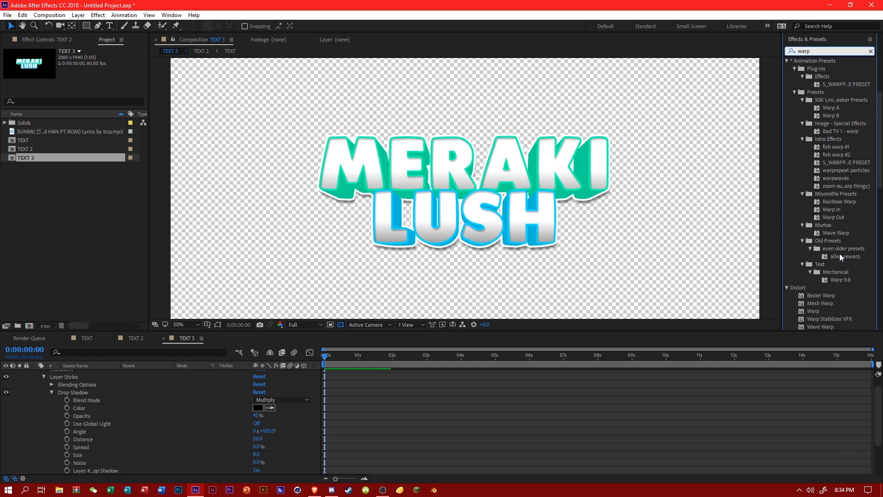
pyautogui.scroll(-2, 823, 248)
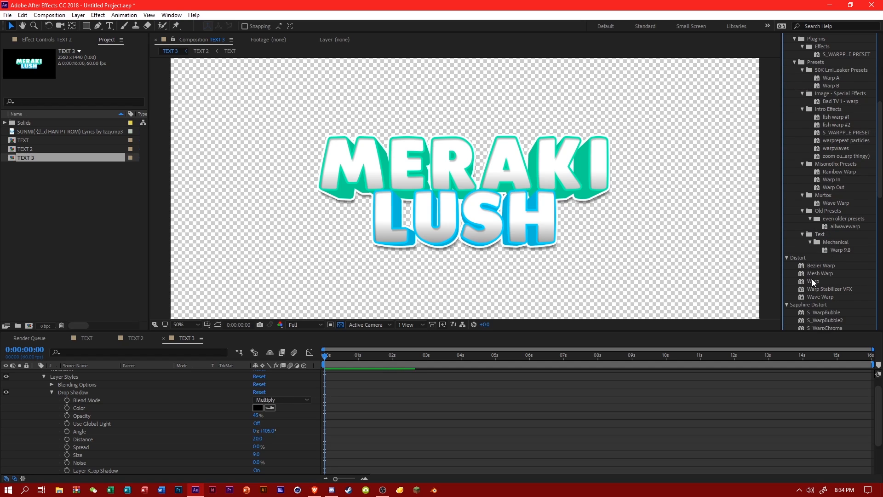
pyautogui.moveTo(813, 280); pyautogui.dragTo(78, 374)
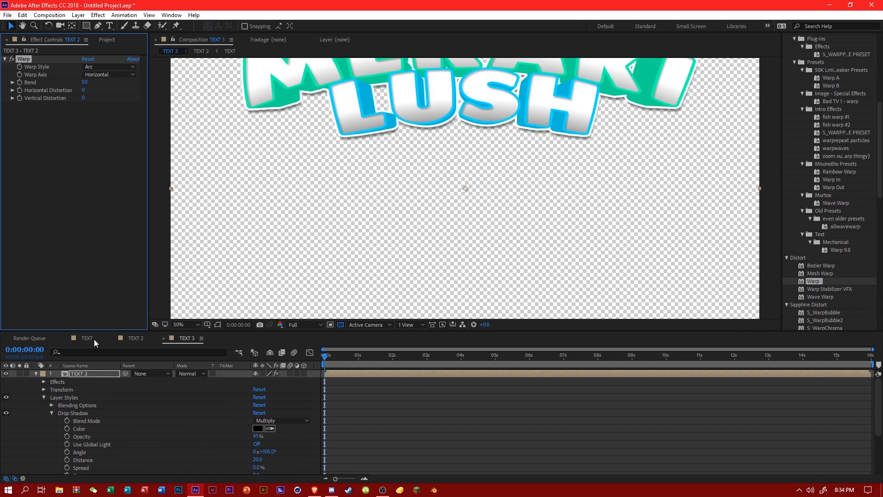
# Set the Warp effect's Bend to 6 and Vertical Distortion to 8, and check the arced text.
pyautogui.click(87, 83)
pyautogui.press('Return')
pyautogui.click(85, 98)
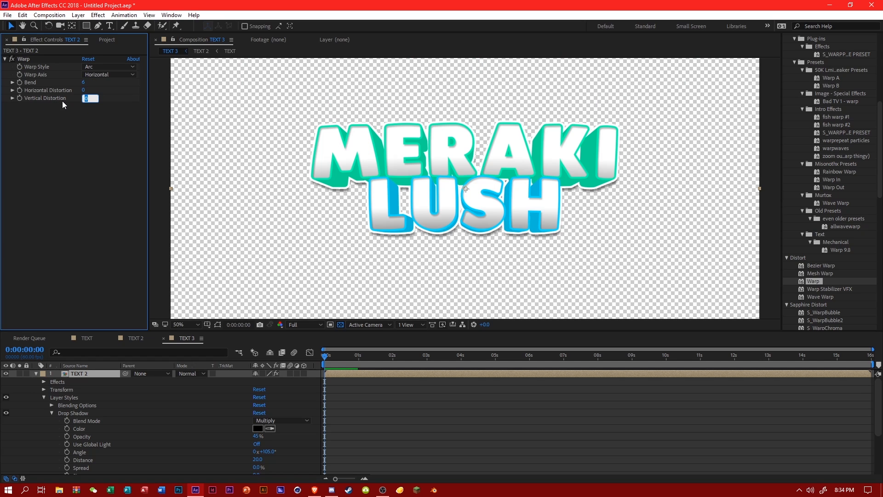
pyautogui.write('8')
pyautogui.press('Return')
pyautogui.scroll(-1, 358, 196)
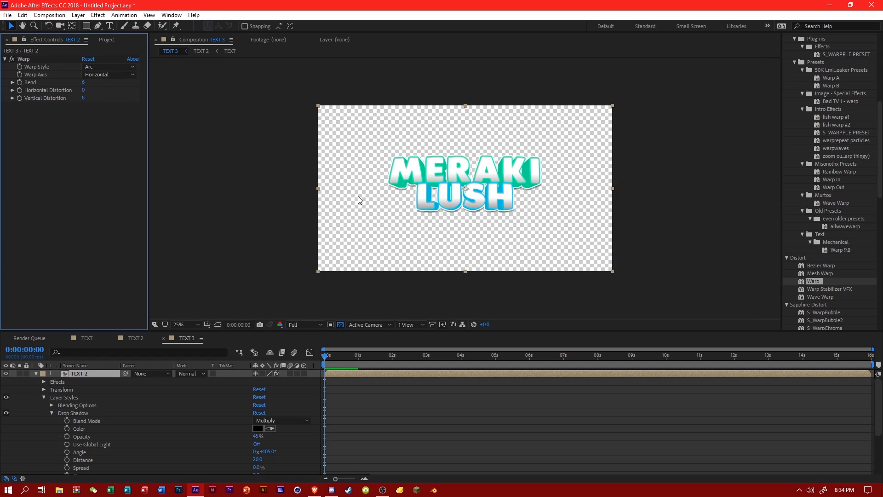
pyautogui.scroll(1, 360, 199)
pyautogui.scroll(-1, 335, 238)
pyautogui.scroll(1, 334, 238)
# Try other Warp values on the text, including Bend 10 and Bend 8 with Vertical Distortion 6.
pyautogui.moveTo(83, 86); pyautogui.dragTo(91, 90)
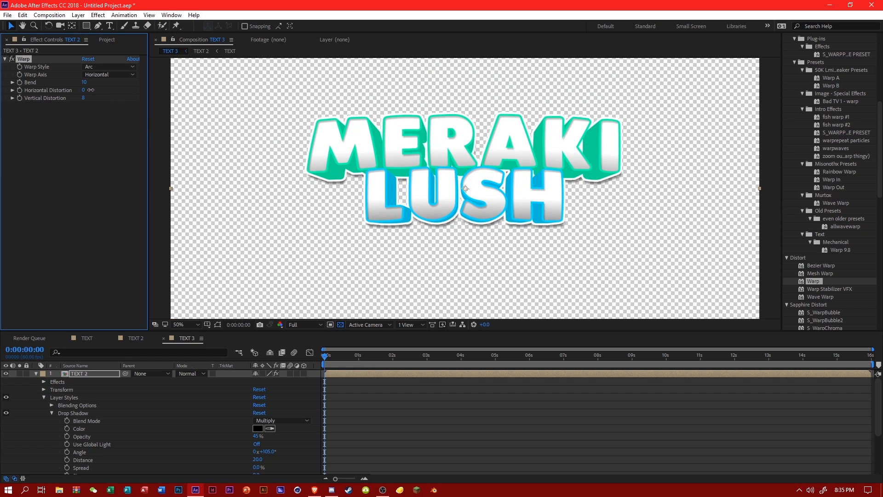
pyautogui.click(84, 83)
pyautogui.write('8')
pyautogui.press('Return')
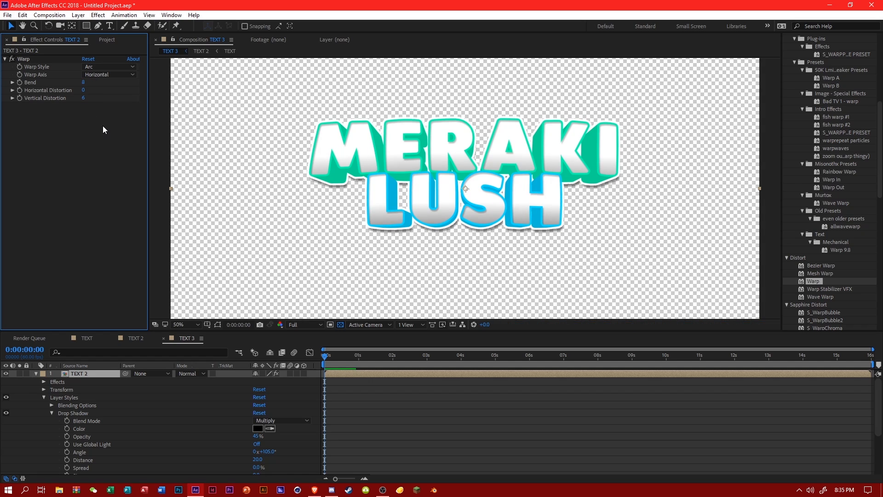
pyautogui.moveTo(86, 100); pyautogui.dragTo(84, 82)
pyautogui.scroll(-2, 311, 169)
pyautogui.scroll(2, 311, 169)
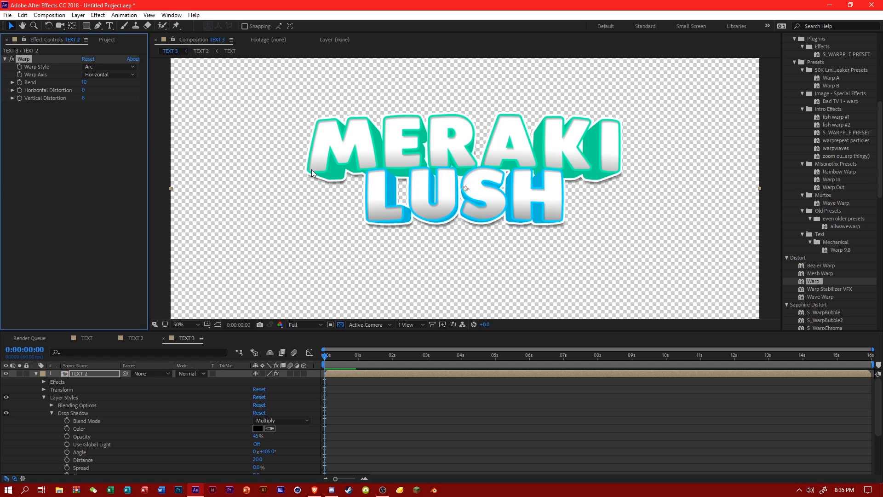
# Save the project in the Music folder as MerakiLush.
pyautogui.hotkey('ctrl', 's')
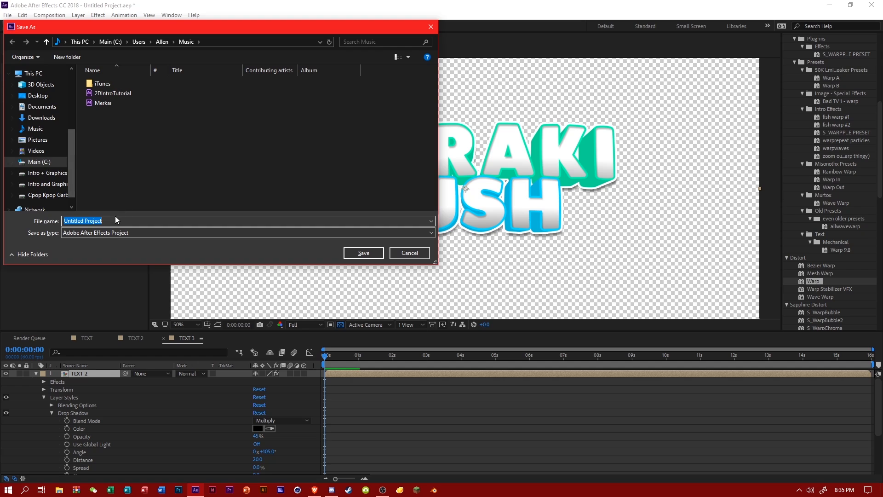
pyautogui.write('MerakiLush')
pyautogui.press('Return')
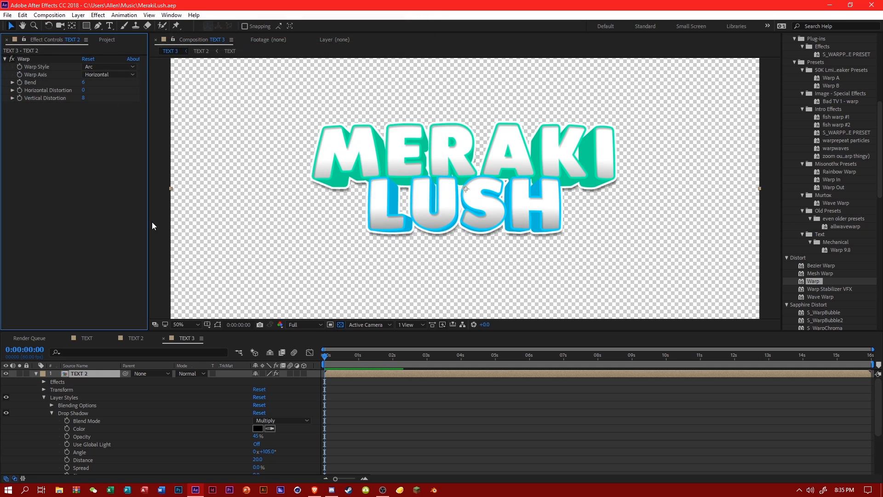
# Show the proportional grid and set the TEXT 2 layer's vertical Anchor Point to 675 to centre the text.
pyautogui.click(36, 396)
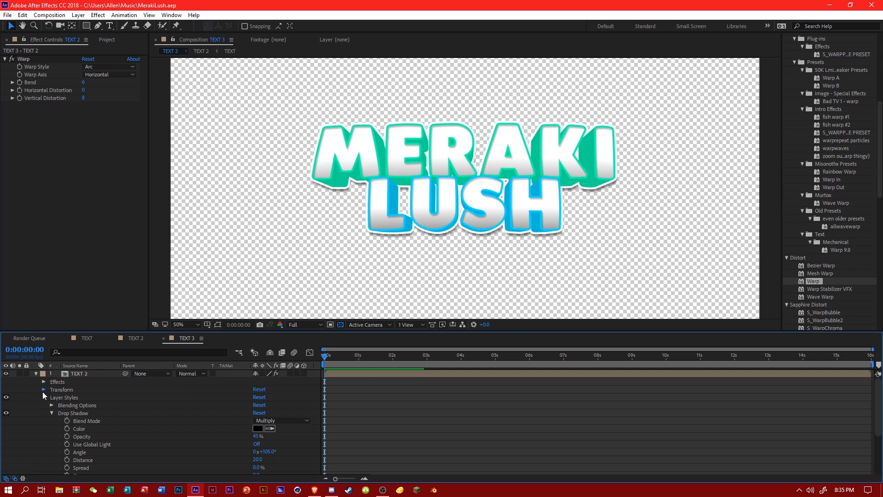
pyautogui.click(44, 390)
pyautogui.click(207, 324)
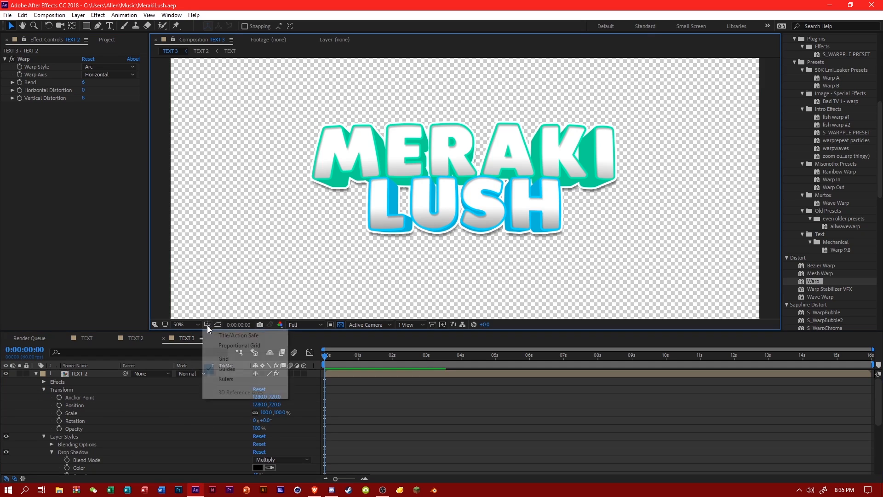
pyautogui.click(225, 345)
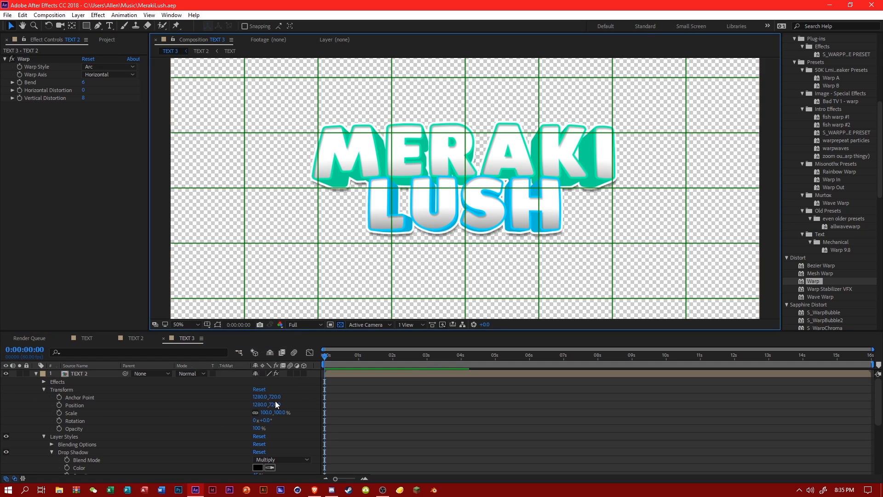
pyautogui.moveTo(274, 396); pyautogui.dragTo(244, 406)
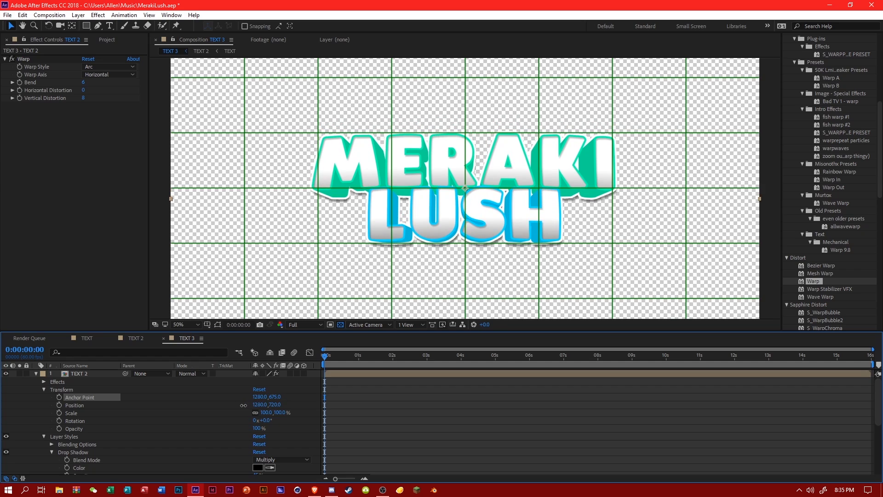
pyautogui.click(276, 396)
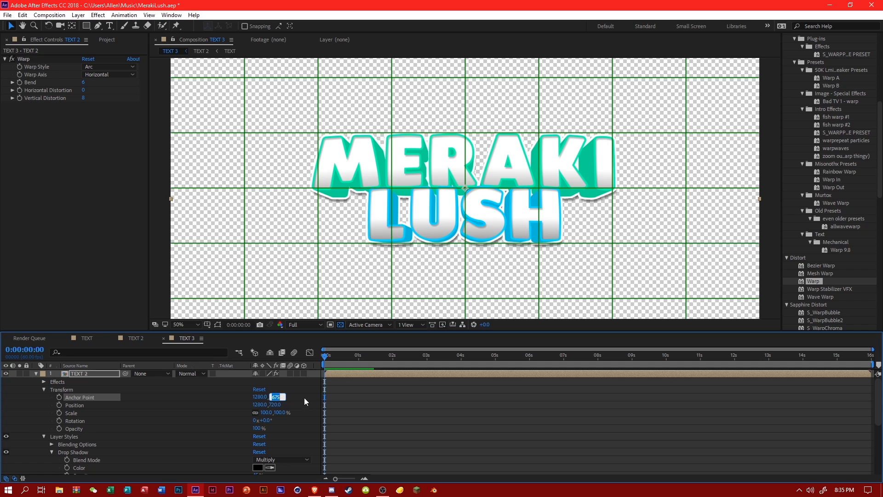
pyautogui.click(330, 393)
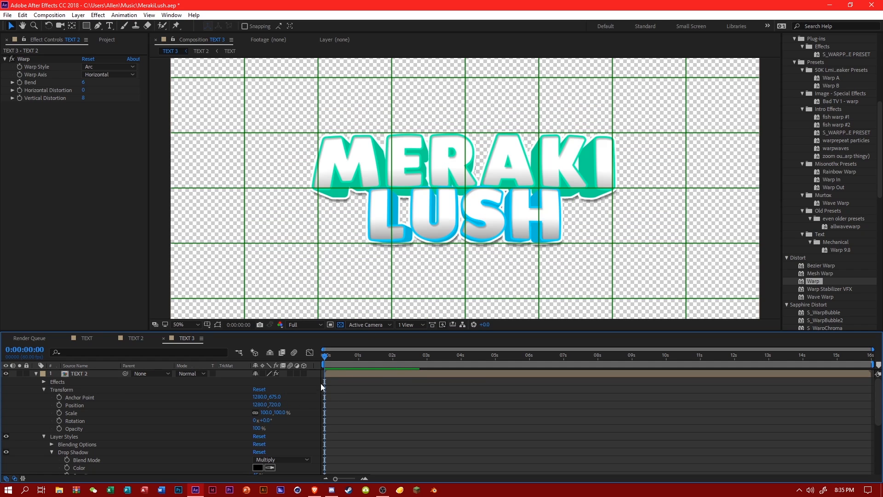
# Create a new composition from TEXT 3 and hide the proportional grid.
pyautogui.click(104, 41)
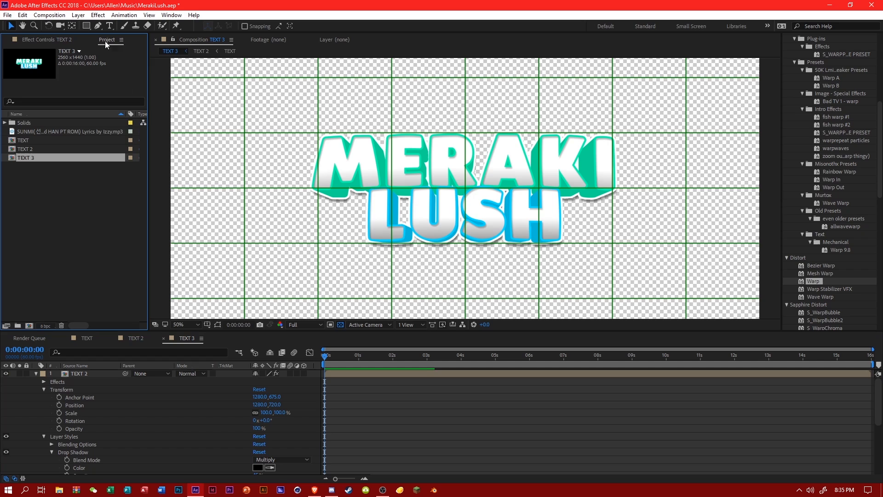
pyautogui.rightClick(28, 156)
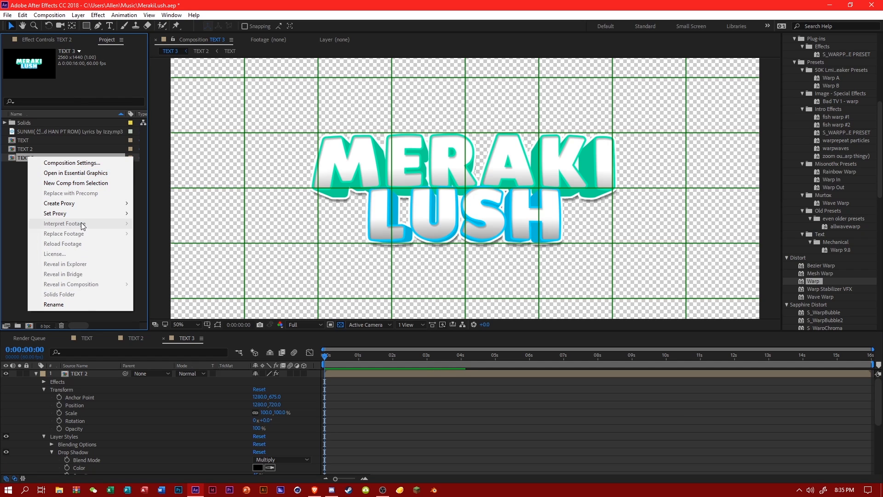
pyautogui.click(77, 183)
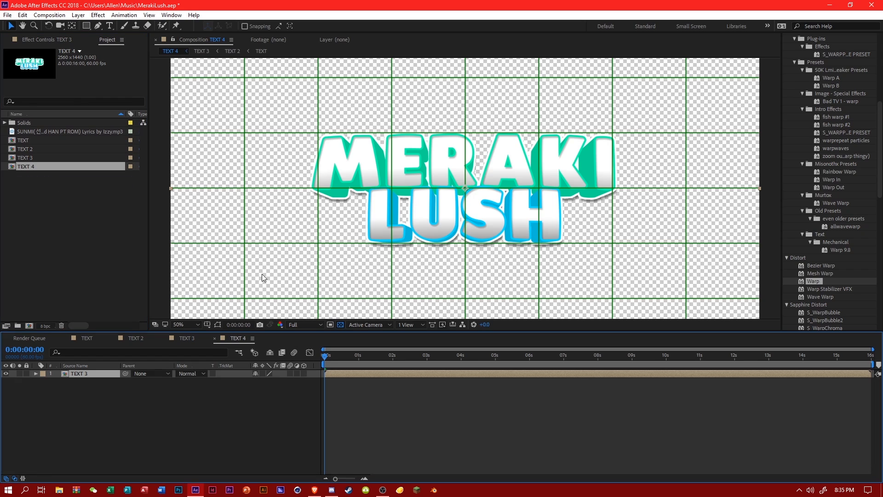
pyautogui.click(207, 325)
pyautogui.click(230, 346)
# Examine the text's gradient and edges in TEXT 4 up close and at full frame, comparing with the TEXT composition.
pyautogui.scroll(4, 408, 254)
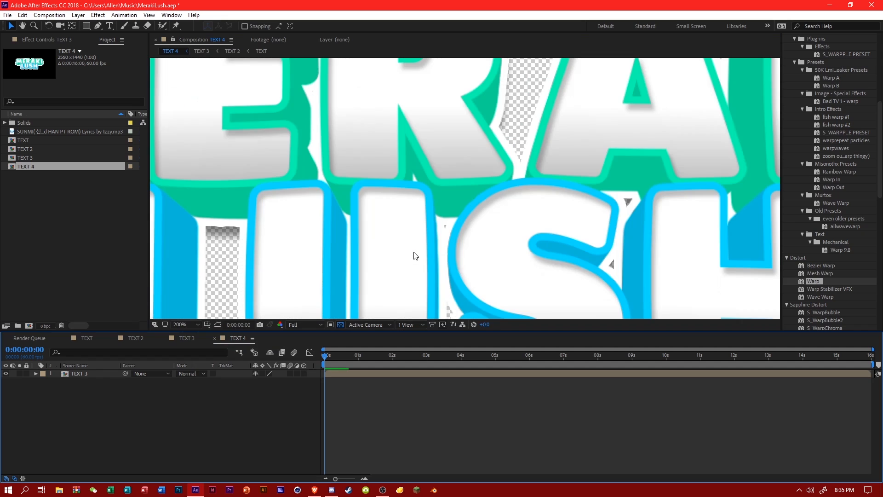
pyautogui.scroll(-2, 414, 254)
pyautogui.scroll(2, 409, 253)
pyautogui.scroll(-2, 401, 216)
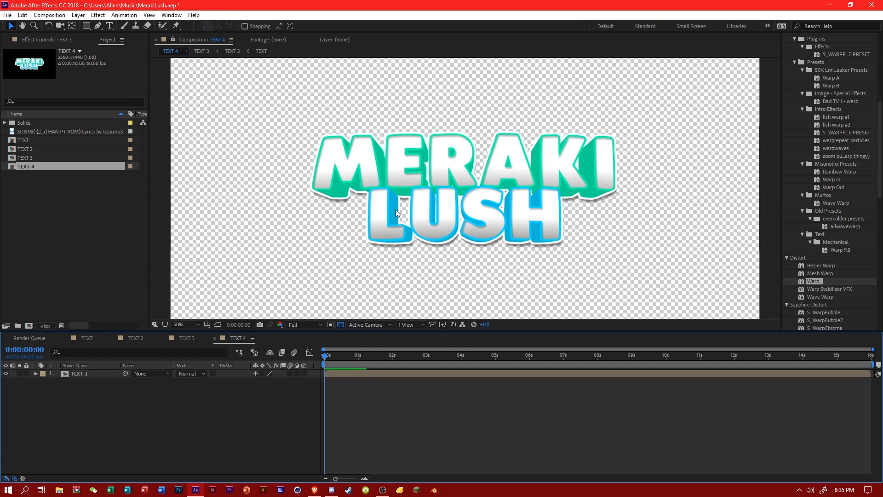
pyautogui.scroll(2, 396, 209)
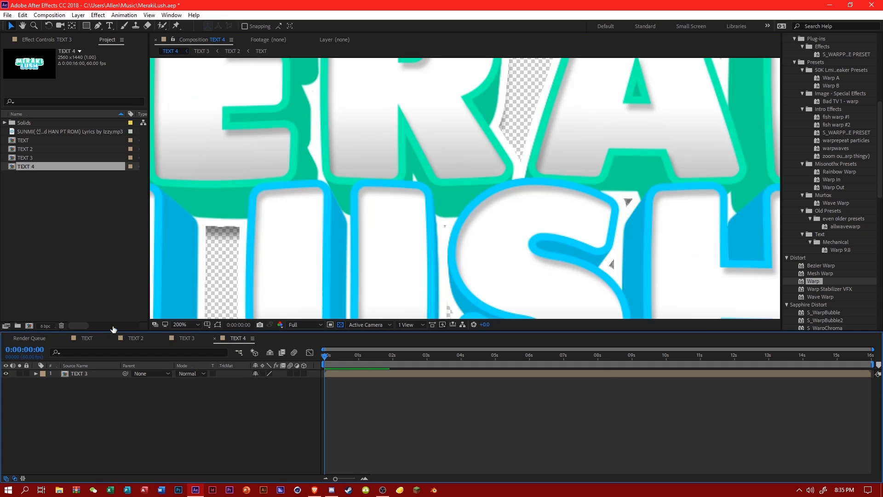
pyautogui.click(87, 339)
pyautogui.scroll(5, 87, 380)
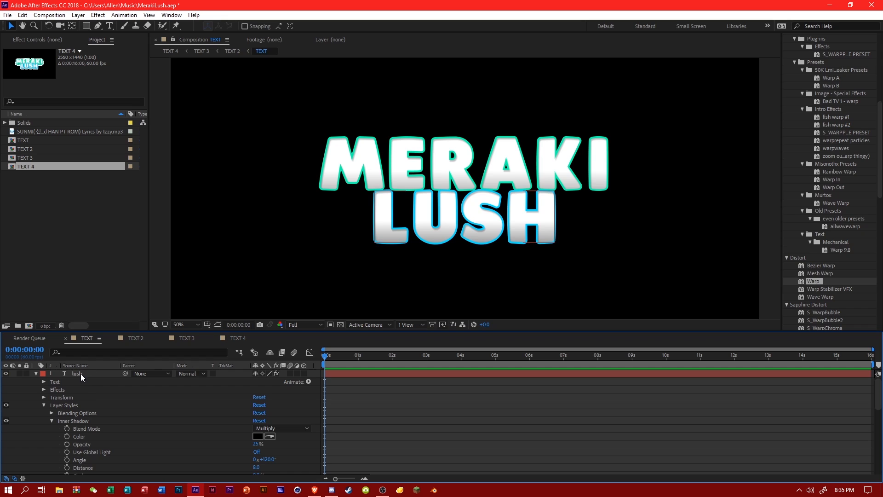
pyautogui.click(237, 338)
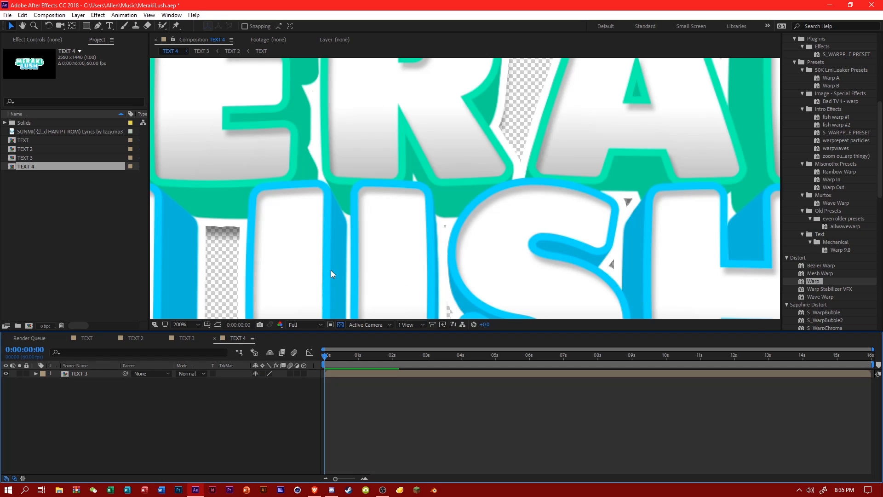
pyautogui.scroll(-3, 331, 270)
pyautogui.scroll(2, 329, 271)
pyautogui.click(186, 325)
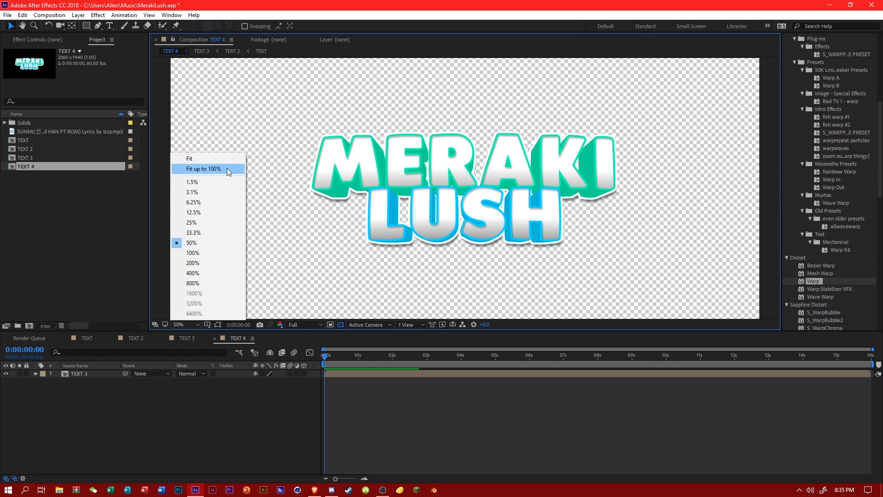
pyautogui.click(228, 168)
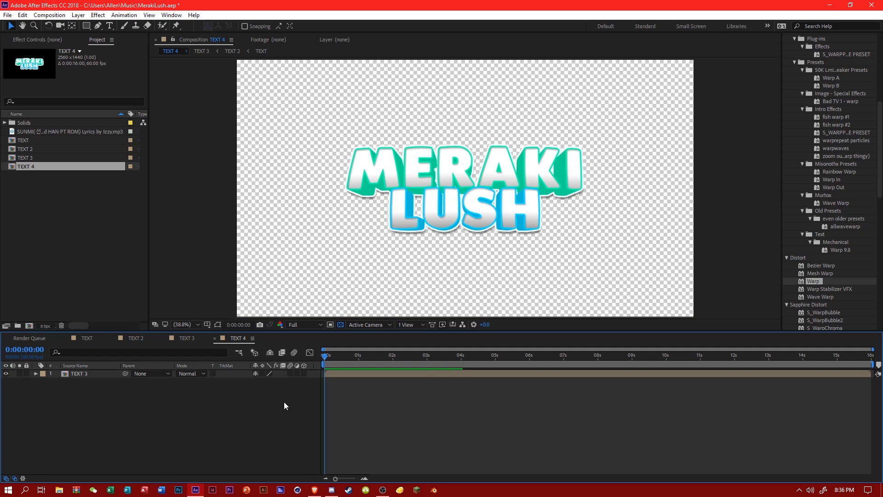
pyautogui.scroll(5, 433, 270)
pyautogui.scroll(-2, 433, 267)
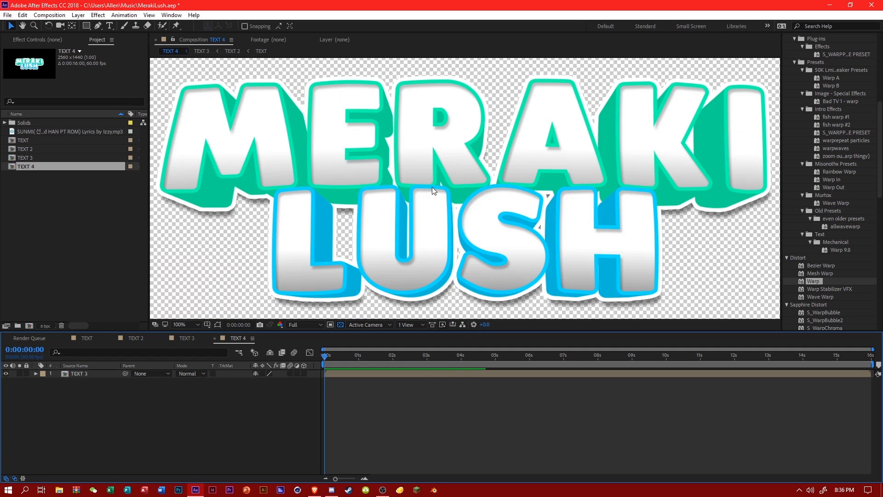
# Set the lush layer's Gradient Ramp End Color to grey 979696 in the TEXT composition and check it in TEXT 4.
pyautogui.click(87, 338)
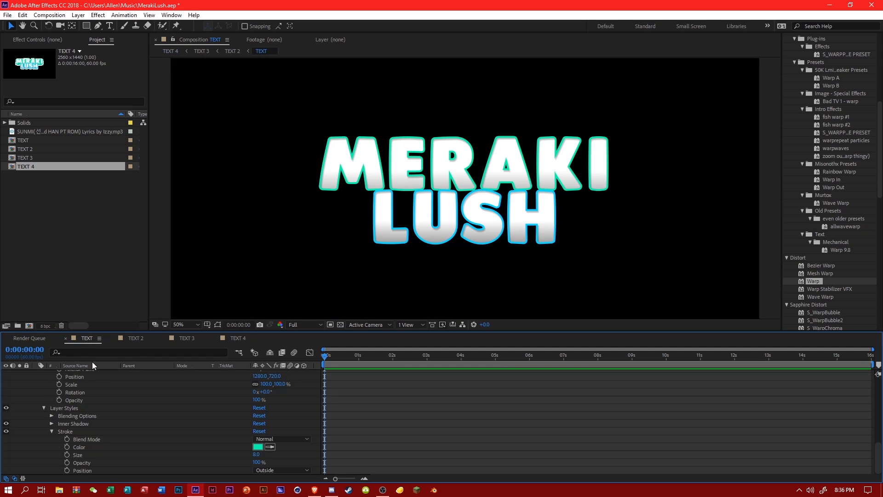
pyautogui.click(90, 374)
pyautogui.click(63, 39)
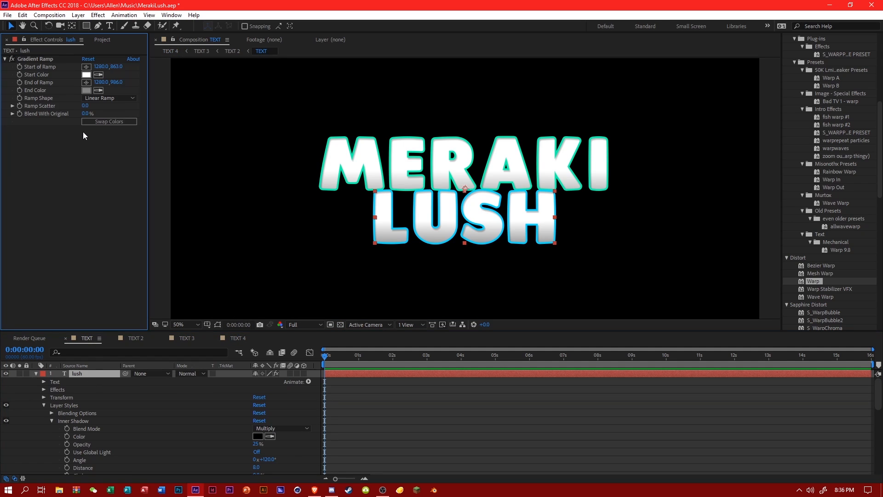
pyautogui.click(86, 90)
pyautogui.click(254, 277)
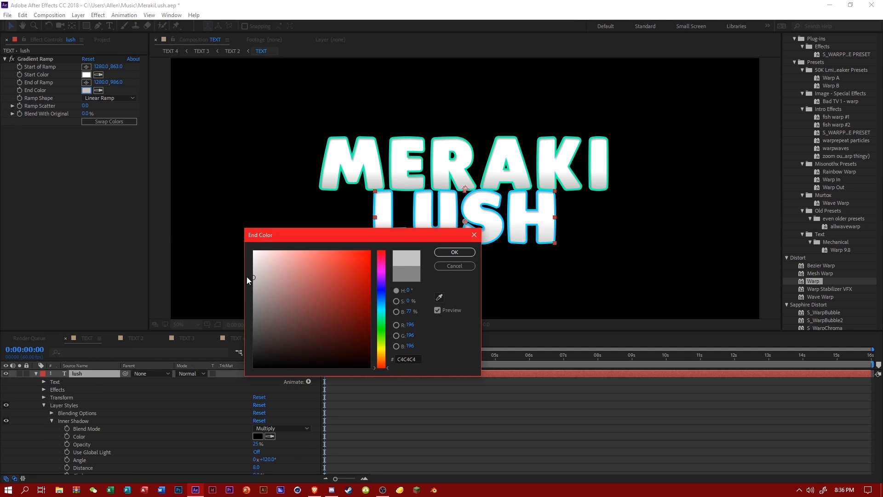
pyautogui.moveTo(257, 287); pyautogui.dragTo(254, 296)
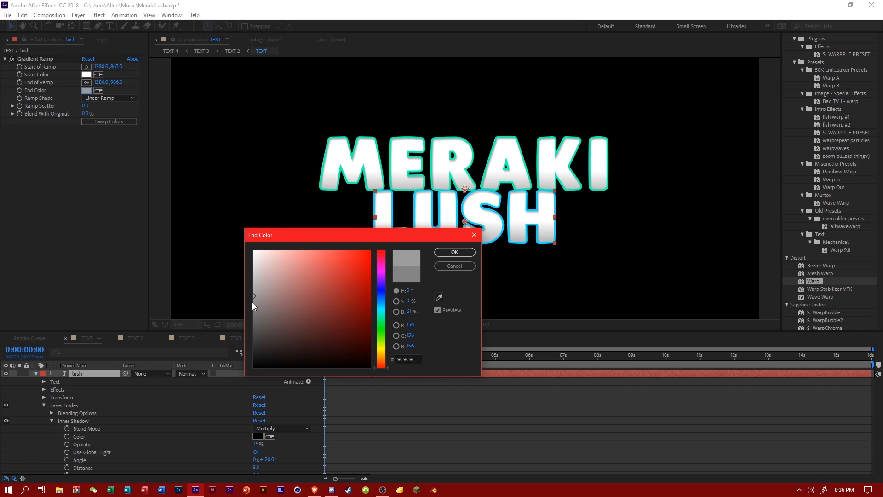
pyautogui.moveTo(252, 303); pyautogui.dragTo(254, 298)
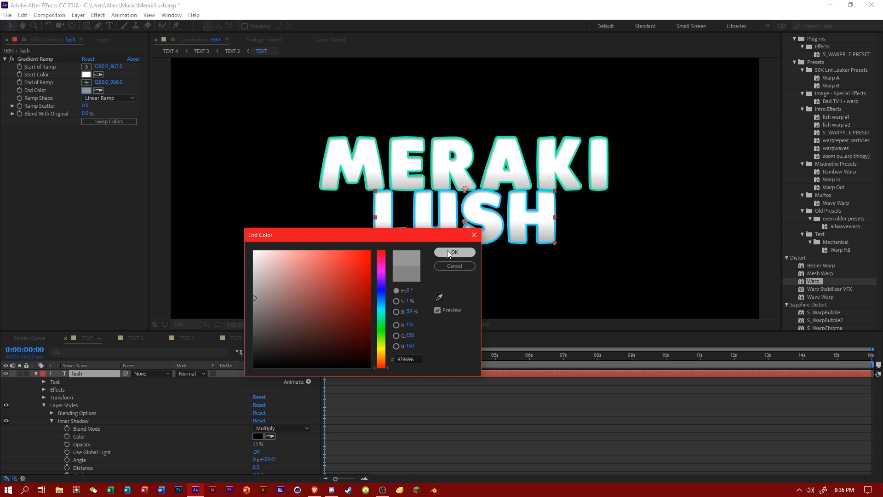
pyautogui.click(449, 253)
pyautogui.click(238, 337)
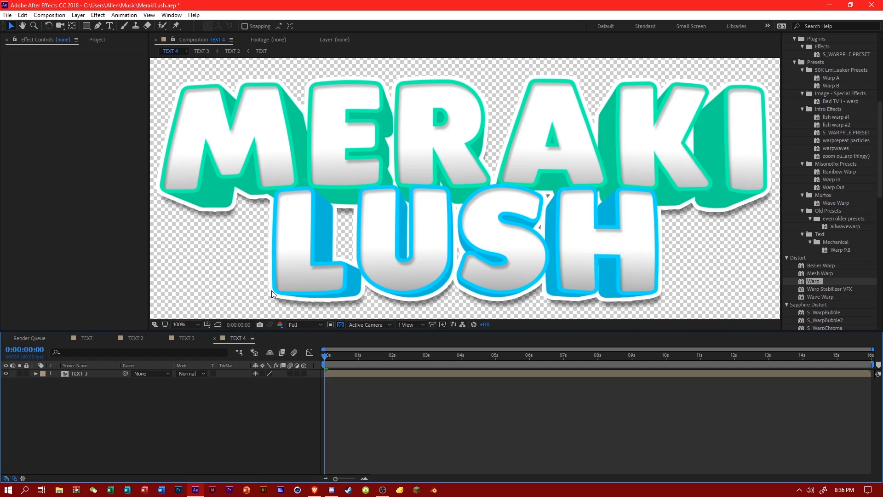
pyautogui.scroll(-2, 281, 280)
# Set the MERAKI layer's Gradient Ramp End Color to grey 9A9A9A and check the whole logo in TEXT 4.
pyautogui.click(89, 338)
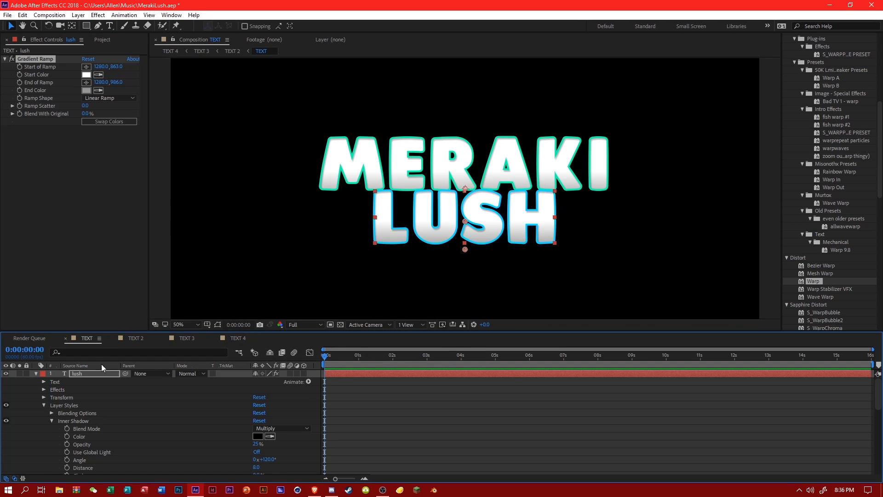
pyautogui.scroll(-5, 99, 414)
pyautogui.click(92, 389)
pyautogui.click(86, 90)
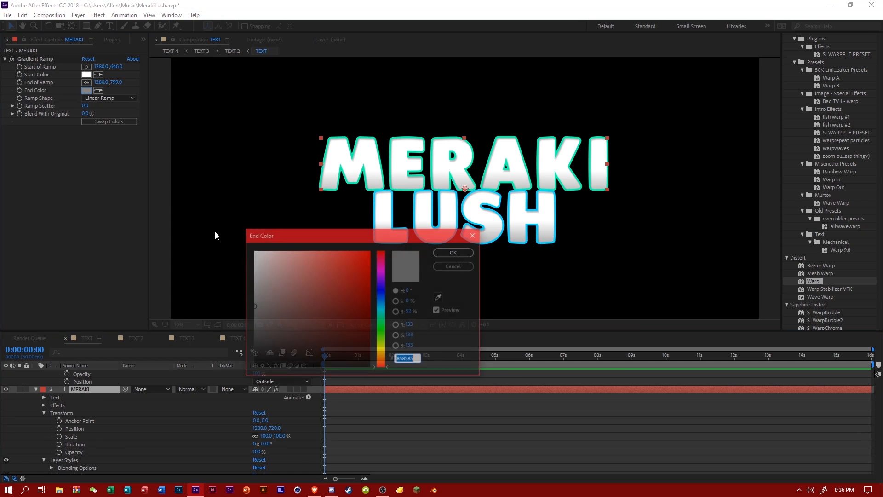
pyautogui.click(253, 297)
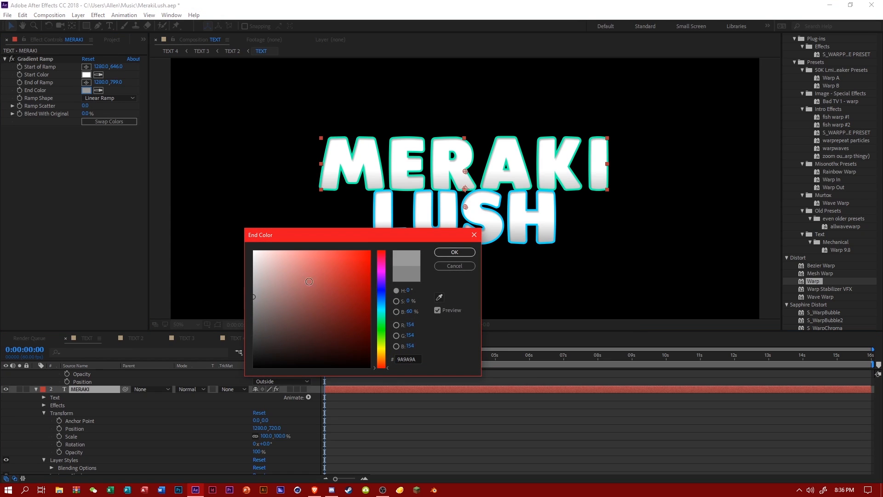
pyautogui.click(454, 252)
pyautogui.click(236, 338)
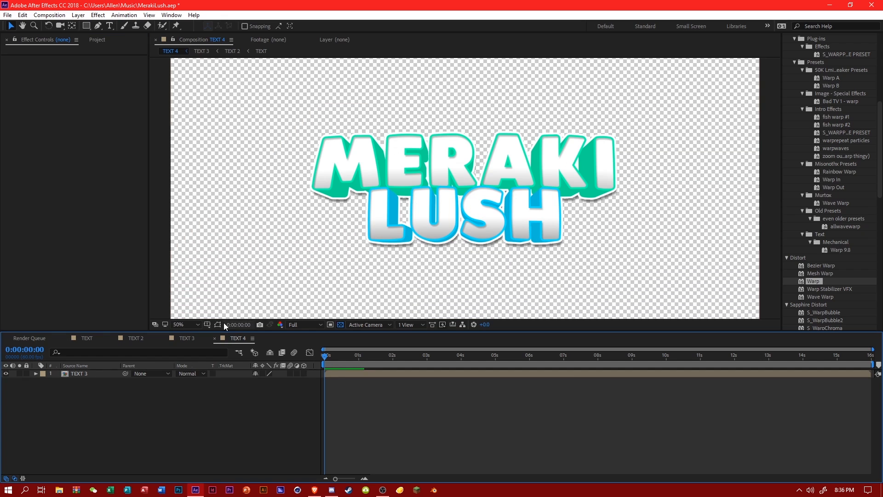
pyautogui.click(196, 325)
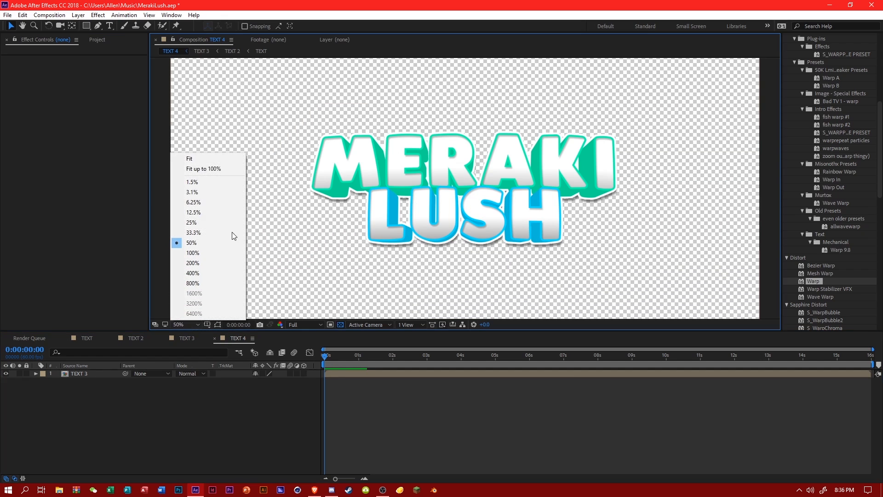
pyautogui.click(216, 170)
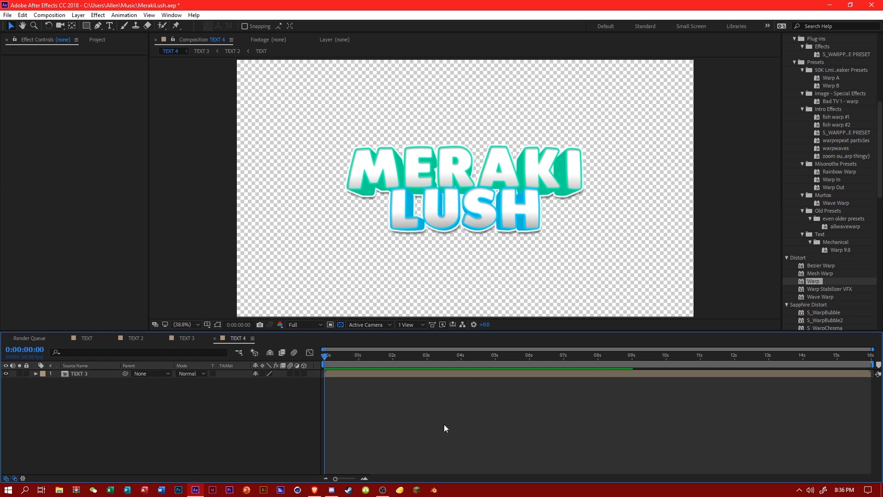
# Create a new 2560 x 1440 composition named BG at 60 fps with a 16-second duration.
pyautogui.moveTo(388, 491)
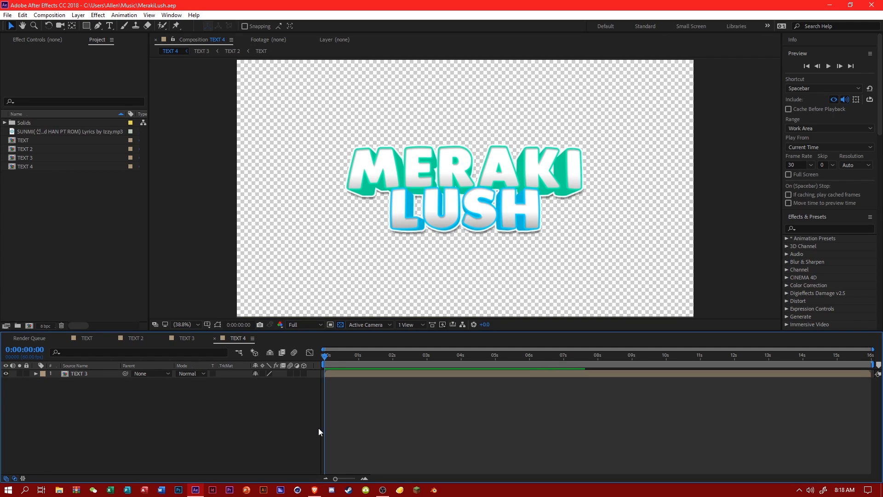
pyautogui.click(64, 222)
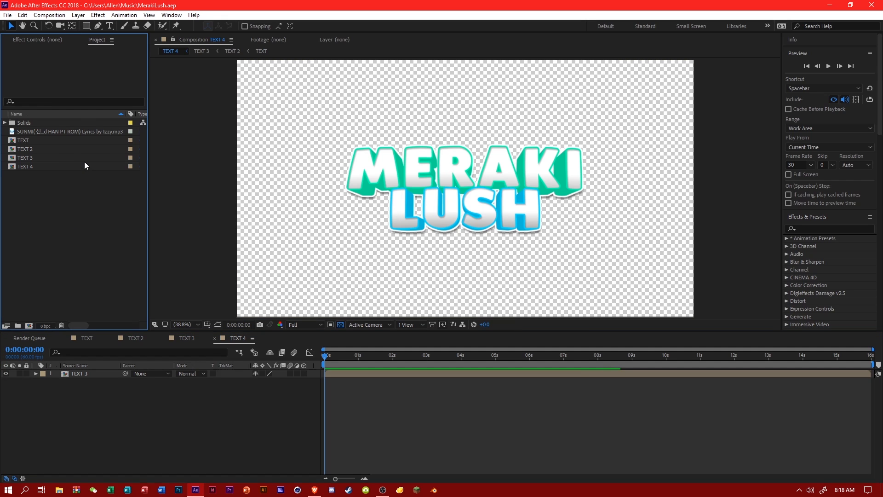
pyautogui.click(42, 16)
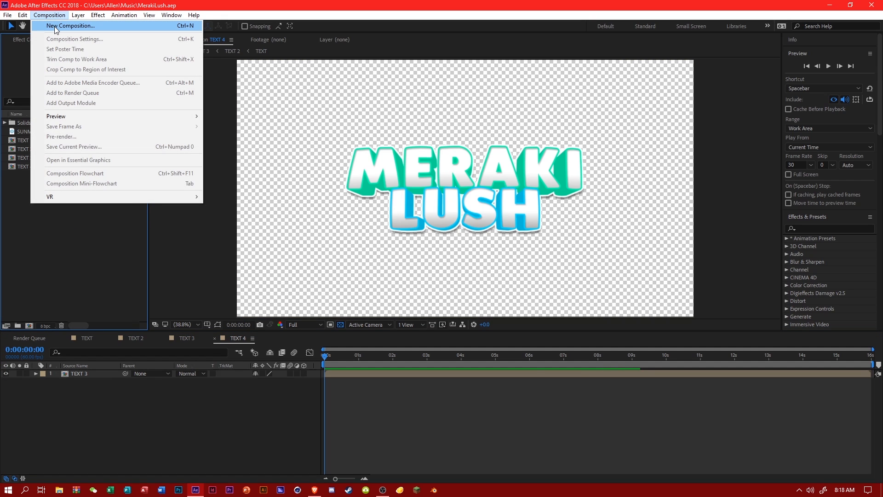
pyautogui.click(58, 26)
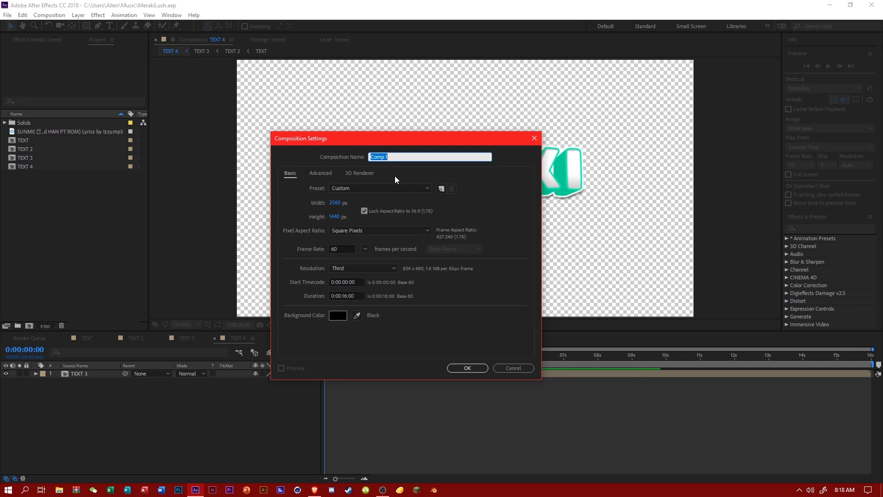
pyautogui.press('Return')
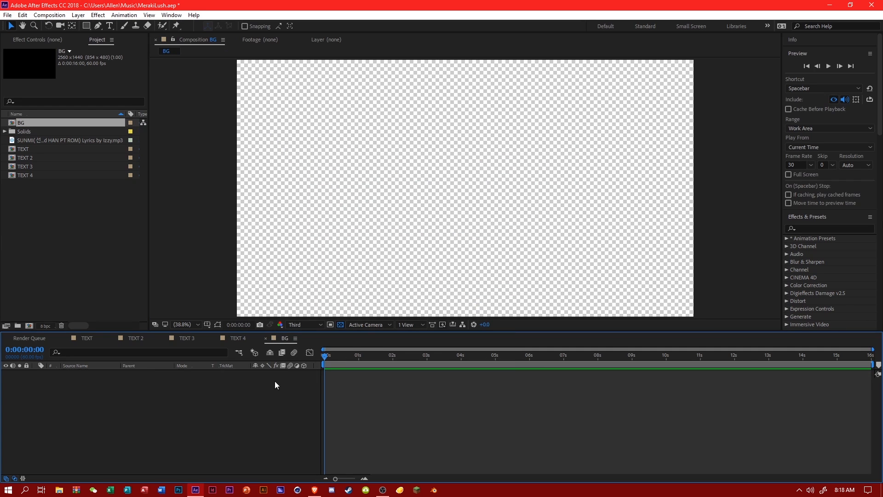
# Add a 2560 x 1440 solid in light blue 35BAFF to the BG composition.
pyautogui.rightClick(183, 387)
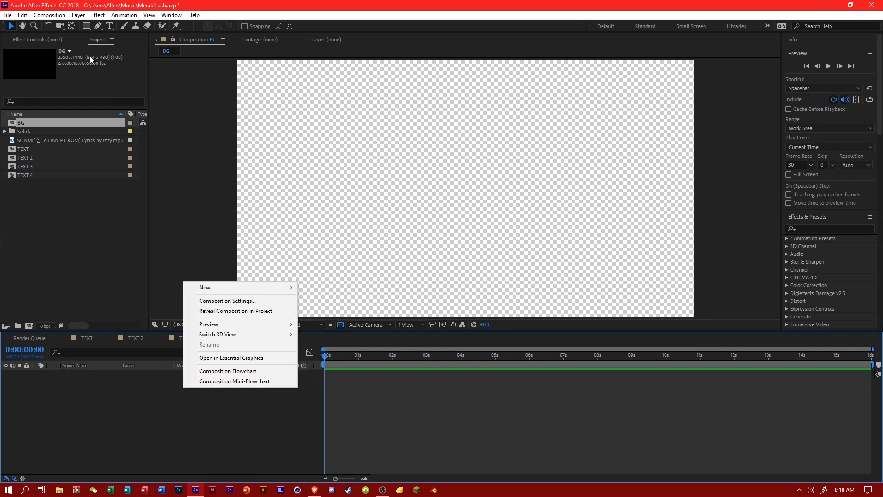
pyautogui.click(50, 15)
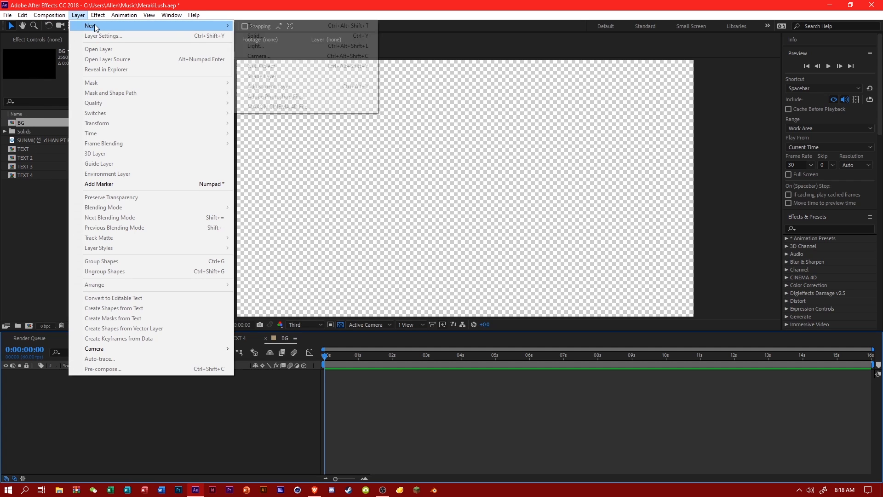
pyautogui.moveTo(194, 15)
pyautogui.moveTo(78, 14)
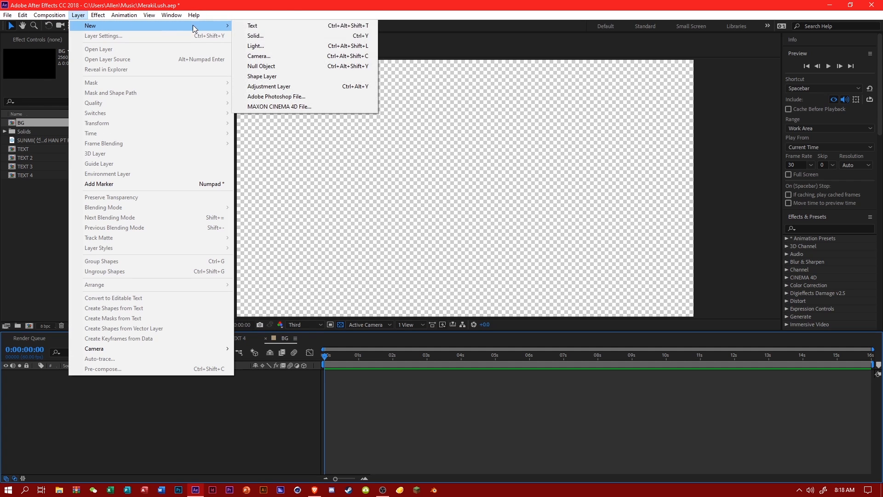
pyautogui.click(274, 36)
pyautogui.click(298, 269)
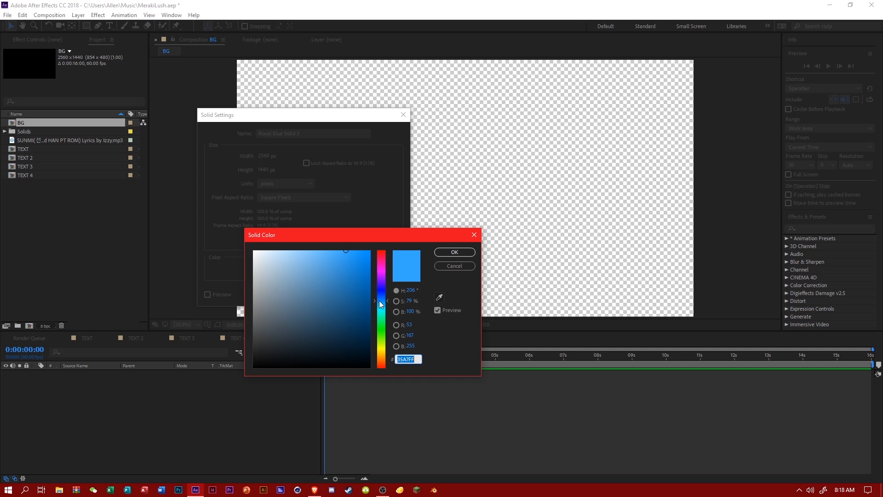
pyautogui.moveTo(379, 300); pyautogui.dragTo(380, 302)
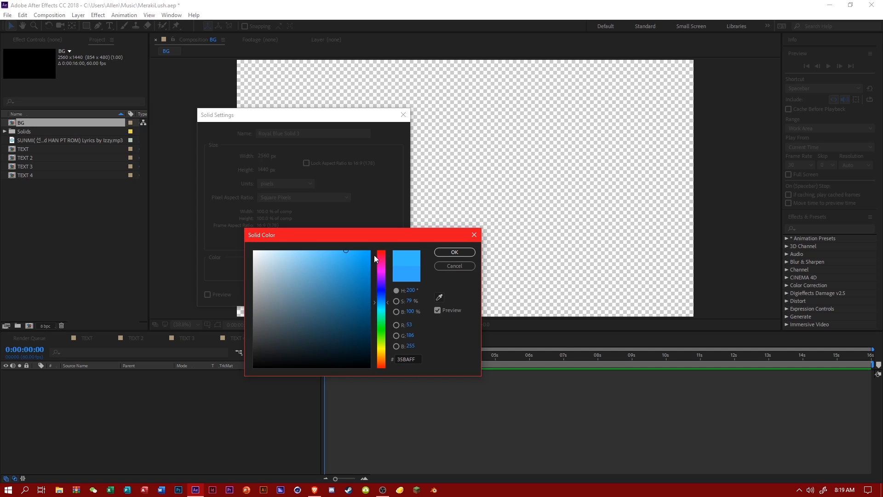
pyautogui.click(455, 252)
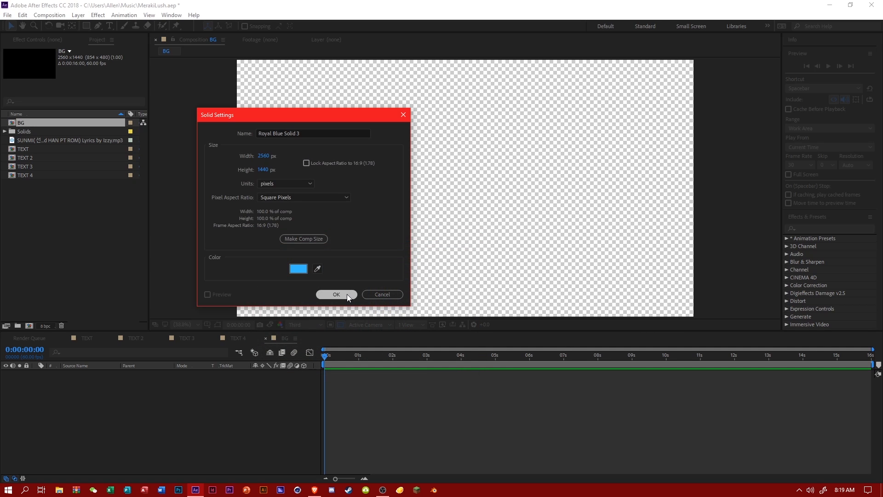
pyautogui.click(347, 294)
# Search the effects for "gradient" and set the preview frame rate to 60.
pyautogui.click(815, 227)
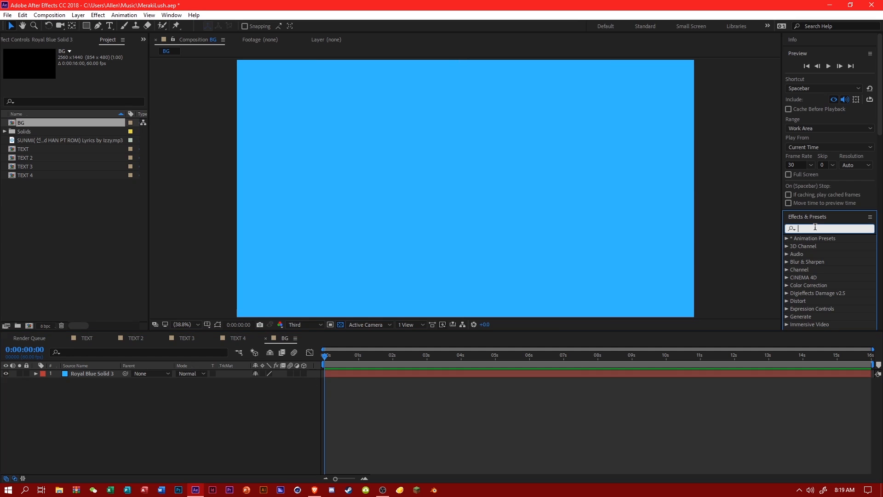
pyautogui.write('gradient')
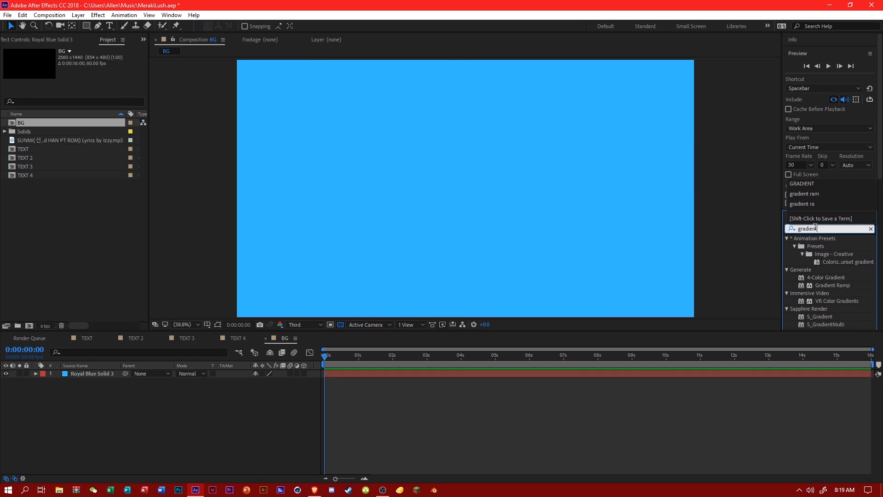
pyautogui.click(811, 164)
pyautogui.click(794, 252)
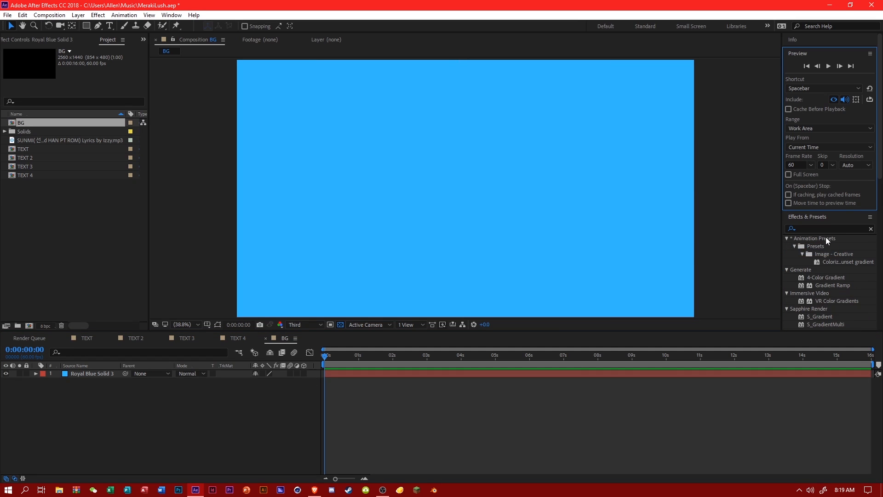
pyautogui.click(814, 227)
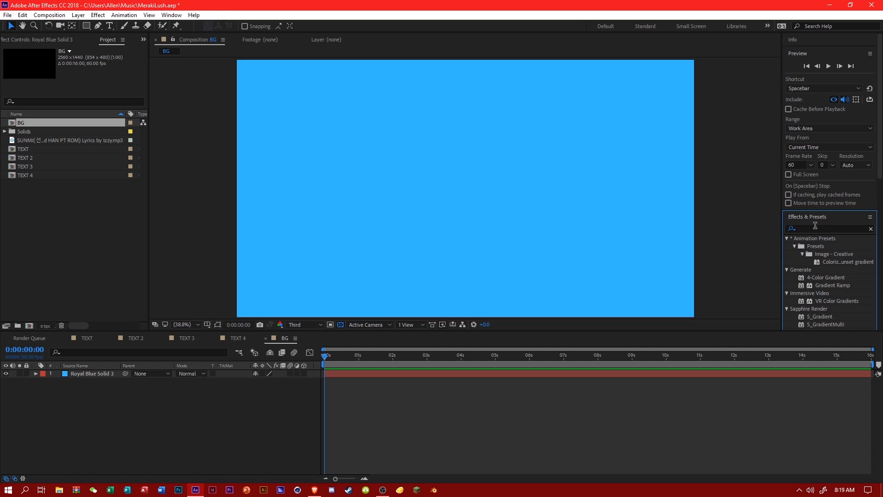
pyautogui.click(812, 165)
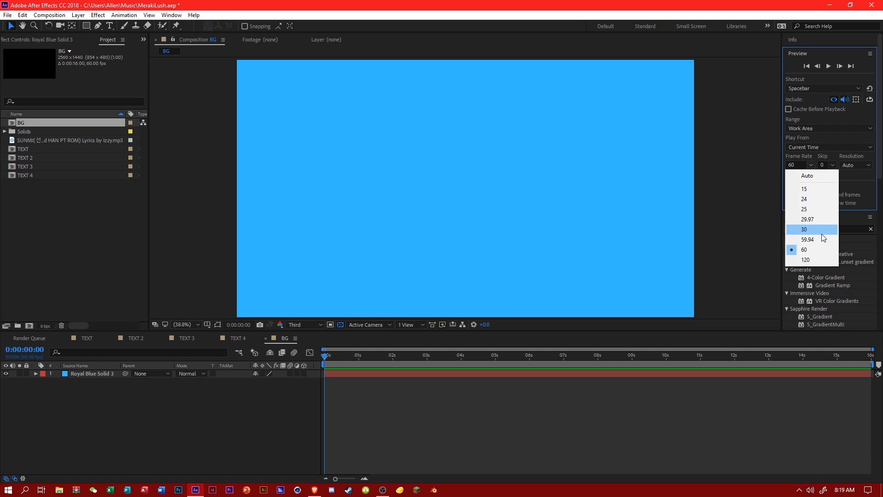
pyautogui.click(853, 236)
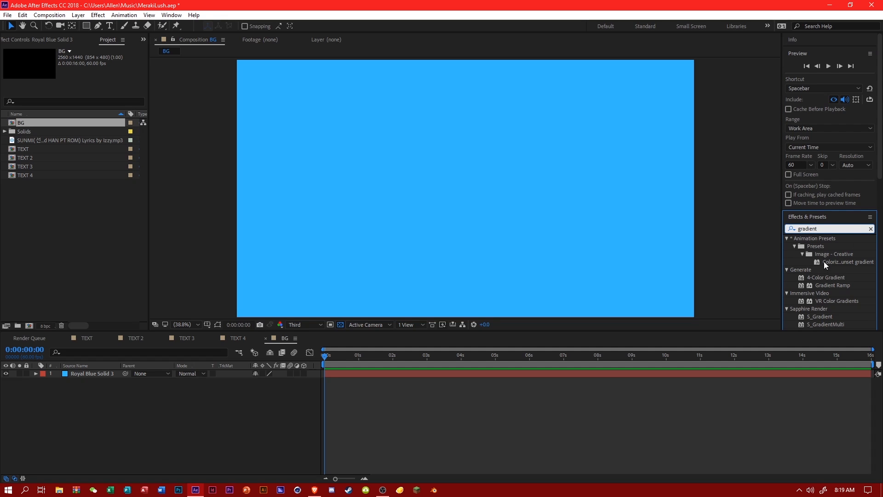
# Apply Gradient Ramp to the blue solid and set its End Color to bright blue.
pyautogui.scroll(-2, 826, 283)
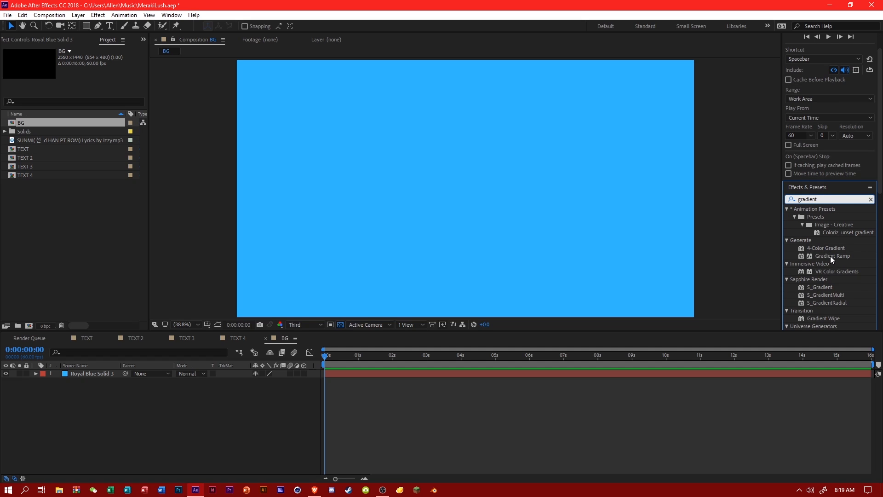
pyautogui.moveTo(832, 258); pyautogui.dragTo(108, 375)
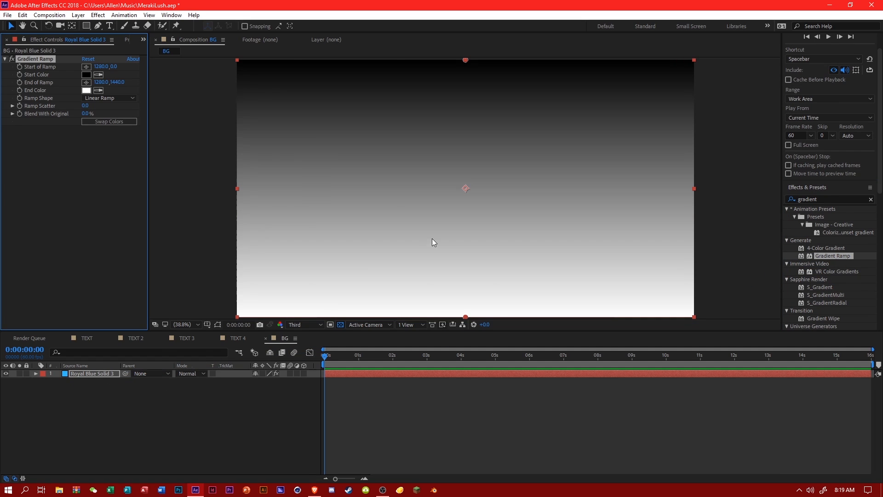
pyautogui.press('.')
pyautogui.press(',')
pyautogui.press(',')
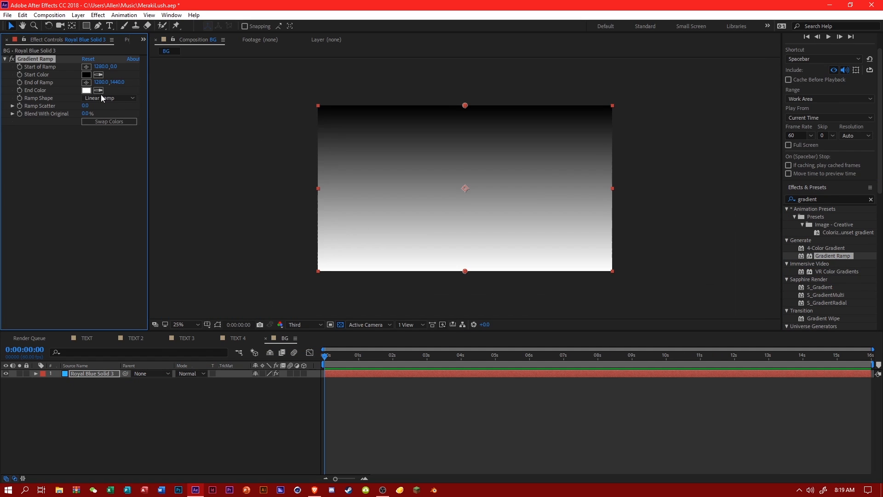
pyautogui.click(87, 91)
pyautogui.click(382, 302)
pyautogui.click(352, 272)
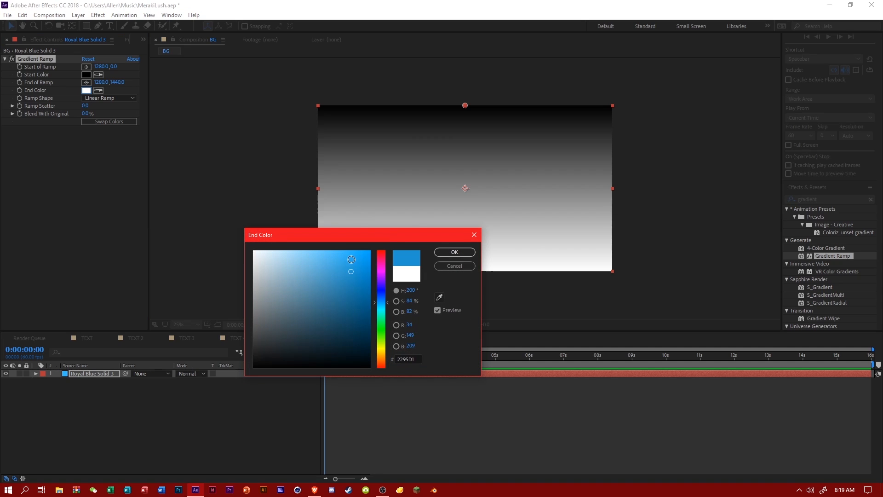
pyautogui.click(454, 252)
# Set the Gradient Ramp's Start Color to turquoise green 3FFFC2.
pyautogui.click(86, 75)
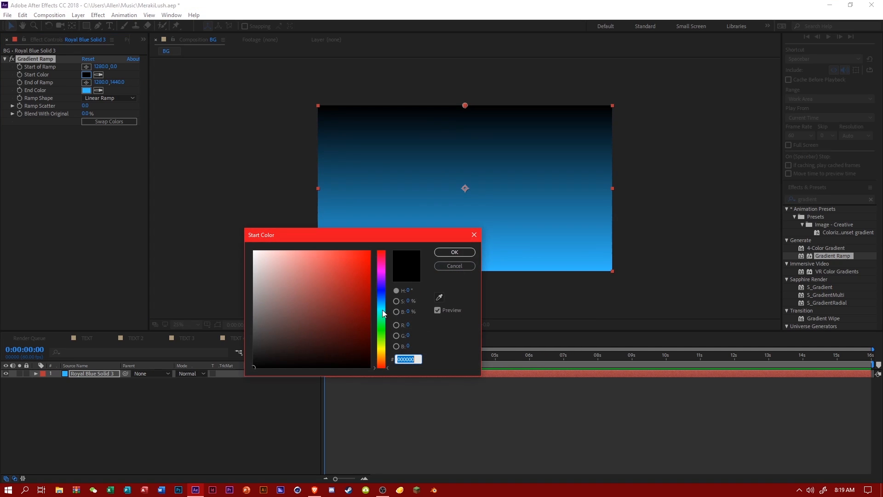
pyautogui.click(384, 316)
pyautogui.moveTo(348, 261); pyautogui.dragTo(342, 235)
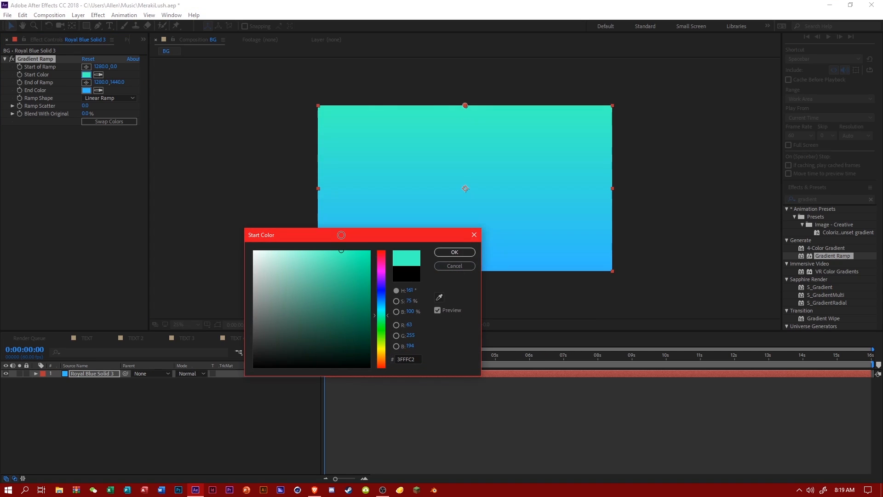
pyautogui.click(439, 252)
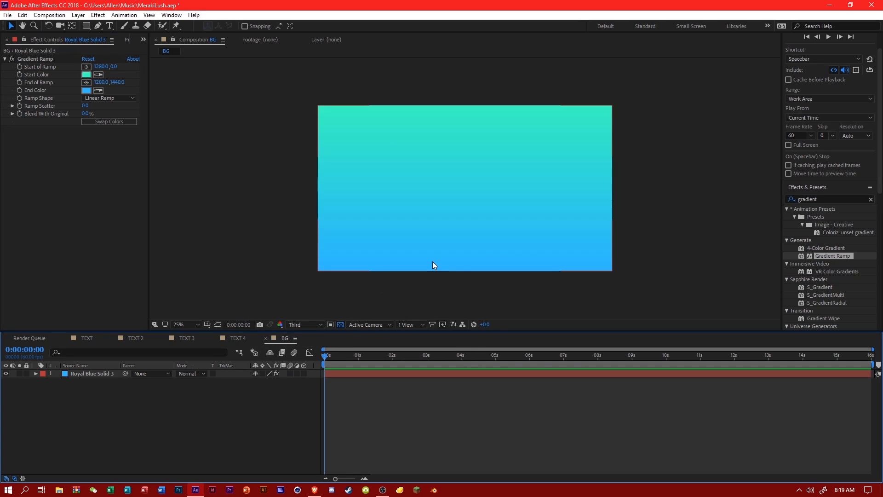
pyautogui.click(824, 200)
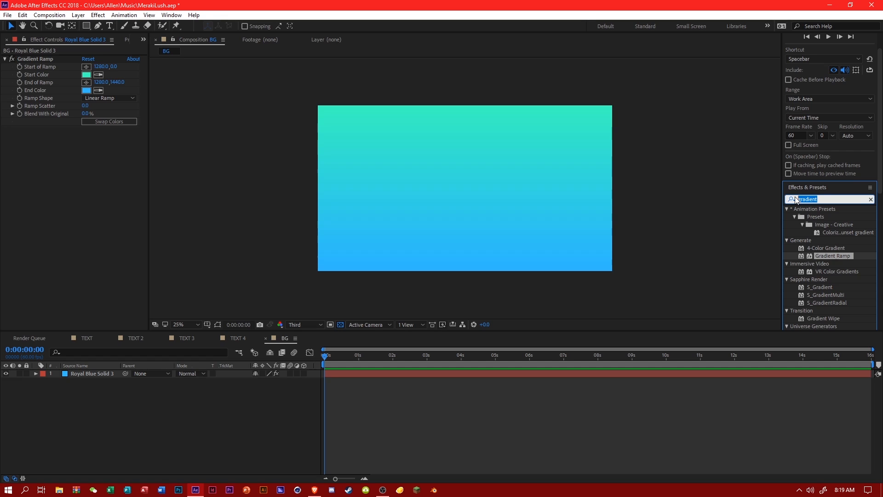
pyautogui.click(202, 388)
pyautogui.click(87, 374)
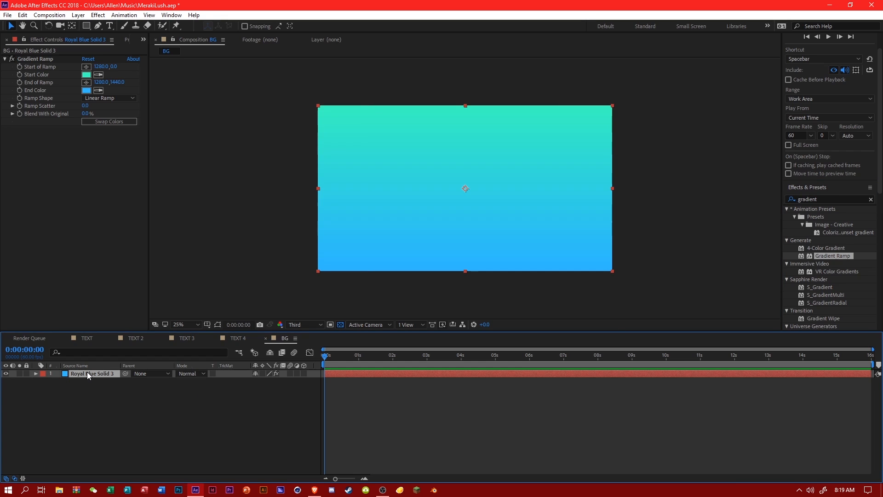
pyautogui.hotkey('ctrl', 'd')
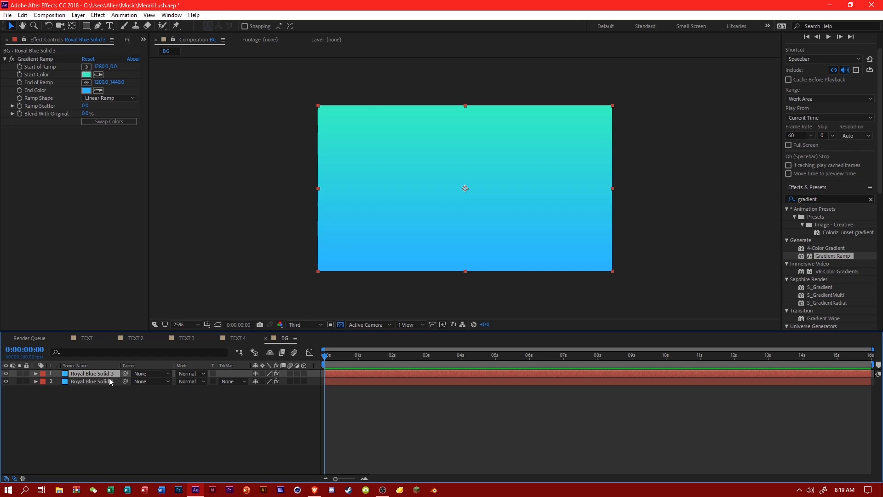
pyautogui.press('Delete')
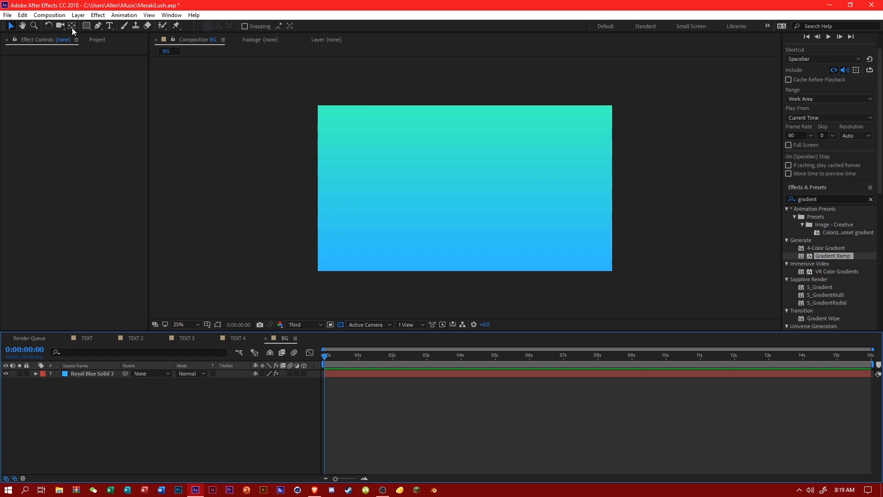
# Create an empty shape layer above the gradient solid in the BG composition.
pyautogui.rightClick(179, 407)
pyautogui.moveTo(213, 304)
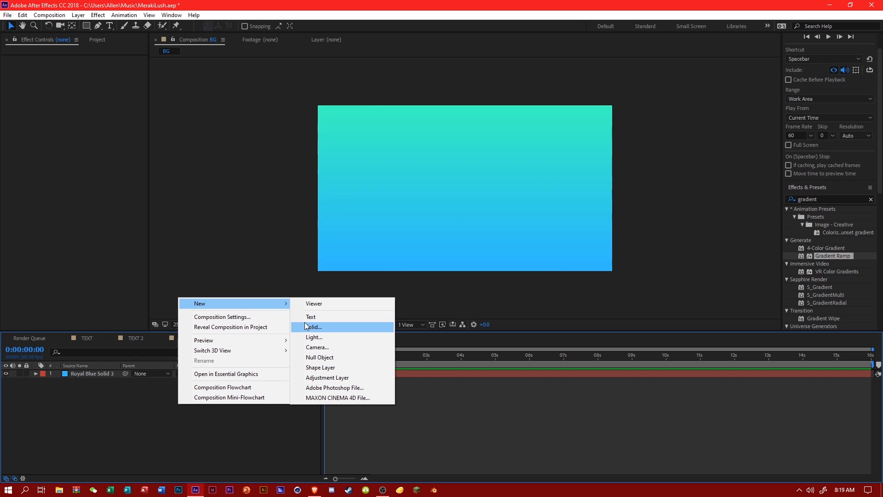
pyautogui.click(334, 366)
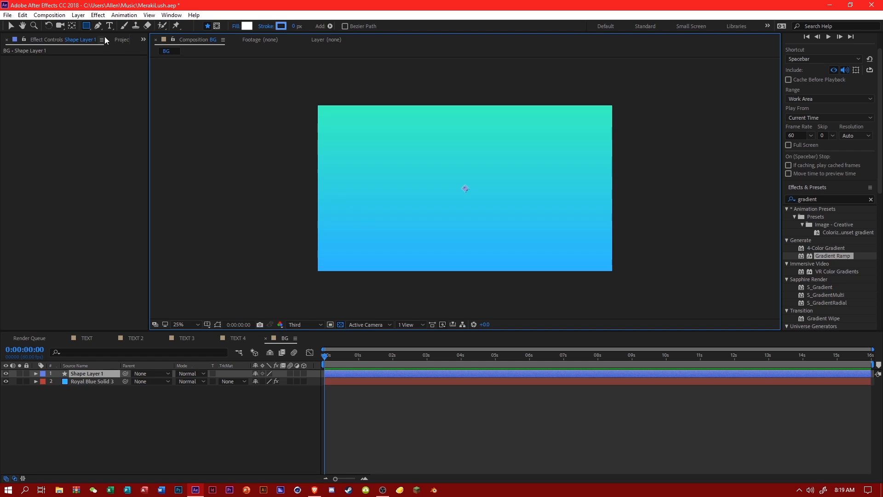
# Draw 29 white circles of varying sizes with the Ellipse tool, scattered across the frame and overlapping its edges.
pyautogui.moveTo(87, 28); pyautogui.dragTo(131, 45)
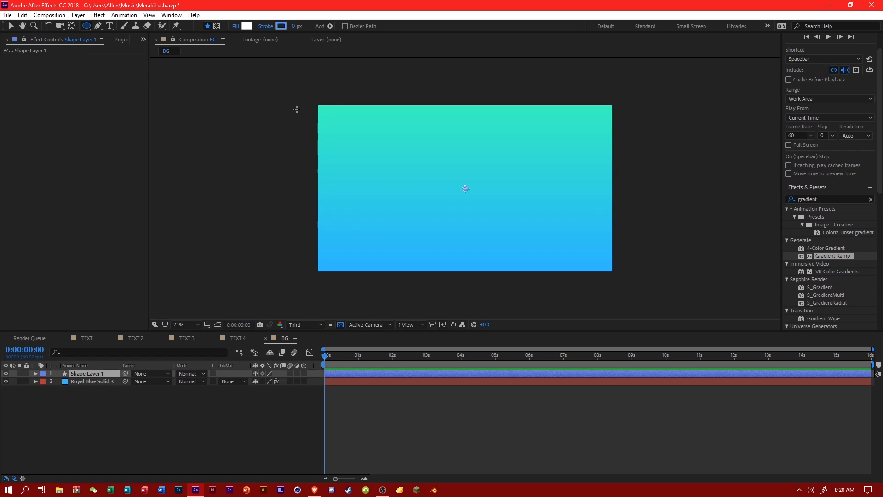
pyautogui.moveTo(296, 109); pyautogui.dragTo(371, 183)
pyautogui.moveTo(396, 213); pyautogui.dragTo(466, 282)
pyautogui.moveTo(417, 152); pyautogui.dragTo(454, 189)
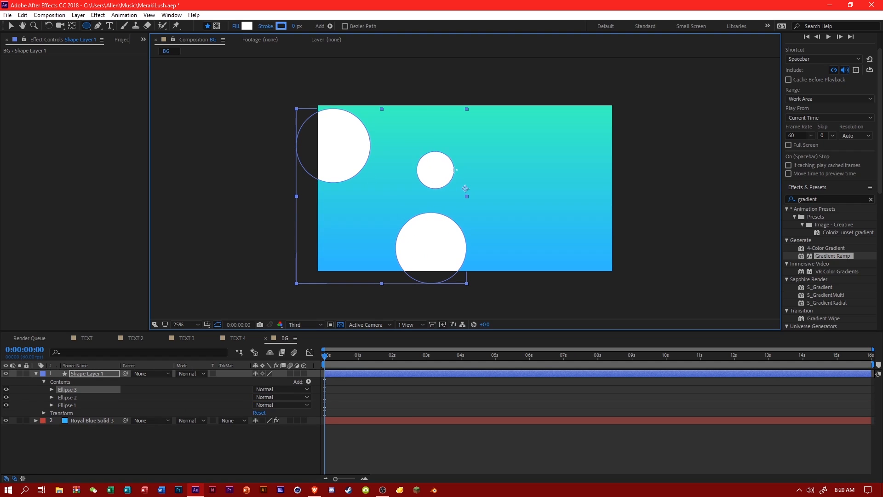
pyautogui.moveTo(332, 206); pyautogui.dragTo(367, 240)
pyautogui.moveTo(326, 266); pyautogui.dragTo(376, 315)
pyautogui.moveTo(486, 104); pyautogui.dragTo(536, 154)
pyautogui.moveTo(383, 87); pyautogui.dragTo(424, 128)
pyautogui.moveTo(564, 97)
pyautogui.mouseDown()
pyautogui.moveTo(586, 109)
pyautogui.moveTo(645, 203)
pyautogui.mouseUp()
pyautogui.moveTo(577, 235); pyautogui.dragTo(634, 292)
pyautogui.moveTo(511, 224); pyautogui.dragTo(528, 241)
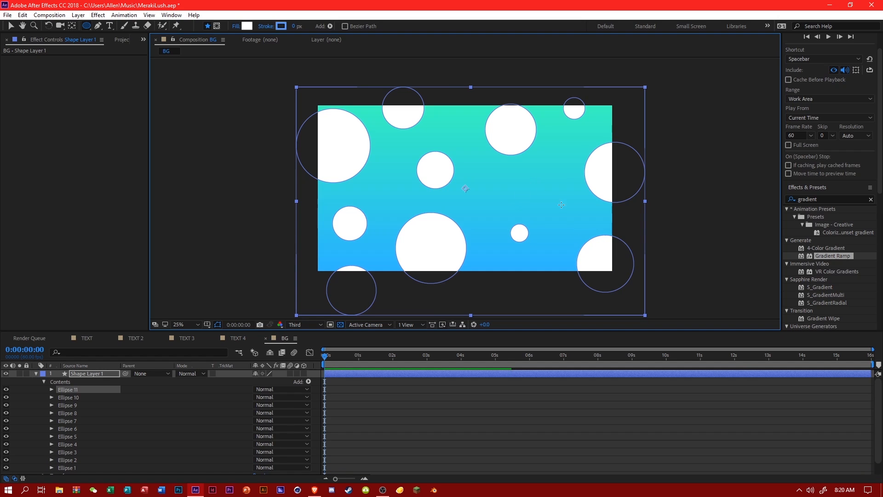
pyautogui.moveTo(531, 184); pyautogui.dragTo(563, 216)
pyautogui.moveTo(478, 159); pyautogui.dragTo(491, 170)
pyautogui.moveTo(444, 115); pyautogui.dragTo(464, 136)
pyautogui.moveTo(384, 151)
pyautogui.mouseDown()
pyautogui.moveTo(400, 169)
pyautogui.moveTo(395, 208)
pyautogui.mouseUp()
pyautogui.moveTo(492, 264); pyautogui.dragTo(573, 345)
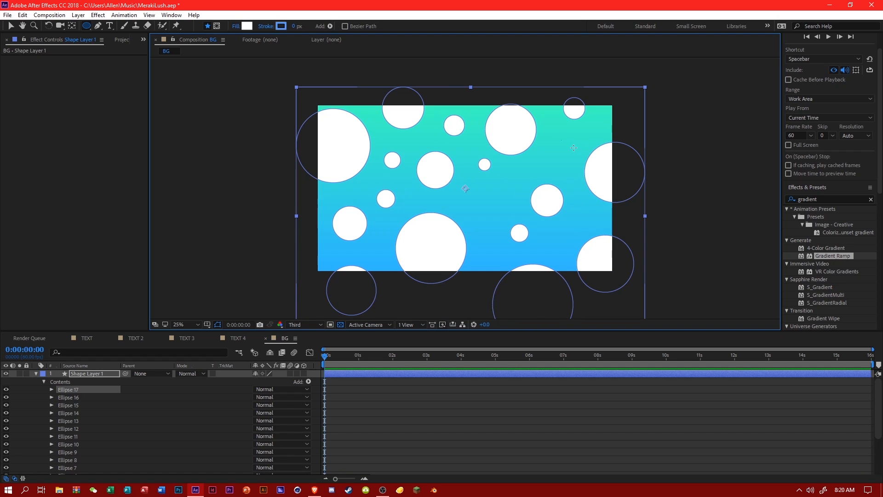
pyautogui.moveTo(562, 140); pyautogui.dragTo(574, 152)
pyautogui.moveTo(603, 108); pyautogui.dragTo(661, 167)
pyautogui.moveTo(348, 98); pyautogui.dragTo(376, 126)
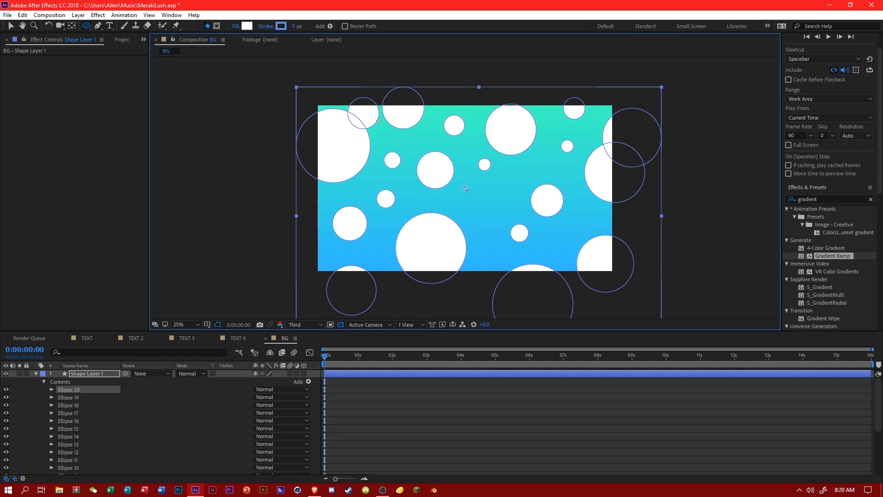
pyautogui.moveTo(314, 201); pyautogui.dragTo(337, 224)
pyautogui.moveTo(316, 258)
pyautogui.mouseDown()
pyautogui.moveTo(340, 282)
pyautogui.moveTo(406, 289)
pyautogui.mouseUp()
pyautogui.moveTo(477, 262); pyautogui.dragTo(511, 296)
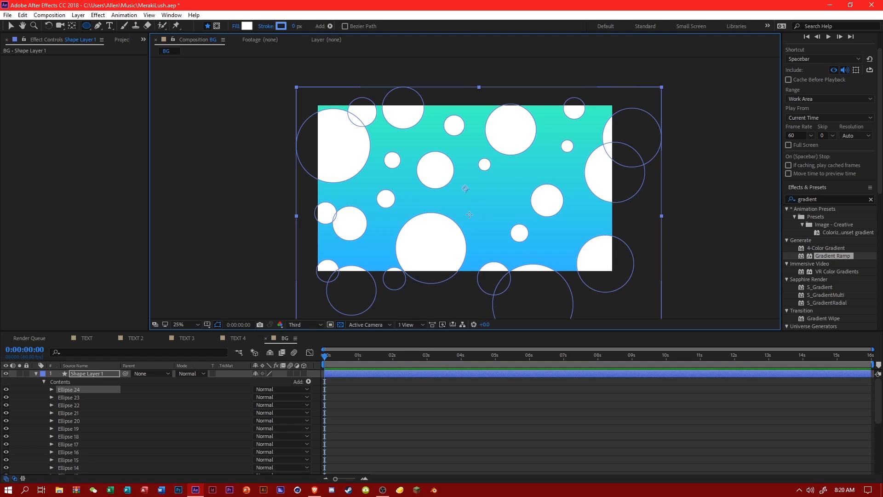
pyautogui.moveTo(469, 215); pyautogui.dragTo(493, 239)
pyautogui.moveTo(557, 232); pyautogui.dragTo(580, 253)
pyautogui.moveTo(586, 207); pyautogui.dragTo(613, 235)
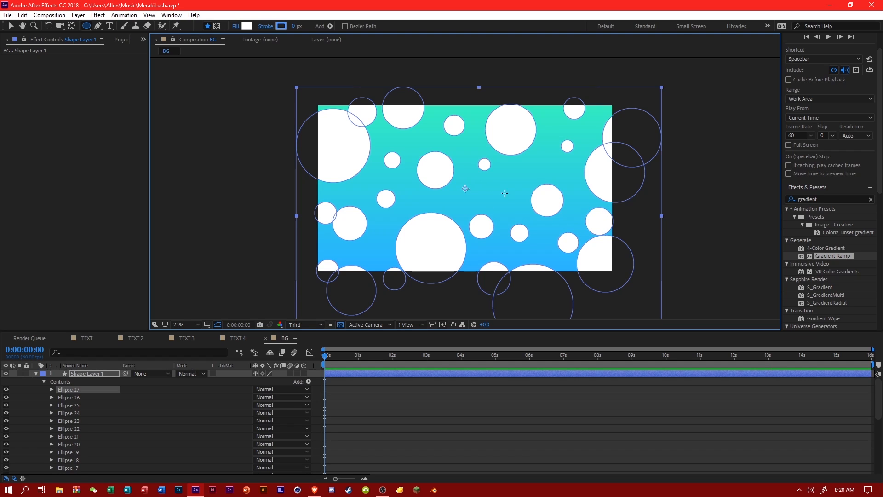
pyautogui.moveTo(481, 182); pyautogui.dragTo(510, 211)
pyautogui.moveTo(366, 244); pyautogui.dragTo(376, 254)
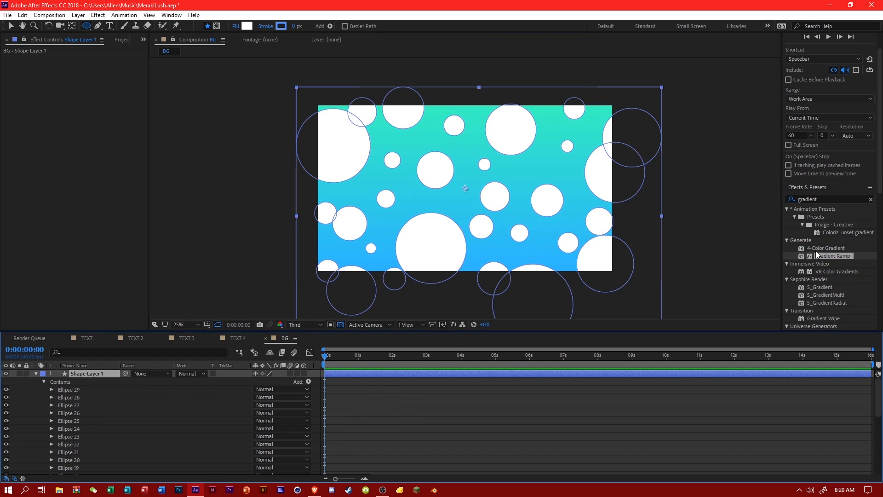
# Change the fill colour of all circles on the shape layer from white to a soft medium blue.
pyautogui.click(248, 27)
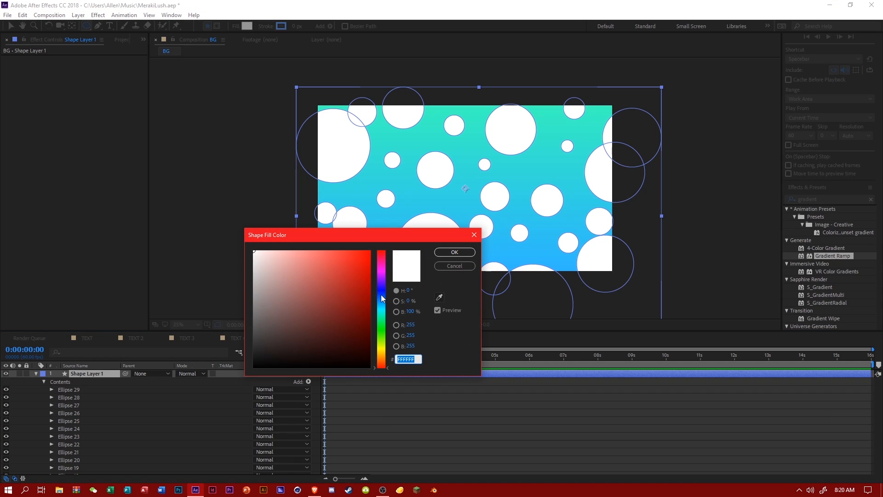
pyautogui.click(381, 296)
pyautogui.moveTo(338, 261); pyautogui.dragTo(342, 238)
pyautogui.click(325, 250)
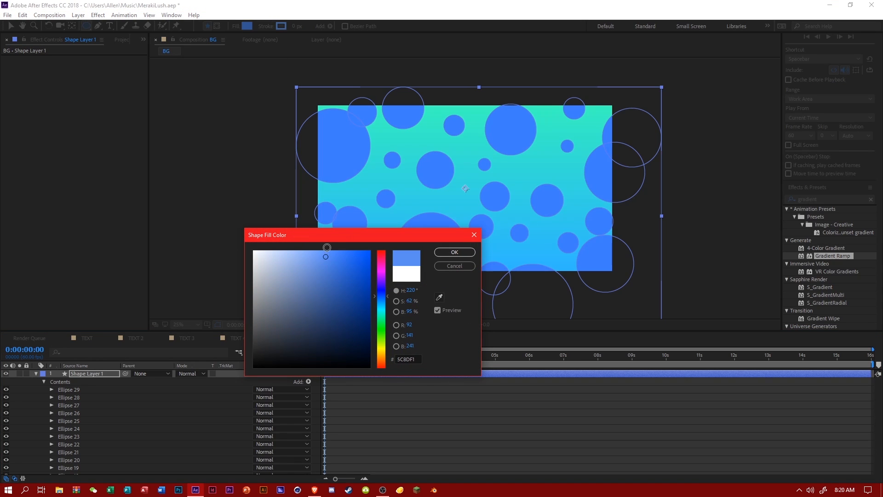
pyautogui.click(455, 252)
# Find the 4-Color Gradient effect and apply it to the circles' shape layer.
pyautogui.moveTo(824, 255)
pyautogui.mouseDown()
pyautogui.moveTo(122, 386)
pyautogui.moveTo(876, 265)
pyautogui.moveTo(818, 255)
pyautogui.mouseUp()
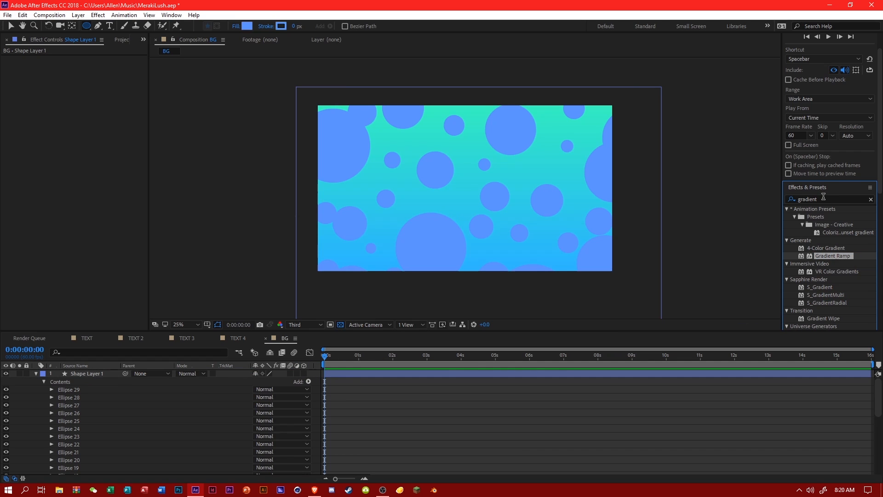
pyautogui.click(823, 197)
pyautogui.write('4-c')
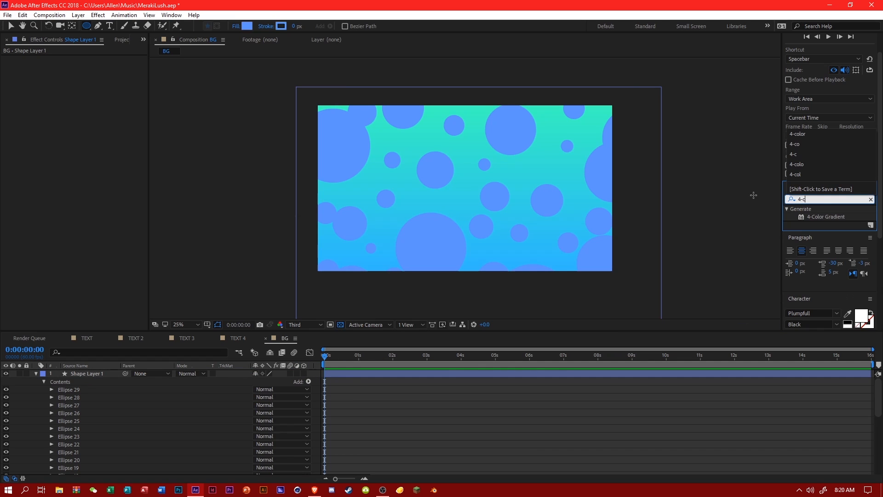
pyautogui.moveTo(805, 216); pyautogui.dragTo(99, 375)
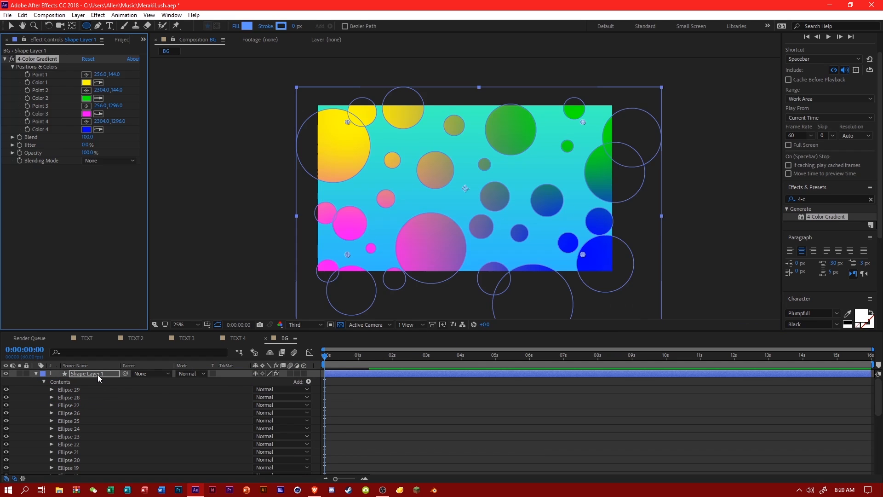
# Set the 4-Color Gradient's Color 3 to cyan and sample that colour for Color 2.
pyautogui.click(98, 98)
pyautogui.click(87, 114)
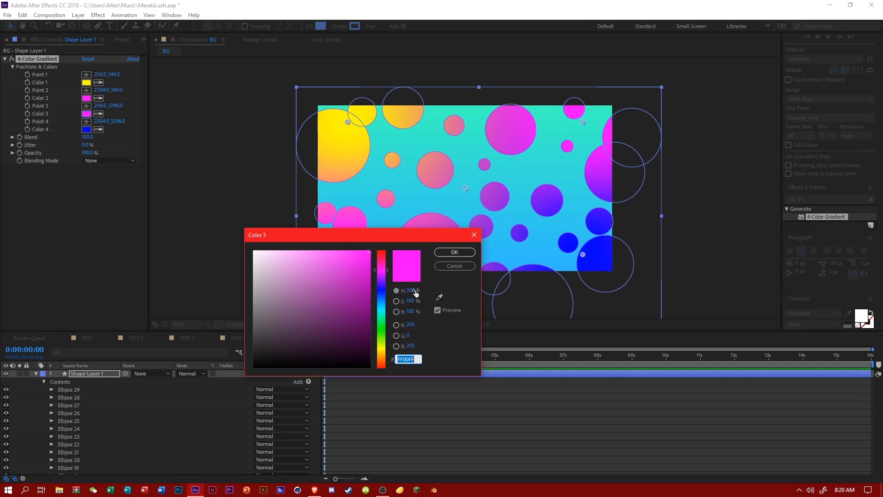
pyautogui.click(381, 302)
pyautogui.click(384, 307)
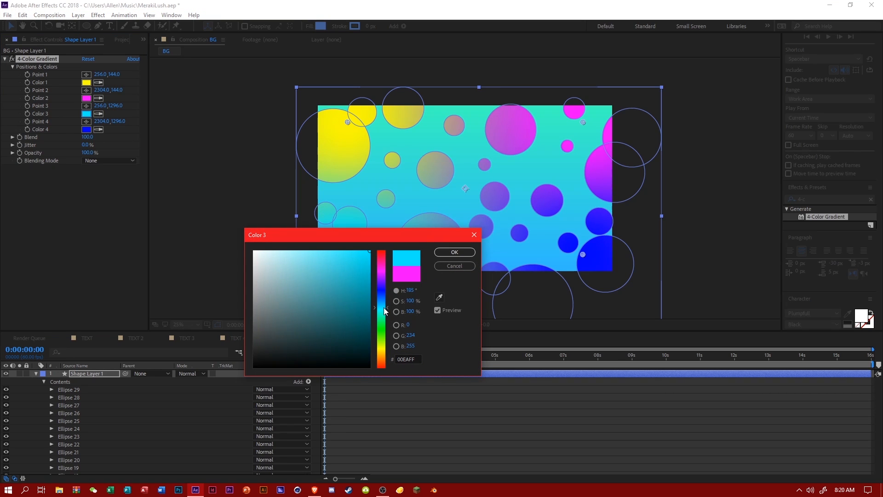
pyautogui.click(451, 252)
pyautogui.click(99, 98)
pyautogui.click(86, 114)
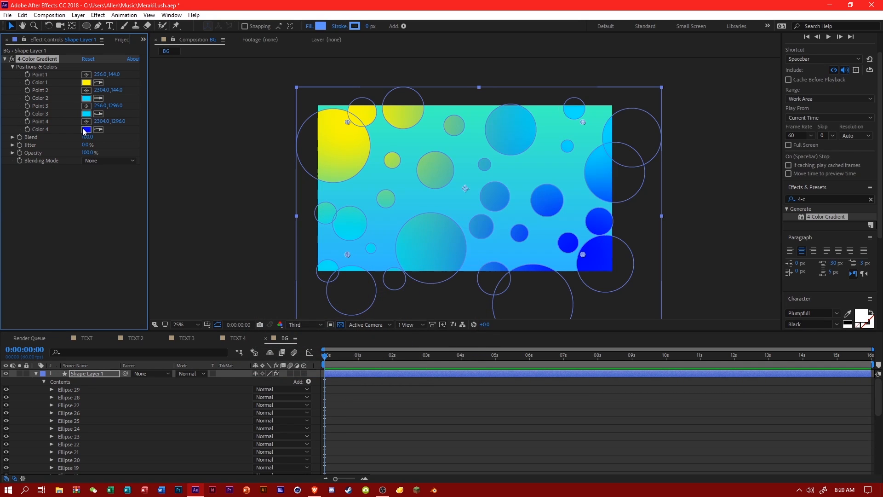
# Set the 4-Color Gradient's Color 4 to a bluish green and sample that colour for Color 1.
pyautogui.click(86, 129)
pyautogui.click(388, 318)
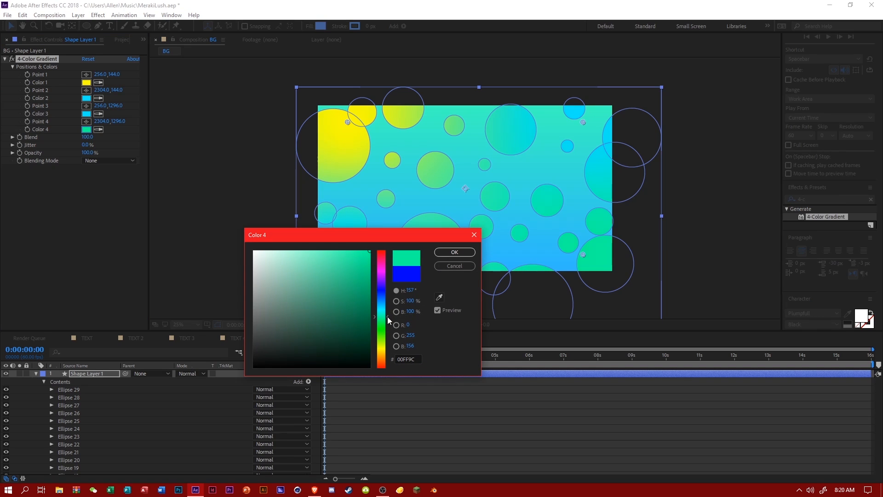
pyautogui.click(441, 253)
pyautogui.click(98, 82)
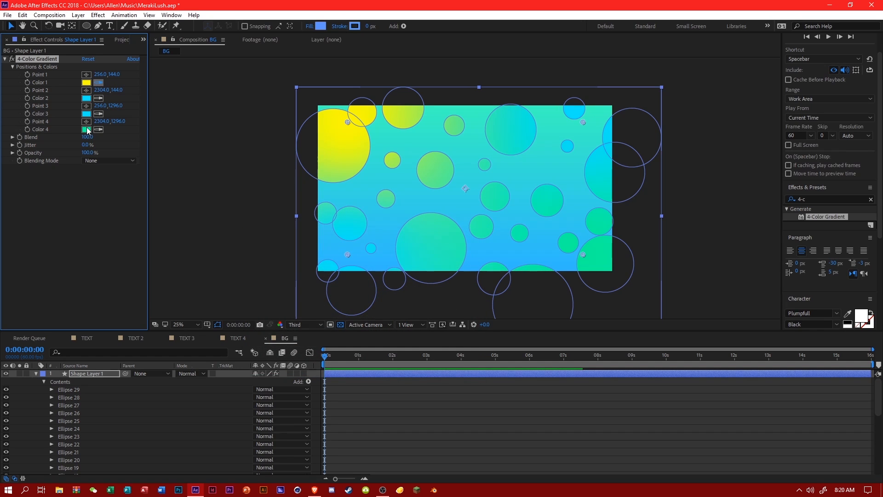
pyautogui.click(86, 130)
pyautogui.click(529, 337)
# Find the Gaussian Blur effect and apply it to the circles' shape layer.
pyautogui.moveTo(820, 200); pyautogui.dragTo(792, 202)
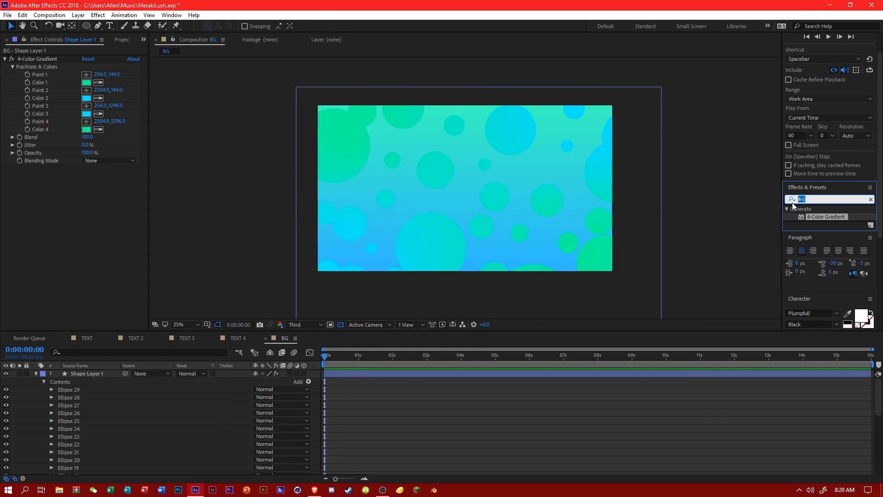
pyautogui.write('gs')
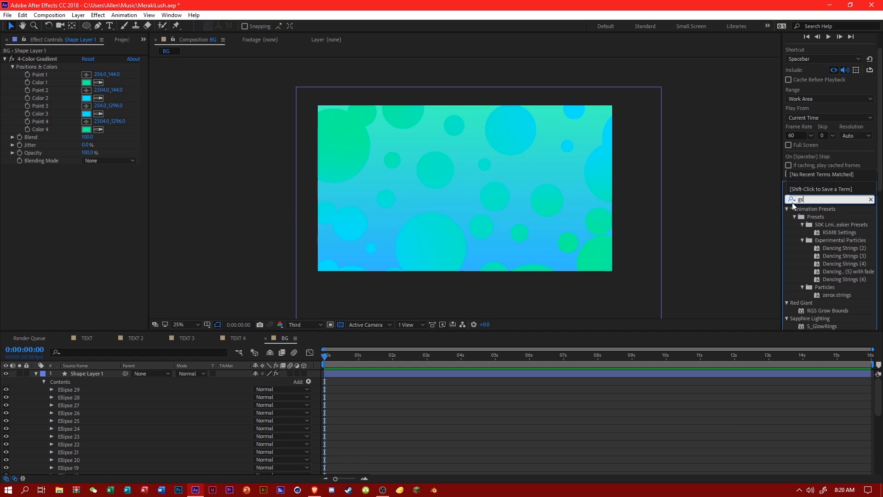
pyautogui.press('BackSpace')
pyautogui.write('aus')
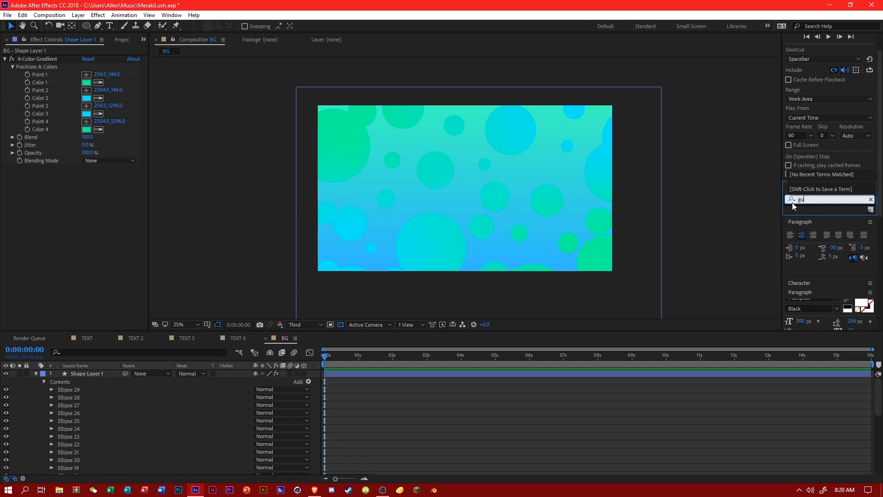
pyautogui.moveTo(824, 258); pyautogui.dragTo(98, 371)
# Raise the Gaussian Blur's Blurriness to 72 and check the softened circles with the layer deselected.
pyautogui.moveTo(85, 179); pyautogui.dragTo(178, 182)
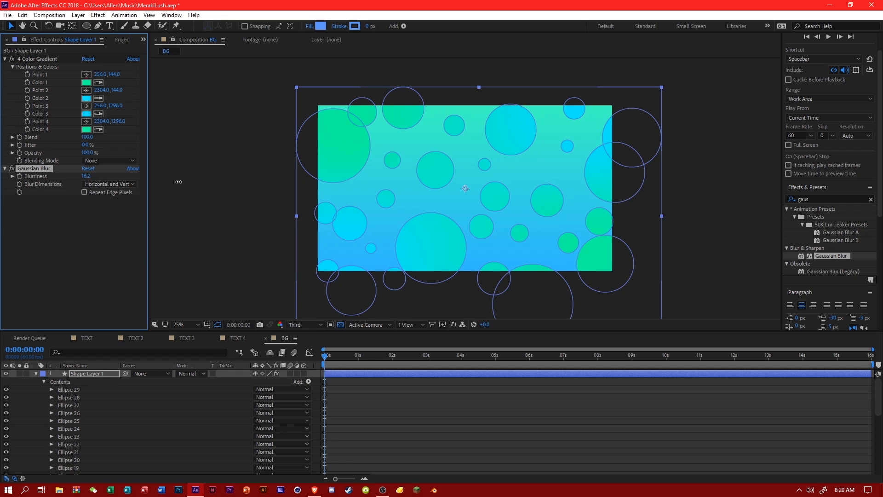
pyautogui.moveTo(427, 196); pyautogui.dragTo(434, 197)
pyautogui.click(116, 225)
pyautogui.click(420, 389)
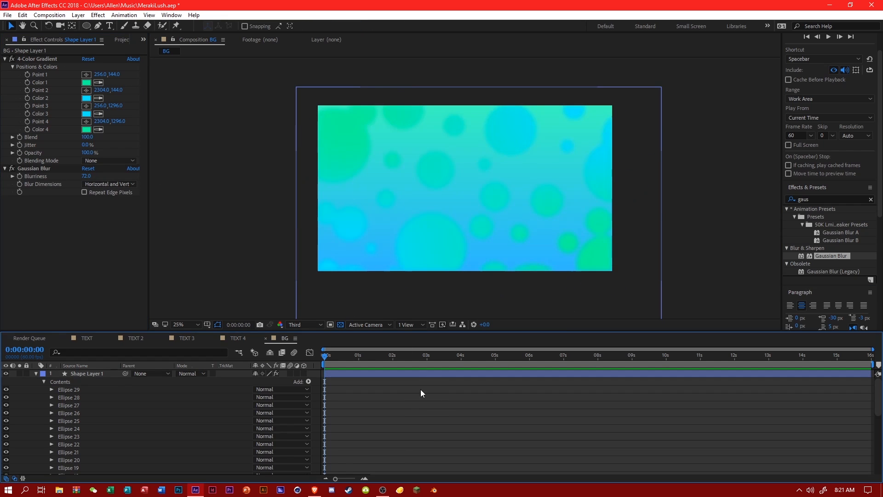
pyautogui.scroll(2, 359, 264)
pyautogui.scroll(-2, 359, 264)
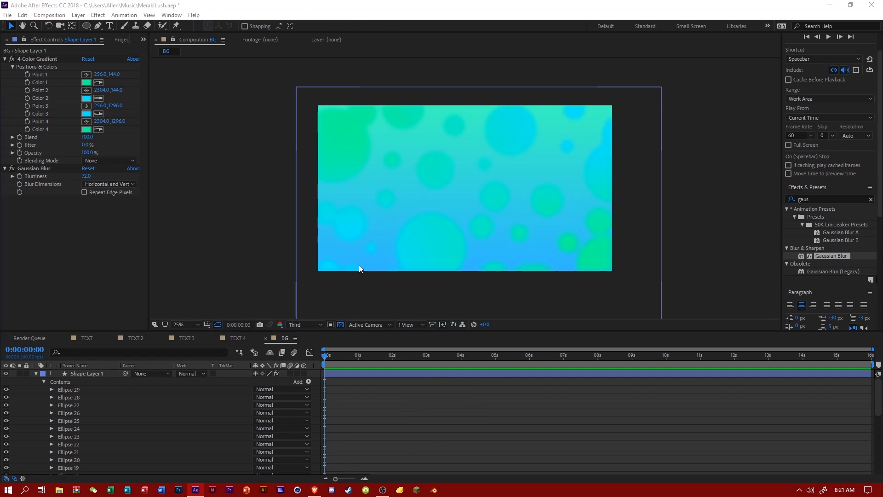
# Set the Gaussian Blur's Blurriness to 15 and check the circles with the layer deselected.
pyautogui.click(86, 175)
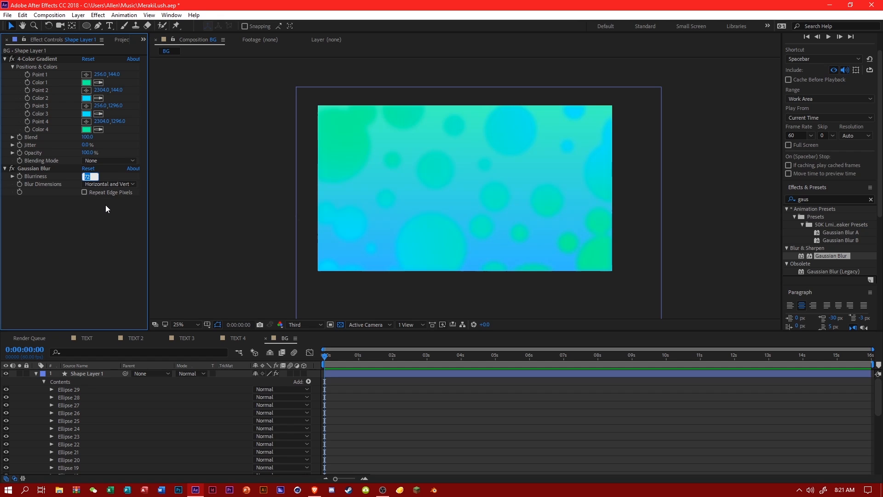
pyautogui.write('15')
pyautogui.press('Return')
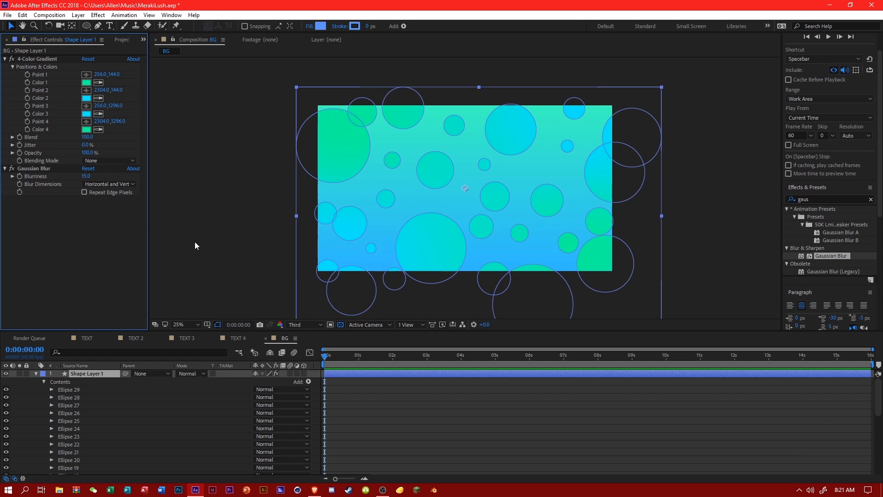
pyautogui.click(428, 415)
pyautogui.scroll(2, 368, 258)
pyautogui.scroll(-2, 367, 258)
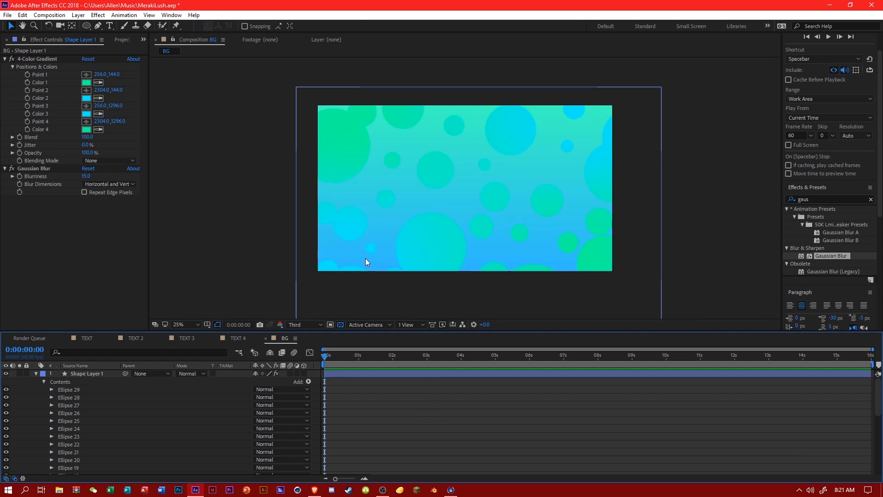
# Set the Gaussian Blur's Blurriness to 25 and deselect the shape layer.
pyautogui.click(85, 176)
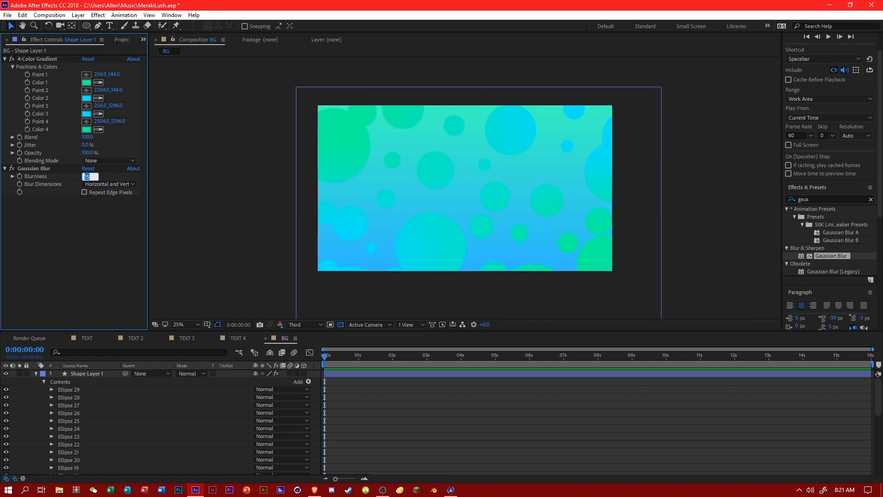
pyautogui.write('25')
pyautogui.press('Return')
pyautogui.click(448, 408)
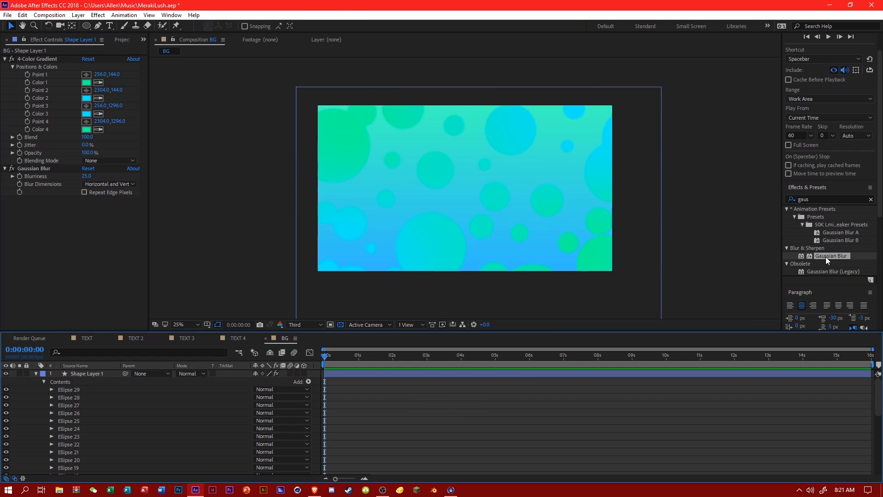
# Apply the S_Mosaic effect to the circles' shape layer and set its Pixel Frequency to 27.
pyautogui.click(814, 198)
pyautogui.write('s_mo')
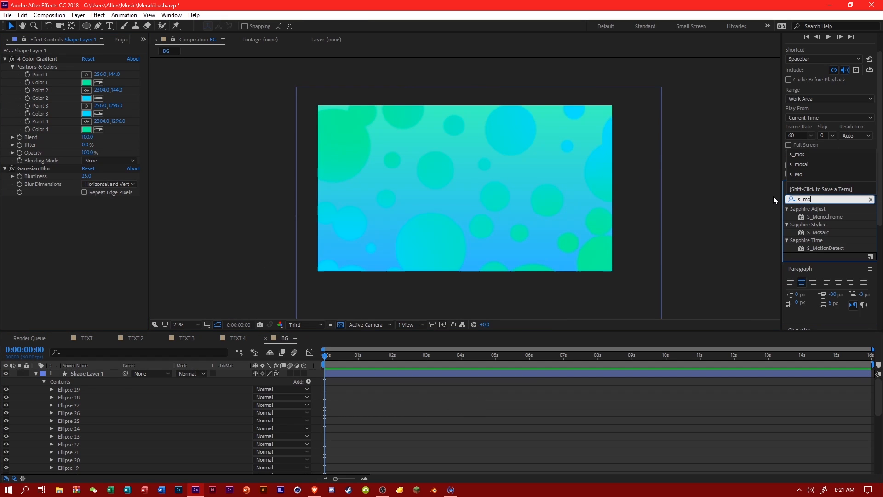
pyautogui.moveTo(819, 233); pyautogui.dragTo(123, 374)
pyautogui.click(179, 409)
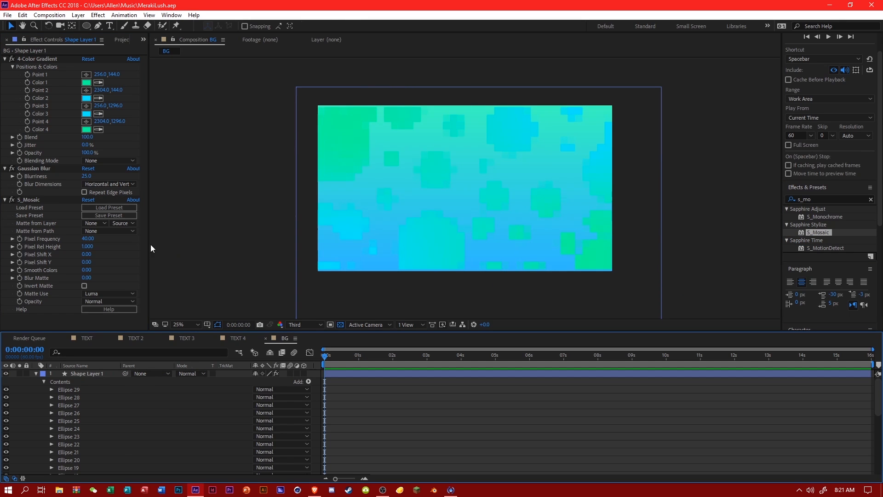
pyautogui.moveTo(92, 240); pyautogui.dragTo(149, 257)
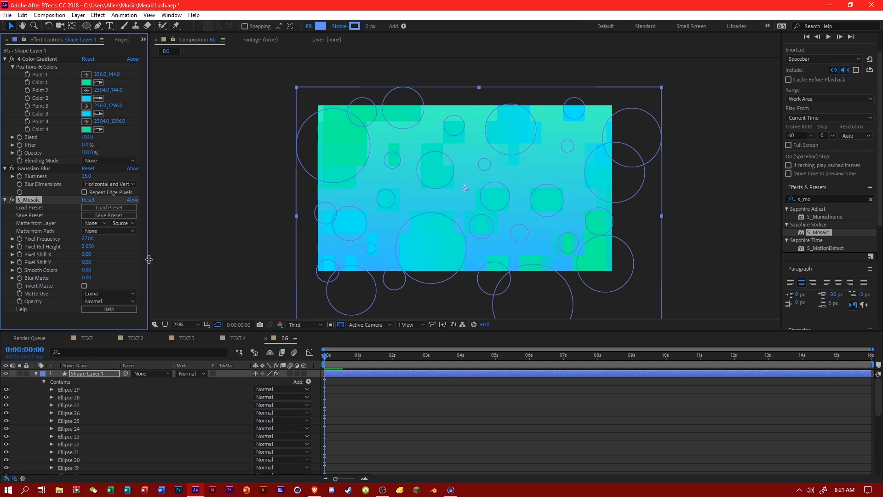
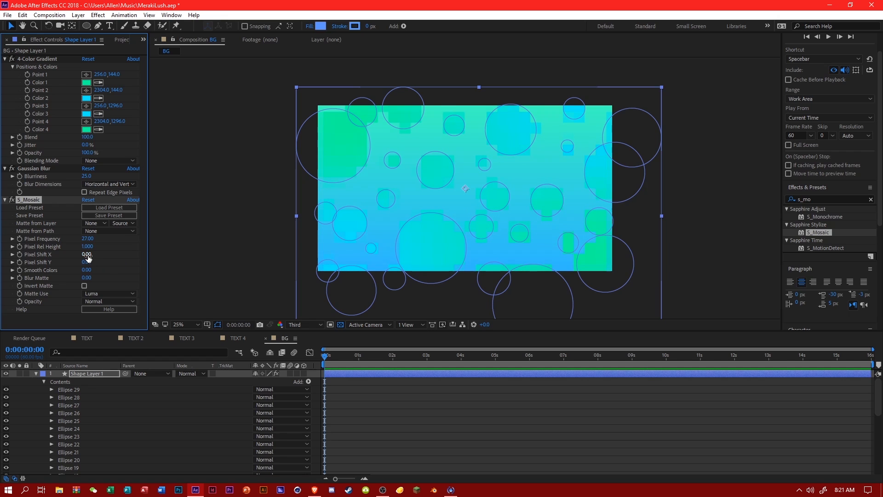
# Set S_Mosaic's Pixel Frequency to 125 on the circles' shape layer and deselect the layer.
pyautogui.moveTo(88, 256); pyautogui.dragTo(280, 261)
pyautogui.hotkey('ctrl', 'z')
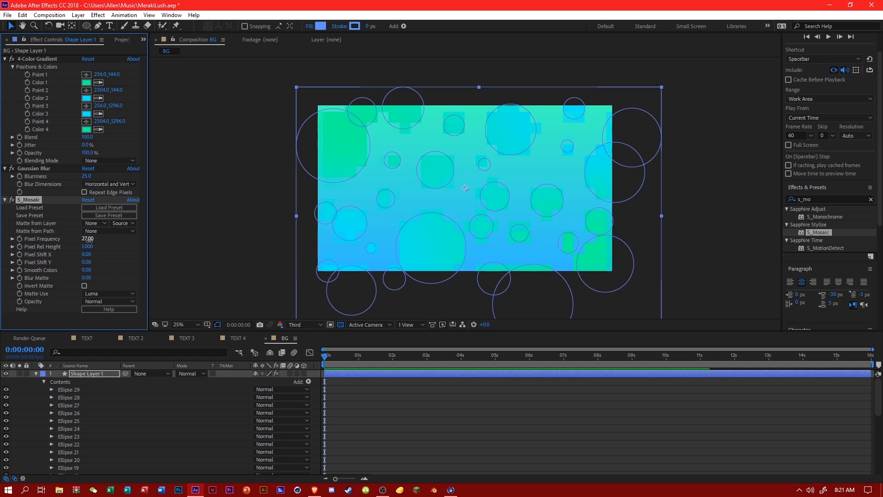
pyautogui.moveTo(89, 240); pyautogui.dragTo(96, 242)
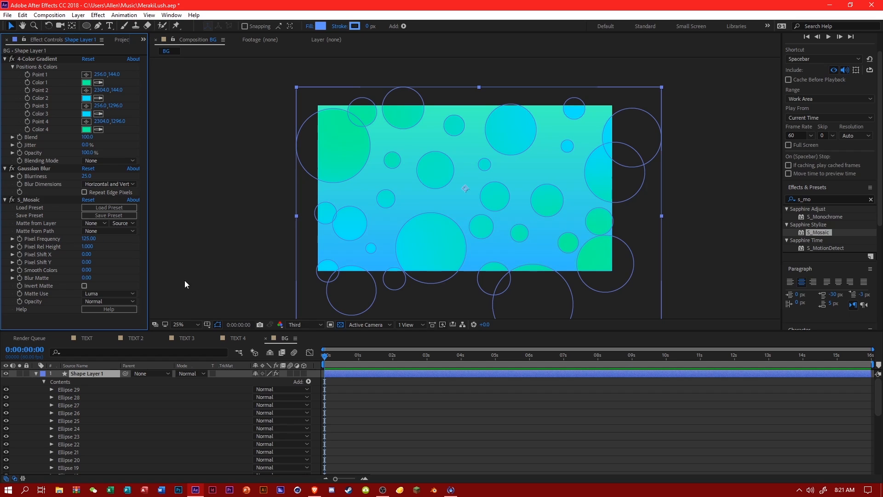
pyautogui.click(398, 415)
pyautogui.scroll(2, 463, 267)
pyautogui.scroll(-2, 463, 267)
# Scrub through the BG composition to check the finer mosaic circles, and return to the start.
pyautogui.moveTo(414, 357); pyautogui.dragTo(544, 368)
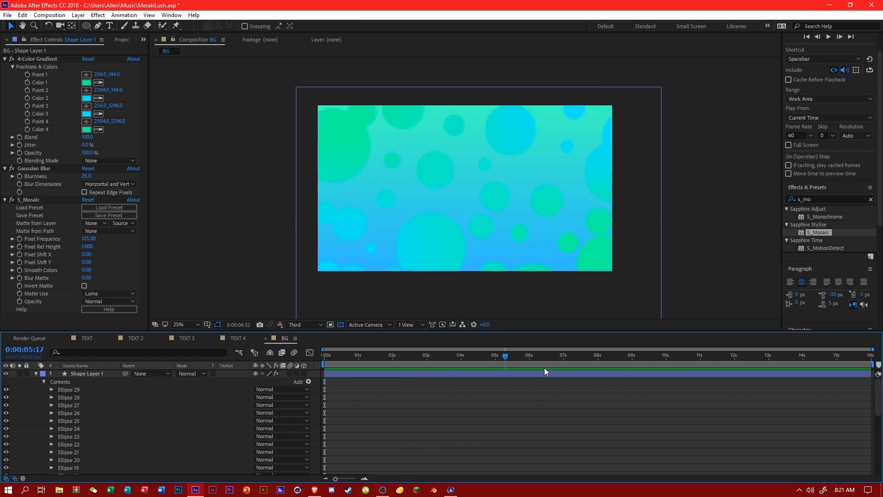
pyautogui.press('Home')
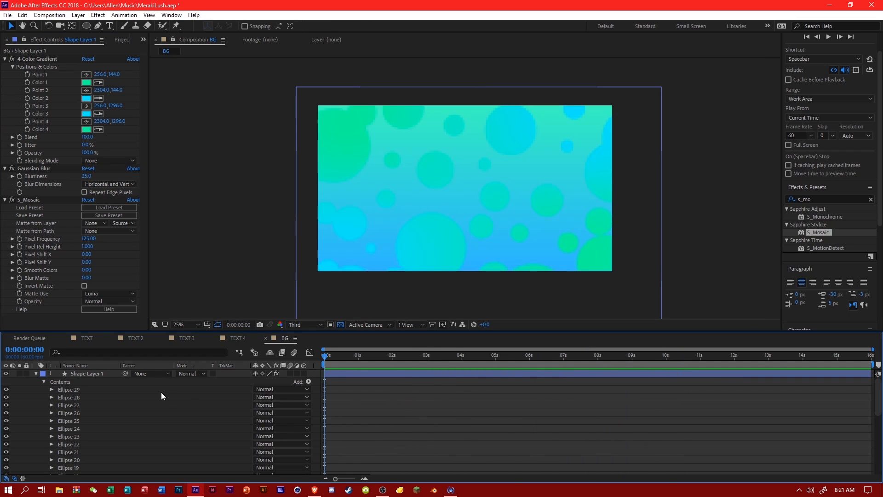
pyautogui.click(97, 374)
pyautogui.scroll(-1, 404, 252)
pyautogui.scroll(2, 408, 258)
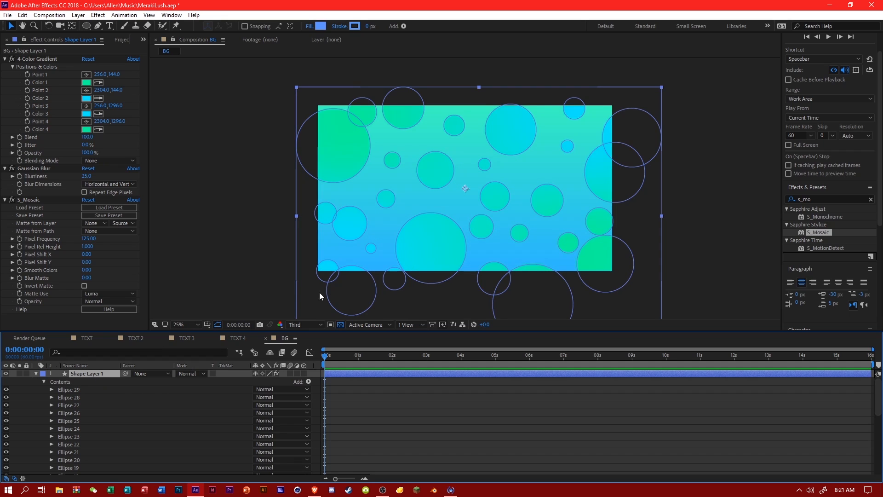
pyautogui.scroll(-1, 357, 290)
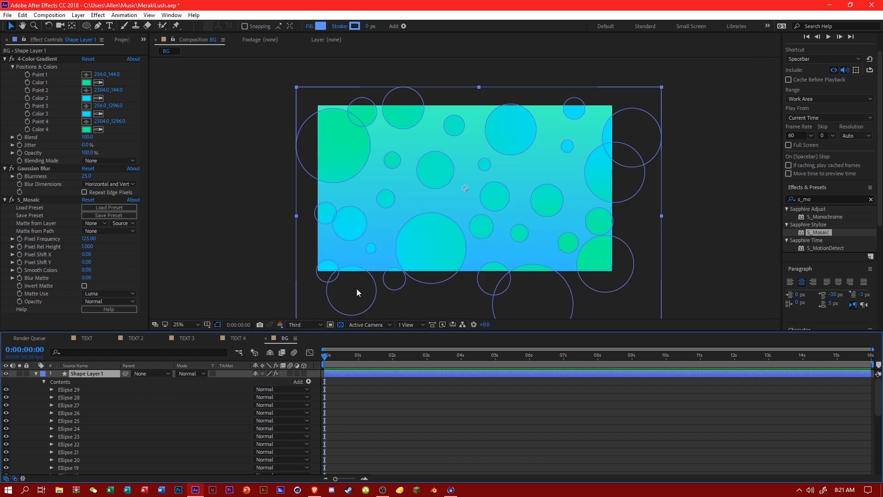
pyautogui.click(222, 390)
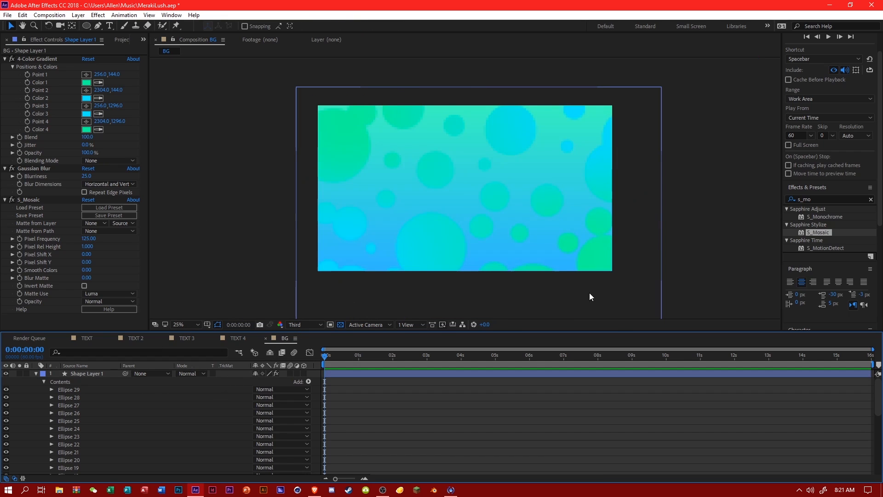
# Collapse the circles' shape layer and add a white (FFFFFF) solid to the BG composition.
pyautogui.click(35, 375)
pyautogui.scroll(-1, 371, 262)
pyautogui.scroll(1, 373, 265)
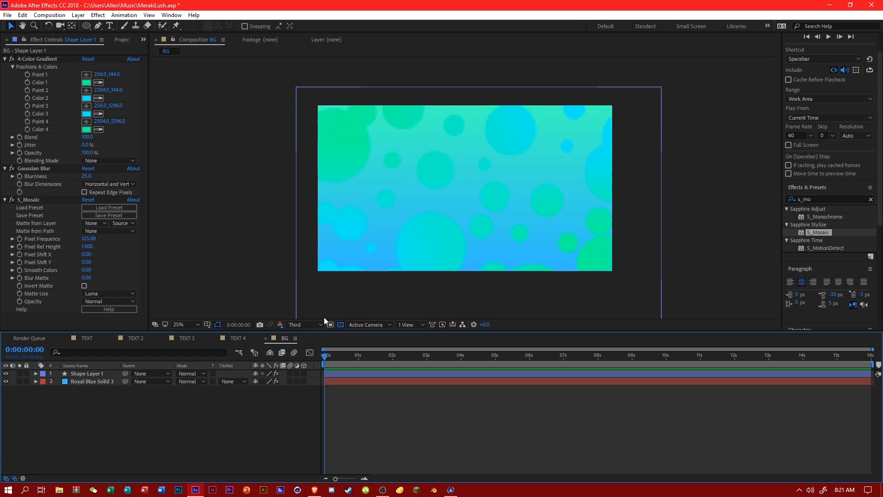
pyautogui.rightClick(209, 399)
pyautogui.moveTo(304, 300)
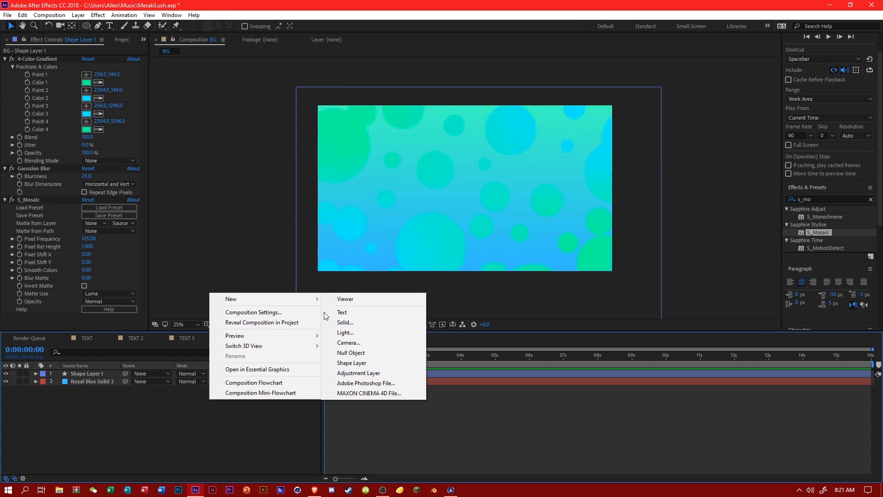
pyautogui.click(353, 317)
pyautogui.click(298, 269)
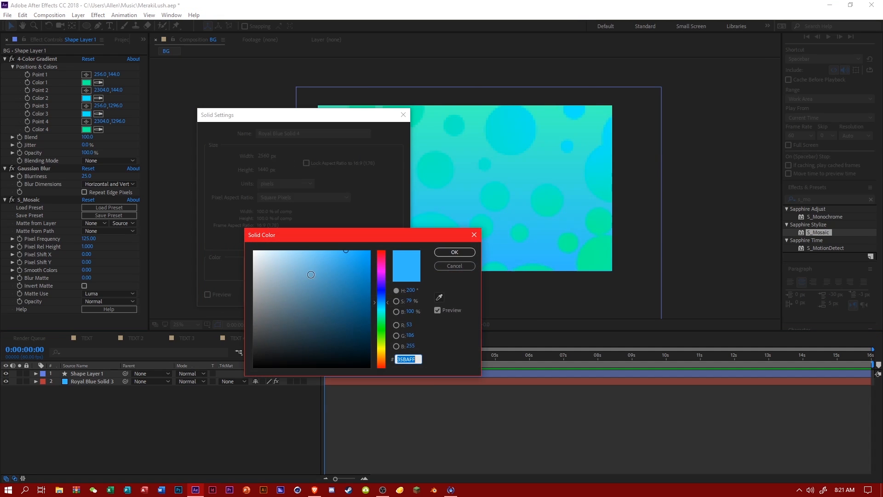
pyautogui.moveTo(367, 322); pyautogui.dragTo(217, 239)
pyautogui.moveTo(293, 309); pyautogui.dragTo(207, 391)
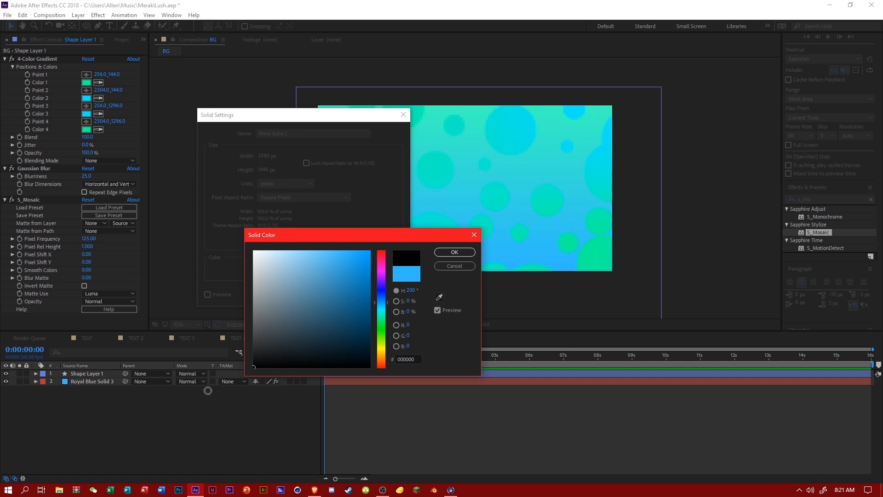
pyautogui.moveTo(294, 281); pyautogui.dragTo(239, 217)
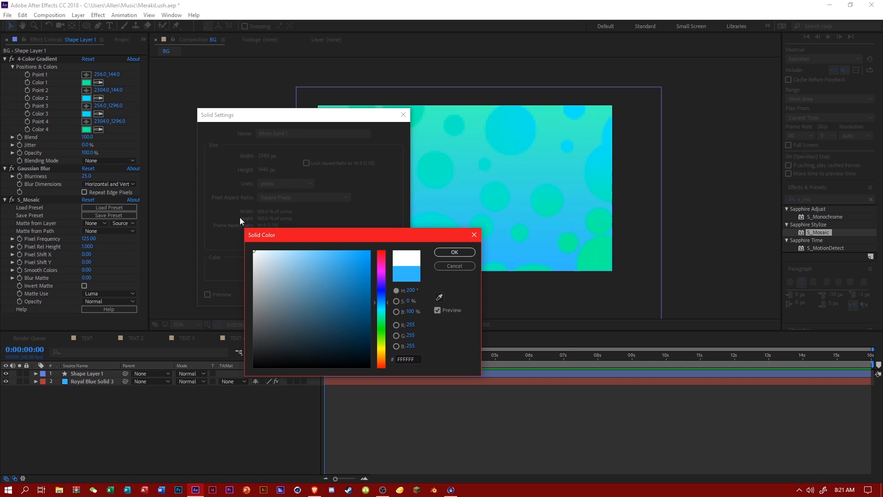
pyautogui.click(447, 253)
pyautogui.click(346, 296)
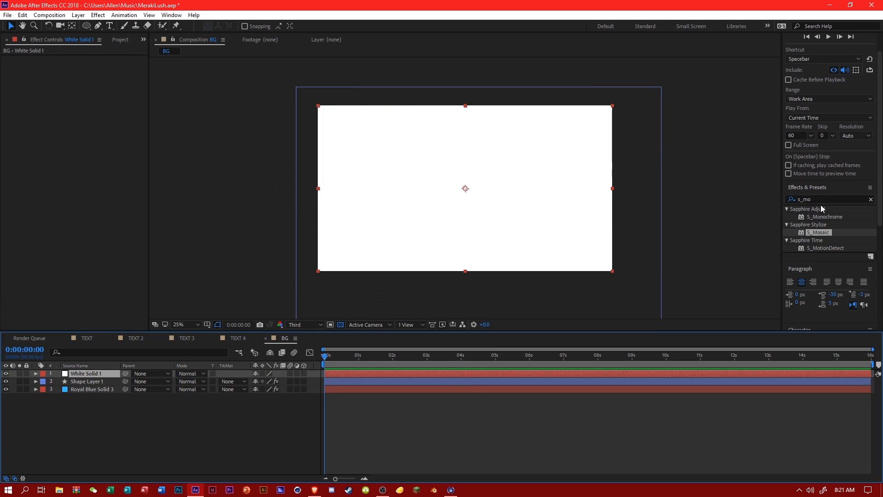
# Find the Venetian Blinds transition effect and apply it to the white solid.
pyautogui.click(785, 198)
pyautogui.write('vent')
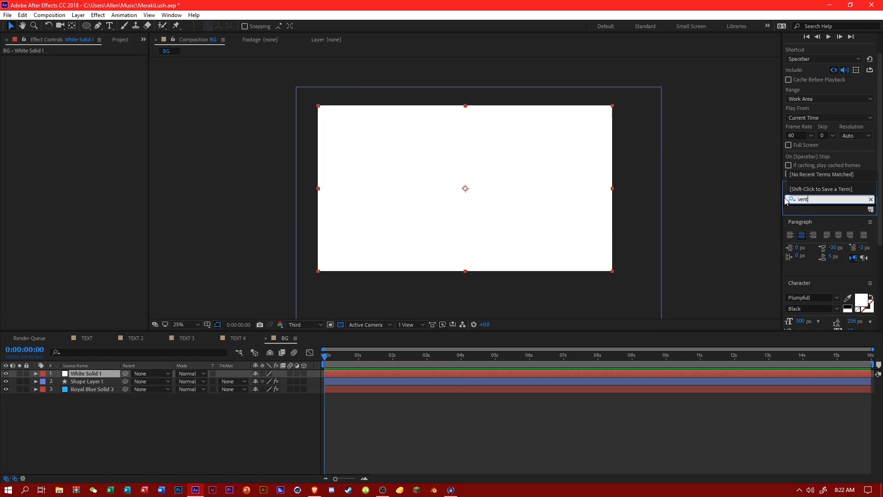
pyautogui.press('BackSpace')
pyautogui.write('e')
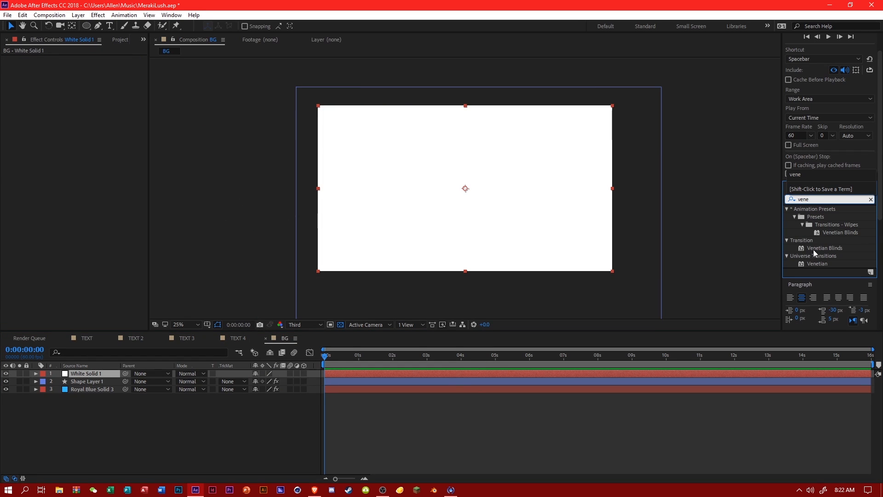
pyautogui.moveTo(813, 249); pyautogui.dragTo(110, 374)
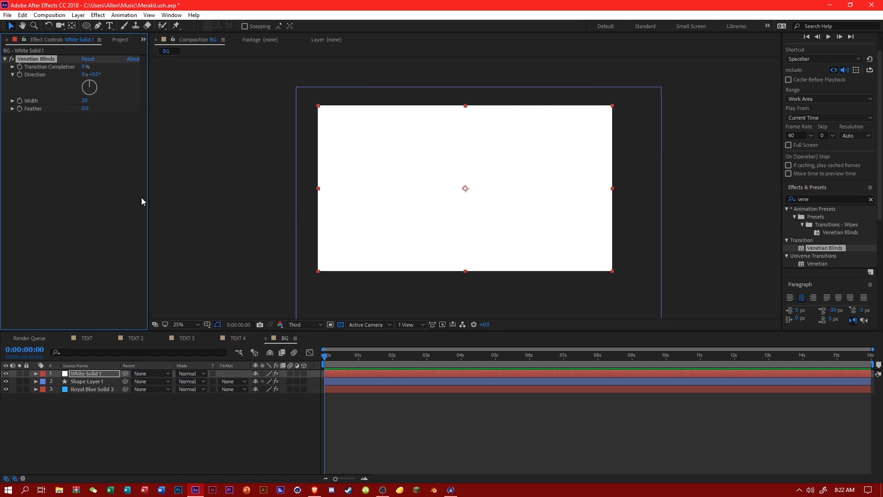
# Set the Venetian Blinds' Transition Completion to 45% and its Width to 145.
pyautogui.click(86, 68)
pyautogui.write('45')
pyautogui.press('Return')
pyautogui.click(85, 101)
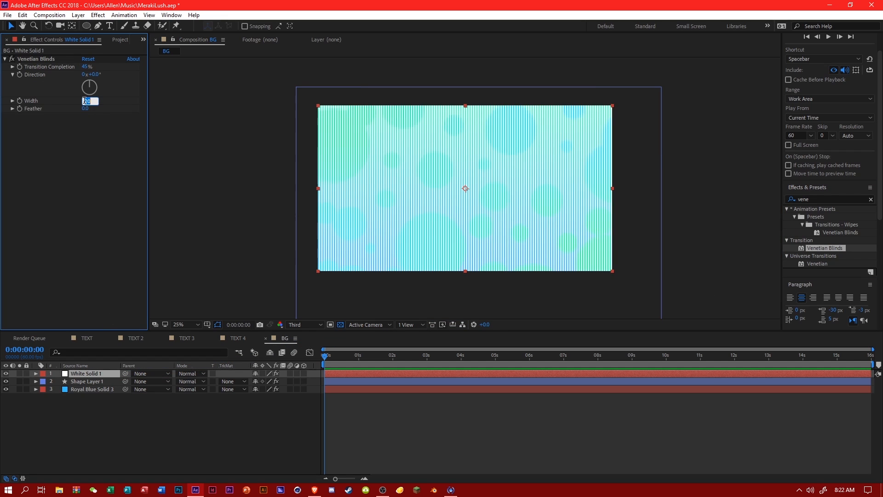
pyautogui.write('145')
pyautogui.press('Return')
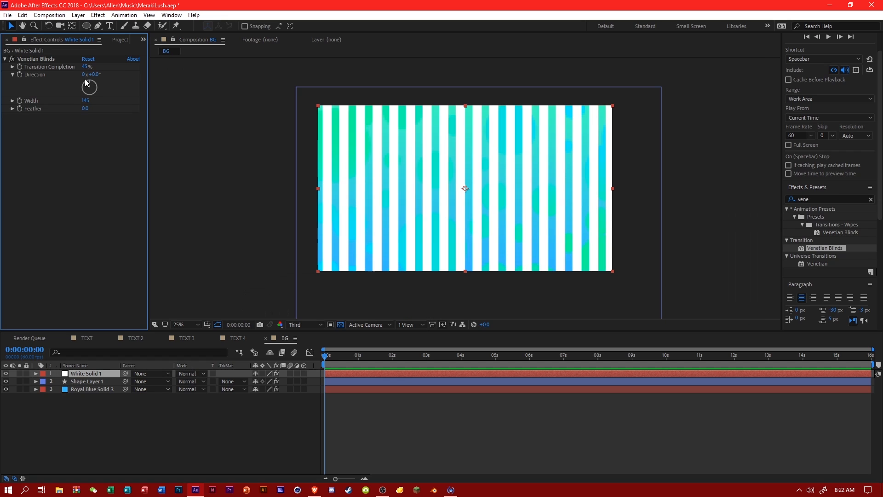
# Try the white solid below the circles, expand its Transform properties, and return it above the circles.
pyautogui.moveTo(59, 378); pyautogui.dragTo(49, 385)
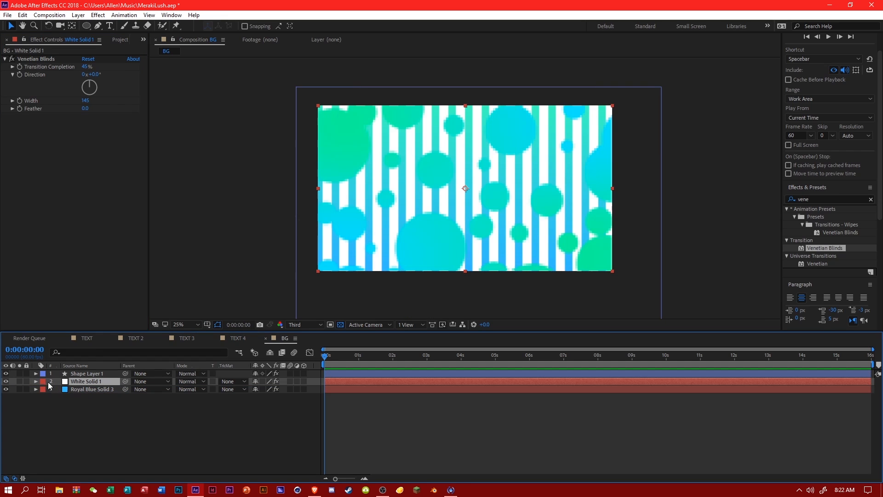
pyautogui.click(36, 381)
pyautogui.click(44, 398)
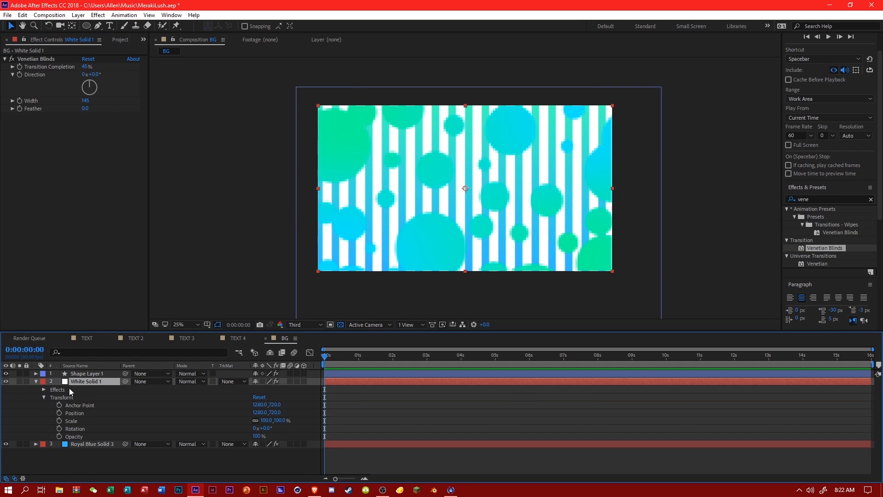
pyautogui.moveTo(87, 381); pyautogui.dragTo(91, 371)
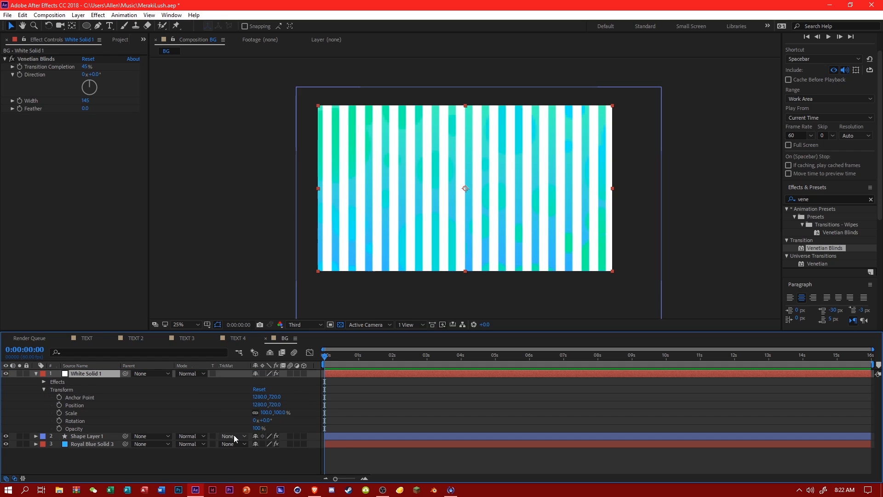
# Try the white solid's Opacity at 15% and at 5%, and deselect the layer.
pyautogui.click(258, 429)
pyautogui.write('15')
pyautogui.click(323, 419)
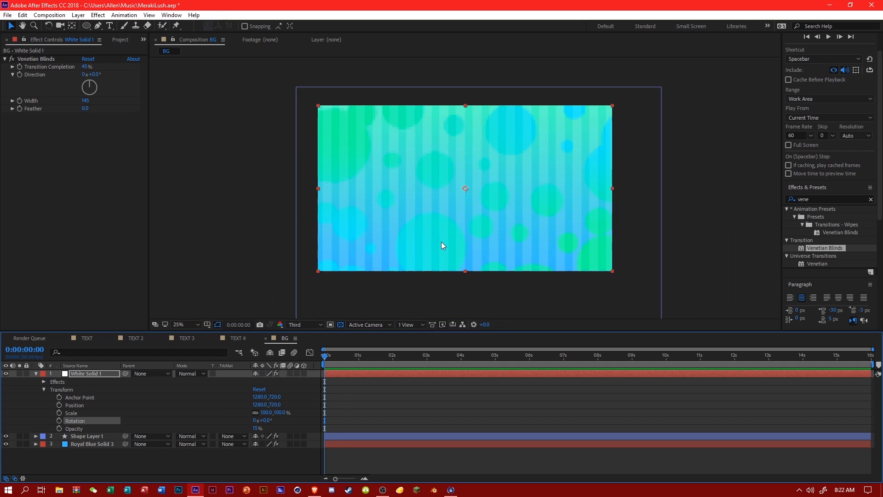
pyautogui.click(255, 428)
pyautogui.write('5')
pyautogui.press('Return')
pyautogui.click(316, 380)
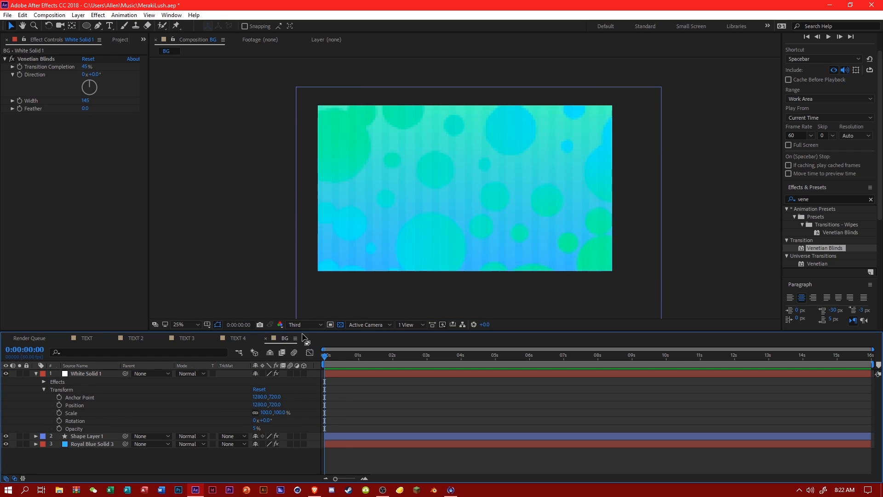
# Switch the preview resolution to Full, set the white solid's Opacity to 15%, and inspect the stripes.
pyautogui.click(305, 325)
pyautogui.click(310, 348)
pyautogui.scroll(2, 377, 262)
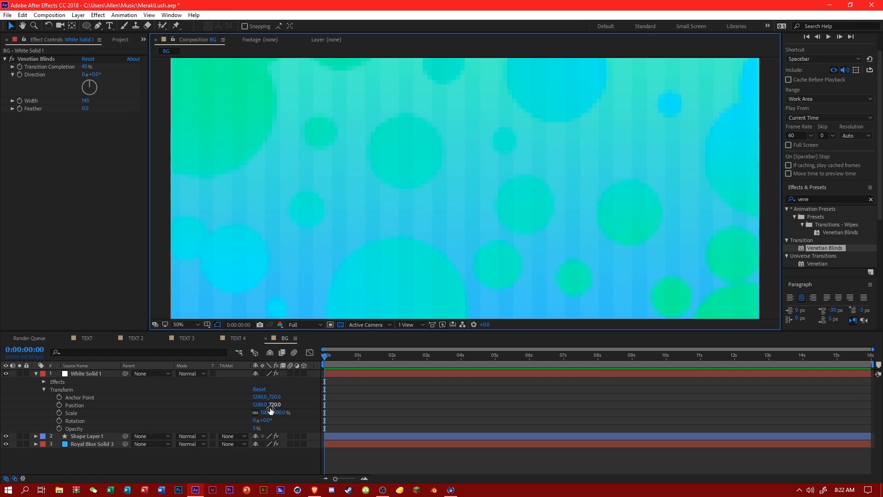
pyautogui.moveTo(253, 429); pyautogui.dragTo(311, 418)
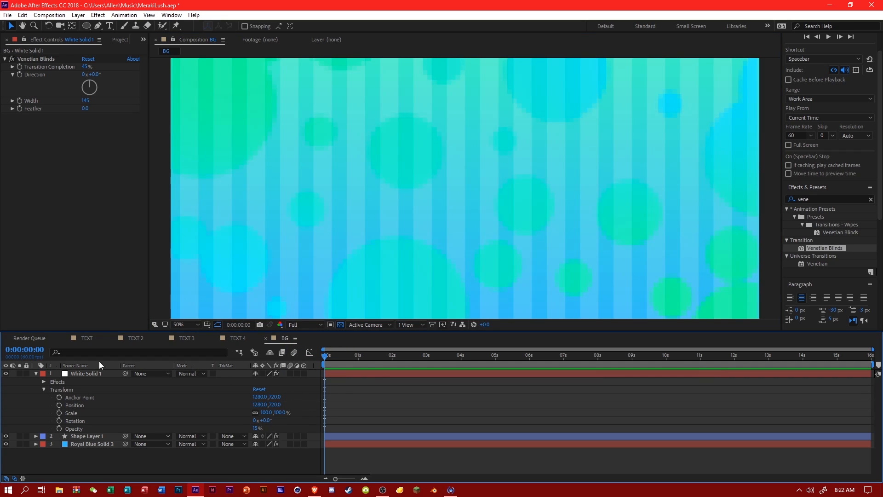
pyautogui.scroll(-2, 415, 227)
pyautogui.scroll(2, 415, 227)
pyautogui.scroll(-2, 414, 228)
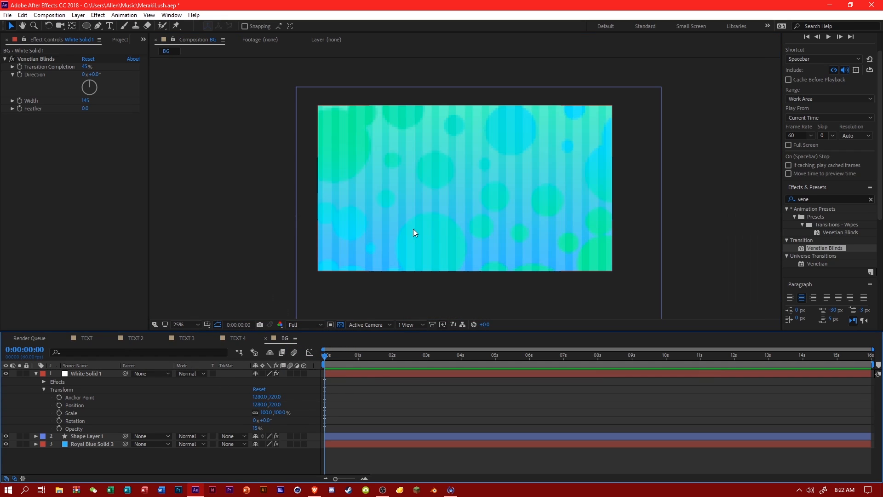
# Keyframe the Venetian Blinds' Direction from 0° at the composition's start to 1x+180° at its end.
pyautogui.click(43, 382)
pyautogui.click(52, 389)
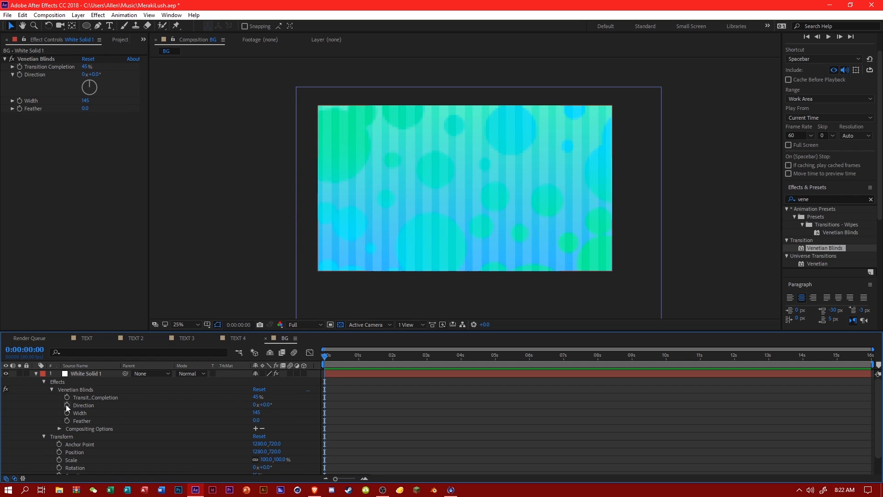
pyautogui.click(66, 405)
pyautogui.press('End')
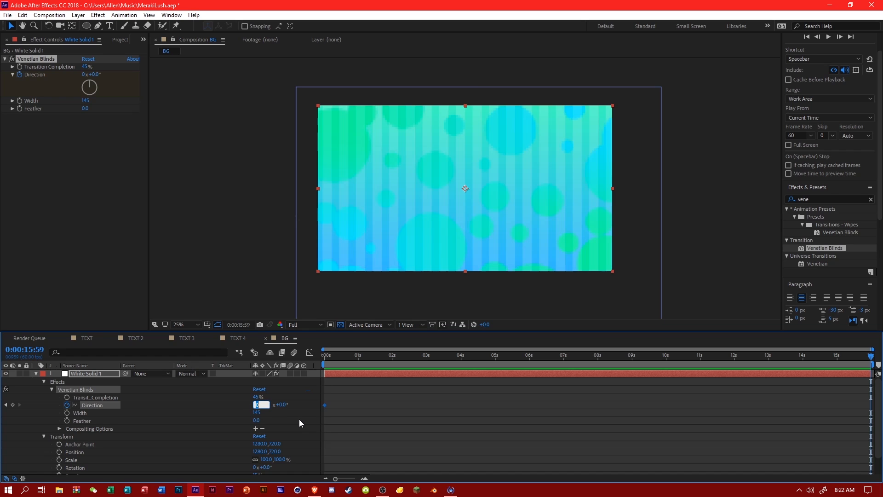
pyautogui.write('1')
pyautogui.press('Tab')
pyautogui.write('1')
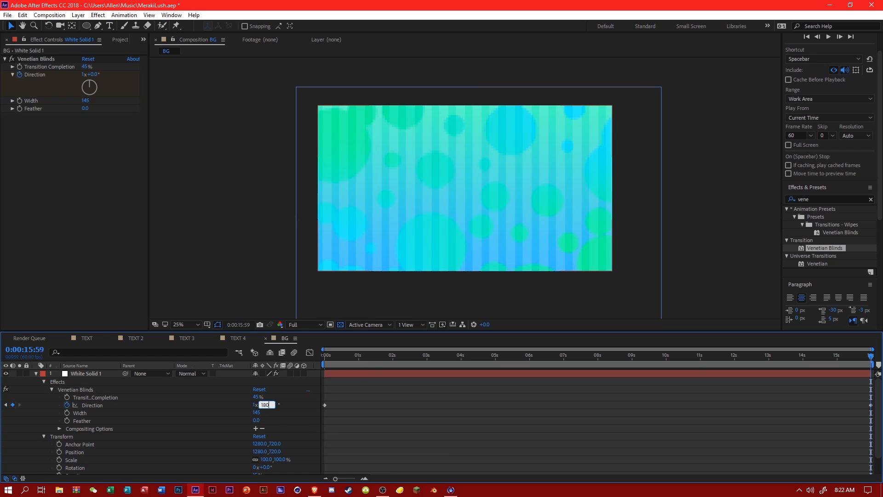
pyautogui.write('80')
pyautogui.press('Return')
# Scrub through the stripe rotation, save the project, and collapse the white solid's properties.
pyautogui.moveTo(339, 362); pyautogui.dragTo(658, 390)
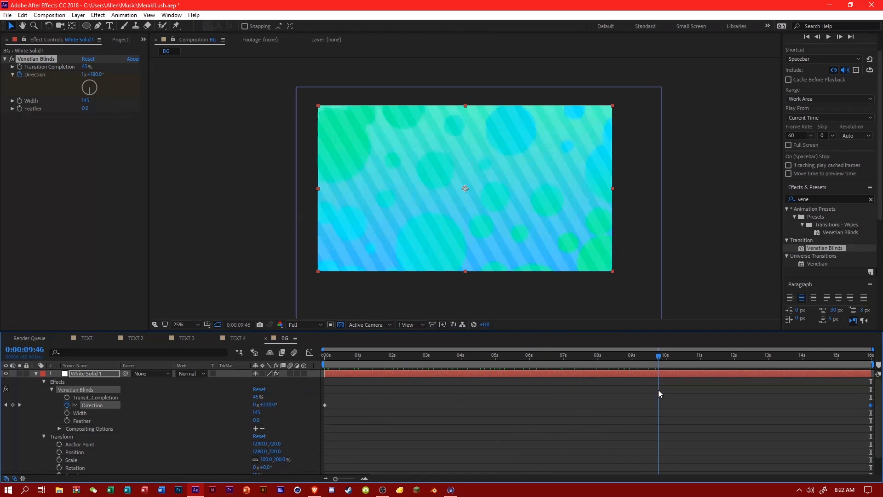
pyautogui.click(646, 401)
pyautogui.hotkey('ctrl', 's')
pyautogui.moveTo(487, 360); pyautogui.dragTo(199, 365)
pyautogui.click(36, 373)
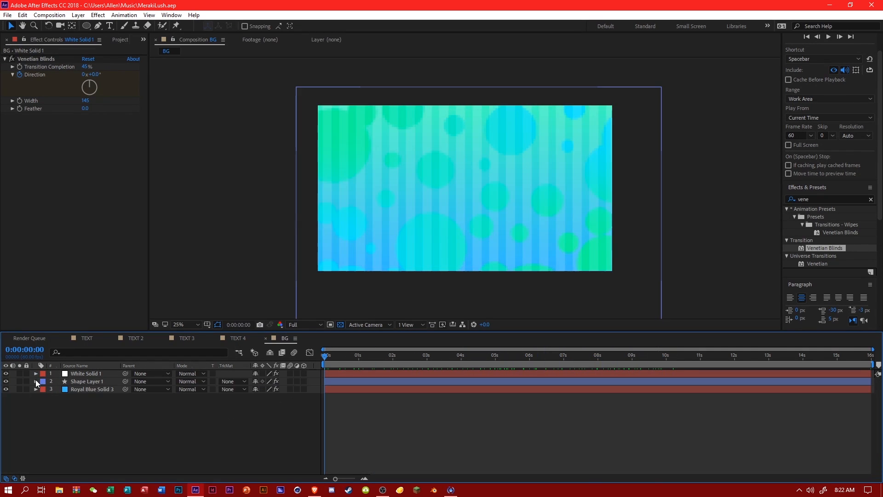
# Try rotating and scaling the circles' shape layer, undo both changes, and collapse its properties.
pyautogui.click(35, 381)
pyautogui.click(43, 382)
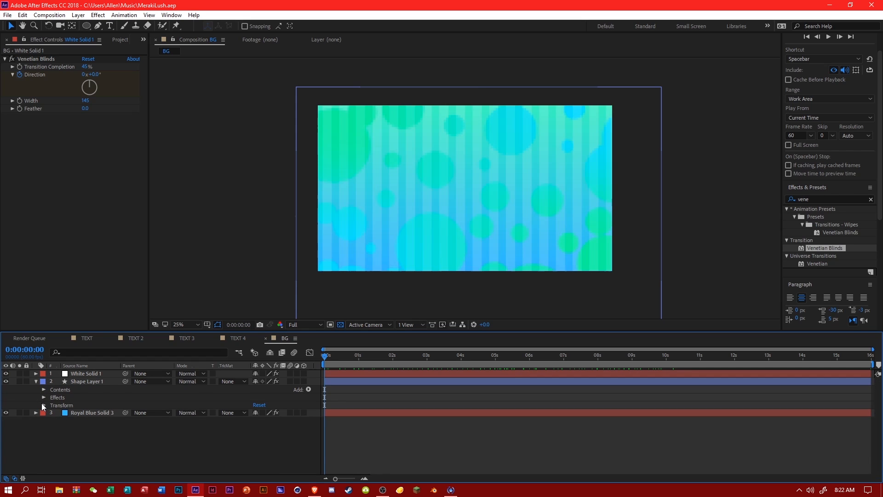
pyautogui.click(44, 405)
pyautogui.moveTo(268, 436); pyautogui.dragTo(338, 438)
pyautogui.hotkey('ctrl', 'z')
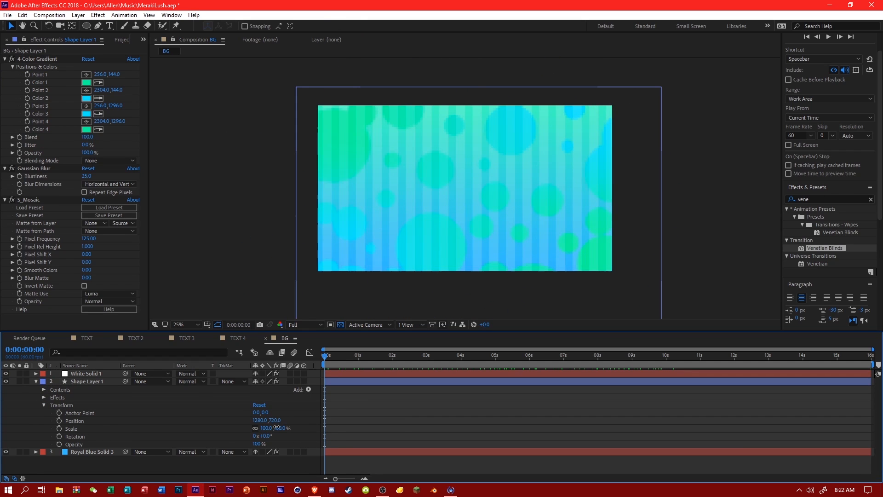
pyautogui.moveTo(277, 427); pyautogui.dragTo(335, 413)
pyautogui.hotkey('ctrl', 'z')
pyautogui.hotkey('ctrl', 'z')
pyautogui.scroll(2, 436, 243)
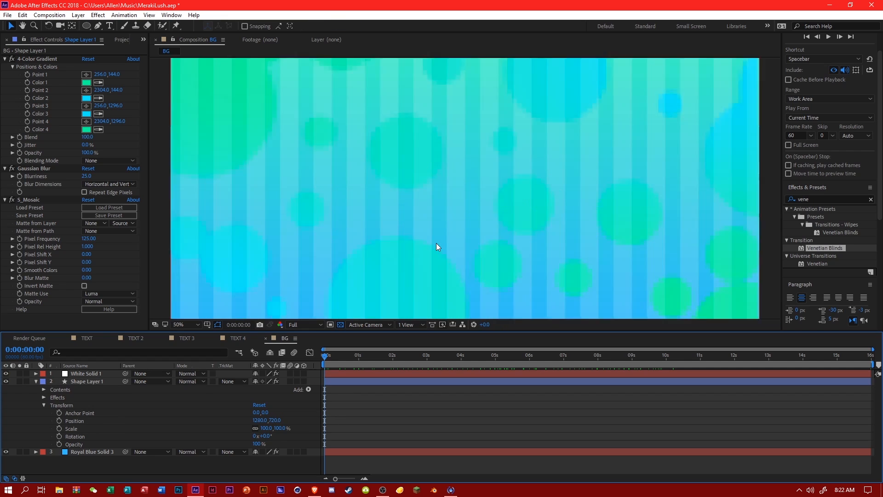
pyautogui.scroll(-2, 436, 243)
pyautogui.moveTo(326, 355); pyautogui.dragTo(265, 375)
pyautogui.click(36, 381)
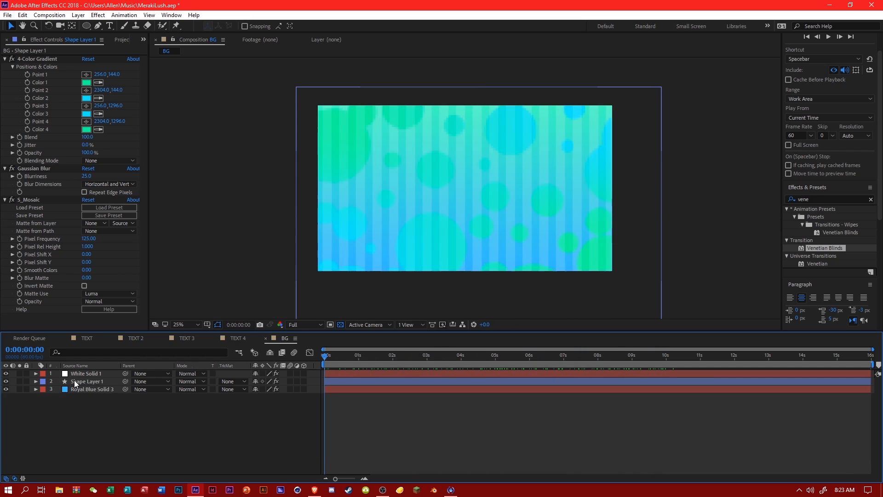
# Inspect the striped background up close and scrub through the white solid's stripe rotation back to the composition's start.
pyautogui.click(83, 374)
pyautogui.scroll(2, 368, 268)
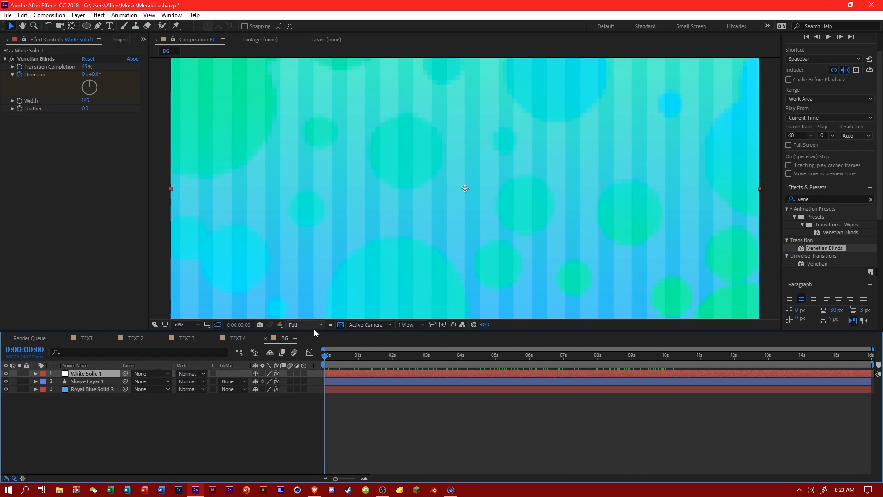
pyautogui.scroll(-2, 380, 270)
pyautogui.moveTo(444, 358); pyautogui.dragTo(403, 372)
pyautogui.moveTo(492, 374); pyautogui.dragTo(278, 380)
pyautogui.click(278, 412)
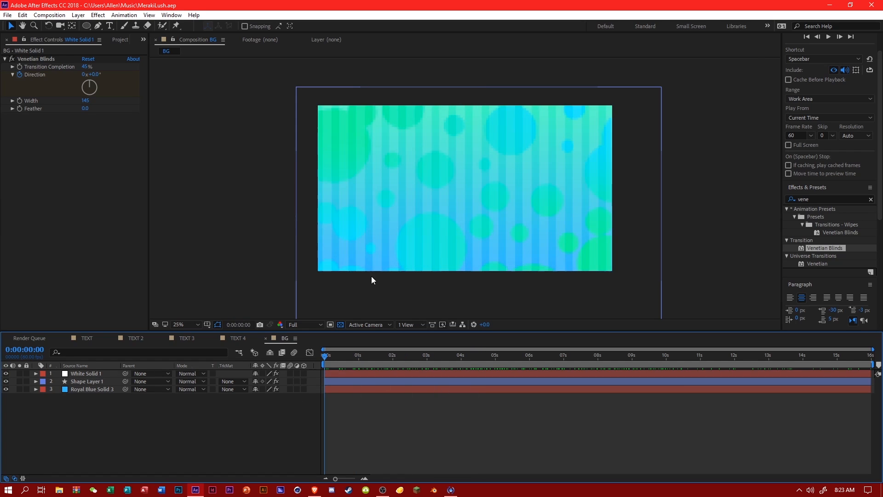
pyautogui.scroll(2, 371, 276)
pyautogui.scroll(-2, 371, 276)
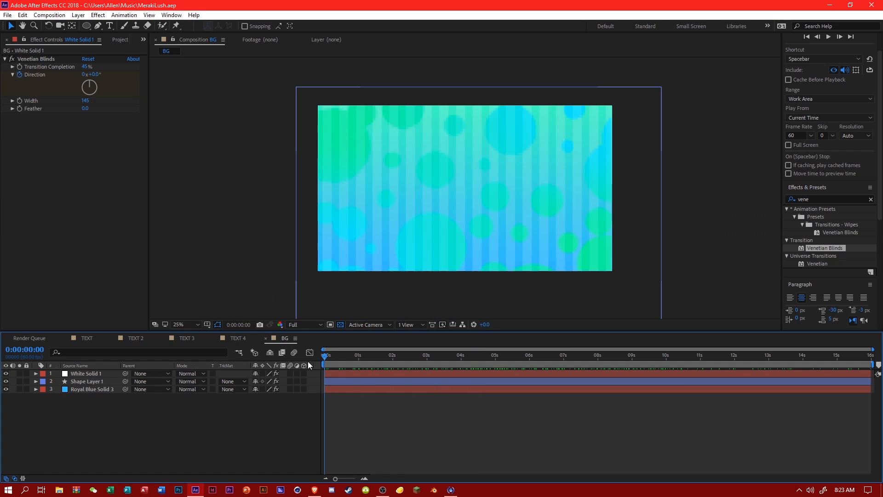
pyautogui.rightClick(241, 415)
pyautogui.moveTo(283, 316)
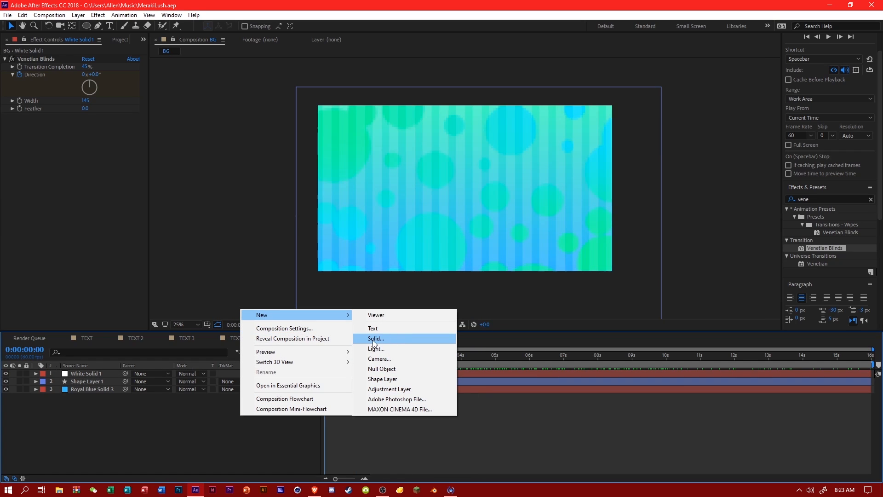
# Try 25% Opacity on the circles' shape layer and check the background at the 5-second mark.
pyautogui.click(91, 380)
pyautogui.click(36, 381)
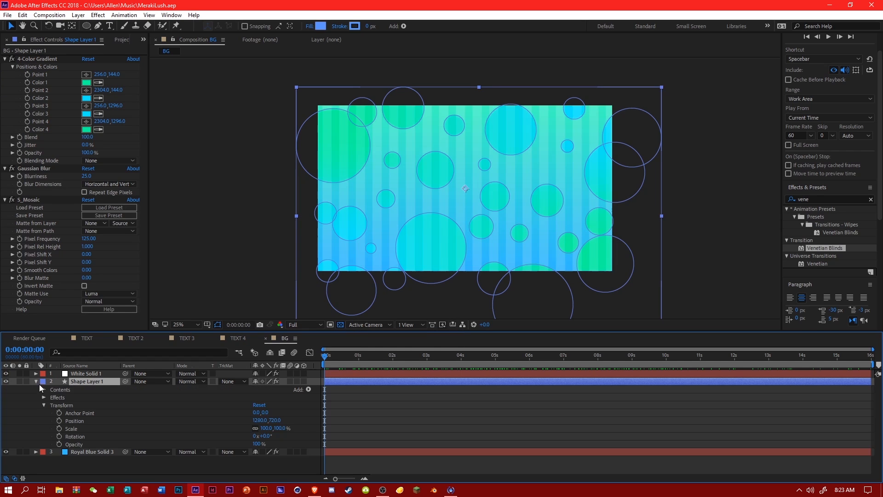
pyautogui.click(256, 443)
pyautogui.write('25')
pyautogui.click(319, 438)
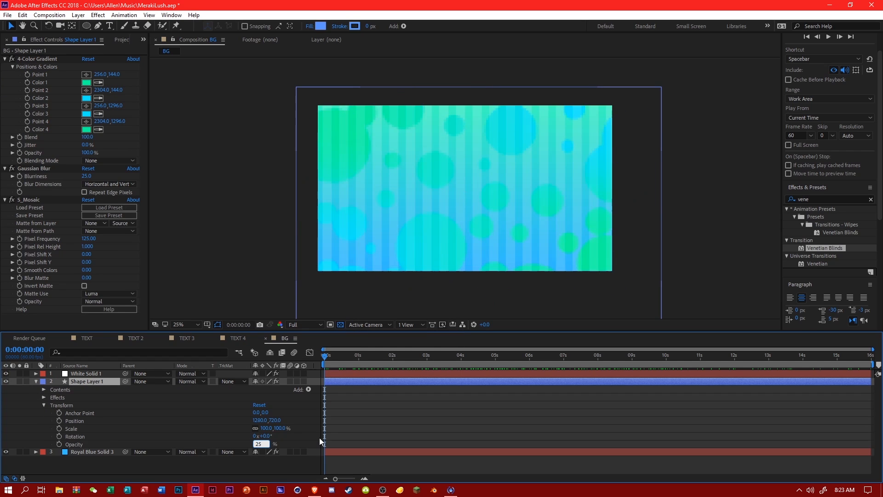
pyautogui.scroll(2, 401, 274)
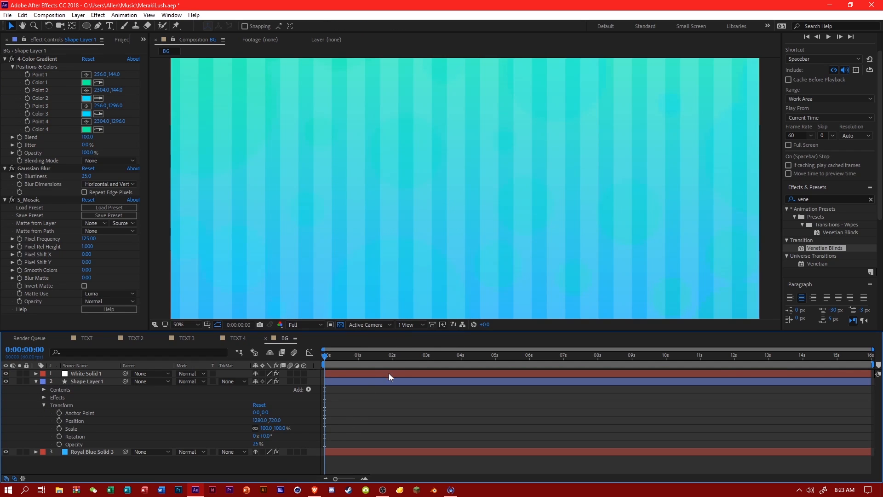
pyautogui.moveTo(400, 357); pyautogui.dragTo(496, 368)
# Set the circles' shape layer Opacity to 35%, return to the composition's start, and collapse the layer's properties.
pyautogui.click(256, 443)
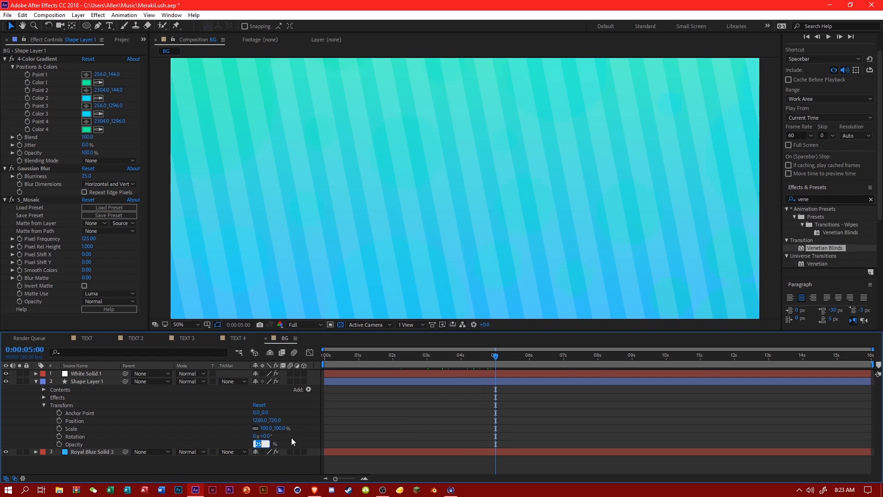
pyautogui.write('35')
pyautogui.click(301, 433)
pyautogui.scroll(-2, 377, 282)
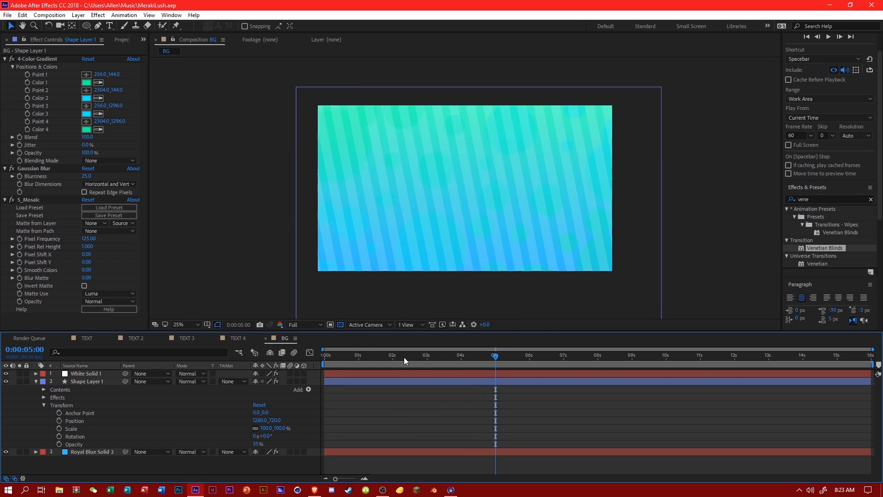
pyautogui.moveTo(410, 358); pyautogui.dragTo(322, 376)
pyautogui.click(36, 381)
# Create a black (000000) solid named Particles in the BG composition.
pyautogui.rightClick(115, 412)
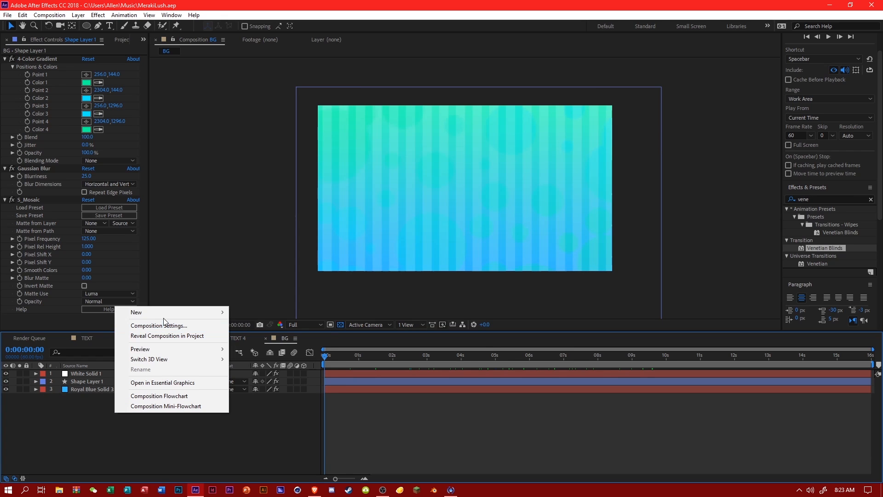
pyautogui.moveTo(152, 313)
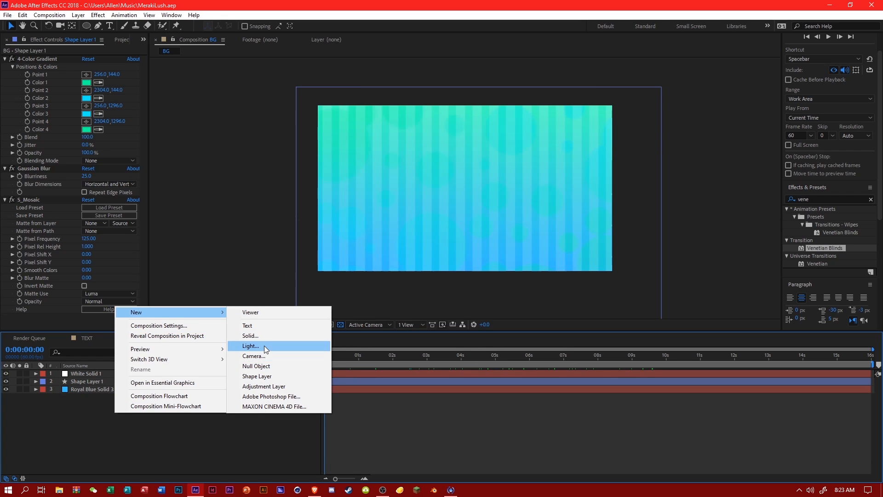
pyautogui.click(274, 336)
pyautogui.click(300, 270)
pyautogui.write('000000')
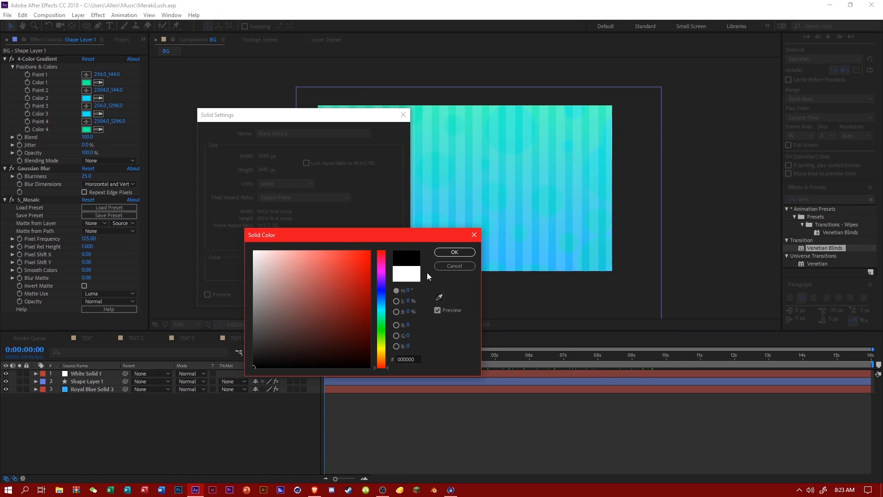
pyautogui.click(442, 254)
pyautogui.moveTo(292, 133); pyautogui.dragTo(240, 134)
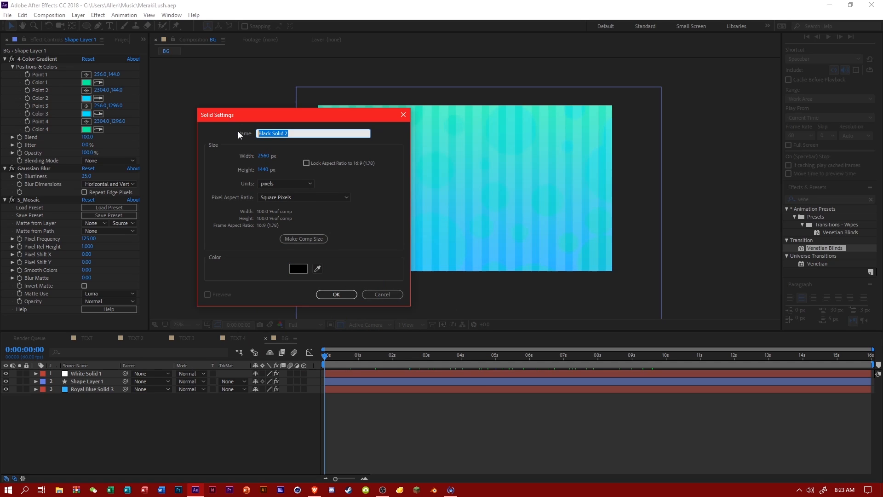
pyautogui.write('Particles')
pyautogui.press('Return')
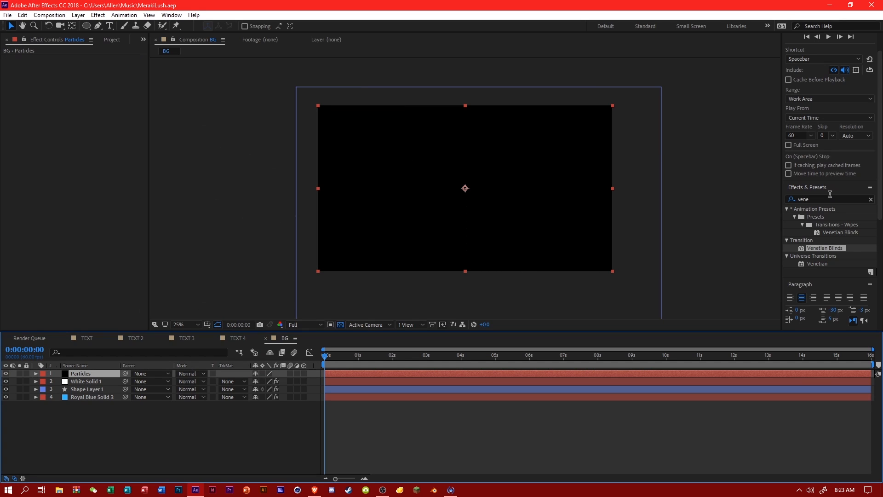
# Apply the Trapcode Particular effect to the Particles solid and open its Designer.
pyautogui.click(799, 199)
pyautogui.write('partic')
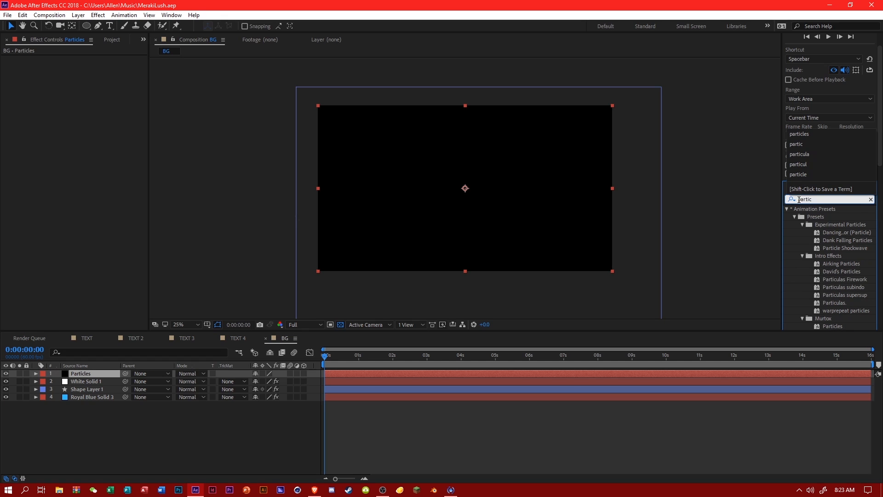
pyautogui.scroll(-10, 862, 254)
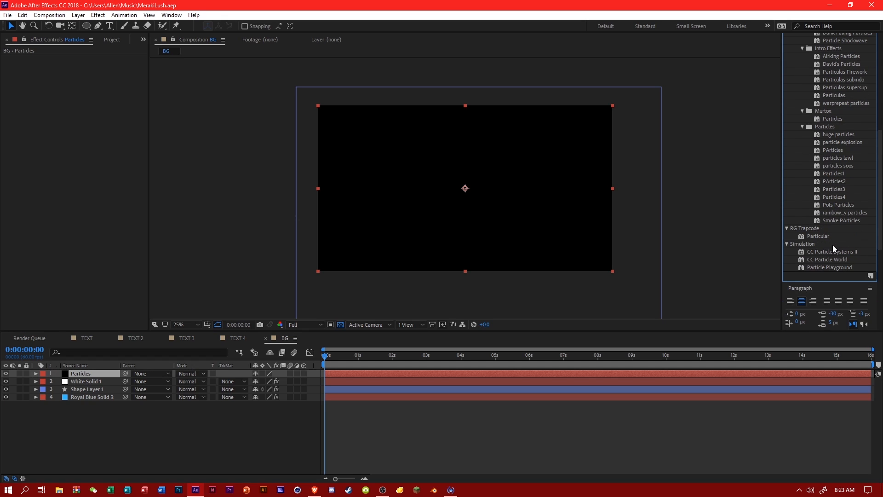
pyautogui.moveTo(818, 236); pyautogui.dragTo(105, 372)
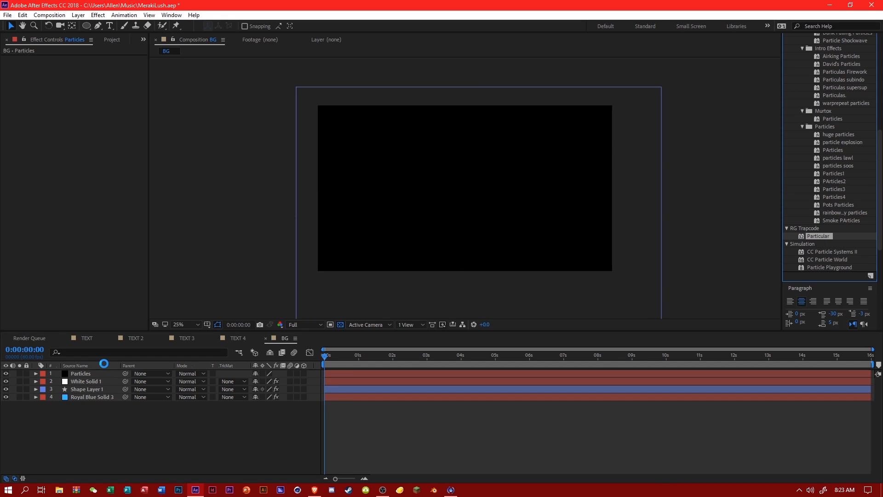
pyautogui.click(69, 89)
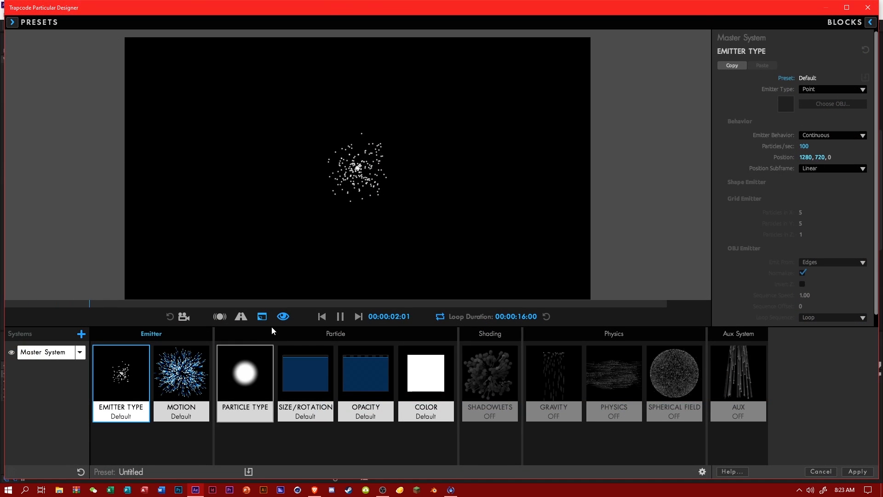
# Set the Emitter Type to Box, keeping Emitter Behavior on Continuous and Position Subframe on Linear.
pyautogui.click(822, 134)
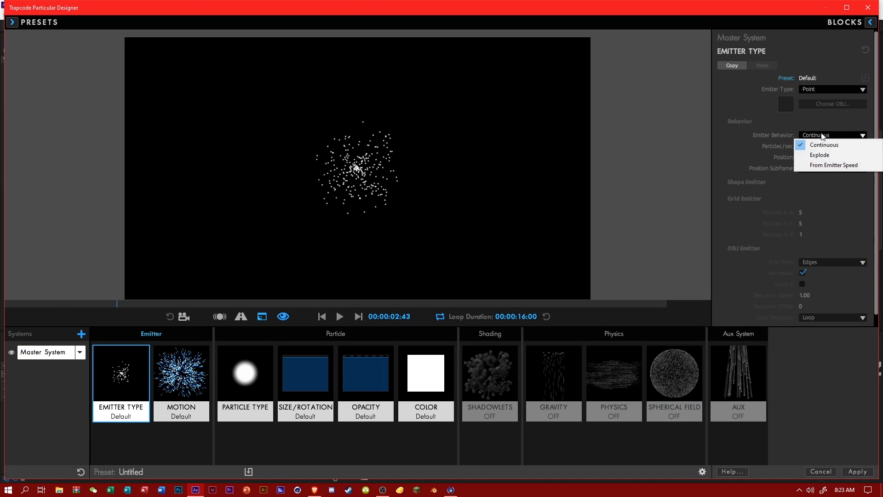
pyautogui.click(819, 144)
pyautogui.click(824, 168)
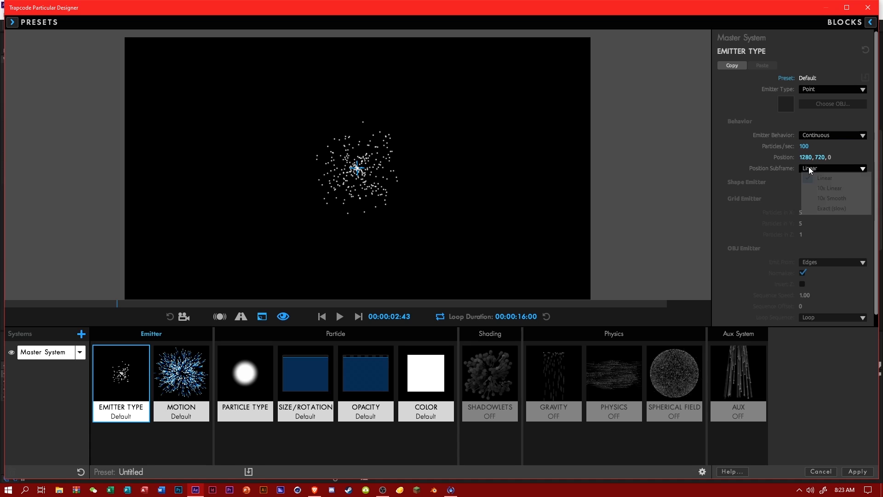
pyautogui.click(812, 176)
pyautogui.click(819, 90)
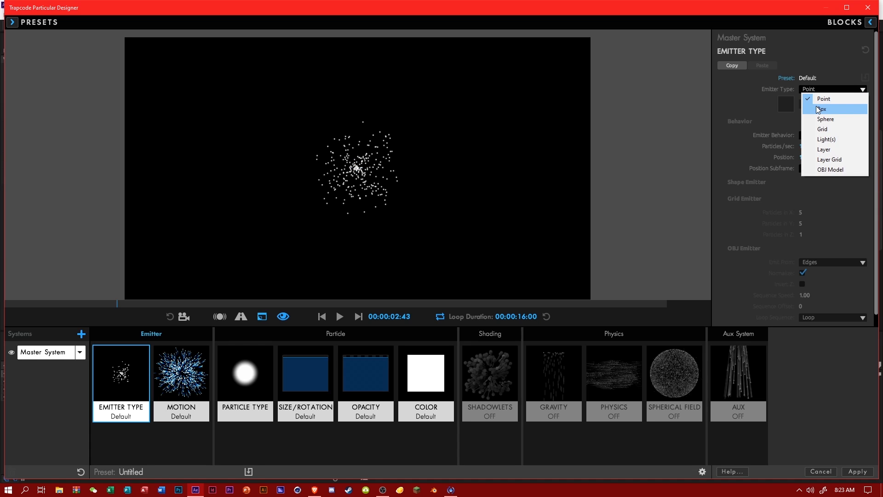
pyautogui.click(819, 109)
pyautogui.click(823, 90)
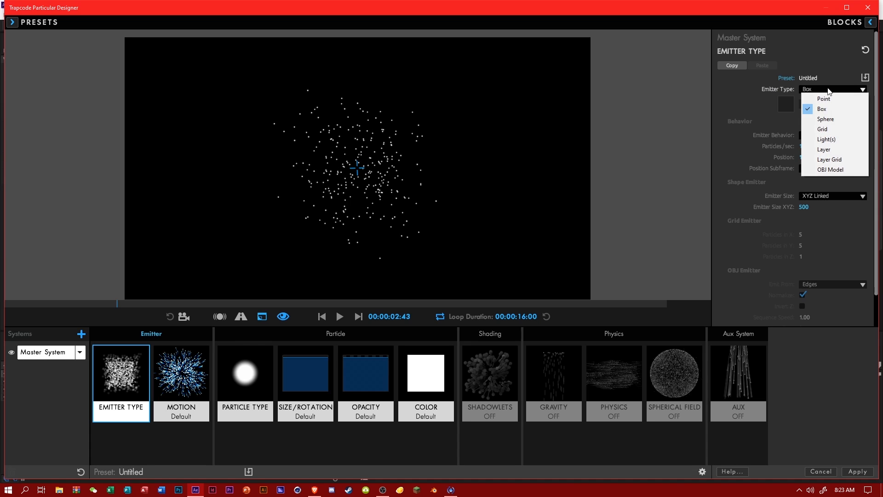
pyautogui.click(819, 107)
# Switch the Emitter Size to XYZ Individual and set its X, Y and Z sizes to 1200 each.
pyautogui.click(818, 196)
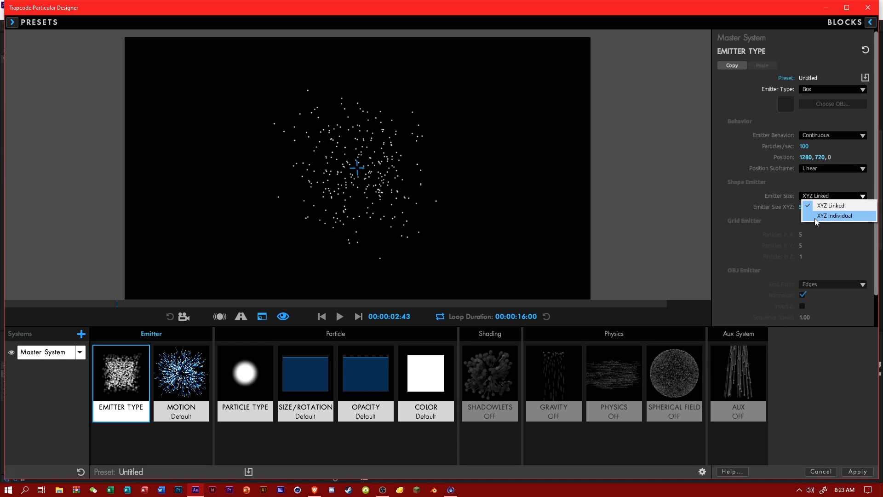
pyautogui.click(822, 215)
pyautogui.click(803, 226)
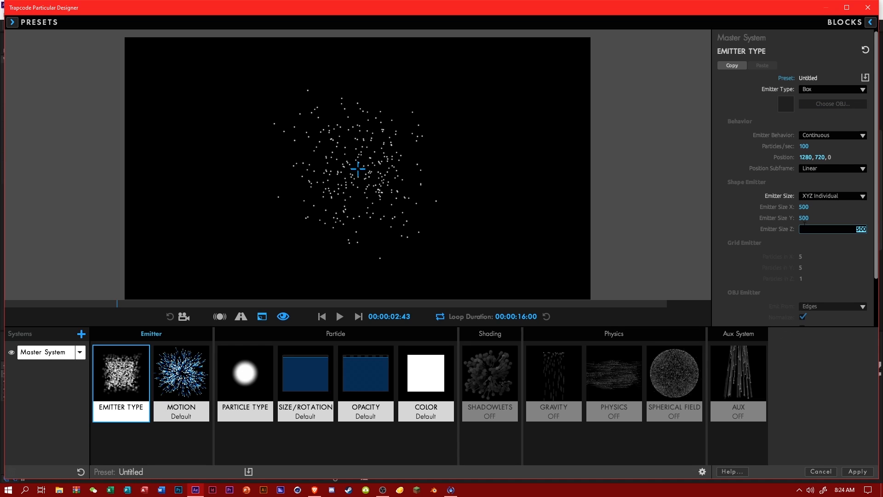
pyautogui.write('1200')
pyautogui.press('Return')
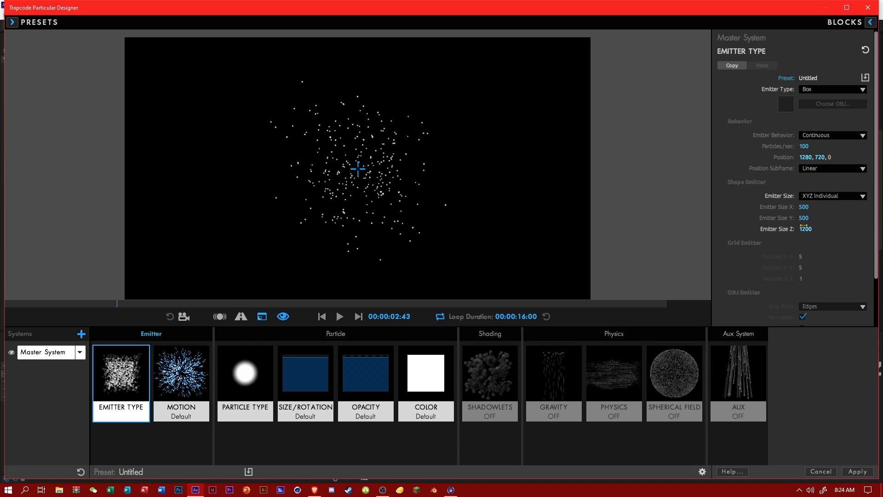
pyautogui.click(804, 219)
pyautogui.write('1200')
pyautogui.press('Return')
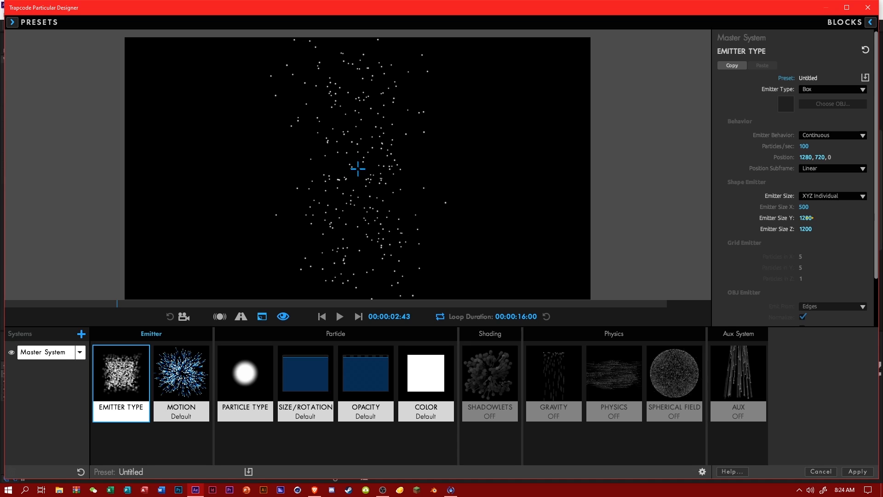
pyautogui.click(811, 209)
pyautogui.write('1200')
pyautogui.press('Return')
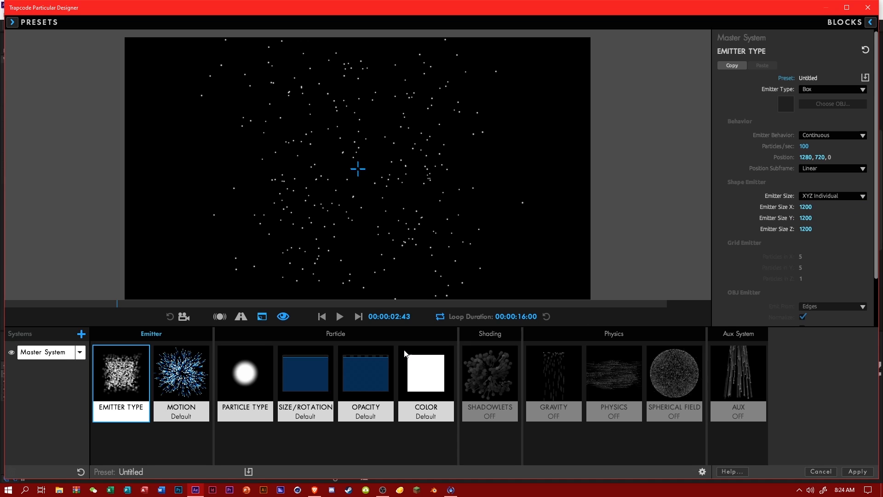
# Set the emitter motion's Direction Spread to 5% and its Velocity to 25.
pyautogui.click(181, 373)
pyautogui.click(261, 385)
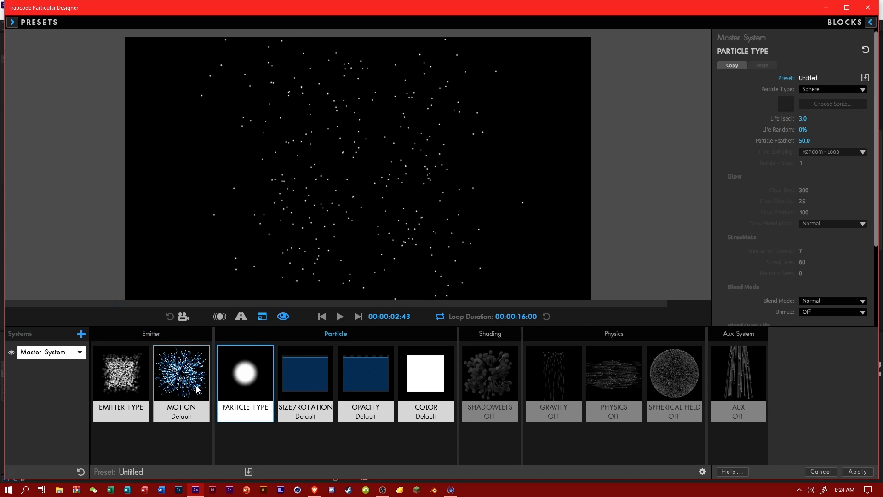
pyautogui.click(197, 389)
pyautogui.click(807, 100)
pyautogui.write('5')
pyautogui.press('Return')
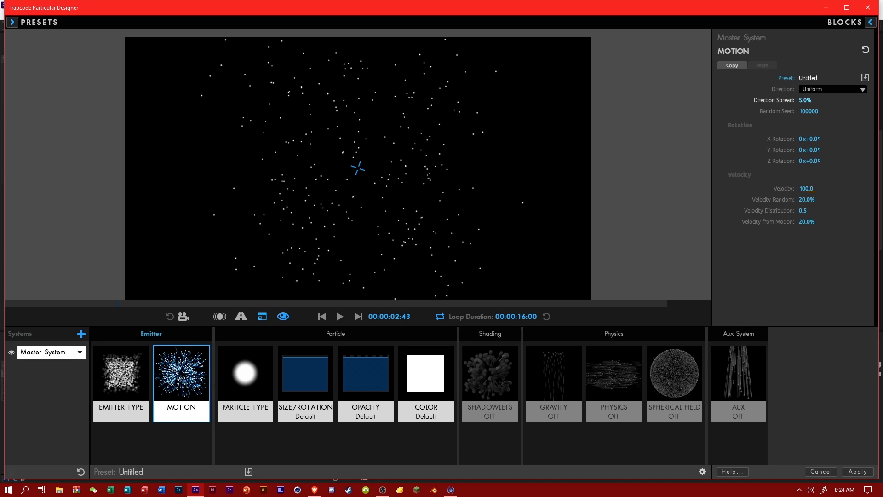
pyautogui.click(806, 188)
pyautogui.write('25')
pyautogui.click(812, 260)
# Set both Velocity Random and Velocity from Motion to 5% for the emitter's motion.
pyautogui.click(807, 200)
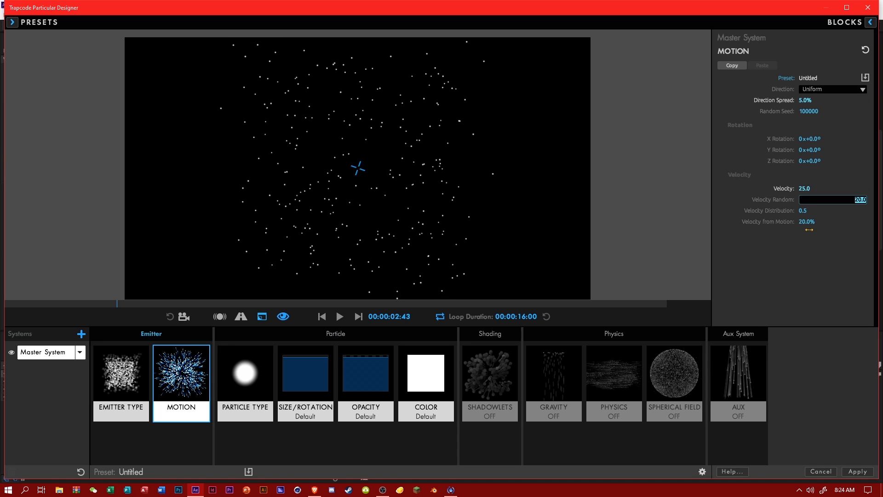
pyautogui.write('5')
pyautogui.click(813, 252)
pyautogui.click(806, 222)
pyautogui.write('5')
pyautogui.click(814, 252)
# Change the Particle Type to Glow Sphere (No DOF).
pyautogui.click(254, 373)
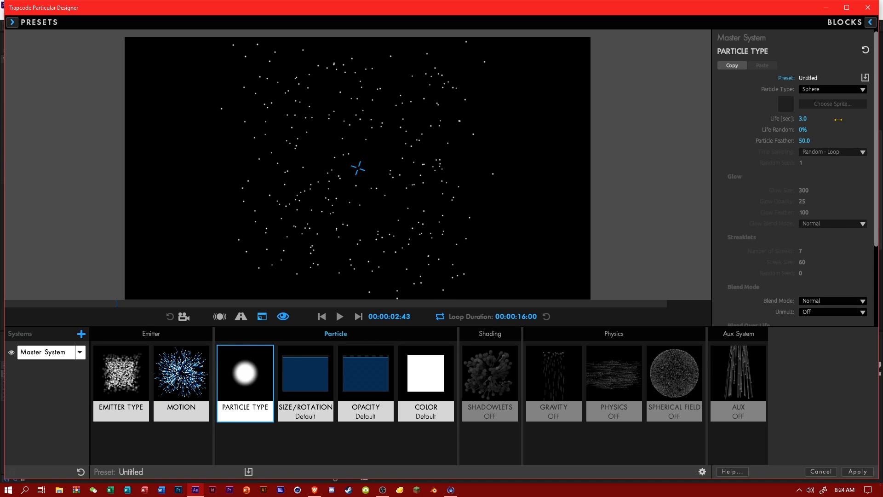
pyautogui.click(824, 90)
pyautogui.click(816, 110)
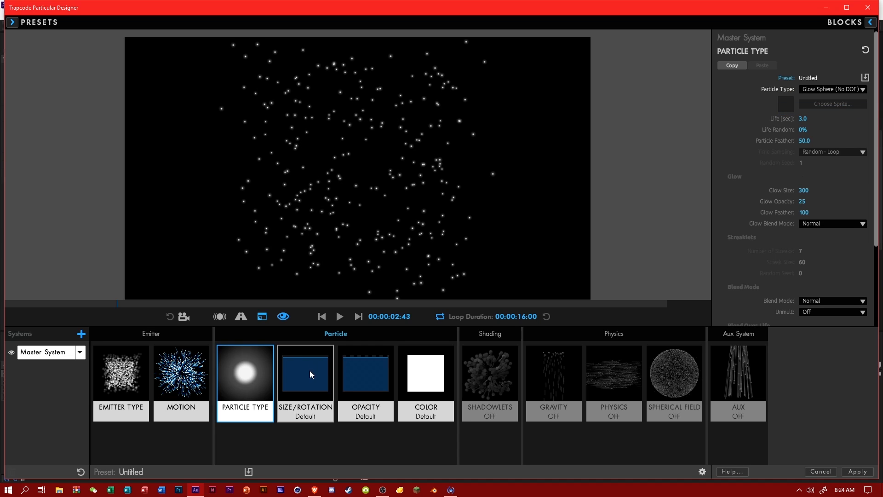
# Try a particle Size of 55 and reduce it to 45.
pyautogui.click(312, 375)
pyautogui.click(804, 106)
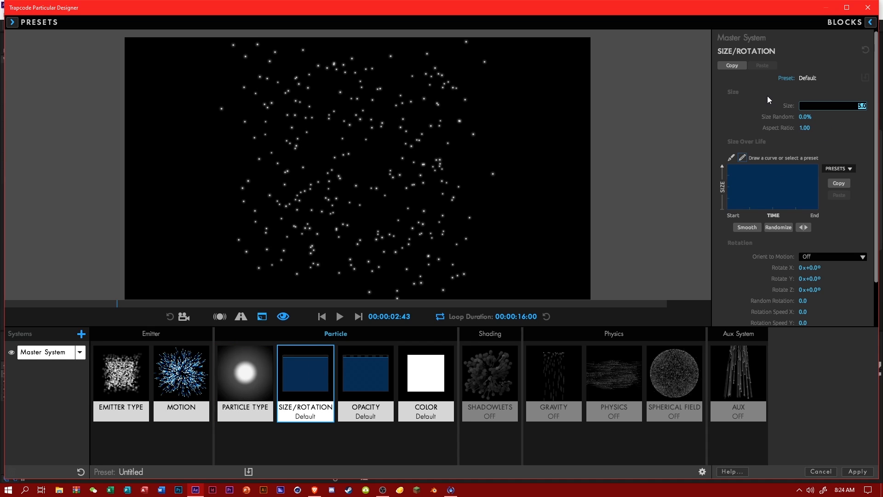
pyautogui.write('55')
pyautogui.press('Return')
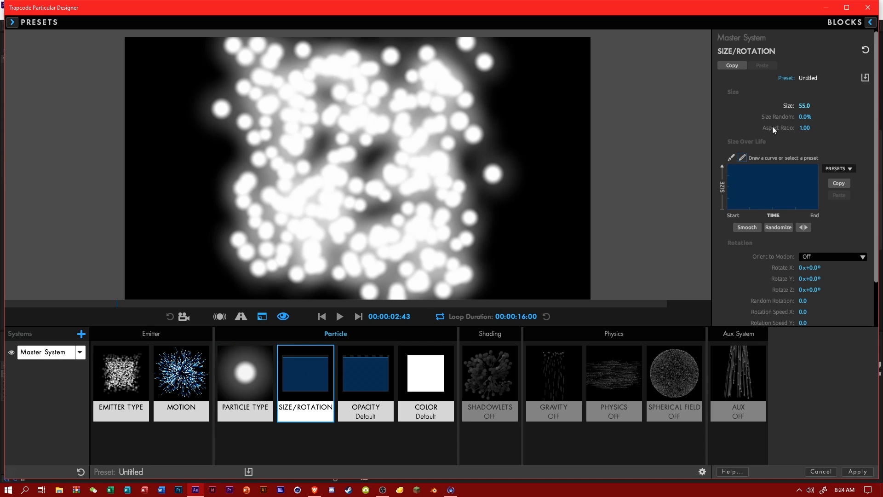
pyautogui.click(806, 107)
pyautogui.write('45')
pyautogui.press('Return')
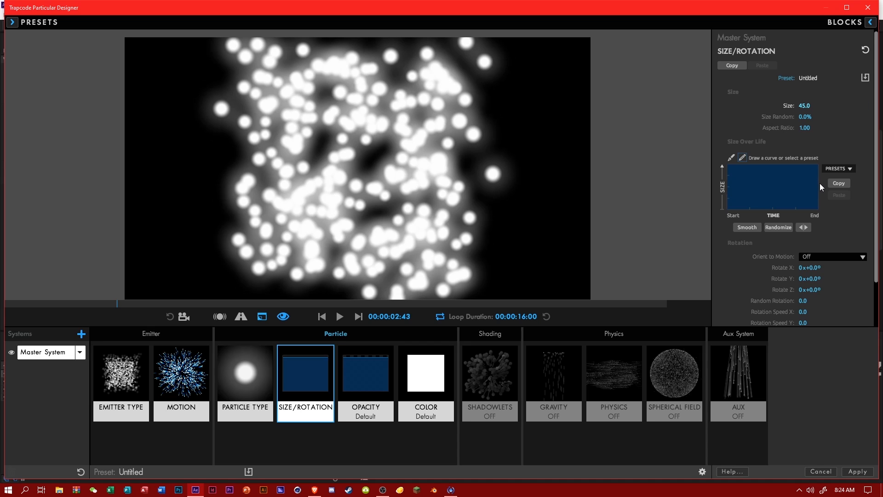
# Apply a preset curve to Size Over Life that grows, holds and shrinks the particles.
pyautogui.click(834, 167)
pyautogui.click(845, 207)
# Set the particles' Opacity Random to 45% and apply a fade-in, fade-out preset curve to Opacity Over Life.
pyautogui.click(383, 383)
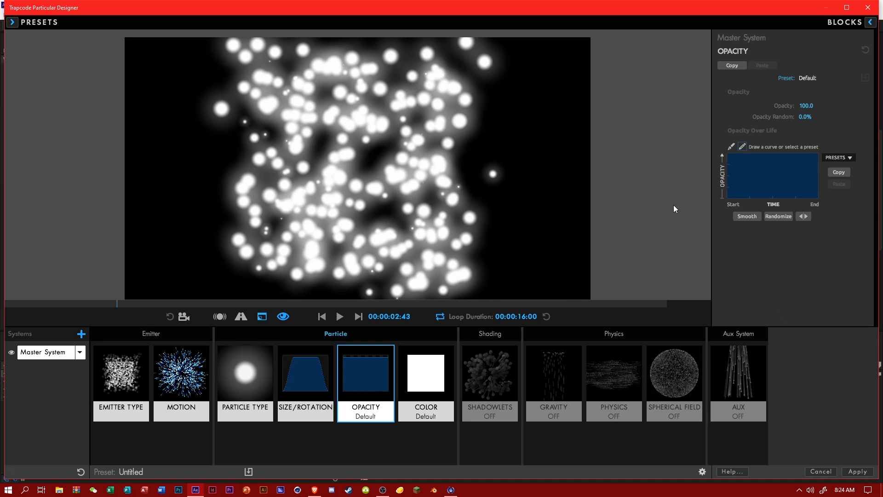
pyautogui.click(804, 105)
pyautogui.click(805, 118)
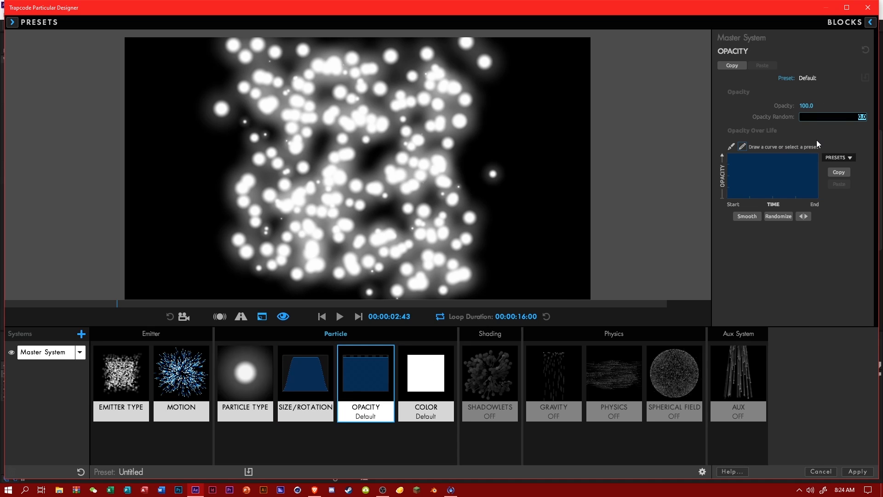
pyautogui.write('45')
pyautogui.press('Return')
pyautogui.click(839, 157)
pyautogui.click(844, 196)
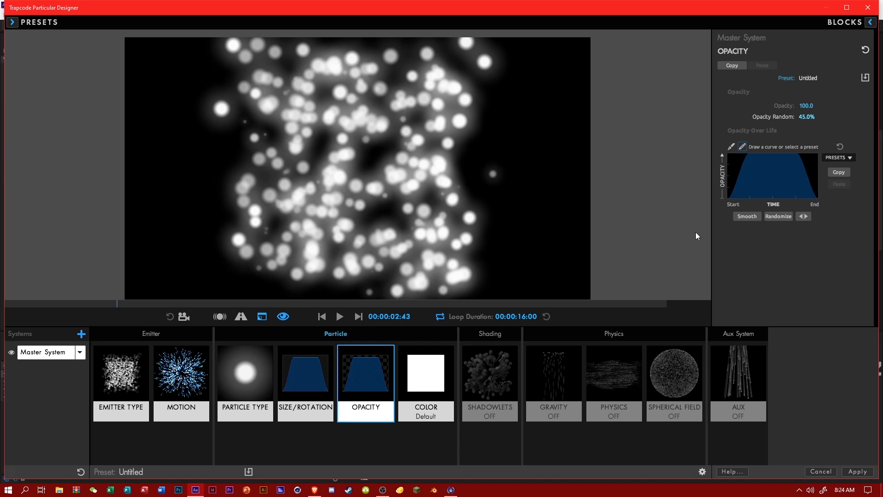
# Set both Emitter Size X and Emitter Size Y of the box emitter to 6000.
pyautogui.click(131, 381)
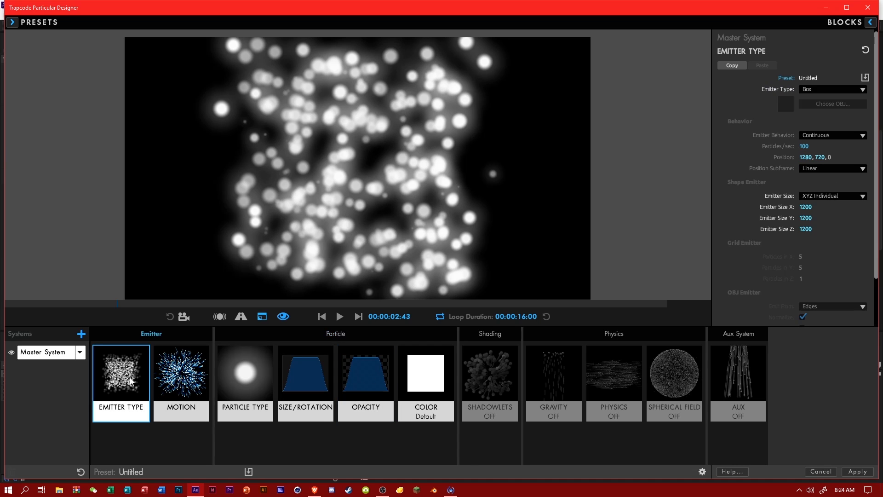
pyautogui.click(805, 207)
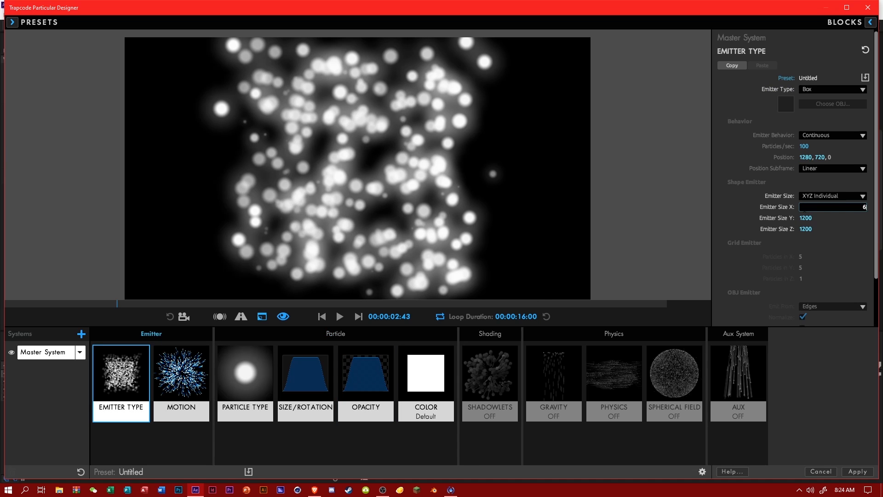
pyautogui.write('6000')
pyautogui.press('Return')
pyautogui.click(806, 218)
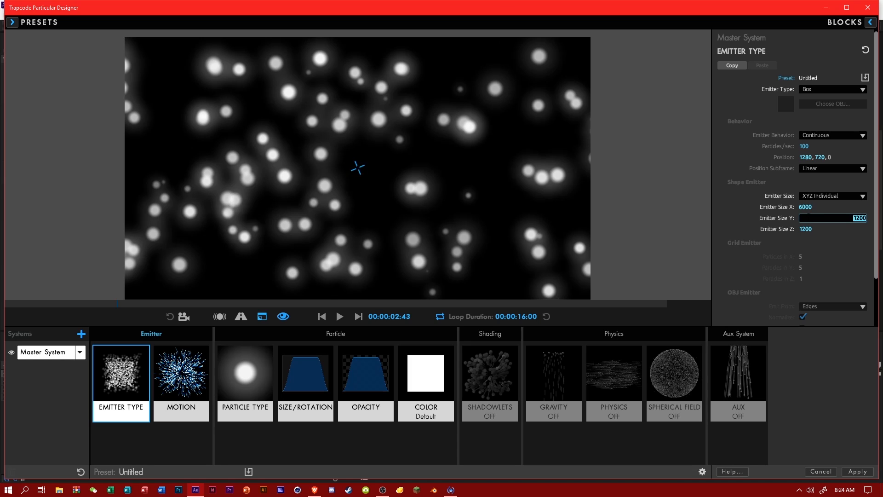
pyautogui.write('600')
pyautogui.press('Return')
pyautogui.click(805, 217)
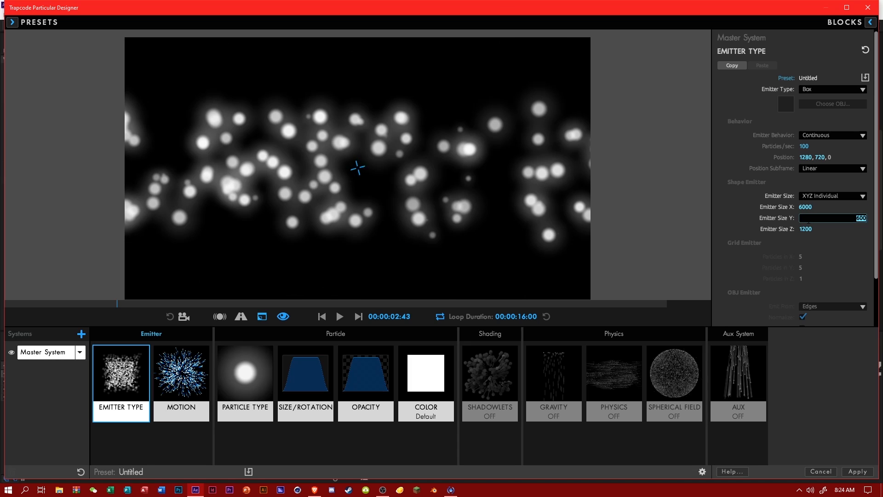
pyautogui.write('6000')
pyautogui.press('Return')
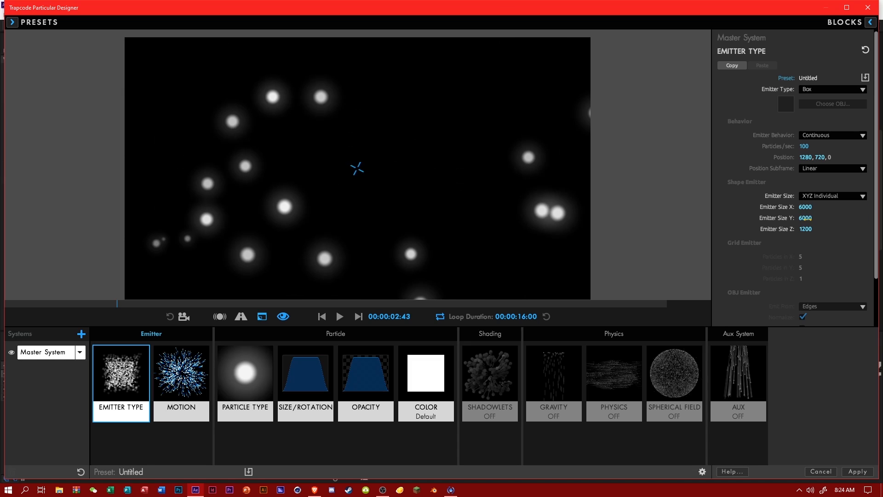
# Set Emitter Size Z to 6000 and apply the designer settings to the Particles layer.
pyautogui.click(805, 228)
pyautogui.write('60')
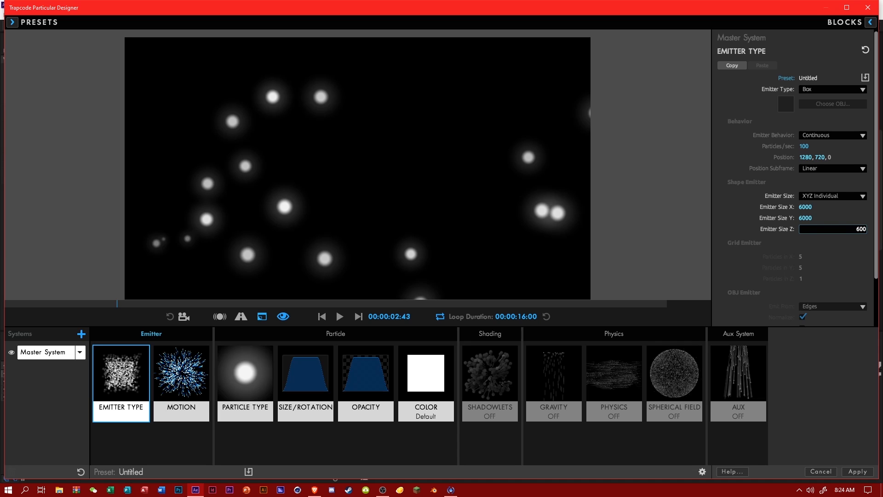
pyautogui.write('00')
pyautogui.press('Return')
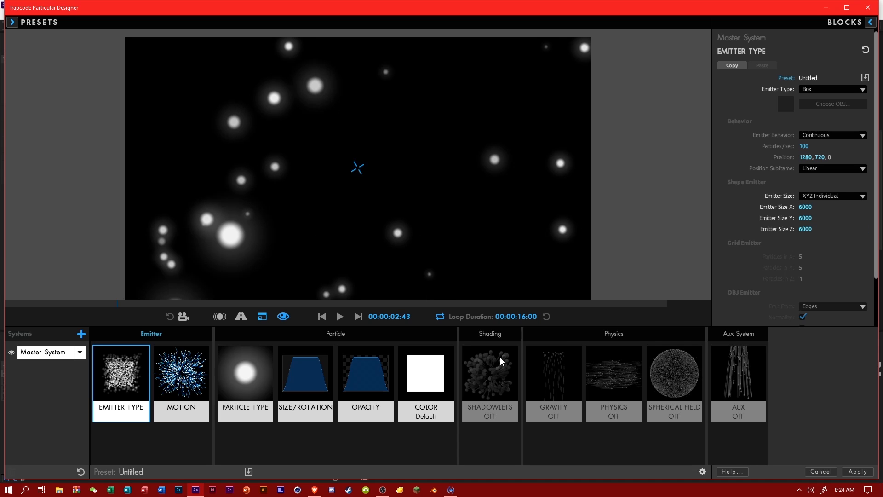
pyautogui.click(856, 471)
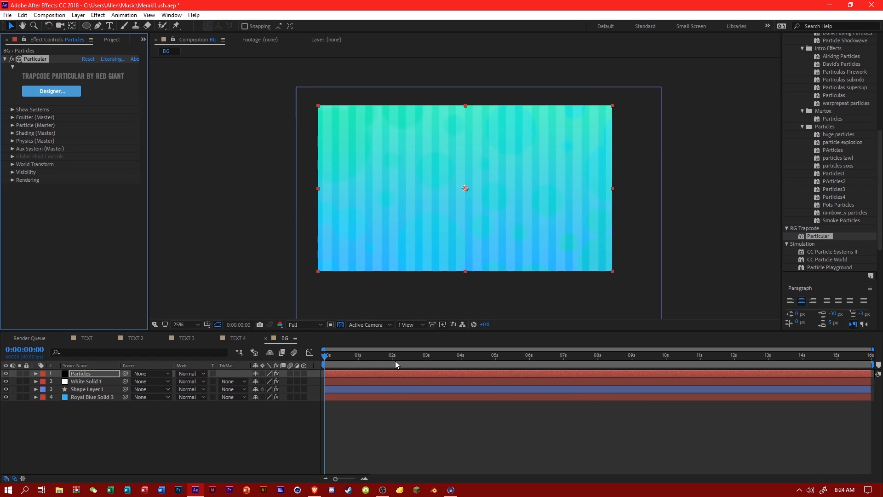
# Preview the particles by moving the playhead to 0:00:08:26, and save the project.
pyautogui.moveTo(395, 361); pyautogui.dragTo(613, 364)
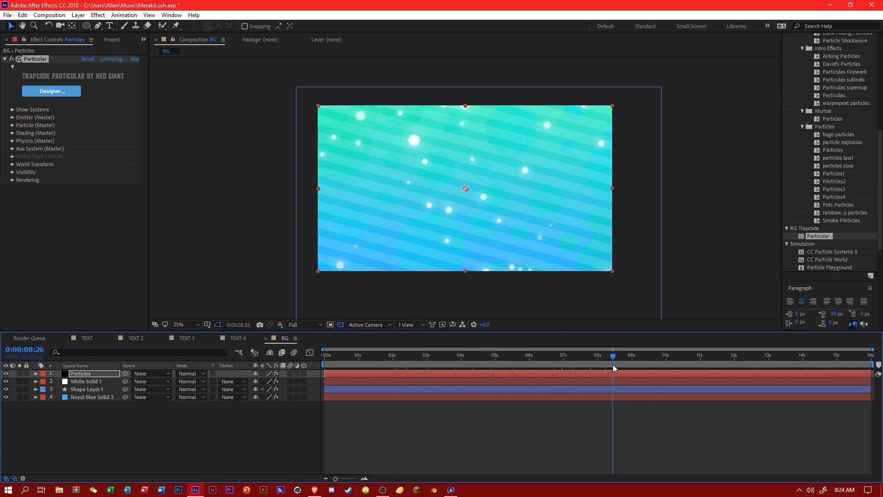
pyautogui.hotkey('ctrl', 's')
# Reopen the Particular Designer for the Particles layer and try a Gravity of 50.
pyautogui.click(60, 89)
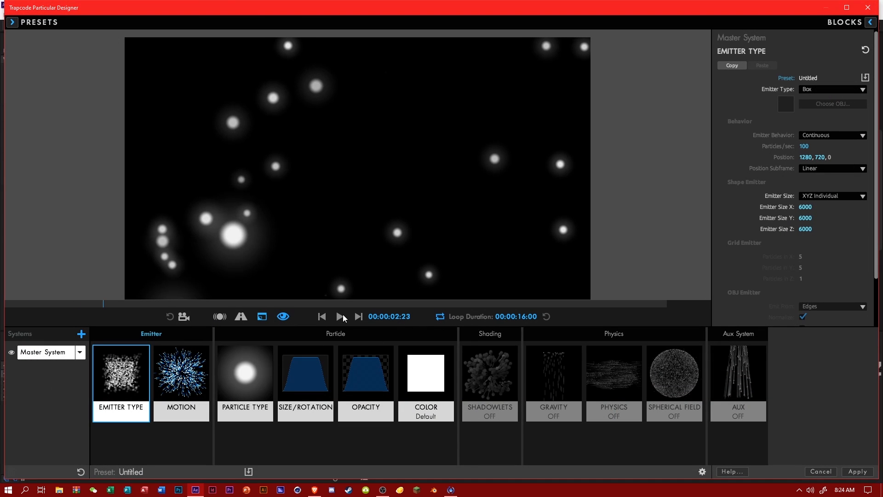
pyautogui.click(426, 381)
pyautogui.click(494, 385)
pyautogui.click(577, 390)
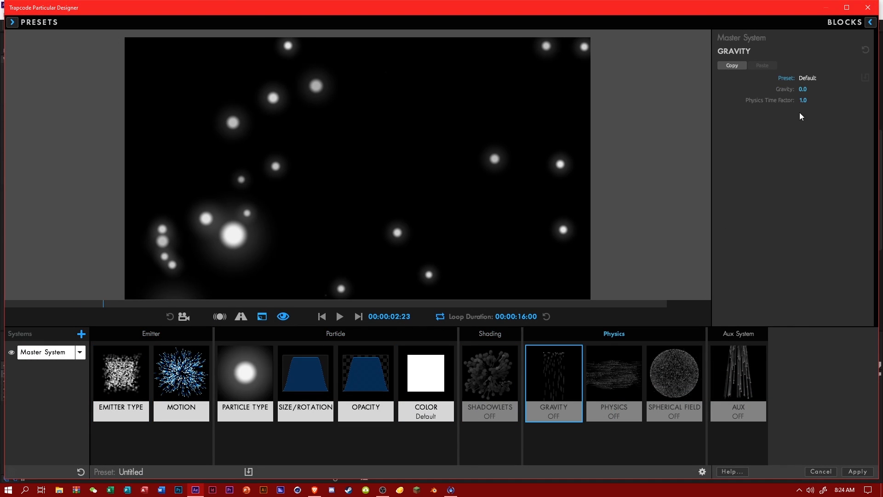
pyautogui.click(801, 90)
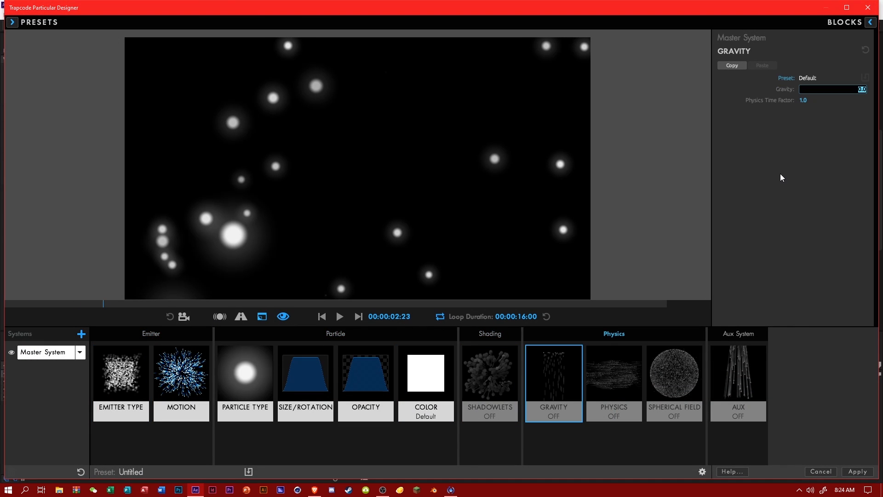
pyautogui.press('Return')
# Reverse the direction of the particles' fall by setting Gravity to -50.
pyautogui.click(626, 377)
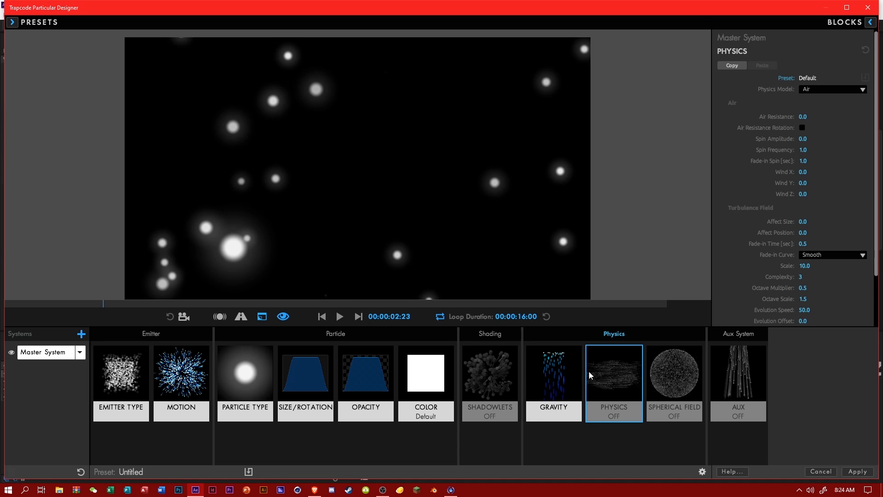
pyautogui.click(554, 379)
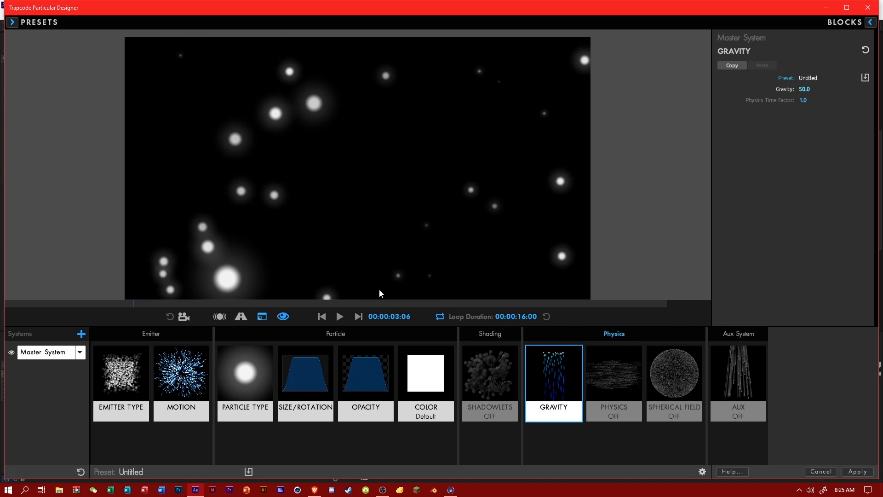
pyautogui.click(805, 89)
pyautogui.write('-50')
pyautogui.press('Return')
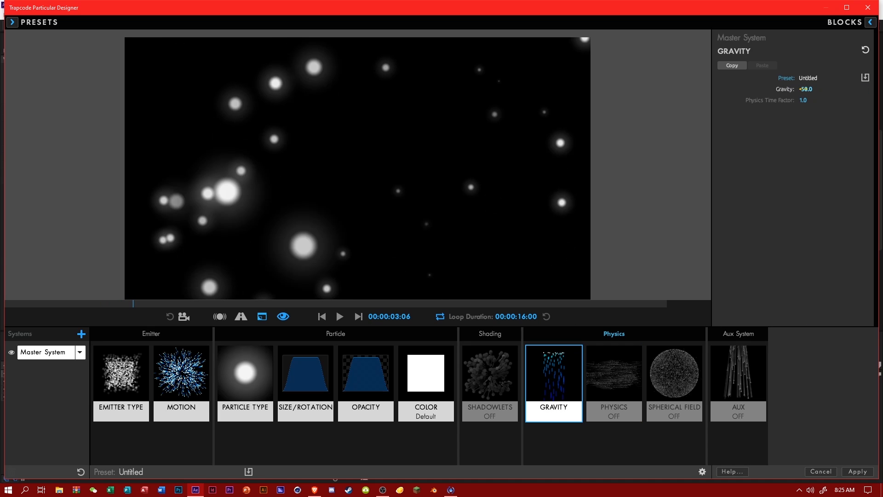
# Try a Wind Z of 6000 in the Air physics settings and play the particle preview.
pyautogui.click(600, 357)
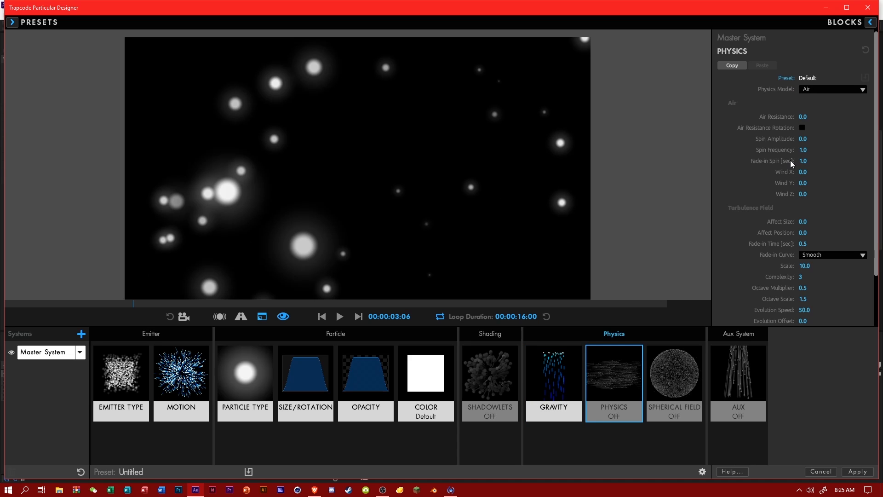
pyautogui.scroll(-1, 774, 195)
pyautogui.moveTo(802, 185)
pyautogui.mouseDown()
pyautogui.moveTo(879, 185)
pyautogui.moveTo(805, 188)
pyautogui.mouseUp()
pyautogui.click(805, 187)
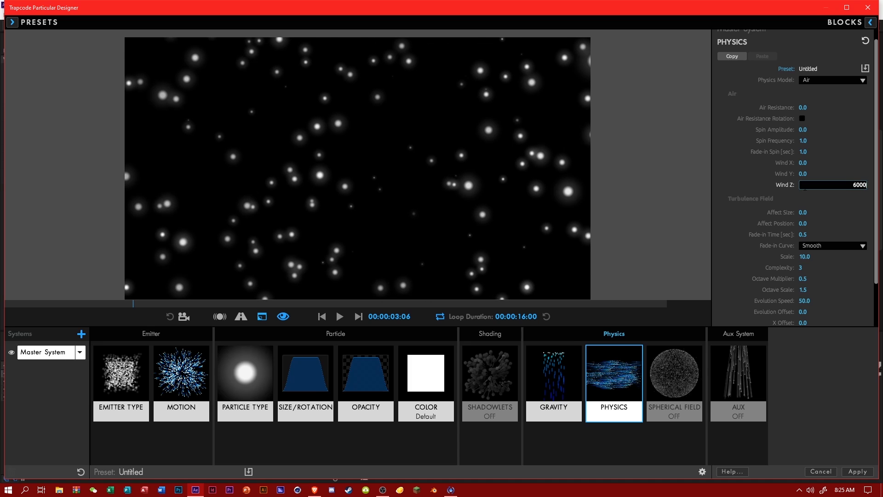
pyautogui.write('6000')
pyautogui.press('Return')
pyautogui.click(341, 316)
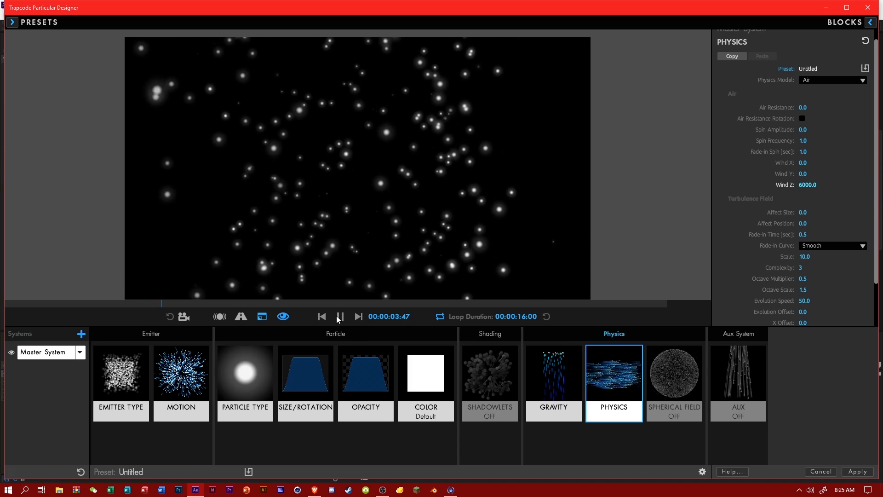
# Try a Wind Z of 2000 and play the particle preview.
pyautogui.click(807, 186)
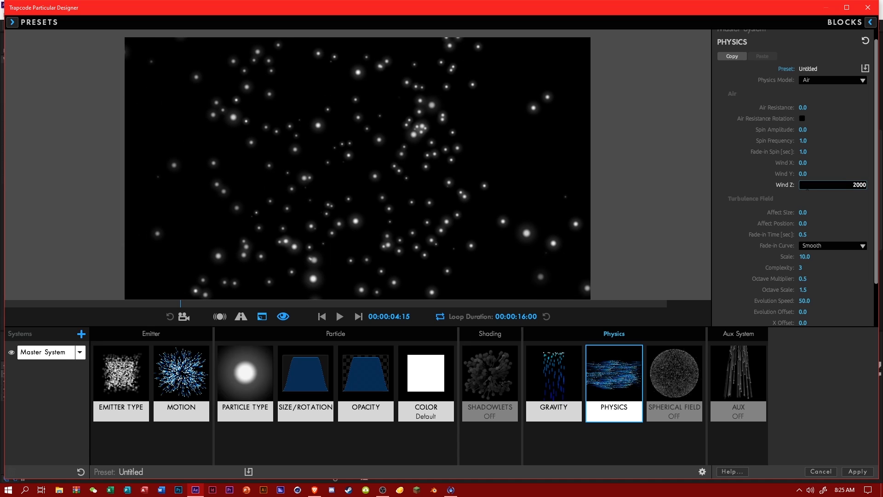
pyautogui.press('Return')
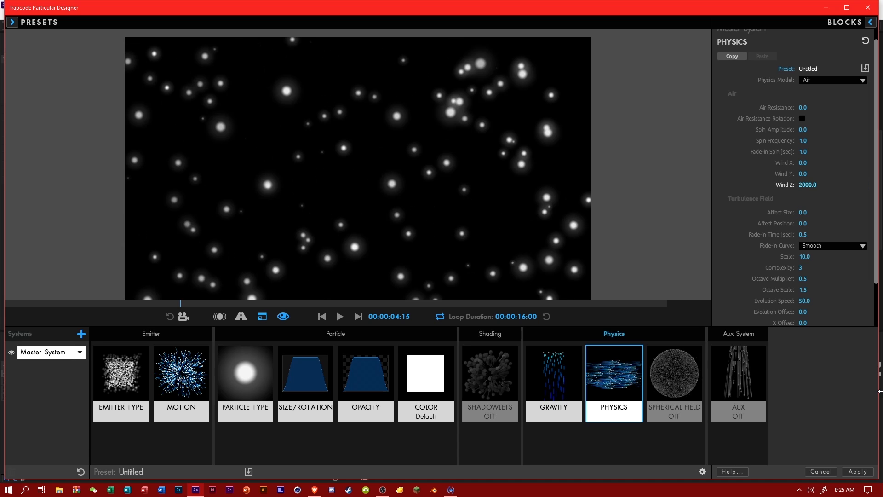
pyautogui.click(343, 317)
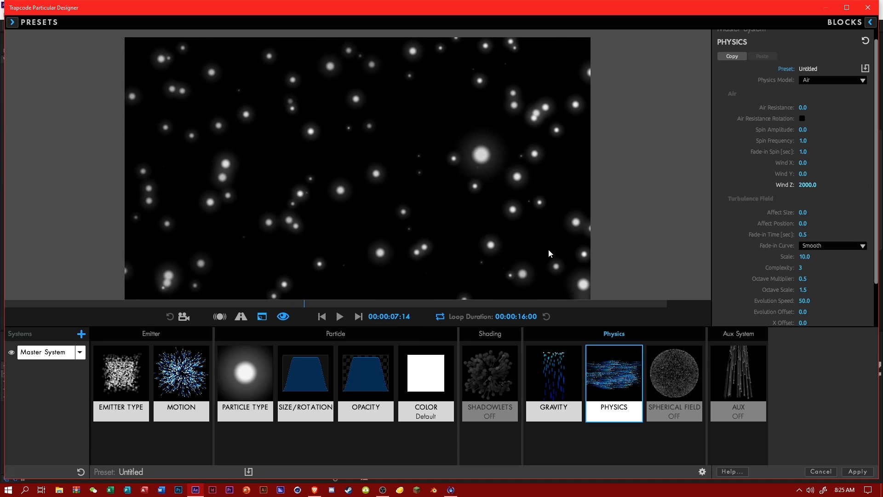
# Set Wind Z to 1000 and check the motion by playing and pausing the particle preview.
pyautogui.click(804, 184)
pyautogui.write('1000')
pyautogui.press('Return')
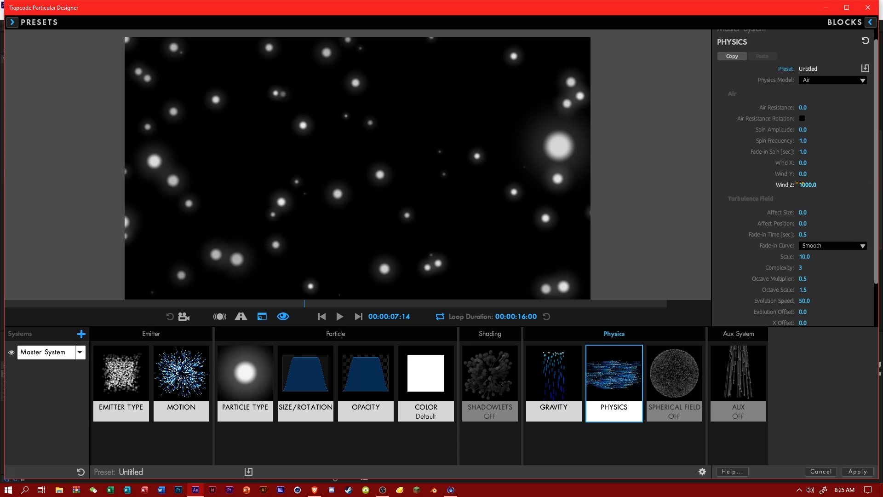
pyautogui.click(340, 317)
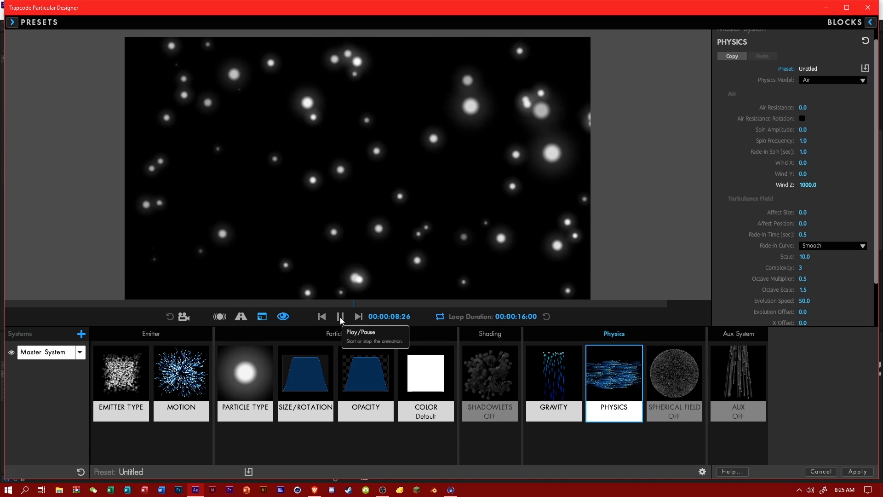
pyautogui.click(340, 316)
# Set the particle color to Over Life and apply the white-to-cyan-to-blue gradient preset.
pyautogui.click(426, 377)
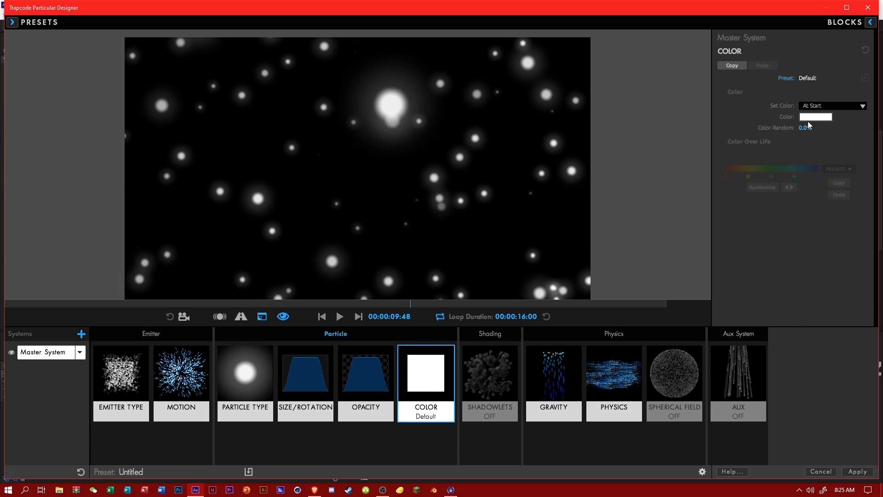
pyautogui.click(815, 107)
pyautogui.click(813, 122)
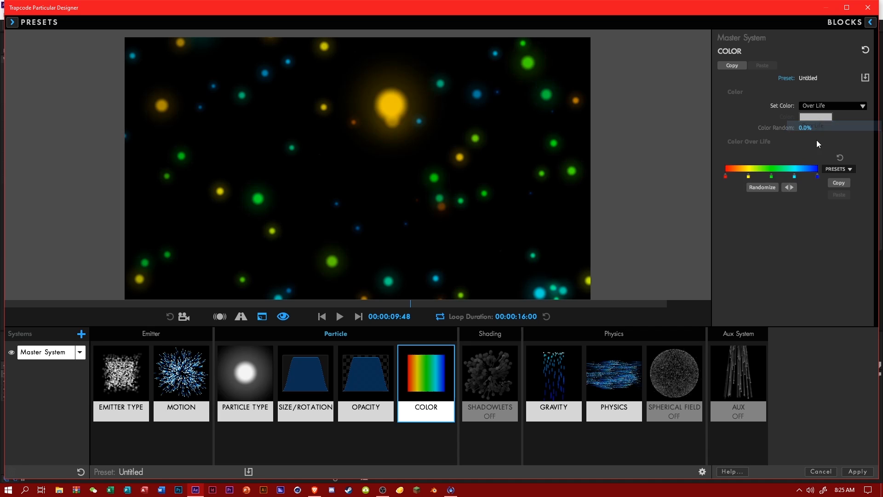
pyautogui.click(836, 169)
pyautogui.click(839, 199)
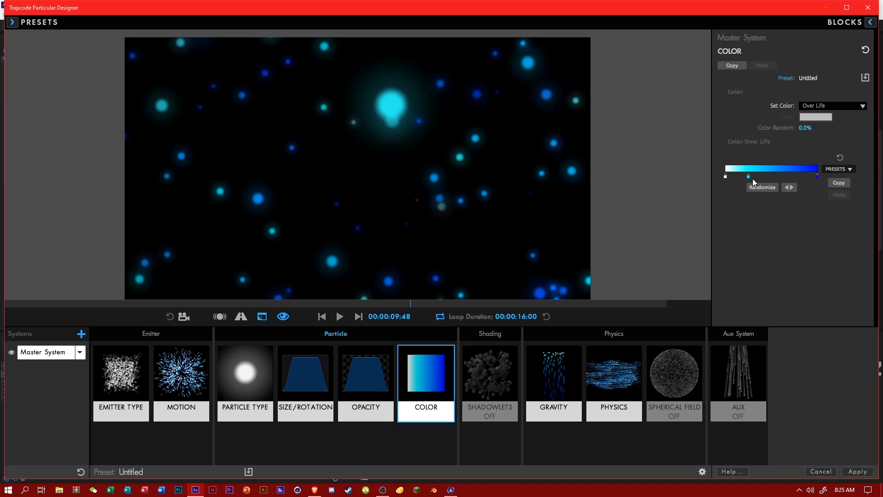
# Change the end color of the Color Over Life gradient to teal green and apply the designer settings.
pyautogui.doubleClick(818, 176)
pyautogui.moveTo(497, 184); pyautogui.dragTo(481, 181)
pyautogui.click(358, 308)
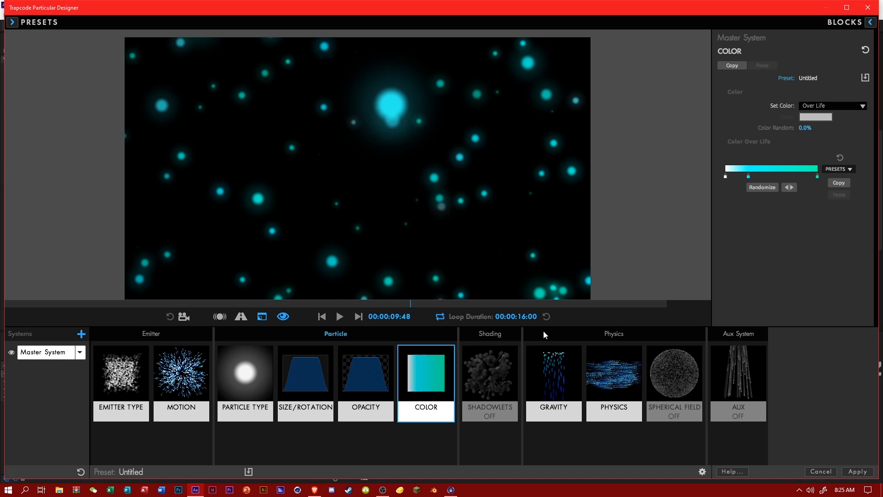
pyautogui.click(849, 470)
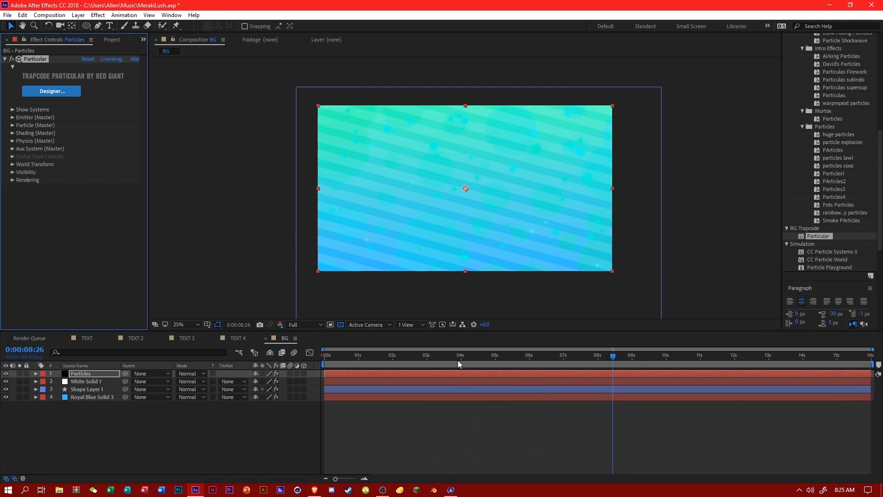
# Preview the particles up to 0:00:10:52, add a Drop Shadow layer style to the Particles layer and expand its settings.
pyautogui.moveTo(500, 363); pyautogui.dragTo(585, 363)
pyautogui.moveTo(639, 361); pyautogui.dragTo(696, 361)
pyautogui.press('.')
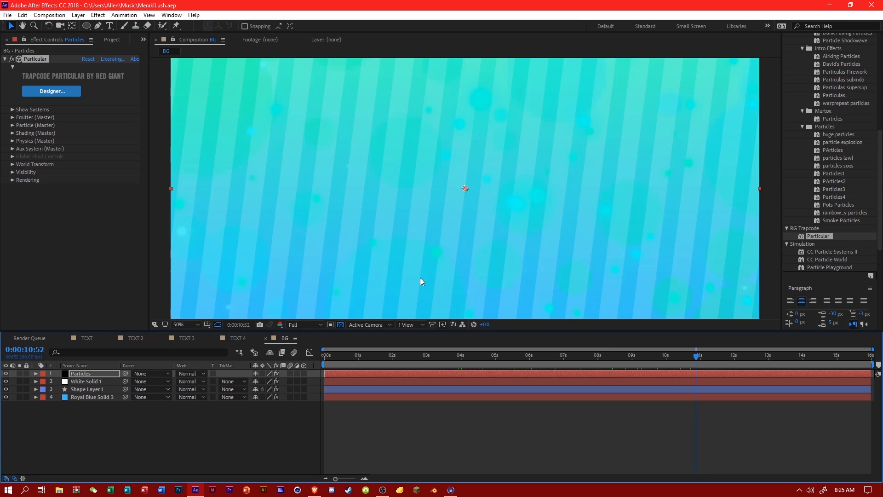
pyautogui.rightClick(90, 371)
pyautogui.moveTo(207, 218)
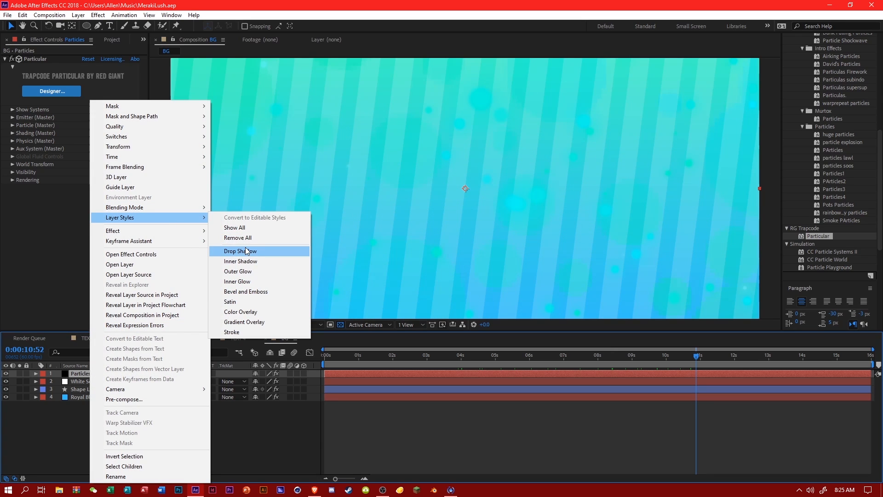
pyautogui.click(288, 250)
pyautogui.click(52, 412)
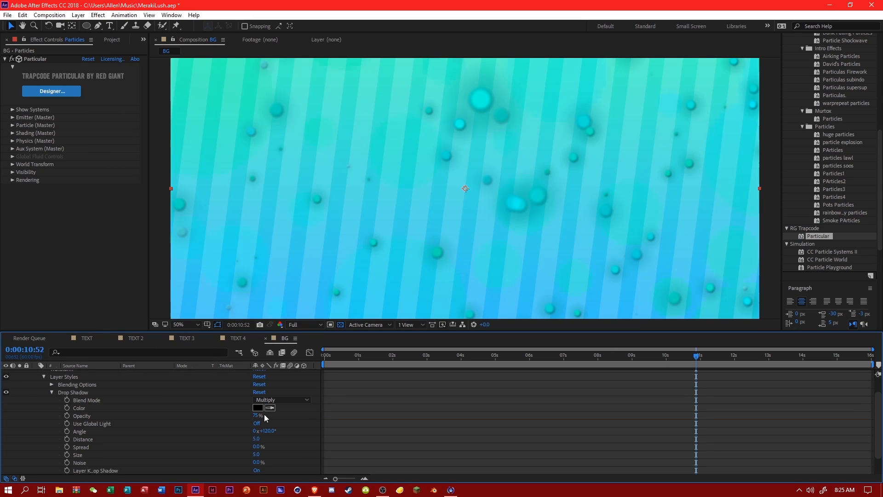
# Set the Particles layer's Drop Shadow to 45% opacity, a distance of 12 and a size of 8.
pyautogui.click(257, 415)
pyautogui.write('45')
pyautogui.press('Return')
pyautogui.click(262, 439)
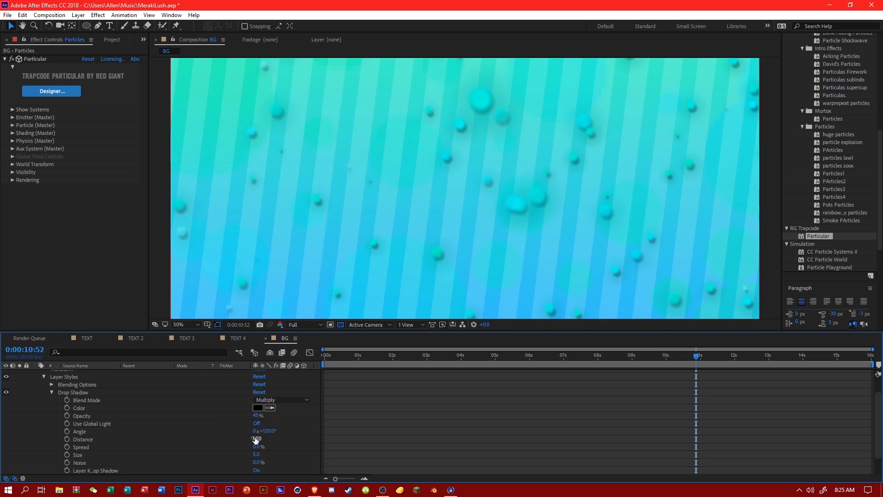
pyautogui.click(258, 439)
pyautogui.click(259, 454)
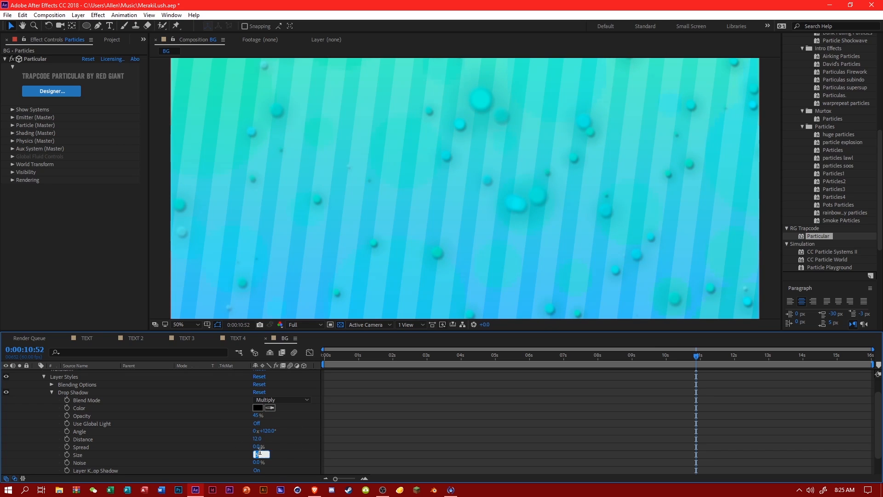
pyautogui.write('8')
# Reduce the Drop Shadow opacity to 25% and return the playhead to 0:00:00:00.
pyautogui.click(256, 415)
pyautogui.write('25')
pyautogui.press('Return')
pyautogui.scroll(-1, 368, 408)
pyautogui.press(',')
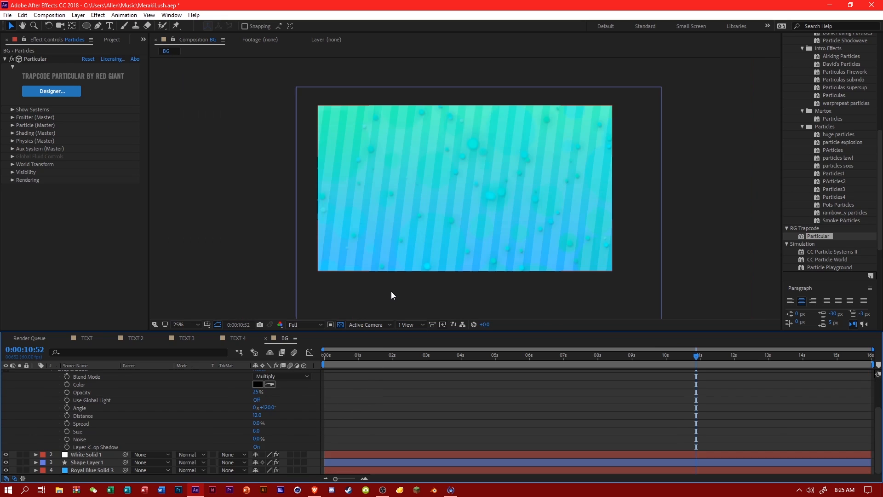
pyautogui.moveTo(357, 355); pyautogui.dragTo(263, 351)
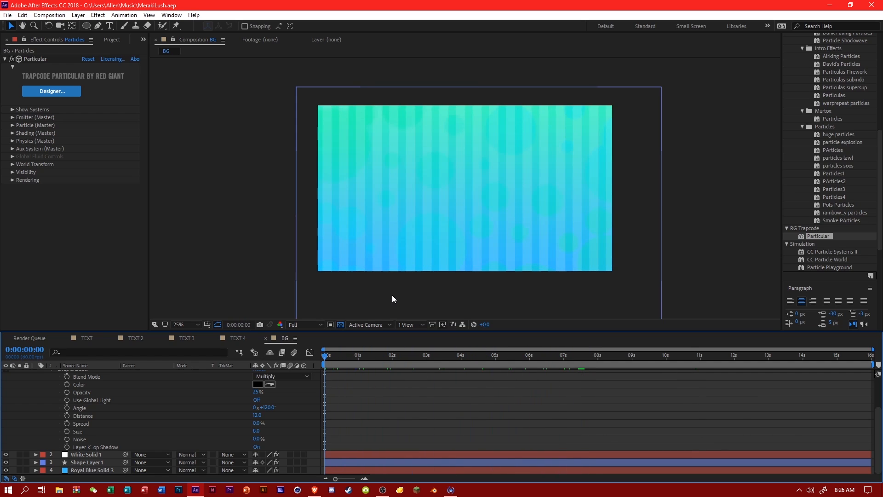
# Create a black 2560 x 1440 px solid named White Particles in the BG composition.
pyautogui.scroll(3, 134, 375)
pyautogui.rightClick(155, 400)
pyautogui.moveTo(187, 300)
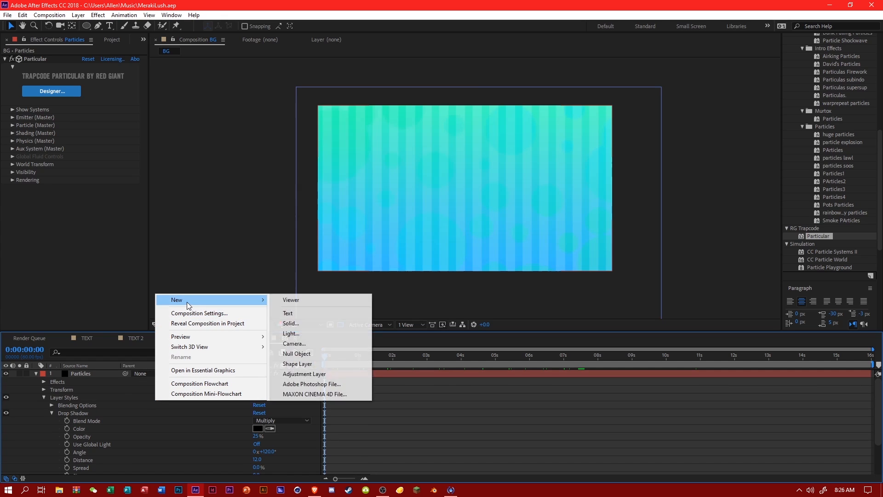
pyautogui.click(284, 322)
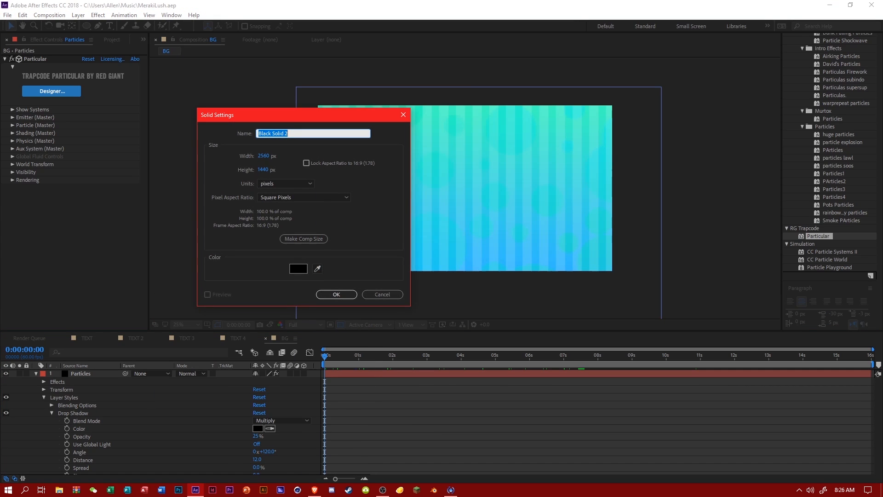
pyautogui.write('White Particles')
pyautogui.press('Return')
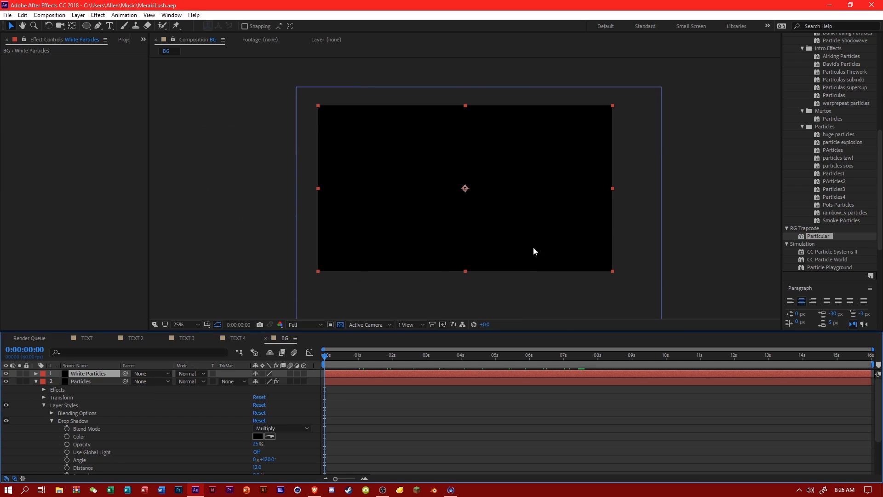
# Apply Particular to the White Particles layer and set its particle type to Glow Sphere (No DOF) in the Designer.
pyautogui.moveTo(823, 236); pyautogui.dragTo(106, 375)
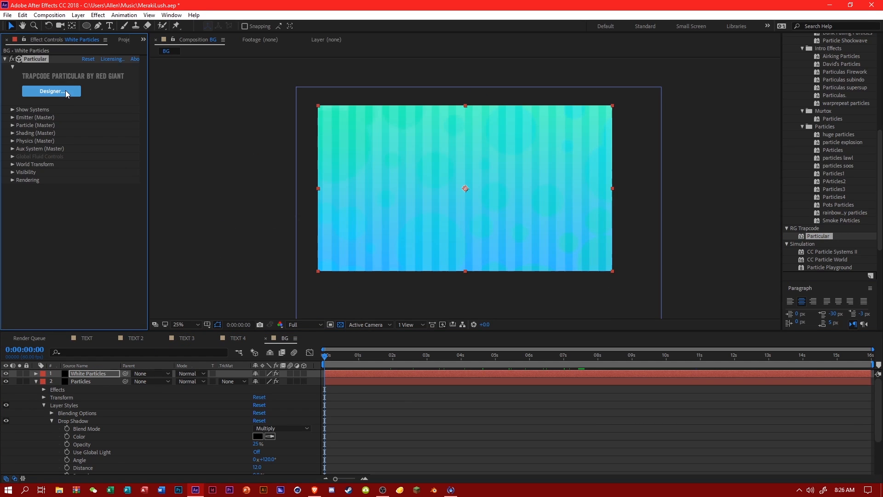
pyautogui.click(66, 94)
pyautogui.click(245, 378)
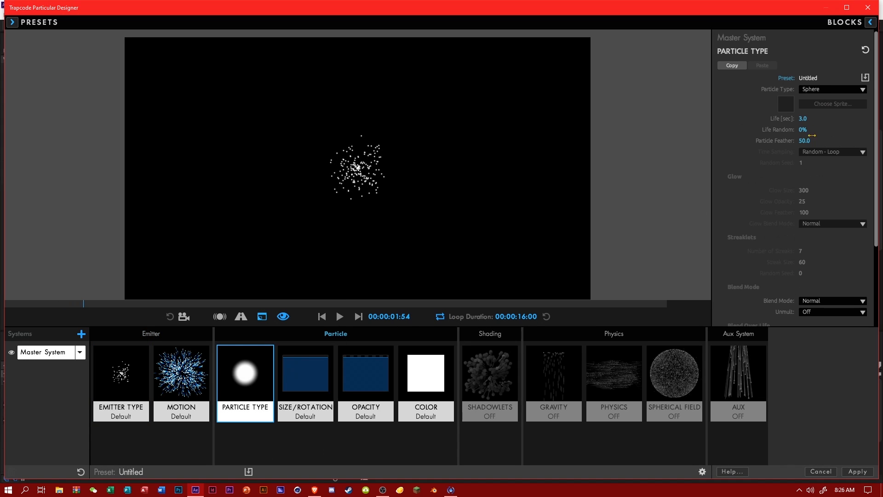
pyautogui.click(823, 89)
pyautogui.click(818, 112)
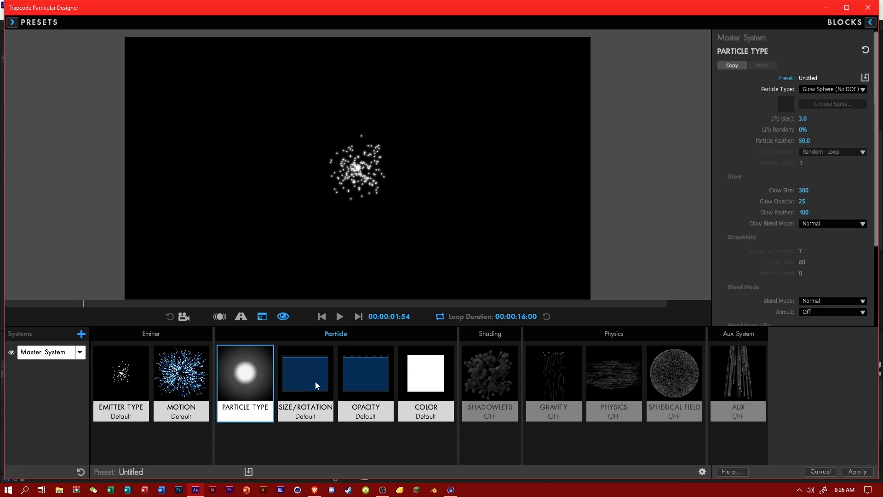
# Apply the ramp-up, hold and ramp-down preset to Size Over Life and set the particle size to 65.
pyautogui.click(316, 385)
pyautogui.click(835, 168)
pyautogui.click(846, 198)
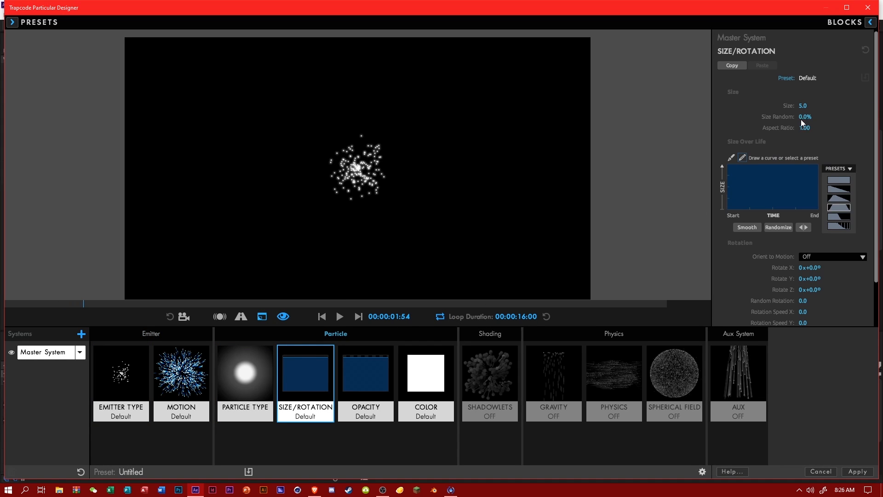
pyautogui.click(803, 106)
pyautogui.write('100')
pyautogui.press('Return')
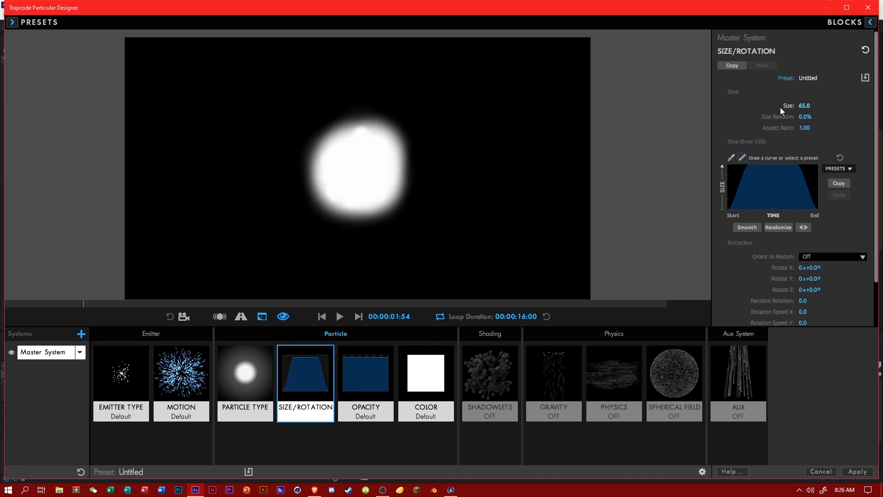
# Apply the ramp-up, hold and ramp-down preset to Opacity Over Life and set Opacity Random to 25%.
pyautogui.click(386, 360)
pyautogui.click(838, 158)
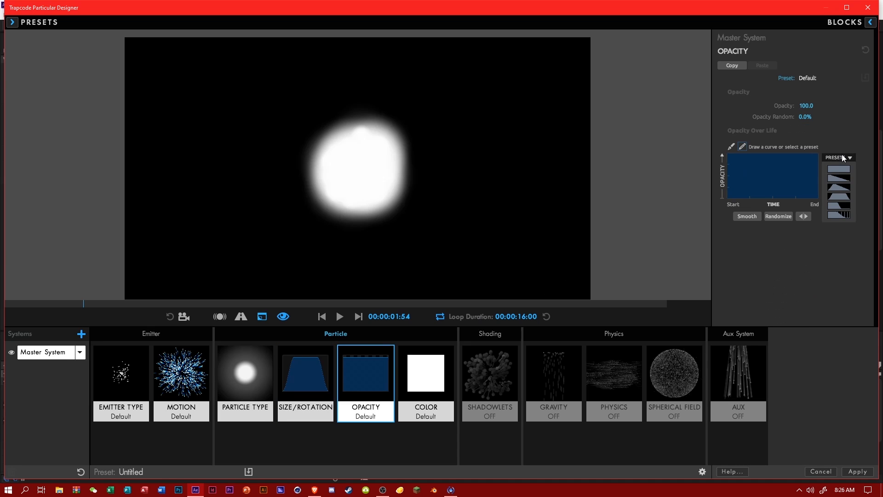
pyautogui.click(843, 198)
pyautogui.click(805, 105)
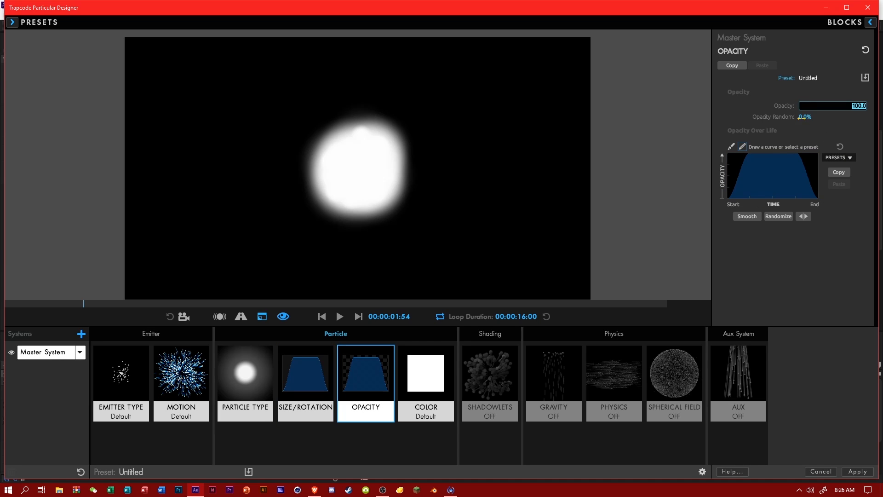
pyautogui.click(805, 116)
pyautogui.write('25')
pyautogui.press('Return')
# Change the emitter type to Box and set its emitter size mode to XYZ Individual.
pyautogui.click(138, 373)
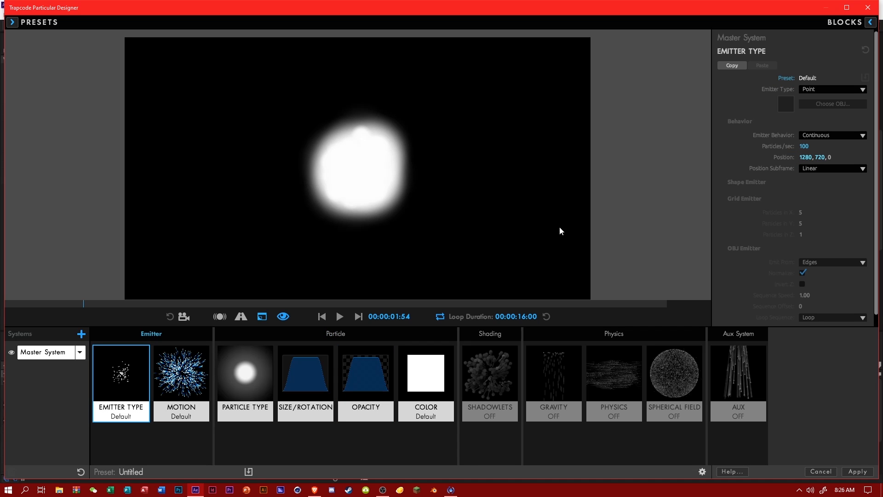
pyautogui.click(810, 135)
pyautogui.click(810, 89)
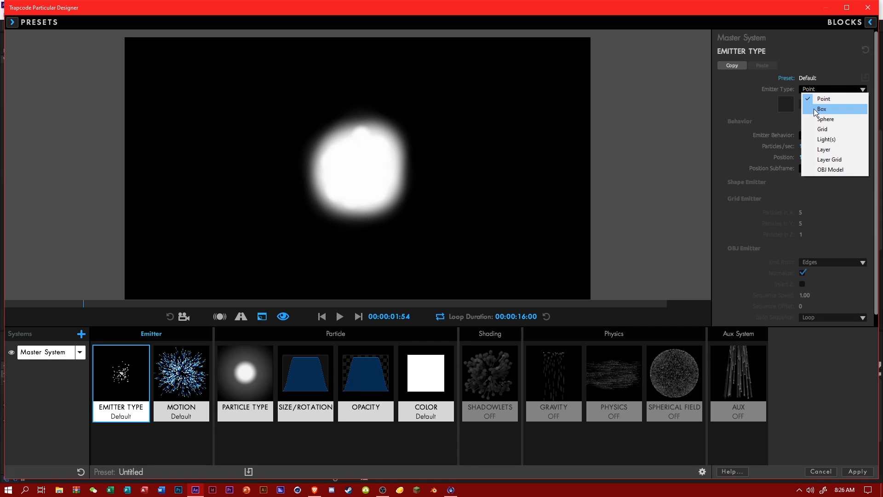
pyautogui.click(813, 108)
pyautogui.click(824, 196)
# Set the box emitter's X, Y and Z sizes to 8000 each.
pyautogui.click(815, 210)
pyautogui.click(807, 208)
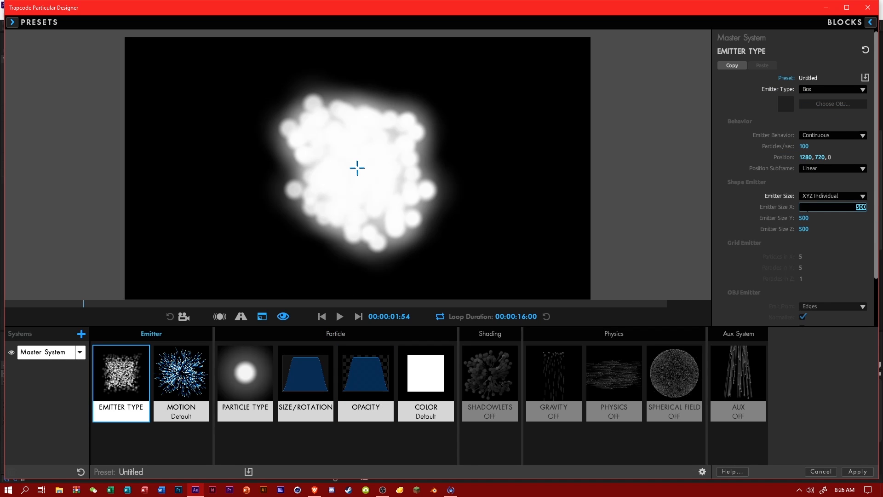
pyautogui.press('Return')
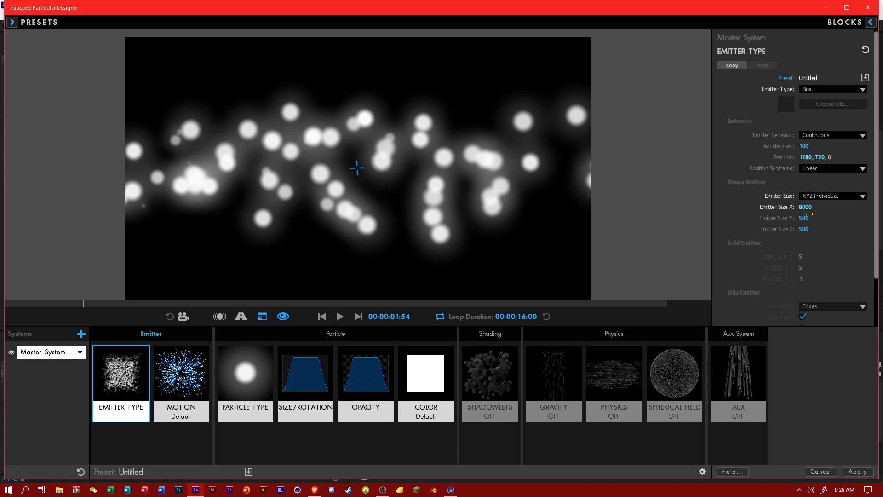
pyautogui.click(807, 219)
pyautogui.write('8000')
pyautogui.press('Tab')
pyautogui.write('8000')
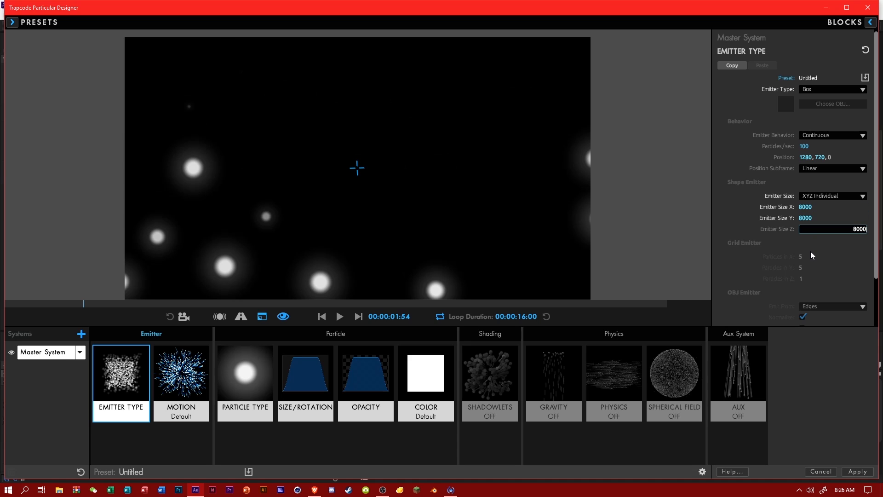
pyautogui.press('Return')
# Set the particles' Size Random to 25%.
pyautogui.click(295, 376)
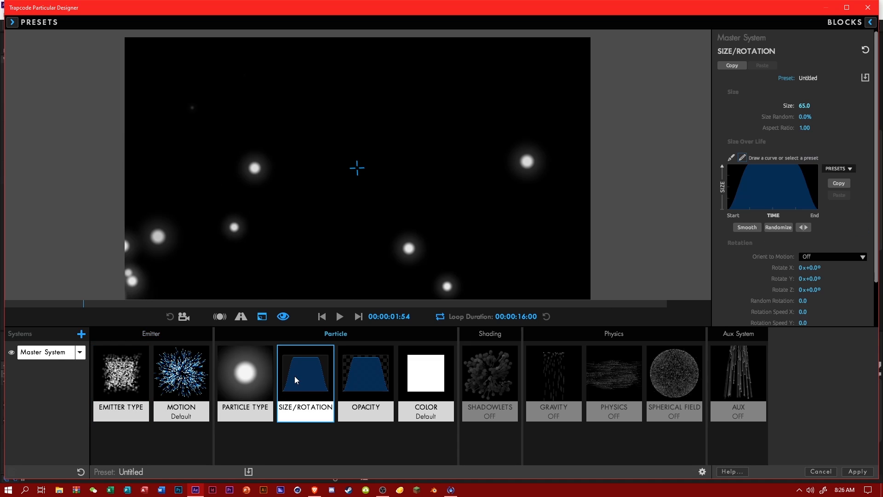
pyautogui.click(803, 117)
pyautogui.write('25')
pyautogui.press('Return')
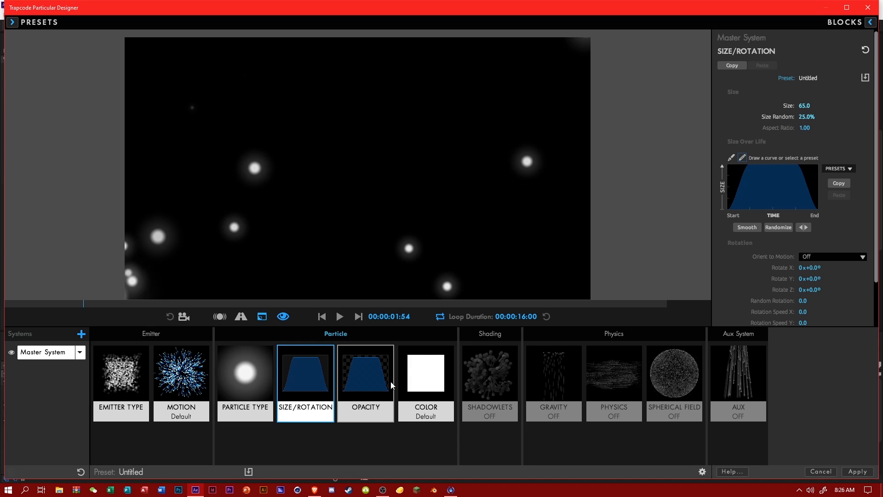
# Set the emitter motion's Velocity to 25.
pyautogui.click(222, 389)
pyautogui.click(184, 382)
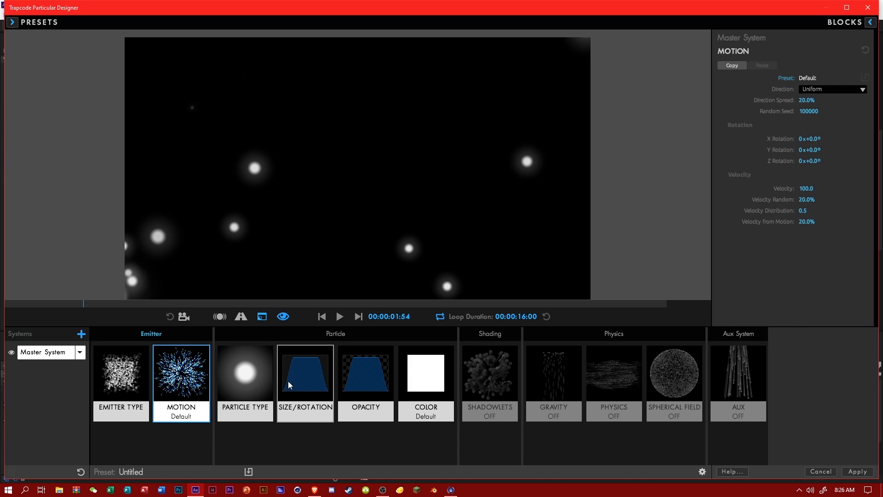
pyautogui.click(806, 188)
pyautogui.write('25')
pyautogui.press('Return')
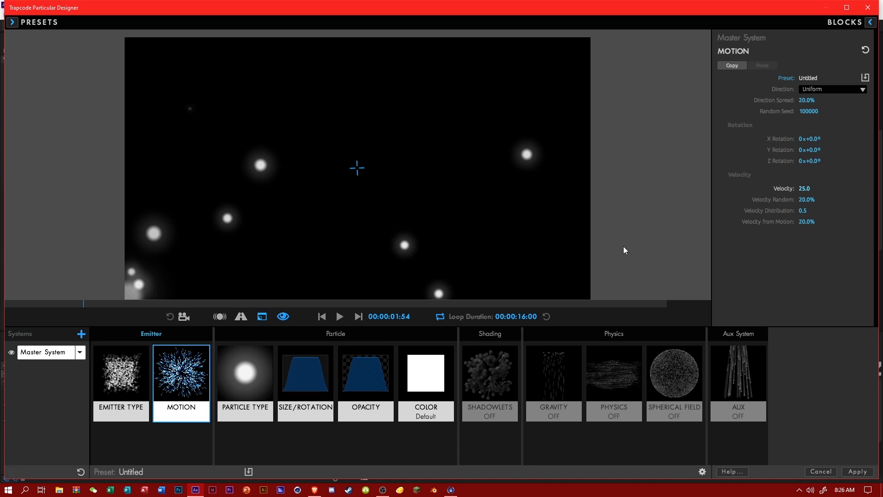
# Set the box emitter's emission rate to 150 particles per second.
pyautogui.click(144, 365)
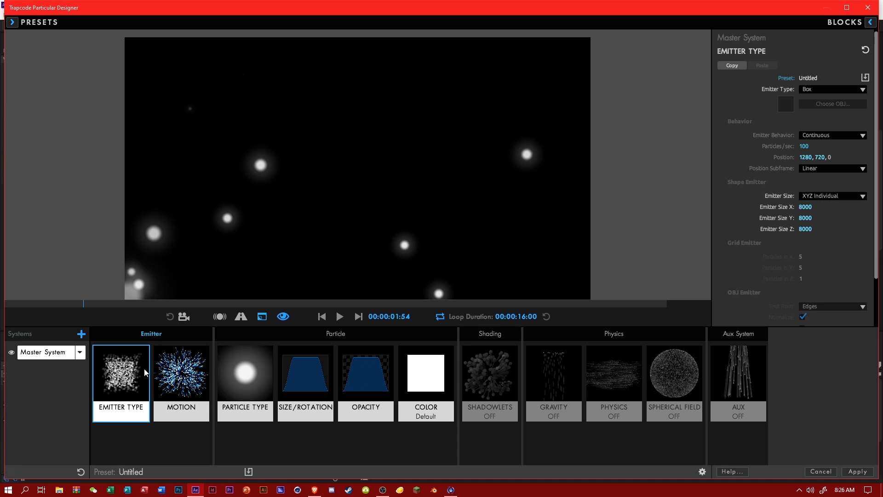
pyautogui.click(805, 146)
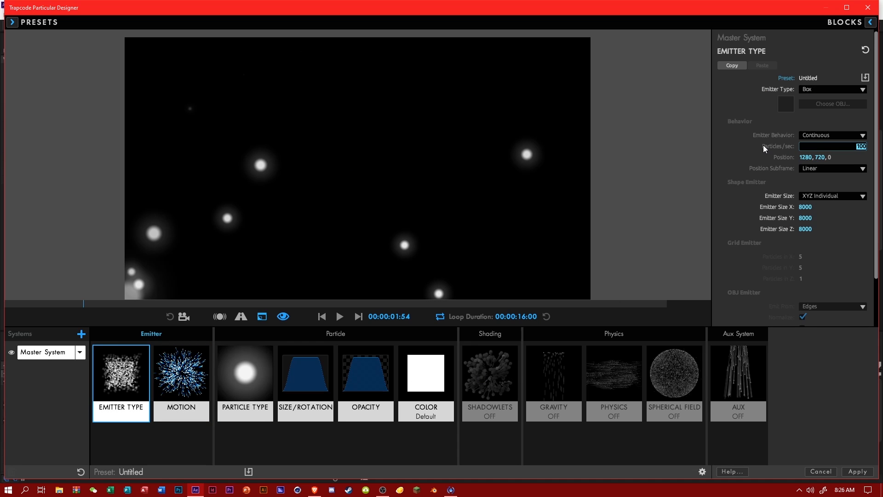
pyautogui.write('150')
pyautogui.press('Return')
# Set the particle system's Gravity to -25.
pyautogui.click(498, 399)
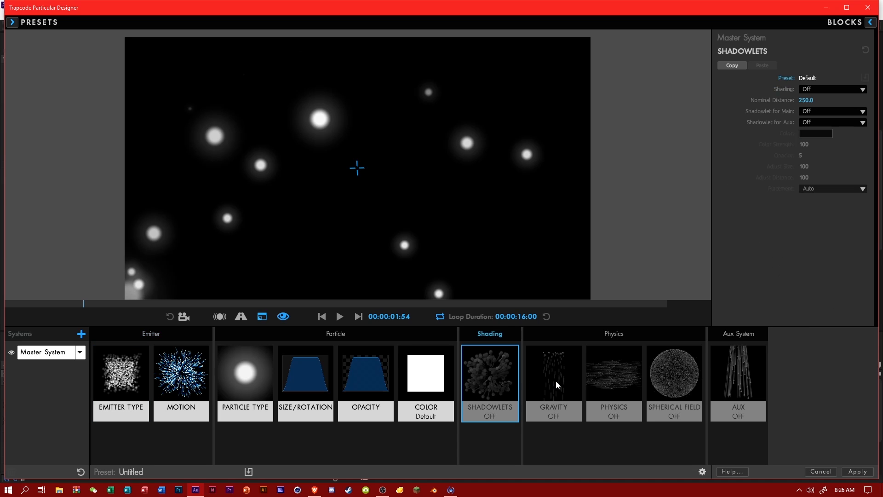
pyautogui.click(555, 381)
pyautogui.click(804, 89)
pyautogui.write('-25')
pyautogui.press('Return')
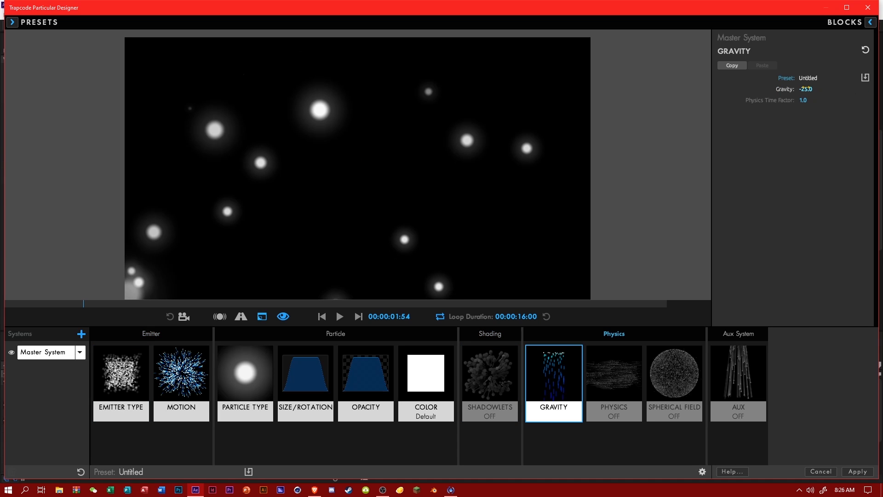
# Set Wind Z in the particle system's Air physics to 1600.
pyautogui.click(602, 384)
pyautogui.moveTo(804, 195); pyautogui.dragTo(805, 191)
pyautogui.click(806, 192)
pyautogui.write('12')
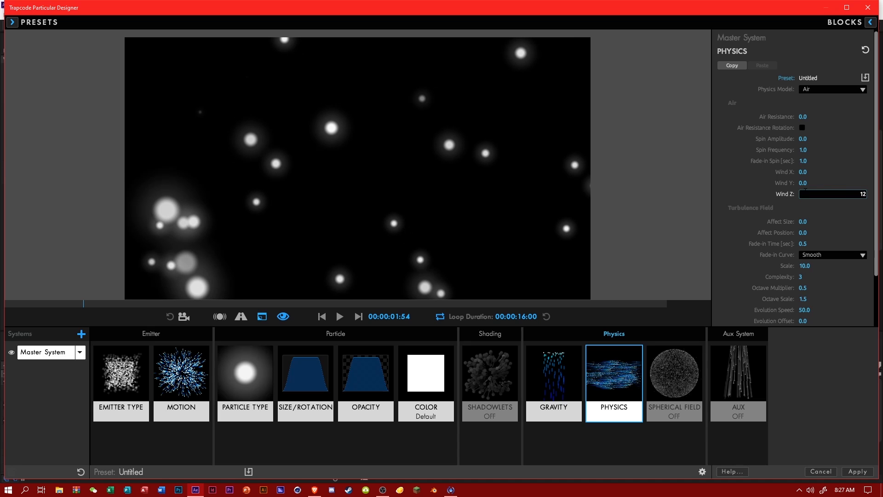
pyautogui.press('Return')
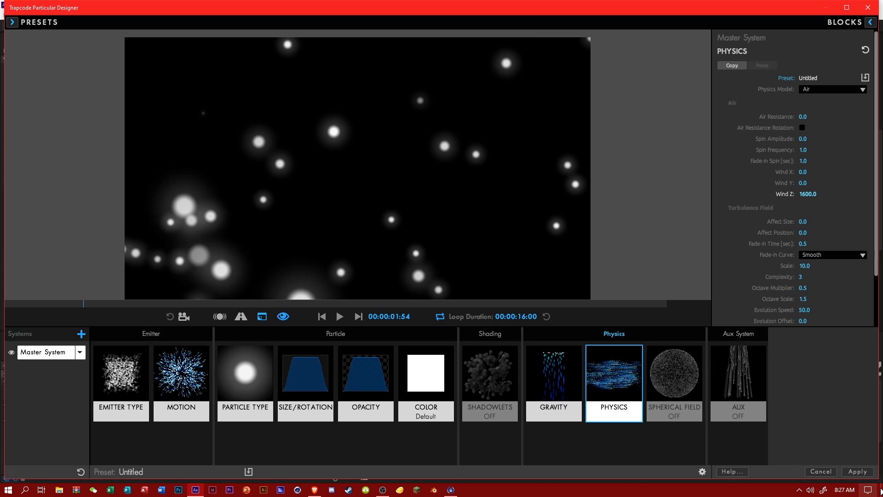
# Apply the designer settings and preview the white particles up to 0:00:09:03 at 50% zoom.
pyautogui.click(851, 469)
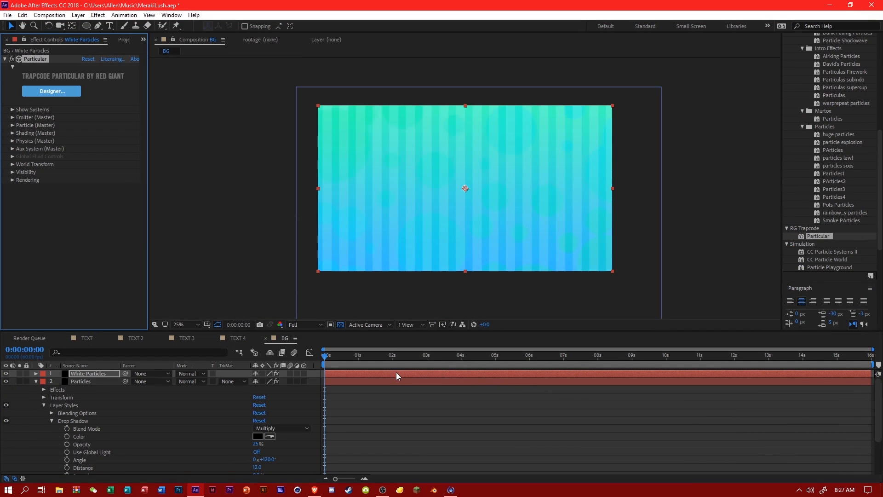
pyautogui.moveTo(361, 360); pyautogui.dragTo(634, 377)
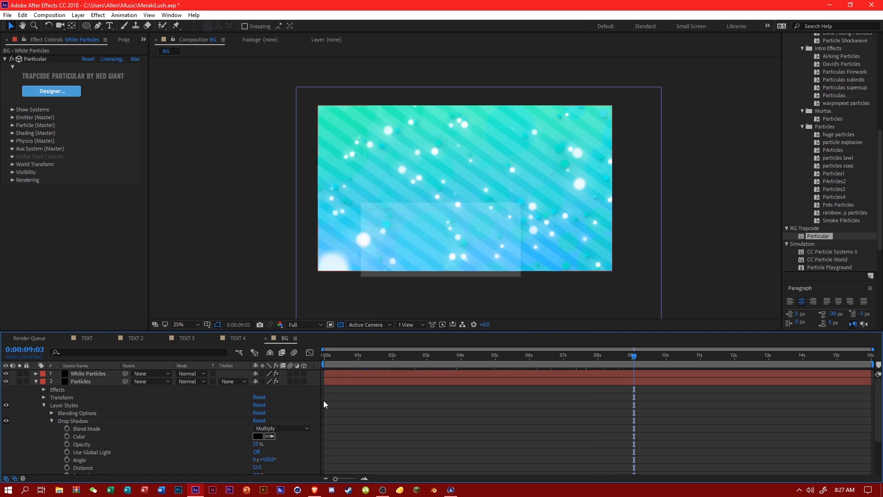
pyautogui.press('.')
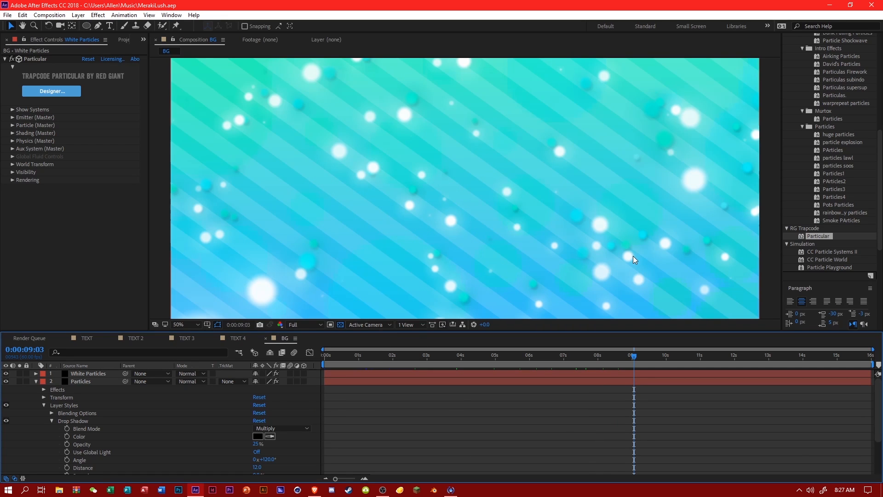
# Search the effects for mosaic and apply S_Mosaic to the striped White Solid 1 layer.
pyautogui.scroll(3, 841, 99)
pyautogui.click(828, 80)
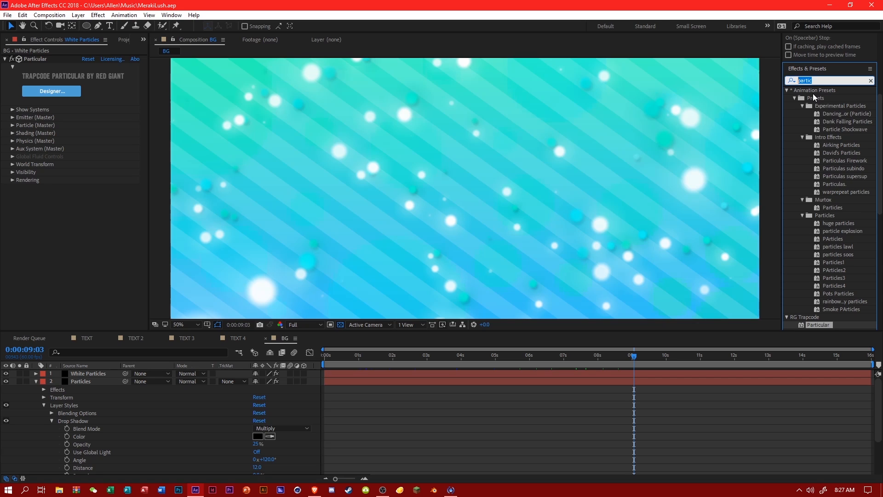
pyautogui.write('s')
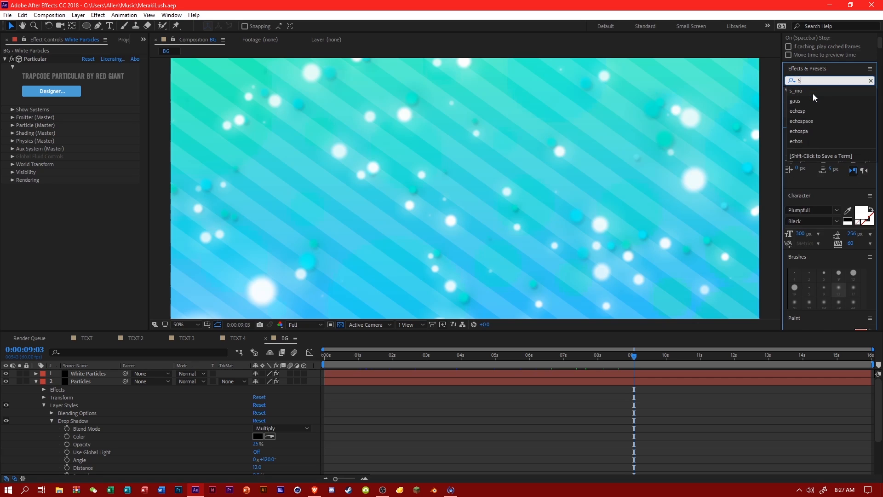
pyautogui.press('BackSpace')
pyautogui.write('mosa')
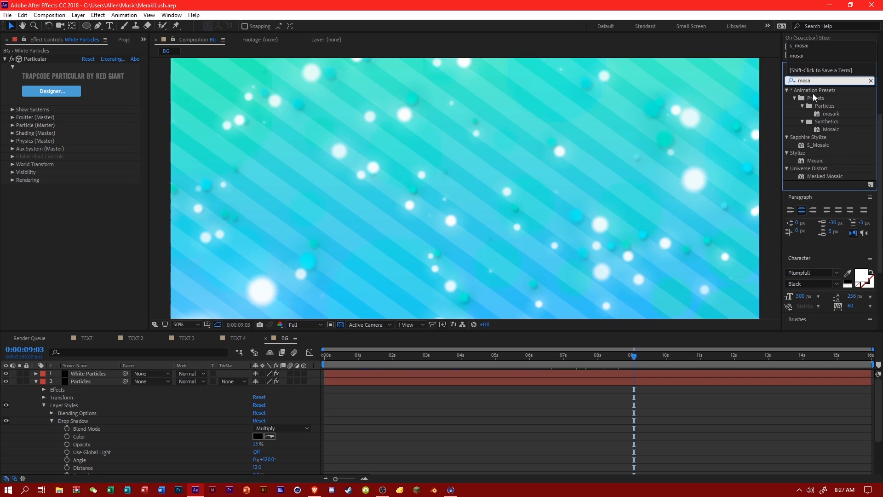
pyautogui.moveTo(822, 147); pyautogui.dragTo(103, 462)
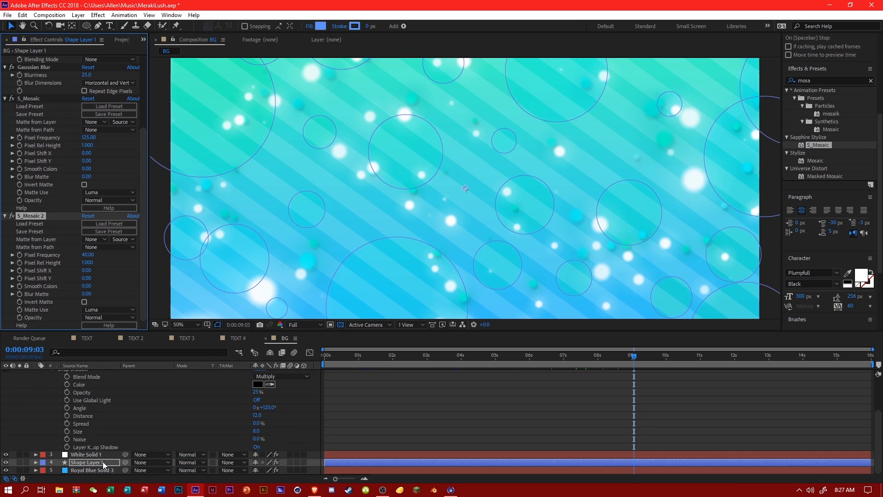
pyautogui.hotkey('ctrl', 'z')
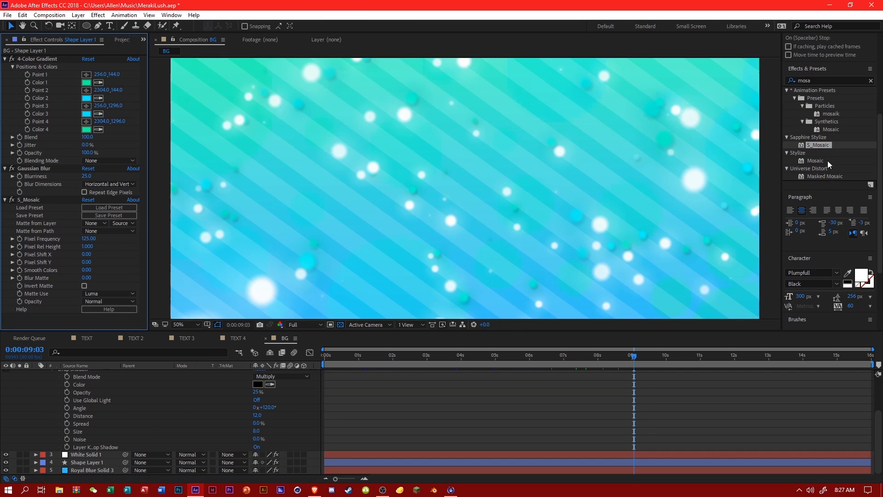
pyautogui.moveTo(822, 145); pyautogui.dragTo(106, 457)
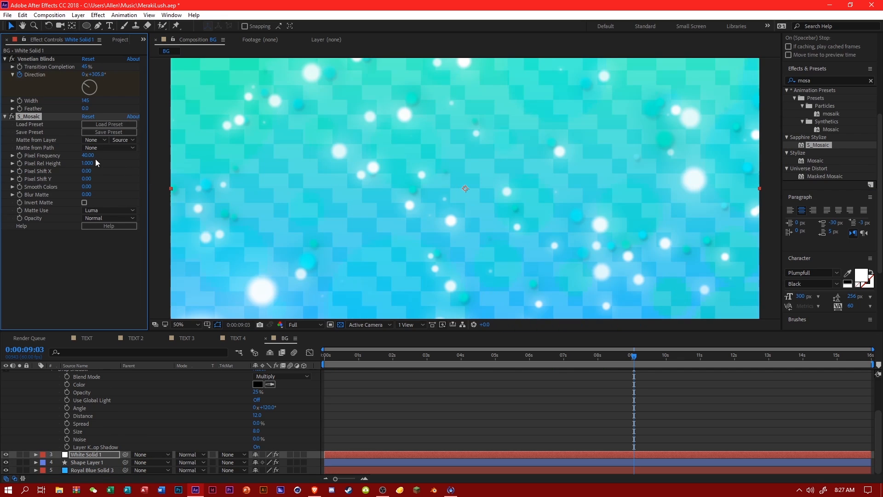
# Set the S_Mosaic Pixel Frequency on White Solid 1 to 65 and save the project.
pyautogui.click(90, 155)
pyautogui.write('65')
pyautogui.press('Return')
pyautogui.moveTo(385, 357); pyautogui.dragTo(549, 362)
pyautogui.scroll(-2, 486, 283)
pyautogui.hotkey('ctrl', 's')
pyautogui.scroll(3, 278, 391)
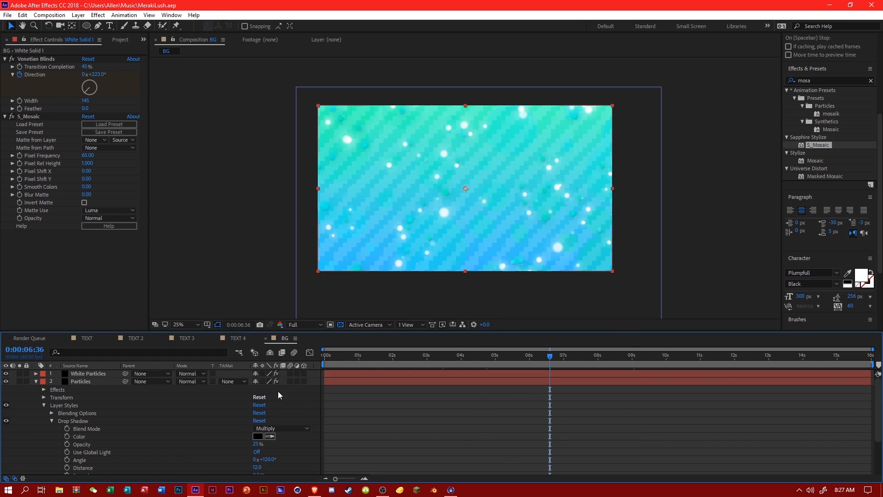
# Apply S_Mosaic to the White Particles layer with a Pixel Frequency of 140.
pyautogui.moveTo(83, 375); pyautogui.dragTo(84, 375)
pyautogui.scroll(2, 407, 280)
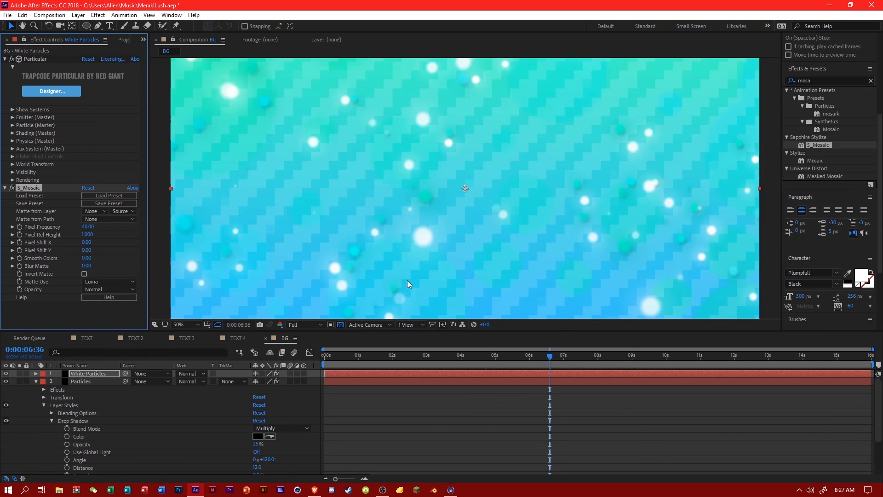
pyautogui.scroll(-2, 407, 280)
pyautogui.click(88, 227)
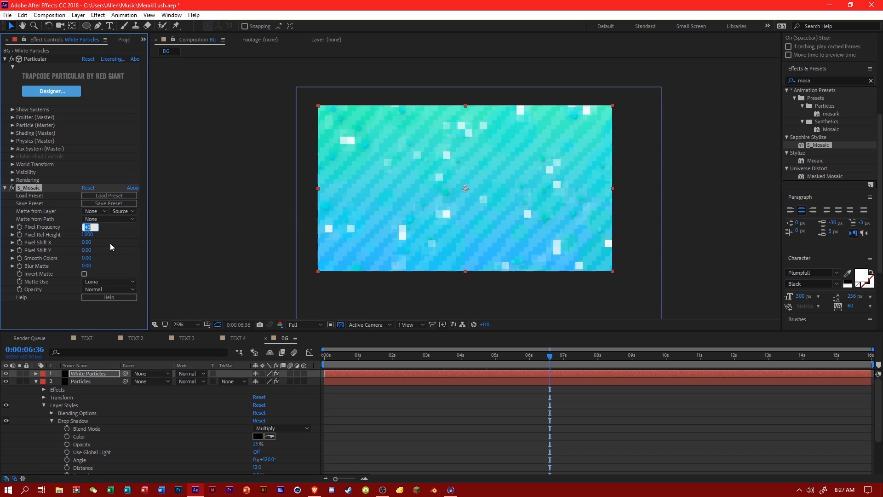
pyautogui.write('140')
pyautogui.press('Return')
pyautogui.scroll(1, 321, 257)
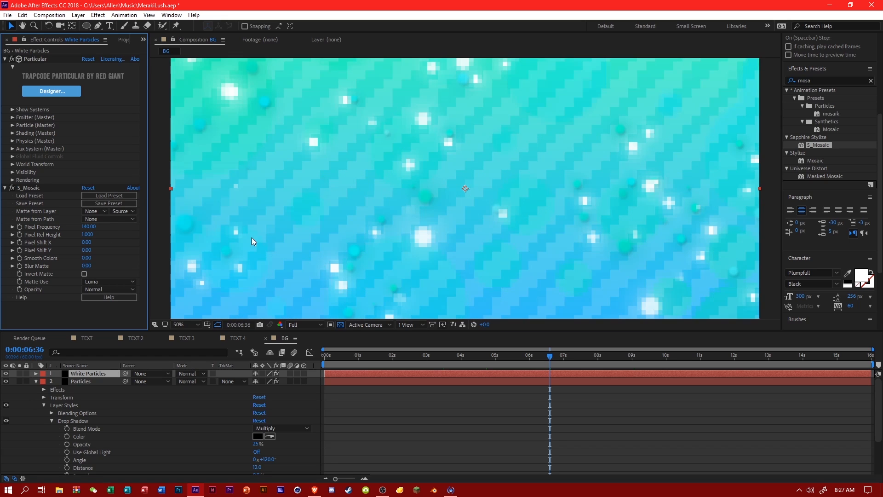
# Copy the S_Mosaic effect from White Particles onto the Particles layer, collapse that layer's properties and save the project.
pyautogui.click(40, 188)
pyautogui.hotkey('ctrl', 'c')
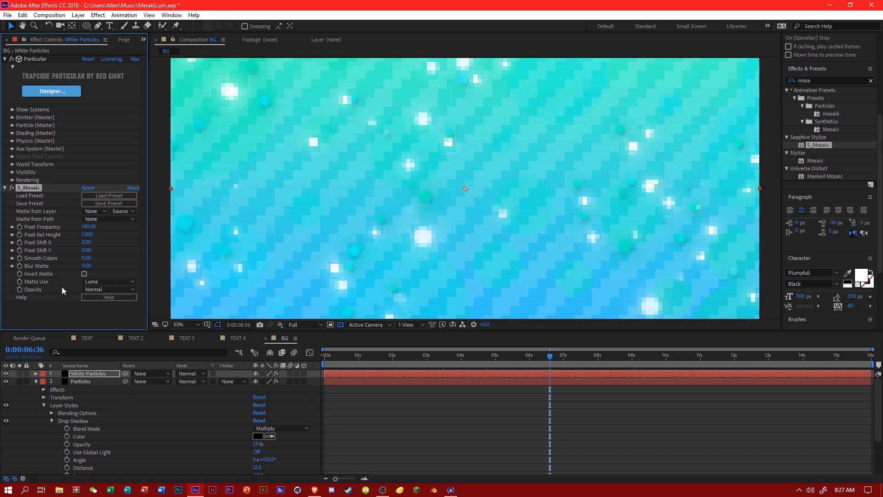
pyautogui.click(80, 381)
pyautogui.hotkey('ctrl', 'v')
pyautogui.click(157, 419)
pyautogui.moveTo(518, 360); pyautogui.dragTo(733, 360)
pyautogui.scroll(-1, 462, 277)
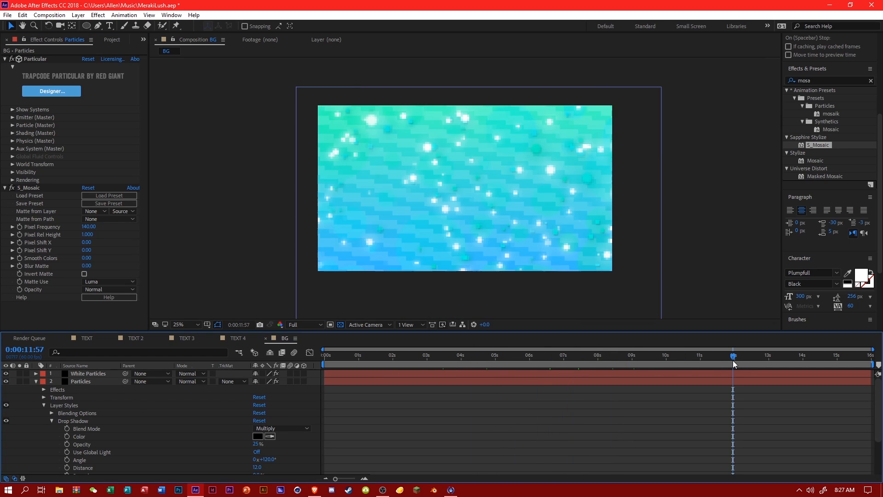
pyautogui.click(36, 381)
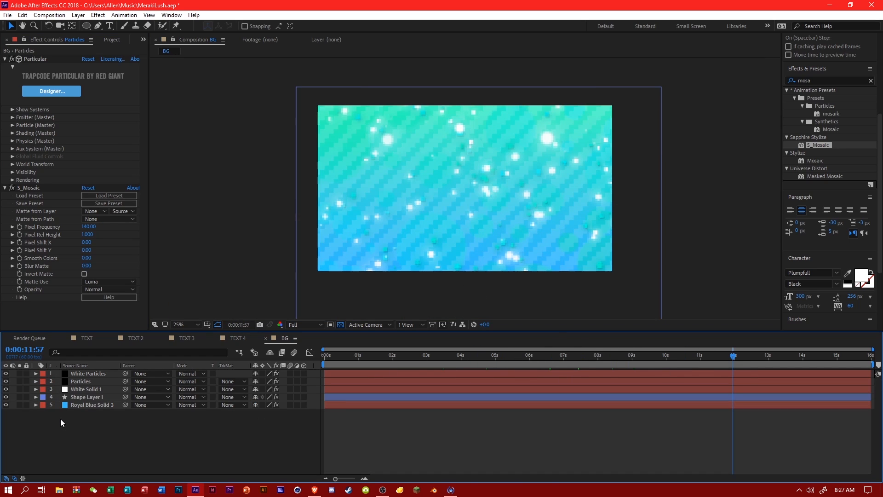
pyautogui.hotkey('ctrl', 's')
# Preview the BG composition at several times up to 0:00:15:01 to examine the mosaic stripes and particles.
pyautogui.scroll(1, 425, 231)
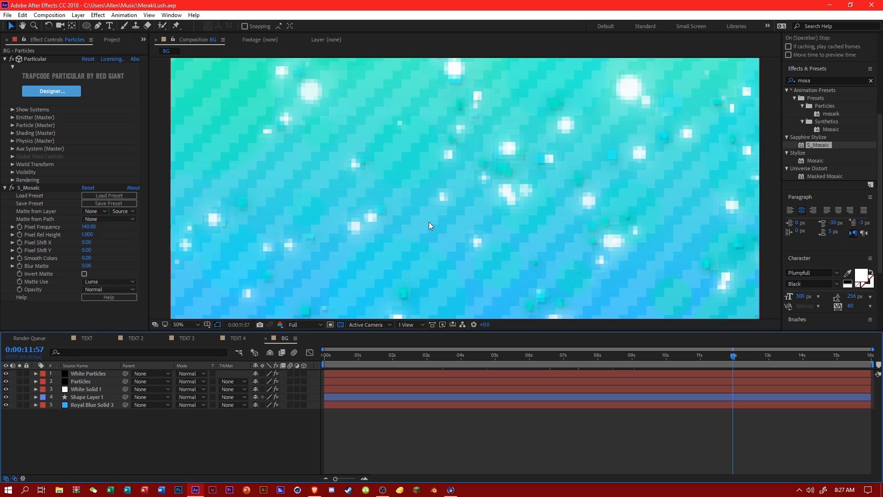
pyautogui.scroll(-1, 448, 209)
pyautogui.moveTo(466, 358); pyautogui.dragTo(382, 360)
pyautogui.moveTo(533, 359); pyautogui.dragTo(680, 358)
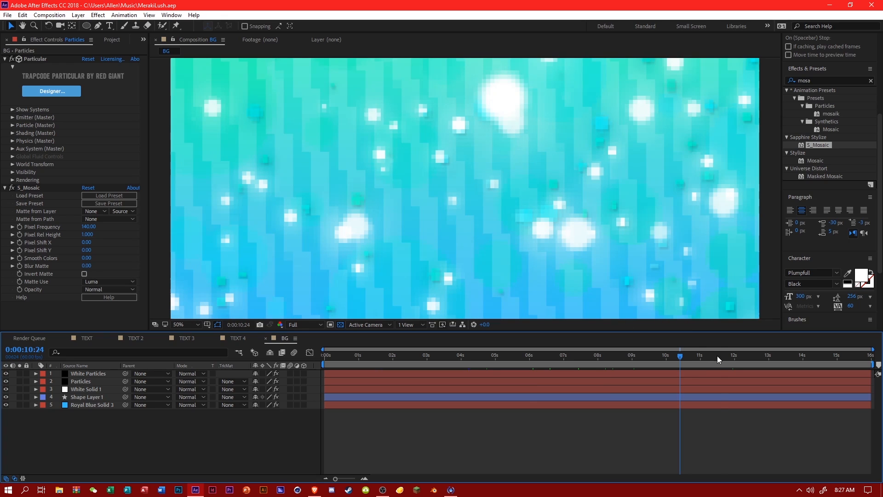
pyautogui.click(720, 356)
pyautogui.click(767, 357)
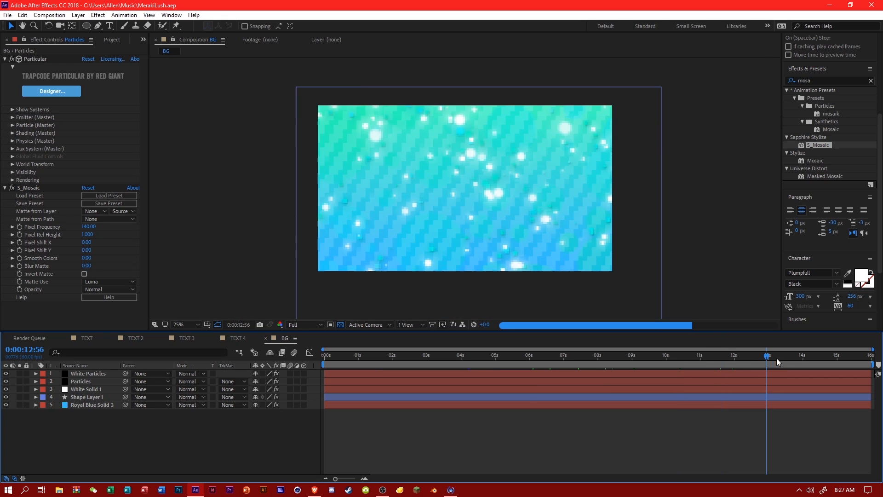
pyautogui.click(801, 357)
pyautogui.click(838, 360)
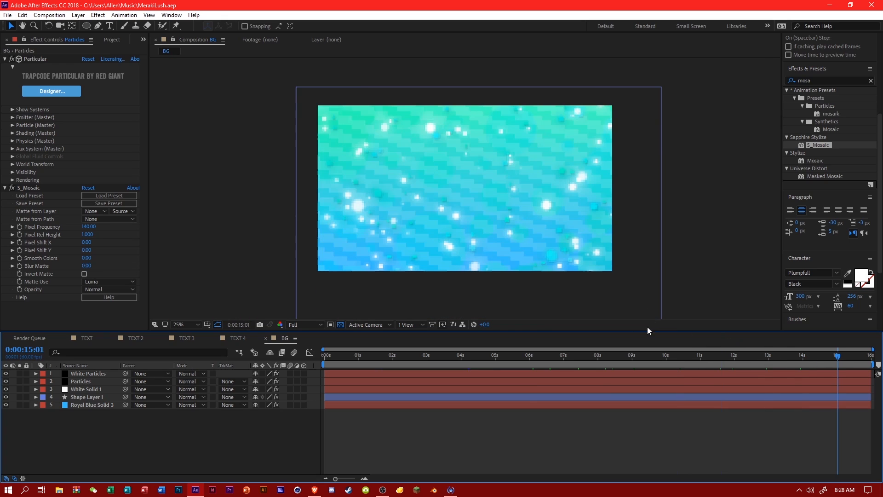
pyautogui.click(409, 363)
pyautogui.click(377, 358)
pyautogui.moveTo(432, 354); pyautogui.dragTo(728, 356)
# Create a new 2560 x 1440 composition named MAIN at 60 fps with a 16-second duration.
pyautogui.click(109, 41)
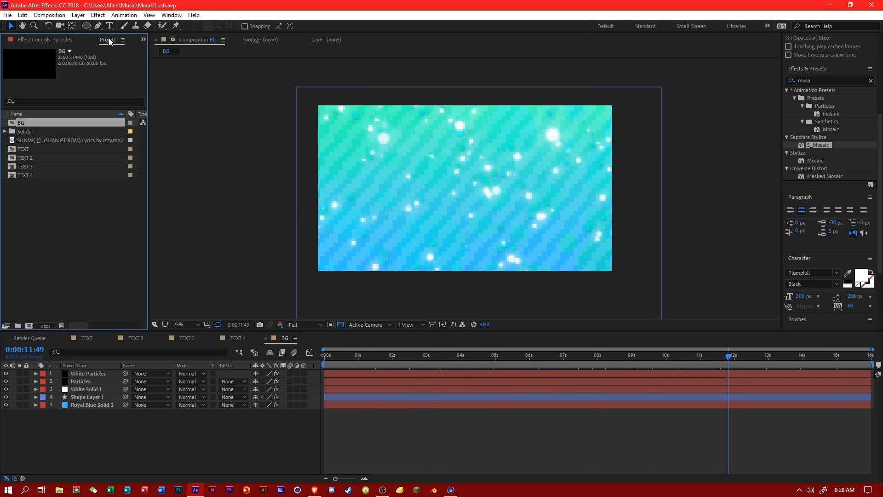
pyautogui.click(125, 239)
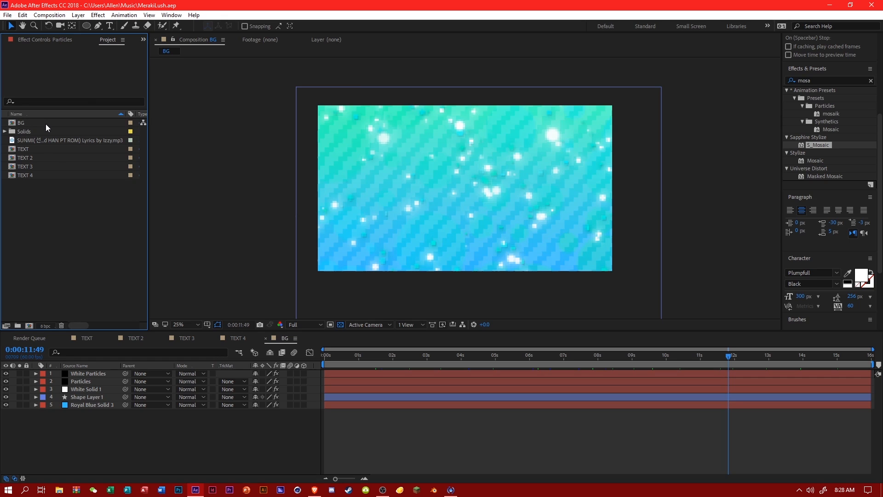
pyautogui.rightClick(53, 223)
pyautogui.click(76, 225)
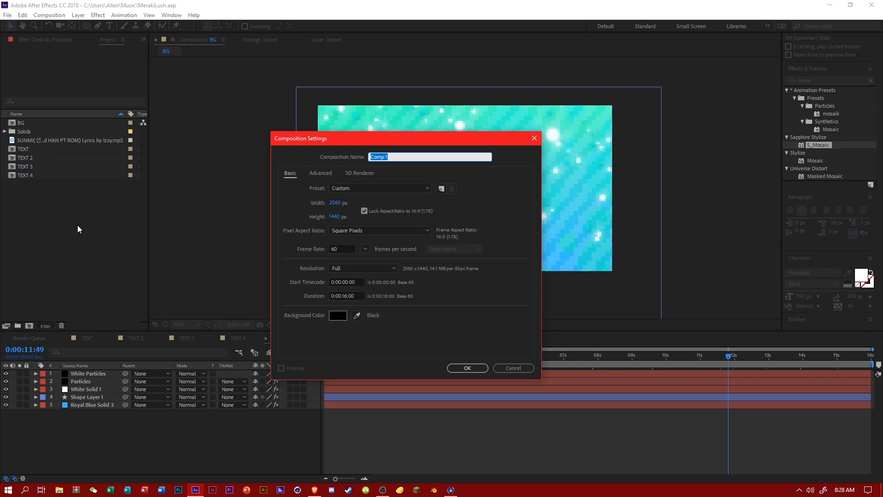
pyautogui.write('MAIN')
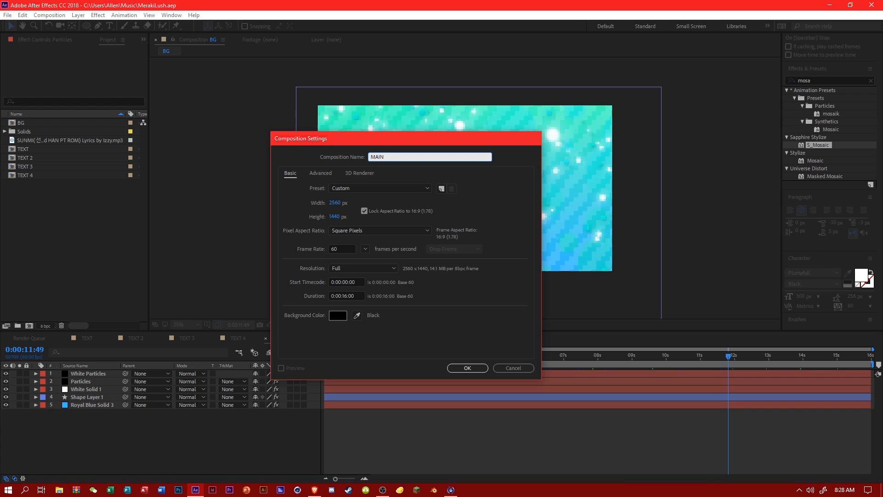
pyautogui.press('Return')
# Place BG in the MAIN composition with TEXT 4 above it, and save the project.
pyautogui.click(32, 123)
pyautogui.moveTo(32, 123); pyautogui.dragTo(172, 414)
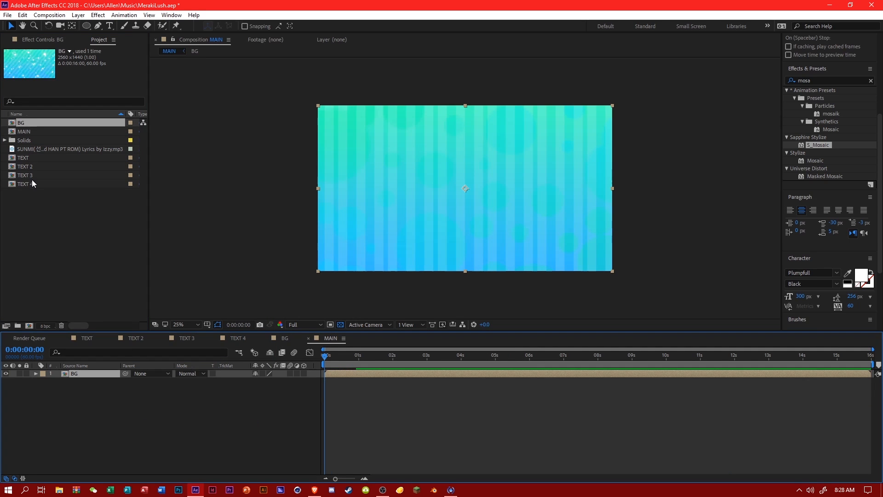
pyautogui.click(31, 184)
pyautogui.moveTo(31, 183); pyautogui.dragTo(190, 417)
pyautogui.click(191, 423)
pyautogui.click(523, 353)
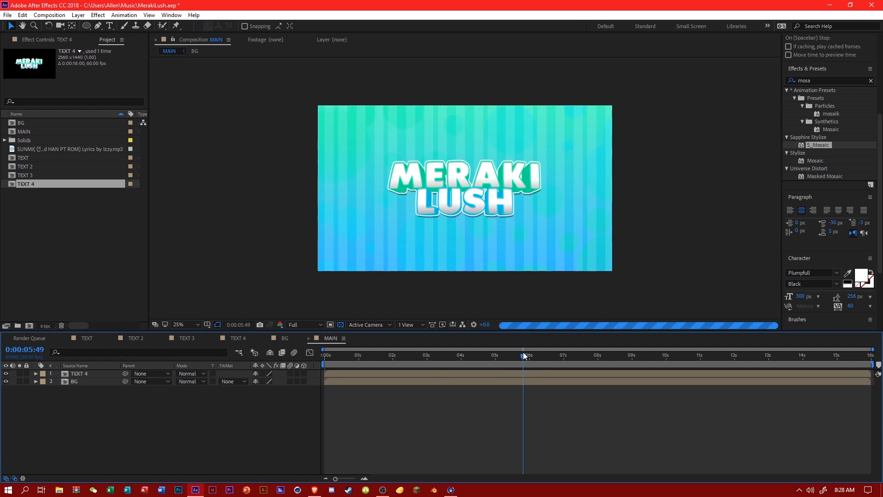
pyautogui.hotkey('ctrl', 's')
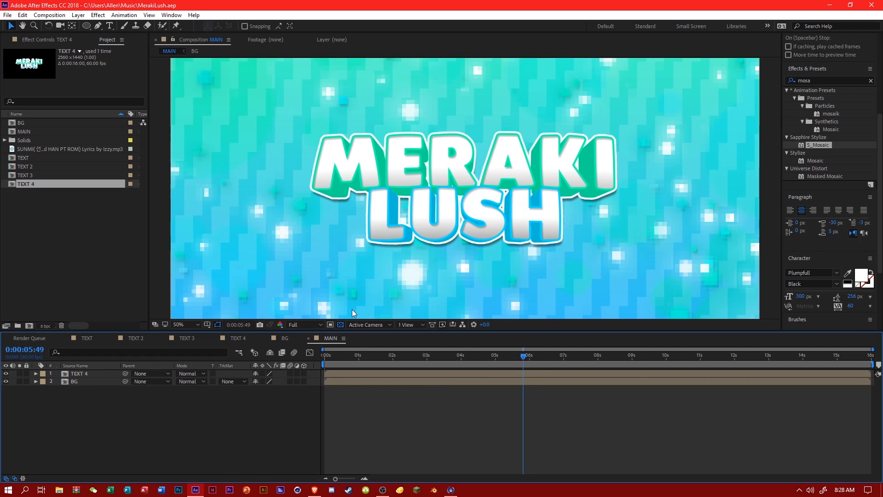
pyautogui.click(202, 324)
pyautogui.click(198, 169)
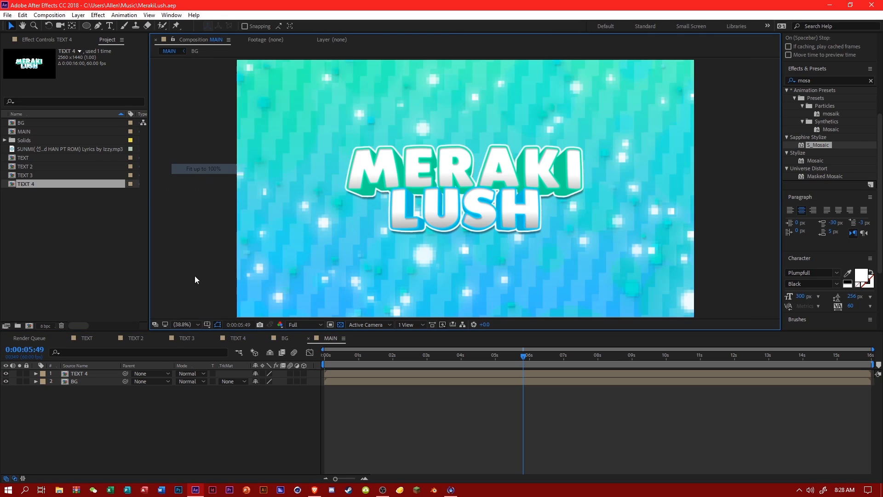
# Add an adjustment layer named CC on top of the MAIN composition and save the project.
pyautogui.rightClick(99, 399)
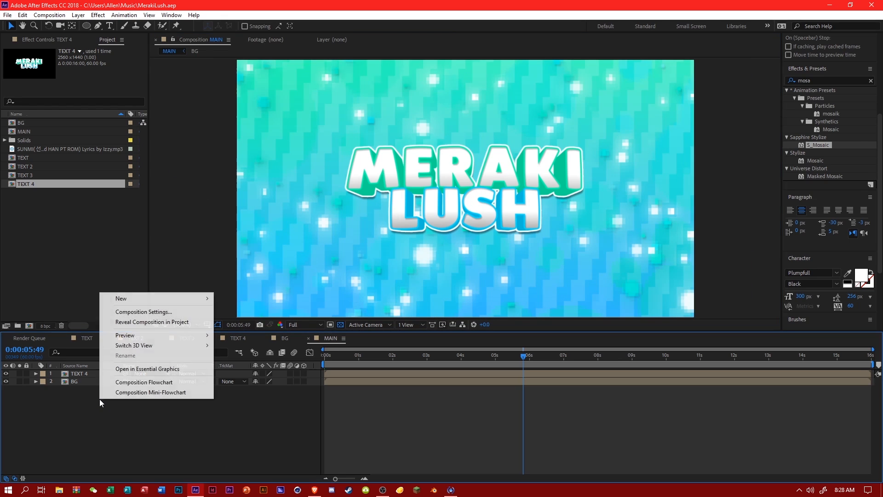
pyautogui.moveTo(126, 296)
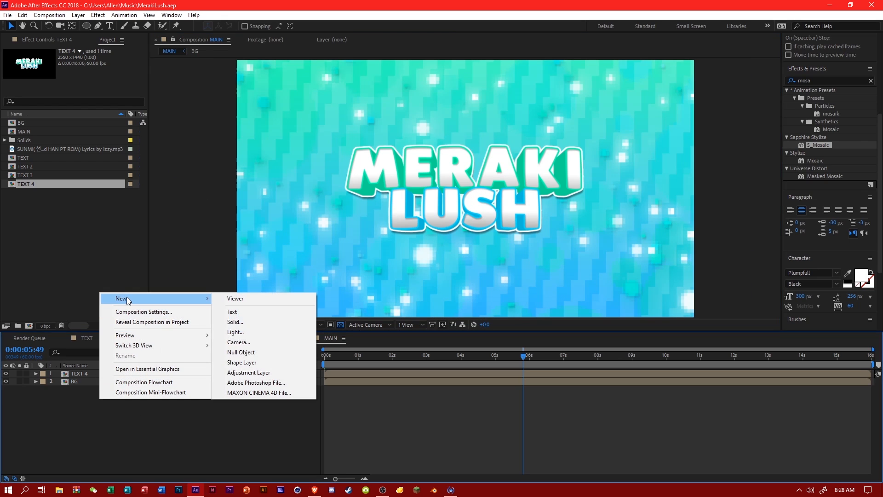
pyautogui.click(267, 373)
pyautogui.rightClick(97, 376)
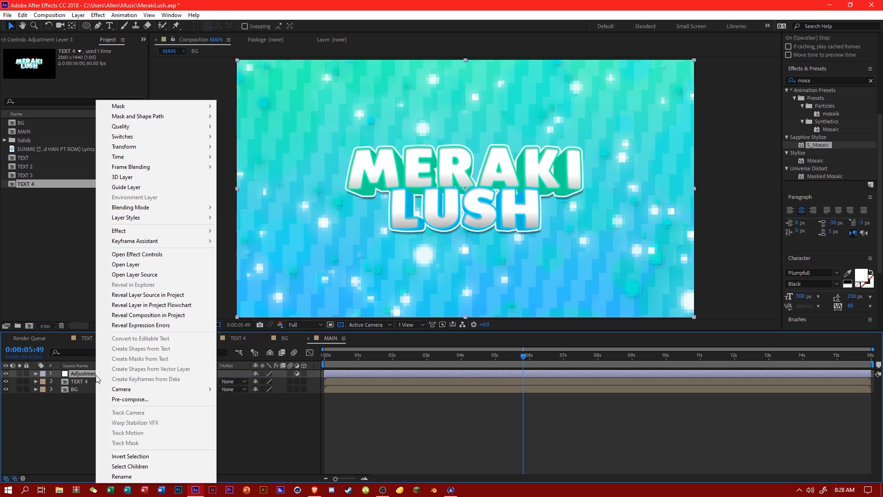
pyautogui.click(131, 475)
pyautogui.write('CC')
pyautogui.press('Return')
pyautogui.hotkey('ctrl', 's')
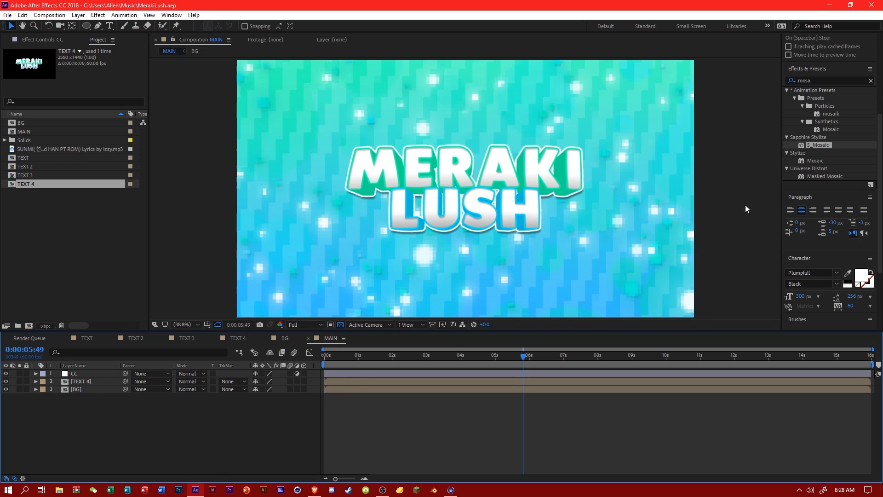
# Apply the Magic Bullet Looks effect to the CC layer and open its look editor.
pyautogui.moveTo(814, 81); pyautogui.dragTo(785, 81)
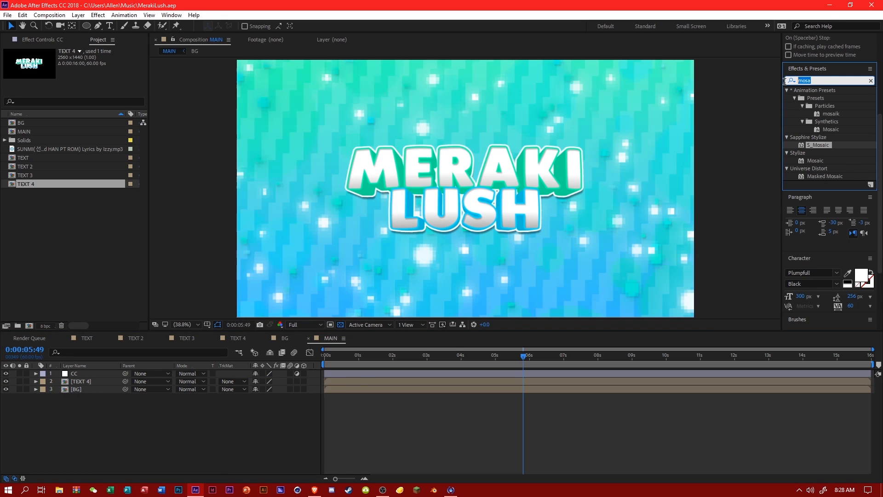
pyautogui.write('looks')
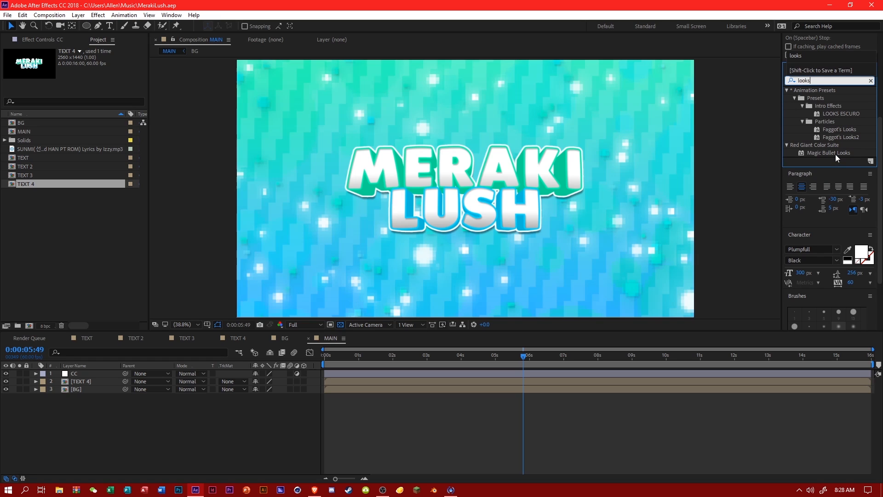
pyautogui.moveTo(835, 154); pyautogui.dragTo(103, 371)
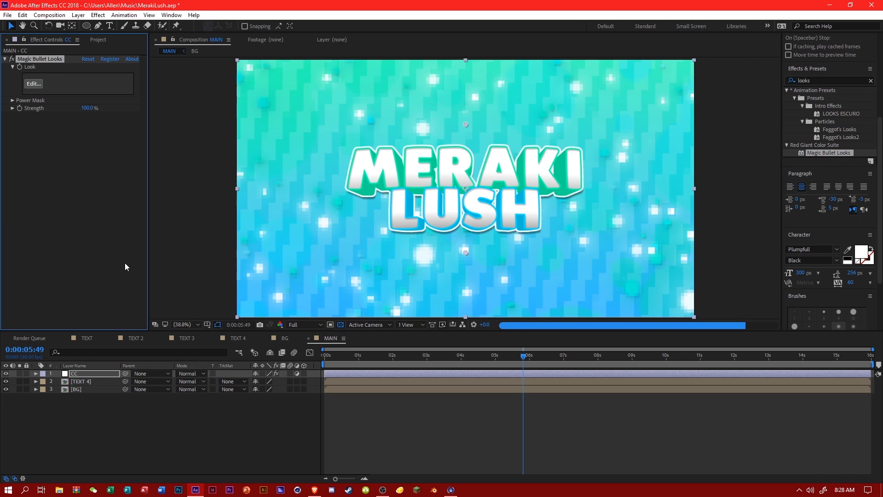
pyautogui.click(38, 88)
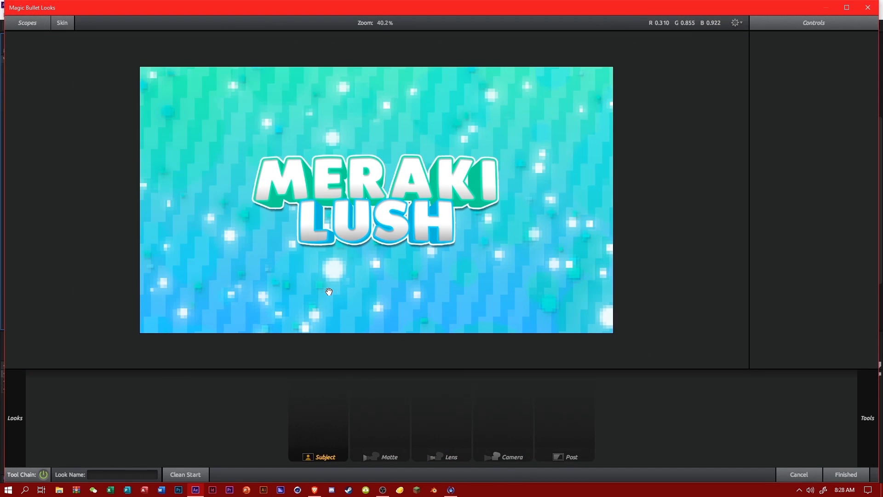
# Add the Pop tool to the Subject stage of the look and set its Pop amount to 45%.
pyautogui.moveTo(867, 418)
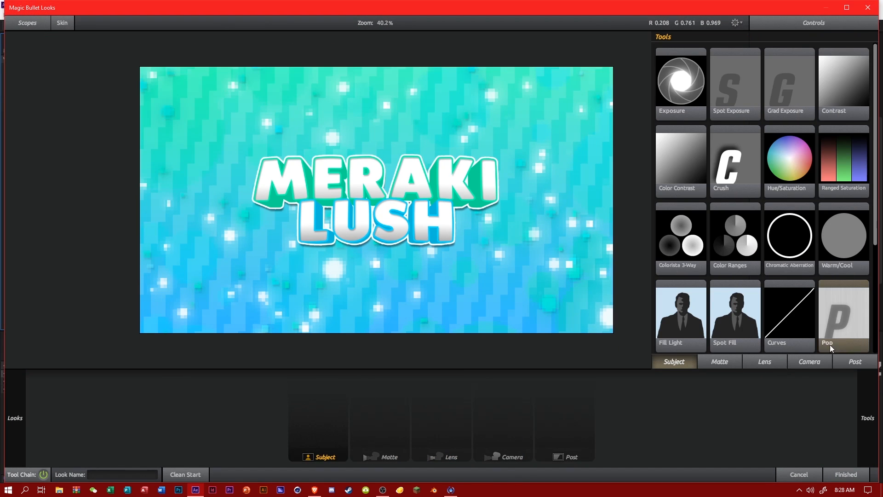
pyautogui.moveTo(833, 322); pyautogui.dragTo(320, 409)
pyautogui.click(844, 59)
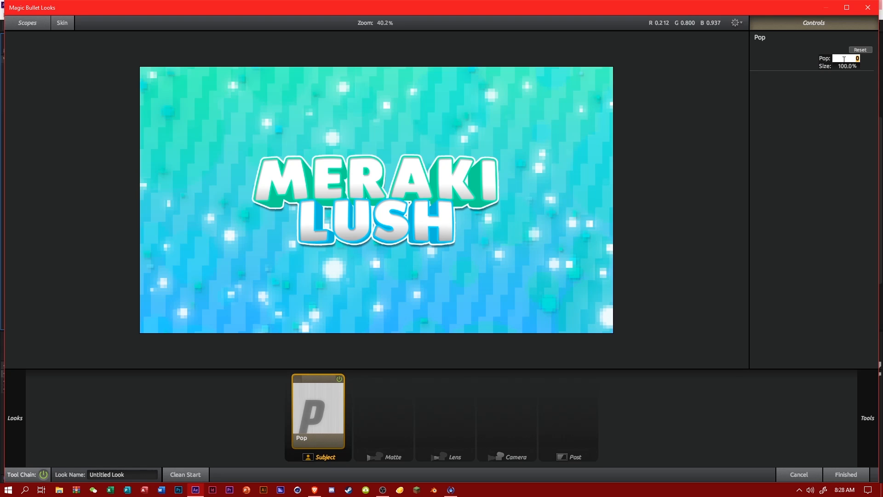
pyautogui.write('45')
pyautogui.press('Return')
# Add an Exposure tool to the Lens stage and raise its Stops value slightly.
pyautogui.moveTo(869, 391)
pyautogui.moveTo(676, 107); pyautogui.dragTo(407, 387)
pyautogui.moveTo(449, 351); pyautogui.dragTo(445, 395)
pyautogui.click(848, 58)
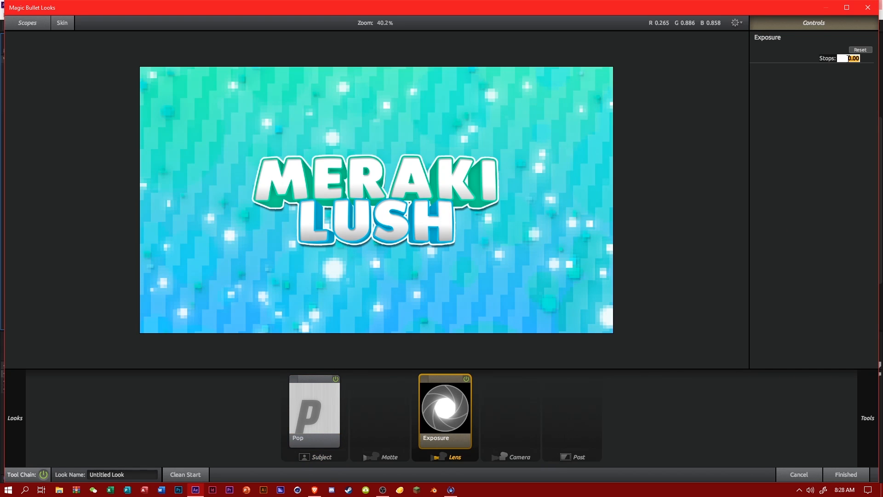
pyautogui.press('Return')
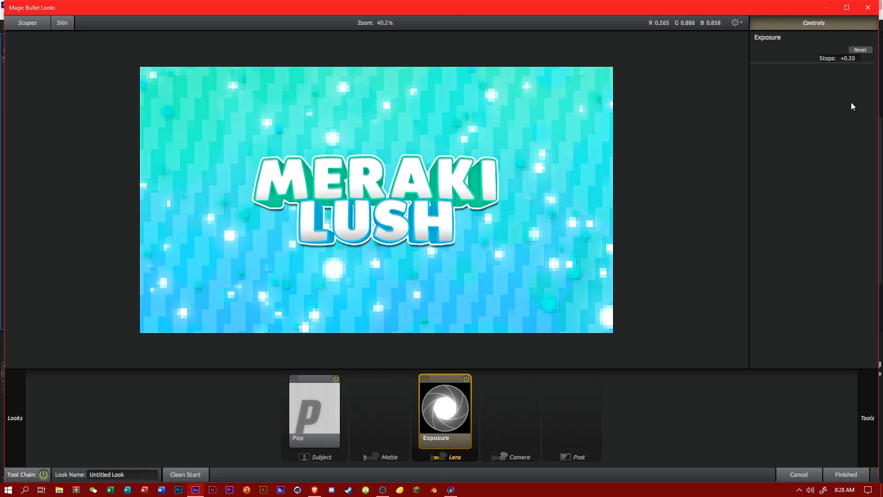
pyautogui.click(854, 58)
pyautogui.write('1')
pyautogui.press('Return')
# Add Edge Softness to the Lens stage with a 1.00% blur size and a radius of 1.25.
pyautogui.moveTo(867, 384)
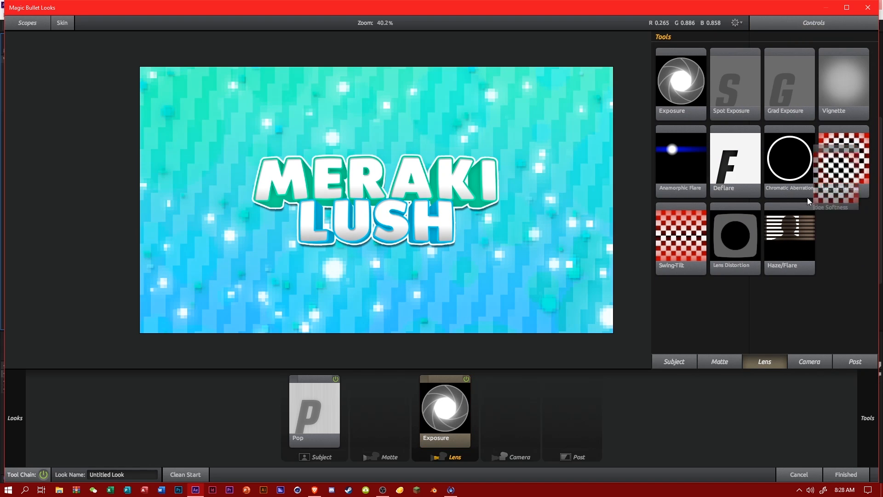
pyautogui.moveTo(844, 159); pyautogui.dragTo(548, 395)
pyautogui.moveTo(852, 63); pyautogui.dragTo(837, 63)
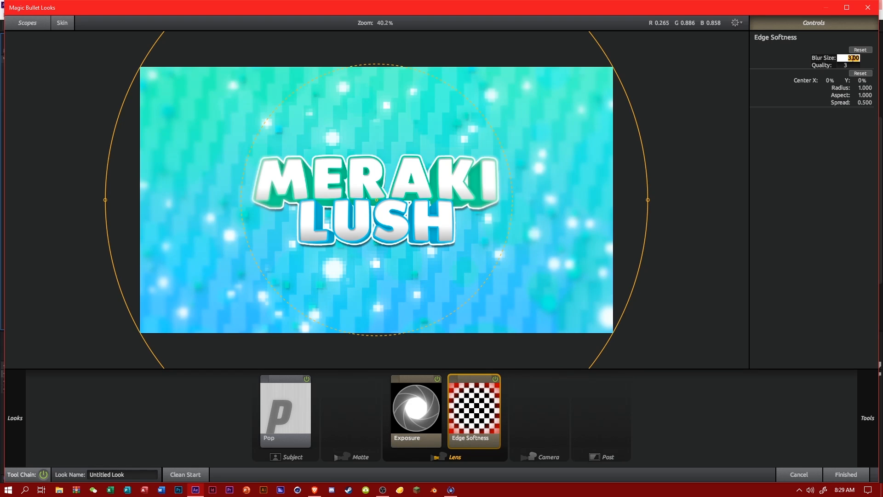
pyautogui.click(863, 88)
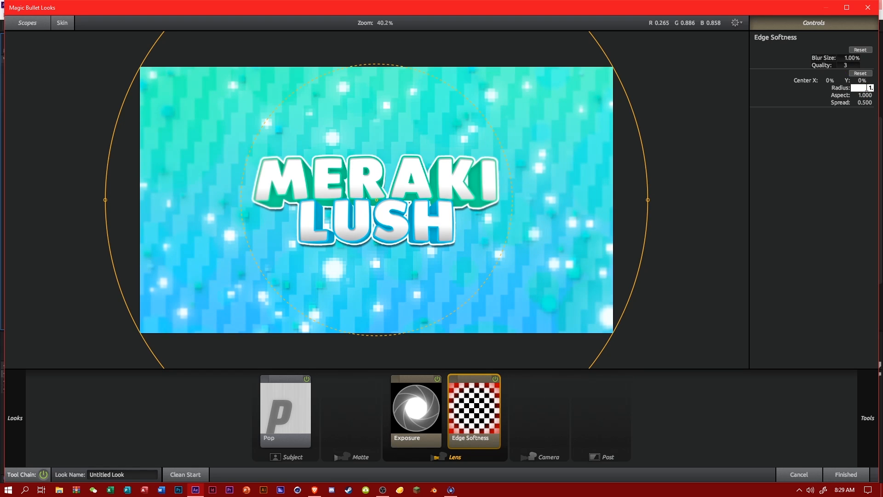
pyautogui.write('1.25')
pyautogui.press('Return')
# Add a Vignette to the Lens stage with a radius of 1.25 and a strength of 35%.
pyautogui.moveTo(871, 393)
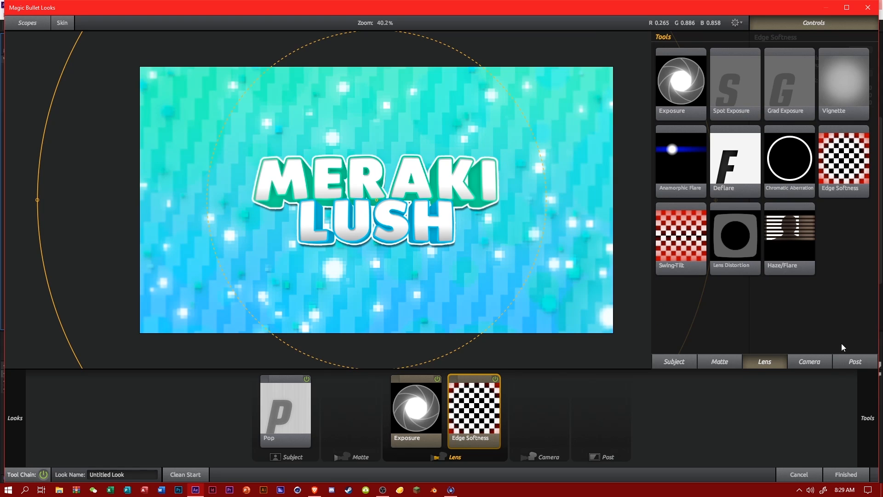
pyautogui.moveTo(844, 113); pyautogui.dragTo(525, 401)
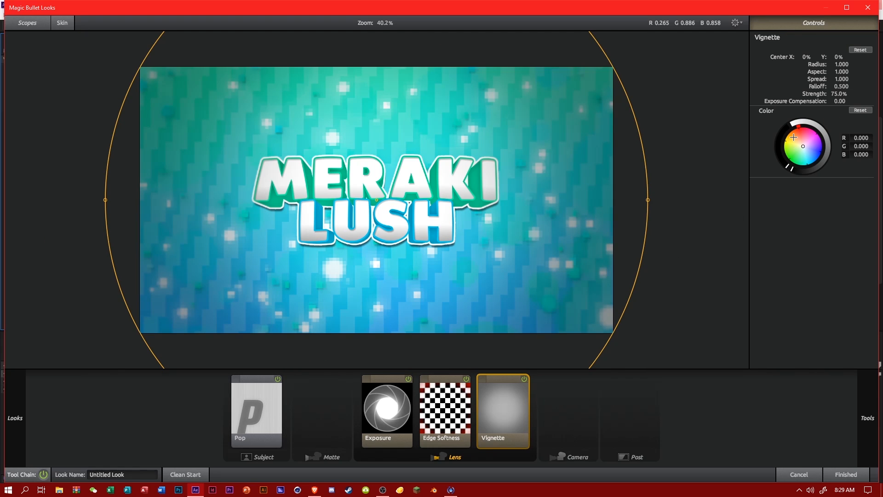
pyautogui.click(838, 94)
pyautogui.write('25')
pyautogui.press('Return')
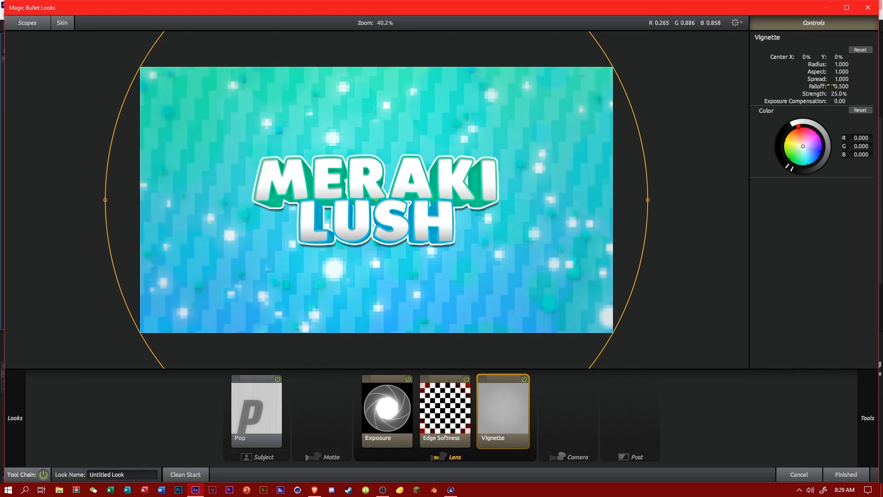
pyautogui.click(849, 67)
pyautogui.write('1.25')
pyautogui.press('Return')
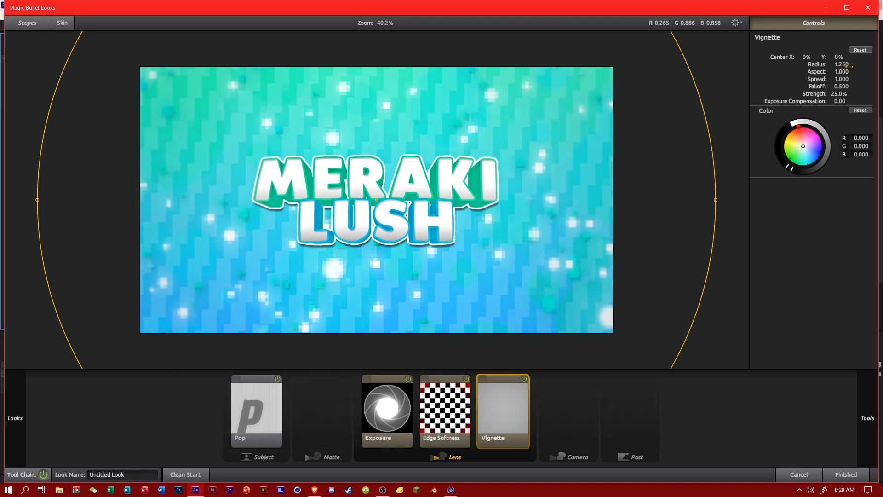
pyautogui.click(840, 94)
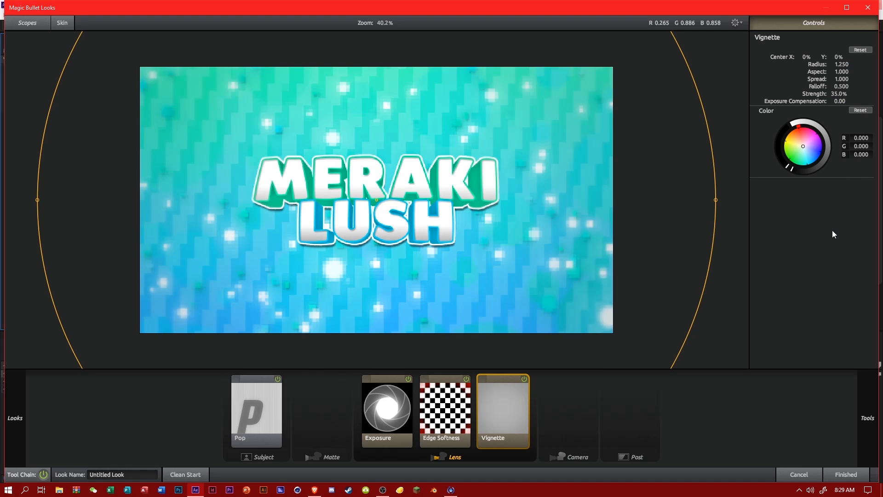
# Add Diffusion to the Matte stage with grade 1.00, size 145% and a very faint cyan tint.
pyautogui.moveTo(877, 405)
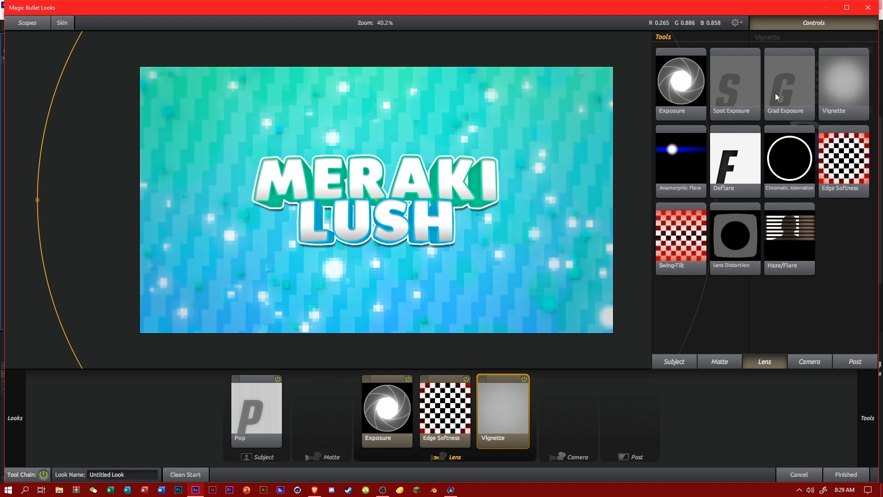
pyautogui.click(730, 362)
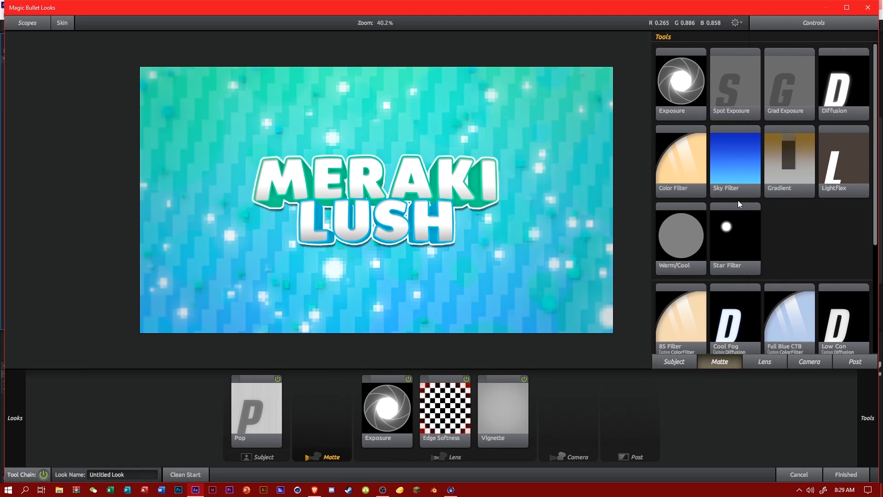
pyautogui.moveTo(844, 82); pyautogui.dragTo(391, 396)
pyautogui.click(850, 66)
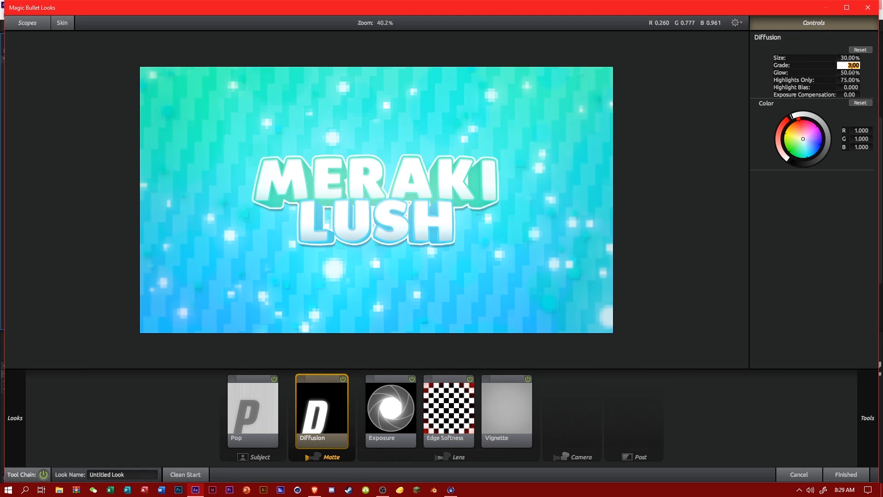
pyautogui.write('1')
pyautogui.click(851, 123)
pyautogui.click(851, 58)
pyautogui.write('145')
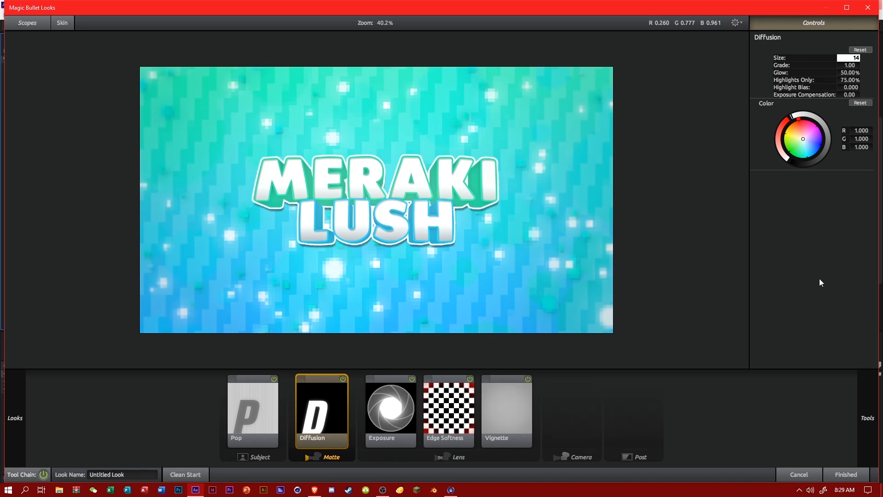
pyautogui.click(820, 282)
pyautogui.moveTo(808, 139); pyautogui.dragTo(808, 141)
# Add a second Diffusion tool to the Matte stage and set its grade to 0.45.
pyautogui.moveTo(879, 161)
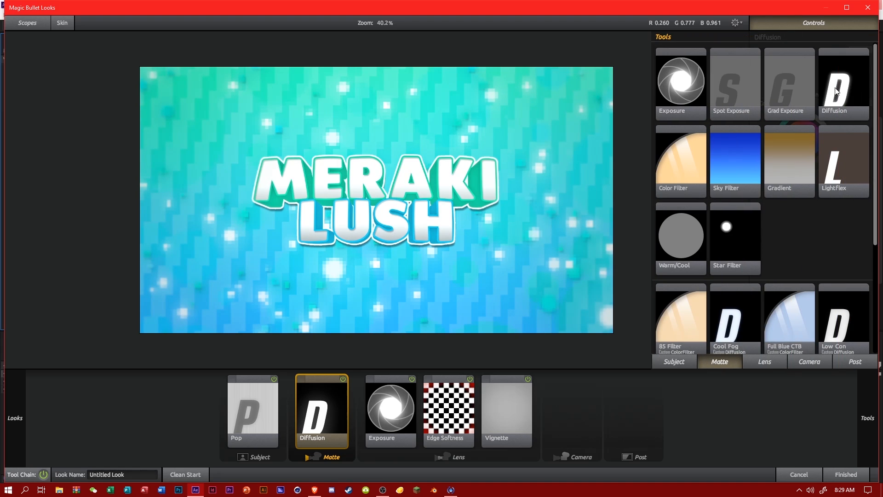
pyautogui.moveTo(836, 87); pyautogui.dragTo(403, 391)
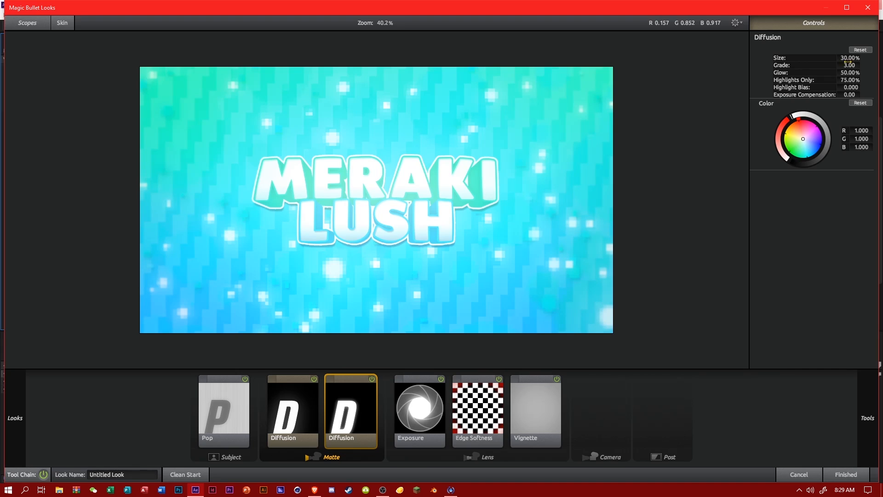
pyautogui.moveTo(848, 64); pyautogui.dragTo(842, 71)
pyautogui.click(848, 64)
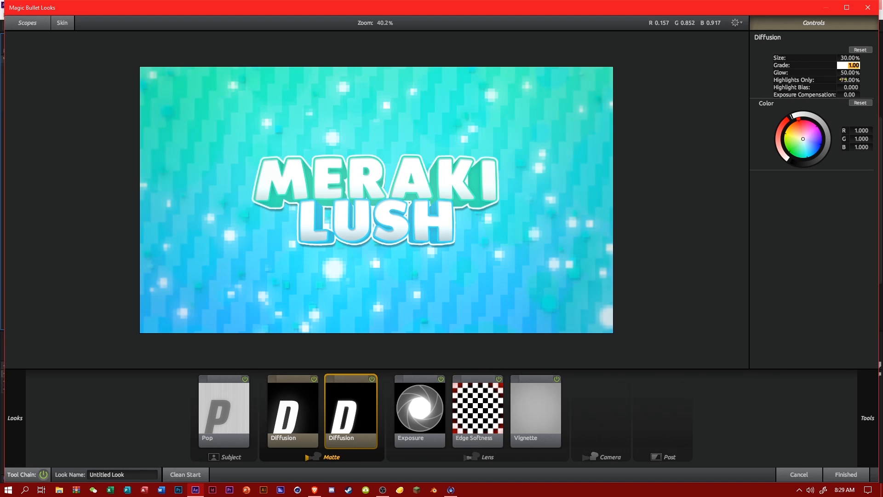
pyautogui.write('0.45')
pyautogui.press('Return')
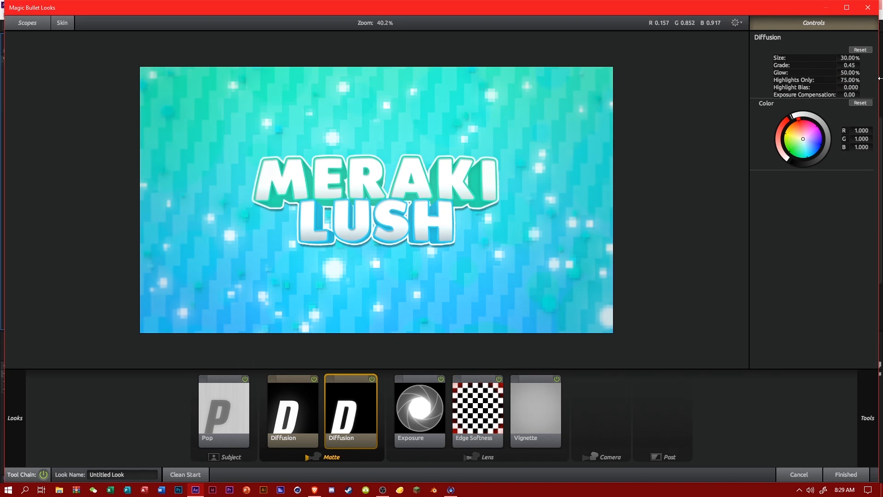
# Set the second Diffusion tool's size to 185%.
pyautogui.moveTo(848, 58)
pyautogui.mouseDown()
pyautogui.moveTo(865, 58)
pyautogui.moveTo(848, 58)
pyautogui.mouseUp()
pyautogui.click(848, 58)
pyautogui.write('145')
pyautogui.press('Return')
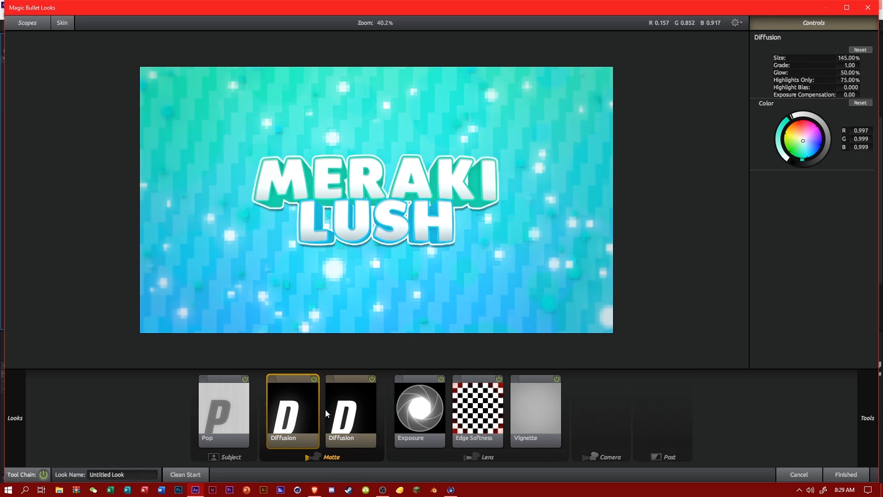
pyautogui.click(847, 58)
pyautogui.write('185')
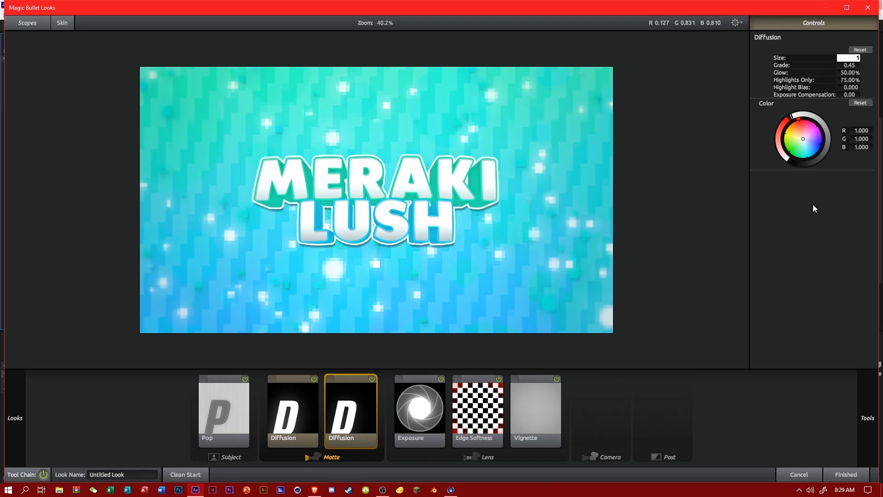
pyautogui.press('Return')
# Add Curves to the Post stage, bend the curve into a gentle S shape and apply the look to the CC layer.
pyautogui.moveTo(873, 369)
pyautogui.click(849, 364)
pyautogui.moveTo(839, 323); pyautogui.dragTo(548, 404)
pyautogui.moveTo(787, 128); pyautogui.dragTo(800, 116)
pyautogui.moveTo(828, 86); pyautogui.dragTo(842, 70)
pyautogui.click(838, 474)
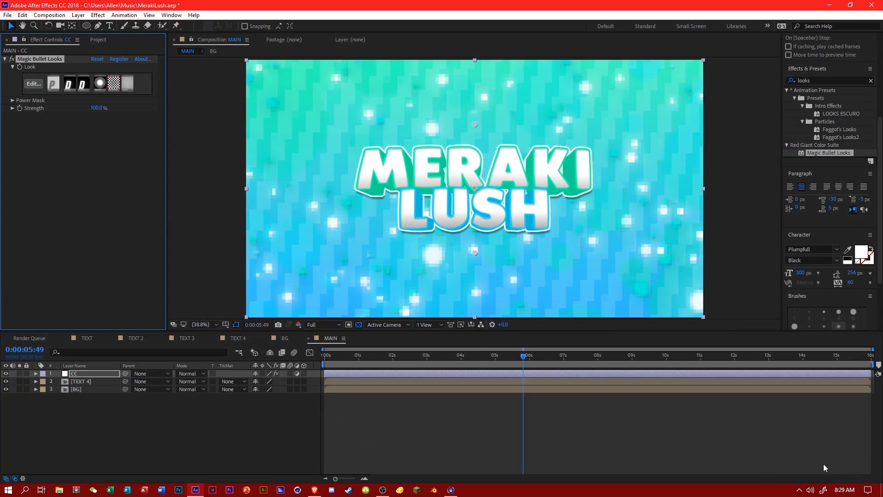
# Preview the composition at 0:00:07:11, reopen the CC layer's look for editing and set the Pop amount to 75%.
pyautogui.click(570, 357)
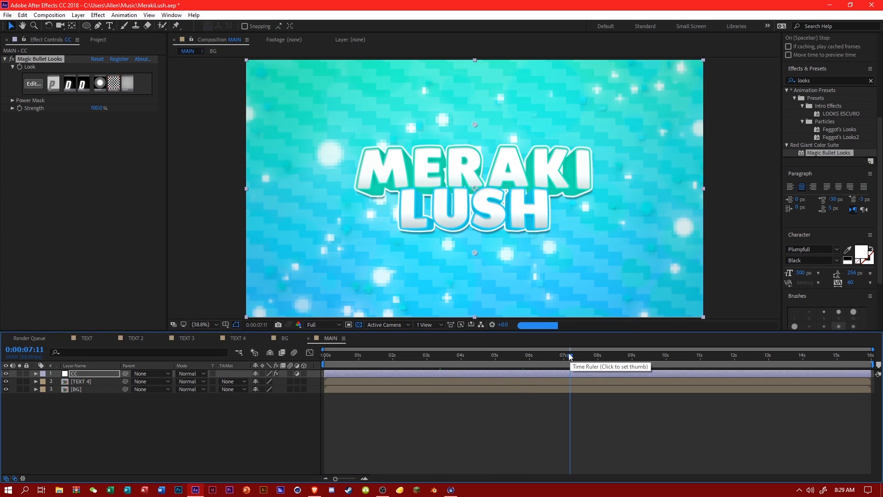
pyautogui.click(32, 87)
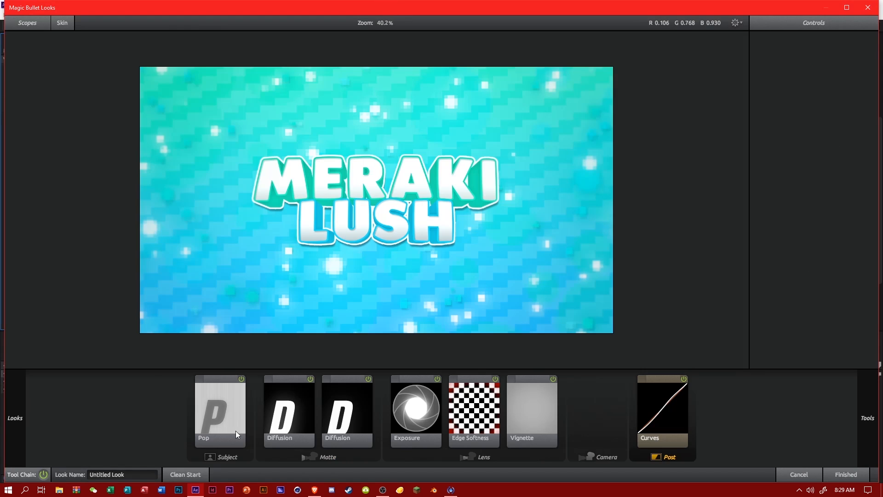
pyautogui.moveTo(845, 58); pyautogui.dragTo(869, 58)
pyautogui.click(845, 59)
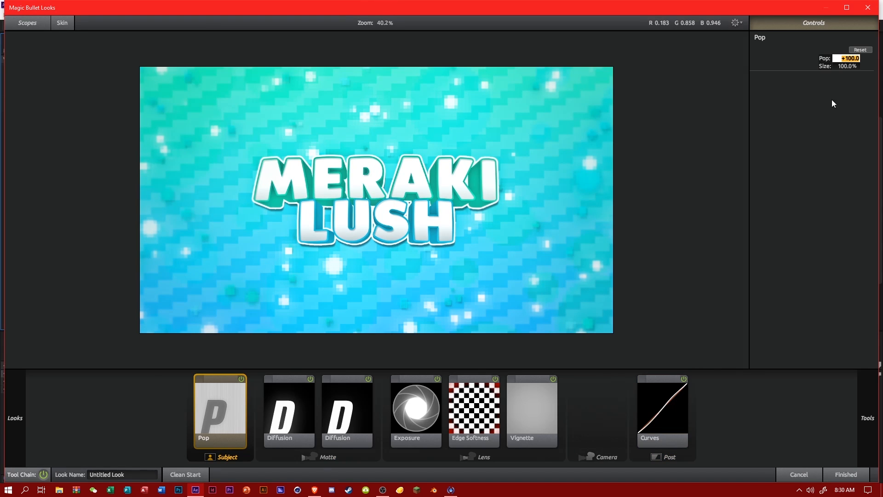
pyautogui.write('75')
pyautogui.press('Return')
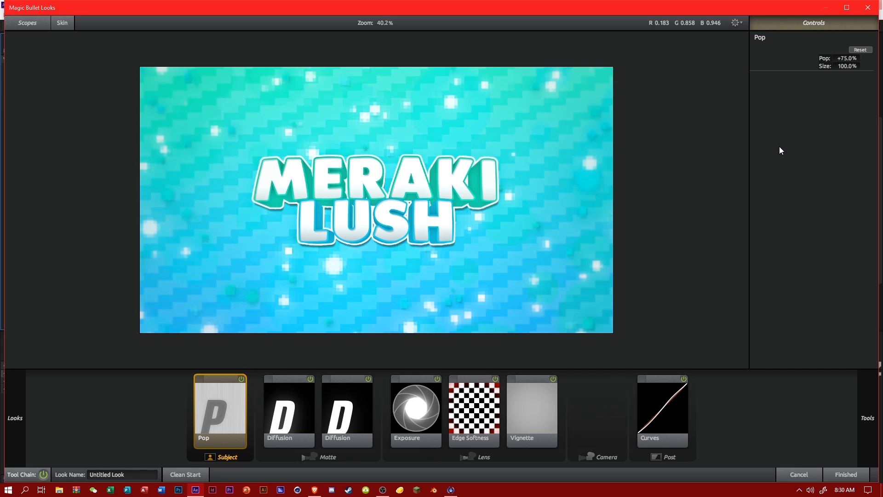
# Add Grad Exposure after Exposure in the Lens stage with a light blue color balance and -0.10 stops.
pyautogui.moveTo(868, 375)
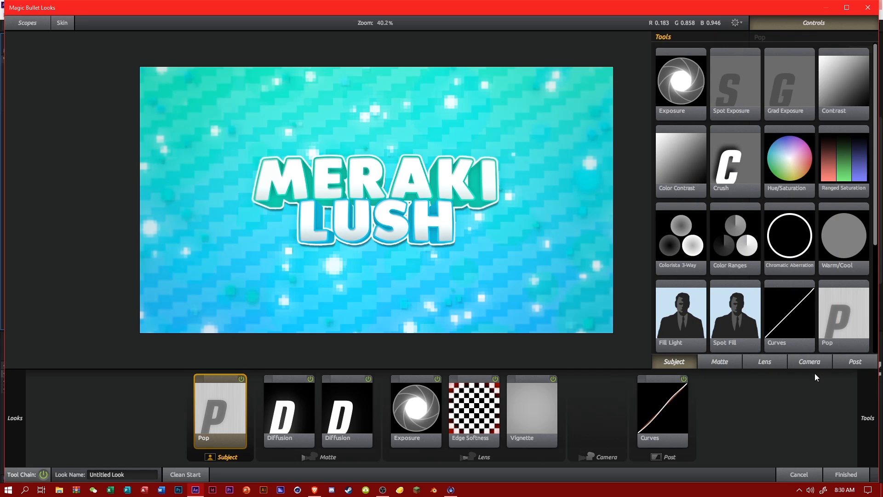
pyautogui.moveTo(787, 87); pyautogui.dragTo(445, 405)
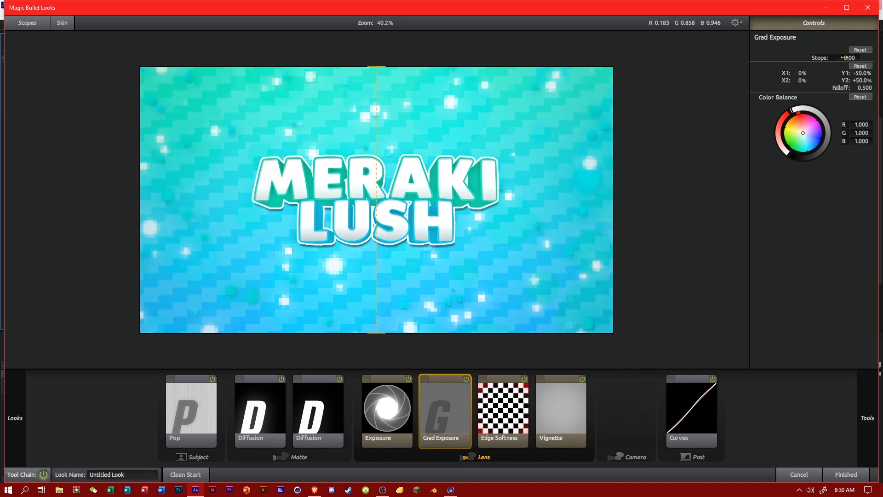
pyautogui.moveTo(808, 138); pyautogui.dragTo(809, 138)
pyautogui.moveTo(850, 58)
pyautogui.mouseDown()
pyautogui.moveTo(866, 58)
pyautogui.moveTo(836, 58)
pyautogui.mouseUp()
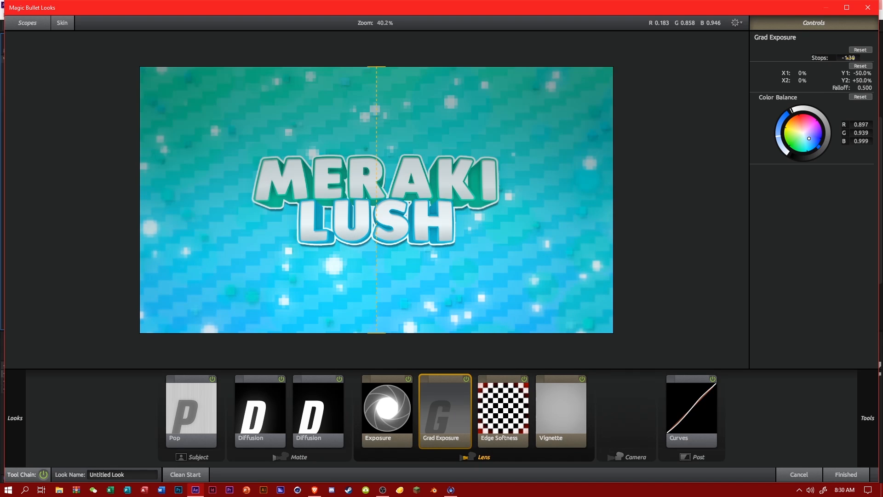
pyautogui.click(852, 58)
pyautogui.write('-0.1')
pyautogui.press('Return')
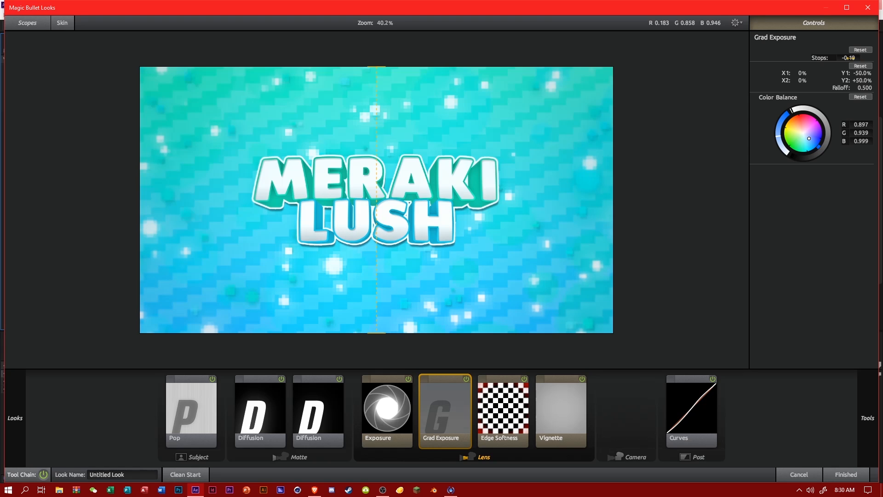
# Add Spot Exposure before Grad Exposure with +0.10 stops and a faint cyan color balance, and apply the updated look.
pyautogui.moveTo(878, 400)
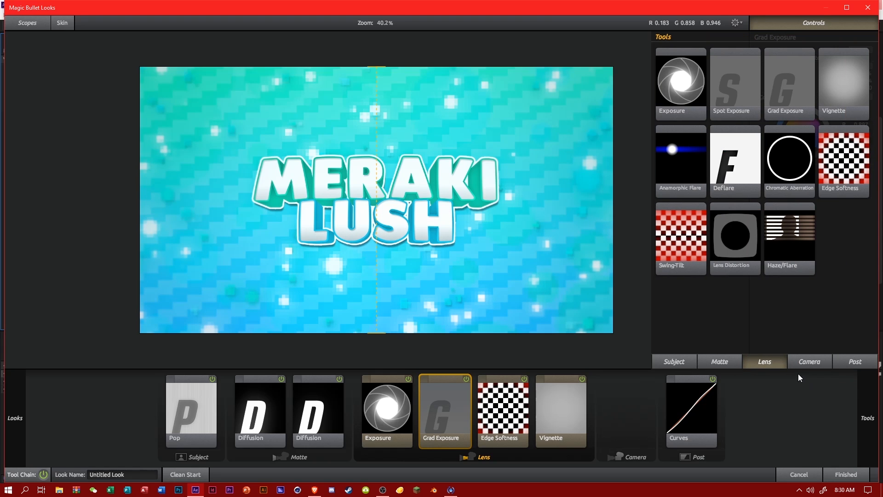
pyautogui.moveTo(743, 97); pyautogui.dragTo(444, 371)
pyautogui.moveTo(850, 59); pyautogui.dragTo(853, 59)
pyautogui.click(851, 58)
pyautogui.write('0.1')
pyautogui.press('Return')
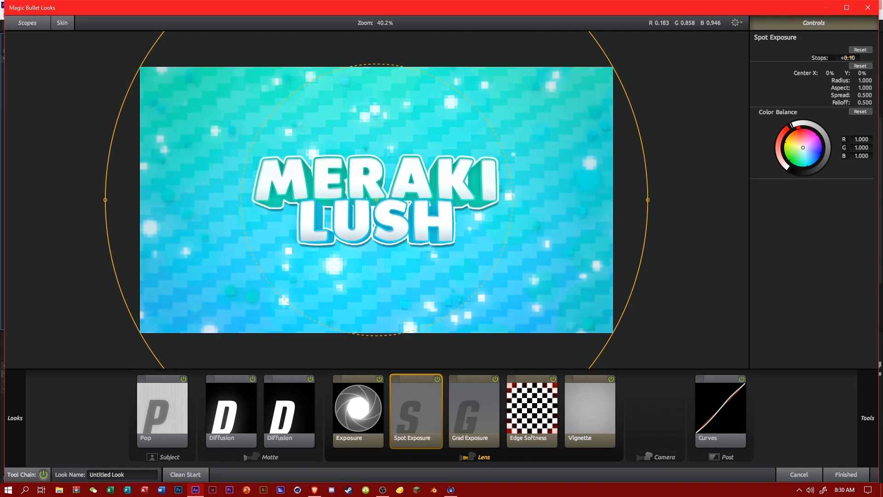
pyautogui.moveTo(806, 142); pyautogui.dragTo(803, 149)
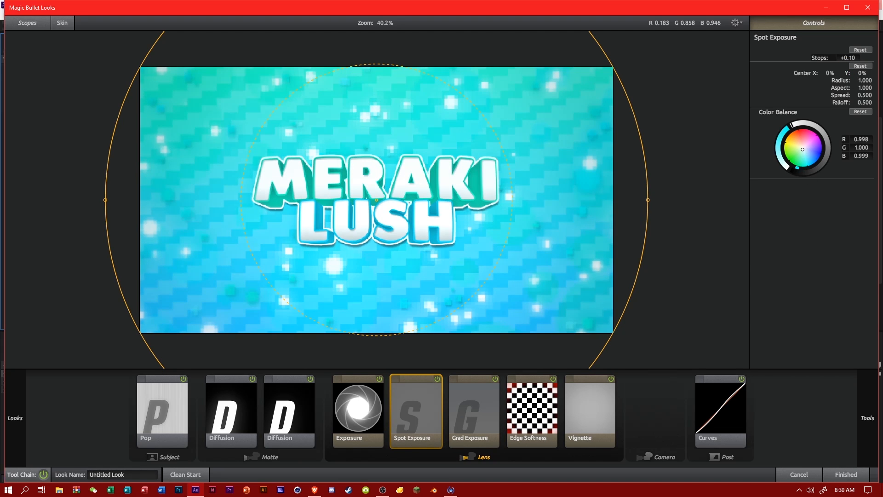
pyautogui.click(843, 473)
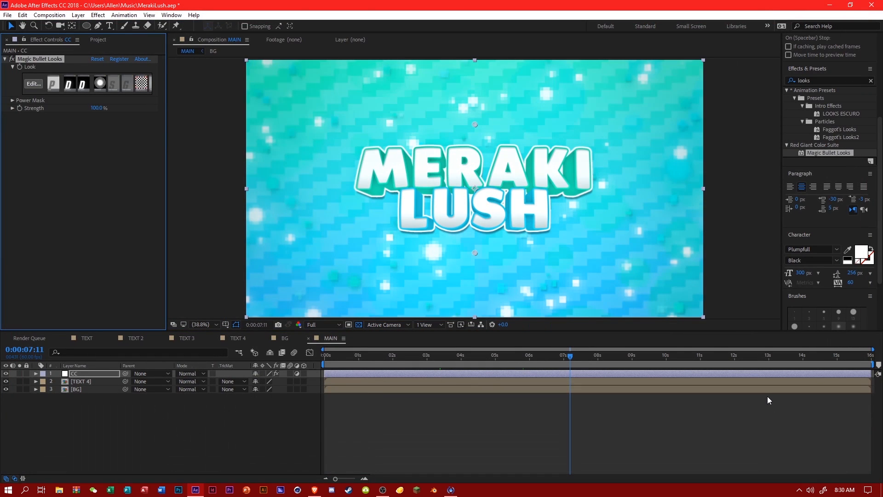
# Reopen the CC layer's look at 0:00:06:03, set the Lens stage's Vignette strength to 15% and apply the look.
pyautogui.moveTo(449, 357); pyautogui.dragTo(531, 360)
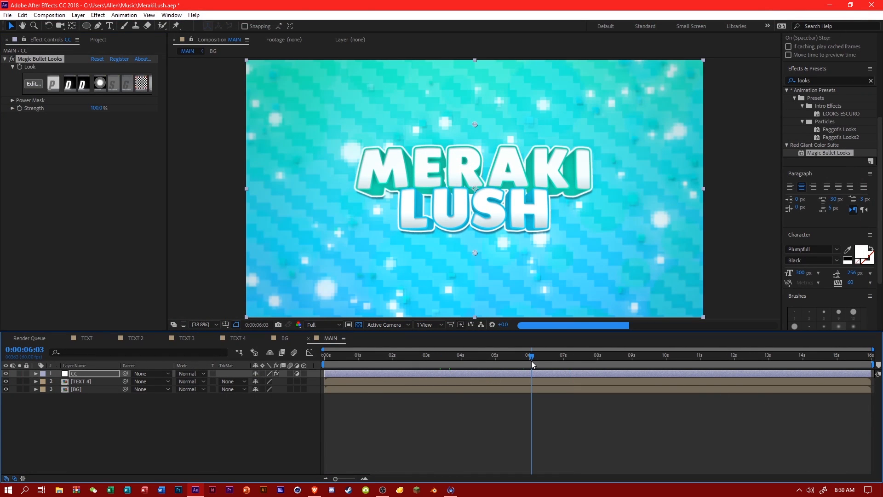
pyautogui.scroll(-3, 493, 249)
pyautogui.scroll(2, 492, 252)
pyautogui.click(33, 83)
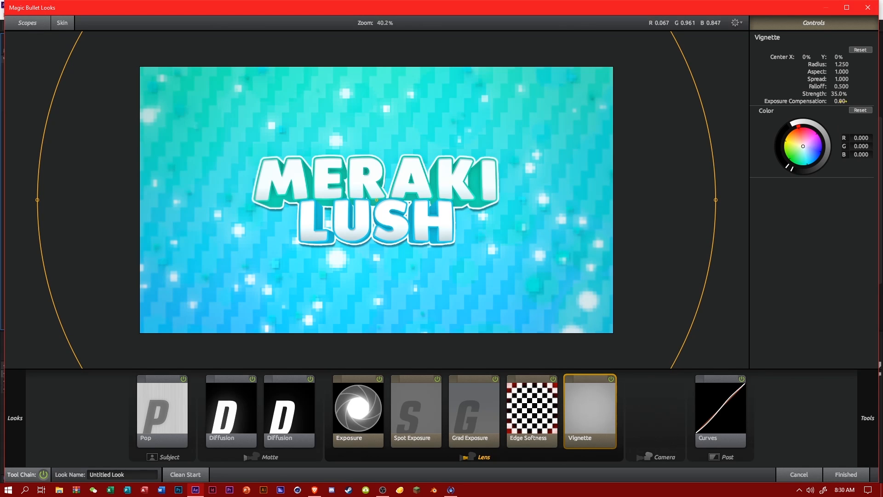
pyautogui.click(840, 94)
pyautogui.write('15')
pyautogui.click(813, 270)
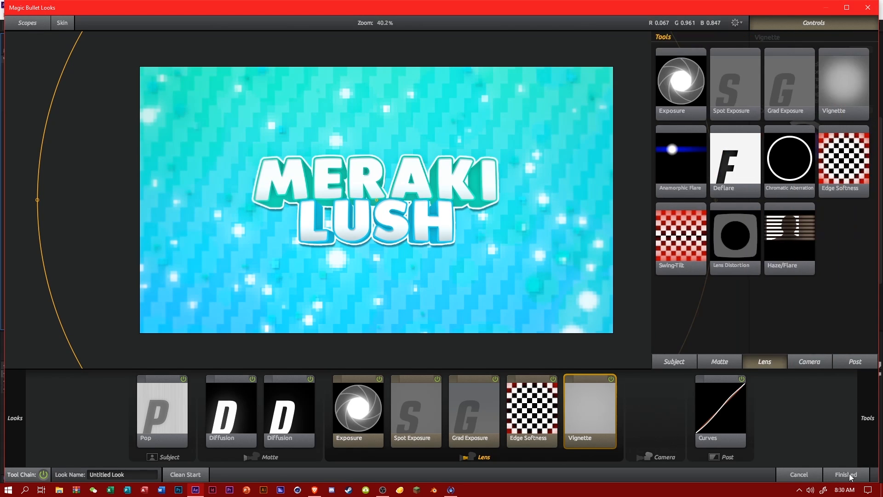
pyautogui.click(850, 473)
# Examine the graded composition close up, then at 0:00:03:32, comparing it with and without the CC layer.
pyautogui.scroll(2, 491, 281)
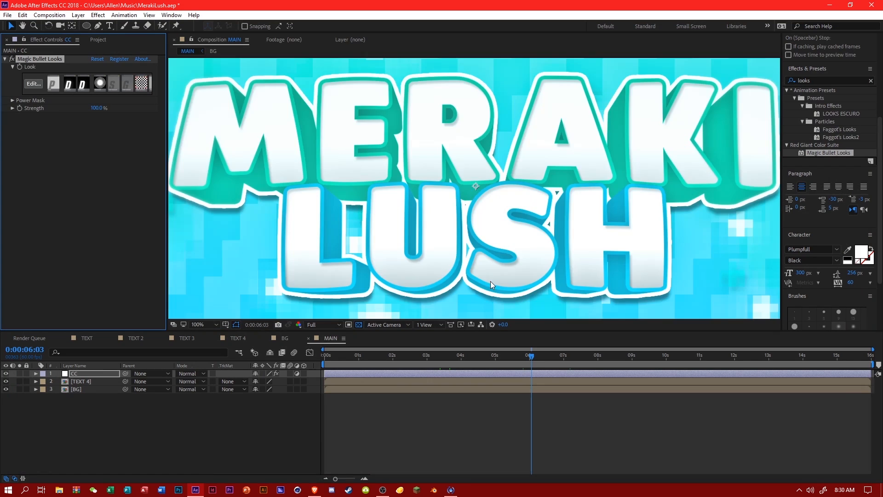
pyautogui.scroll(-4, 490, 280)
pyautogui.scroll(2, 491, 281)
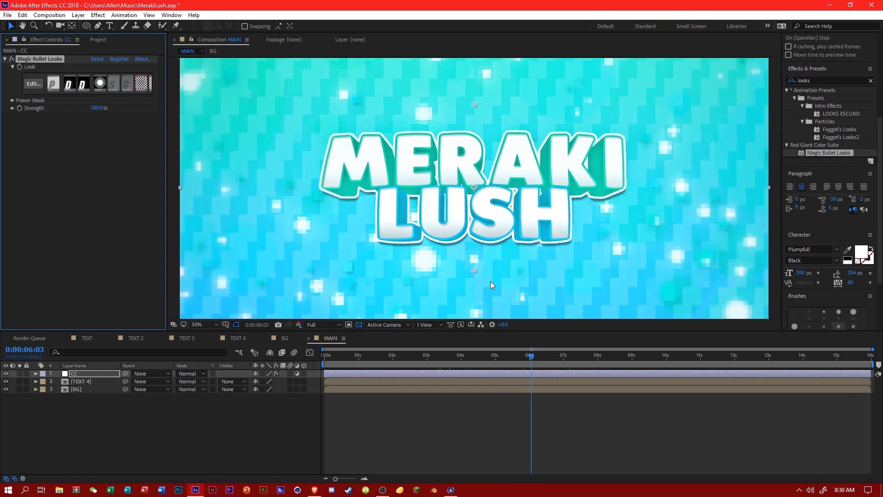
pyautogui.scroll(-1, 490, 280)
pyautogui.click(446, 349)
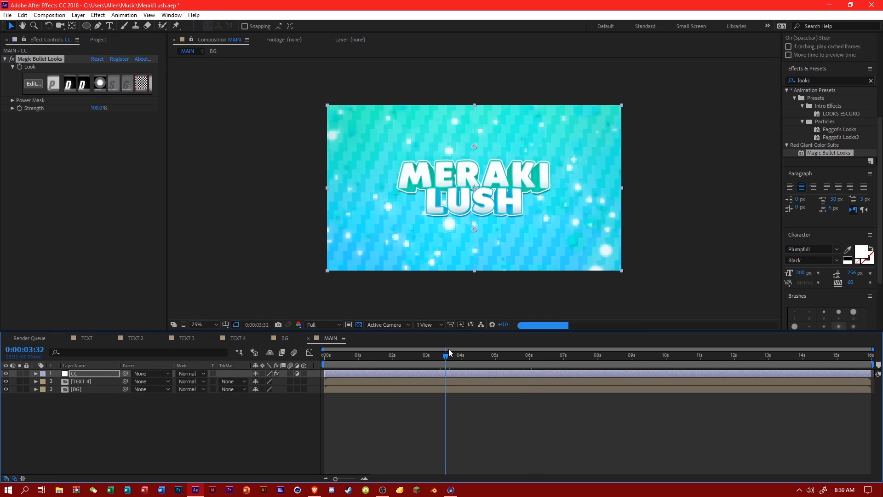
pyautogui.press('.')
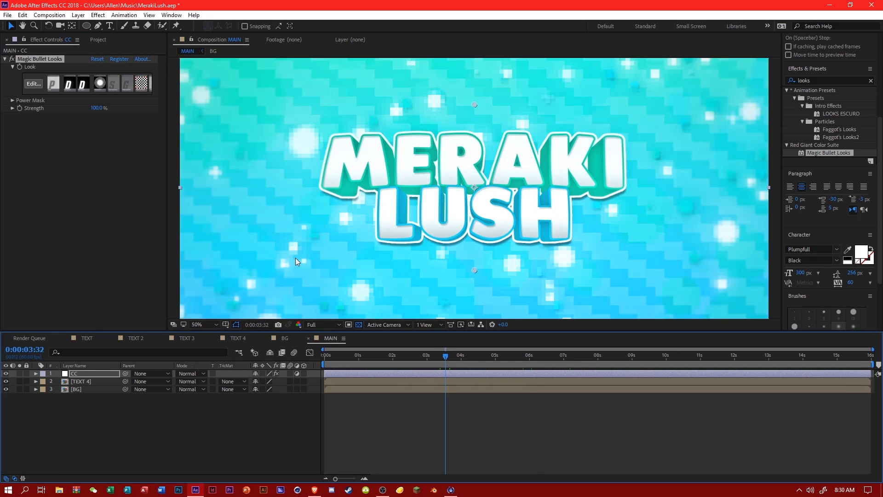
pyautogui.click(7, 374)
pyautogui.scroll(-1, 378, 261)
pyautogui.scroll(1, 379, 260)
# Reopen the CC layer's look for editing and bring up the Camera stage tools.
pyautogui.click(35, 83)
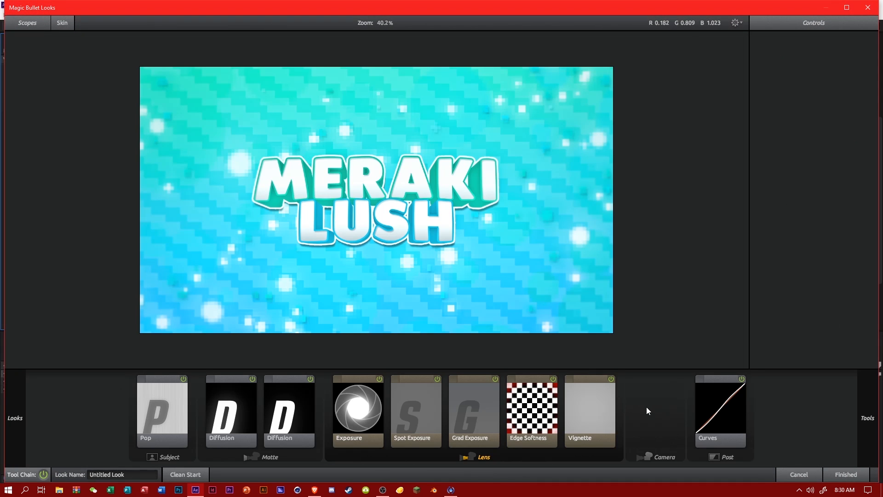
pyautogui.click(647, 407)
pyautogui.moveTo(874, 364)
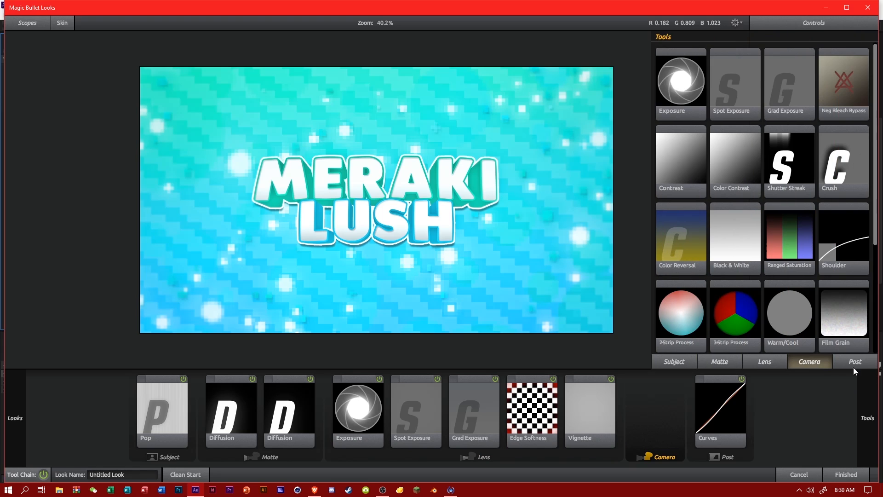
# Try a LUT in the Camera stage with Cinestyle To Cool, Mojo and Standard and Prolost Flat To Cool, and remove it.
pyautogui.scroll(-2, 757, 302)
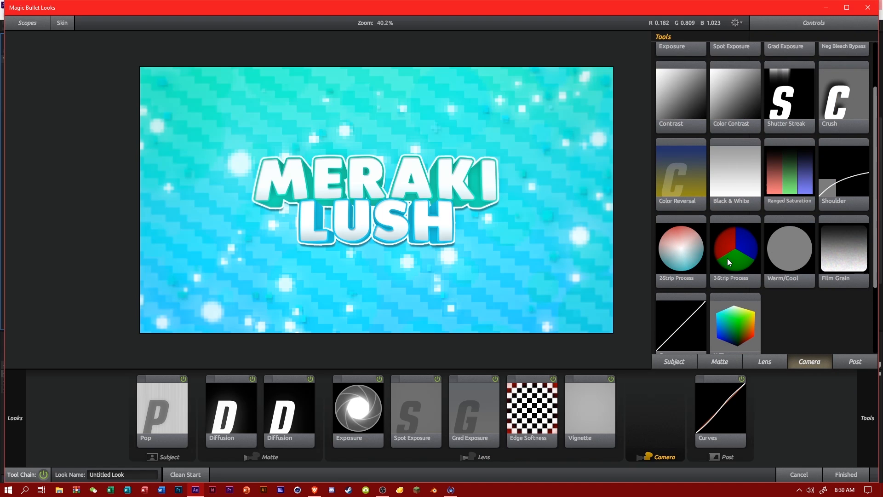
pyautogui.moveTo(743, 293); pyautogui.dragTo(658, 405)
pyautogui.click(830, 50)
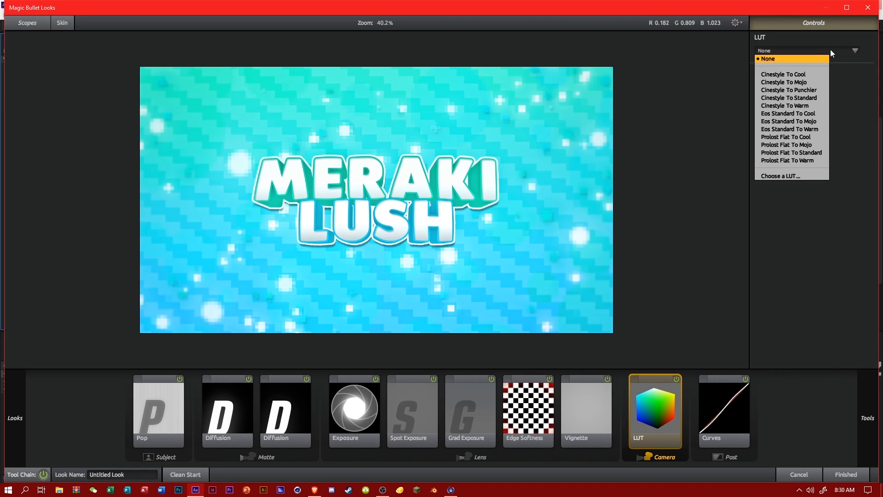
pyautogui.click(784, 74)
pyautogui.click(791, 50)
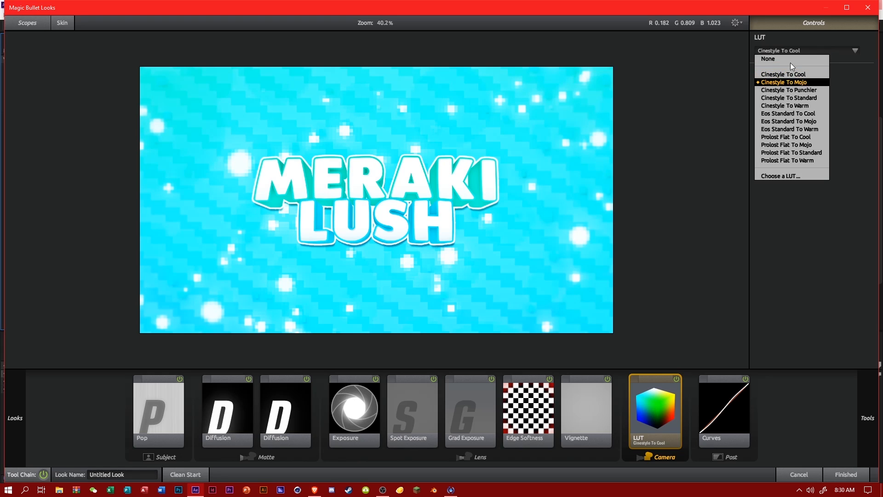
pyautogui.click(783, 82)
pyautogui.click(791, 51)
pyautogui.click(788, 97)
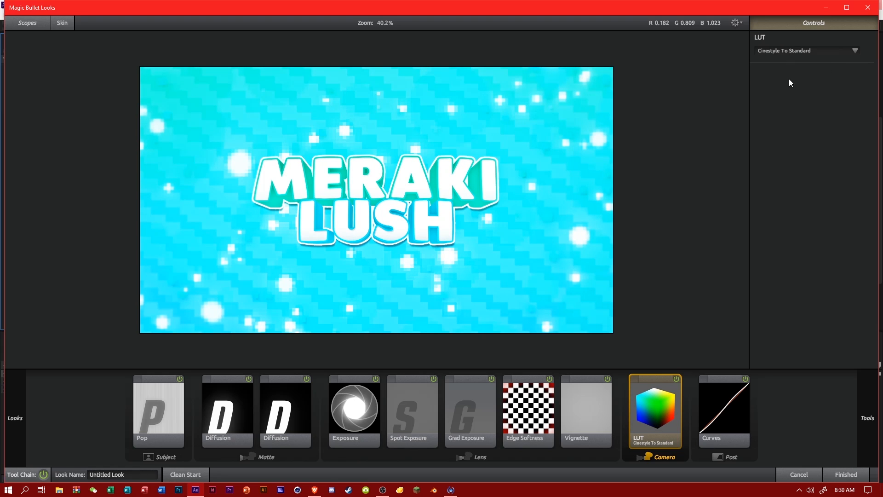
pyautogui.click(794, 49)
pyautogui.click(799, 137)
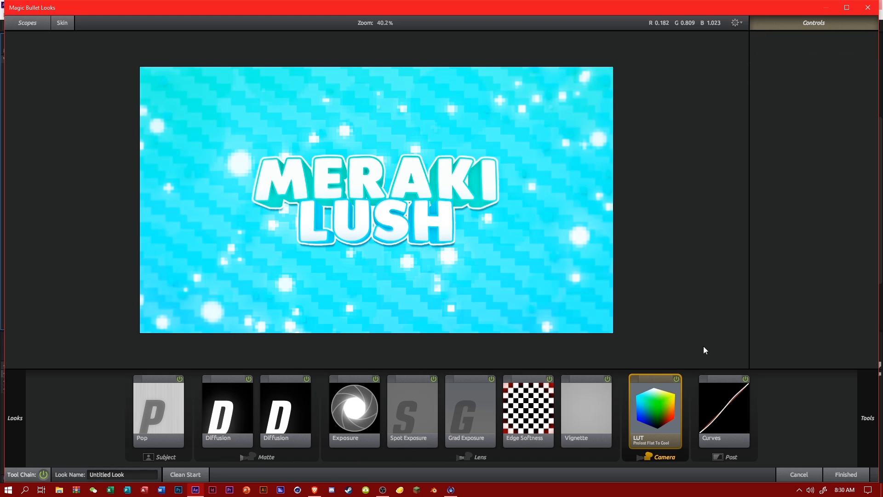
pyautogui.press('Delete')
# Try the 2-Strip Process in the Camera stage and remove it.
pyautogui.moveTo(867, 395)
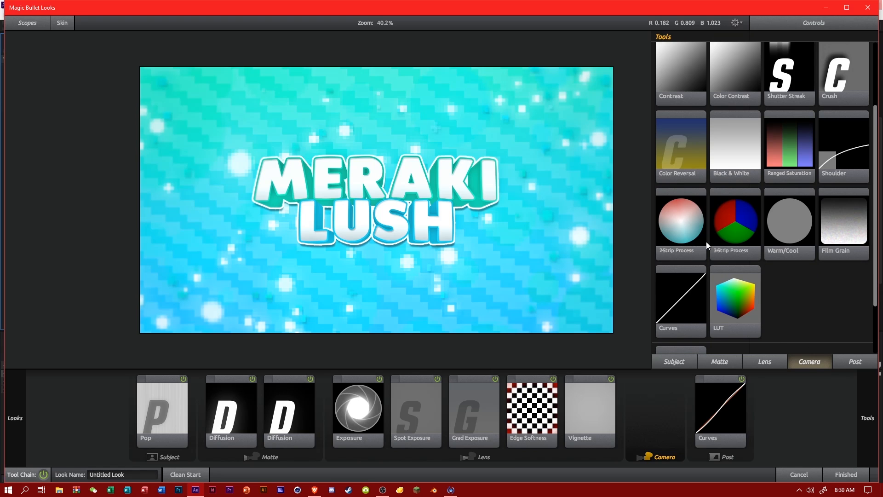
pyautogui.moveTo(706, 241); pyautogui.dragTo(656, 396)
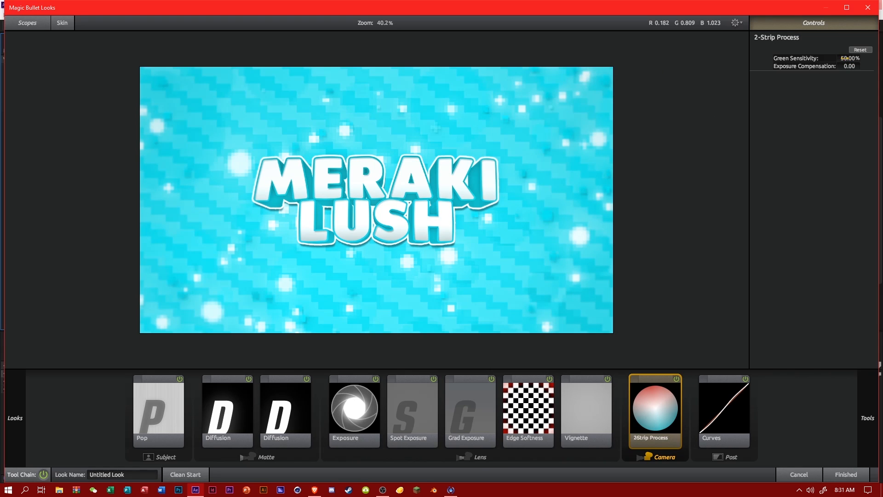
pyautogui.press('Delete')
pyautogui.moveTo(866, 396)
pyautogui.scroll(5, 821, 189)
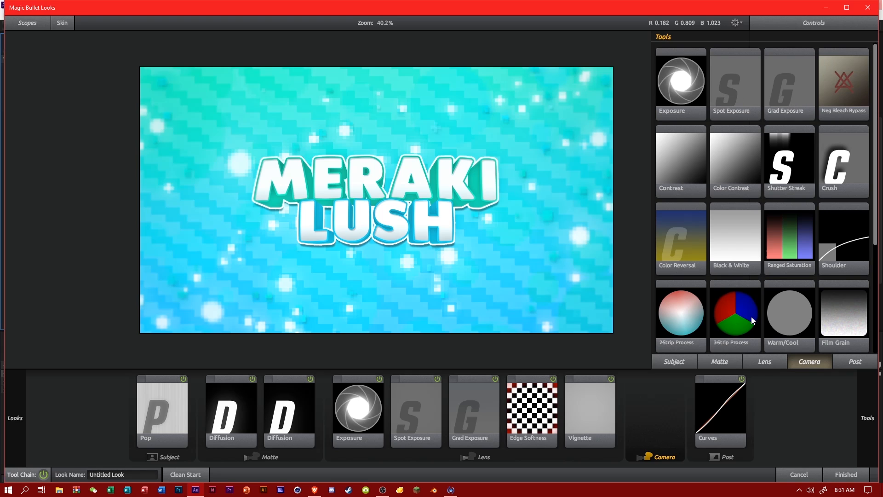
# Add Lens Distortion after Vignette in the Lens stage and set its distortion to -25%.
pyautogui.click(764, 362)
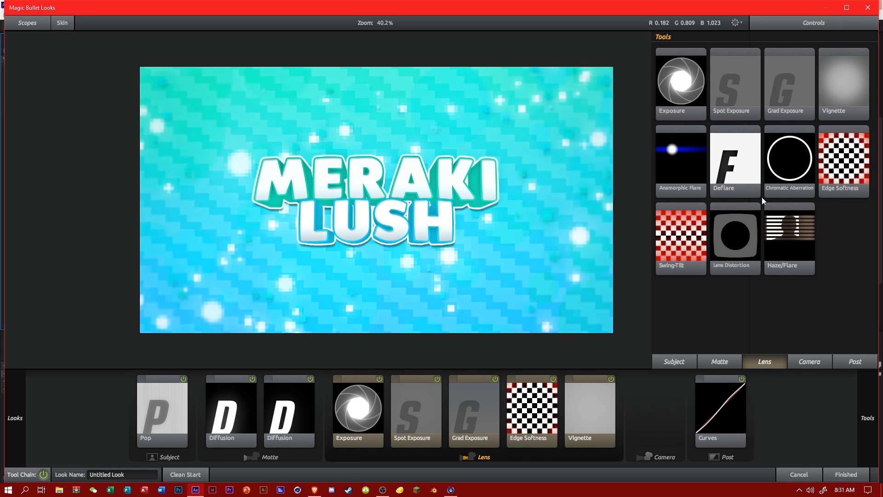
pyautogui.moveTo(735, 237); pyautogui.dragTo(617, 405)
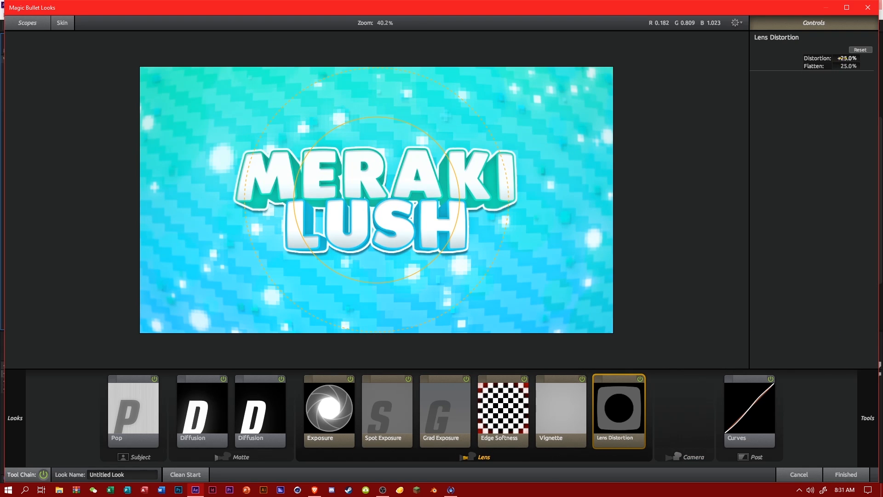
pyautogui.click(847, 58)
pyautogui.write('-25')
pyautogui.press('Return')
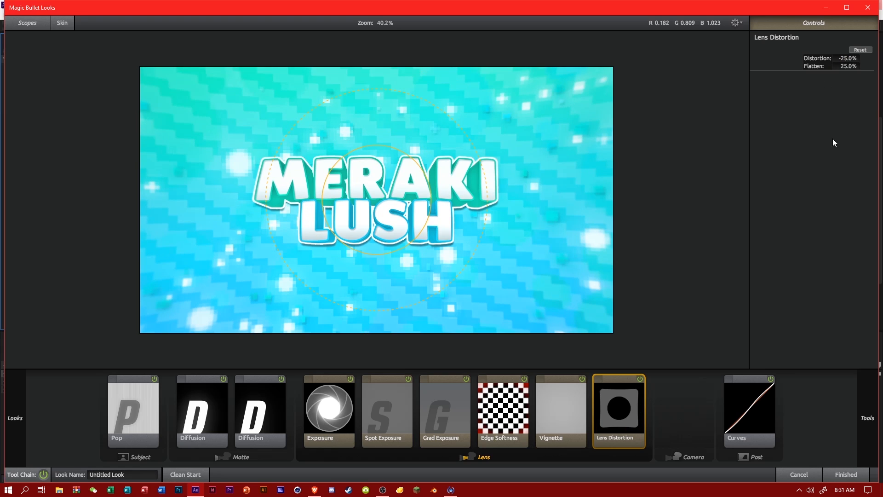
# Look through the Lens and Matte stage tools for another effect to add.
pyautogui.moveTo(879, 340)
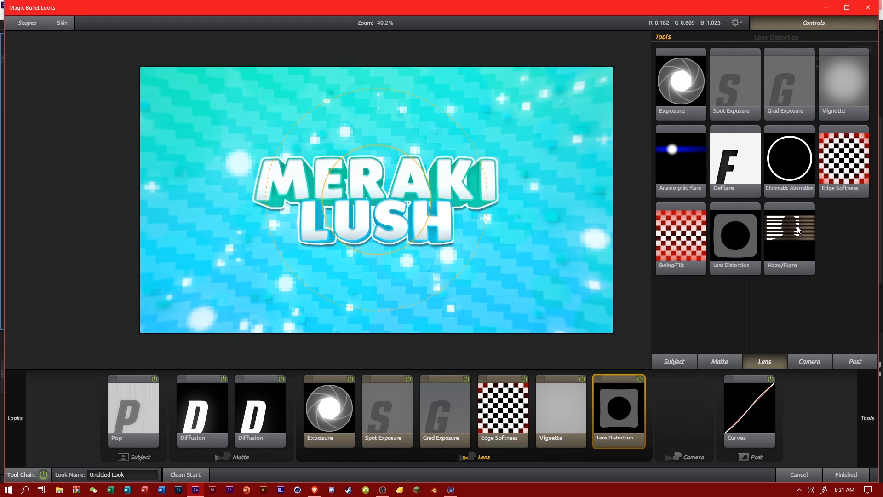
pyautogui.moveTo(690, 177); pyautogui.dragTo(879, 321)
pyautogui.moveTo(878, 321)
pyautogui.click(718, 362)
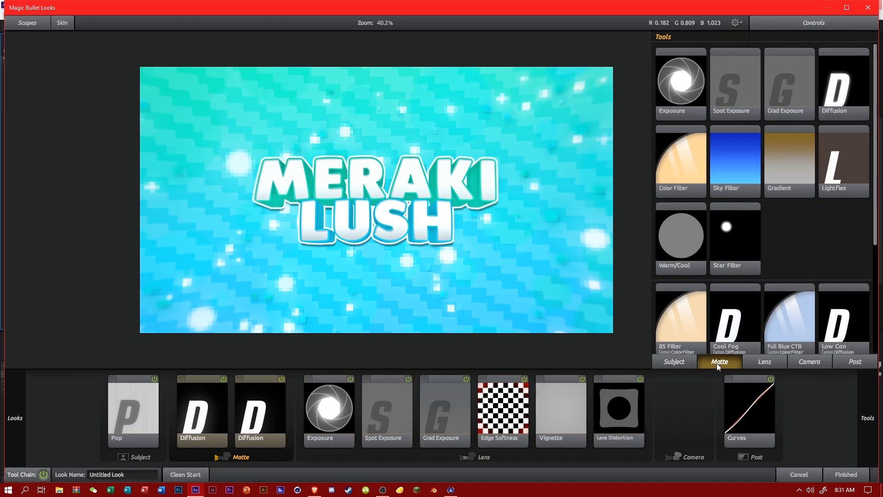
pyautogui.scroll(-1, 813, 283)
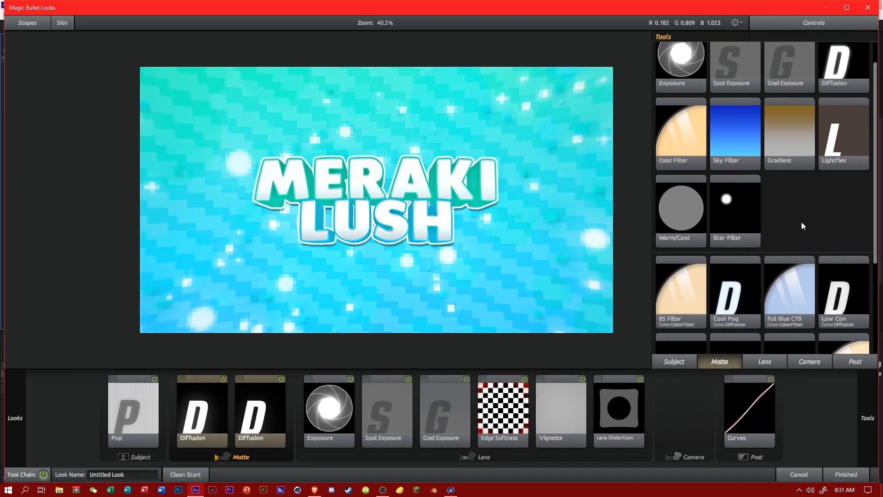
pyautogui.scroll(-2, 752, 213)
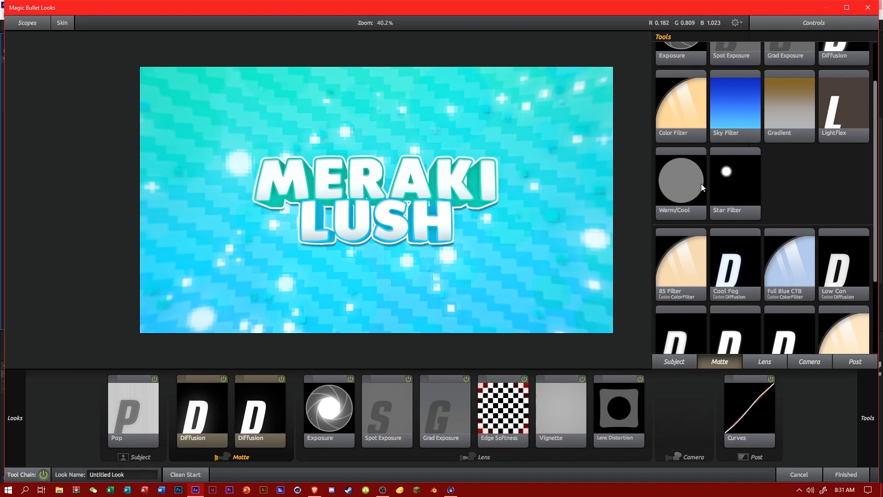
pyautogui.scroll(-2, 782, 212)
pyautogui.scroll(5, 780, 231)
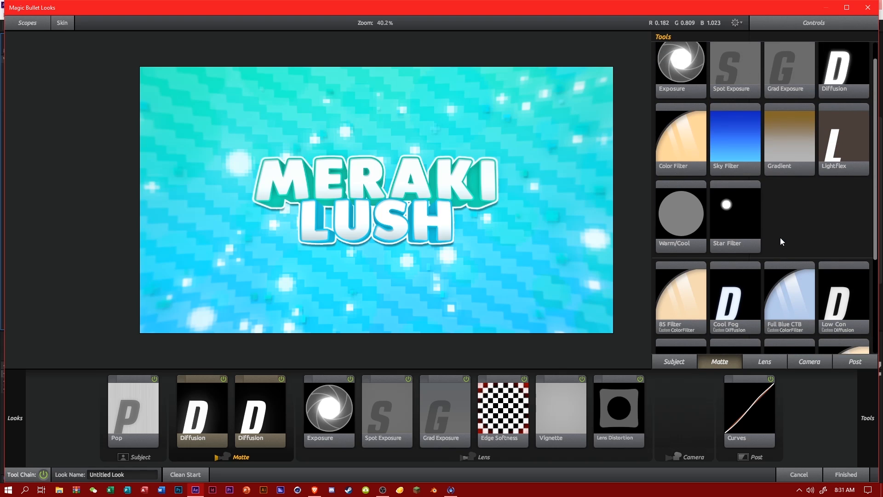
# Try Colorista 3-Way before Curves with midtones at about 1.17 and highlights at about 0.83, and remove it.
pyautogui.click(855, 363)
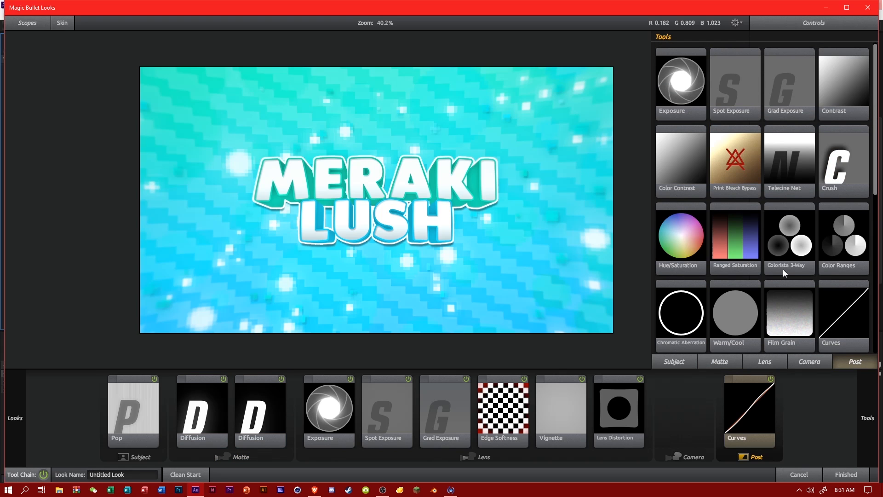
pyautogui.scroll(-1, 783, 269)
pyautogui.scroll(-1, 783, 268)
pyautogui.scroll(-1, 789, 221)
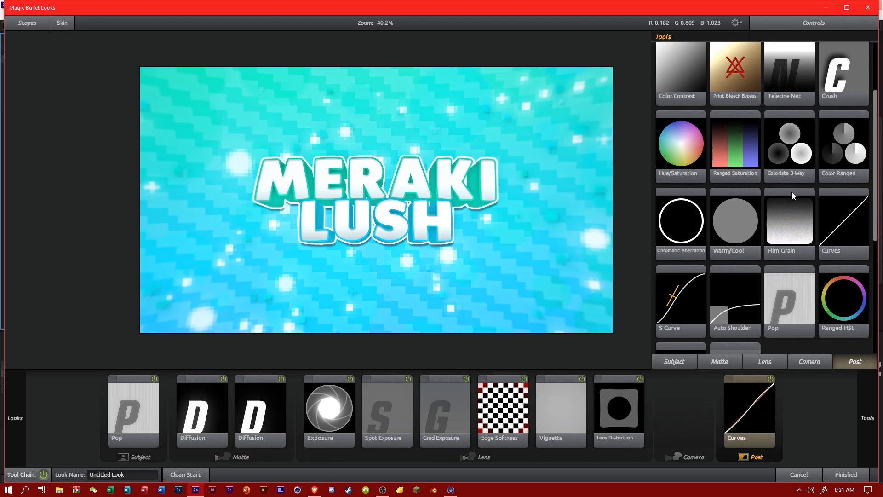
pyautogui.moveTo(792, 192); pyautogui.dragTo(697, 416)
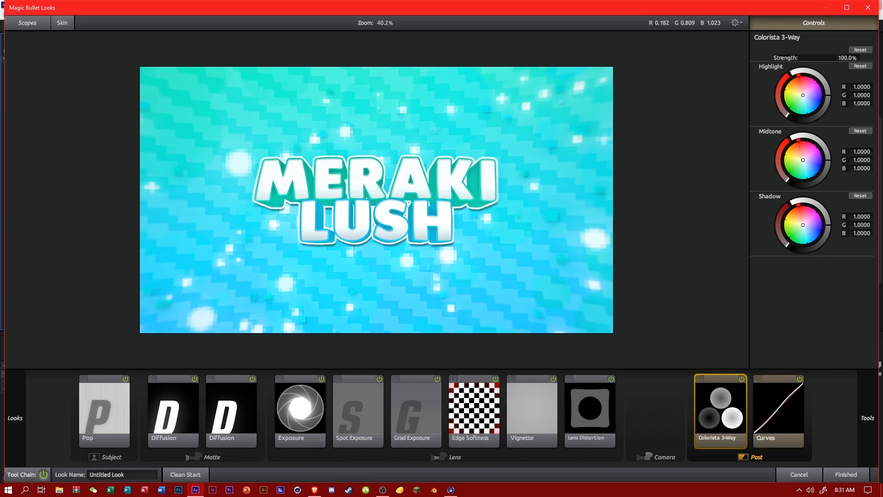
pyautogui.moveTo(810, 146); pyautogui.dragTo(827, 155)
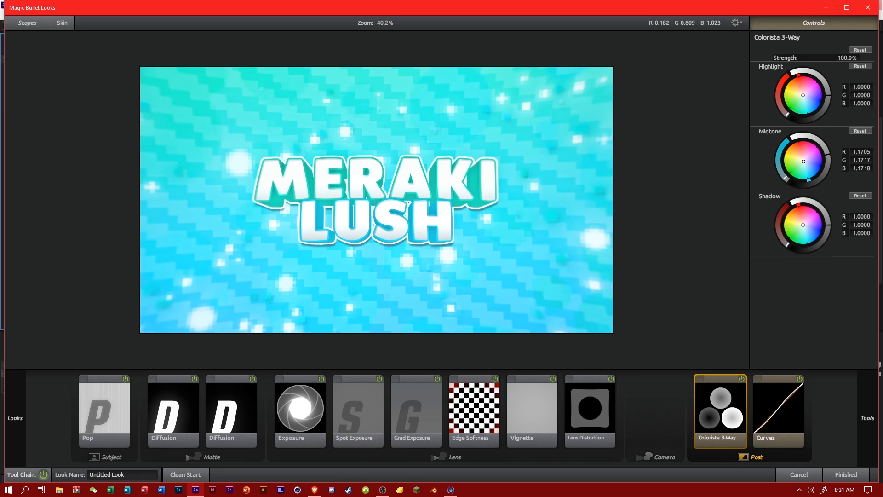
pyautogui.moveTo(828, 95)
pyautogui.mouseDown()
pyautogui.moveTo(824, 82)
pyautogui.moveTo(828, 101)
pyautogui.mouseUp()
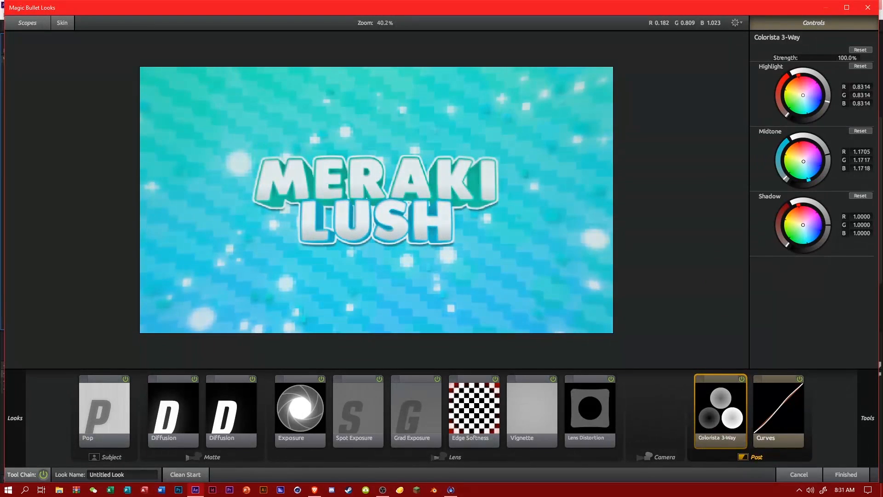
pyautogui.moveTo(721, 409); pyautogui.dragTo(782, 322)
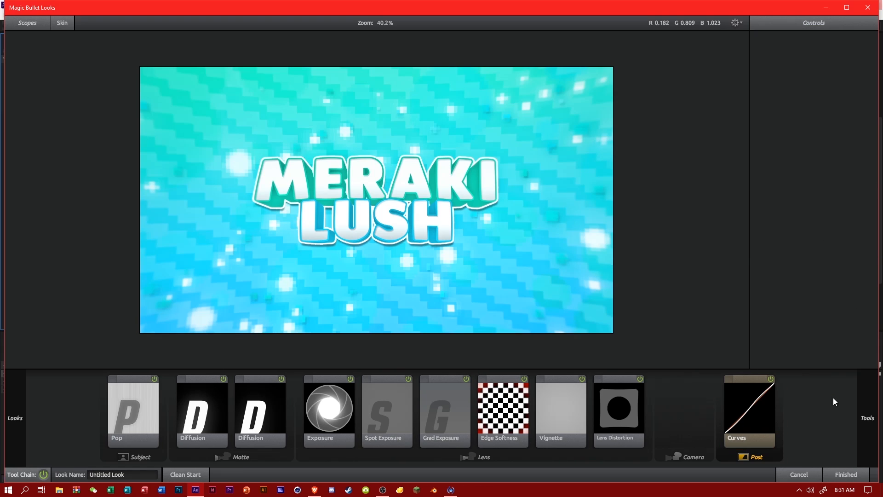
# Apply the updated look to the CC layer and save the project.
pyautogui.click(840, 474)
pyautogui.scroll(-2, 501, 240)
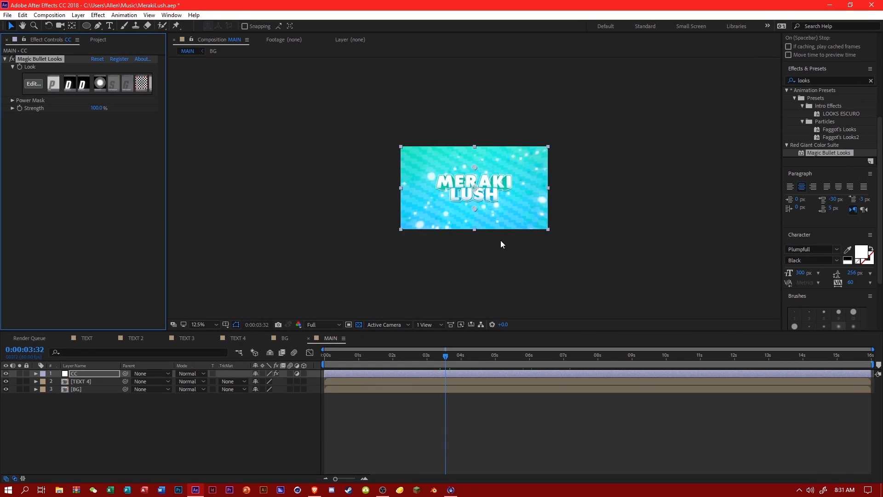
pyautogui.hotkey('ctrl', 's')
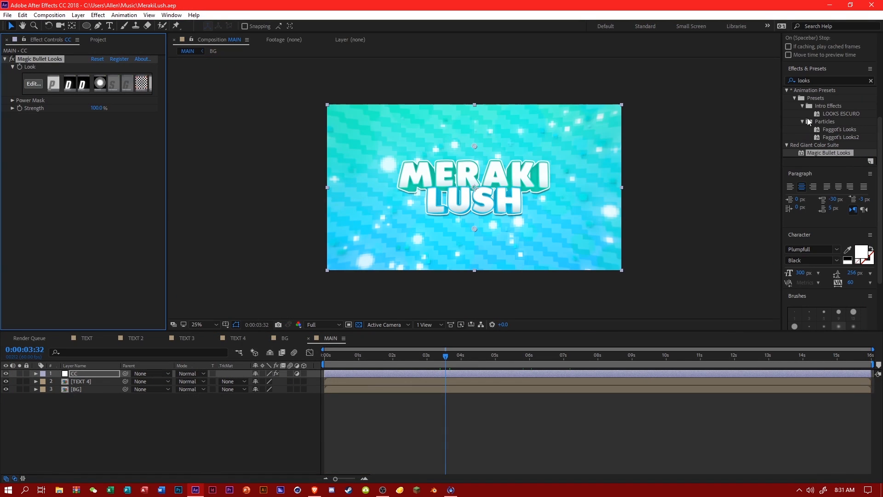
# Find the Hue/Saturation effect and apply it to the TEXT 4 layer.
pyautogui.click(782, 81)
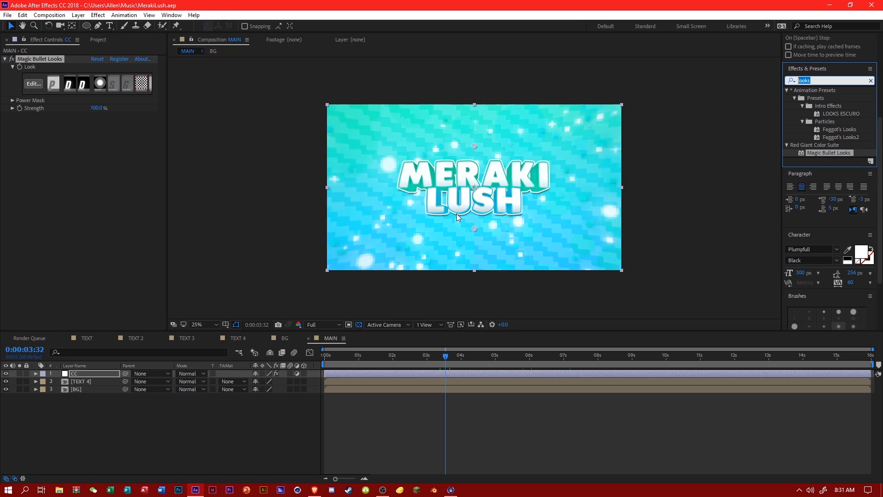
pyautogui.write('hue')
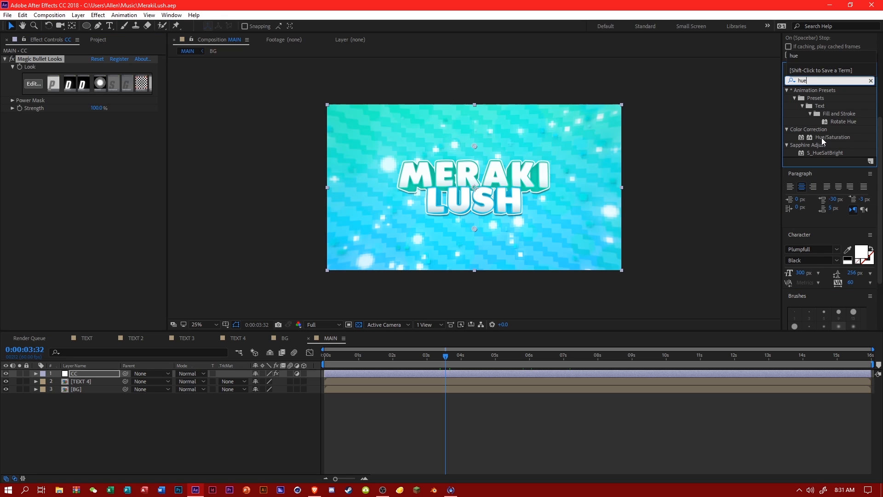
pyautogui.moveTo(823, 141); pyautogui.dragTo(94, 381)
pyautogui.press('.')
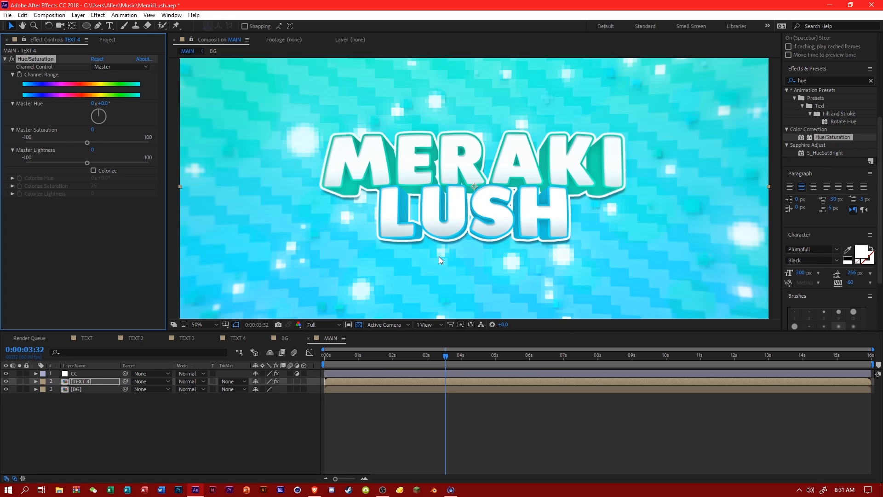
# Try Master Saturation values between -44 and 58 on TEXT 4 and set its Master Lightness to 10.
pyautogui.moveTo(112, 140); pyautogui.dragTo(61, 143)
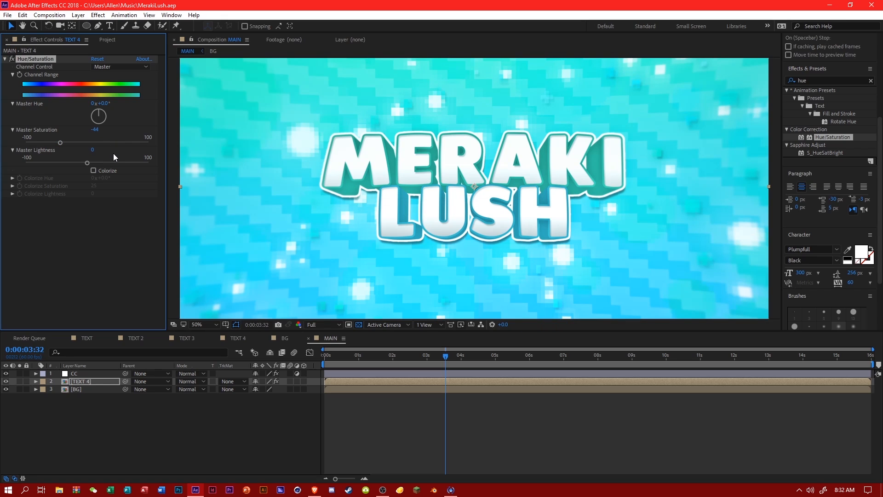
pyautogui.moveTo(102, 163)
pyautogui.mouseDown()
pyautogui.moveTo(79, 164)
pyautogui.moveTo(93, 162)
pyautogui.mouseUp()
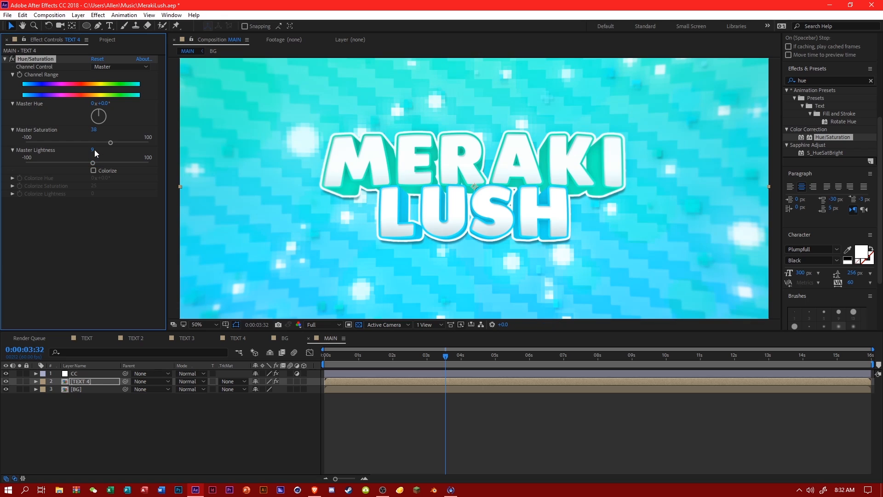
pyautogui.click(94, 150)
pyautogui.write('10')
pyautogui.click(88, 220)
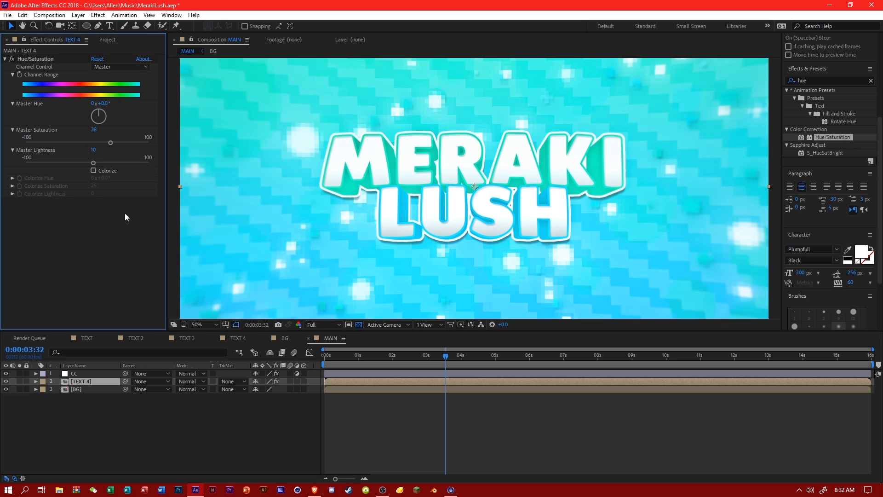
# Try a Master Saturation of -22 on TEXT 4, and set it to 15.
pyautogui.press(',')
pyautogui.press(',')
pyautogui.click(74, 142)
pyautogui.press('.')
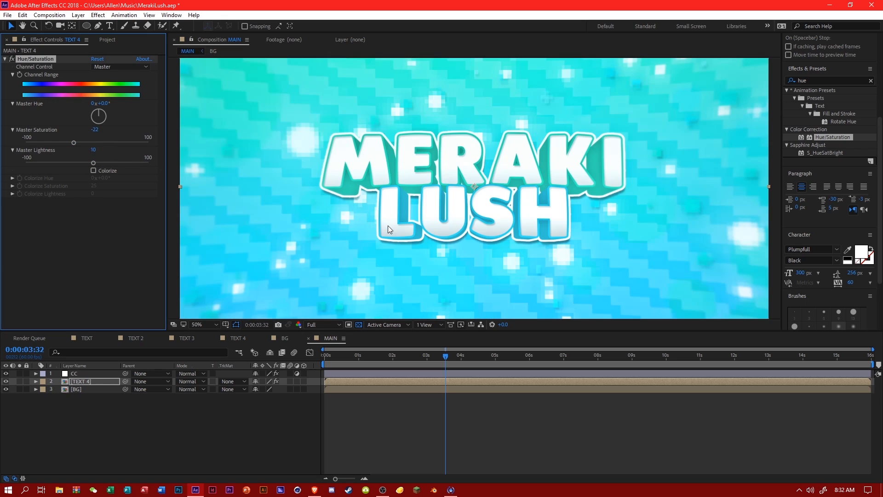
pyautogui.click(95, 131)
pyautogui.press('Return')
# Compare the text with Hue/Saturation off and on, keep the effect enabled, and save the project.
pyautogui.click(12, 59)
pyautogui.click(12, 59)
pyautogui.press(',')
pyautogui.press(',')
pyautogui.press(',')
pyautogui.press('.')
pyautogui.press('.')
pyautogui.press('.')
pyautogui.press(',')
pyautogui.hotkey('ctrl', 's')
# Review the MAIN composition at several points along its timeline and fit the preview up to 100%.
pyautogui.moveTo(544, 357); pyautogui.dragTo(639, 355)
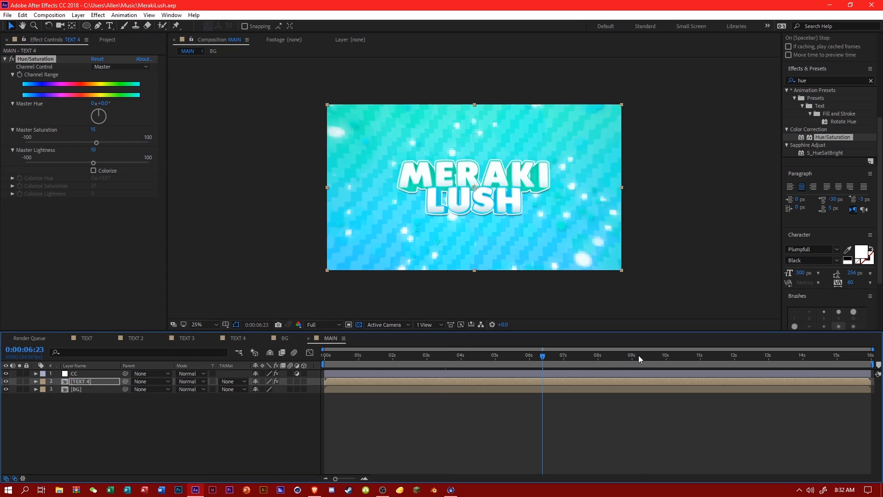
pyautogui.press('.')
pyautogui.press(',')
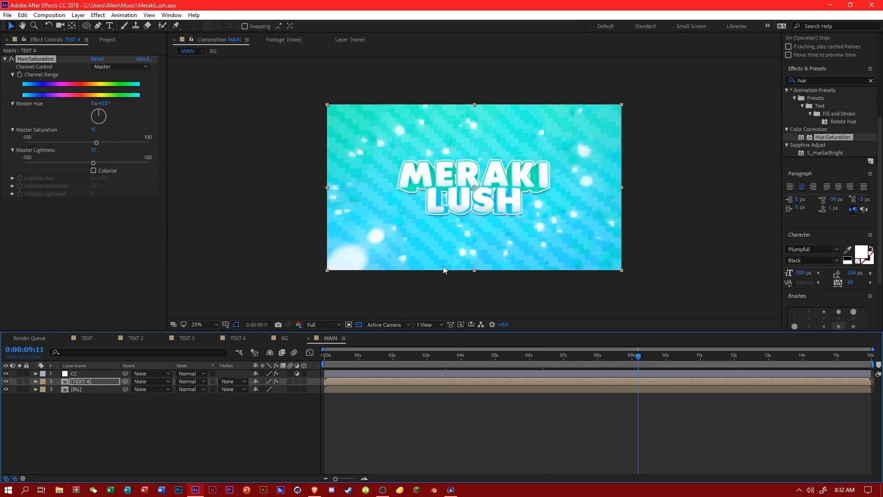
pyautogui.click(438, 357)
pyautogui.click(380, 360)
pyautogui.moveTo(379, 360); pyautogui.dragTo(706, 357)
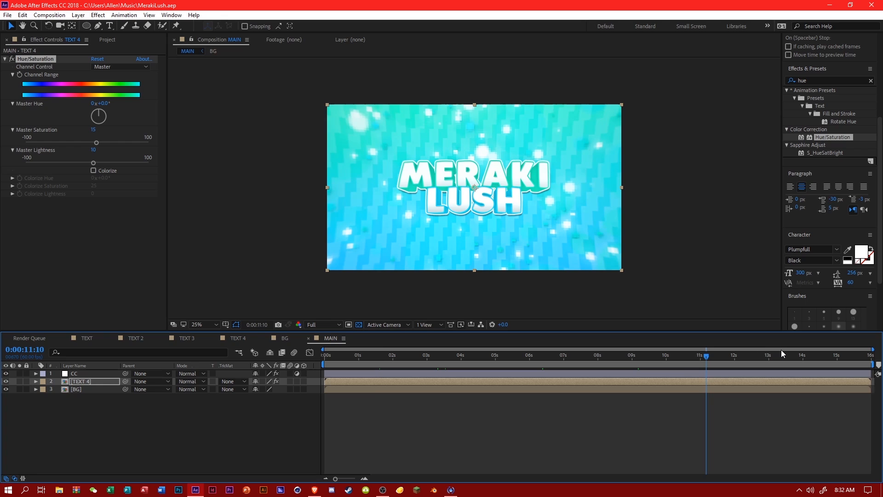
pyautogui.moveTo(781, 351); pyautogui.dragTo(822, 358)
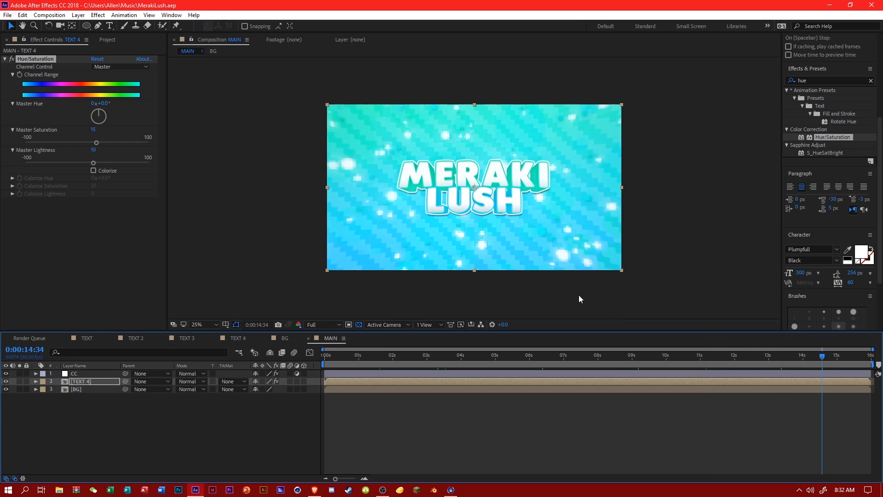
pyautogui.press('.')
pyautogui.click(733, 363)
pyautogui.moveTo(733, 367); pyautogui.dragTo(654, 358)
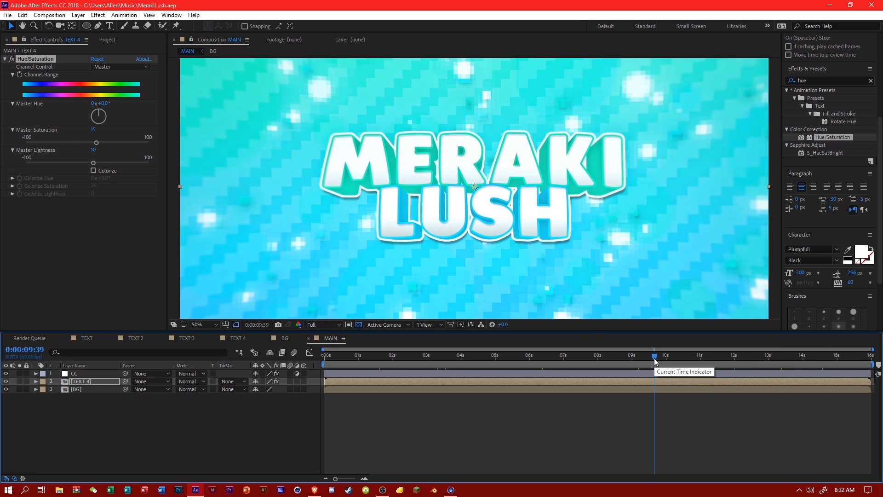
pyautogui.press(',')
pyautogui.click(211, 324)
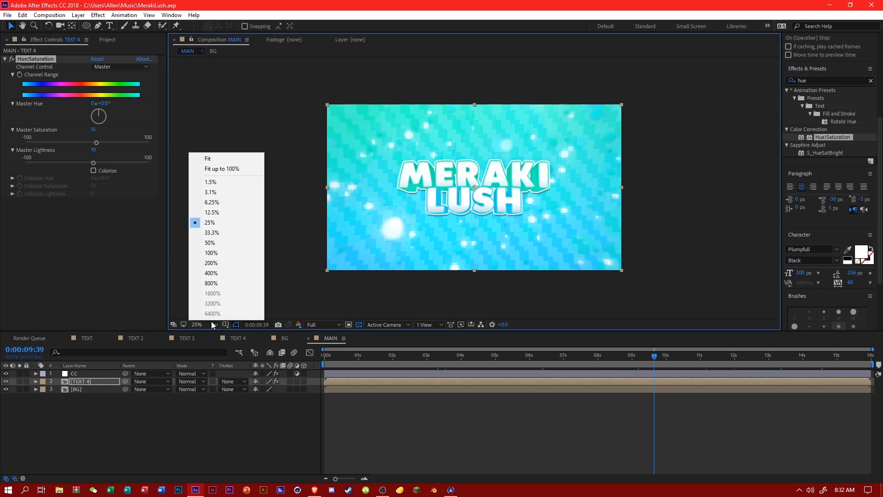
pyautogui.click(221, 168)
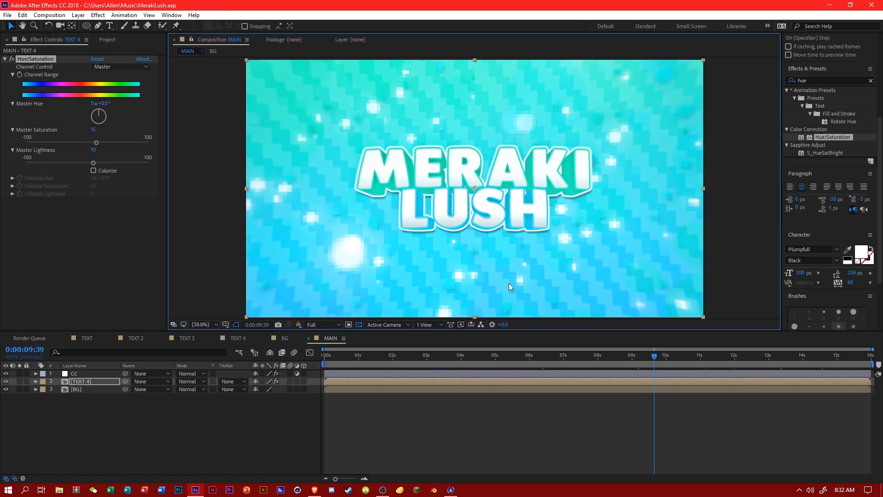
pyautogui.click(105, 373)
pyautogui.click(101, 382)
pyautogui.click(99, 389)
pyautogui.click(97, 374)
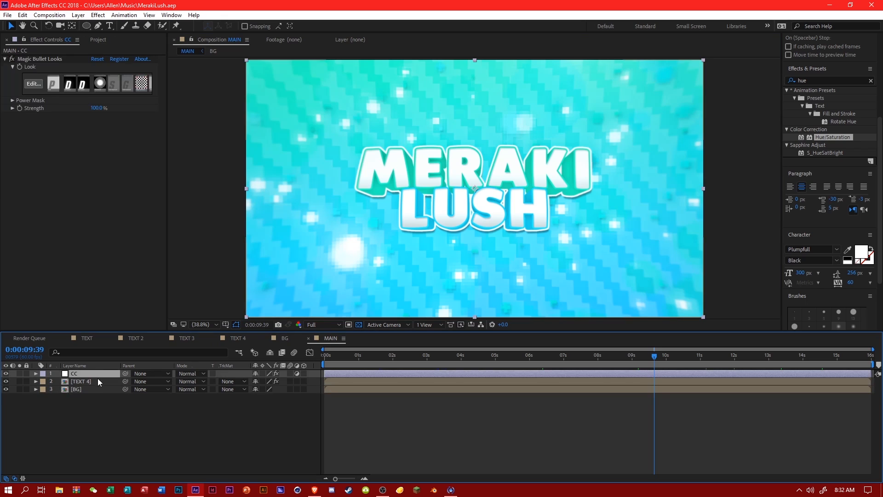
pyautogui.click(98, 389)
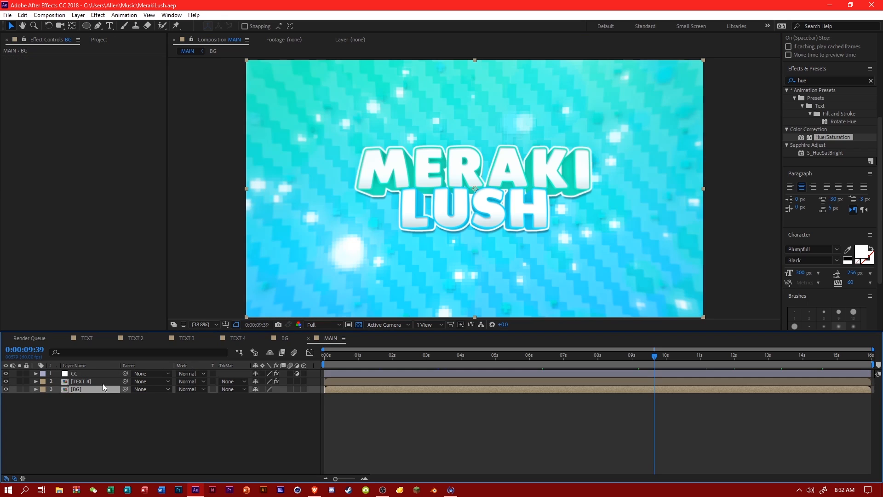
pyautogui.click(103, 383)
pyautogui.click(98, 390)
pyautogui.click(102, 374)
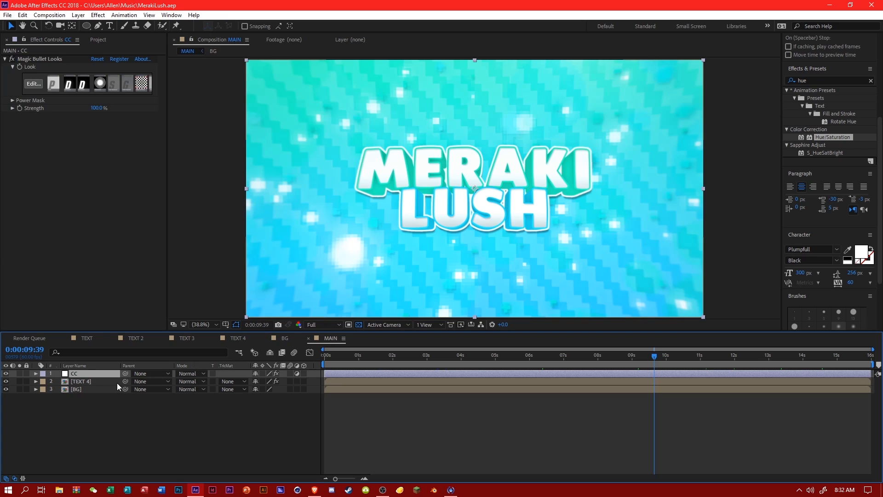
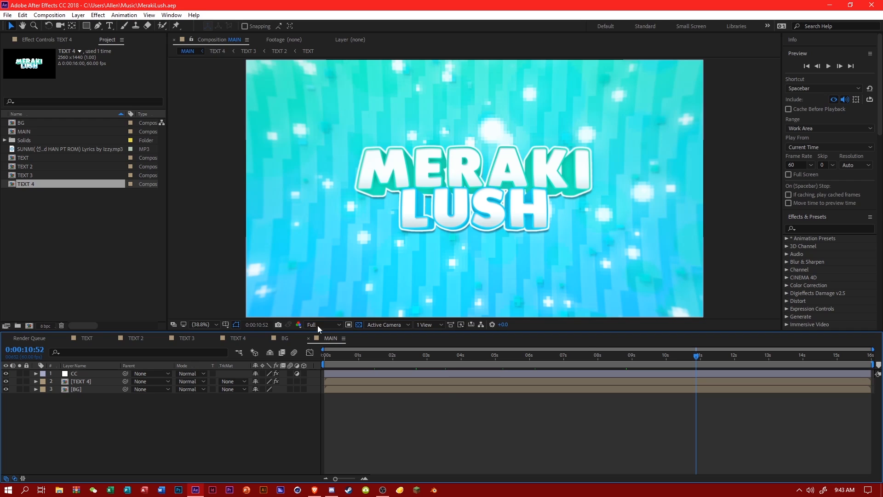
# Reveal the TEXT 4 layer's Transform properties and try a Scale of 75%.
pyautogui.click(36, 381)
pyautogui.click(44, 390)
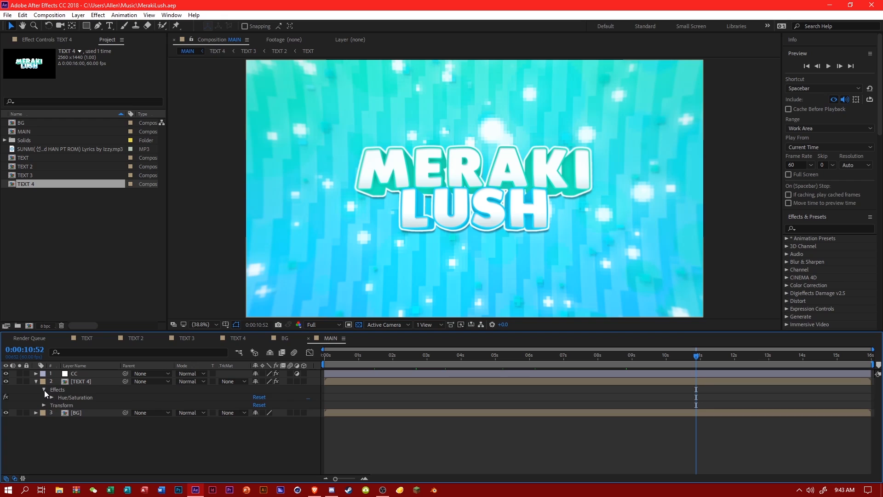
pyautogui.click(43, 390)
pyautogui.click(44, 397)
pyautogui.moveTo(278, 421)
pyautogui.mouseDown()
pyautogui.moveTo(235, 423)
pyautogui.moveTo(263, 425)
pyautogui.mouseUp()
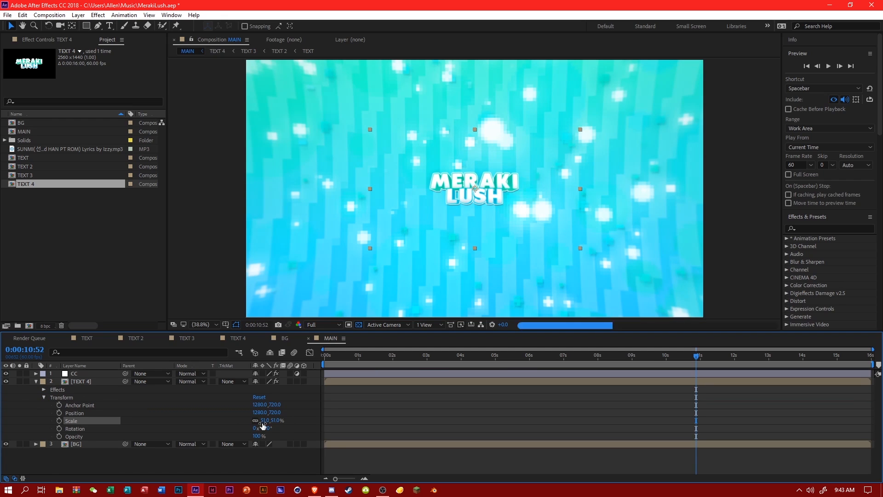
pyautogui.click(276, 421)
pyautogui.write('75')
pyautogui.click(299, 434)
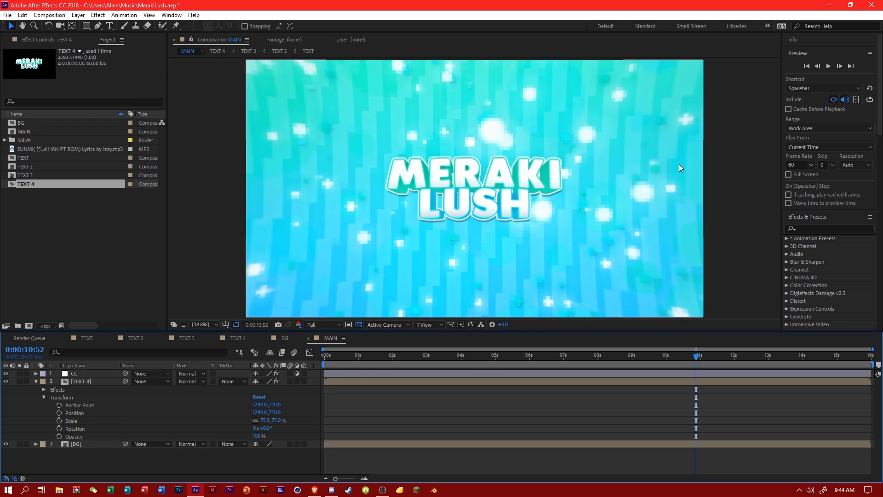
# Set the TEXT 4 layer's Scale to 80% and fit the composition preview up to 100%.
pyautogui.click(279, 418)
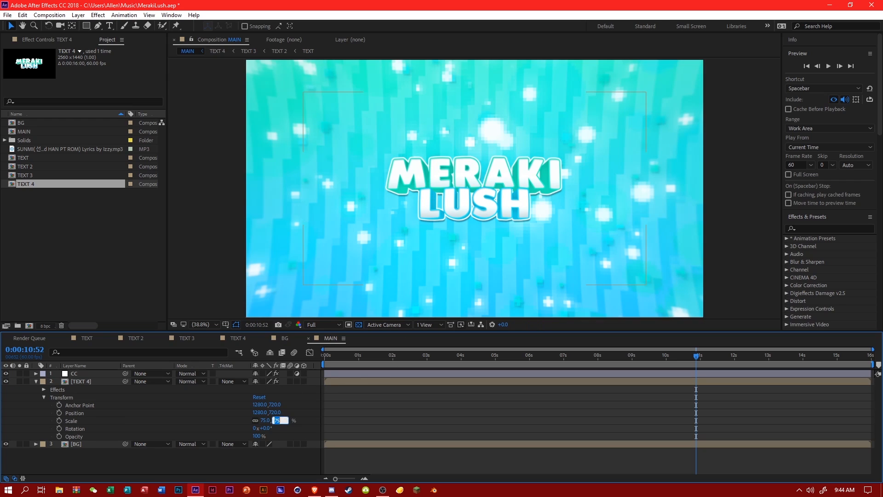
pyautogui.write('78')
pyautogui.press('BackSpace')
pyautogui.press('BackSpace')
pyautogui.write('80')
pyautogui.press('Return')
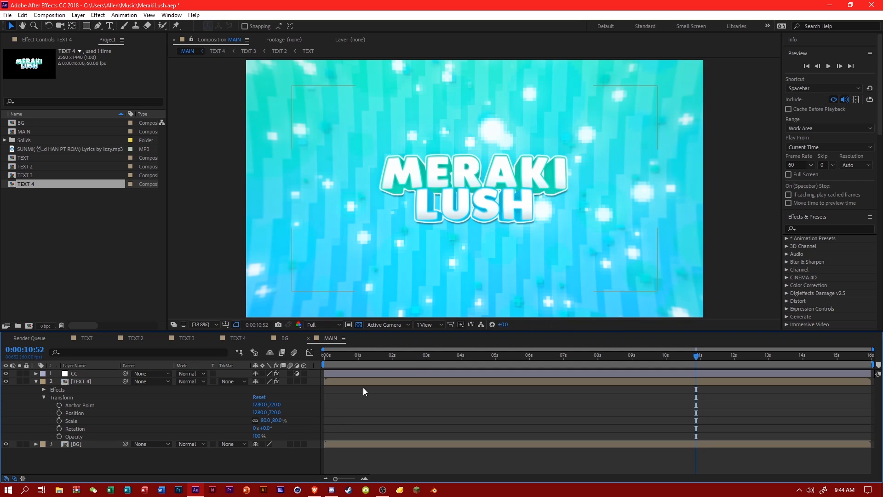
pyautogui.press('.')
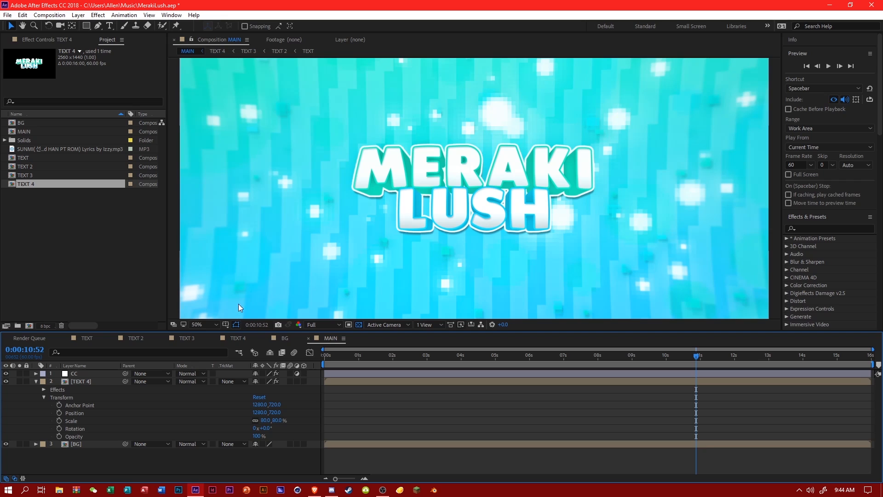
pyautogui.click(203, 325)
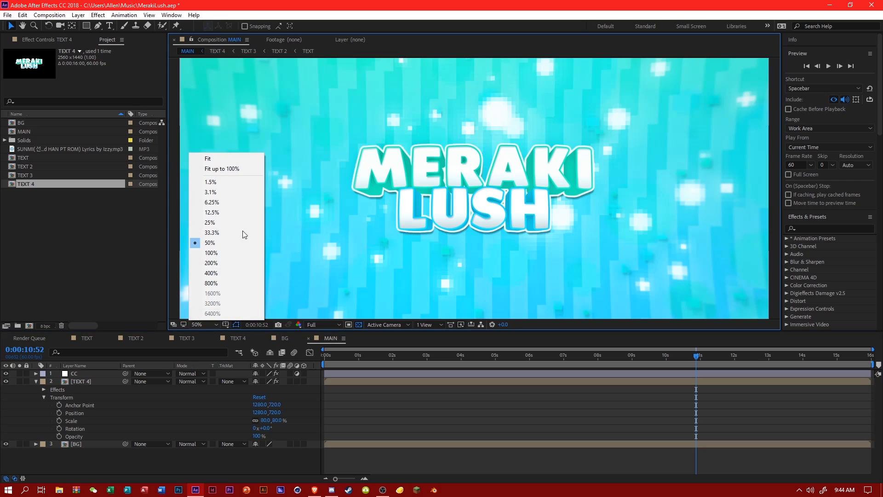
pyautogui.click(229, 167)
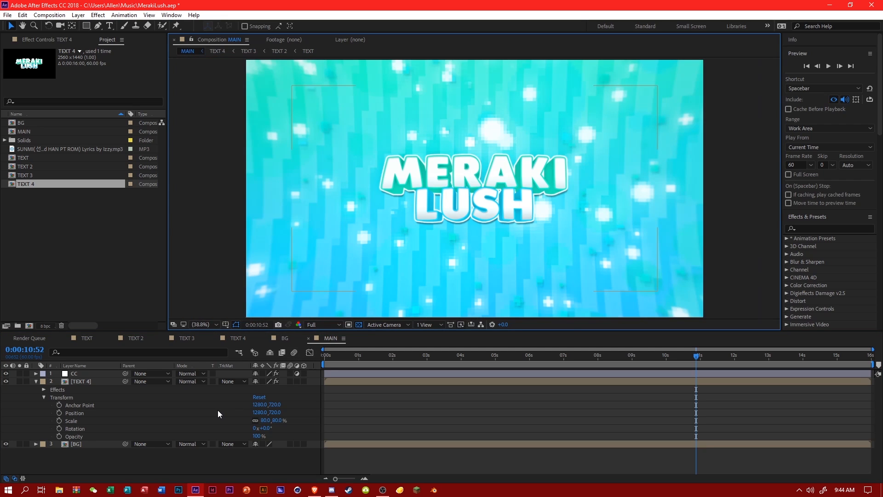
# Add an adjustment layer at the top of the MAIN composition and rename it SYNC.
pyautogui.rightClick(227, 402)
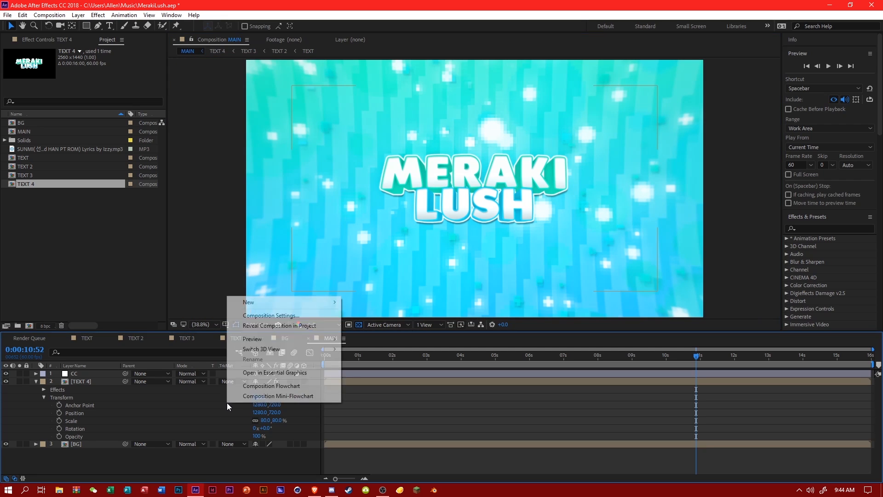
pyautogui.moveTo(259, 301)
pyautogui.click(392, 376)
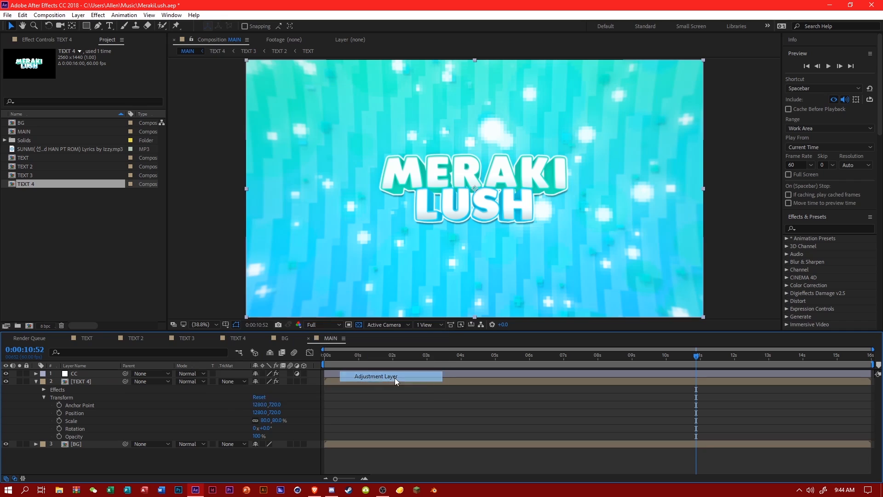
pyautogui.rightClick(110, 374)
pyautogui.click(151, 472)
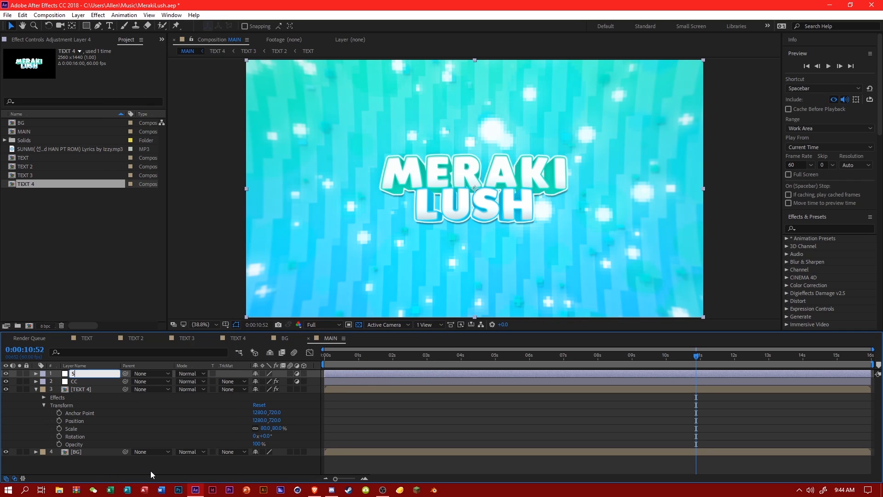
pyautogui.write('SYC')
pyautogui.press('BackSpace')
pyautogui.write('NC')
pyautogui.press('Return')
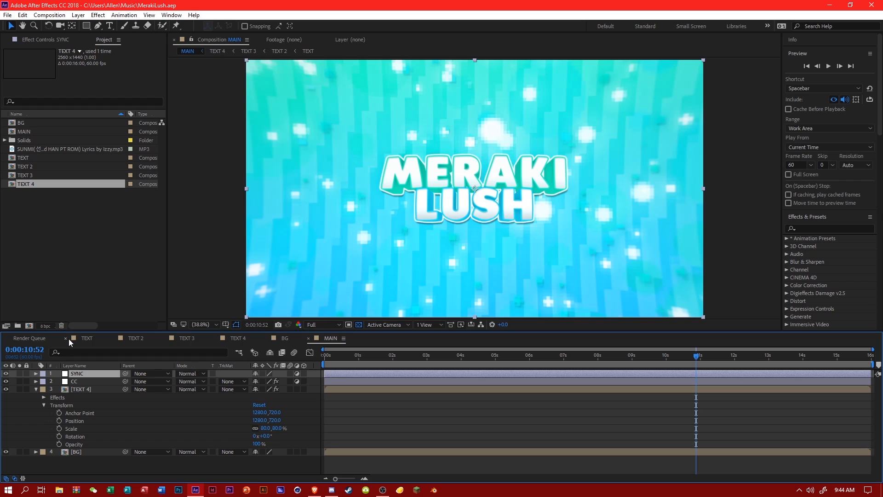
# Close the TEXT and BG composition timelines, keeping only MAIN open, and collapse the TEXT 4 layer's properties.
pyautogui.click(65, 338)
pyautogui.click(65, 338)
pyautogui.click(65, 338)
pyautogui.click(65, 338)
pyautogui.click(66, 338)
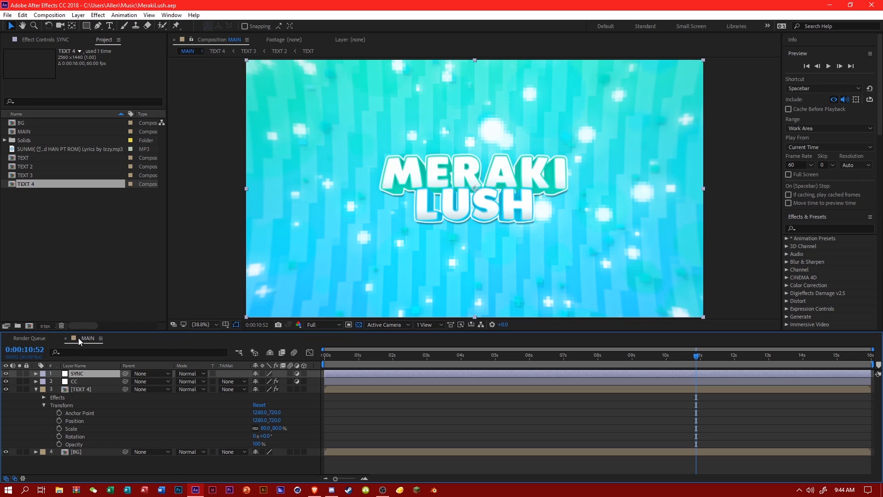
pyautogui.press("'")
pyautogui.click(36, 389)
pyautogui.click(174, 425)
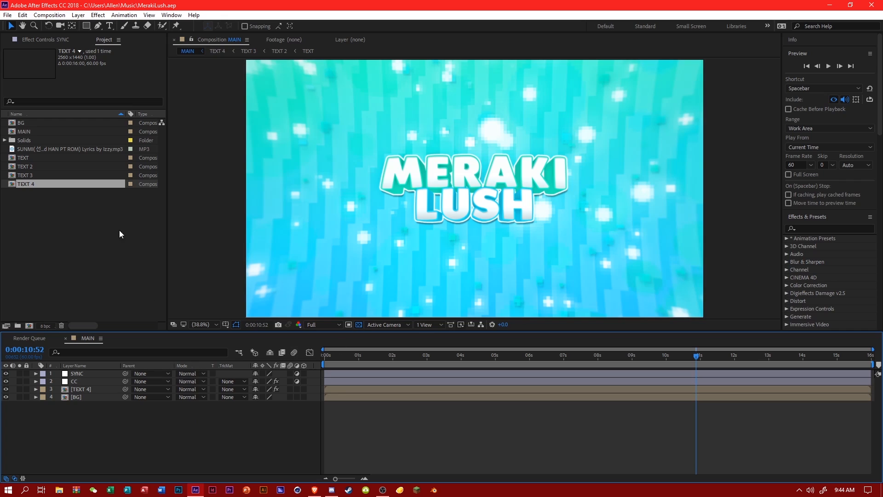
# Turn off the visibility of all four layers in MAIN.
pyautogui.moveTo(6, 397); pyautogui.dragTo(6, 366)
pyautogui.press('capslock')
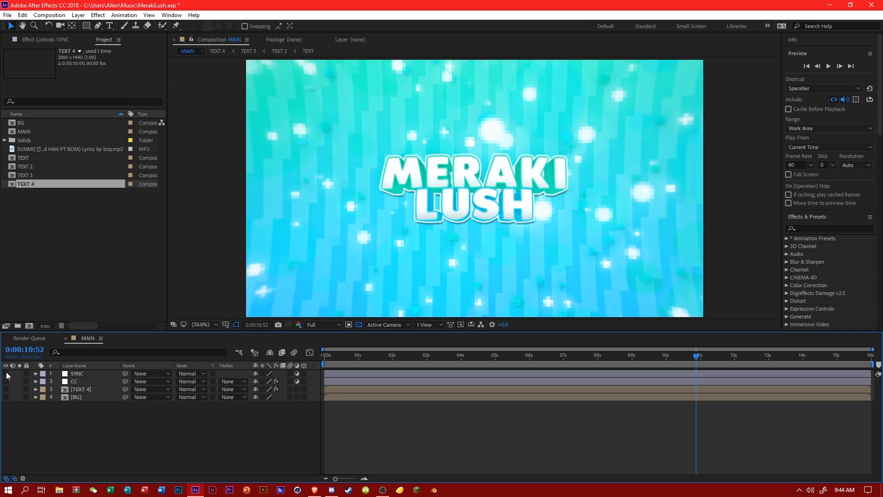
pyautogui.press('capslock')
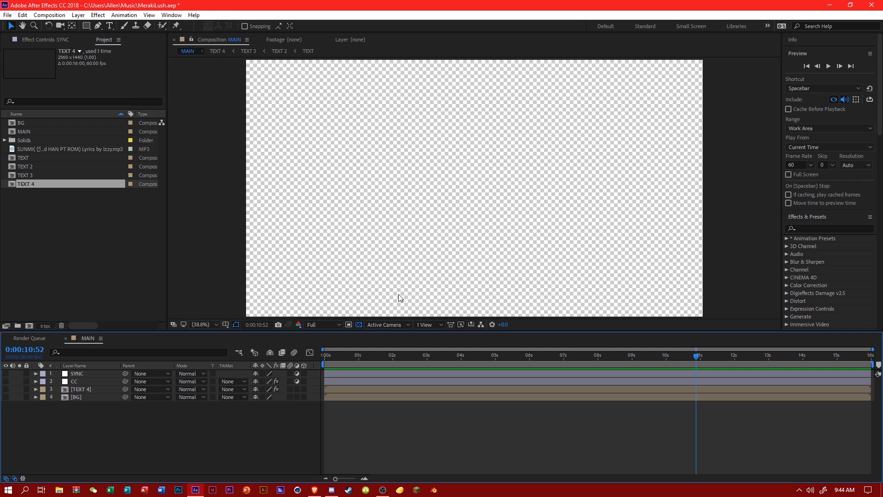
# Set the preview resolution of MAIN to Half and save the project.
pyautogui.click(317, 326)
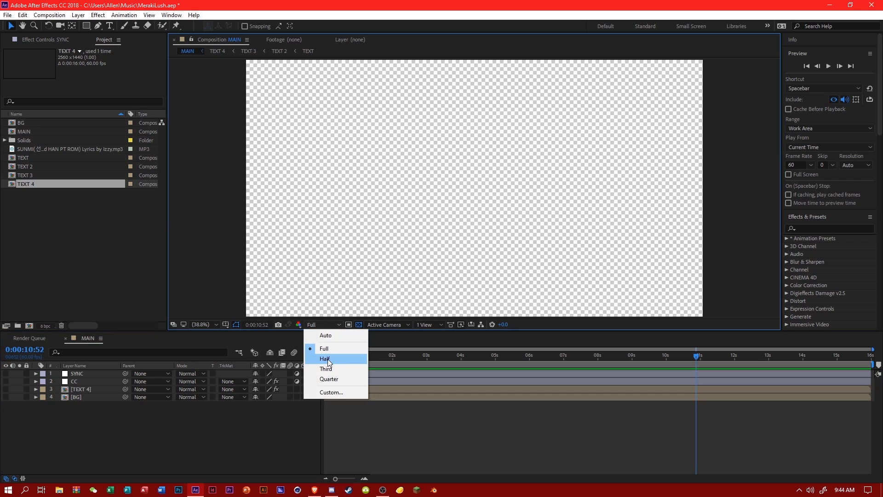
pyautogui.click(328, 359)
pyautogui.hotkey('ctrl', 's')
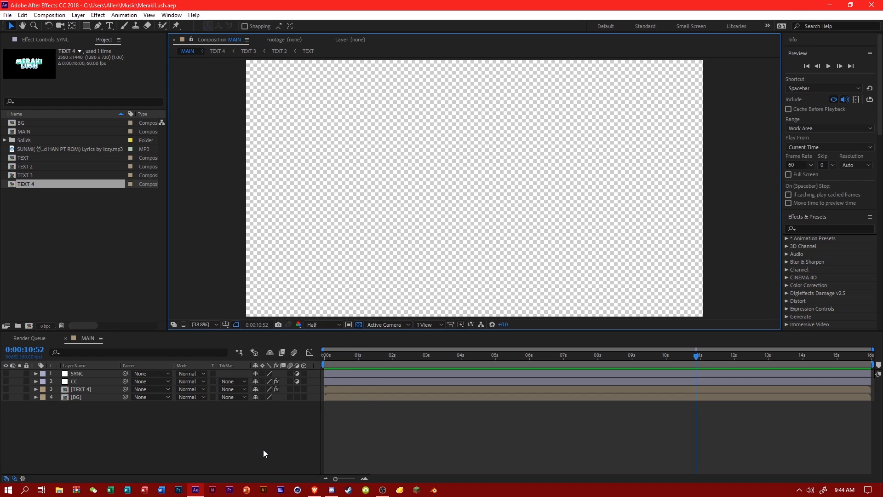
pyautogui.click(315, 329)
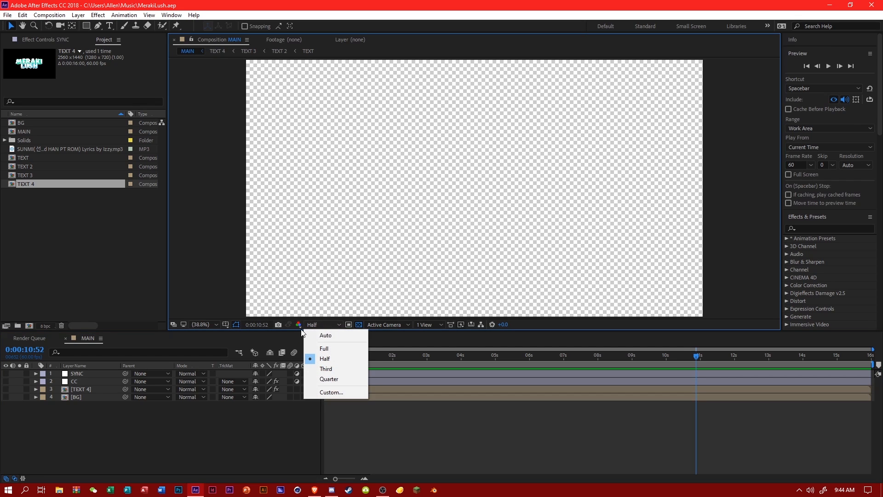
pyautogui.click(323, 358)
pyautogui.click(310, 329)
pyautogui.click(328, 359)
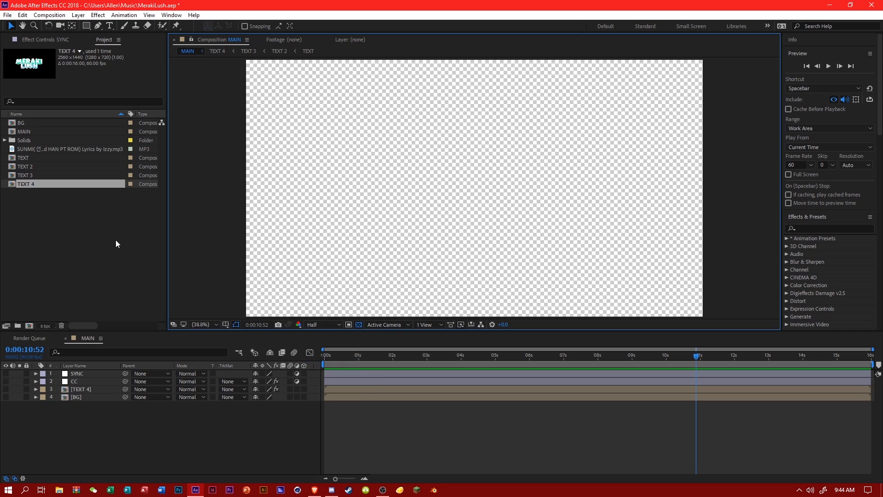
# Add the SUNMI MP3 to MAIN below the BG layer and display its audio waveform.
pyautogui.moveTo(43, 148); pyautogui.dragTo(156, 412)
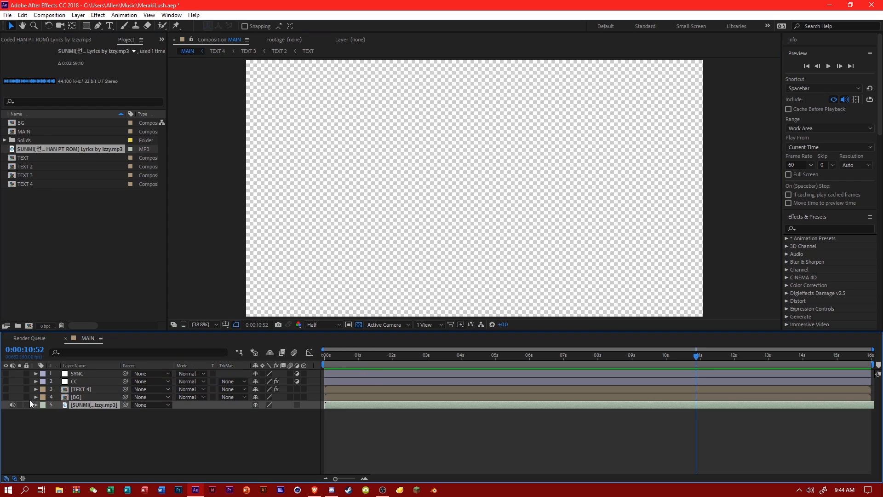
pyautogui.click(34, 405)
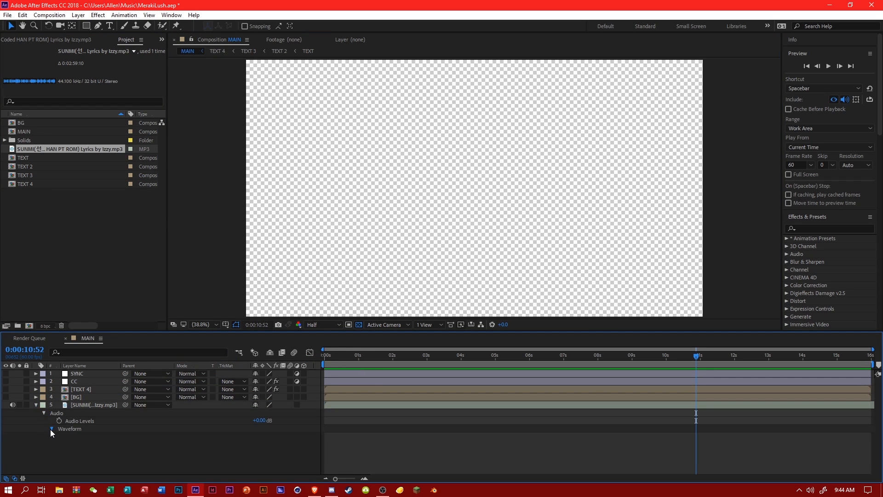
pyautogui.click(51, 429)
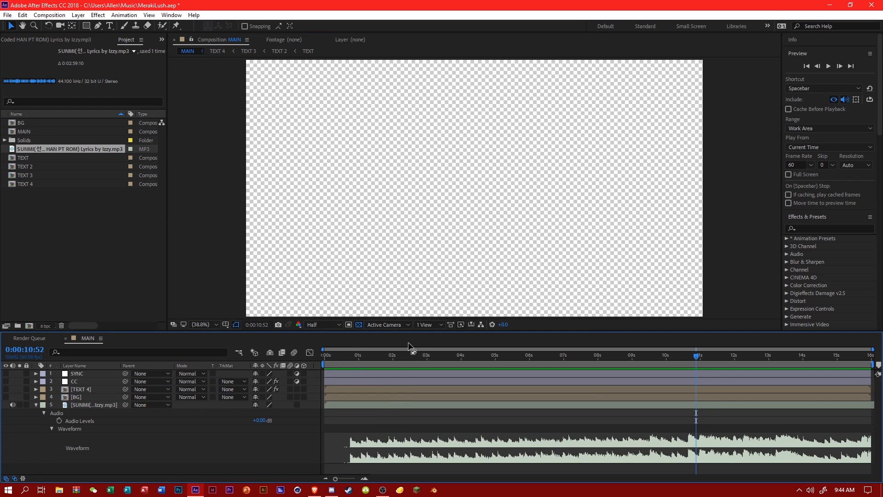
pyautogui.press('Home')
# Slide the music layer along the timeline so a part well into the song falls at the start of MAIN.
pyautogui.moveTo(501, 406); pyautogui.dragTo(450, 404)
pyautogui.moveTo(849, 407); pyautogui.dragTo(421, 416)
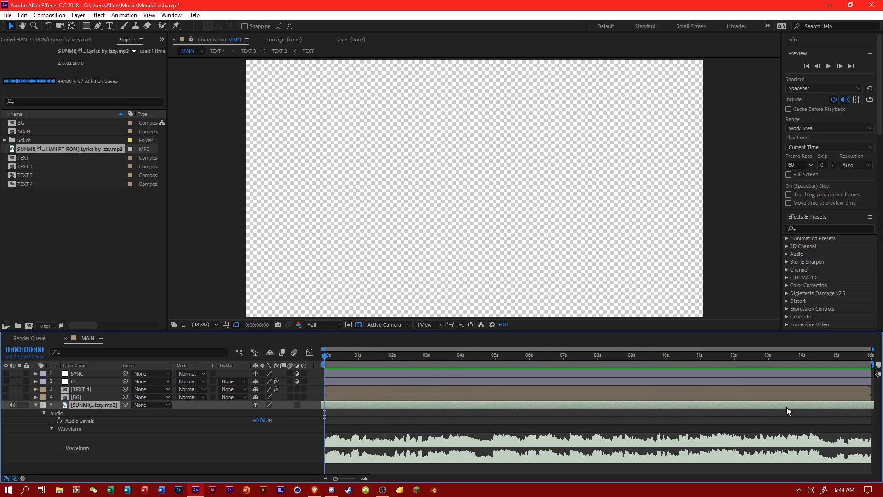
pyautogui.moveTo(789, 410); pyautogui.dragTo(720, 412)
pyautogui.moveTo(794, 408); pyautogui.dragTo(639, 406)
pyautogui.moveTo(368, 405); pyautogui.dragTo(650, 415)
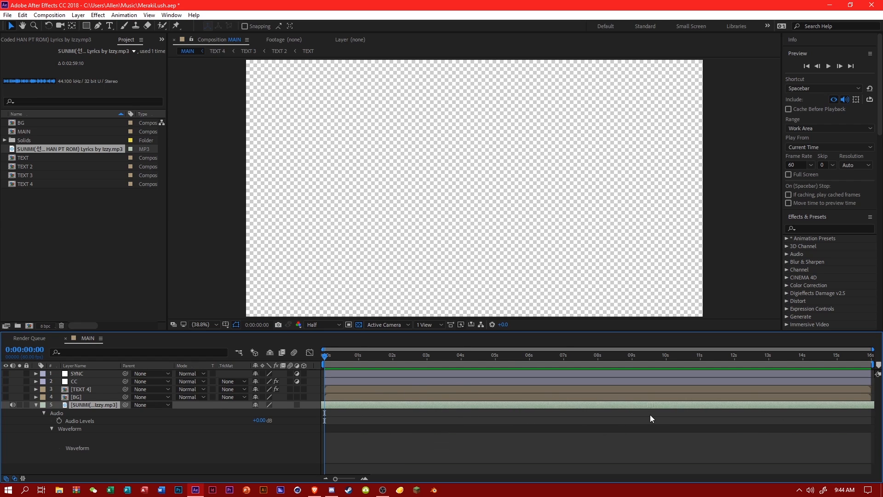
# Shift the music layer later in small amounts and preview it to find where the opening of the intro should begin.
pyautogui.press('space')
pyautogui.click(330, 357)
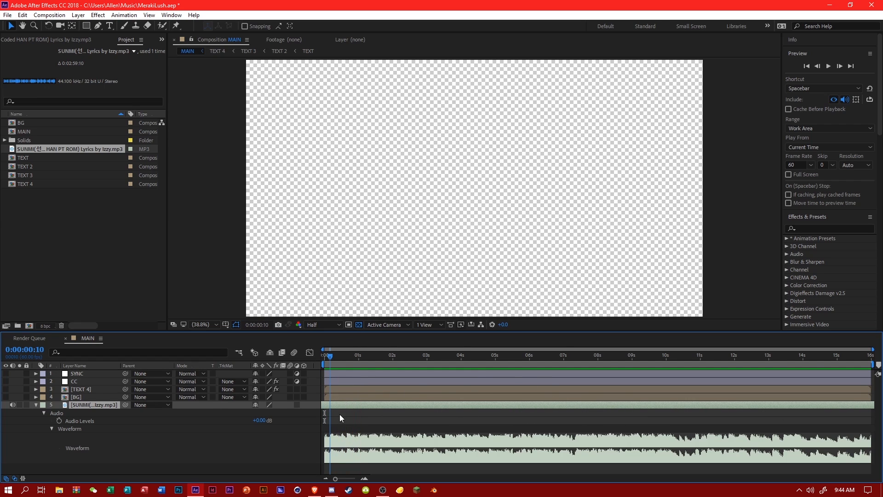
pyautogui.moveTo(362, 408); pyautogui.dragTo(448, 410)
pyautogui.moveTo(329, 357); pyautogui.dragTo(309, 357)
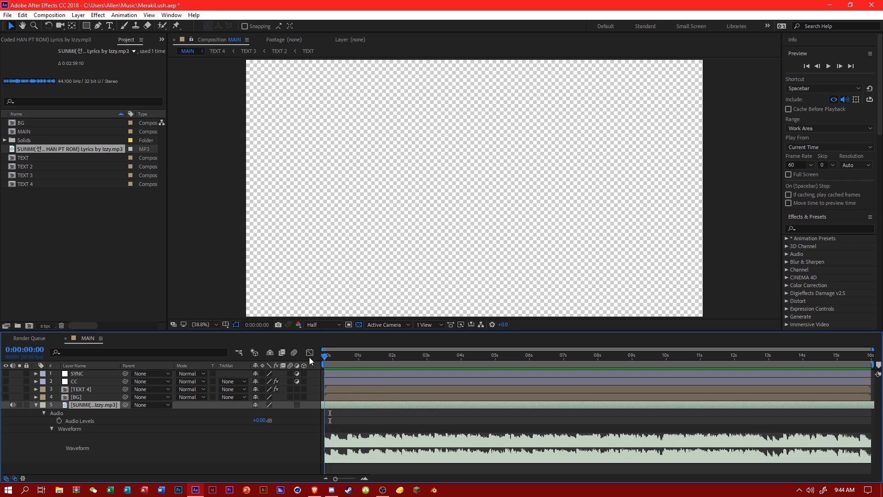
pyautogui.moveTo(360, 405); pyautogui.dragTo(501, 415)
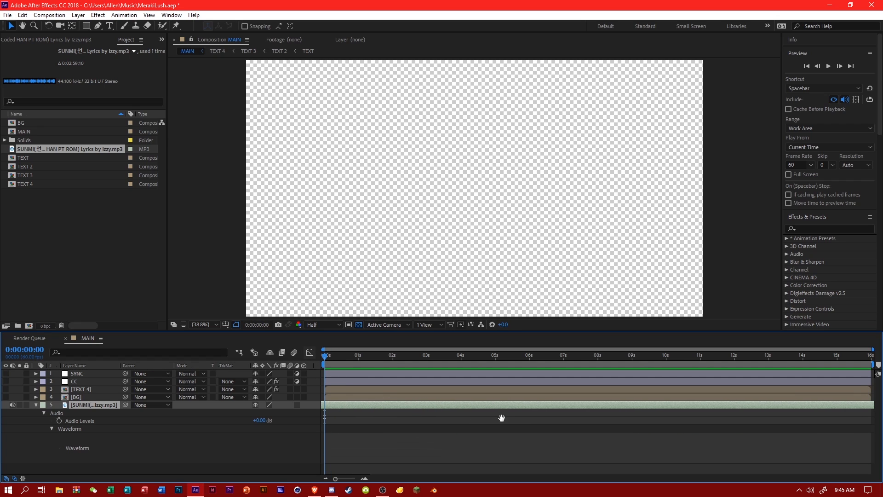
pyautogui.press('space')
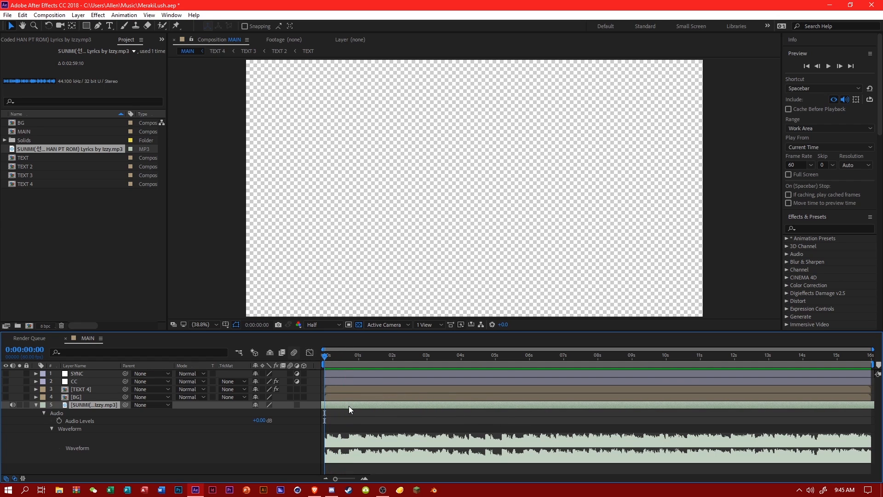
pyautogui.moveTo(348, 405); pyautogui.dragTo(482, 412)
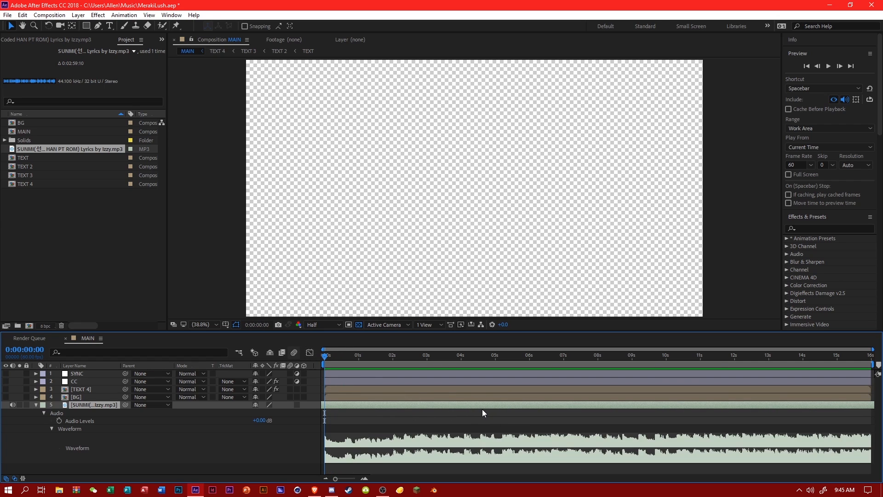
pyautogui.click(357, 359)
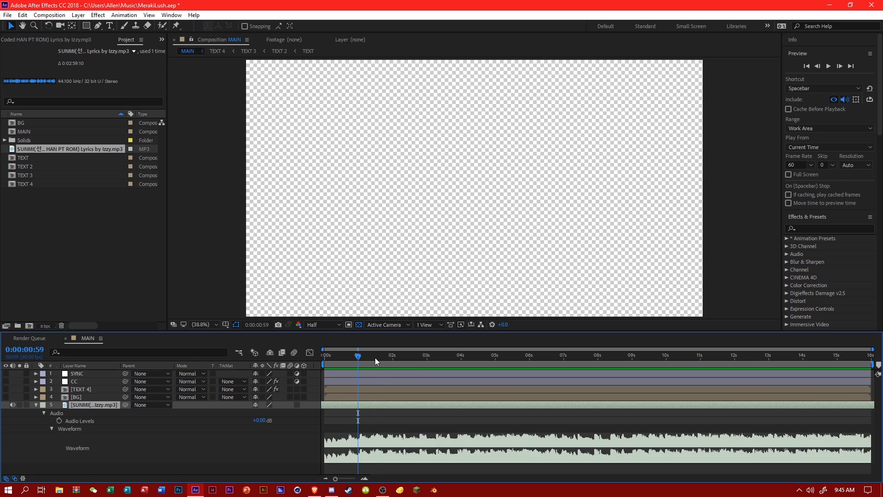
pyautogui.moveTo(375, 358); pyautogui.dragTo(377, 360)
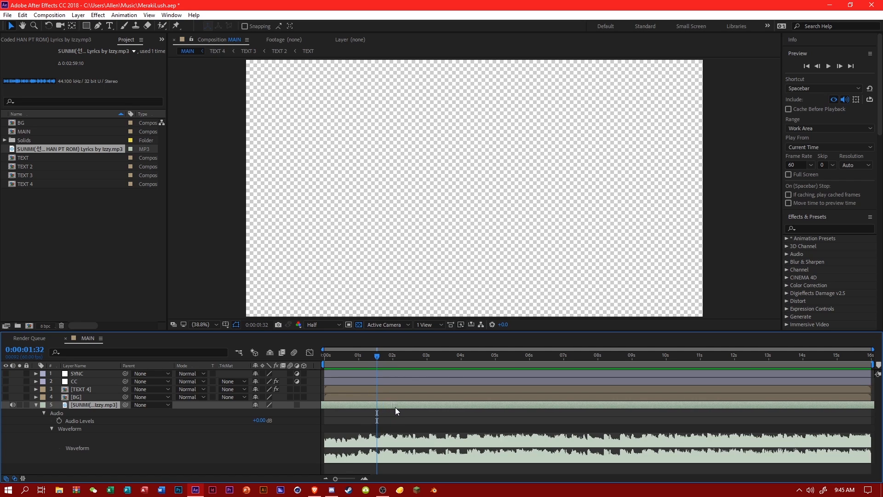
# Add an Audio Levels keyframe of -60 dB to the music layer at 0:00:00:00.
pyautogui.moveTo(374, 356); pyautogui.dragTo(271, 371)
pyautogui.click(59, 420)
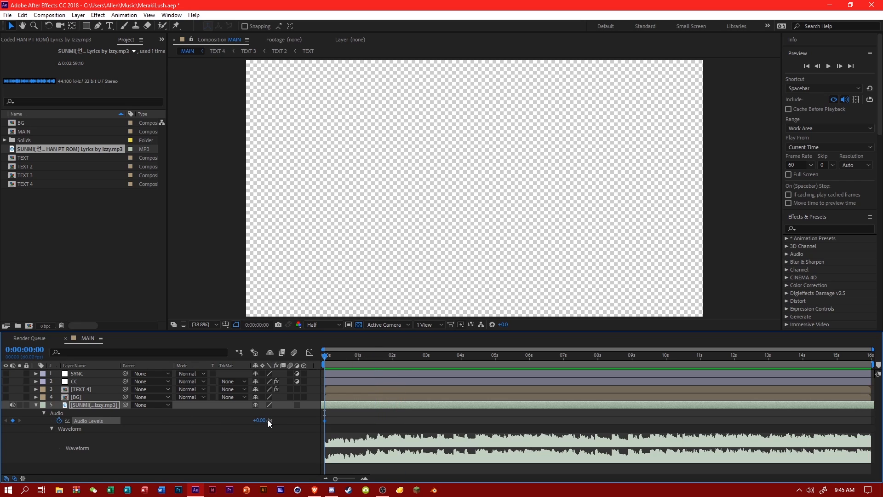
pyautogui.click(260, 420)
pyautogui.write('-60')
pyautogui.press('Return')
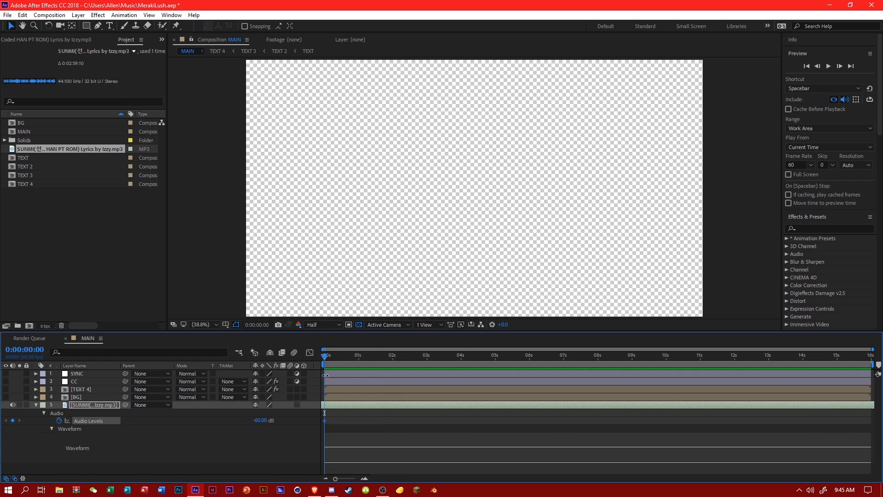
# Keyframe the music's Audio Levels to 0 dB at about one second and preview the fade-in from the start.
pyautogui.click(359, 359)
pyautogui.moveTo(358, 359); pyautogui.dragTo(358, 360)
pyautogui.click(260, 420)
pyautogui.write('0')
pyautogui.press('Return')
pyautogui.press('Home')
pyautogui.press('space')
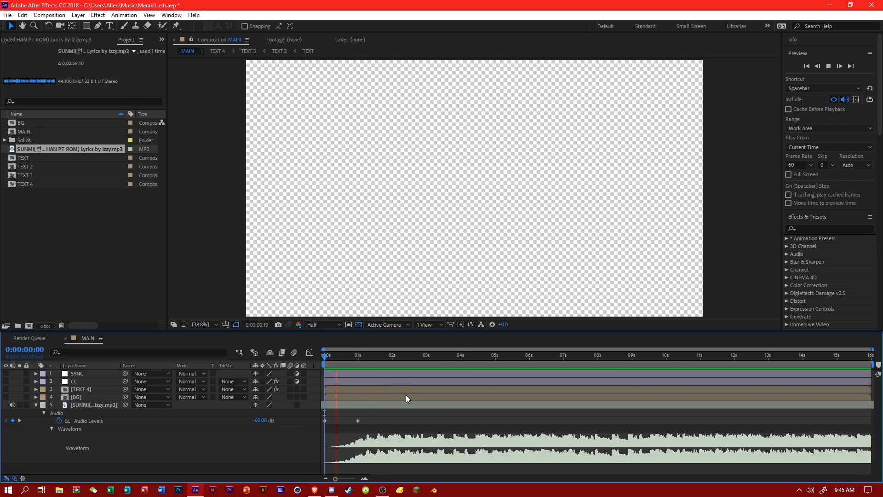
# Save the project and preview the music from several points in MAIN to find where its fade-out should begin.
pyautogui.hotkey('ctrl', 's')
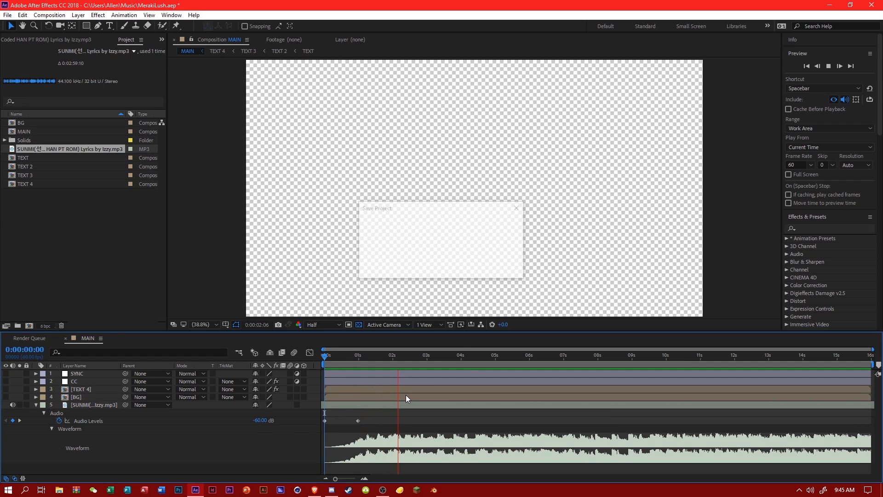
pyautogui.click(367, 361)
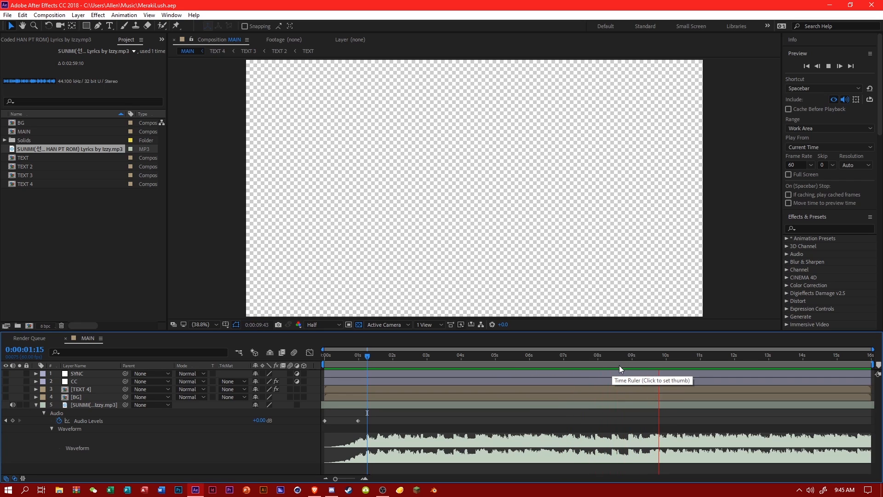
pyautogui.click(573, 357)
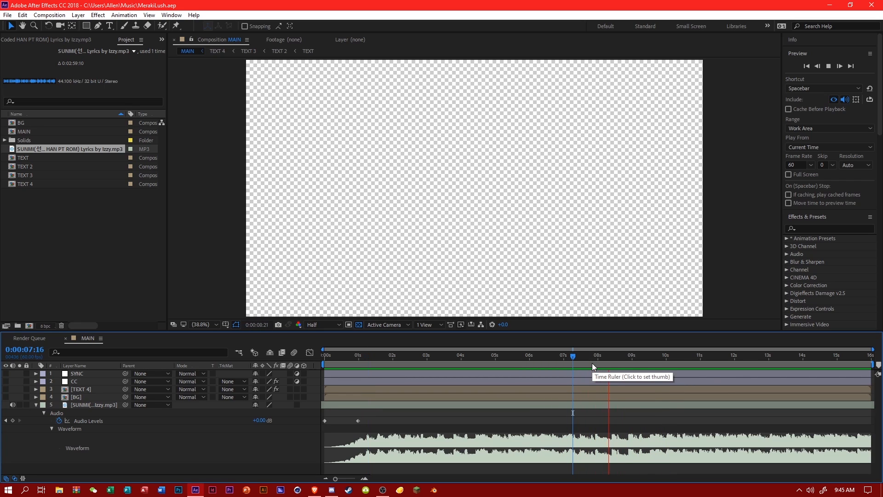
pyautogui.click(490, 360)
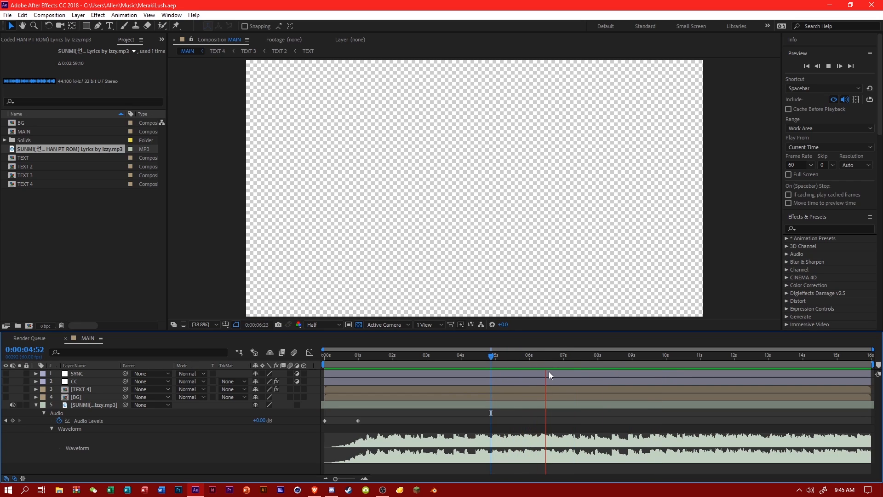
pyautogui.moveTo(549, 359); pyautogui.dragTo(551, 357)
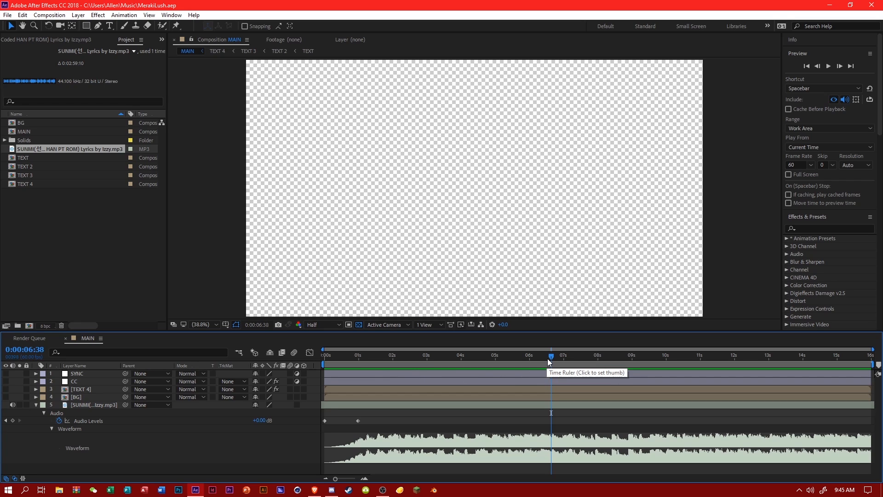
pyautogui.moveTo(549, 357); pyautogui.dragTo(598, 366)
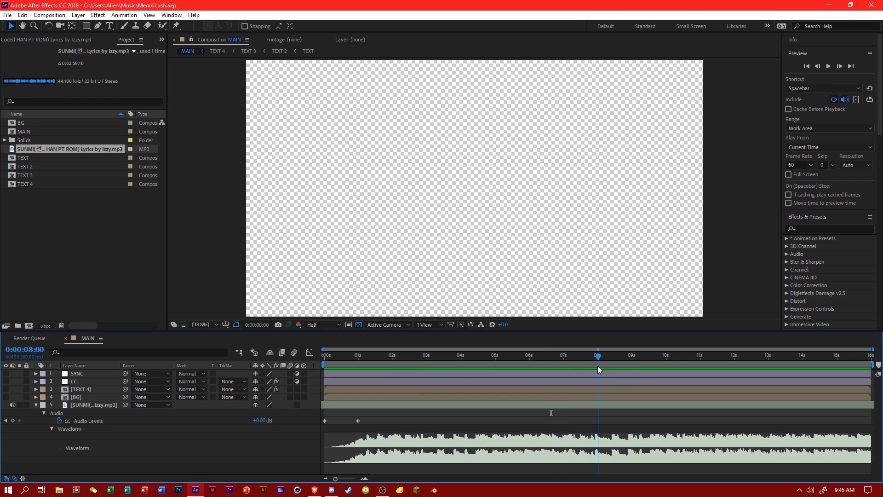
pyautogui.press('space')
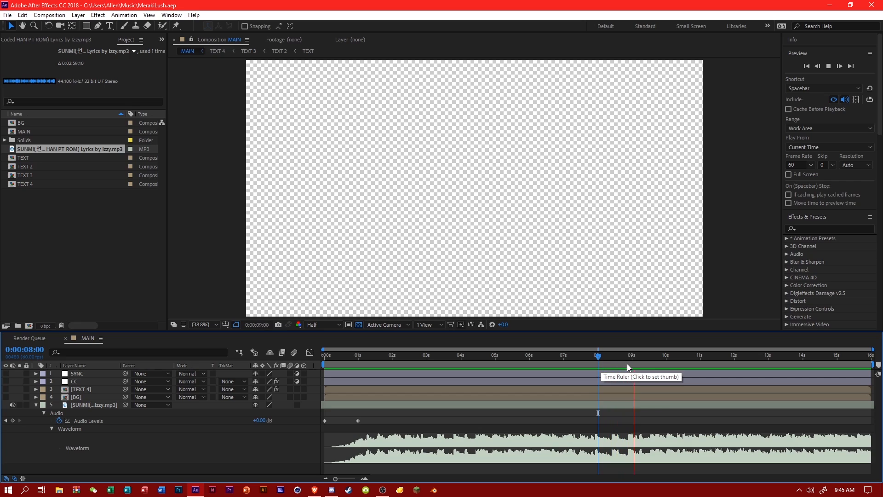
# Fade out the music with Audio Levels keyframes of 0 dB at 0:00:09:11 and -60 dB at 0:00:11:00.
pyautogui.click(639, 361)
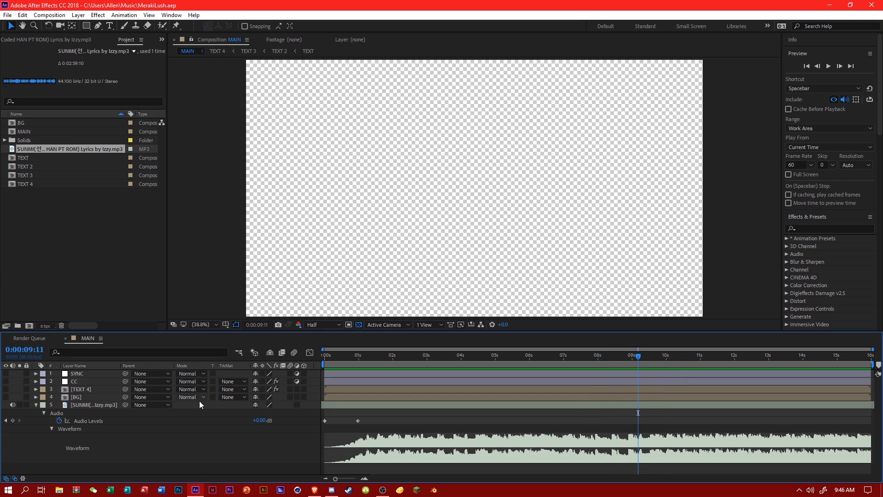
pyautogui.click(12, 421)
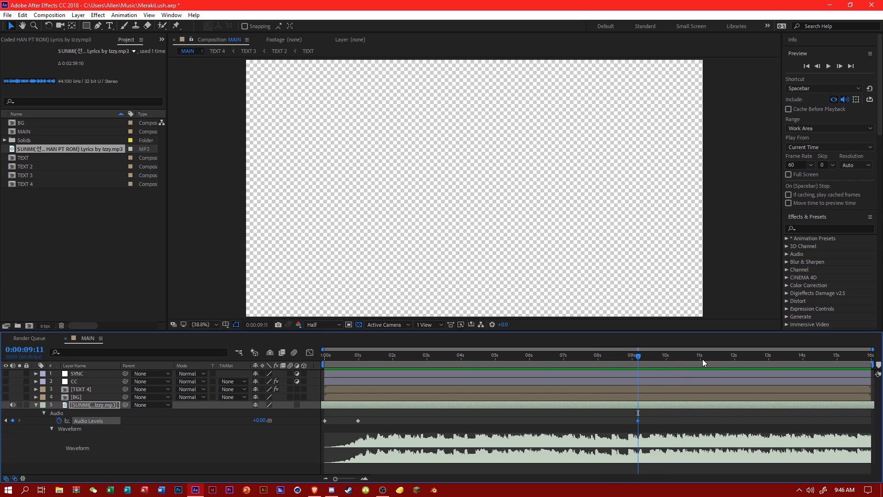
pyautogui.click(700, 359)
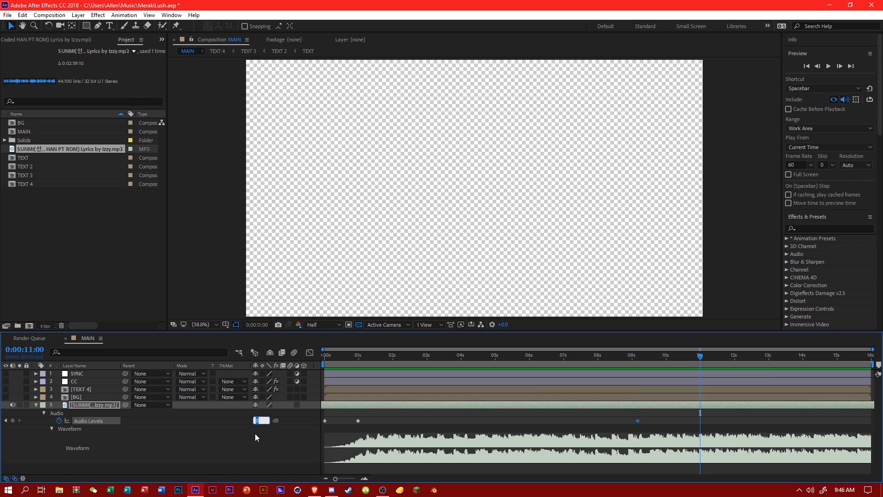
pyautogui.write('-60')
pyautogui.press('Return')
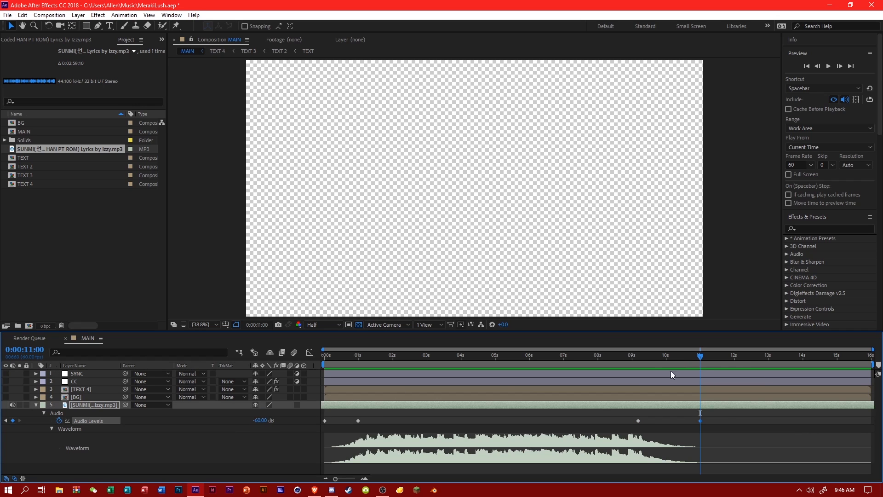
# Set the MAIN composition's duration to 0:00:11:00 and save the project.
pyautogui.rightClick(32, 130)
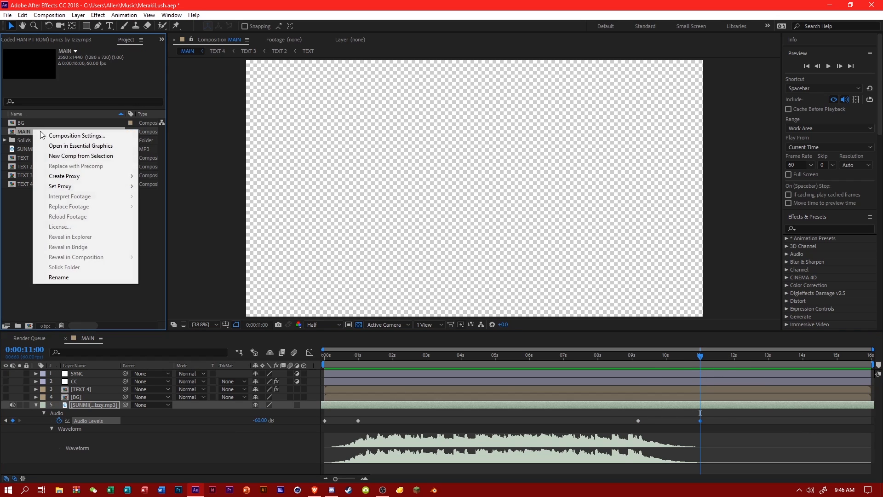
pyautogui.click(51, 136)
pyautogui.click(348, 296)
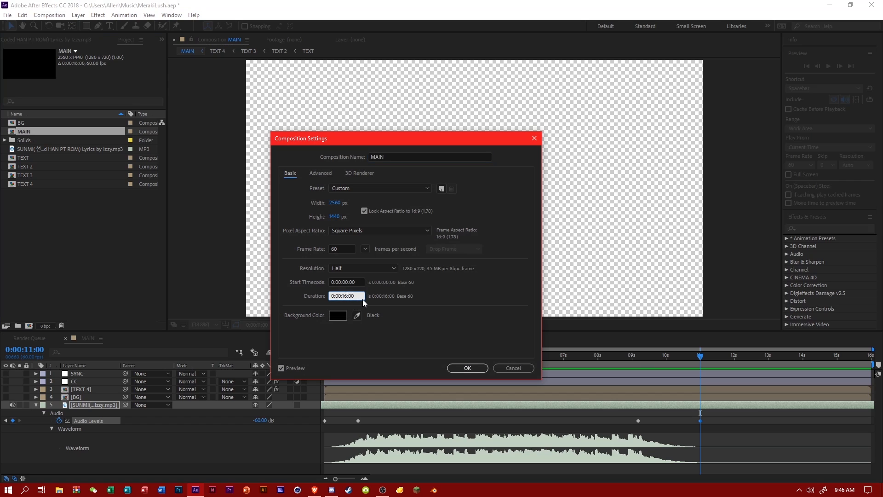
pyautogui.press('BackSpace')
pyautogui.write('1')
pyautogui.hotkey('ctrl', 's')
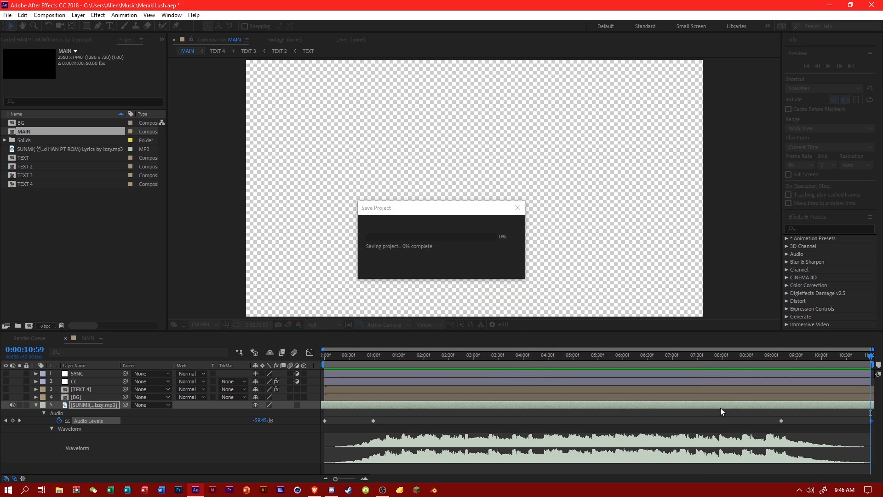
# Preview the shortened music and place composition marker 1 on the beat at 0:00:01:32.
pyautogui.click(736, 359)
pyautogui.press('space')
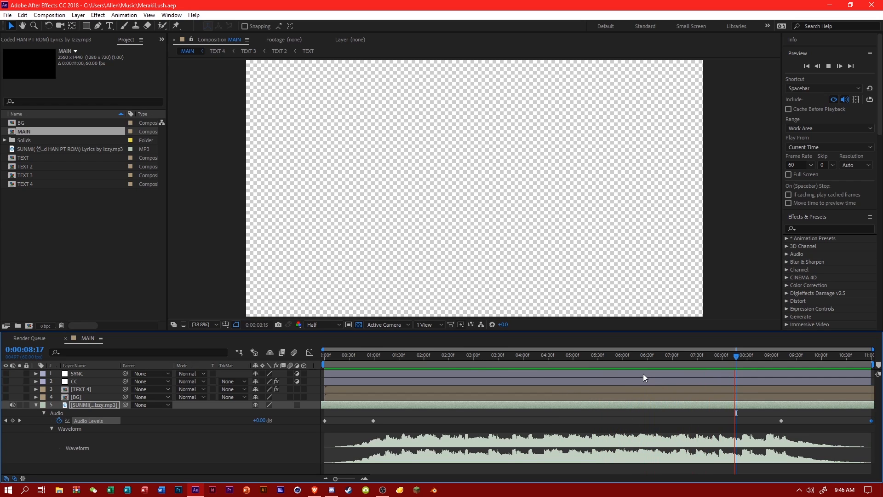
pyautogui.click(467, 355)
pyautogui.moveTo(382, 353); pyautogui.dragTo(401, 355)
pyautogui.hotkey('shift', '1')
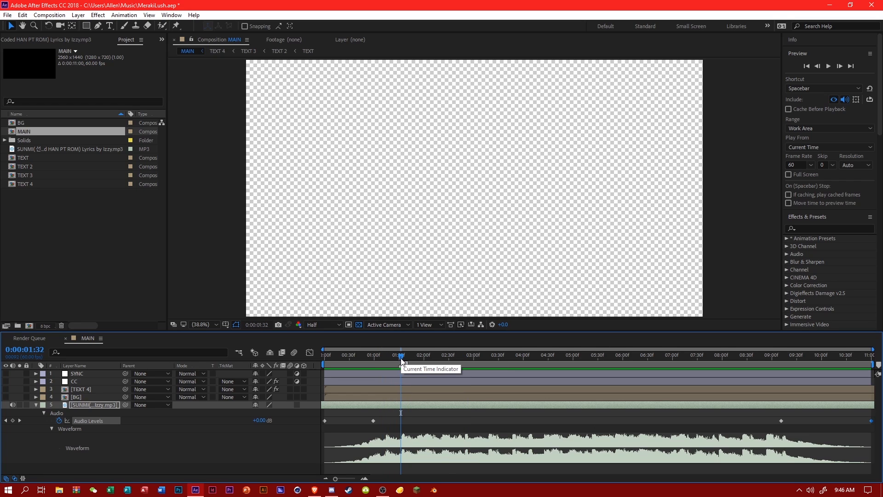
pyautogui.press('space')
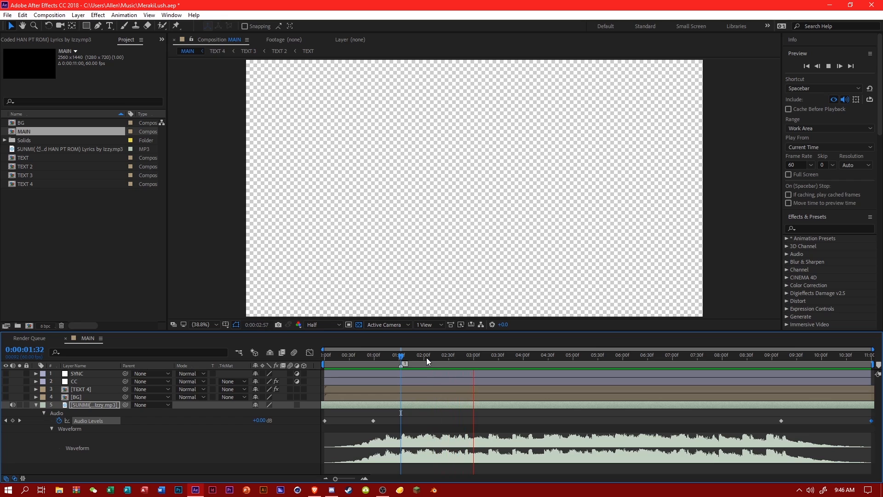
# Turn the visibility of the SYNC, CC, TEXT 4 and BG layers back on and check the frame at 0:00:02:03.
pyautogui.click(427, 358)
pyautogui.moveTo(6, 398); pyautogui.dragTo(6, 373)
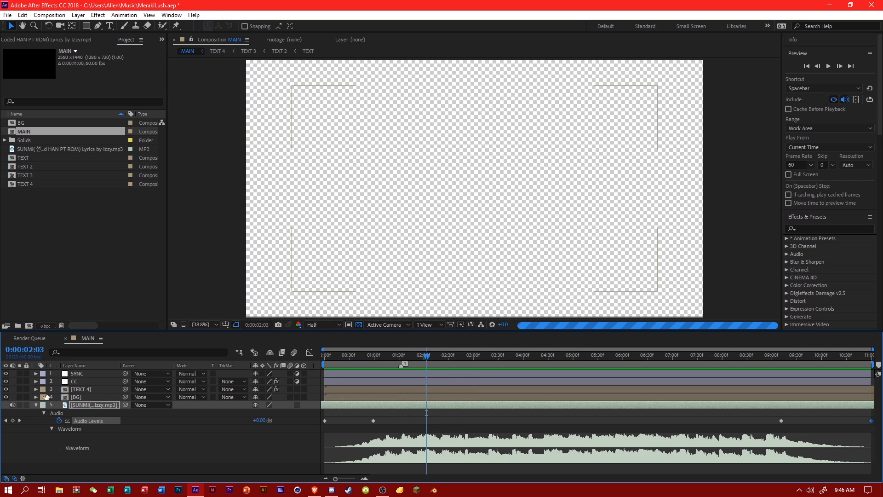
pyautogui.click(195, 440)
pyautogui.scroll(1, 430, 264)
pyautogui.scroll(2, 430, 265)
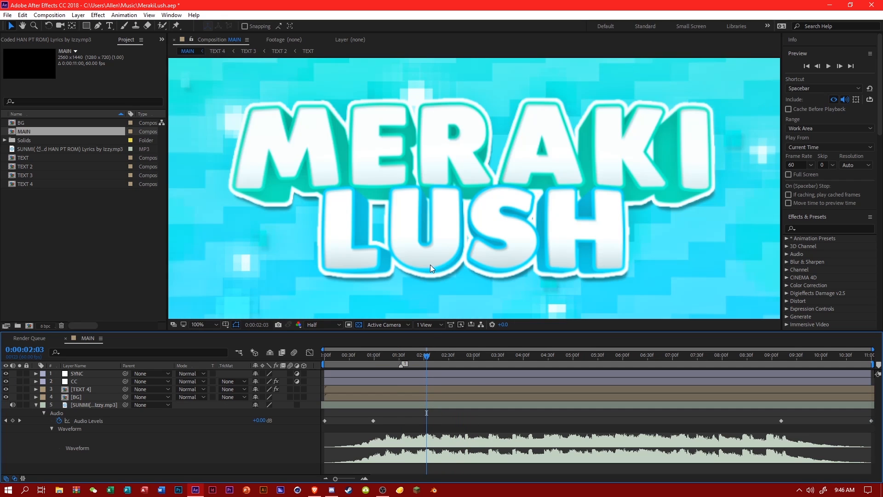
pyautogui.click(205, 325)
pyautogui.click(230, 169)
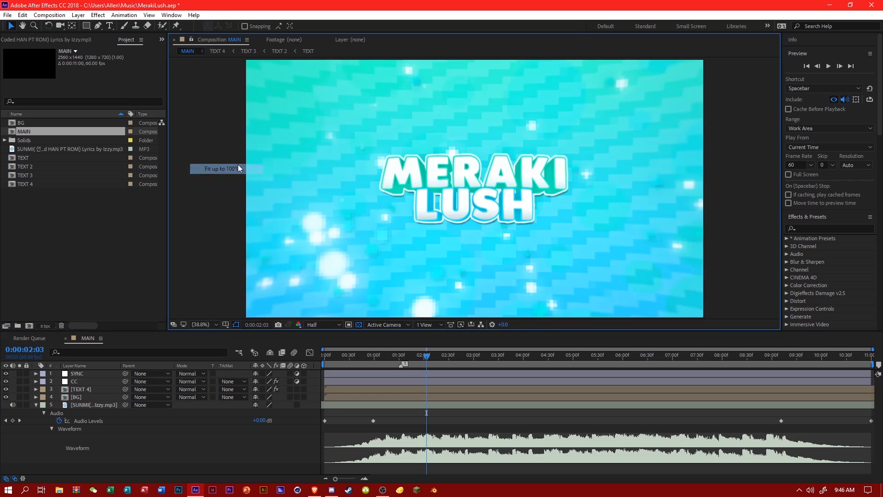
# Add a new adjustment layer at the top of MAIN and rename it Transitions.
pyautogui.rightClick(299, 418)
pyautogui.moveTo(347, 313)
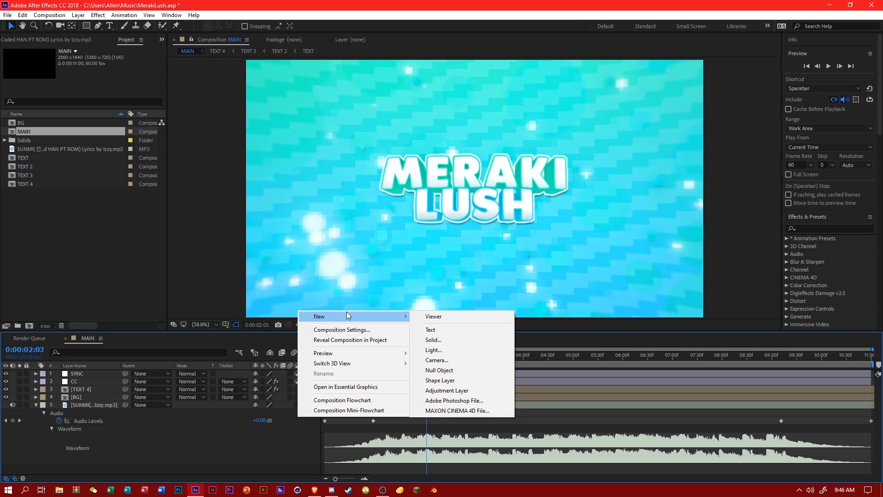
pyautogui.click(440, 391)
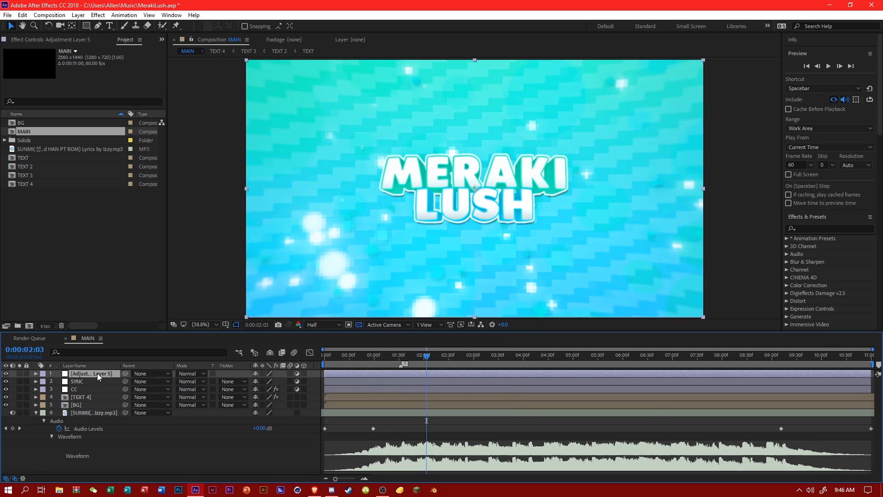
pyautogui.rightClick(103, 369)
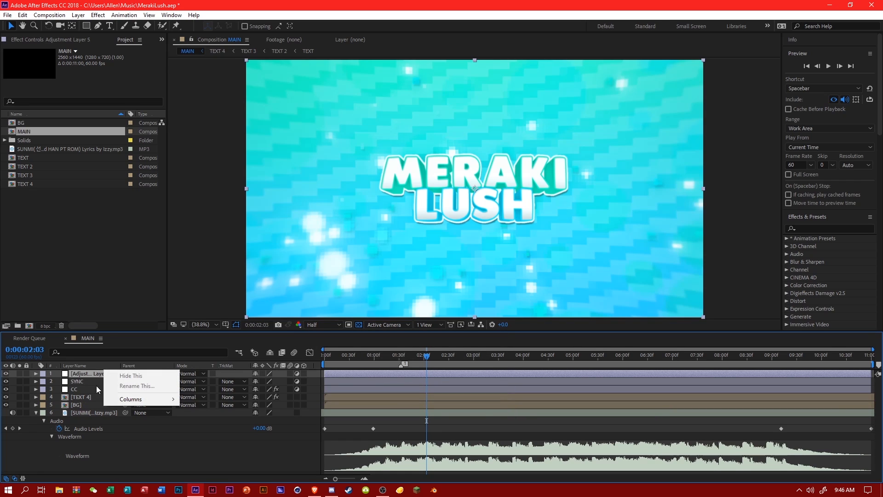
pyautogui.rightClick(92, 376)
pyautogui.click(121, 476)
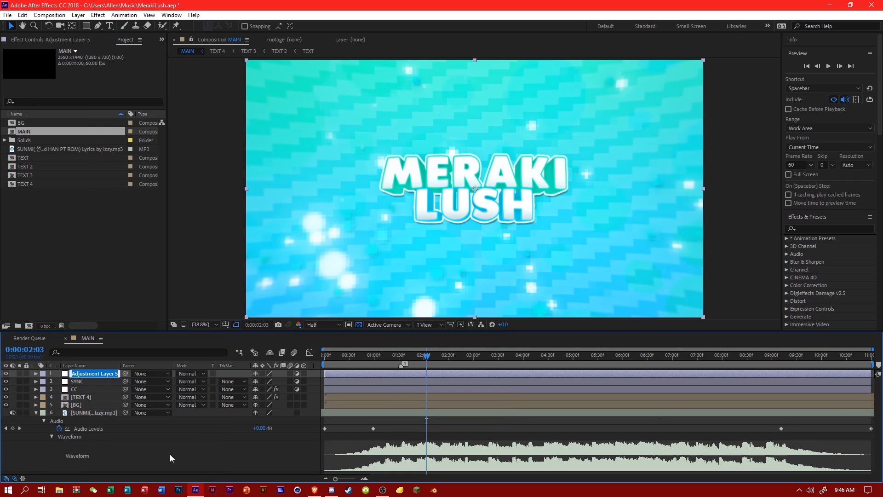
pyautogui.write('Transitions')
pyautogui.press('Return')
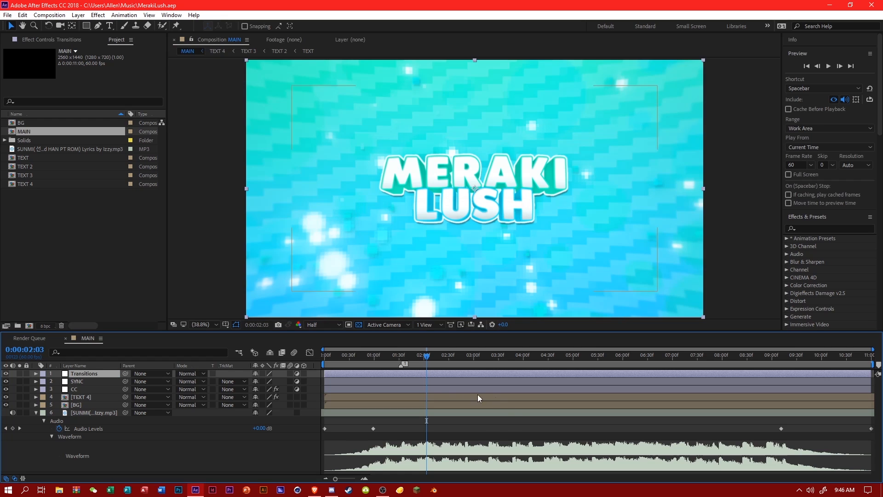
# Find the Distort effect Transform and apply it to the SYNC adjustment layer.
pyautogui.click(402, 359)
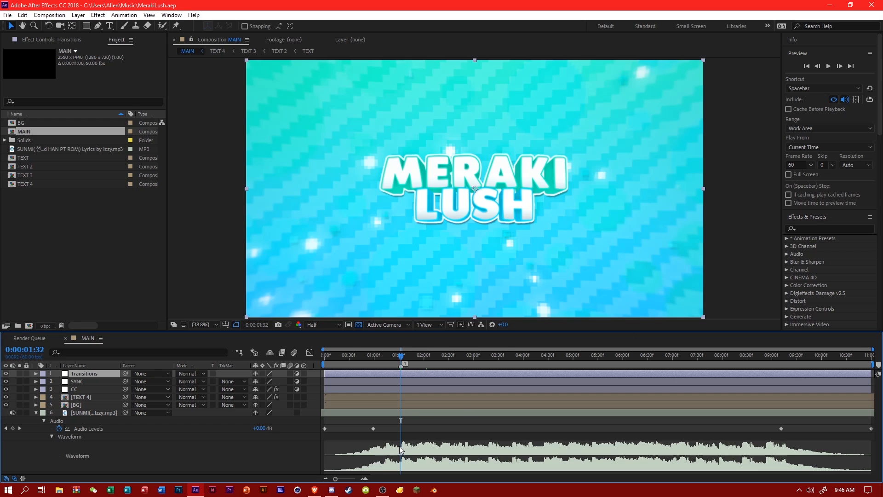
pyautogui.click(813, 226)
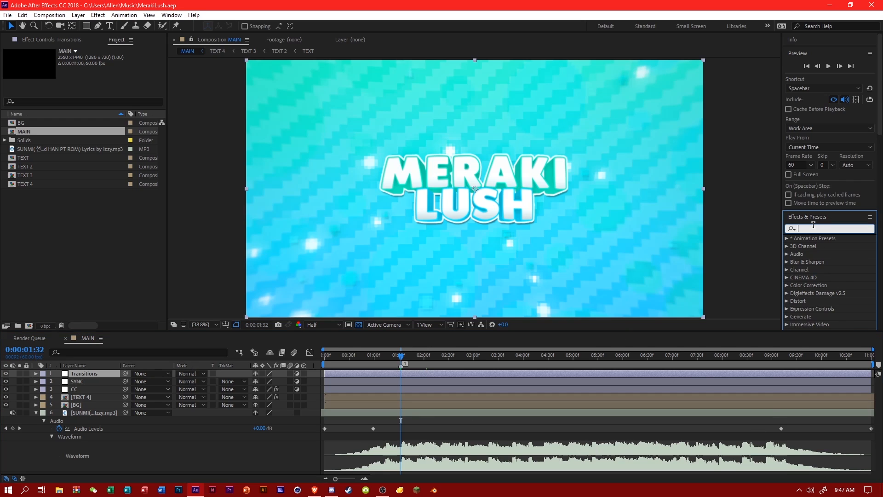
pyautogui.write('transform')
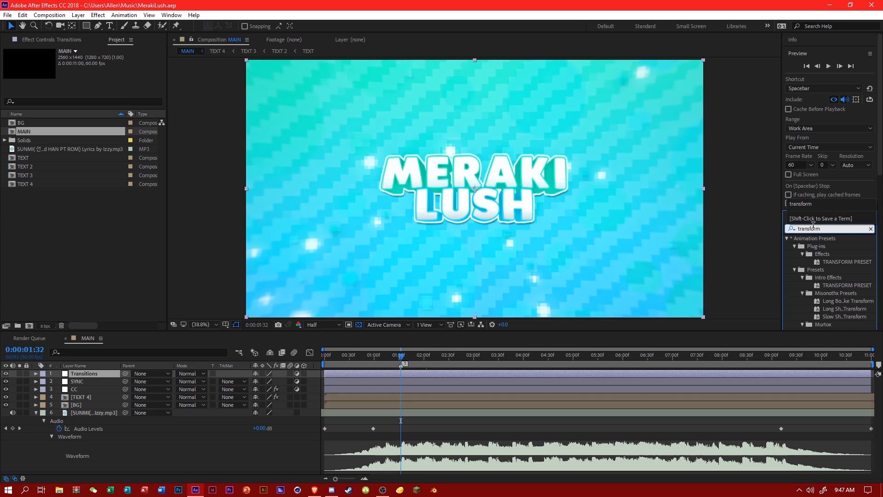
pyautogui.scroll(-4, 836, 282)
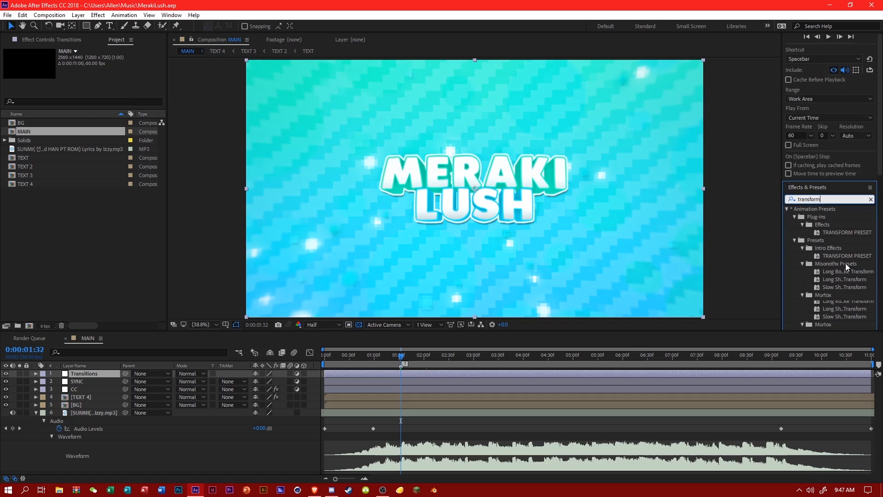
pyautogui.moveTo(829, 261); pyautogui.dragTo(90, 383)
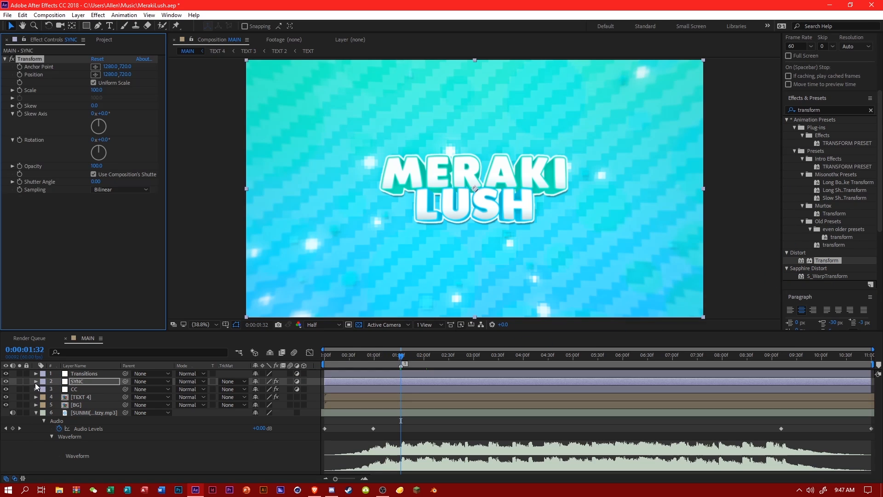
# Add a Scale keyframe of 100 to SYNC's Transform effect at 0:00:01:31, one frame before marker 1.
pyautogui.click(36, 382)
pyautogui.click(44, 397)
pyautogui.scroll(-1, 92, 405)
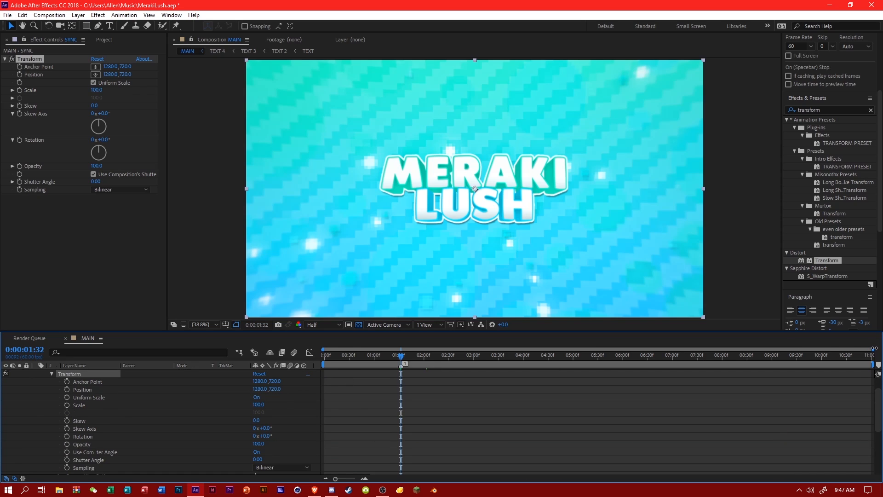
pyautogui.moveTo(874, 349); pyautogui.dragTo(537, 349)
pyautogui.click(520, 354)
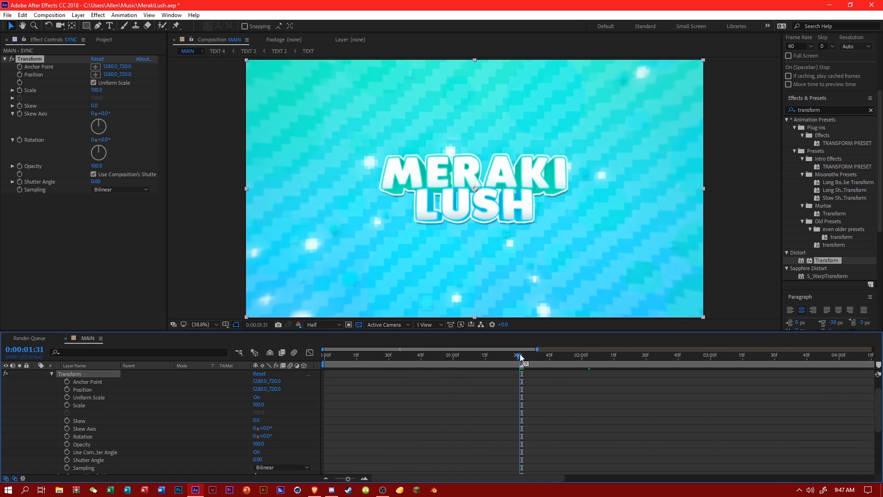
pyautogui.click(67, 405)
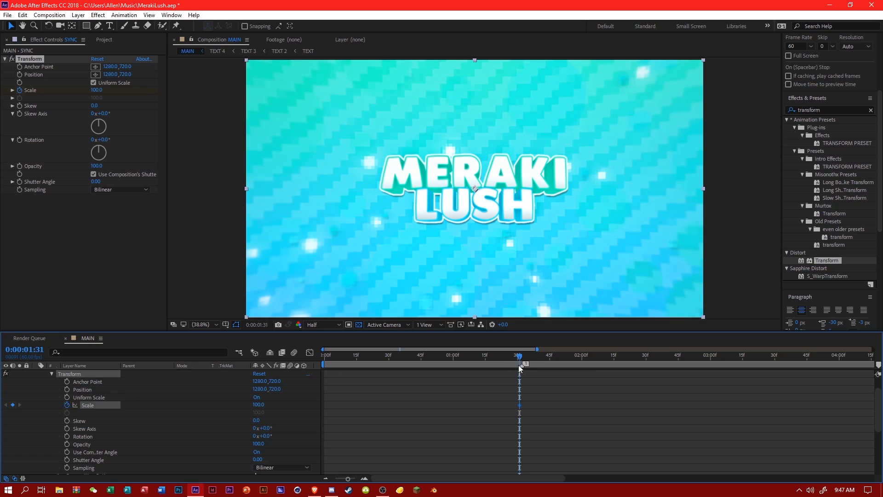
# Set the Transform effect's Scale to 135 at 0:00:01:32 on the SYNC layer.
pyautogui.click(521, 356)
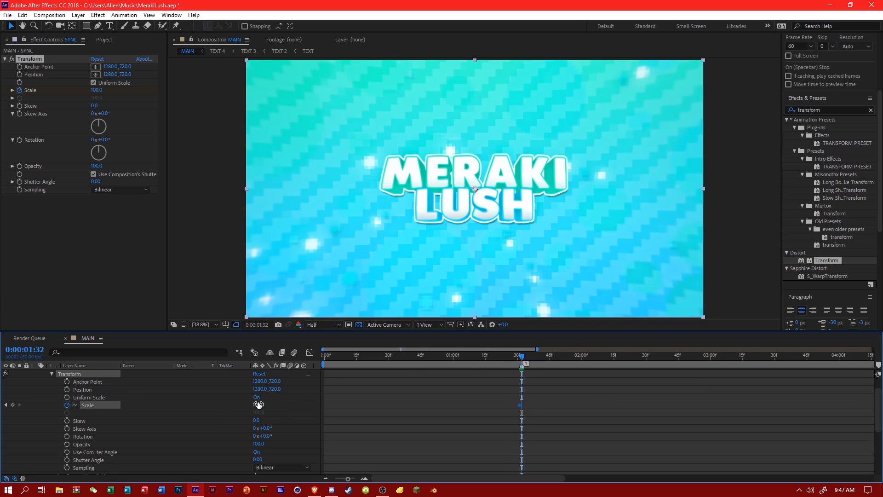
pyautogui.write('135')
pyautogui.press('Return')
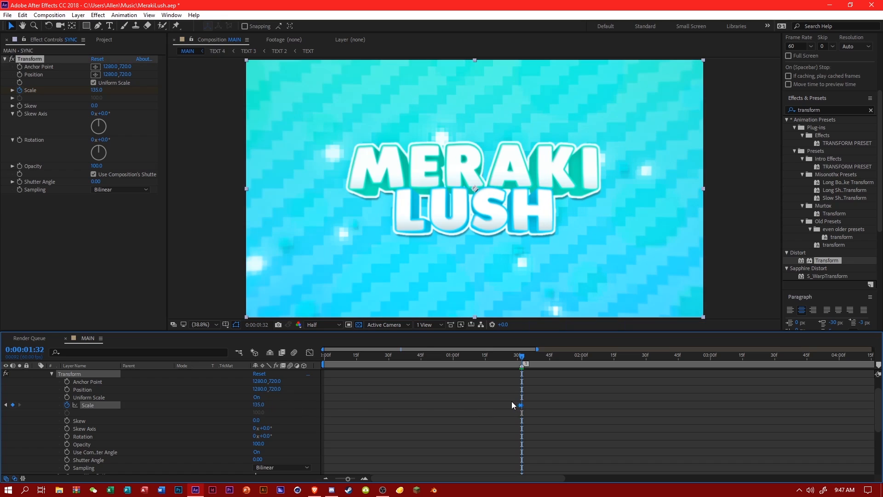
pyautogui.click(512, 402)
pyautogui.click(519, 357)
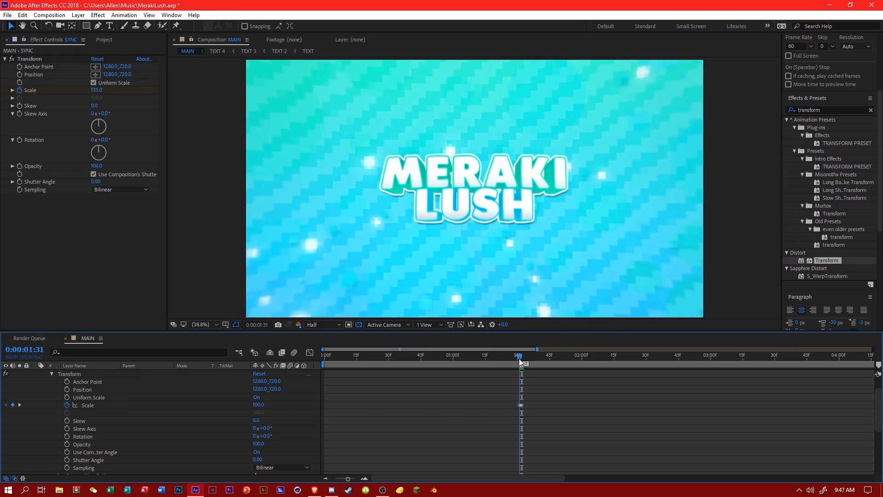
pyautogui.click(522, 358)
pyautogui.moveTo(507, 401); pyautogui.dragTo(555, 416)
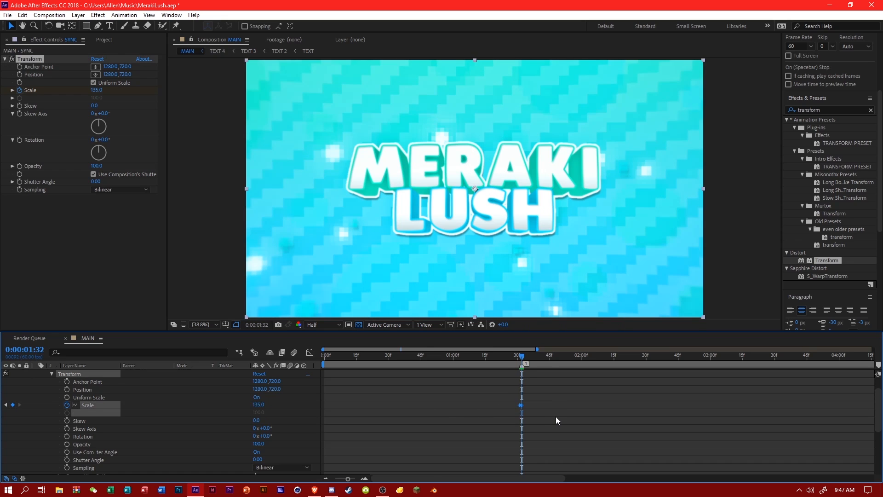
pyautogui.scroll(-5, 556, 421)
pyautogui.click(555, 358)
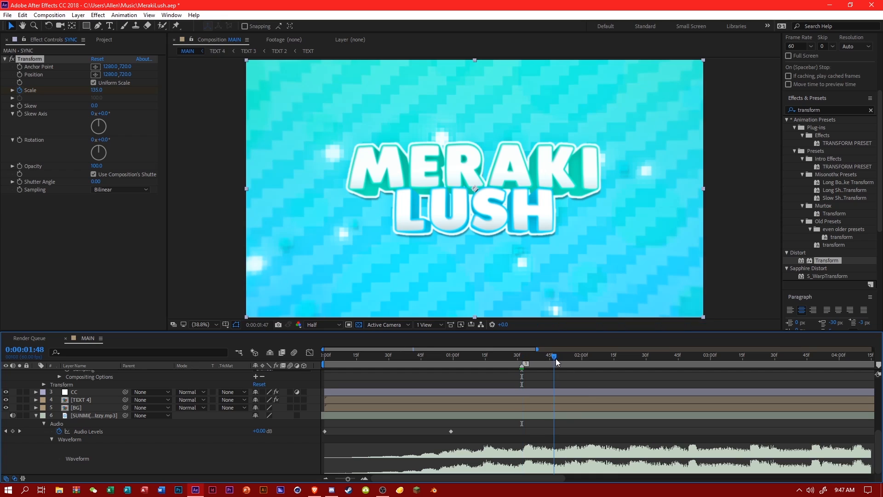
pyautogui.moveTo(555, 358); pyautogui.dragTo(567, 358)
pyautogui.scroll(3, 831, 226)
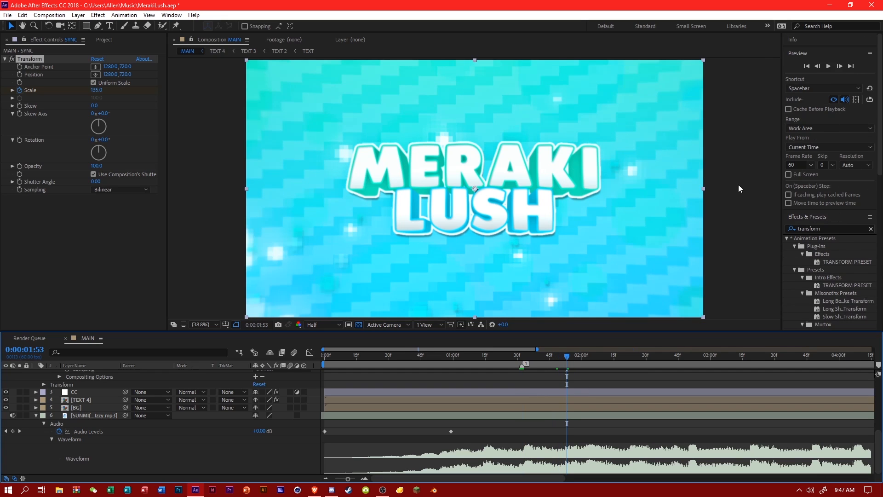
pyautogui.scroll(5, 53, 426)
# Collapse the SYNC layer and hide the BG layer, leaving TEXT 4 visible.
pyautogui.click(36, 382)
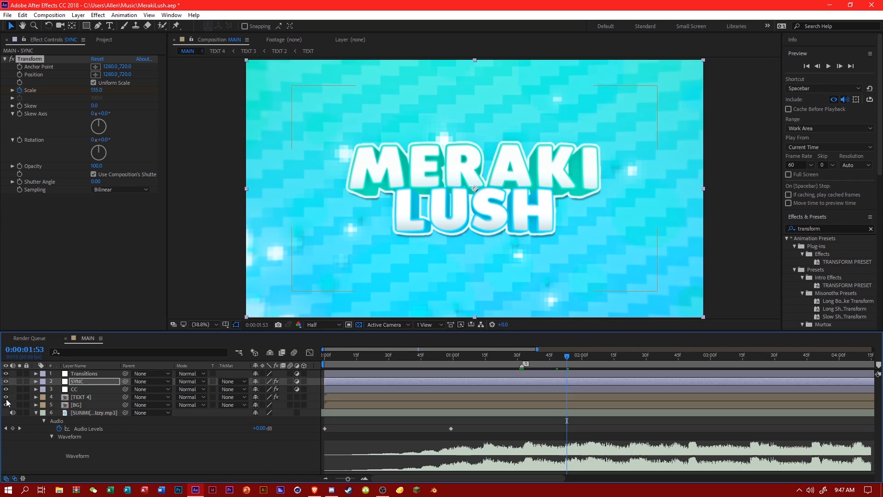
pyautogui.moveTo(6, 405); pyautogui.dragTo(6, 397)
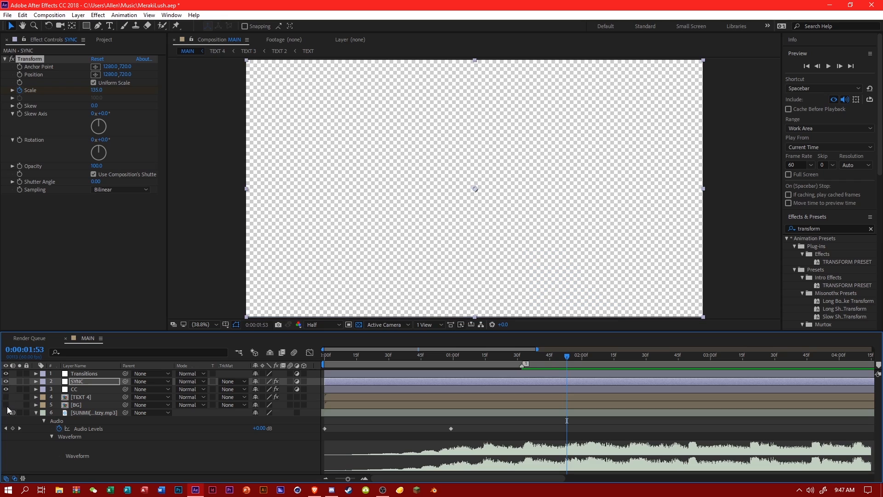
pyautogui.click(5, 405)
pyautogui.click(6, 405)
pyautogui.click(6, 397)
# Create a white solid (FFFFFF) in MAIN and place it directly beneath the BG layer.
pyautogui.rightClick(191, 336)
pyautogui.moveTo(217, 341)
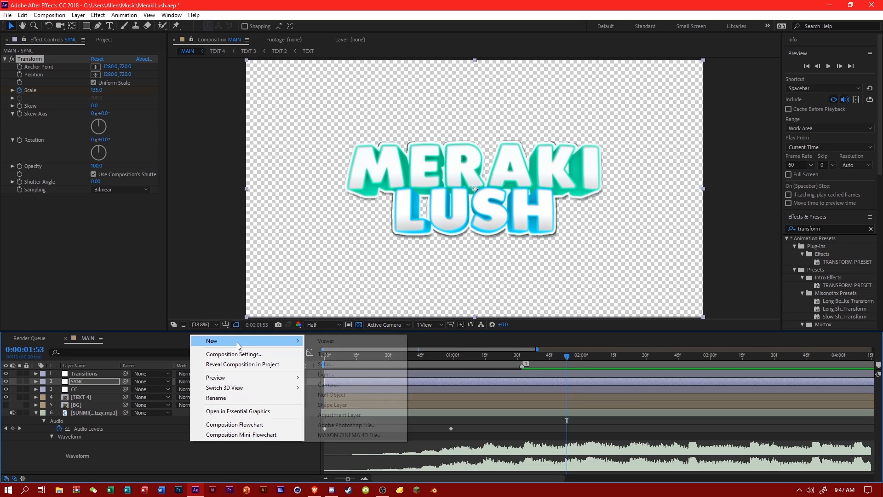
pyautogui.click(325, 364)
pyautogui.click(297, 269)
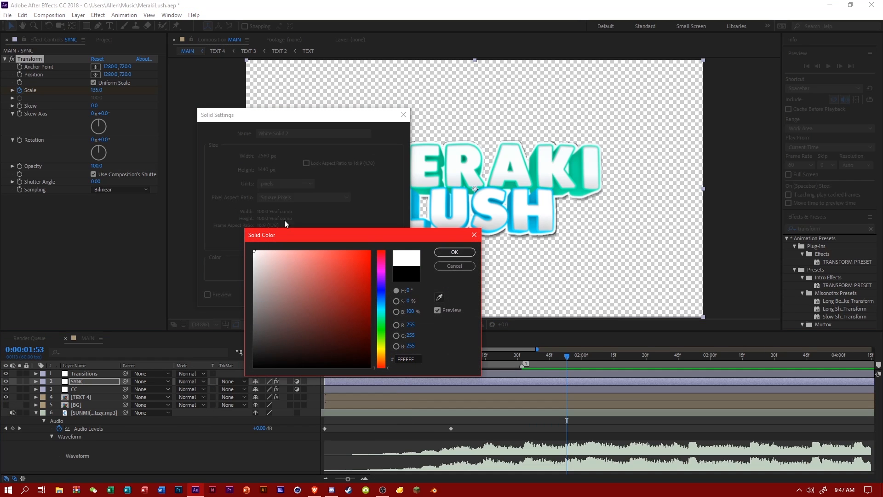
pyautogui.click(463, 253)
pyautogui.click(336, 296)
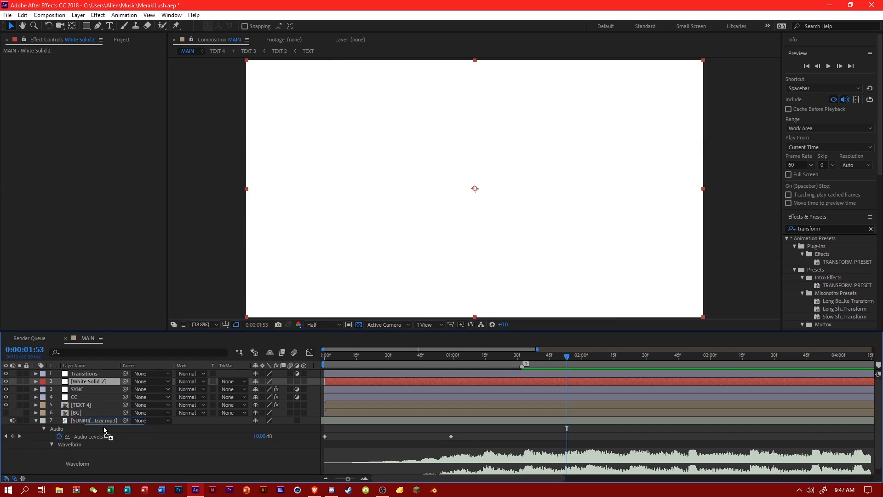
pyautogui.moveTo(104, 421); pyautogui.dragTo(97, 413)
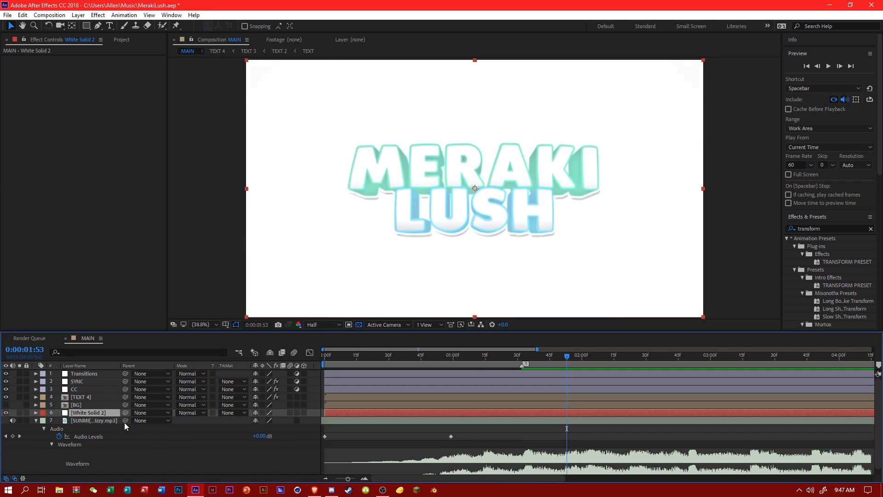
# Hide the CC and Transitions layers and save the project.
pyautogui.click(5, 389)
pyautogui.click(5, 373)
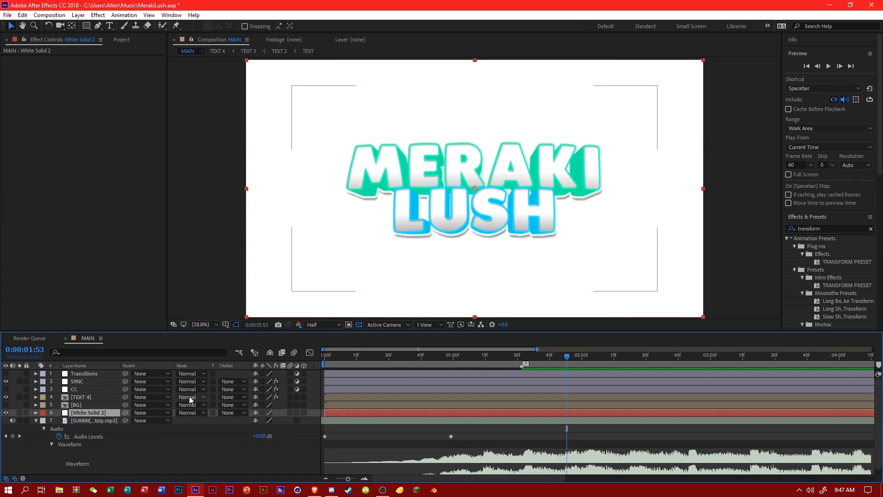
pyautogui.hotkey('ctrl', 's')
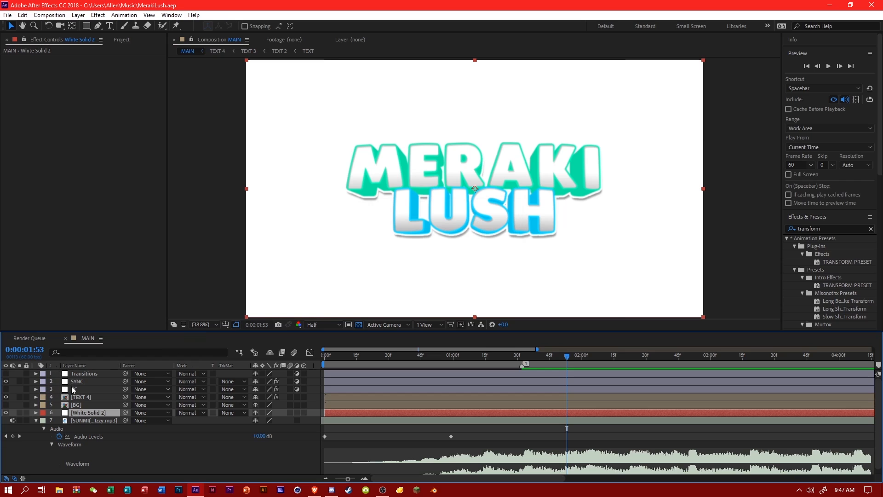
pyautogui.click(35, 396)
pyautogui.click(35, 396)
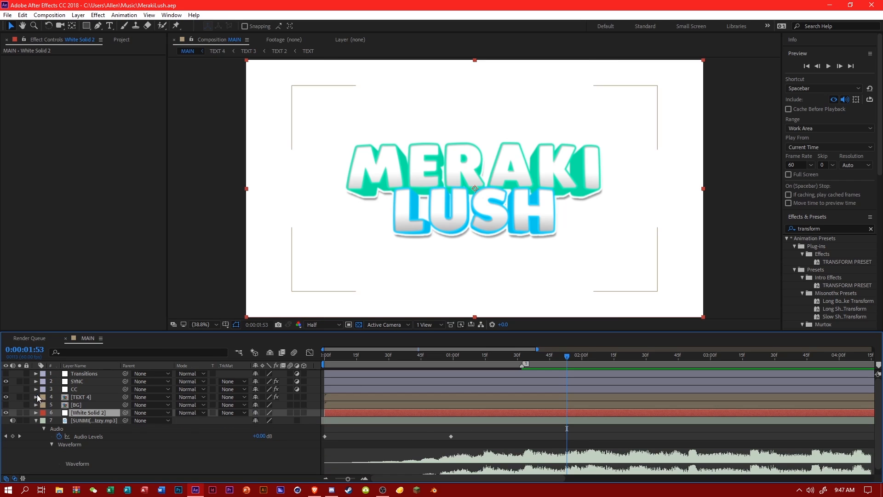
# Copy SYNC's two Scale keyframes at marker 1 and paste them at 0:00:02:02.
pyautogui.click(72, 381)
pyautogui.click(33, 381)
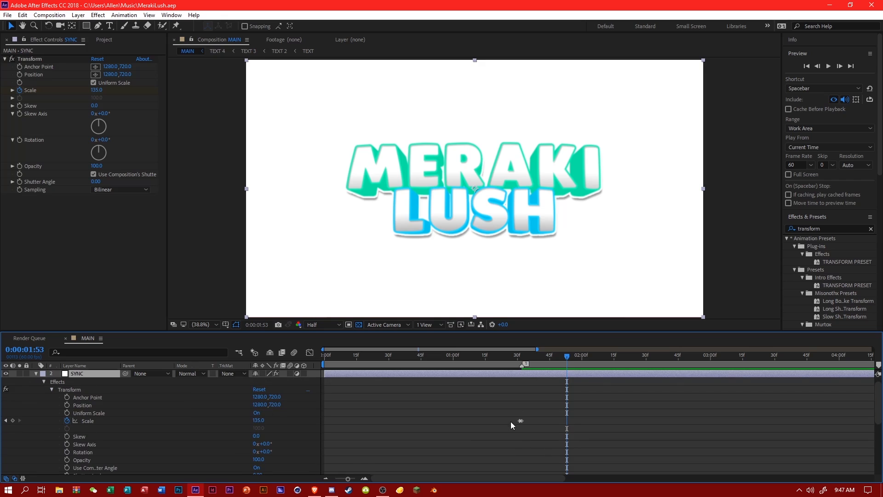
pyautogui.moveTo(510, 421); pyautogui.dragTo(537, 427)
pyautogui.scroll(-5, 538, 426)
pyautogui.click(521, 355)
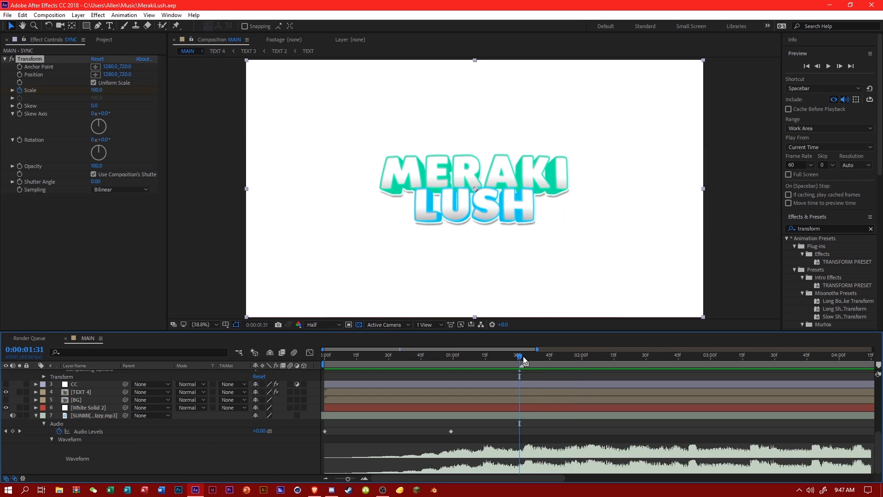
pyautogui.press('space')
pyautogui.click(587, 365)
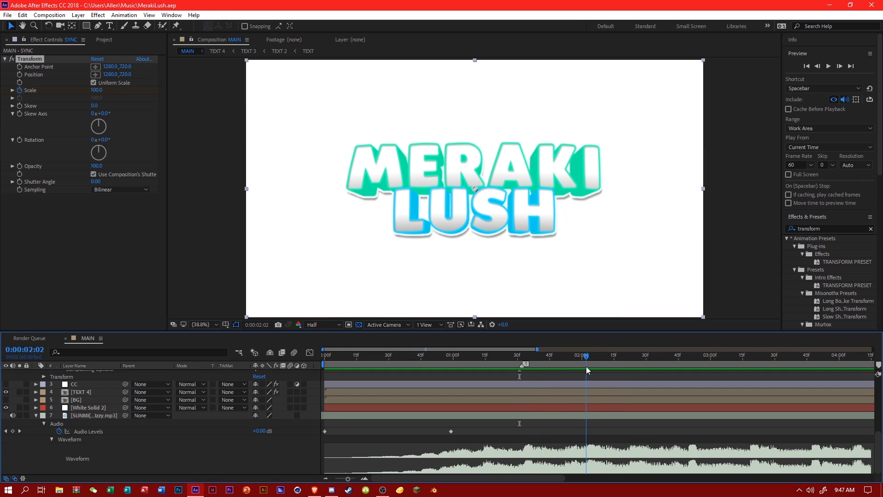
# Play back the pasted Scale keyframes against the music and shift the pair one frame earlier, putting the 135 keyframe at 0:00:02:02.
pyautogui.press('space')
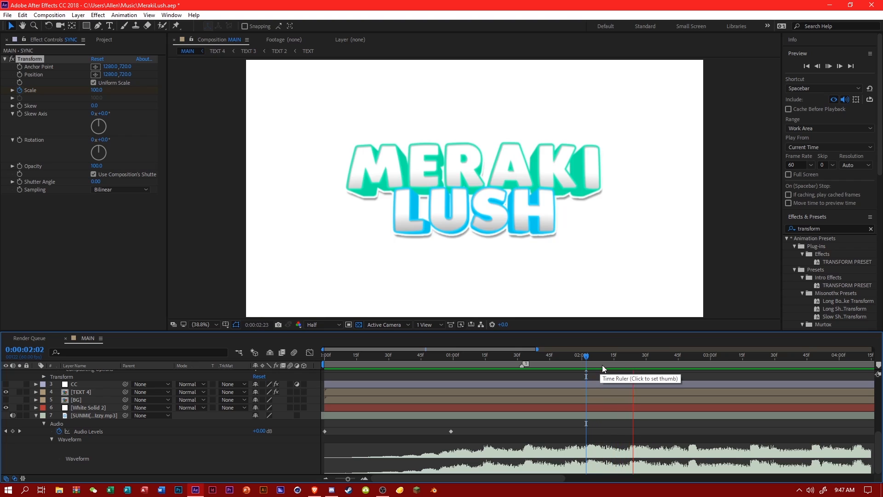
pyautogui.click(561, 366)
pyautogui.press('space')
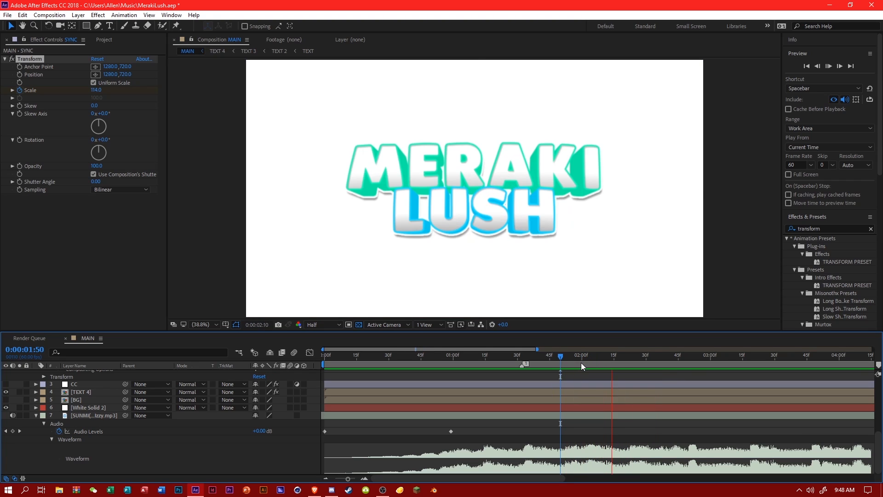
pyautogui.click(585, 364)
pyautogui.scroll(5, 592, 405)
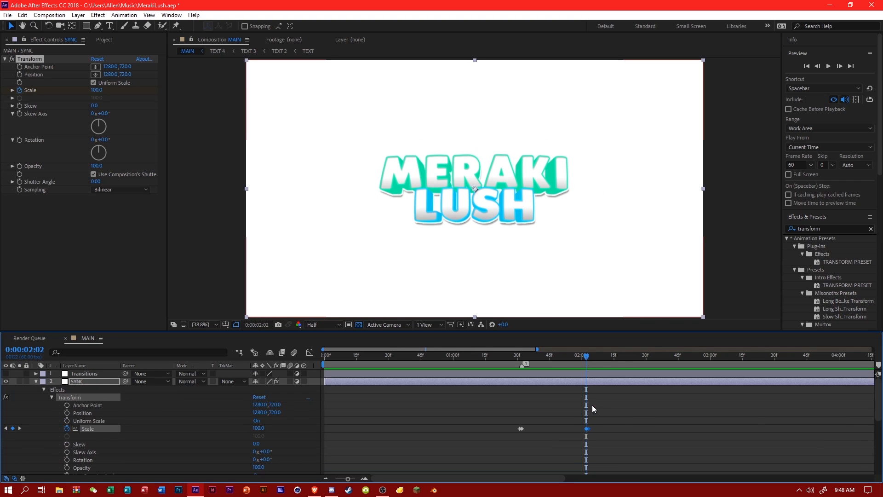
pyautogui.moveTo(589, 429); pyautogui.dragTo(587, 429)
# Paste the Scale keyframe pair at 0:00:02:21, one frame before the next beat, and scrub through the synced zooms.
pyautogui.scroll(-5, 590, 429)
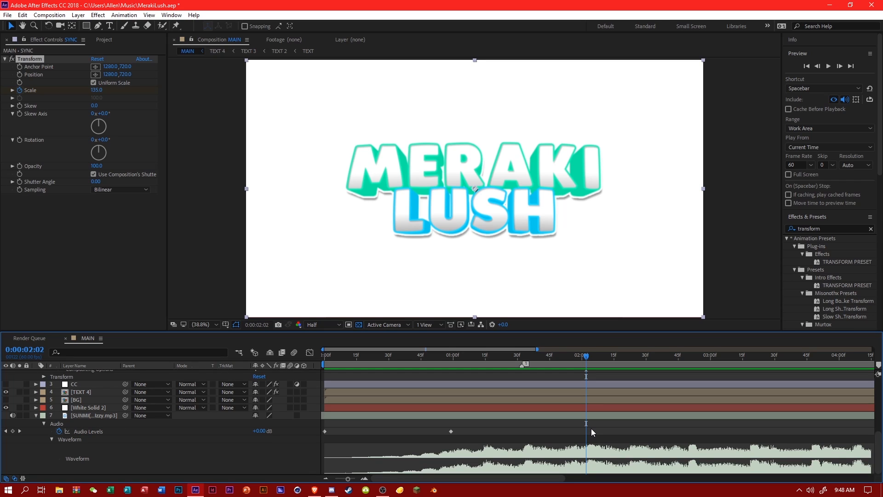
pyautogui.press('space')
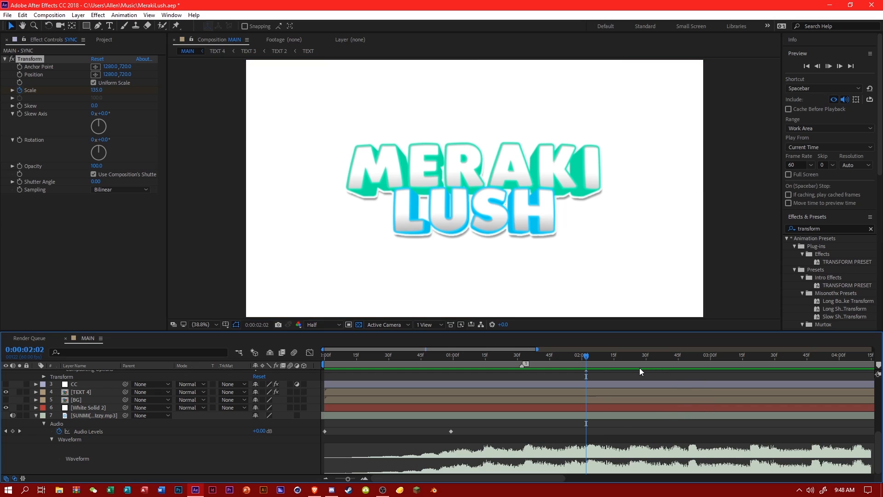
pyautogui.click(631, 366)
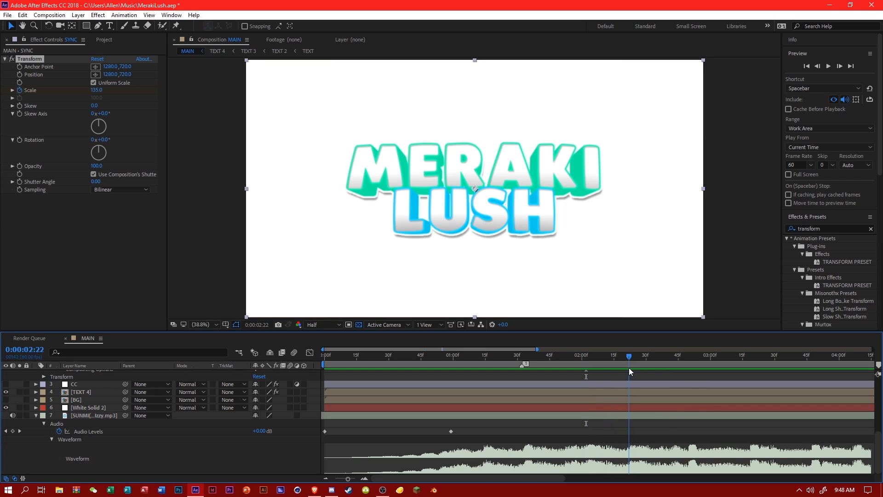
pyautogui.press('pageup')
pyautogui.hotkey('ctrl', 'v')
pyautogui.scroll(5, 632, 373)
pyautogui.moveTo(627, 364); pyautogui.dragTo(497, 367)
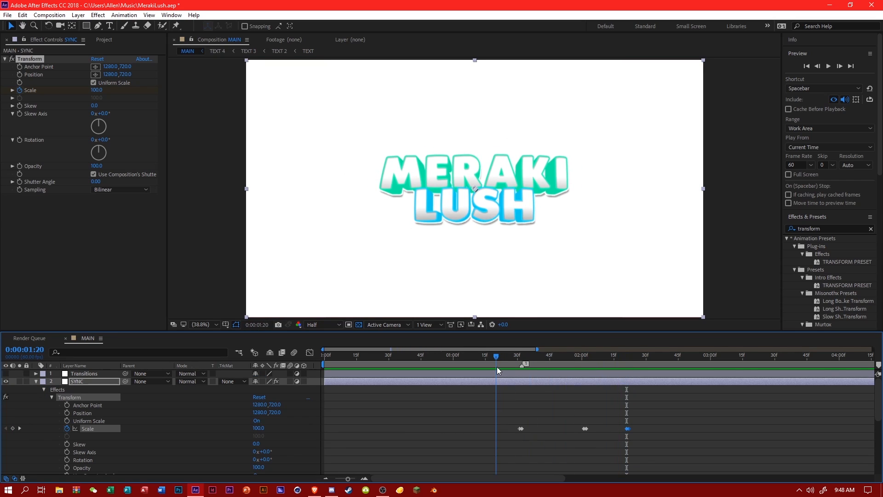
pyautogui.click(582, 367)
pyautogui.moveTo(584, 366); pyautogui.dragTo(680, 371)
# Set the viewer resolution to Full and hide the SYNC and White Solid 2 layers, leaving only the text over transparency.
pyautogui.click(322, 324)
pyautogui.click(319, 348)
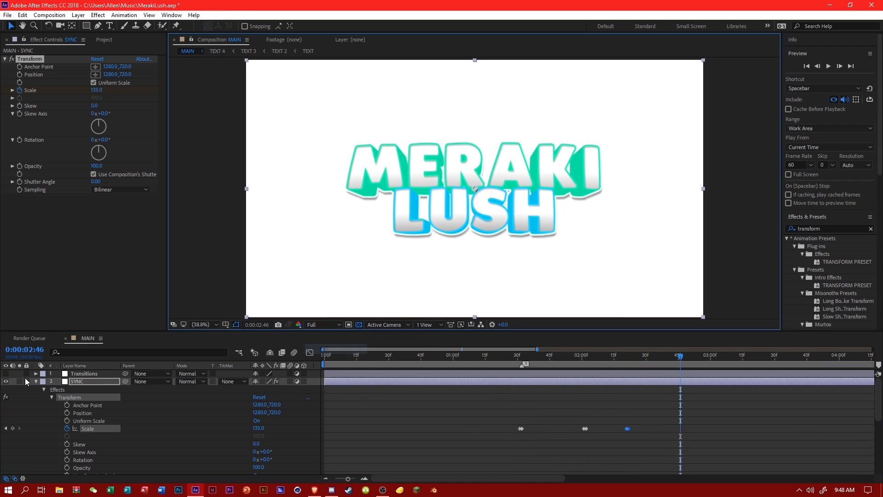
pyautogui.click(36, 381)
pyautogui.click(5, 380)
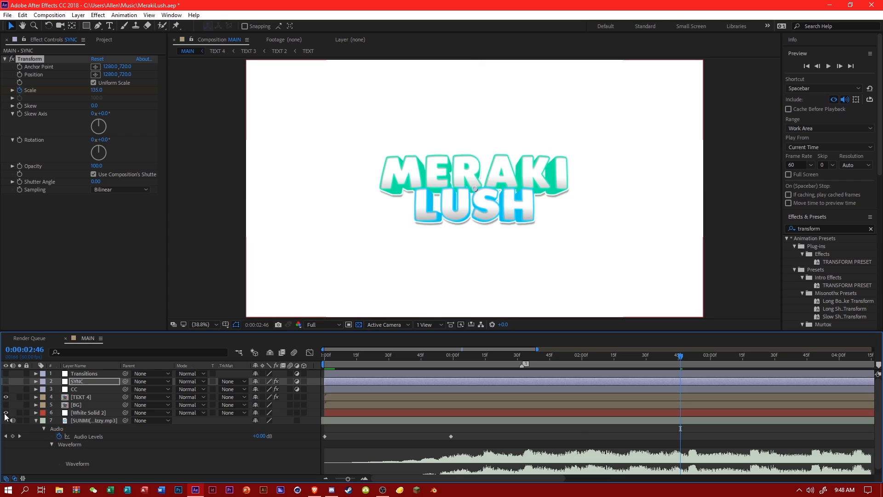
pyautogui.click(5, 412)
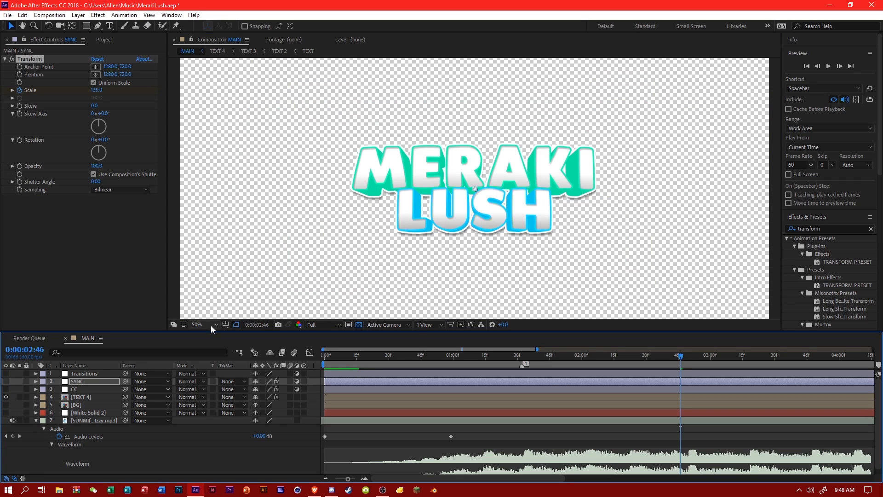
pyautogui.click(201, 324)
pyautogui.click(216, 169)
# Queue the current MAIN frame for export as a still and set its output format to PNG Sequence.
pyautogui.click(49, 15)
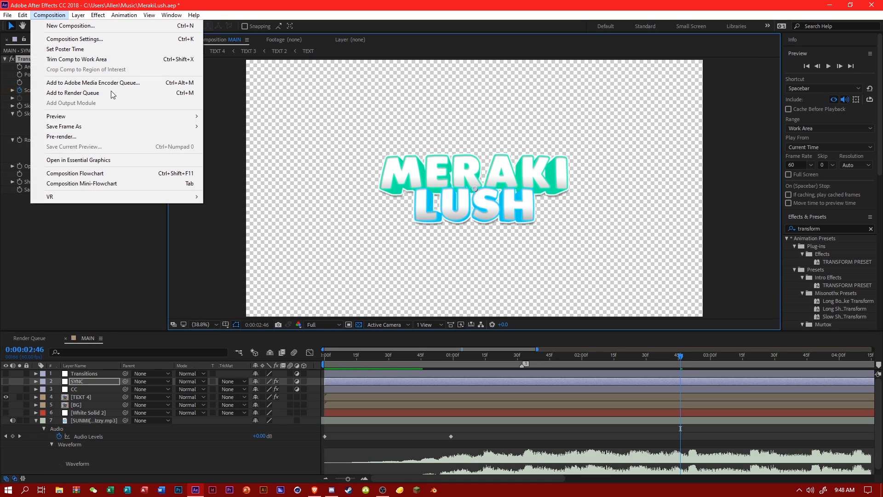
pyautogui.moveTo(153, 129)
pyautogui.click(234, 129)
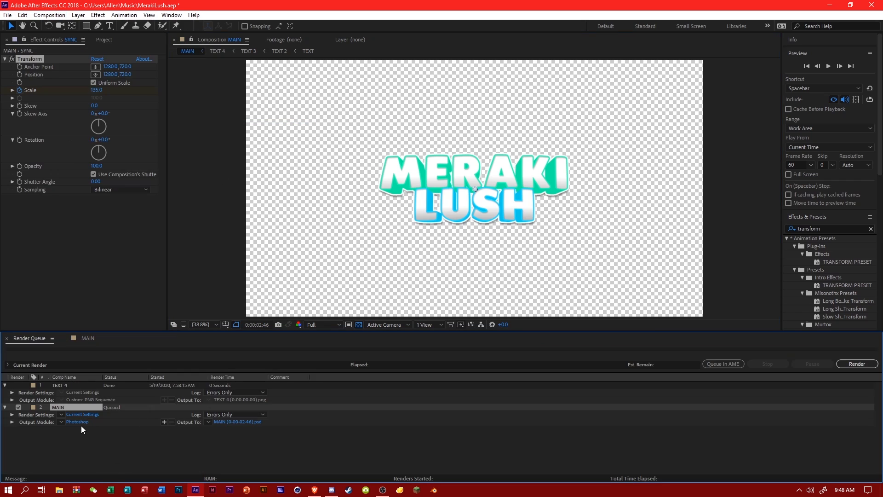
pyautogui.click(79, 423)
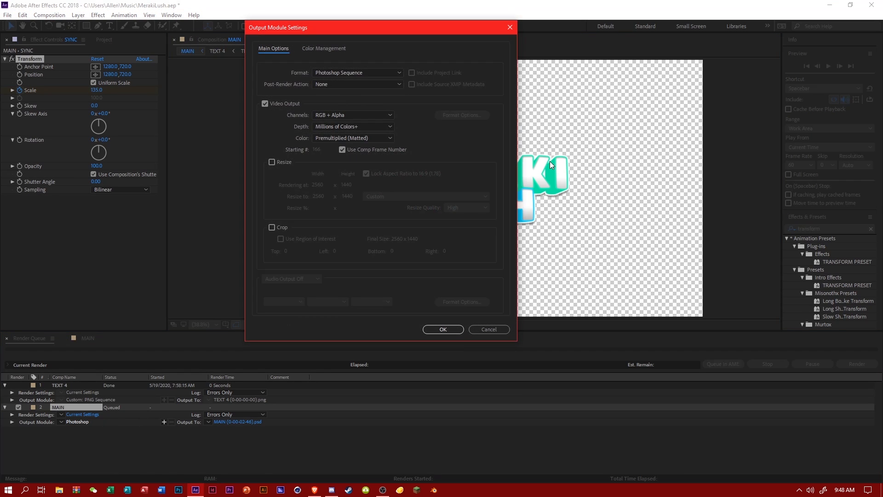
pyautogui.click(356, 72)
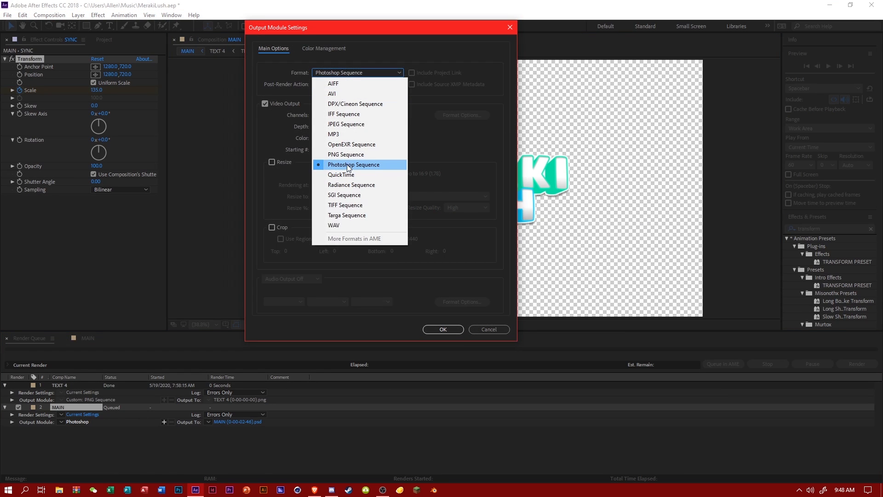
pyautogui.click(346, 155)
pyautogui.click(448, 329)
# Name the output frame MerakiLush in the Pictures folder and render it.
pyautogui.click(226, 423)
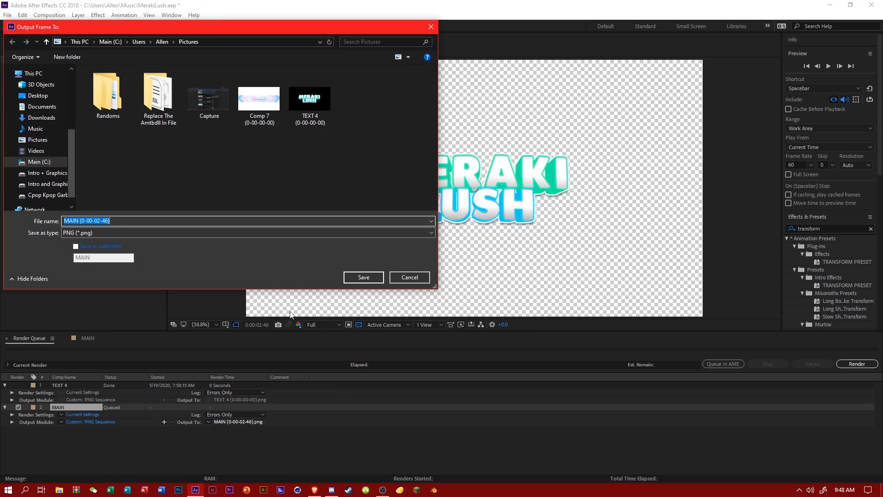
pyautogui.write('MerakiLush')
pyautogui.press('Return')
pyautogui.click(851, 363)
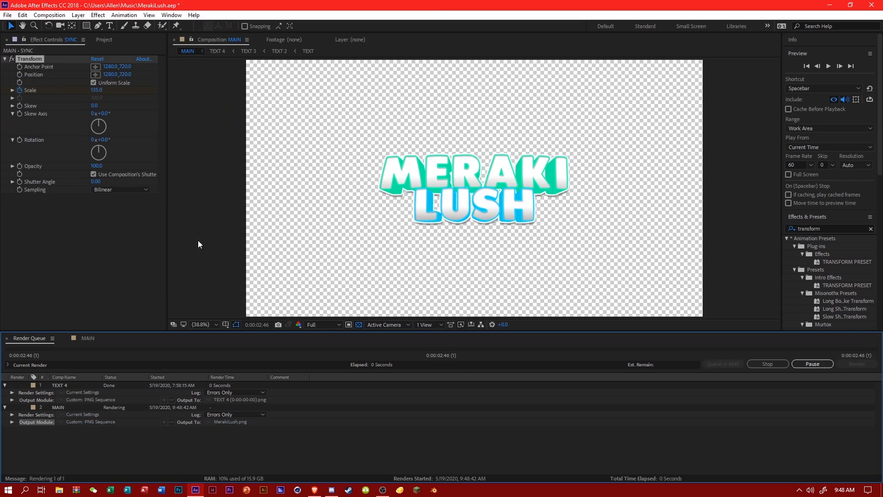
# Import MerakiLush.png from the Pictures folder into the project.
pyautogui.click(78, 339)
pyautogui.click(104, 39)
pyautogui.rightClick(96, 255)
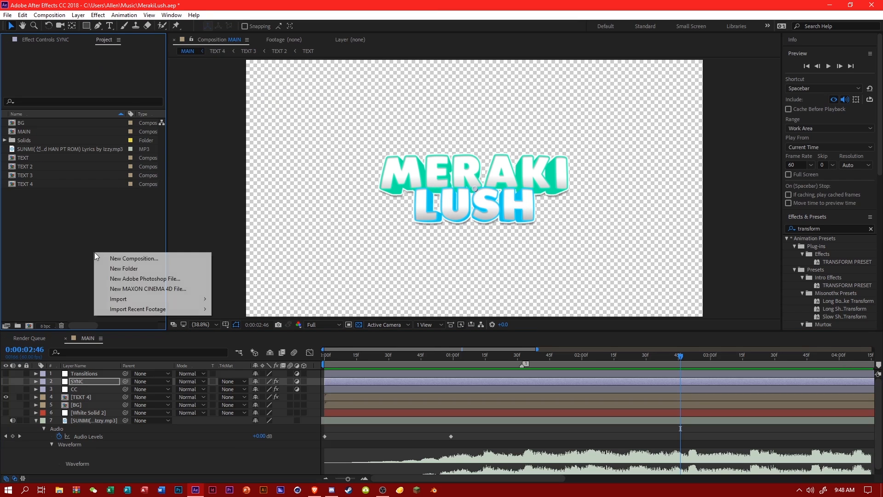
pyautogui.moveTo(196, 299)
pyautogui.click(241, 298)
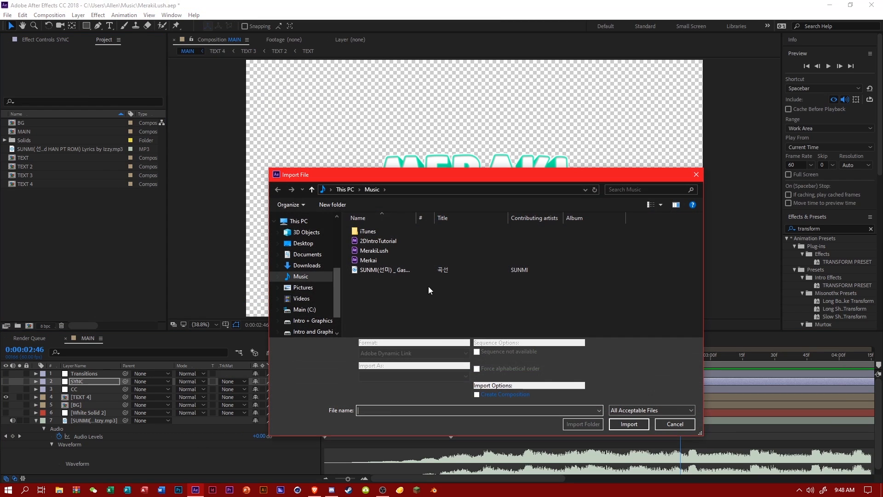
pyautogui.click(303, 287)
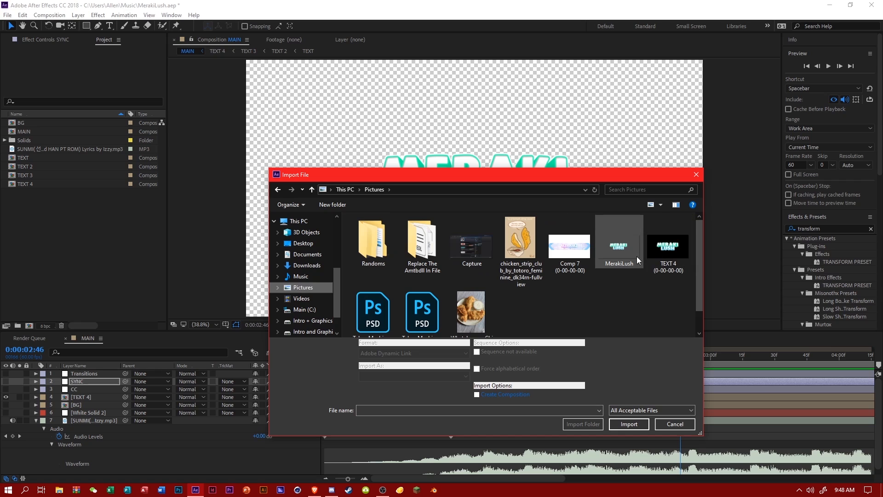
pyautogui.doubleClick(625, 253)
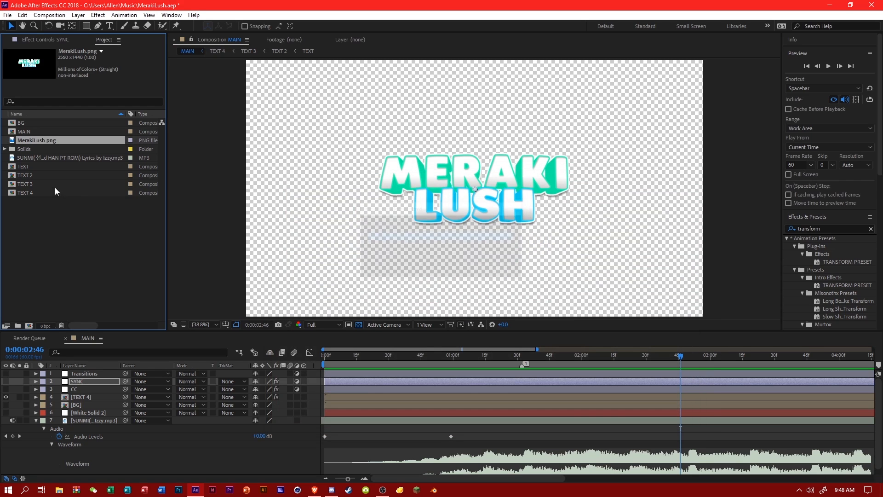
# Add MerakiLush.png to the MAIN composition directly above the TEXT 4 layer, hide TEXT 4, and save the project.
pyautogui.moveTo(46, 140); pyautogui.dragTo(164, 404)
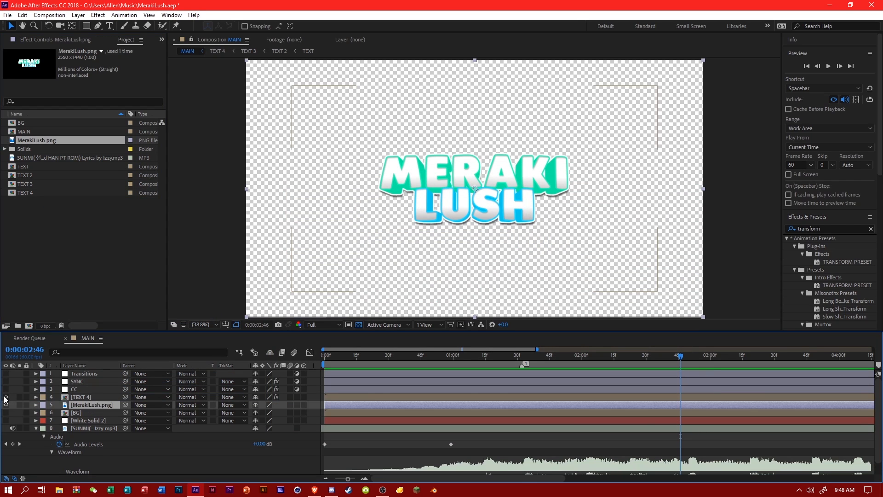
pyautogui.moveTo(72, 408); pyautogui.dragTo(86, 394)
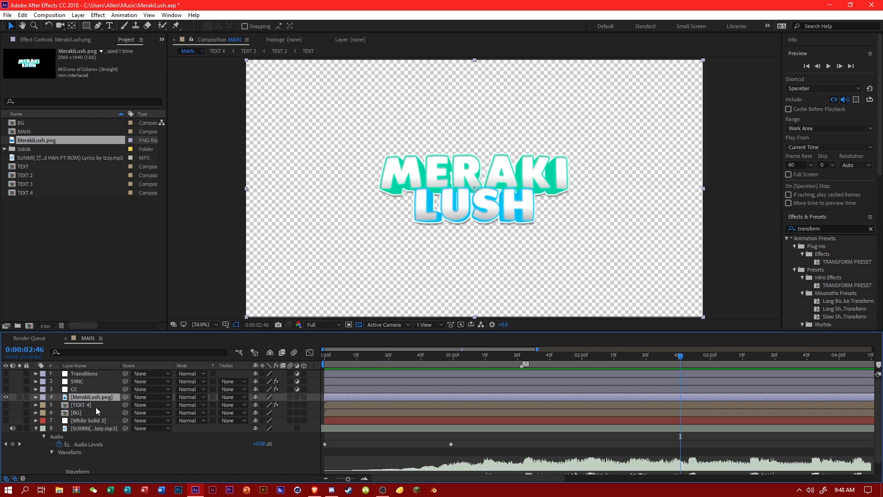
pyautogui.hotkey('ctrl', 's')
# Lower the viewer resolution to Half and save the project.
pyautogui.click(322, 327)
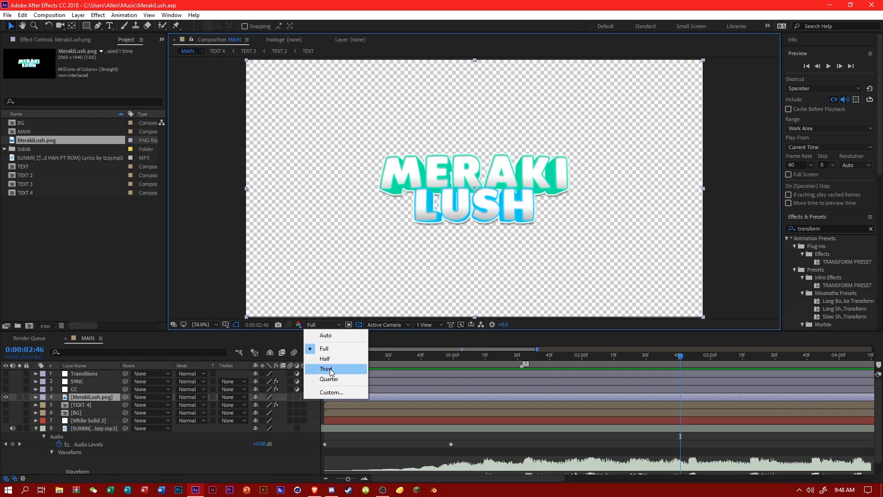
pyautogui.click(322, 369)
pyautogui.click(326, 324)
pyautogui.click(333, 361)
pyautogui.hotkey('ctrl', 's')
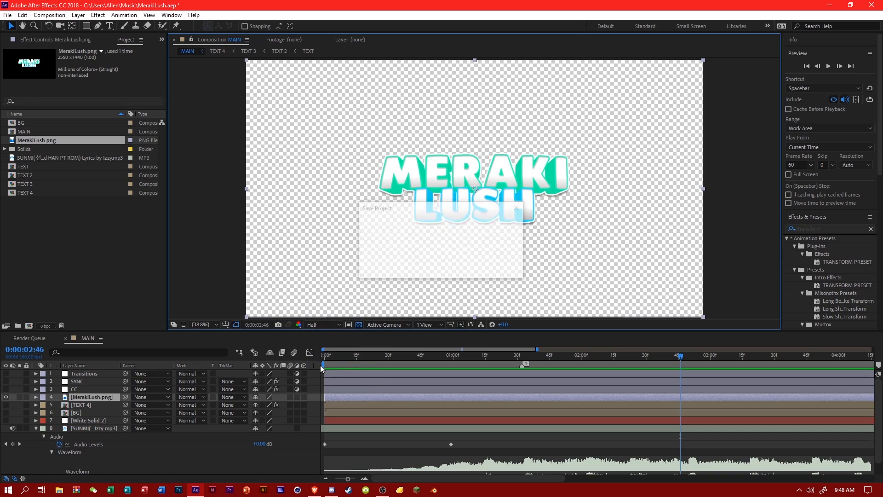
# Show the SYNC layer, expand its Transform Scale keyframes, and play the music from 0:00:02:21.
pyautogui.click(6, 381)
pyautogui.click(37, 381)
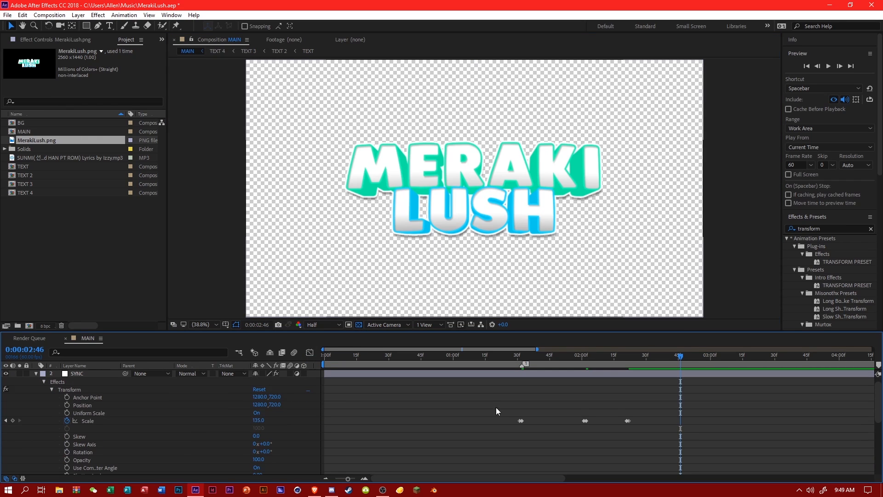
pyautogui.moveTo(496, 410); pyautogui.dragTo(531, 424)
pyautogui.moveTo(484, 350); pyautogui.dragTo(477, 366)
pyautogui.scroll(-6, 518, 369)
pyautogui.press('space')
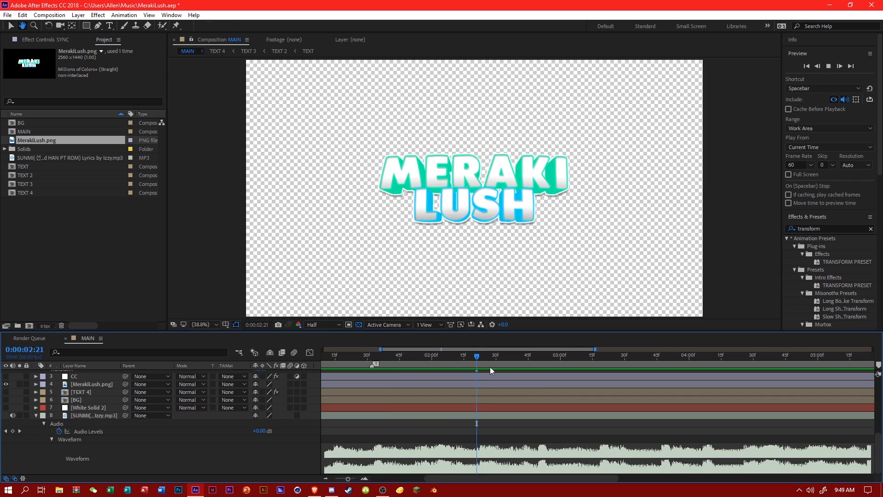
# Move the last Scale keyframe pair on SYNC from 0:00:02:21 to the beat at 0:00:02:49.
pyautogui.moveTo(534, 363); pyautogui.dragTo(537, 364)
pyautogui.scroll(5, 515, 391)
pyautogui.moveTo(471, 416); pyautogui.dragTo(536, 431)
pyautogui.scroll(-7, 543, 424)
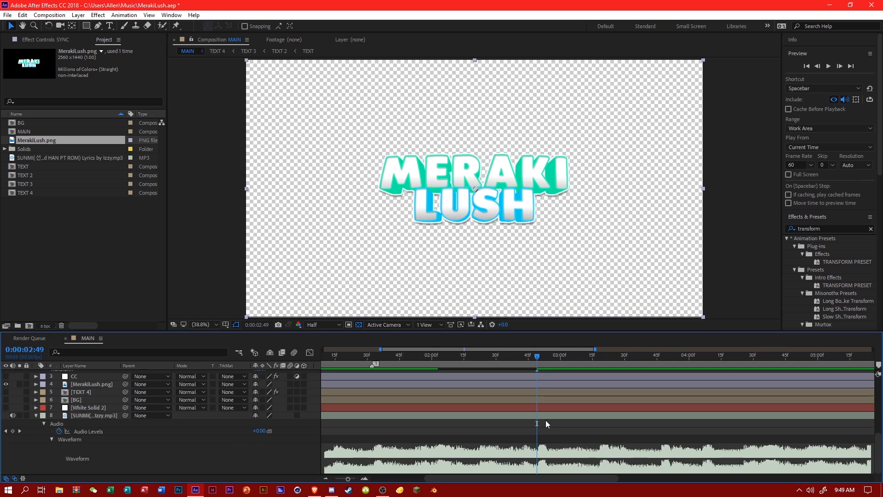
pyautogui.scroll(7, 546, 420)
pyautogui.moveTo(538, 434); pyautogui.dragTo(537, 433)
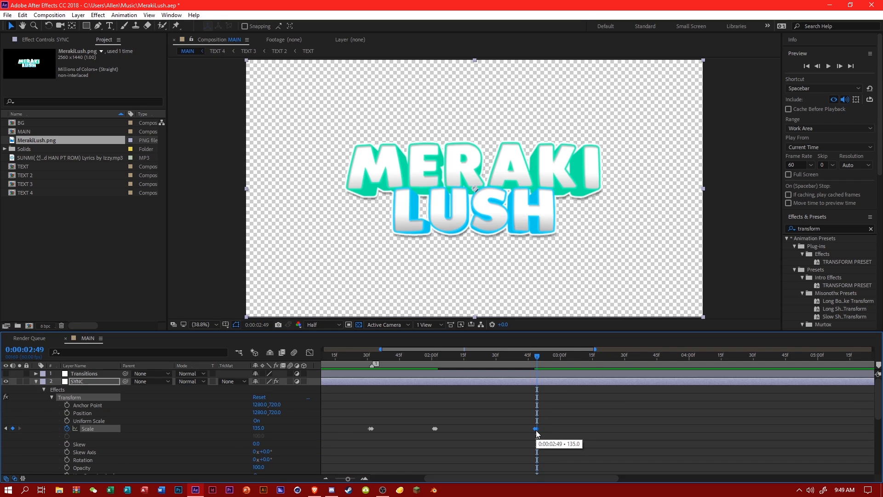
# Play back the retimed zoom, paste the Scale keyframe pair at the beat at 0:00:03:17, and play onward.
pyautogui.click(359, 357)
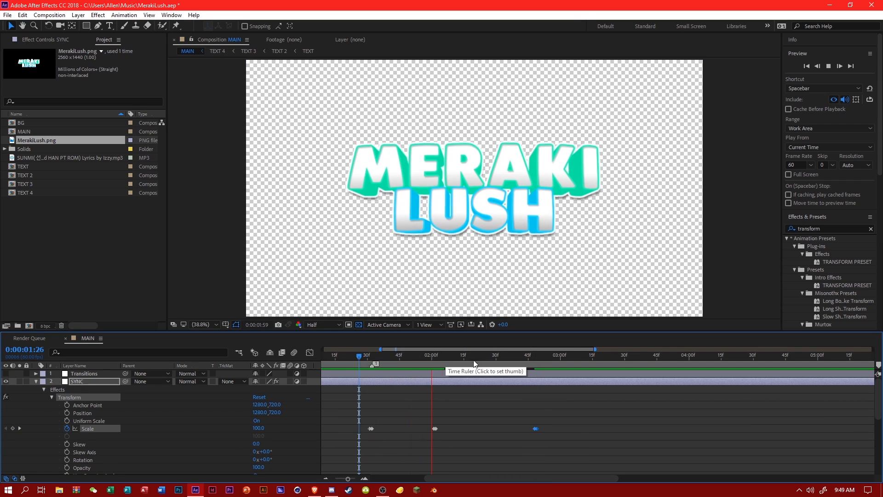
pyautogui.scroll(-7, 543, 360)
pyautogui.click(542, 360)
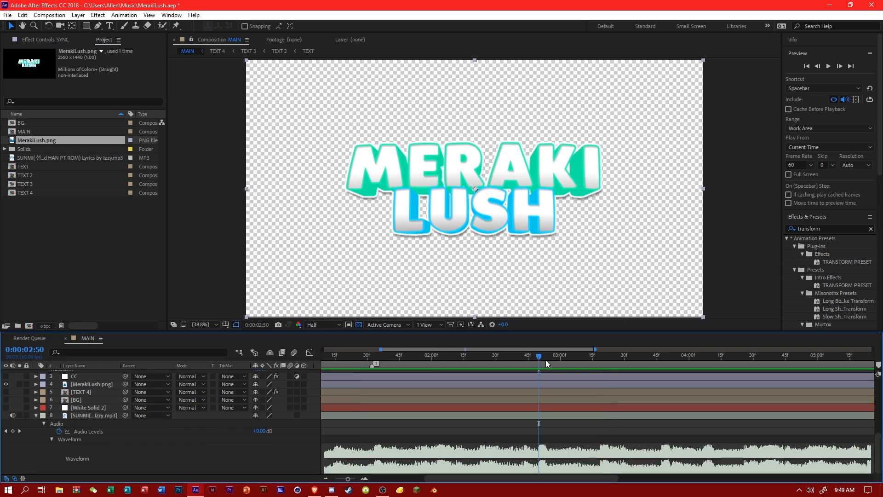
pyautogui.moveTo(597, 363); pyautogui.dragTo(599, 363)
pyautogui.click(597, 364)
pyautogui.press('space')
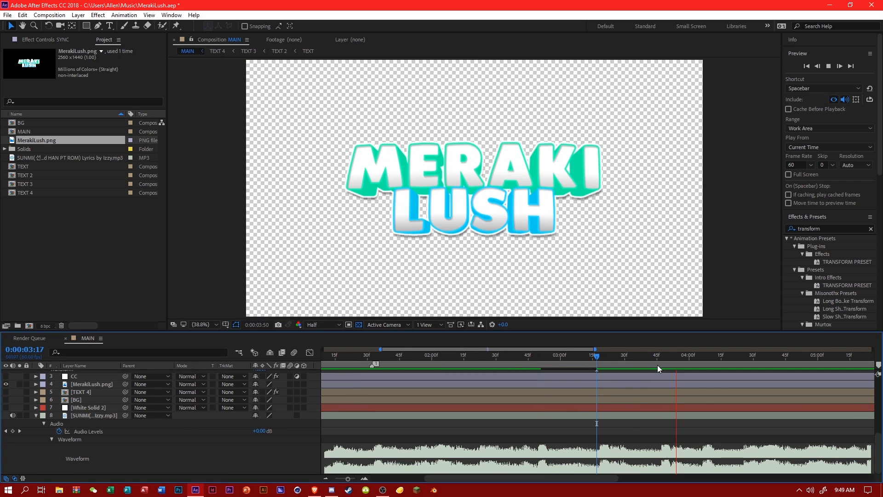
# Paste the Scale keyframe pair on the beats at 0:00:03:46 and about 0:00:04:05.
pyautogui.click(659, 364)
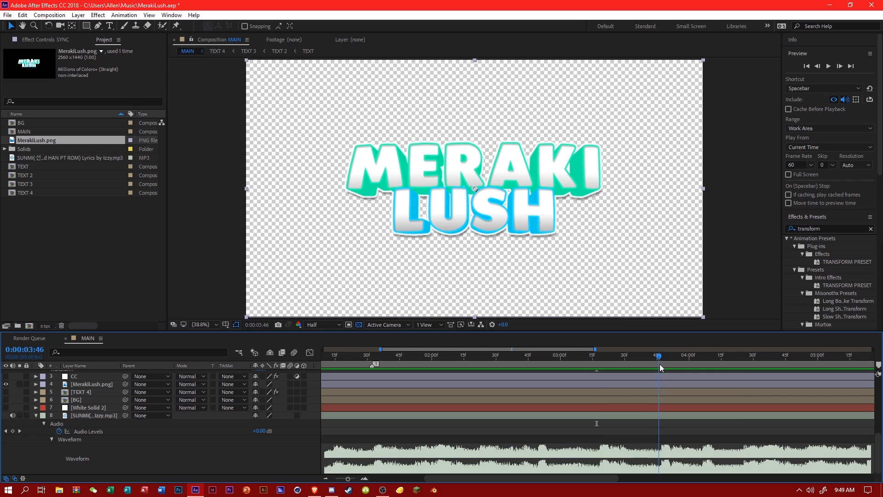
pyautogui.moveTo(660, 363); pyautogui.dragTo(700, 365)
pyautogui.press('space')
pyautogui.press('space')
pyautogui.moveTo(540, 350); pyautogui.dragTo(654, 352)
pyautogui.moveTo(459, 355); pyautogui.dragTo(383, 357)
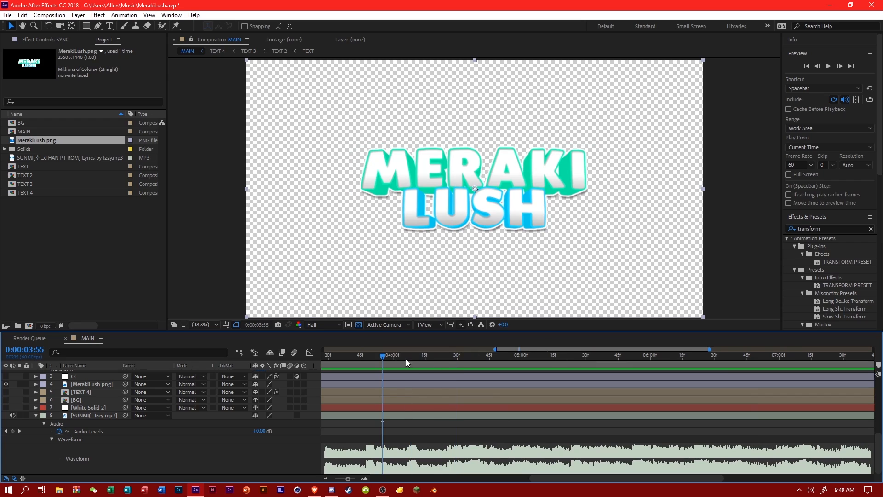
# Paste the Scale keyframe pair on the beat at 0:00:04:35 and play the zooms from 0:00:03:40.
pyautogui.press('space')
pyautogui.click(444, 363)
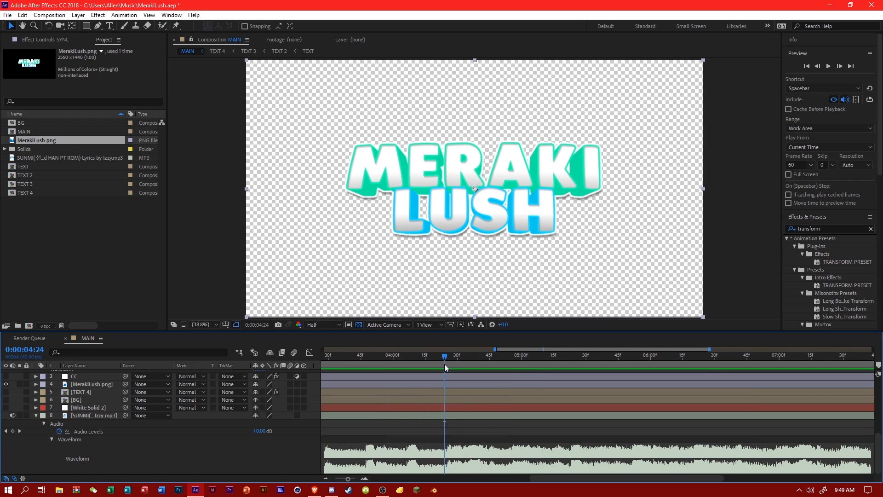
pyautogui.moveTo(452, 356); pyautogui.dragTo(470, 368)
pyautogui.scroll(3, 472, 383)
pyautogui.scroll(3, 472, 383)
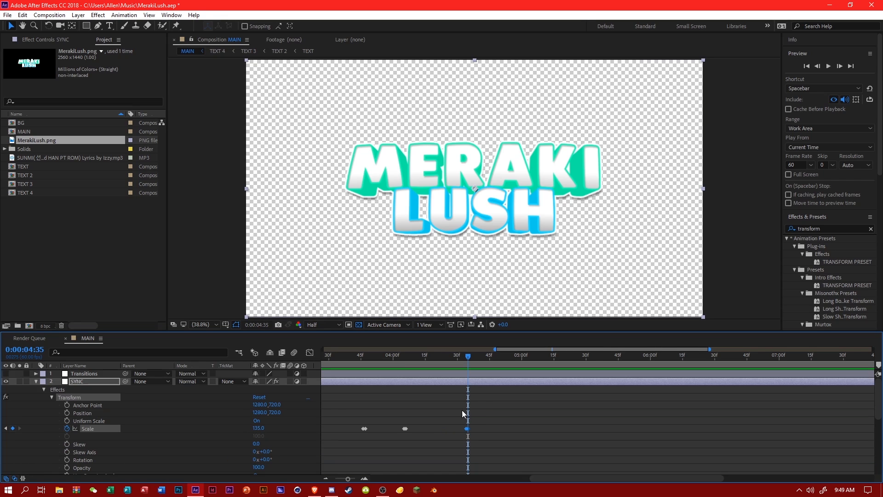
pyautogui.click(350, 359)
pyautogui.press('space')
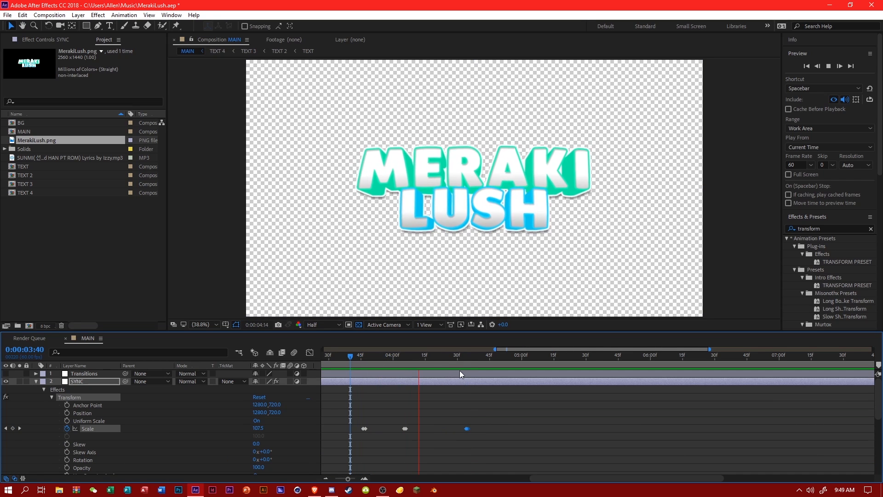
# Paste the Scale keyframe pair on the beats at 0:00:05:22 and 0:00:05:51, shifting the work area later.
pyautogui.scroll(-5, 487, 370)
pyautogui.click(482, 363)
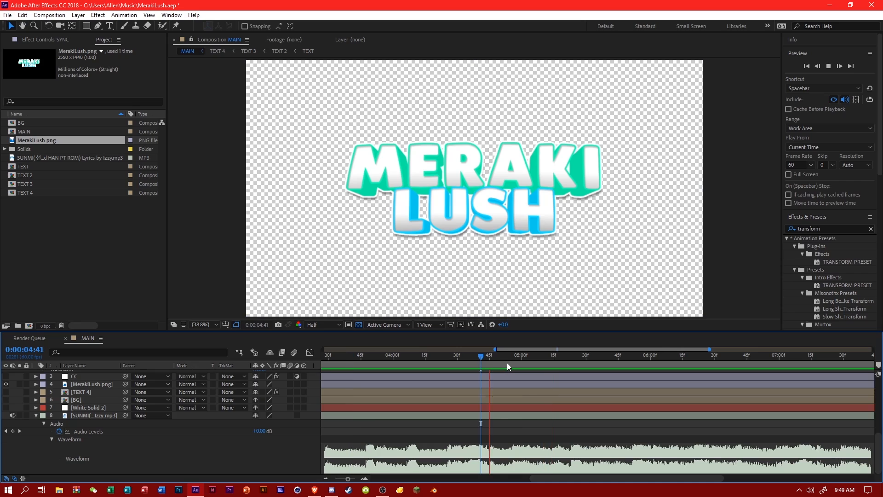
pyautogui.click(570, 362)
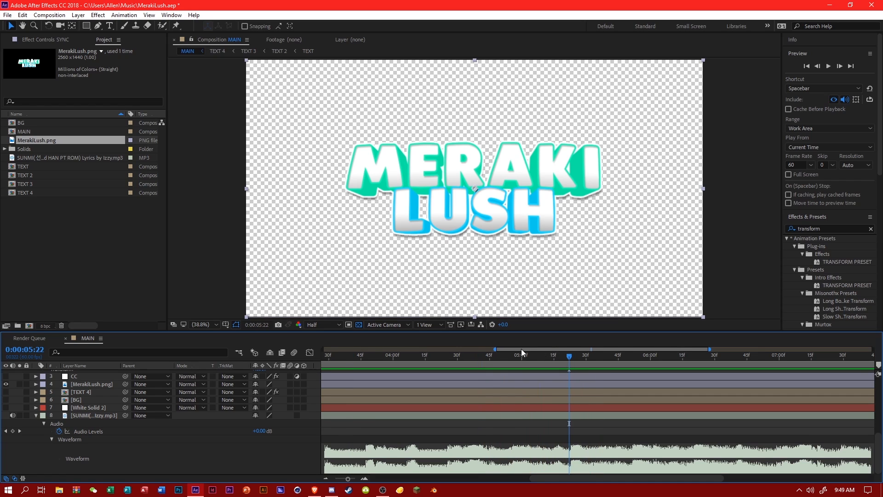
pyautogui.moveTo(509, 350); pyautogui.dragTo(532, 358)
pyautogui.click(529, 358)
pyautogui.press('space')
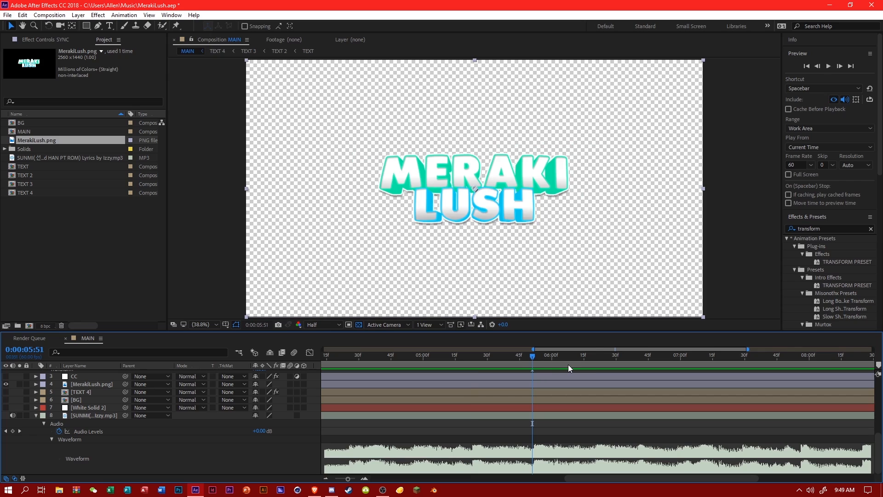
# Paste the Scale keyframe pair on the beats at about 0:00:06:18 and 0:00:06:39, and play onward.
pyautogui.click(593, 359)
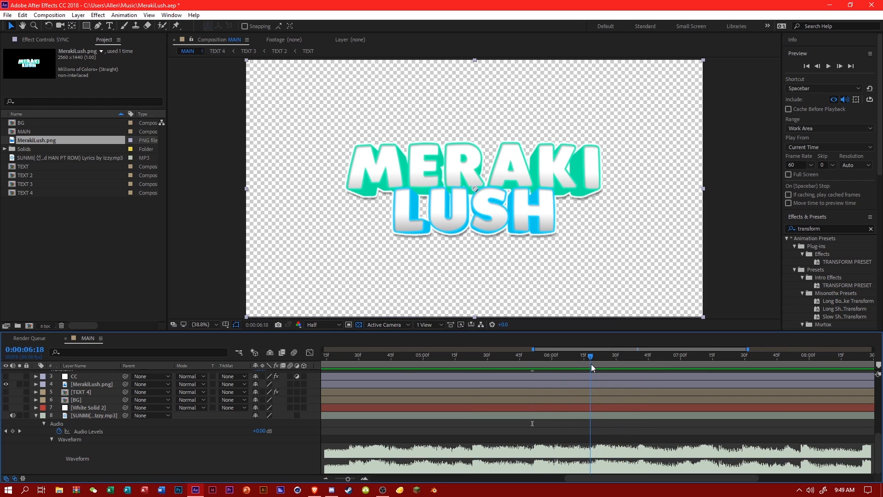
pyautogui.moveTo(592, 363); pyautogui.dragTo(635, 365)
pyautogui.press('space')
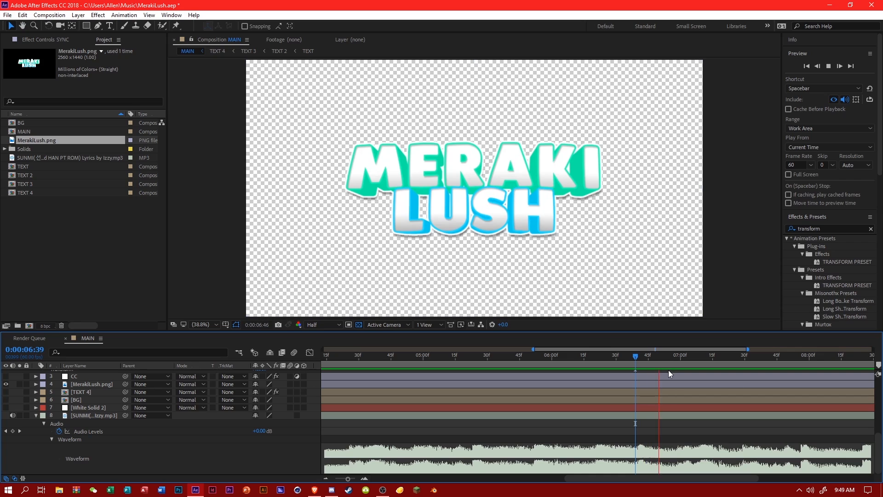
# Replay the music around 0:00:07:00 to locate the beat and paste the Scale keyframe pair at 0:00:07:08.
pyautogui.click(595, 363)
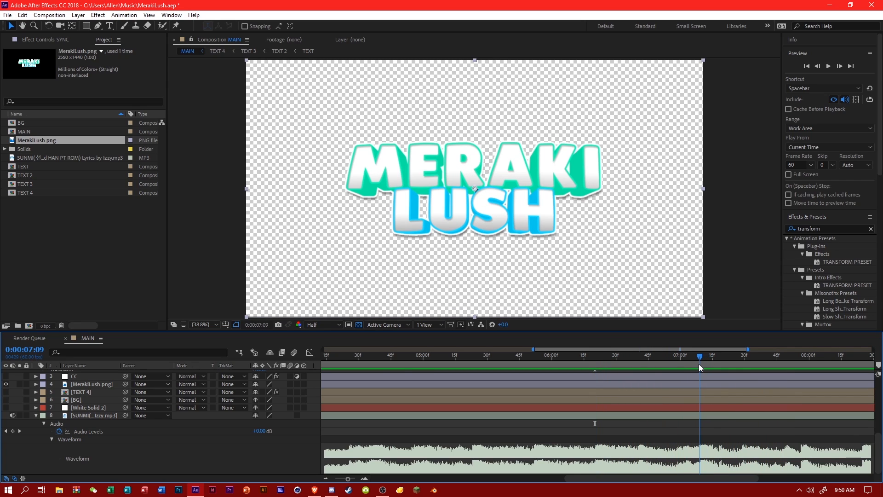
pyautogui.click(665, 357)
pyautogui.press('space')
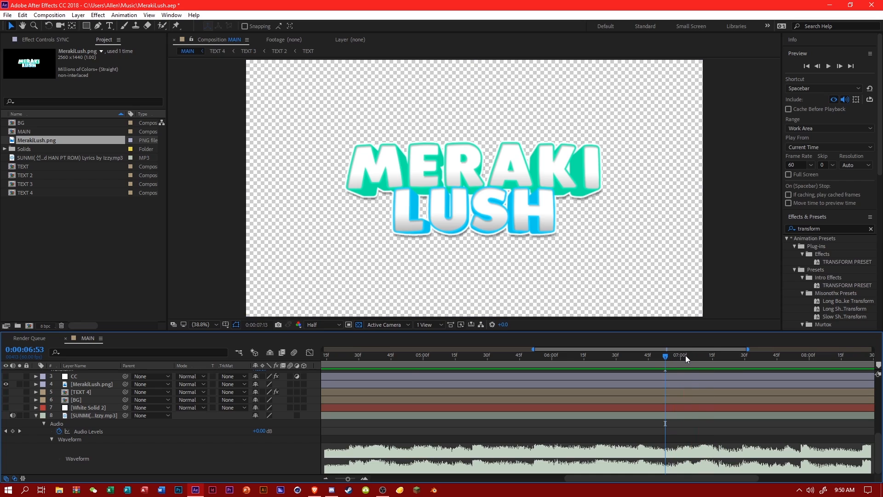
pyautogui.click(683, 358)
pyautogui.press('space')
pyautogui.click(681, 357)
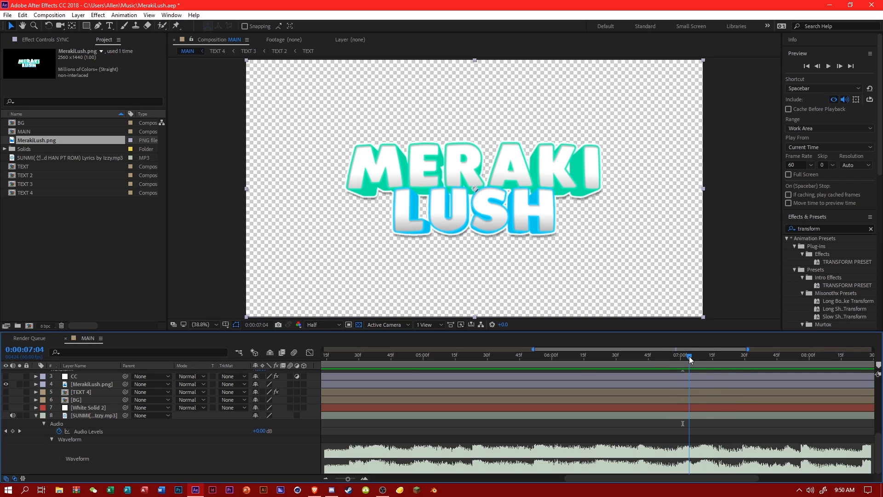
pyautogui.press('space')
pyautogui.click(696, 358)
pyautogui.click(697, 358)
pyautogui.click(700, 360)
pyautogui.press('space')
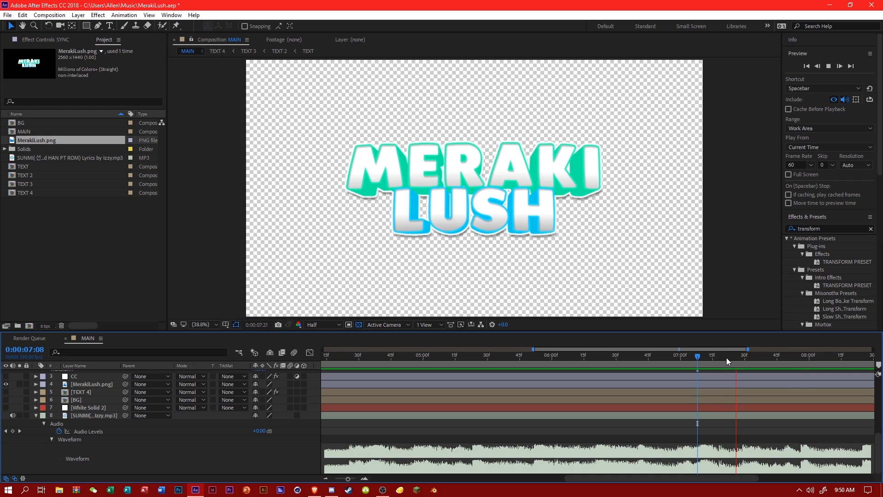
# Paste the Scale keyframe pair on the remaining beats at 0:00:07:55, 0:00:08:24, about 0:00:08:52, and 0:00:09:12.
pyautogui.moveTo(802, 363); pyautogui.dragTo(799, 363)
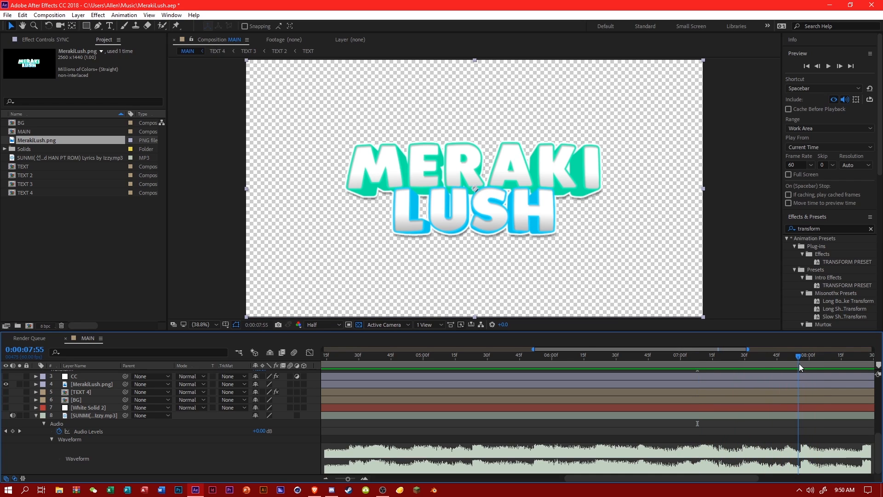
pyautogui.moveTo(731, 350); pyautogui.dragTo(833, 356)
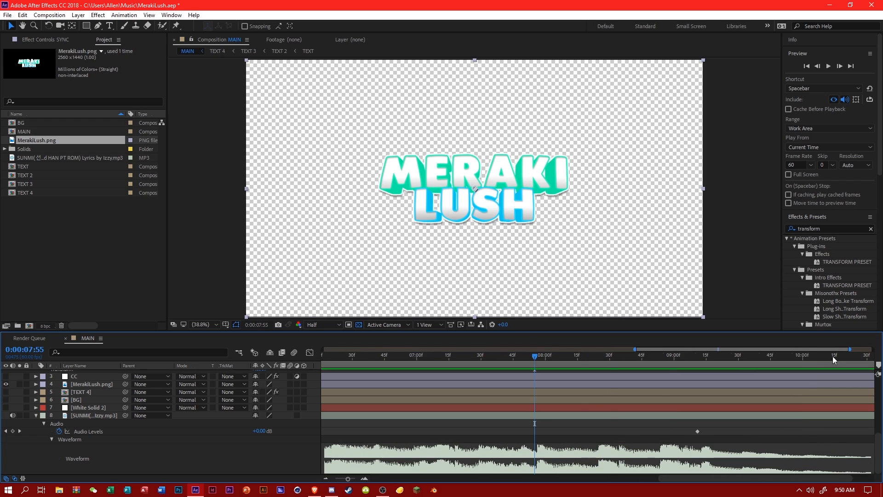
pyautogui.press('space')
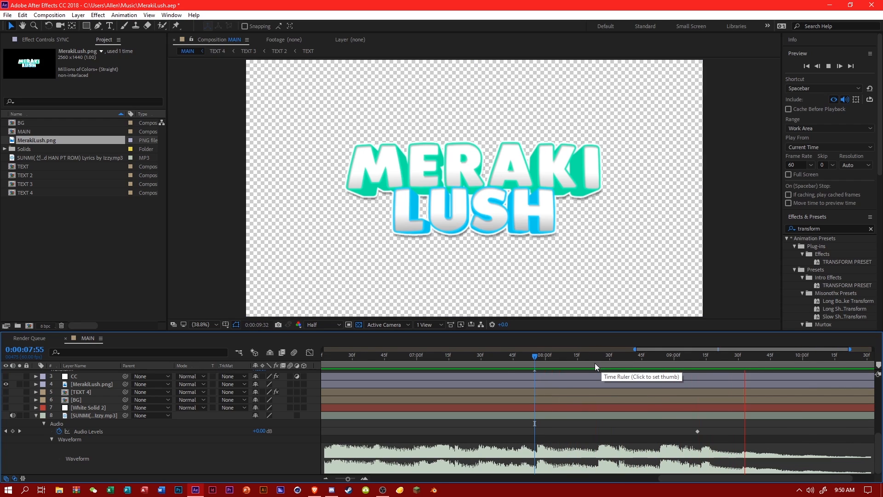
pyautogui.click(597, 361)
pyautogui.moveTo(598, 360); pyautogui.dragTo(700, 363)
# Move the music's fade-out Audio Levels keyframe to just after 0:00:09:12 and play the ending.
pyautogui.click(697, 431)
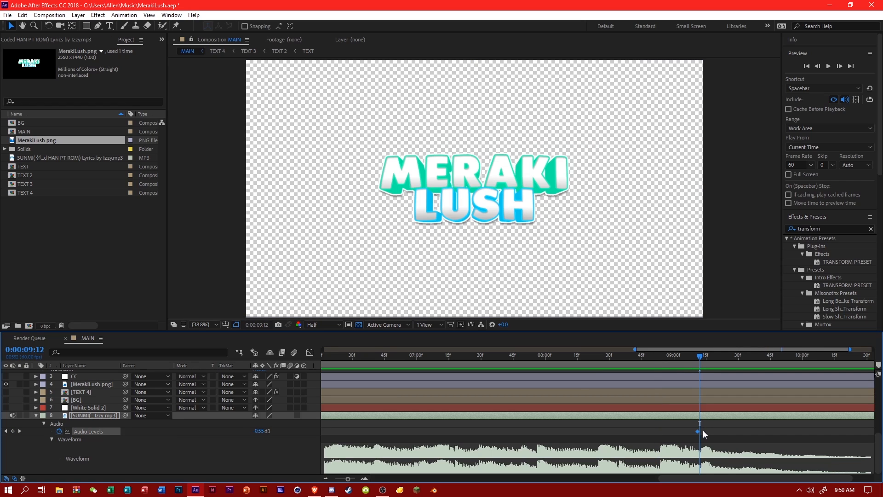
pyautogui.moveTo(699, 432); pyautogui.dragTo(704, 431)
pyautogui.press('space')
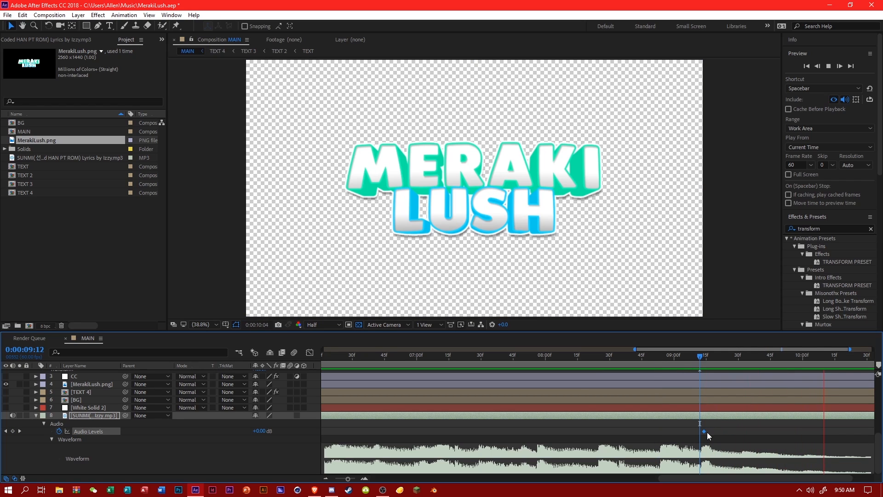
pyautogui.press('space')
pyautogui.scroll(5, 678, 438)
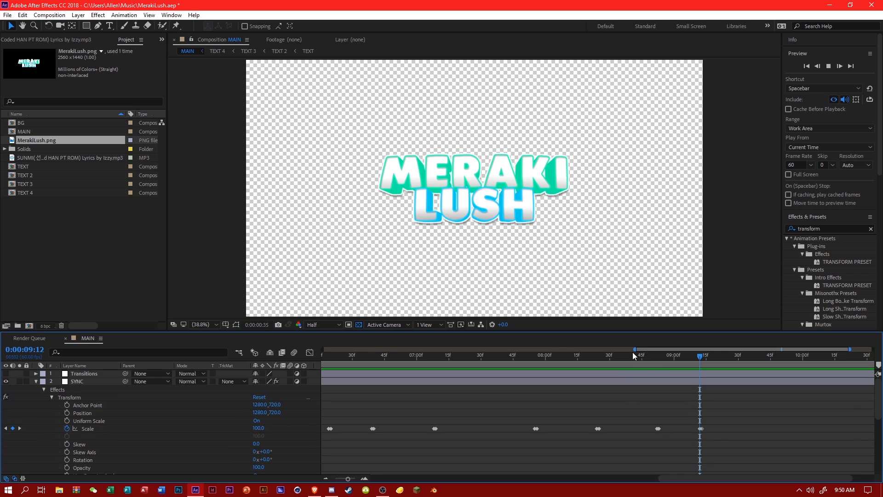
# Add a closing Scale keyframe of 100 to the SYNC layer's Transform effect at the composition's end, 0:00:10:59.
pyautogui.moveTo(634, 350); pyautogui.dragTo(330, 380)
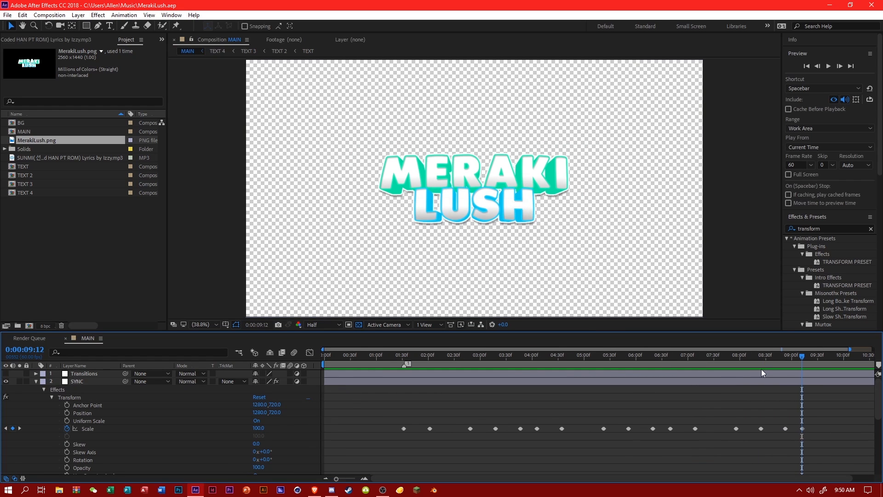
pyautogui.press('End')
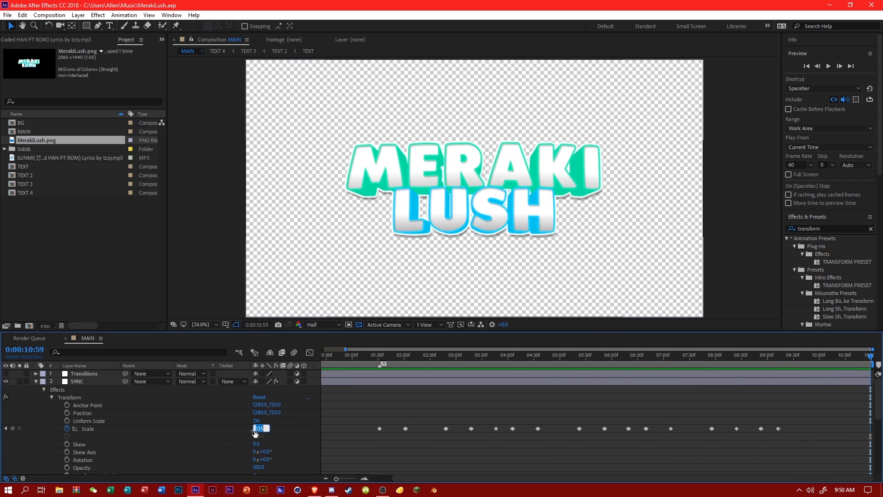
pyautogui.write('0')
pyautogui.press('Return')
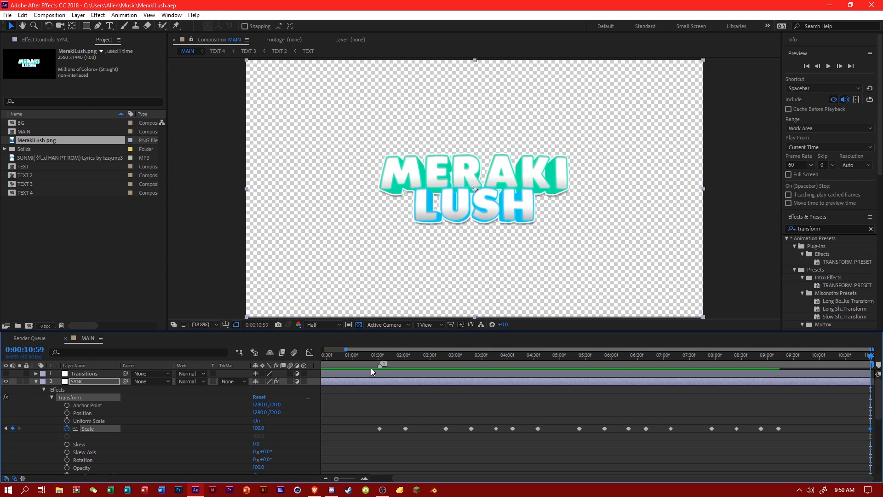
# Easy-ease all SYNC Scale keyframes in the graph editor and bend their handles so each beat forms a rounded arch.
pyautogui.moveTo(348, 347); pyautogui.dragTo(567, 368)
pyautogui.click(310, 353)
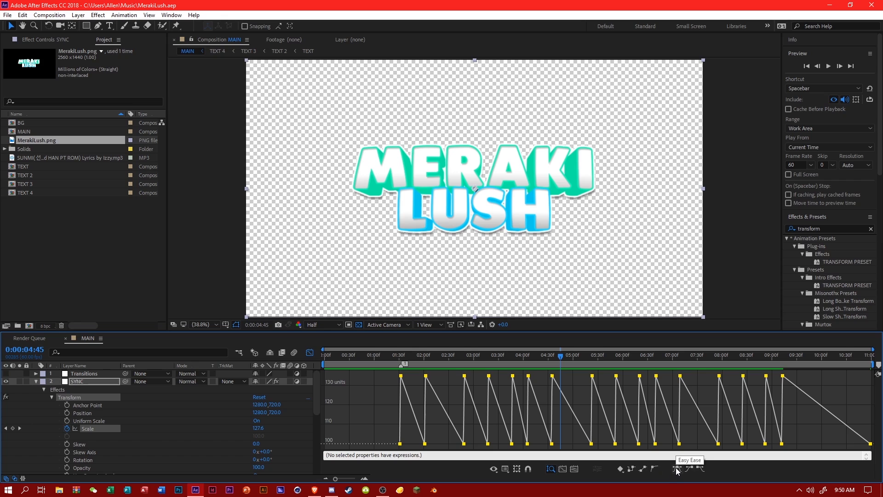
pyautogui.click(676, 468)
pyautogui.moveTo(441, 365); pyautogui.dragTo(401, 383)
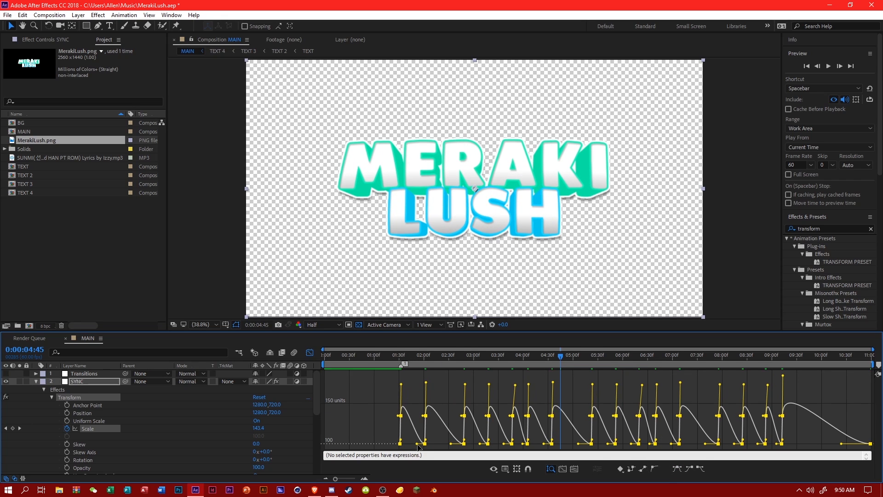
pyautogui.moveTo(417, 443); pyautogui.dragTo(385, 392)
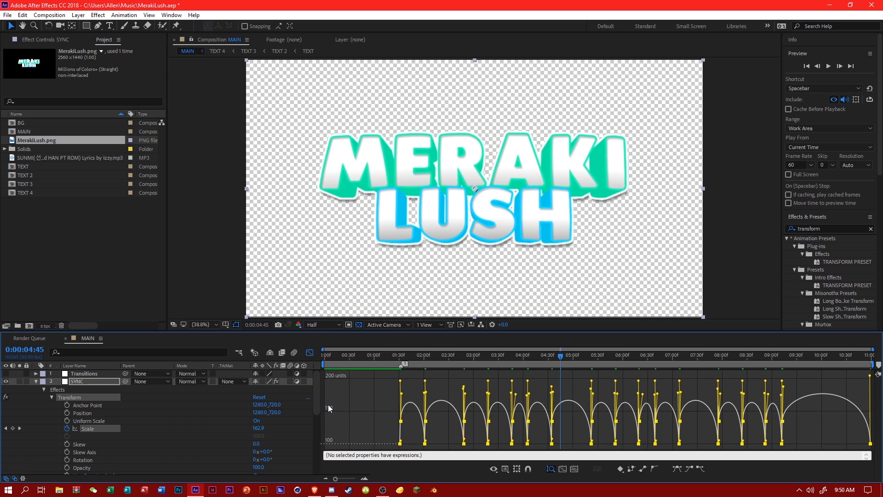
# Pull down the incoming handle of the final Scale keyframe to flatten the last arch, and save the project.
pyautogui.click(791, 416)
pyautogui.click(782, 413)
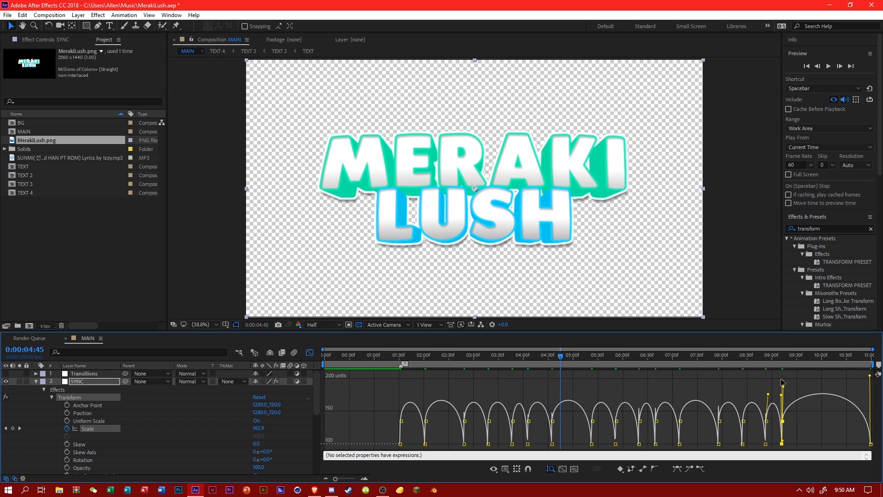
pyautogui.moveTo(782, 381); pyautogui.dragTo(779, 396)
pyautogui.hotkey('ctrl', 'z')
pyautogui.moveTo(870, 376); pyautogui.dragTo(870, 405)
pyautogui.click(831, 395)
pyautogui.hotkey('ctrl', 's')
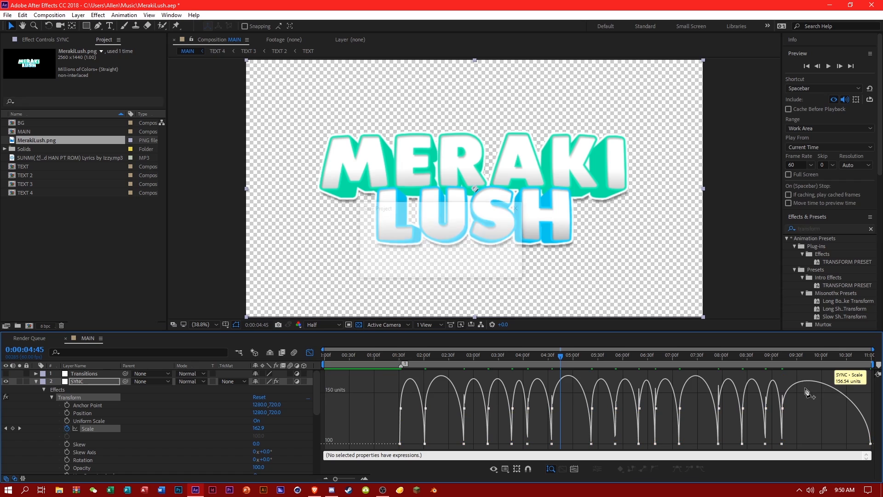
# Play the eased zooms against the music from about 0:00:01:14 to check their timing.
pyautogui.moveTo(542, 356); pyautogui.dragTo(385, 357)
pyautogui.press('space')
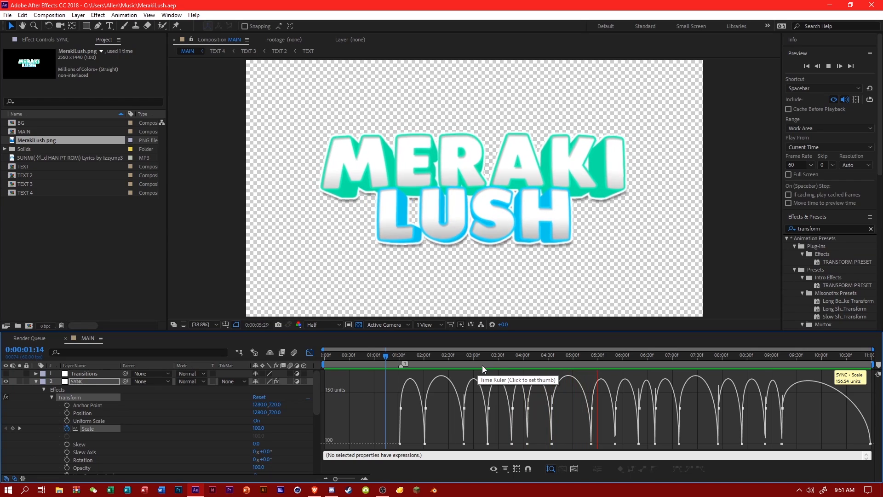
pyautogui.click(592, 357)
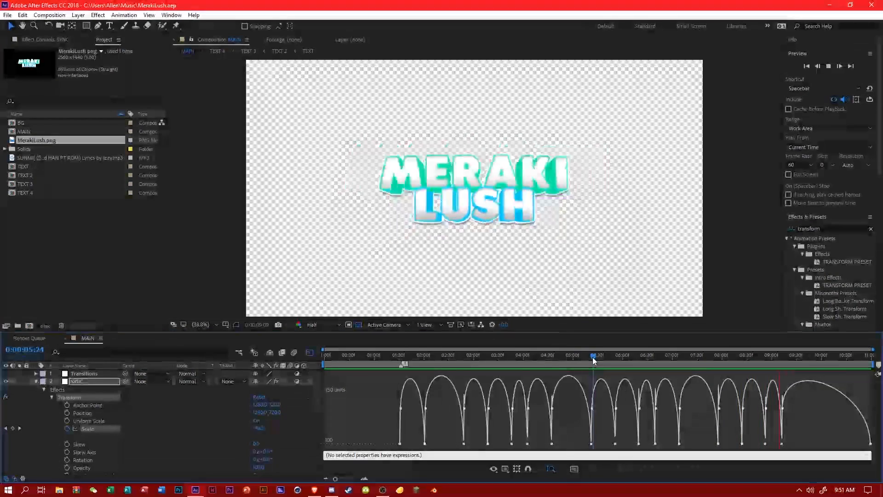
pyautogui.click(480, 355)
pyautogui.moveTo(443, 365); pyautogui.dragTo(385, 367)
pyautogui.press('space')
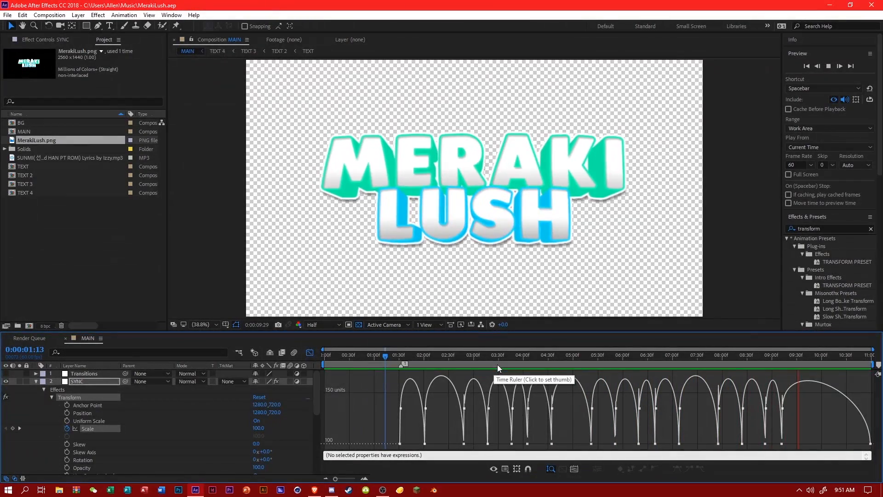
pyautogui.moveTo(498, 365); pyautogui.dragTo(531, 364)
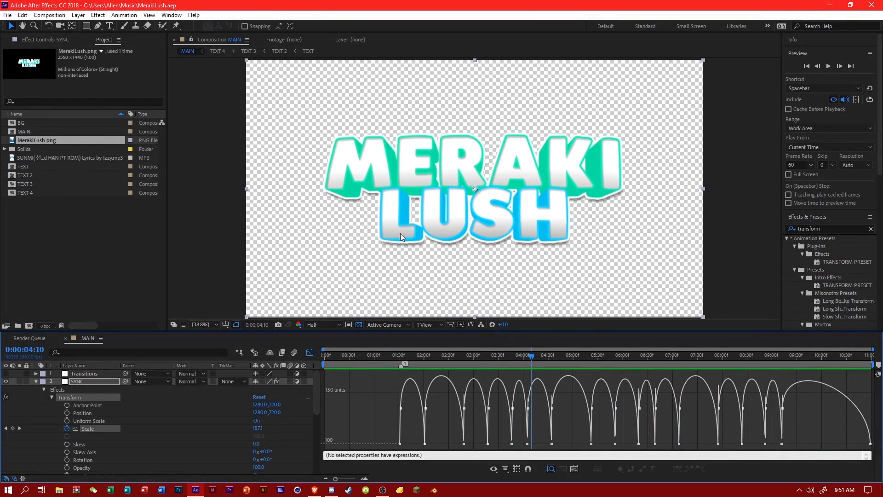
# Set the MerakiLush.png layer's Scale to 75% in the MAIN composition.
pyautogui.click(37, 381)
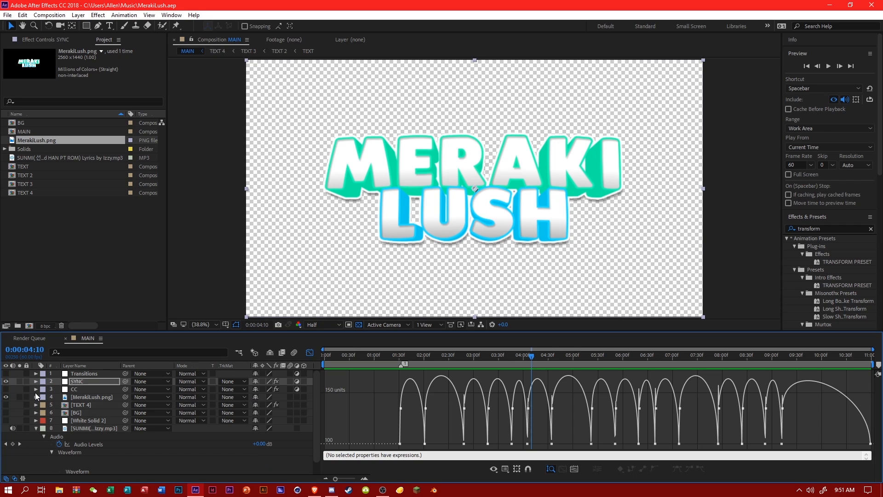
pyautogui.click(35, 403)
pyautogui.click(35, 397)
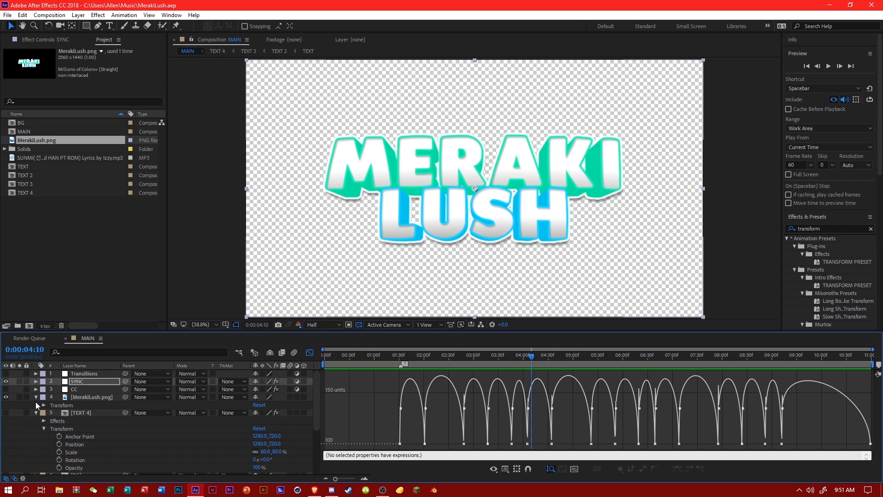
pyautogui.click(43, 405)
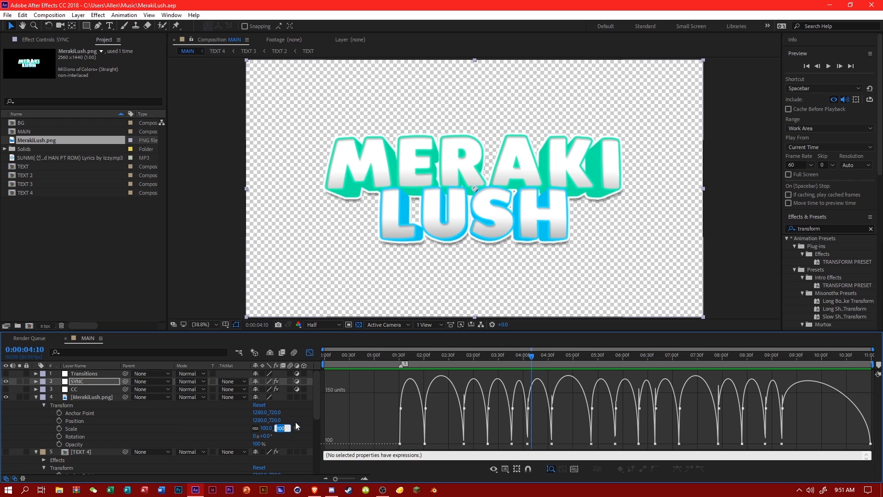
pyautogui.write('75')
pyautogui.press('Return')
# Preview the smaller logo's zooms from 0:00:01:15, save the project and collapse the MerakiLush.png layer.
pyautogui.click(387, 358)
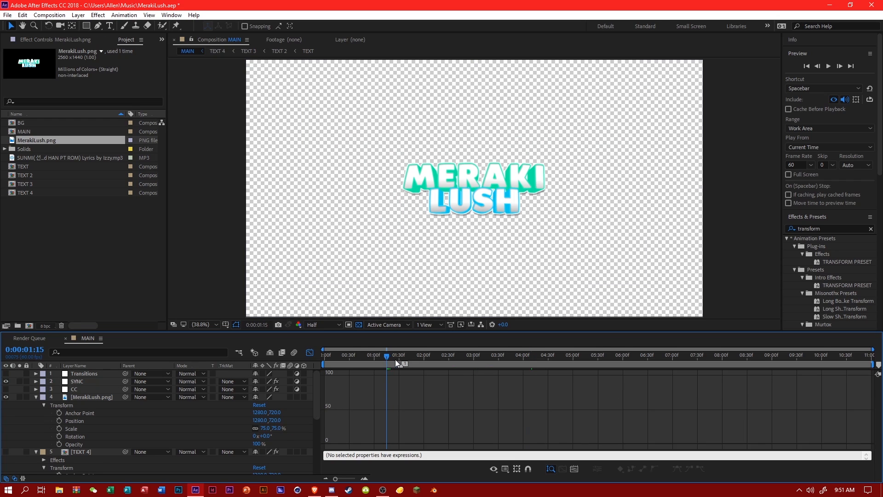
pyautogui.press('space')
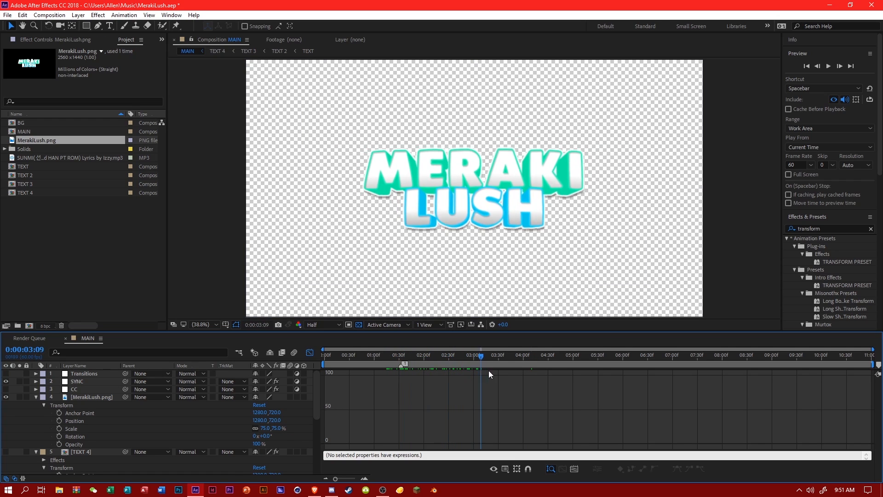
pyautogui.hotkey('ctrl', 's')
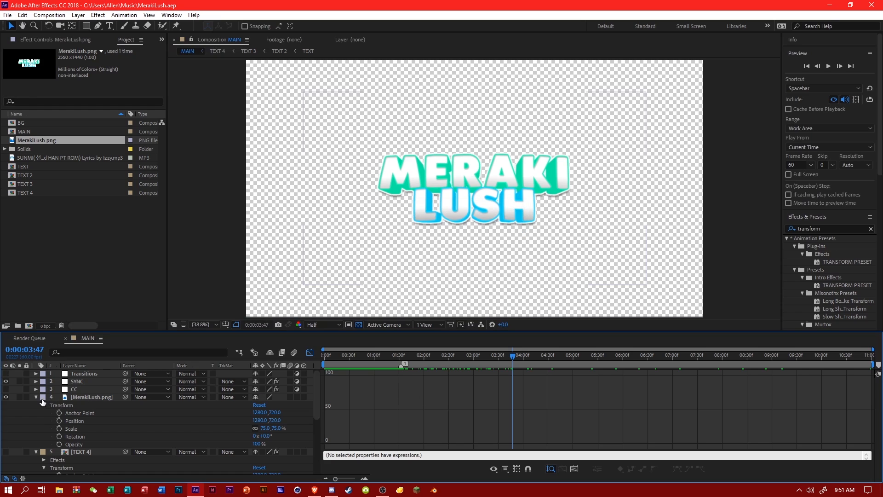
pyautogui.click(36, 397)
pyautogui.moveTo(391, 360); pyautogui.dragTo(450, 382)
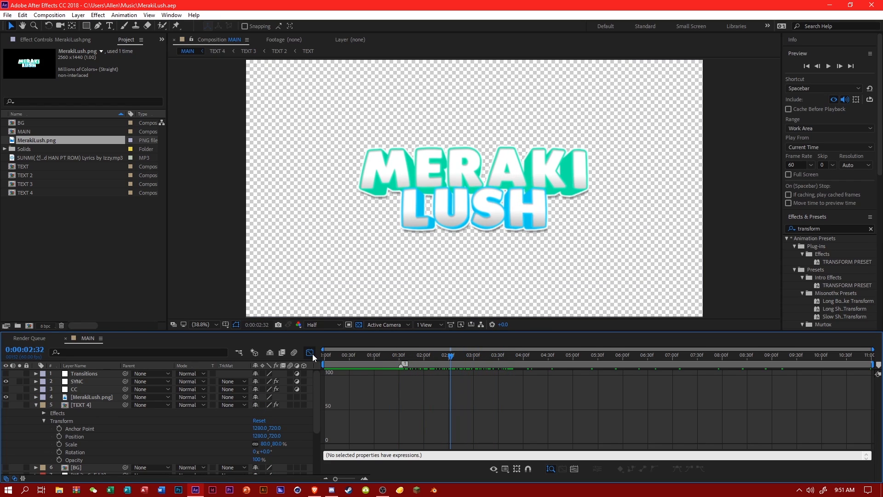
# Try easy-easing the SYNC Scale keyframes again and reshaping their curves into sharp drops, and save the project.
pyautogui.click(36, 381)
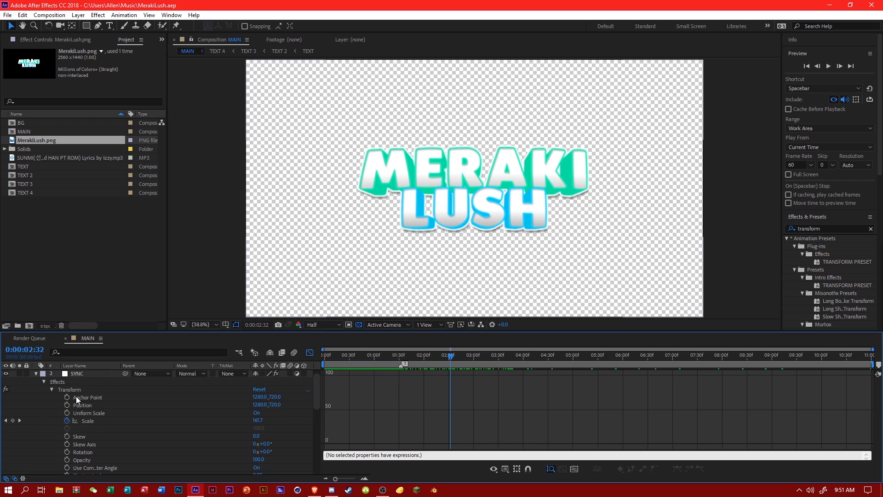
pyautogui.click(89, 420)
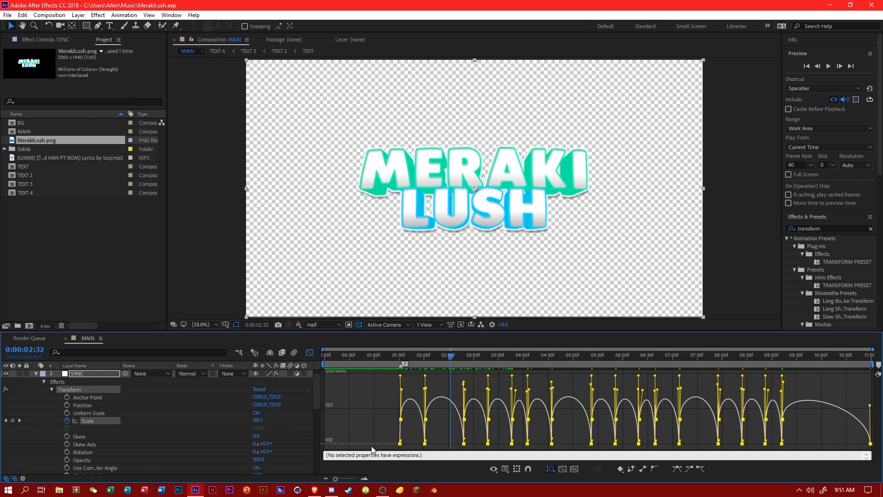
pyautogui.click(676, 469)
pyautogui.moveTo(405, 387); pyautogui.dragTo(471, 424)
pyautogui.click(828, 437)
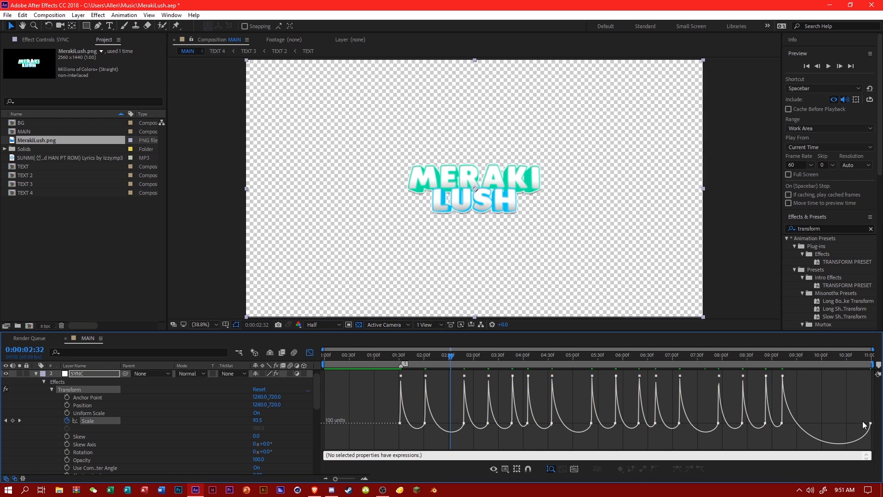
pyautogui.click(870, 415)
pyautogui.hotkey('ctrl', 's')
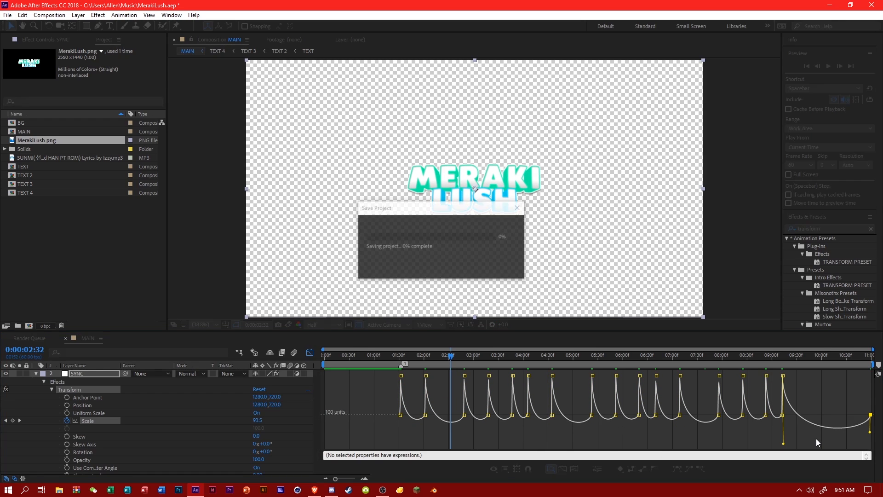
# Preview the sharp-drop curves from 0:00:00:54, undo the reshaping back to the rounded arches, and save.
pyautogui.click(370, 355)
pyautogui.press('space')
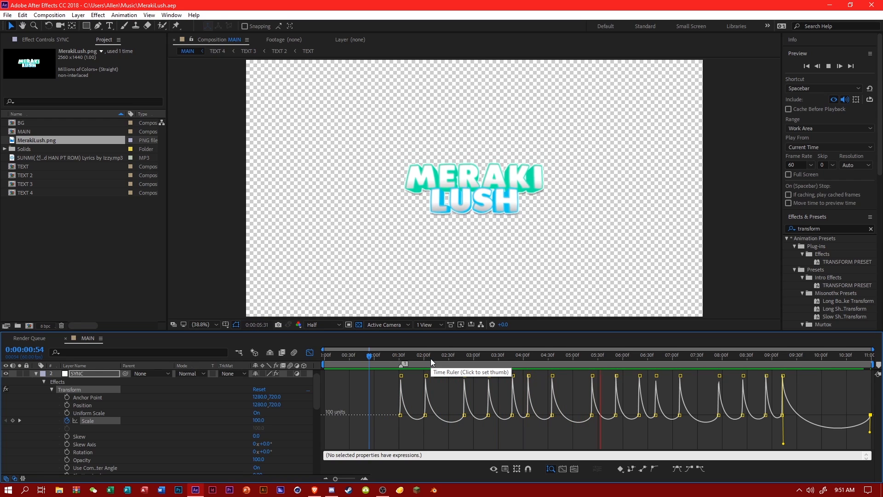
pyautogui.press('space')
pyautogui.hotkey('ctrl', 'z')
pyautogui.hotkey('ctrl', 'z')
pyautogui.hotkey('ctrl', 'z')
pyautogui.hotkey('ctrl', 'z')
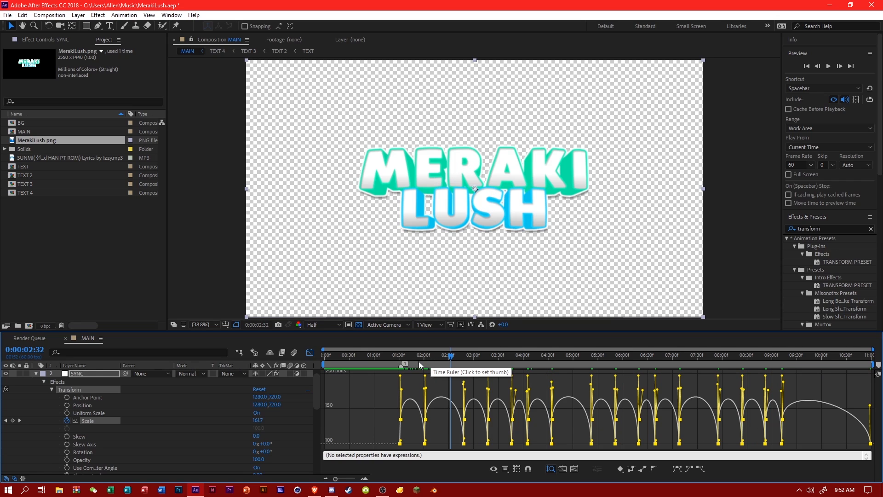
pyautogui.hotkey('ctrl', 's')
# Find the S_Shake effect by searching for shake, apply it to the SYNC layer and expand its settings.
pyautogui.moveTo(378, 357); pyautogui.dragTo(434, 366)
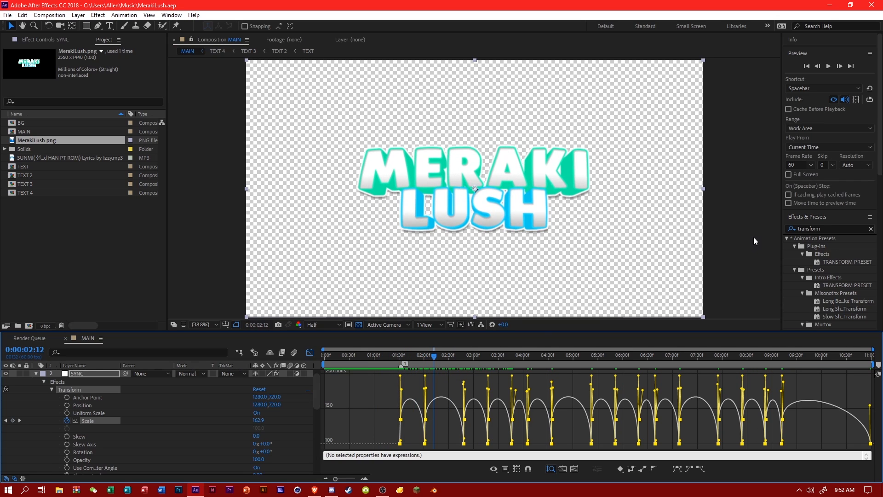
pyautogui.doubleClick(827, 228)
pyautogui.write('shake')
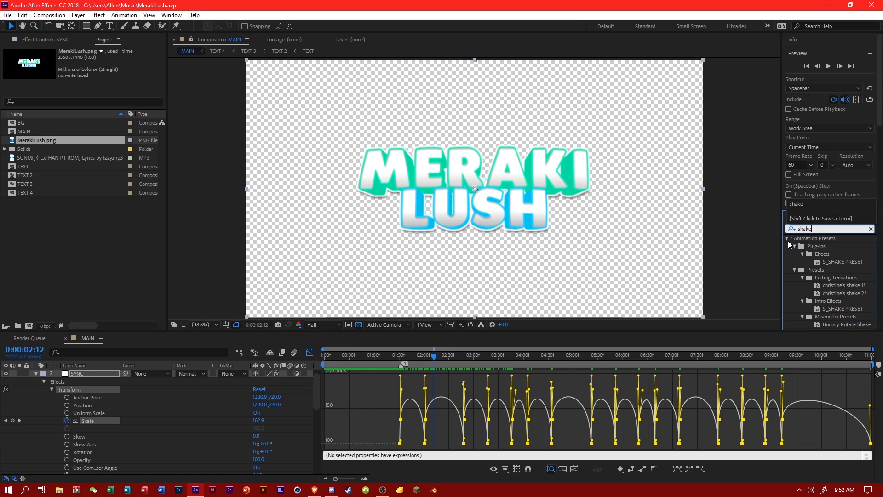
pyautogui.scroll(-15, 837, 268)
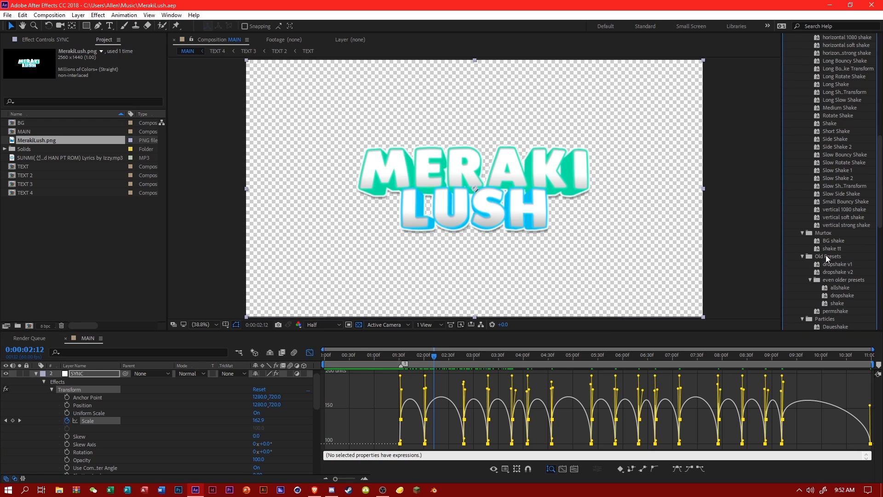
pyautogui.moveTo(826, 248); pyautogui.dragTo(112, 377)
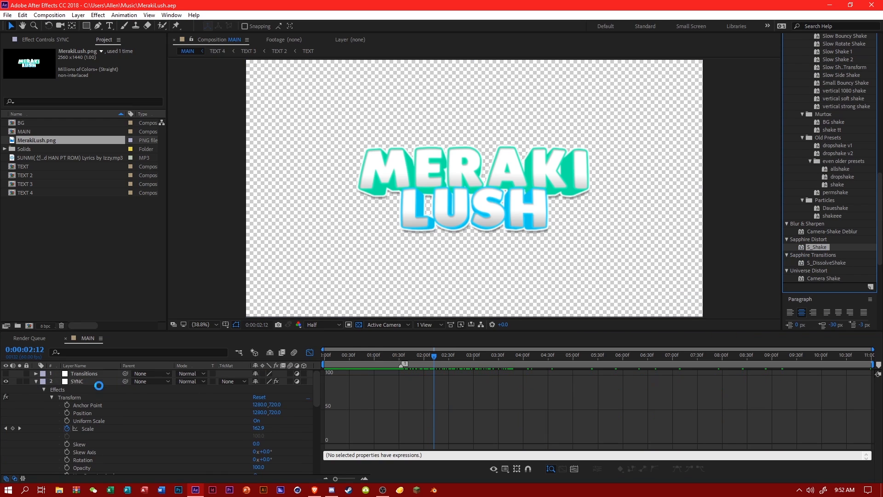
pyautogui.click(52, 398)
pyautogui.click(51, 405)
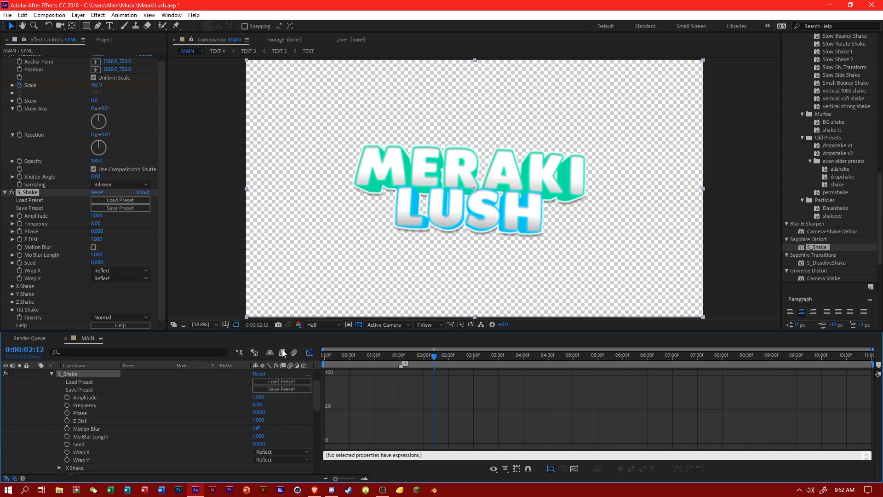
# Return to the layer-bar timeline, keyframe S_Shake's Amplitude at 0 at 0:00:01:31, and set its Frequency to 4.
pyautogui.click(310, 352)
pyautogui.moveTo(876, 350); pyautogui.dragTo(474, 350)
pyautogui.click(604, 357)
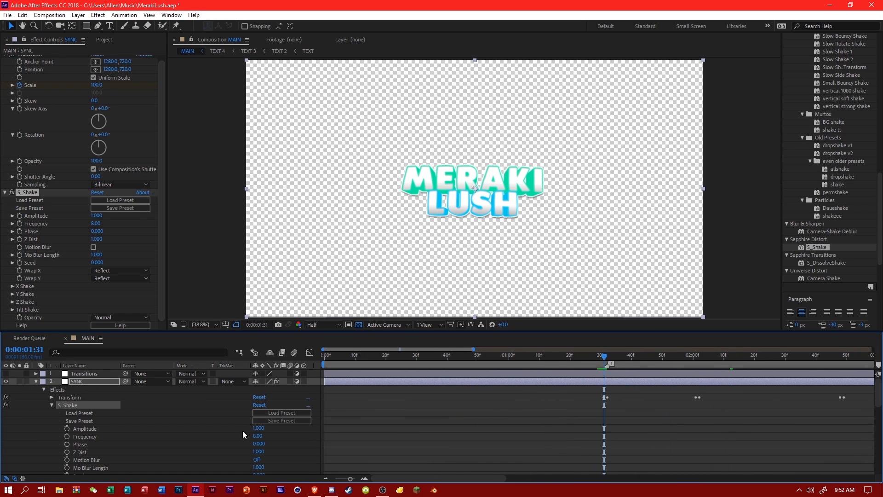
pyautogui.moveTo(258, 428); pyautogui.dragTo(81, 436)
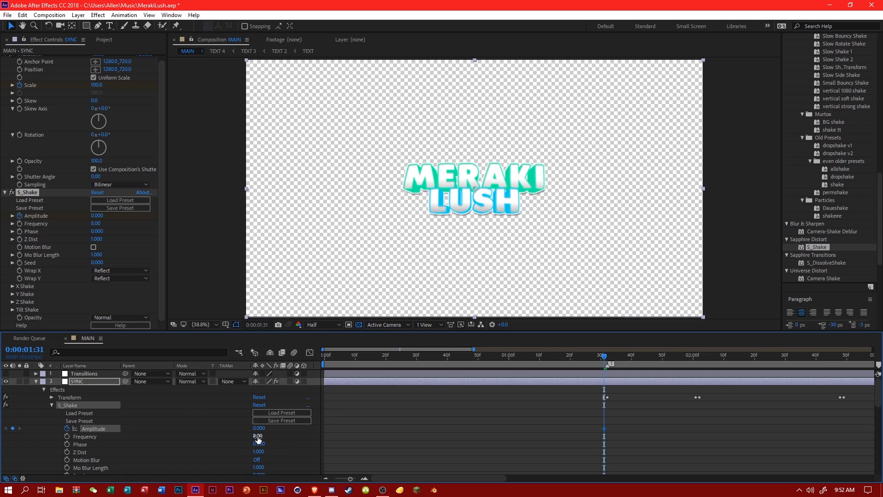
pyautogui.write('4')
pyautogui.click(635, 370)
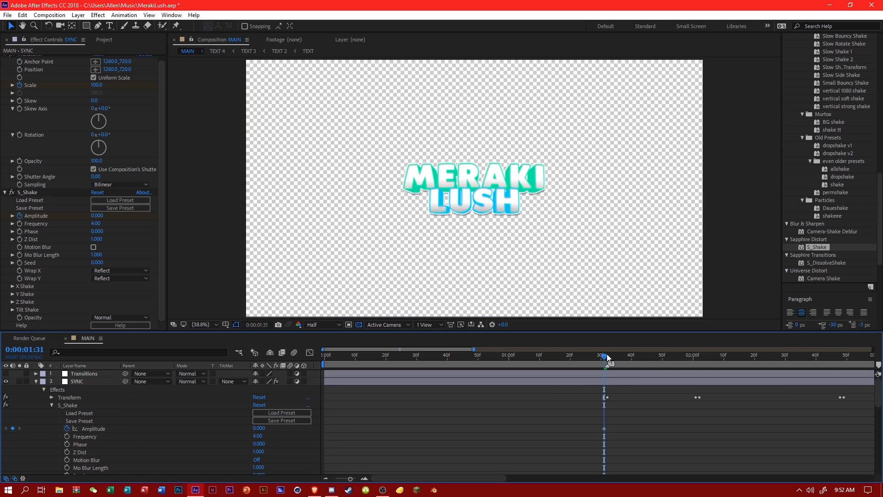
# Keyframe S_Shake's Amplitude at 1 at 0:00:01:32 and expand its X Shake settings.
pyautogui.click(607, 358)
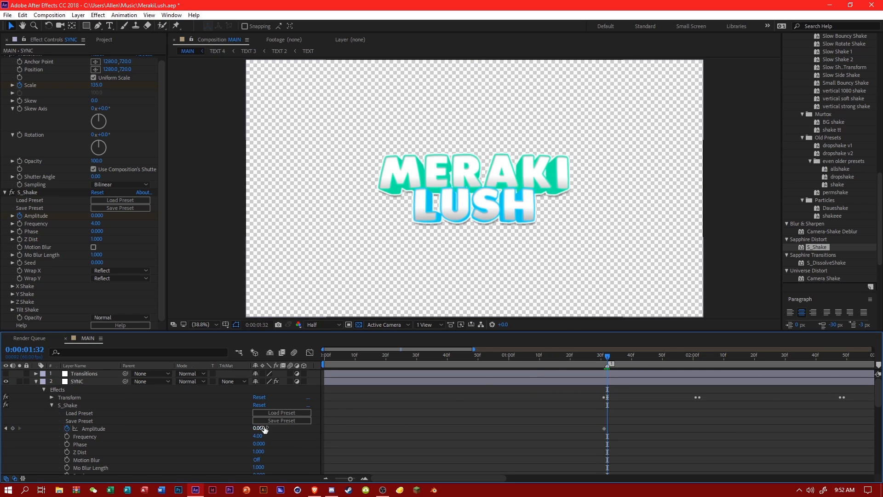
pyautogui.press('Return')
pyautogui.scroll(-4, 167, 421)
pyautogui.click(58, 421)
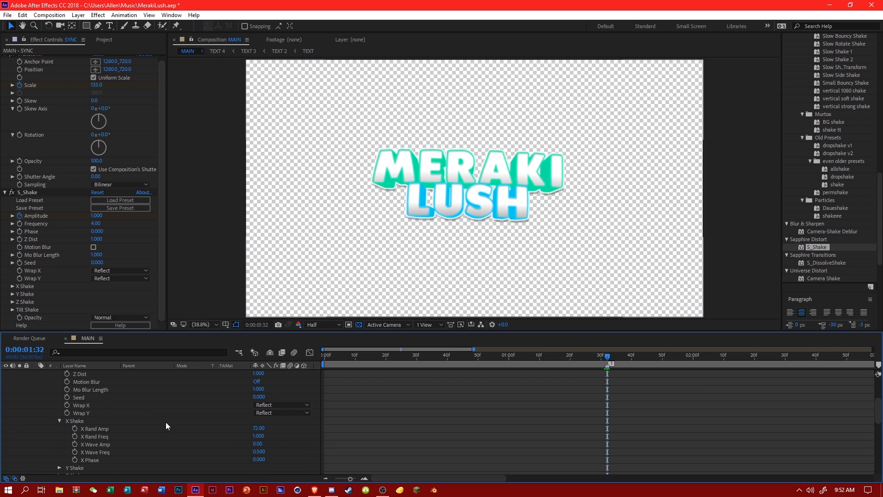
# Set S_Shake's X Rand Amp to 76 and Z Rand Amp to 8, and turn off the composition's transparency grid.
pyautogui.scroll(-4, 153, 424)
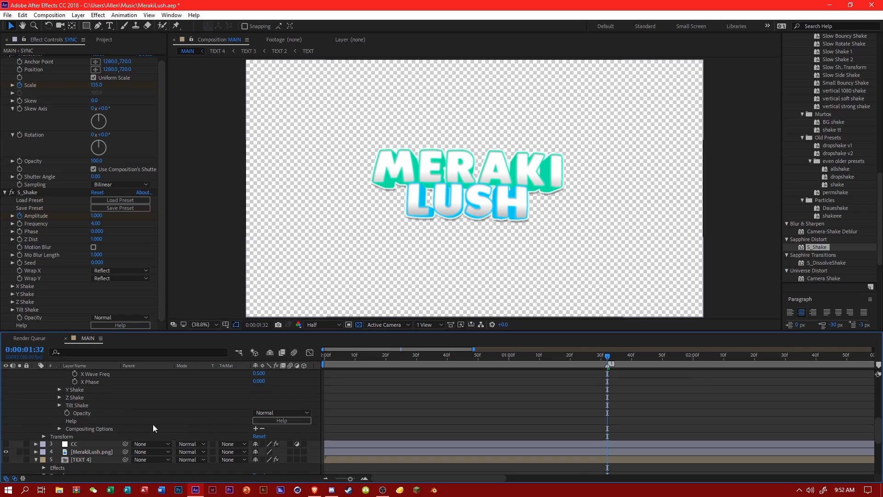
pyautogui.click(60, 398)
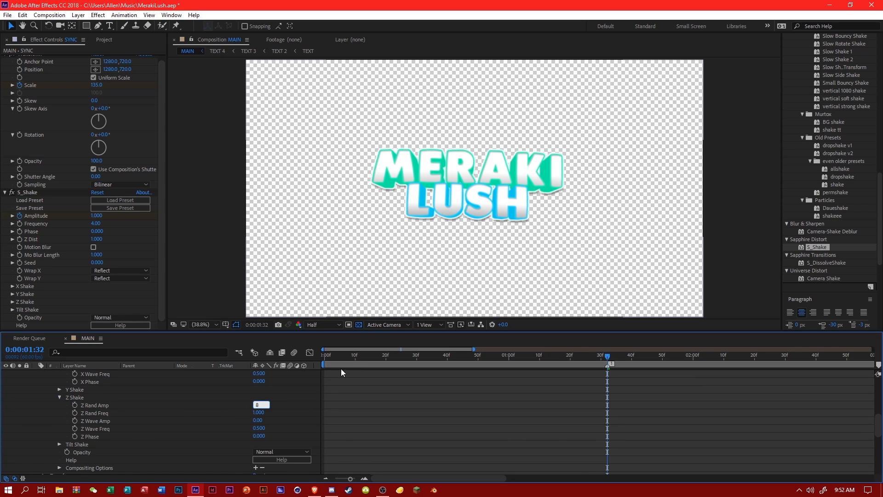
pyautogui.write('8')
pyautogui.press('Return')
pyautogui.click(360, 324)
pyautogui.scroll(4, 98, 416)
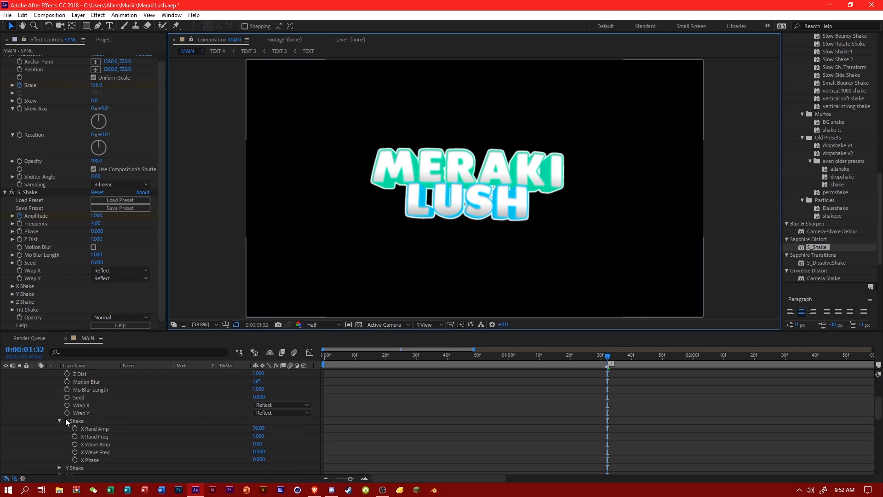
pyautogui.scroll(-4, 60, 416)
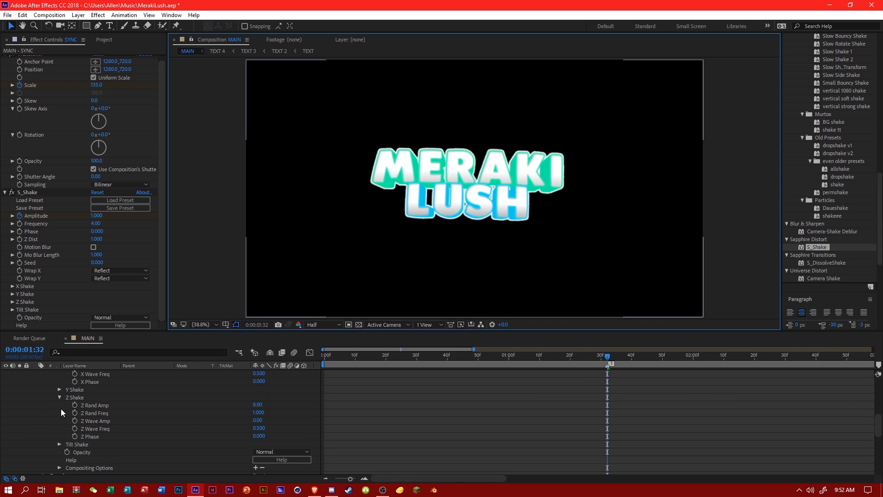
# Adjust S_Shake's Y Rand Amp, and set its Tilt Rand Amp to 6 and Tilt Wave Amp to 2.
pyautogui.click(60, 390)
pyautogui.click(259, 397)
pyautogui.press('Return')
pyautogui.scroll(-4, 150, 425)
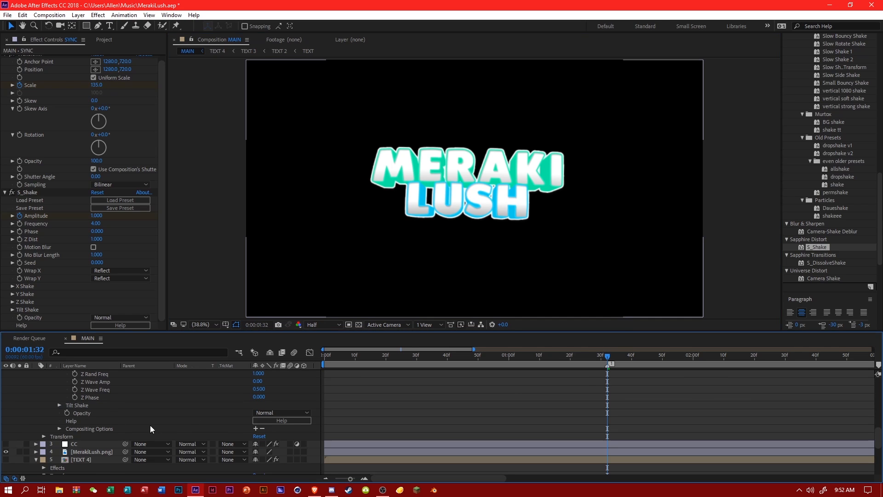
pyautogui.click(59, 405)
pyautogui.write('6')
pyautogui.press('Return')
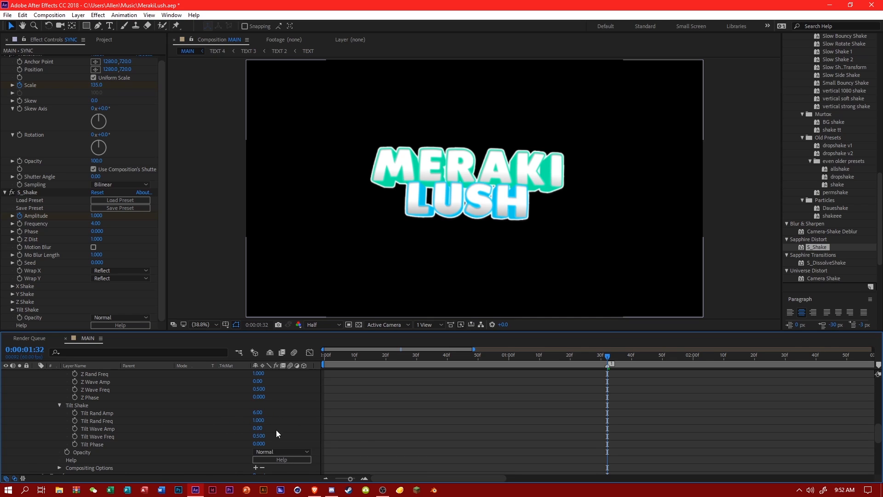
pyautogui.click(257, 428)
pyautogui.write('2')
pyautogui.press('Return')
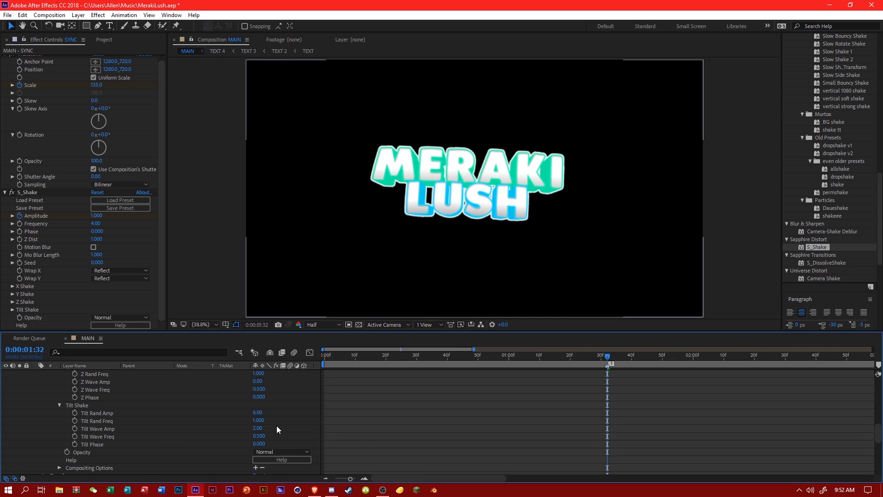
# Copy the pair of S_Shake Amplitude keyframes and paste it at each following Transform keyframe pair up to 0:00:03:17.
pyautogui.scroll(10, 354, 419)
pyautogui.moveTo(596, 421); pyautogui.dragTo(620, 428)
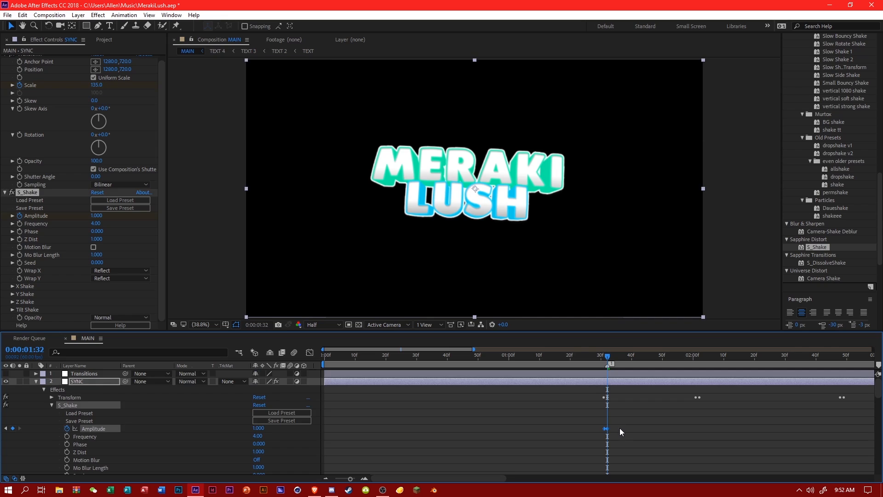
pyautogui.moveTo(473, 349); pyautogui.dragTo(638, 361)
pyautogui.hotkey('ctrl', 'v')
pyautogui.click(692, 361)
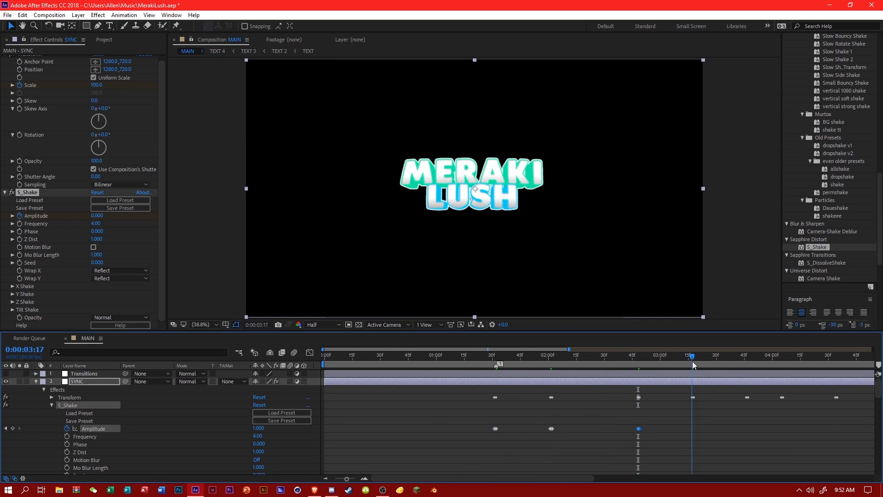
pyautogui.hotkey('ctrl', 'v')
pyautogui.moveTo(539, 349); pyautogui.dragTo(679, 361)
# Paste the Amplitude keyframe pair at the beats from 0:00:03:46 to 0:00:04:34.
pyautogui.click(431, 361)
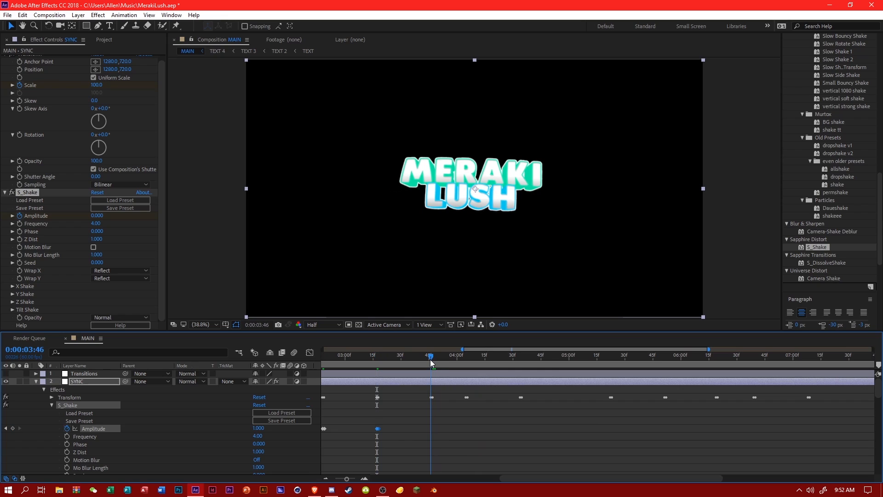
pyautogui.hotkey('ctrl', 'v')
pyautogui.click(459, 359)
pyautogui.click(465, 359)
pyautogui.hotkey('ctrl', 'v')
pyautogui.moveTo(518, 359); pyautogui.dragTo(647, 350)
pyautogui.hotkey('ctrl', 'v')
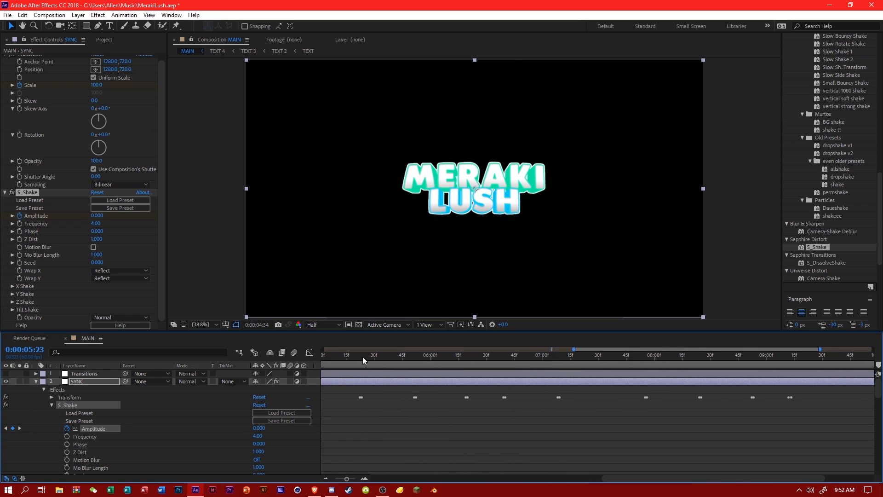
# Paste the Amplitude keyframe pair at the five beats from 0:00:05:23 to 0:00:07:08, including 0:00:06:19.
pyautogui.click(361, 356)
pyautogui.hotkey('ctrl', 'v')
pyautogui.hotkey('ctrl', 'v')
pyautogui.click(466, 358)
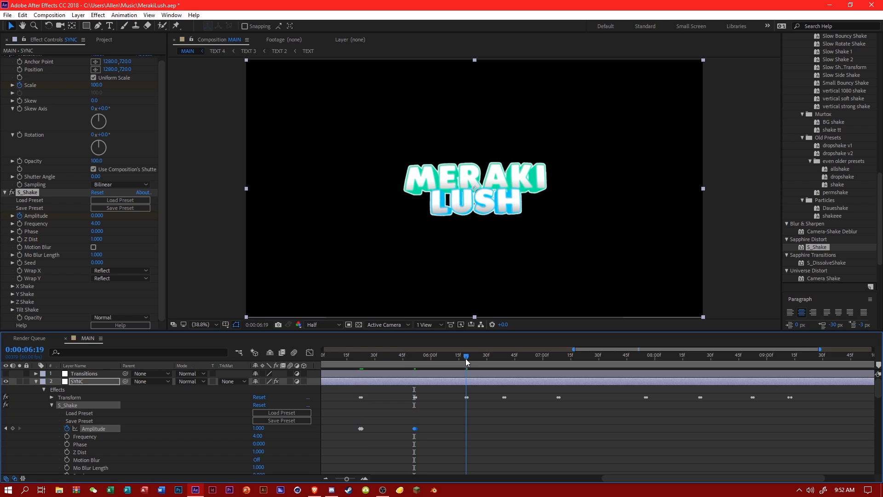
pyautogui.hotkey('ctrl', 'v')
pyautogui.moveTo(505, 358); pyautogui.dragTo(505, 358)
pyautogui.hotkey('ctrl', 'v')
pyautogui.click(556, 360)
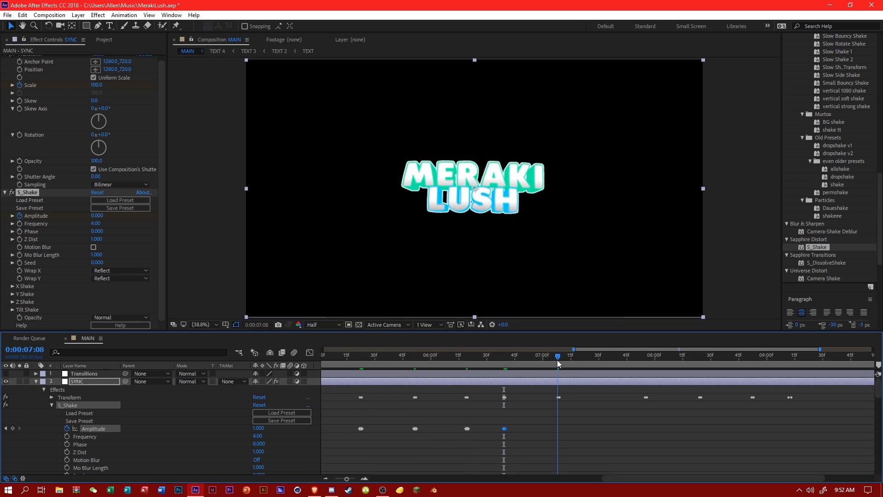
# Paste the Amplitude keyframe pair at the last four beats, including 0:00:08:24 and ending at 0:00:09:12.
pyautogui.hotkey('ctrl', 'v')
pyautogui.click(645, 361)
pyautogui.hotkey('ctrl', 'v')
pyautogui.click(701, 358)
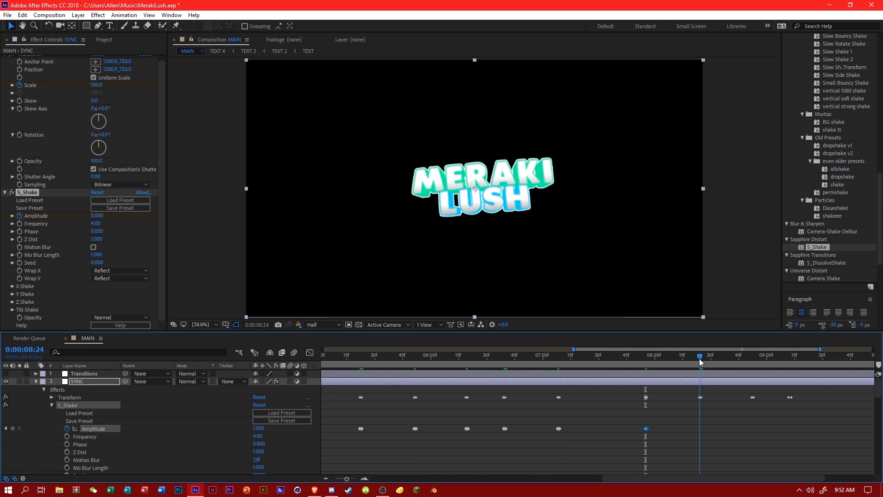
pyautogui.hotkey('ctrl', 'v')
pyautogui.click(751, 358)
pyautogui.hotkey('ctrl', 'v')
pyautogui.click(793, 362)
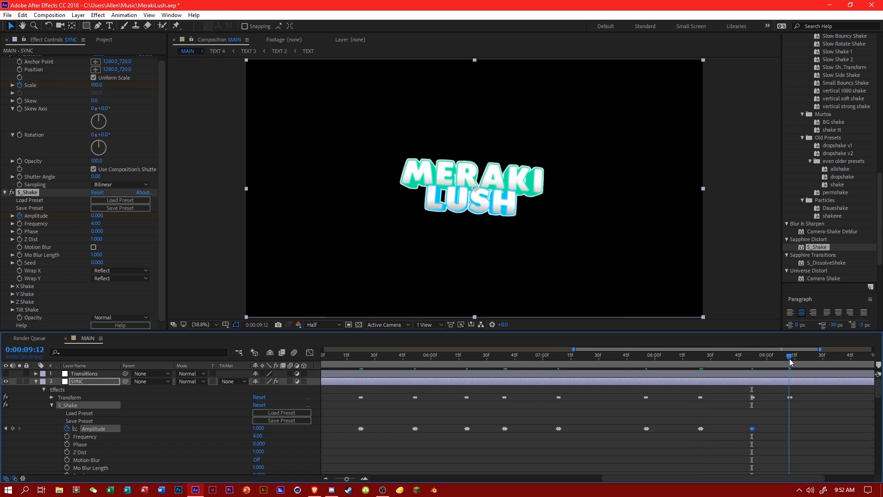
pyautogui.hotkey('ctrl', 'v')
# Keyframe S_Shake's Amplitude at 0 on the composition's last frame, 0:00:10:59.
pyautogui.press('End')
pyautogui.click(258, 428)
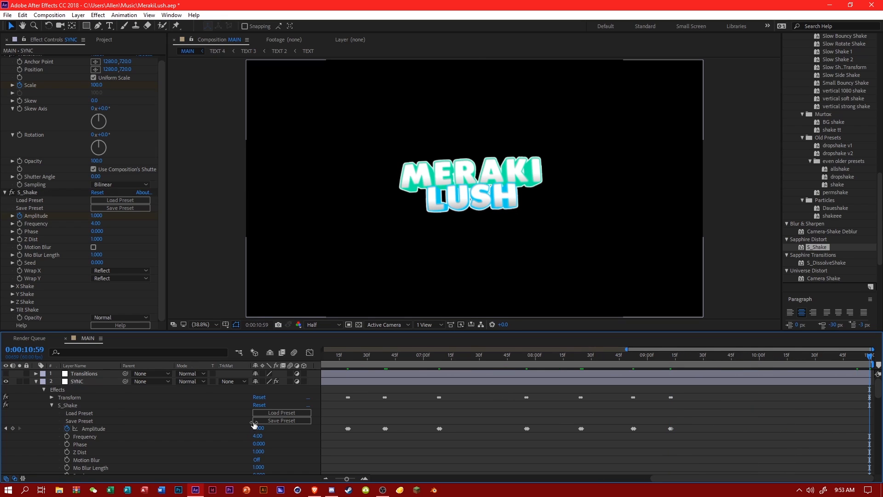
pyautogui.write('0')
pyautogui.press('Return')
# Easy-ease all Amplitude keyframes in the graph editor and pull their peak handles back so each shake falls off quickly after its beat.
pyautogui.click(309, 352)
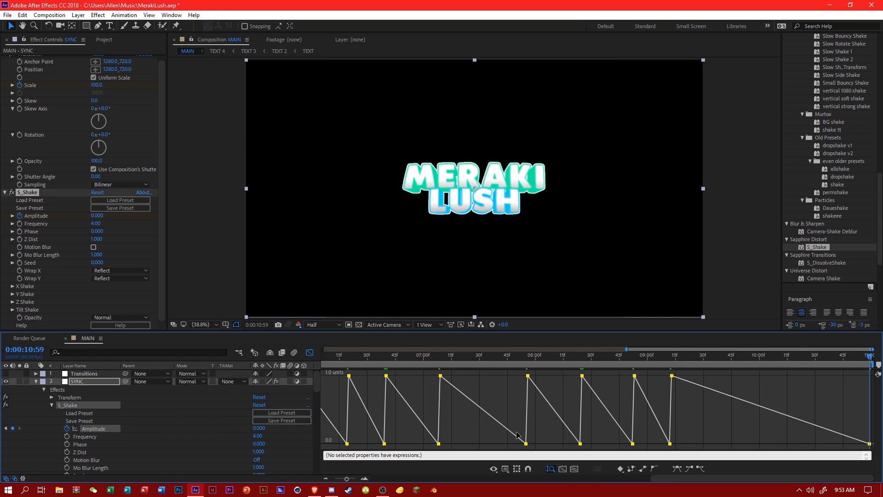
pyautogui.click(677, 470)
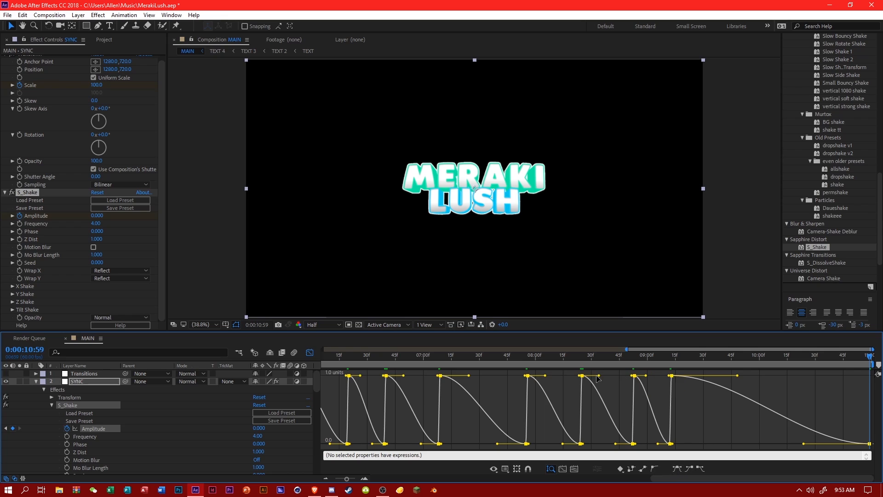
pyautogui.moveTo(598, 376); pyautogui.dragTo(571, 366)
pyautogui.moveTo(626, 350); pyautogui.dragTo(210, 366)
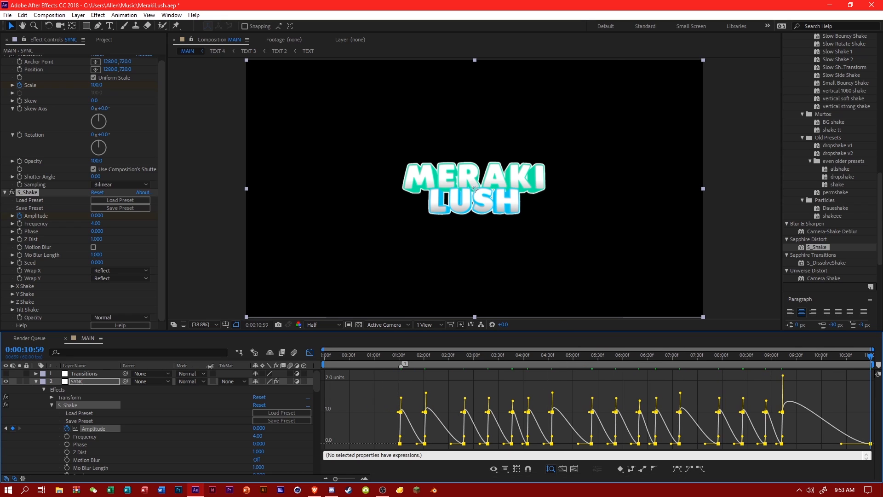
pyautogui.click(370, 427)
# Preview the beat-synced shakes, restarting playback from 0:00:01:12, 0:00:01:24, 0:00:02:05 and 0:00:05:13.
pyautogui.click(384, 354)
pyautogui.press('space')
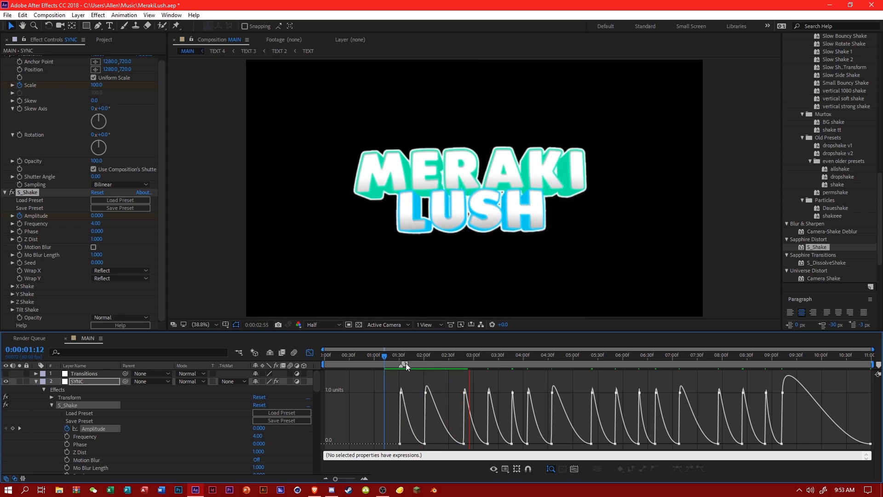
pyautogui.click(394, 358)
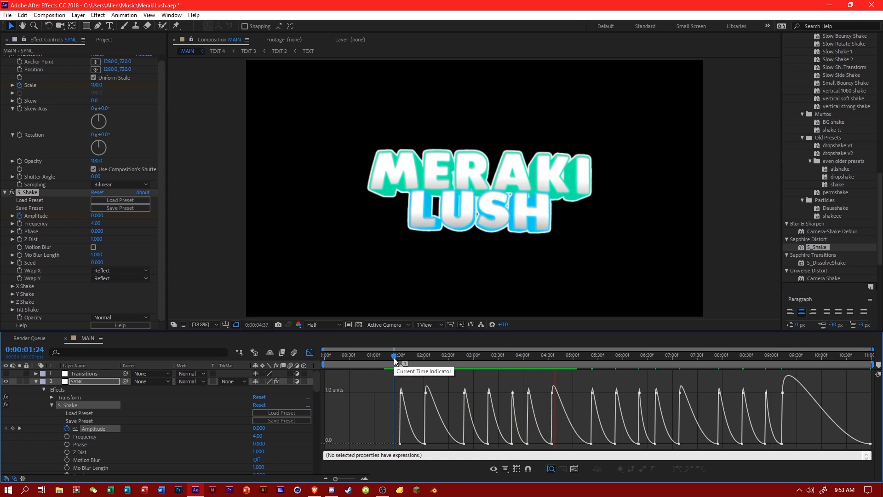
pyautogui.click(428, 357)
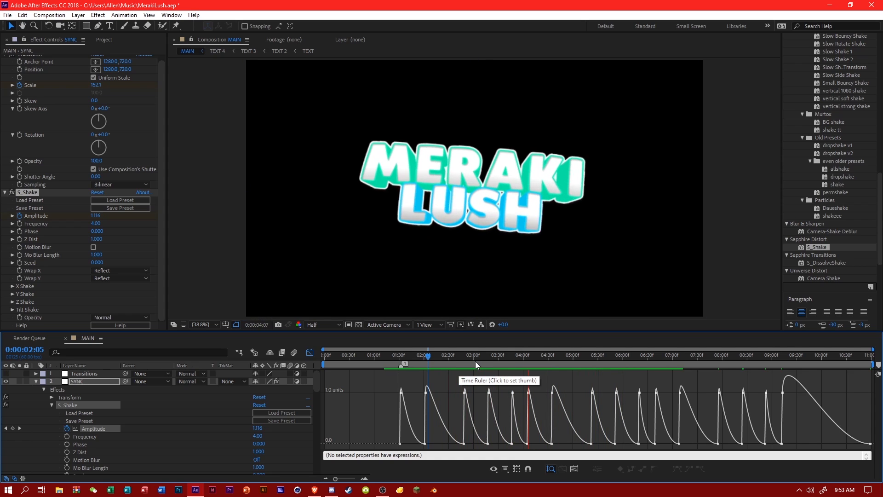
pyautogui.click(583, 360)
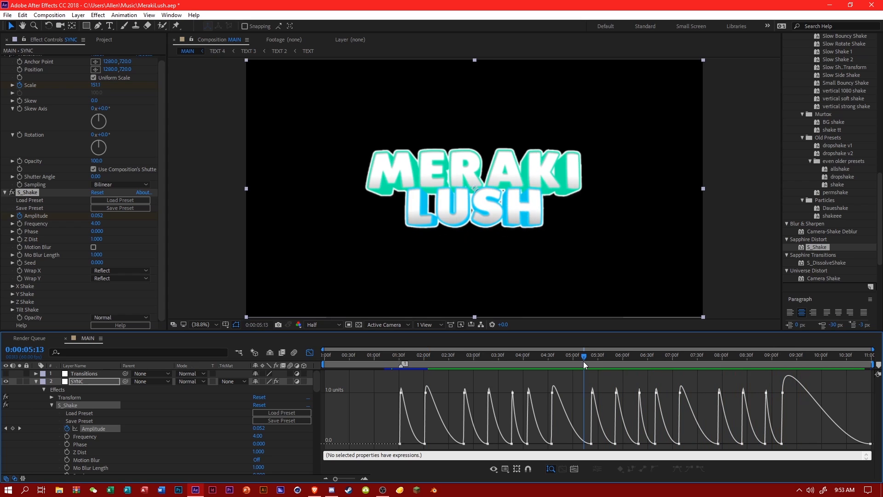
# Lengthen the final Amplitude keyframe's incoming ease handle so the last shake settles sooner, and save the project.
pyautogui.click(783, 393)
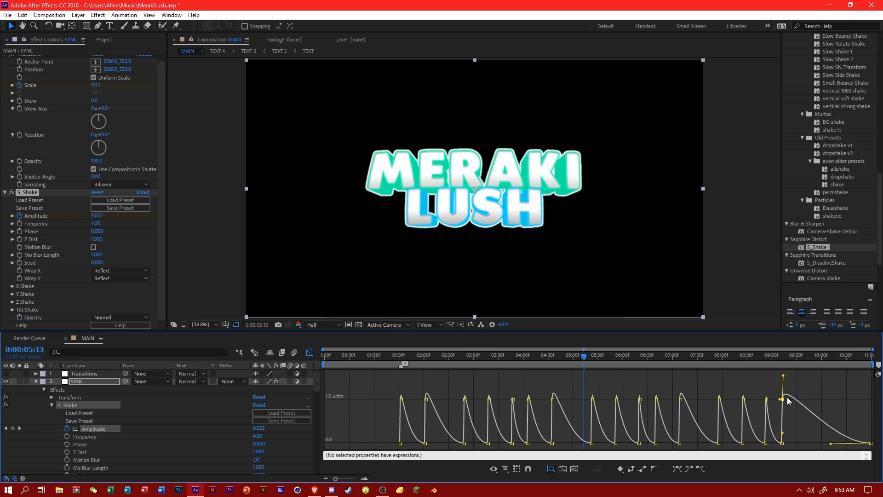
pyautogui.moveTo(831, 443); pyautogui.dragTo(805, 444)
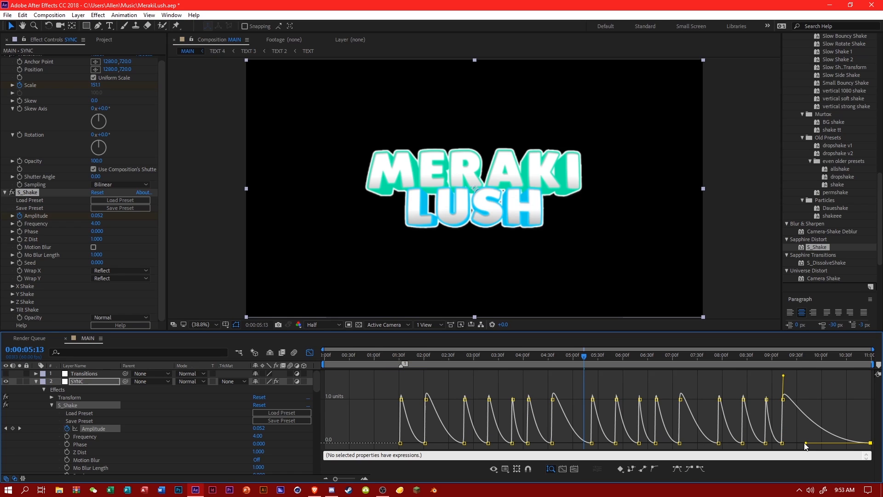
pyautogui.click(644, 386)
pyautogui.hotkey('ctrl', 's')
# Move the playhead to 0:00:04:17, search the effects for glow, and apply S_Glow to the SYNC layer.
pyautogui.moveTo(423, 363); pyautogui.dragTo(537, 362)
pyautogui.scroll(12, 815, 203)
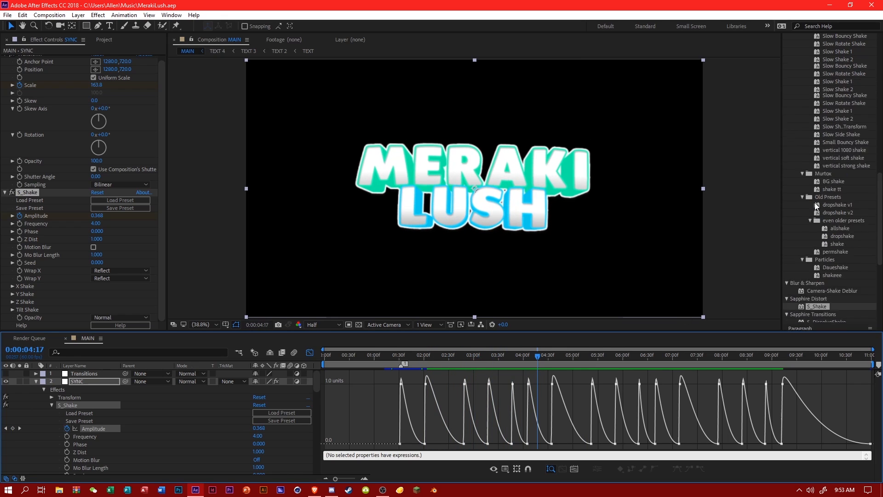
pyautogui.click(820, 170)
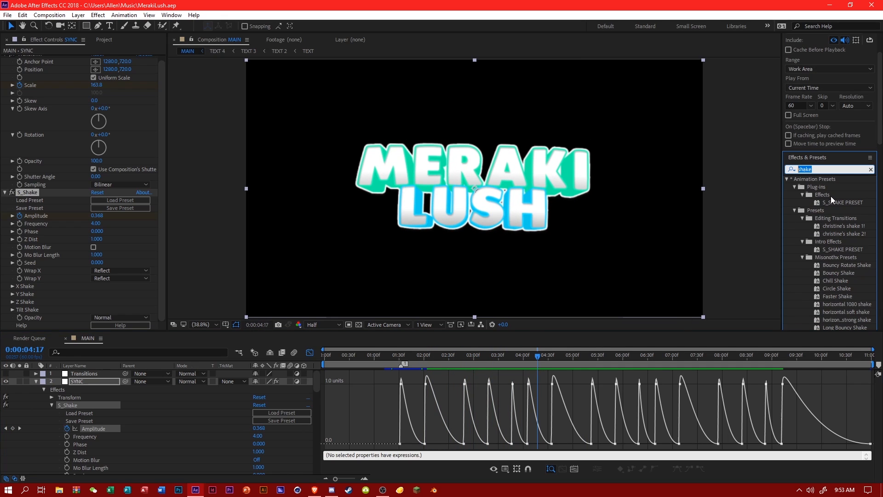
pyautogui.write('glow')
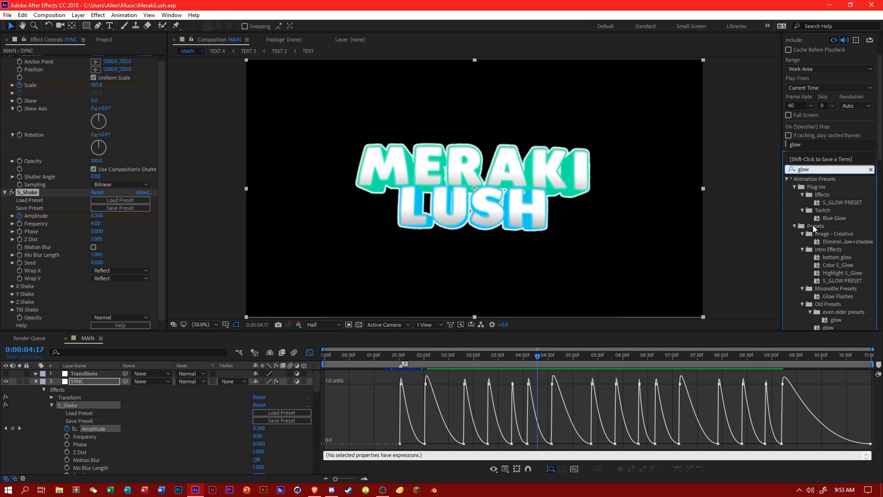
pyautogui.scroll(-5, 813, 225)
pyautogui.moveTo(821, 184); pyautogui.dragTo(94, 382)
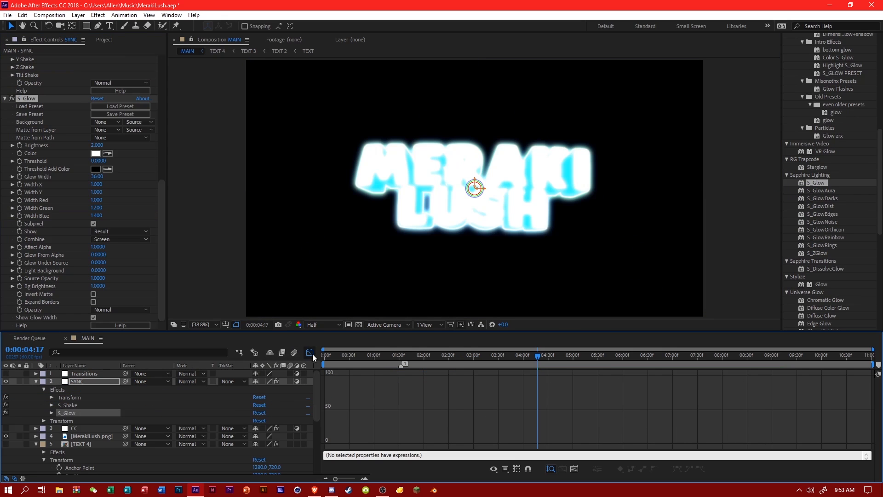
# Return to the layer-bar timeline and keyframe S_Glow's Brightness at 0 at 0:00:01:31.
pyautogui.click(311, 354)
pyautogui.moveTo(872, 350); pyautogui.dragTo(512, 350)
pyautogui.click(546, 356)
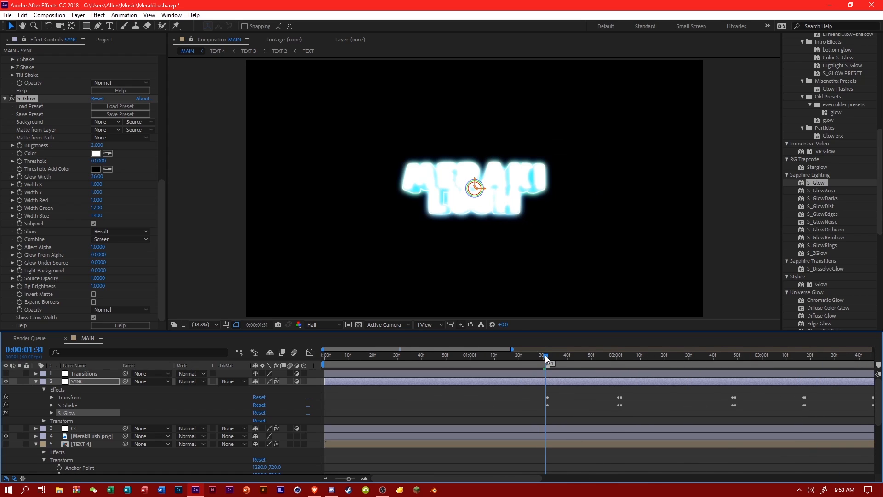
pyautogui.click(52, 413)
pyautogui.moveTo(259, 420); pyautogui.dragTo(115, 424)
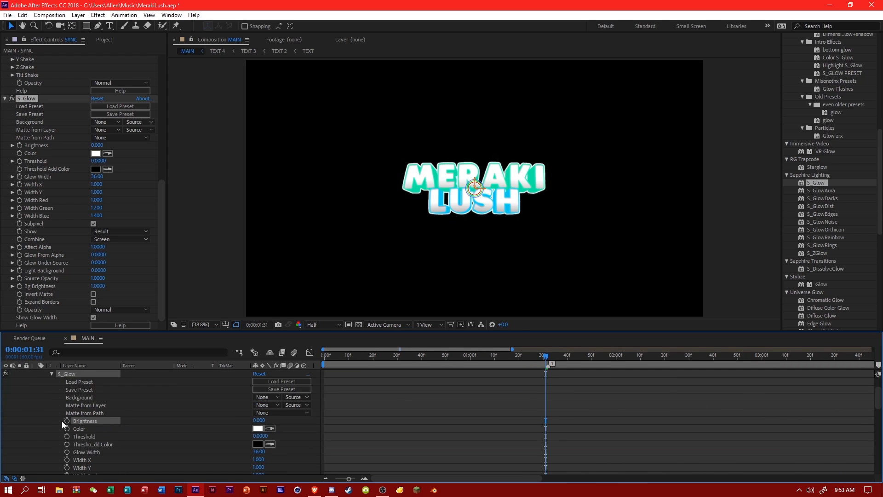
pyautogui.click(66, 420)
# Keyframe S_Glow's Brightness at 1 one frame further on, at 0:00:01:32.
pyautogui.scroll(2, 525, 412)
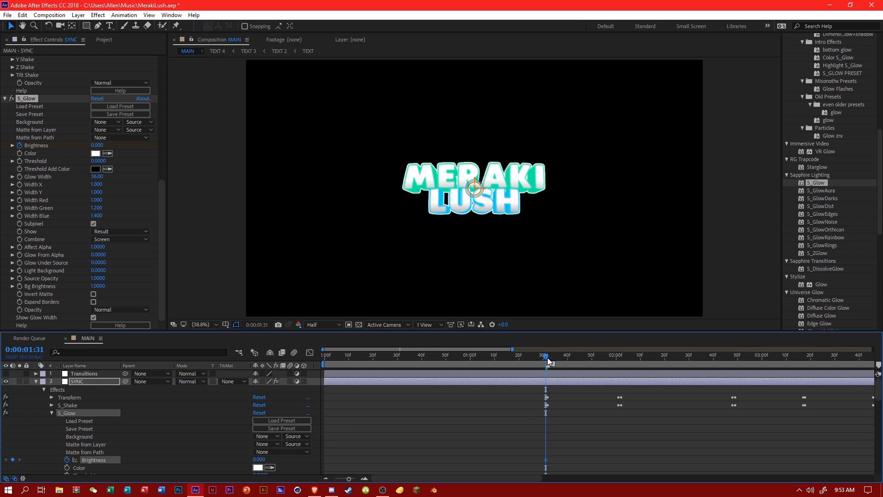
pyautogui.click(548, 358)
pyautogui.click(259, 460)
pyautogui.write('1')
pyautogui.press('Return')
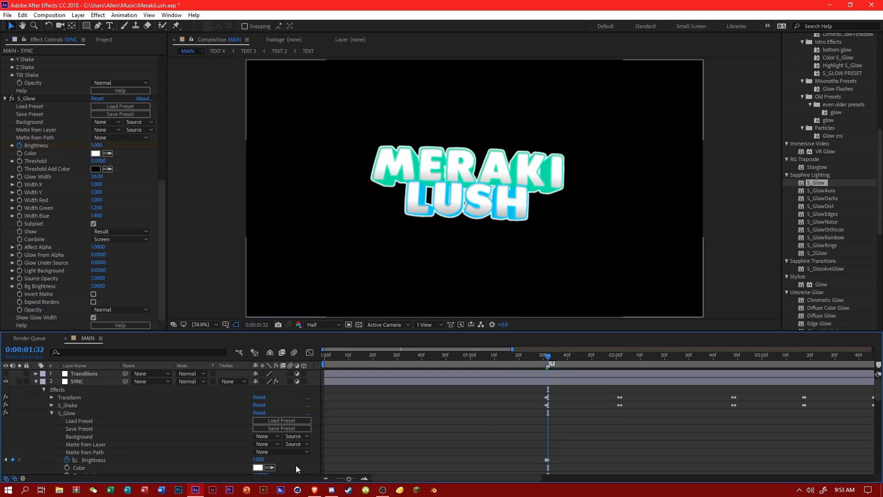
# Set S_Glow's Glow Width to 4 and lower the Brightness keyframe at 0:00:01:32 to 0.75.
pyautogui.scroll(-3, 296, 460)
pyautogui.click(259, 412)
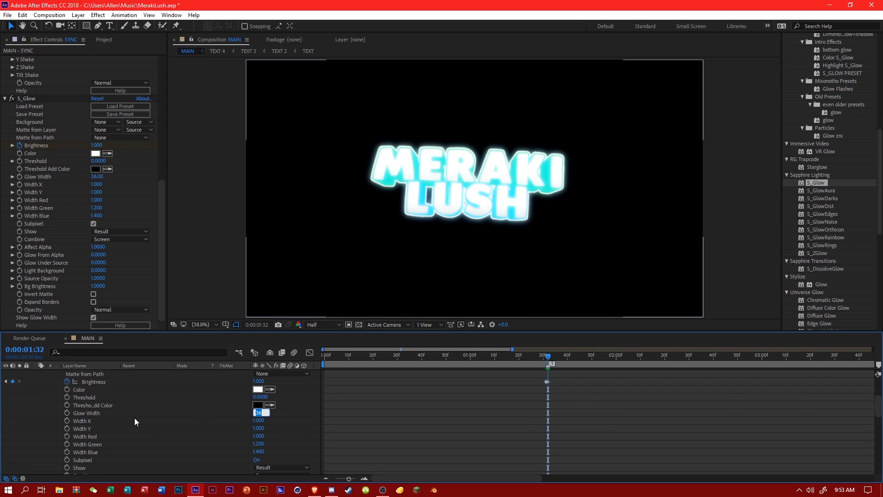
pyautogui.write('4')
pyautogui.press('Return')
pyautogui.click(260, 381)
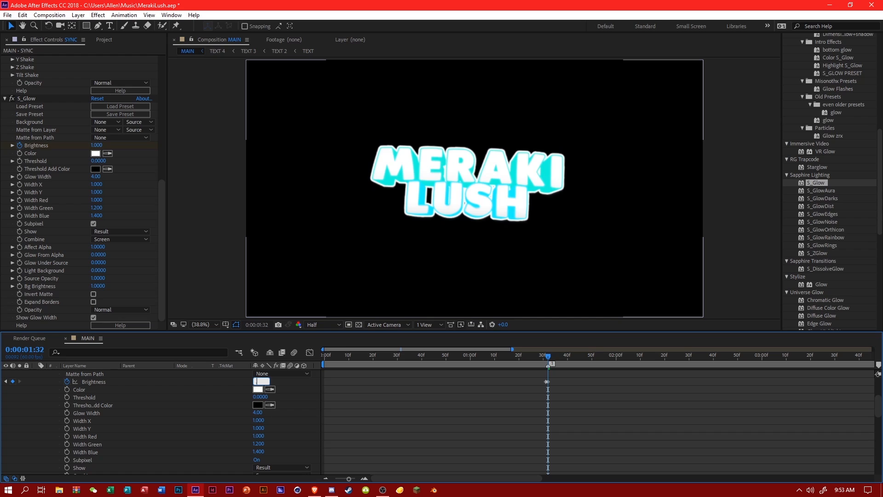
pyautogui.press('Return')
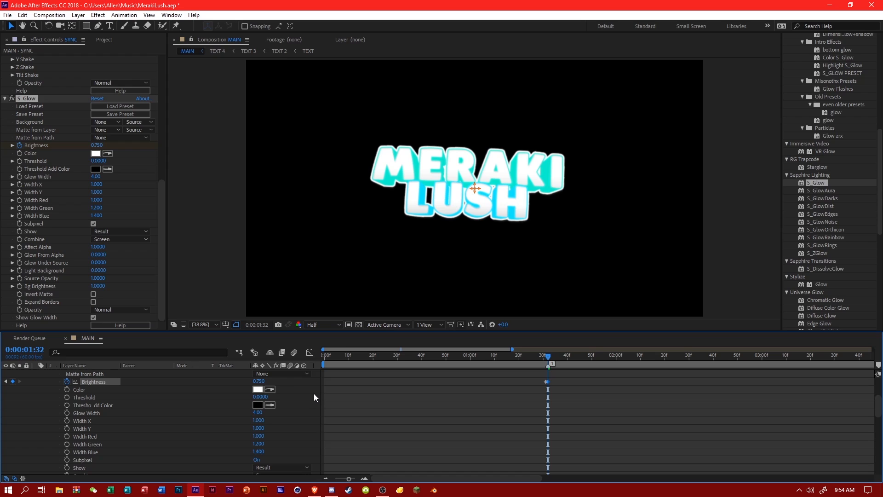
# Keyframe S_Glow's Brightness back to 0 at 0:00:01:42 so the first glow pulse fades out.
pyautogui.scroll(3, 443, 420)
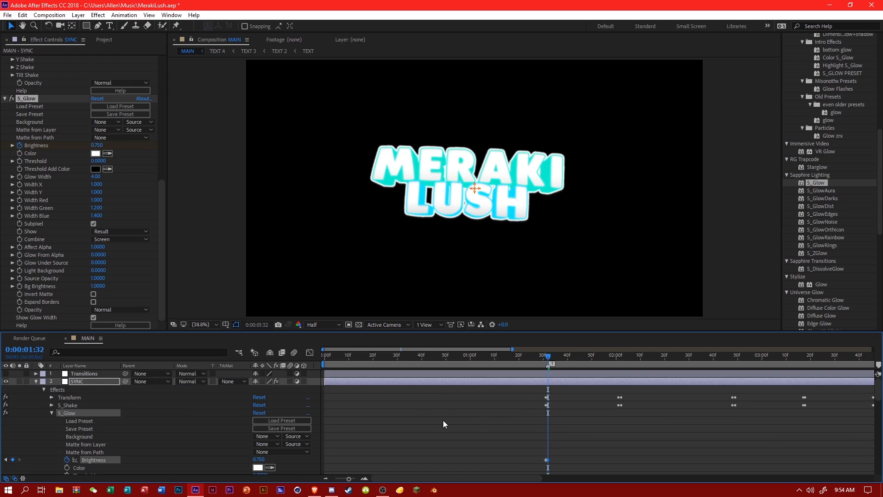
pyautogui.scroll(-3, 532, 416)
pyautogui.scroll(3, 538, 425)
pyautogui.scroll(-3, 537, 428)
pyautogui.moveTo(534, 381); pyautogui.dragTo(575, 398)
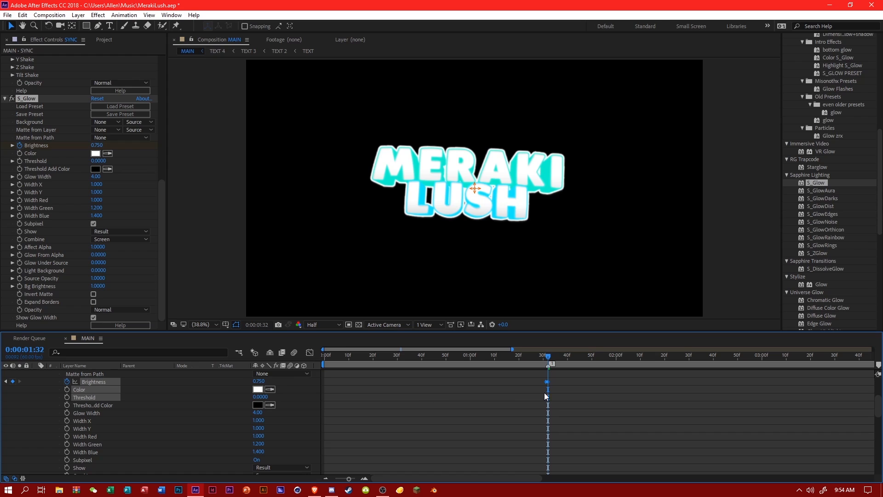
pyautogui.scroll(2, 575, 396)
pyautogui.scroll(-2, 567, 373)
pyautogui.click(570, 358)
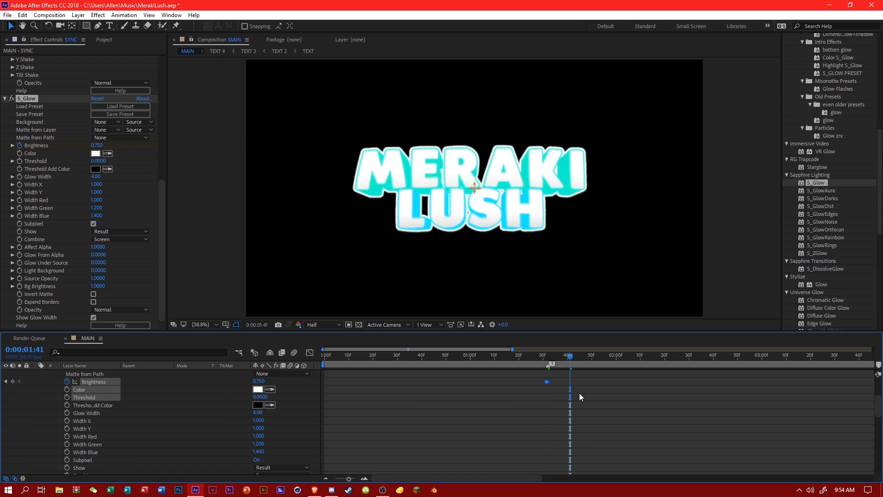
pyautogui.click(579, 393)
pyautogui.click(573, 361)
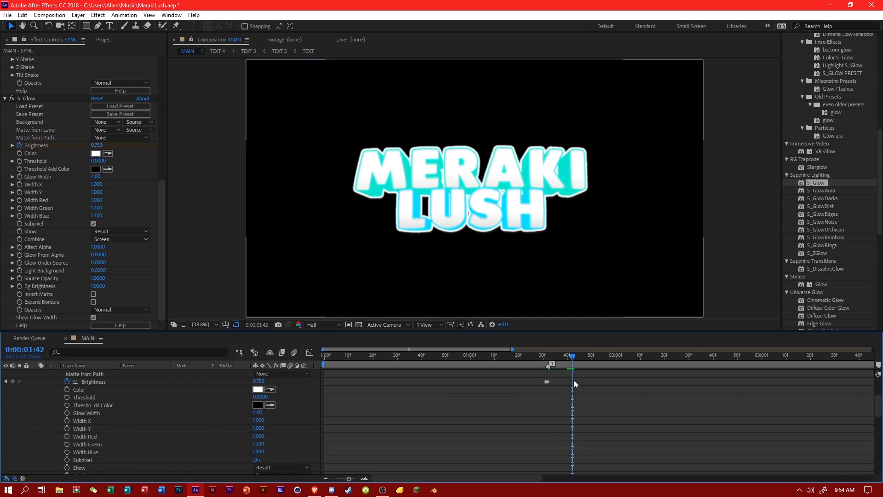
pyautogui.click(261, 381)
pyautogui.write('0')
pyautogui.press('Return')
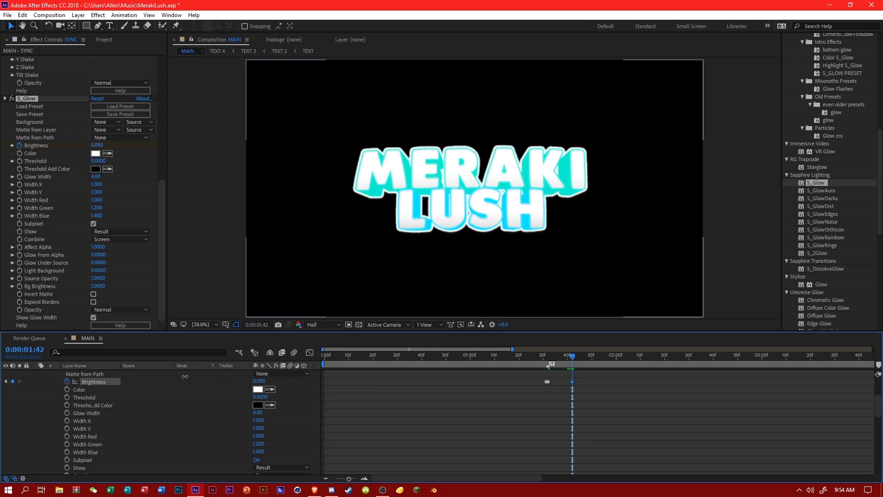
# Copy the three Brightness keyframes and paste them onto the next three beats, starting at 0:00:02:01 and ending near 0:00:03:17.
pyautogui.moveTo(514, 389); pyautogui.dragTo(606, 399)
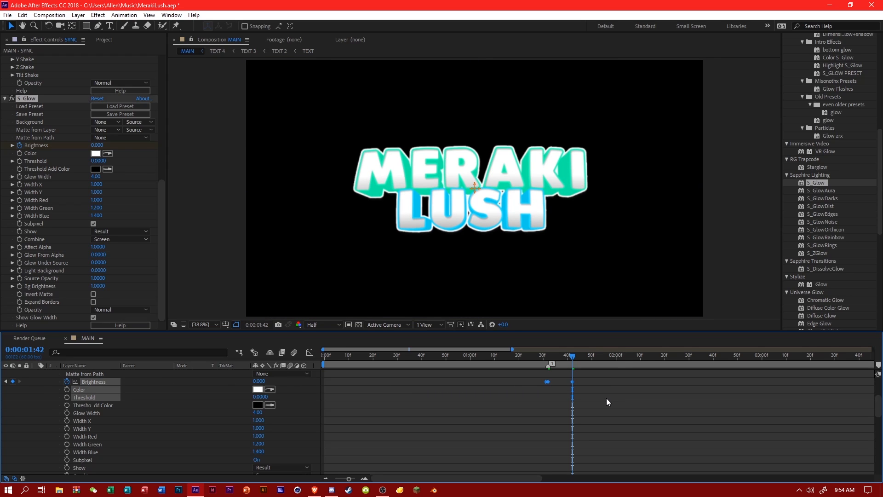
pyautogui.scroll(3, 606, 398)
pyautogui.click(619, 360)
pyautogui.hotkey('ctrl', 'v')
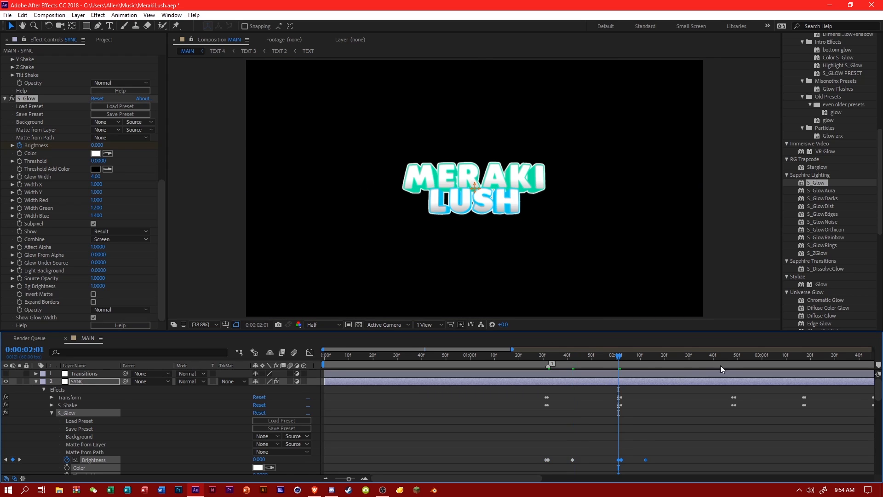
pyautogui.moveTo(615, 358); pyautogui.dragTo(733, 397)
pyautogui.hotkey('ctrl', 'v')
pyautogui.moveTo(502, 349); pyautogui.dragTo(613, 359)
pyautogui.click(480, 356)
pyautogui.hotkey('ctrl', 'v')
# Paste the glow pulse onto the three beats from about 0:00:03:46 to 0:00:04:34, matching the S_Shake keyframes.
pyautogui.click(550, 356)
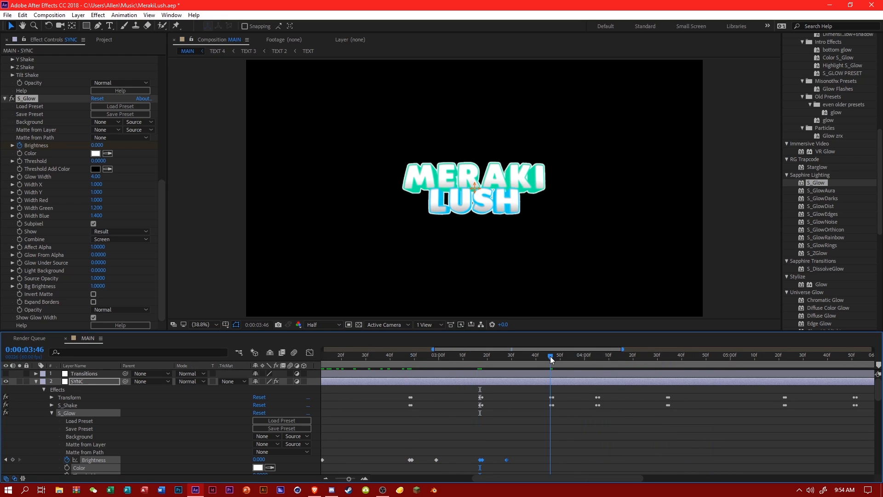
pyautogui.hotkey('ctrl', 'v')
pyautogui.click(596, 362)
pyautogui.hotkey('ctrl', 'v')
pyautogui.click(666, 359)
pyautogui.hotkey('ctrl', 'v')
# Paste the Brightness pulse onto the four beats from about 0:00:05:22 to 0:00:06:39.
pyautogui.moveTo(608, 349); pyautogui.dragTo(707, 356)
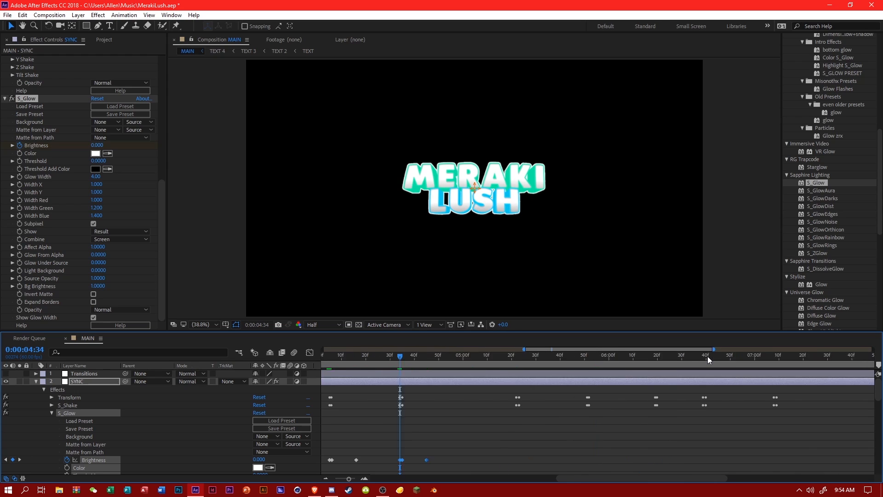
pyautogui.click(482, 360)
pyautogui.hotkey('ctrl', 'v')
pyautogui.click(552, 360)
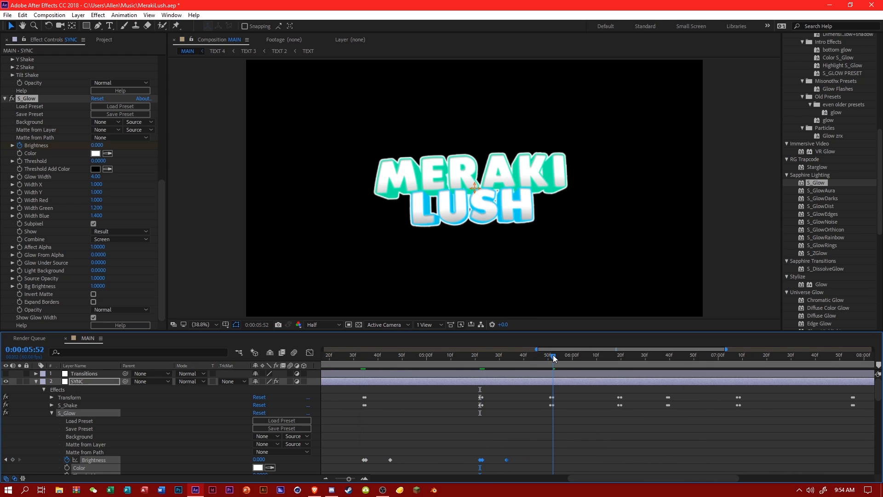
pyautogui.hotkey('ctrl', 'v')
pyautogui.click(621, 358)
pyautogui.hotkey('ctrl', 'v')
pyautogui.click(667, 359)
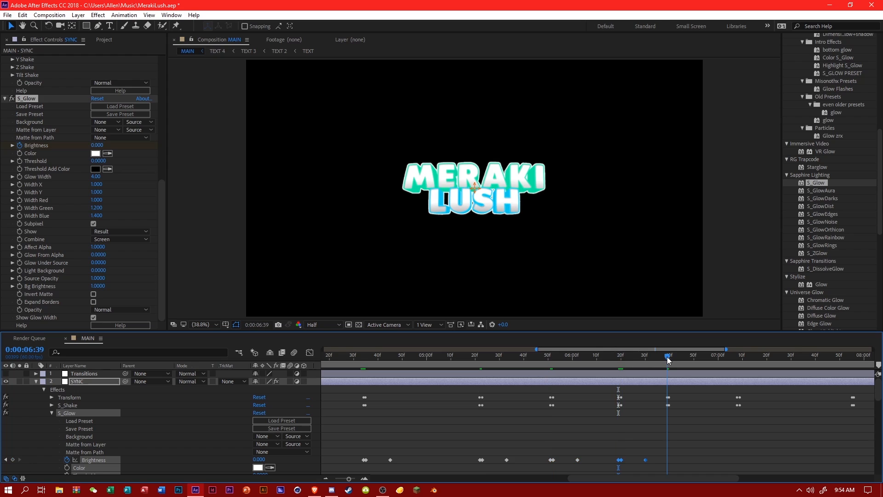
pyautogui.hotkey('ctrl', 'v')
# Paste the pulse at the following beat and align its 0.75 Brightness peak with 0:00:07:09.
pyautogui.moveTo(644, 348); pyautogui.dragTo(751, 352)
pyautogui.click(424, 359)
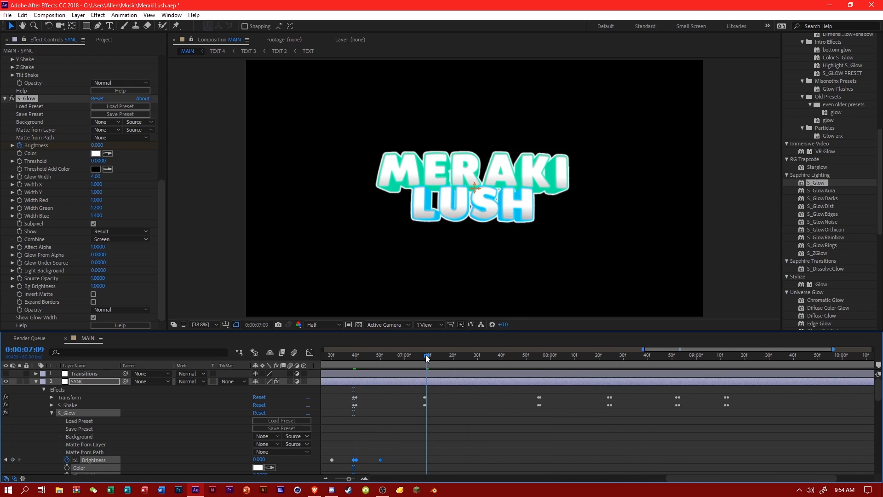
pyautogui.hotkey('ctrl', 'v')
pyautogui.moveTo(424, 461); pyautogui.dragTo(426, 461)
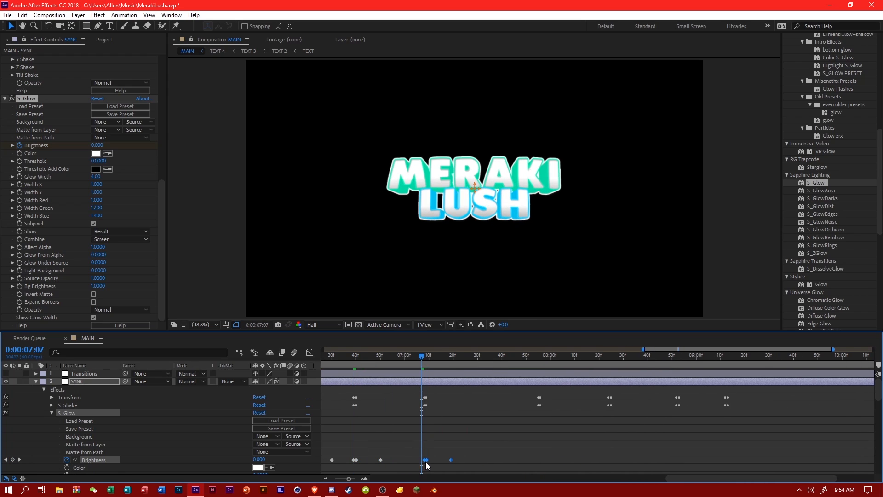
pyautogui.moveTo(423, 357); pyautogui.dragTo(429, 360)
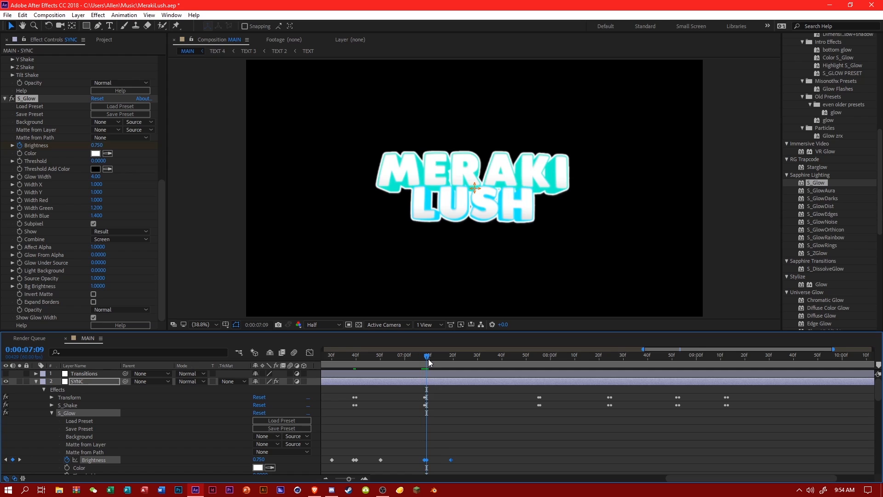
# Paste the Brightness pulse onto the last four beats, from 0:00:07:55 to 0:00:09:12, and show the whole timeline.
pyautogui.click(539, 353)
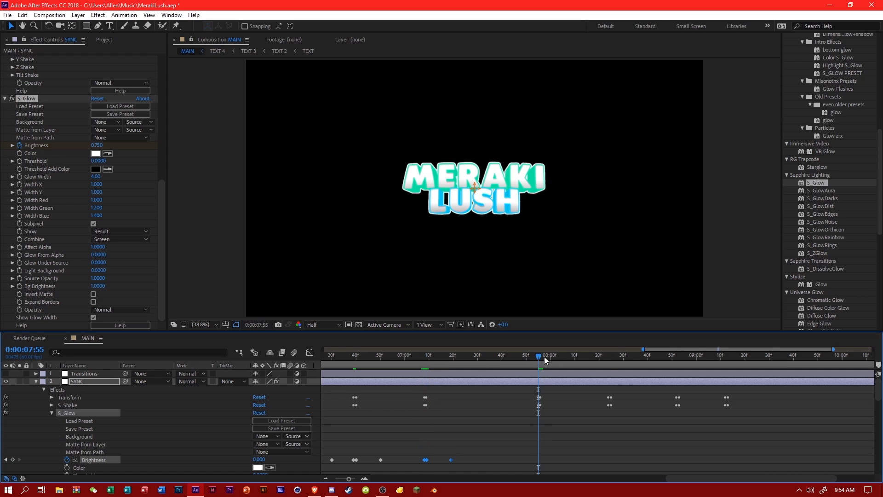
pyautogui.hotkey('ctrl', 'v')
pyautogui.click(608, 352)
pyautogui.hotkey('ctrl', 'v')
pyautogui.click(678, 358)
pyautogui.hotkey('ctrl', 'v')
pyautogui.click(726, 358)
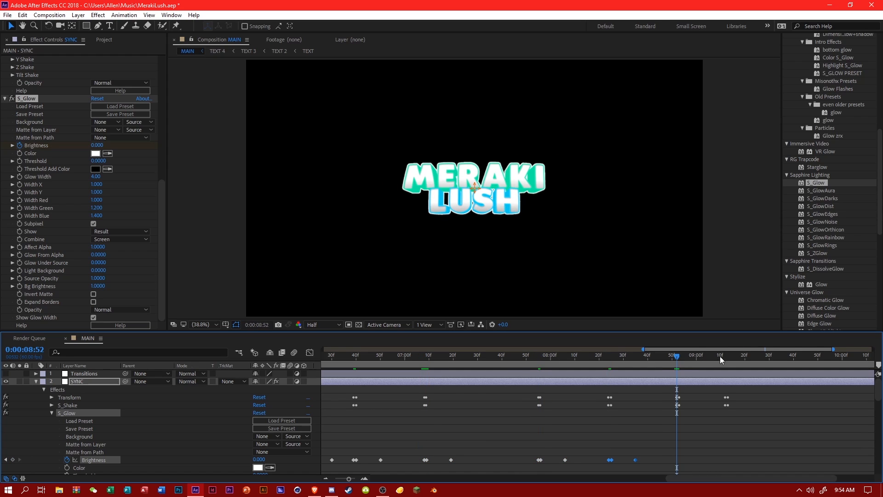
pyautogui.hotkey('ctrl', 'v')
pyautogui.moveTo(639, 349); pyautogui.dragTo(323, 350)
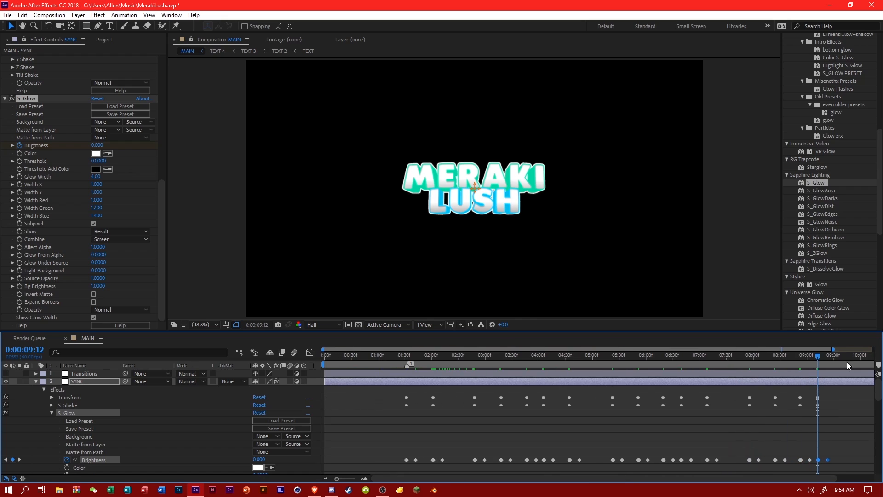
pyautogui.moveTo(834, 352); pyautogui.dragTo(880, 351)
# Apply Easy Ease In to all of S_Glow's Brightness keyframes in the Graph Editor, then return to the layer bars.
pyautogui.click(443, 356)
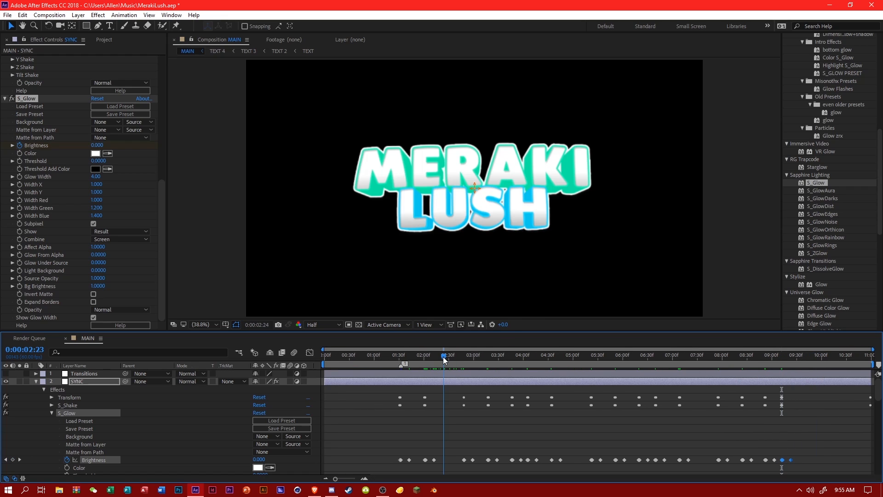
pyautogui.click(291, 399)
pyautogui.click(309, 353)
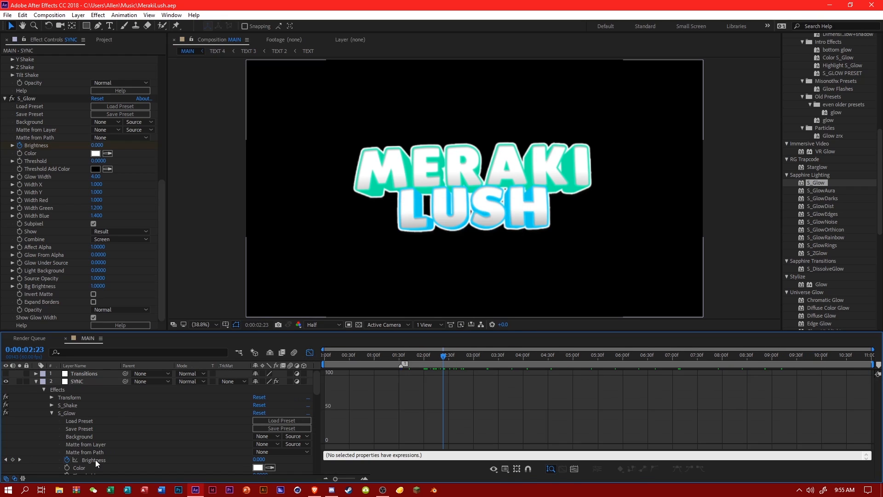
pyautogui.click(95, 459)
pyautogui.click(686, 468)
pyautogui.click(350, 386)
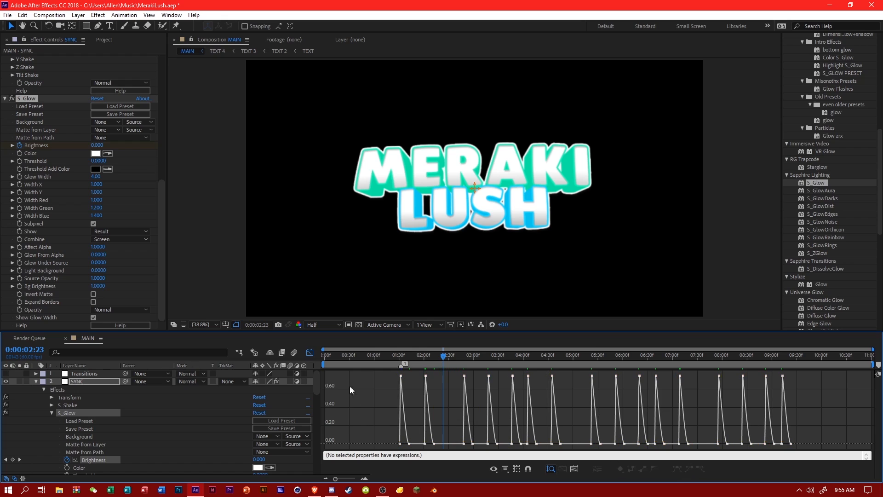
pyautogui.click(310, 352)
# Preview the eased glow pulses on the text from about 0:00:01:24 onward.
pyautogui.click(391, 357)
pyautogui.press('space')
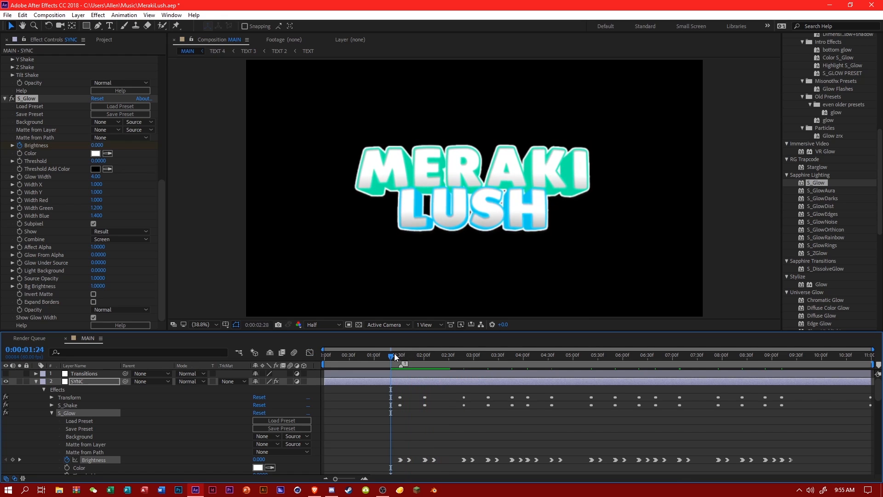
pyautogui.moveTo(394, 354); pyautogui.dragTo(403, 356)
pyautogui.press('space')
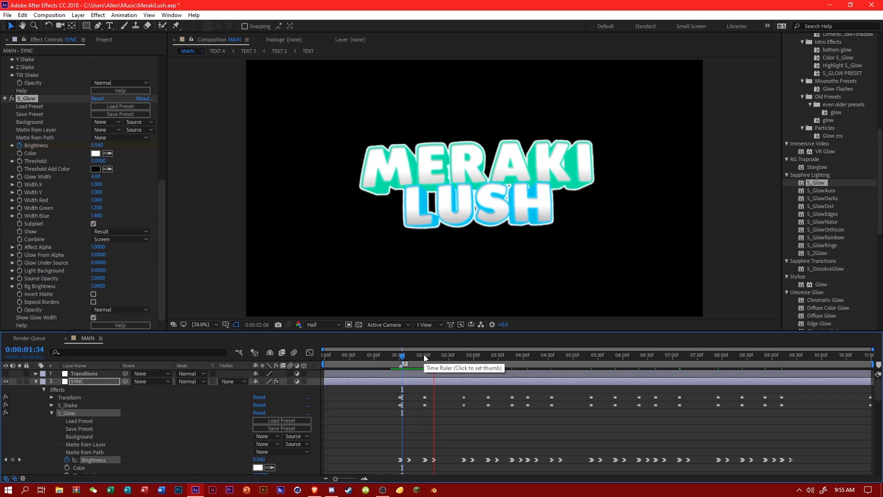
pyautogui.click(419, 355)
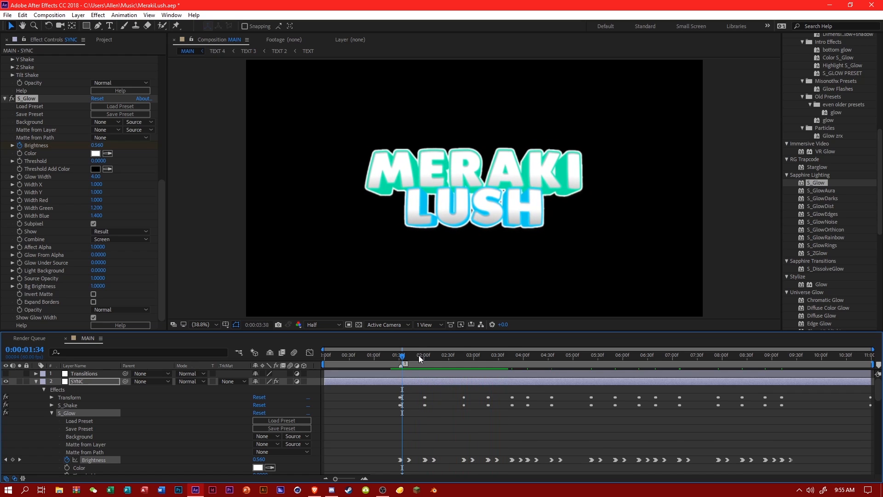
# Collapse the SYNC layer's properties and turn on the visibility of the White Solid 2 and BG layers.
pyautogui.click(35, 382)
pyautogui.click(310, 353)
pyautogui.click(310, 352)
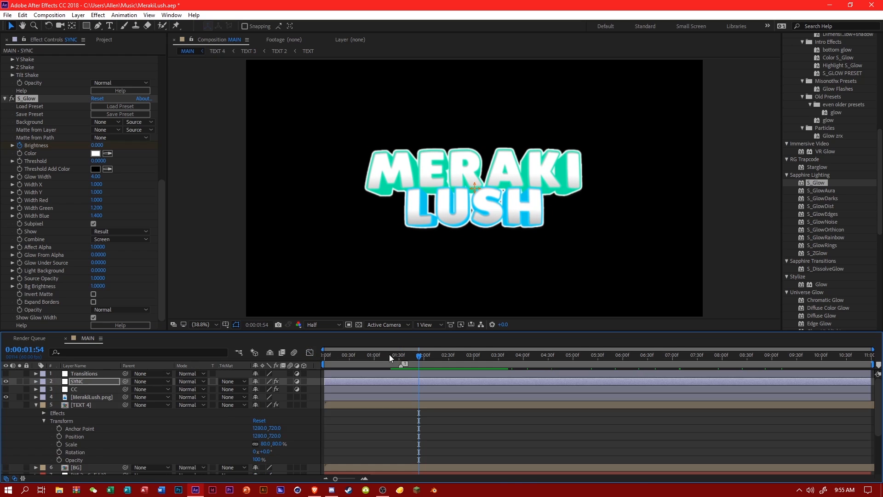
pyautogui.scroll(-3, 138, 414)
pyautogui.click(38, 415)
pyautogui.click(6, 408)
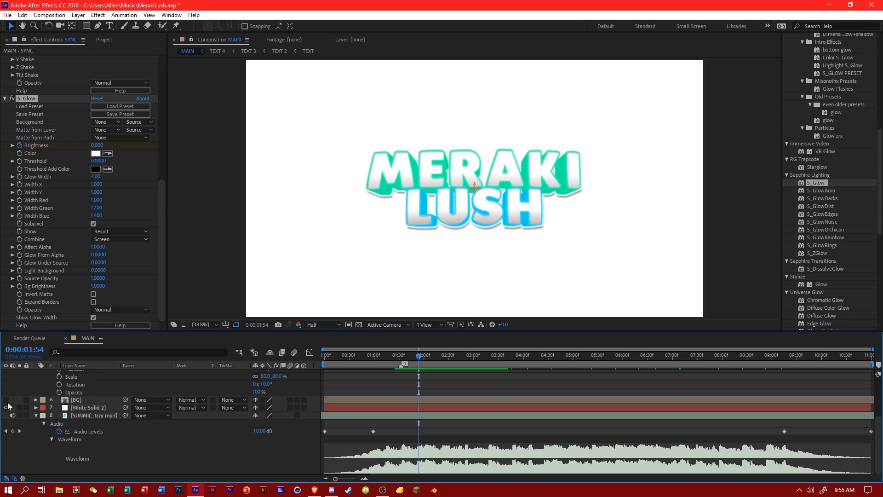
pyautogui.click(5, 399)
# Move the SYNC layer below CC and turn on the CC layer's visibility.
pyautogui.scroll(3, 412, 396)
pyautogui.moveTo(399, 357); pyautogui.dragTo(449, 358)
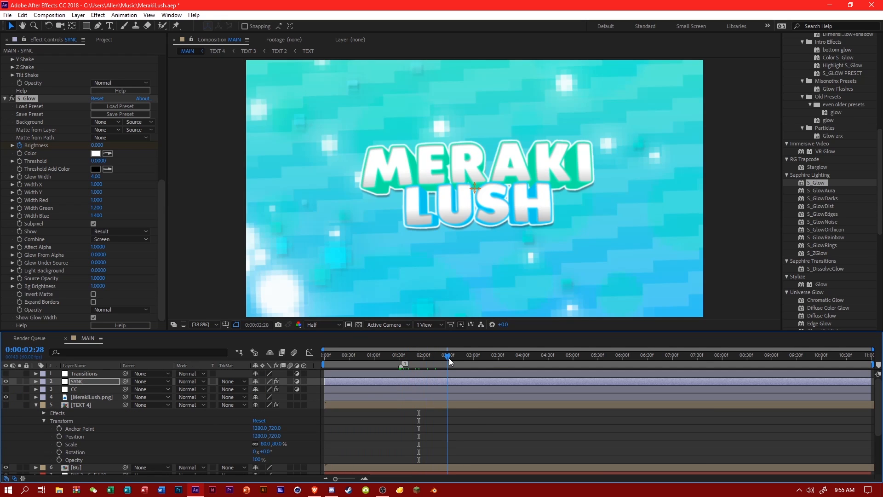
pyautogui.moveTo(87, 381); pyautogui.dragTo(97, 392)
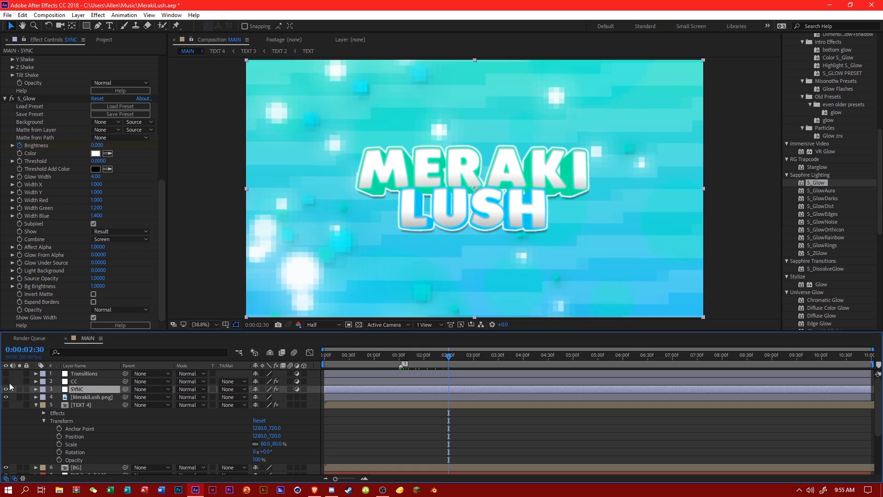
pyautogui.moveTo(399, 357); pyautogui.dragTo(633, 355)
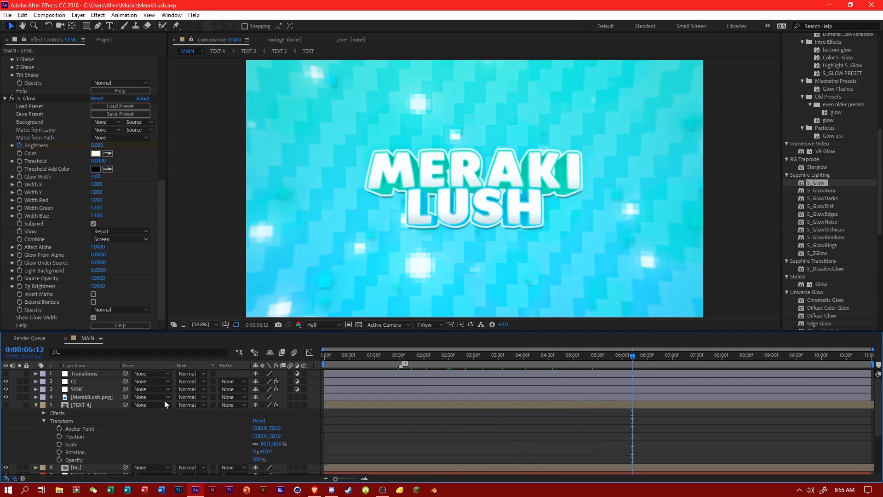
# Collapse TEXT 4's Transform group, then select SYNC and expand its effect list with S_Glow's properties collapsed.
pyautogui.click(49, 420)
pyautogui.click(44, 421)
pyautogui.click(65, 397)
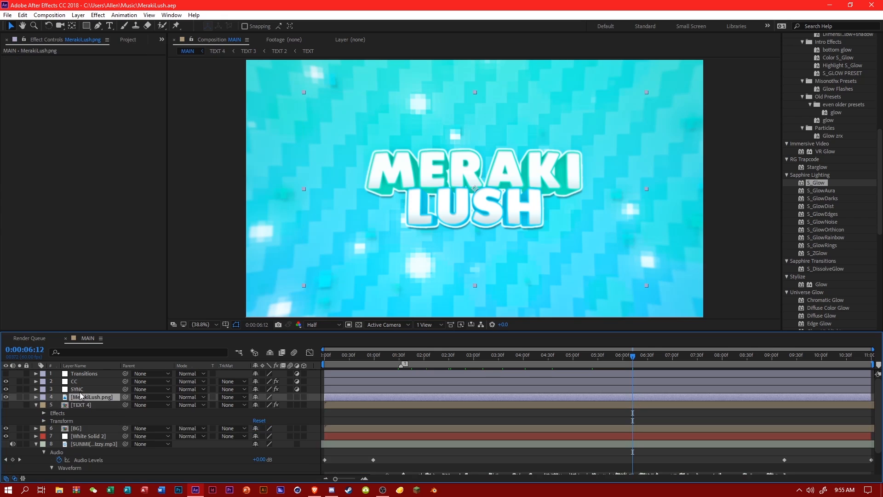
pyautogui.click(70, 390)
pyautogui.click(35, 389)
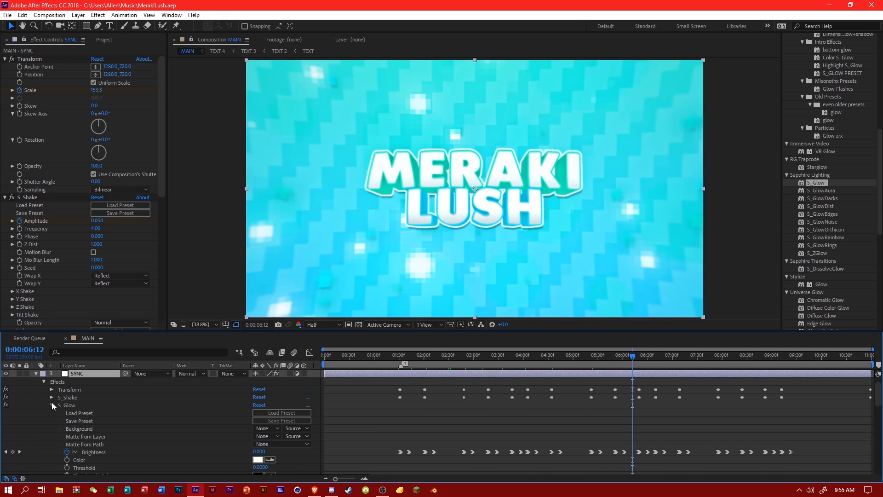
pyautogui.click(51, 405)
# Find the CC Radial Blur effect, apply it to the SYNC layer, and expand its properties in the timeline.
pyautogui.scroll(3, 832, 183)
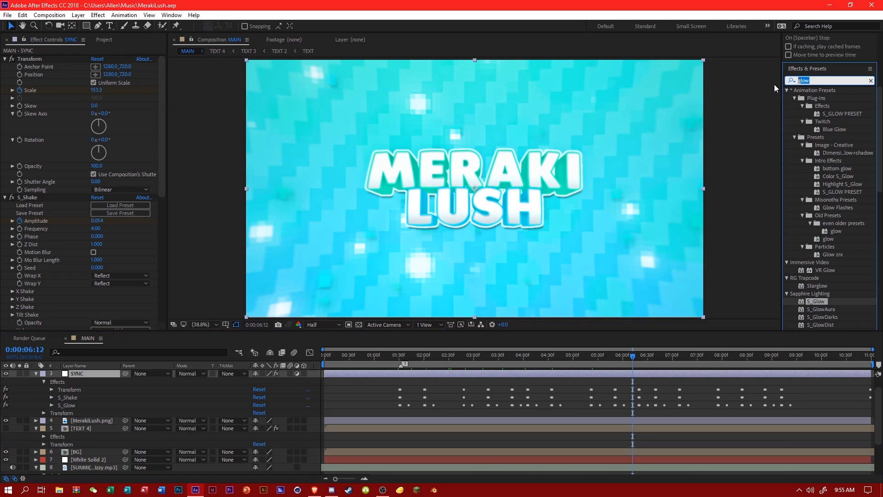
pyautogui.write('radial')
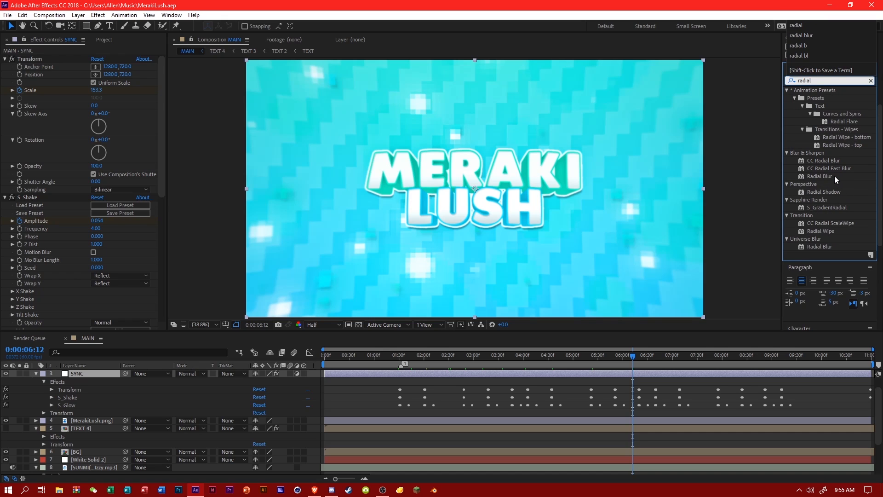
pyautogui.moveTo(824, 160); pyautogui.dragTo(95, 393)
pyautogui.click(52, 428)
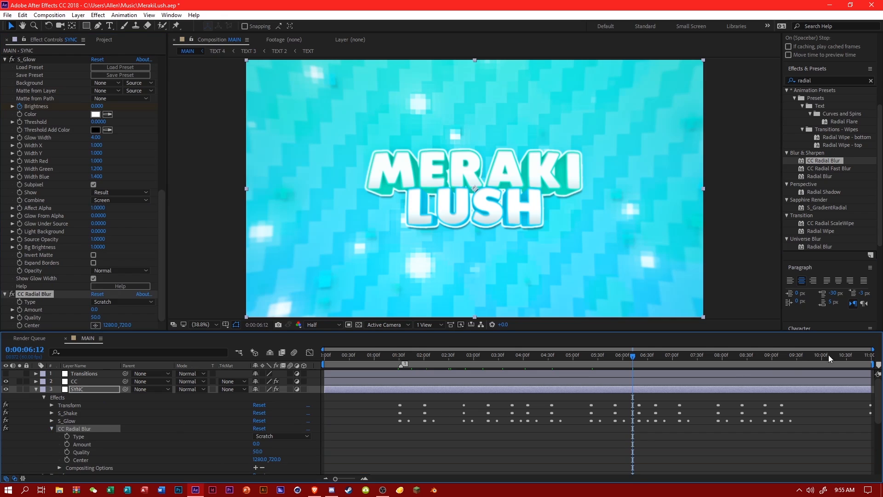
# Go to the first beat at 0:00:01:31 and set the CC Radial Blur type to Rotate Fading.
pyautogui.moveTo(874, 349); pyautogui.dragTo(491, 350)
pyautogui.moveTo(572, 358); pyautogui.dragTo(575, 359)
pyautogui.click(267, 436)
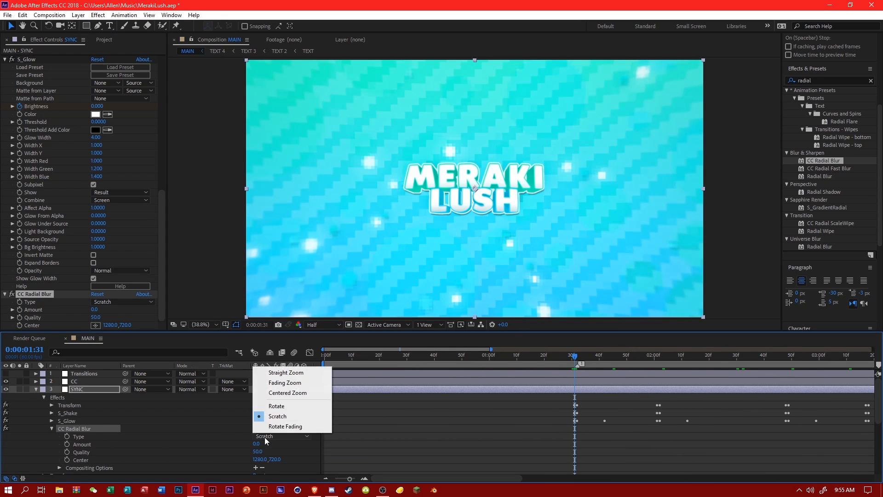
pyautogui.click(278, 426)
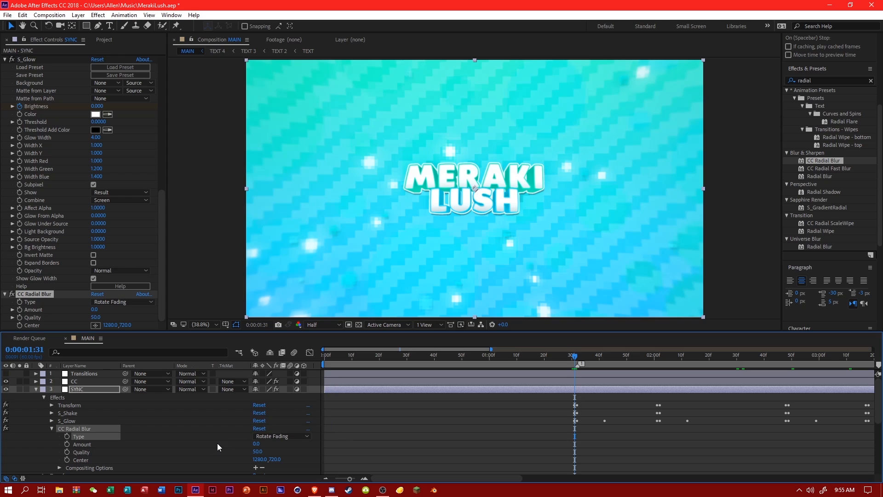
# Keyframe the radial blur Amount at 0 on 0:00:01:31 and at 6 on 0:00:01:32.
pyautogui.click(67, 444)
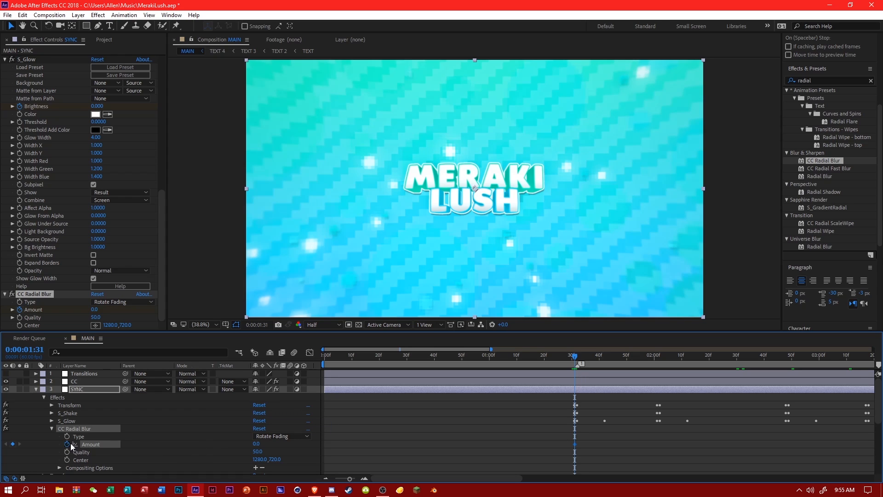
pyautogui.click(578, 357)
pyautogui.click(256, 444)
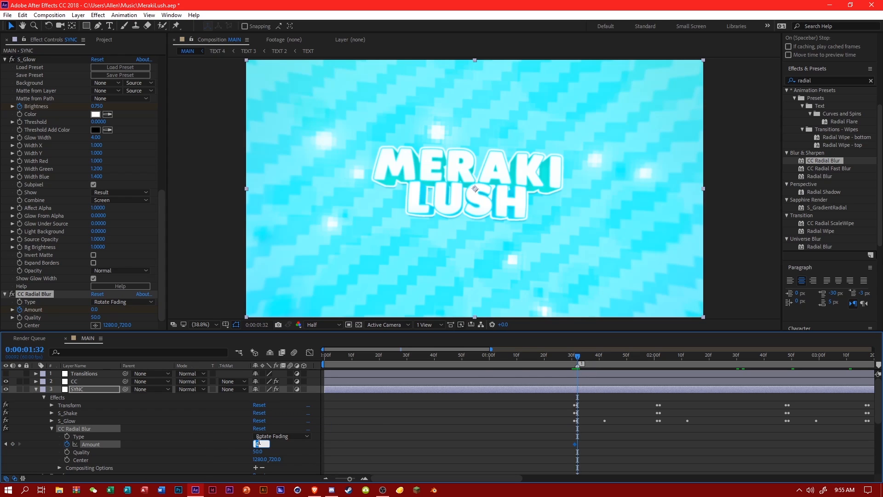
pyautogui.press('Return')
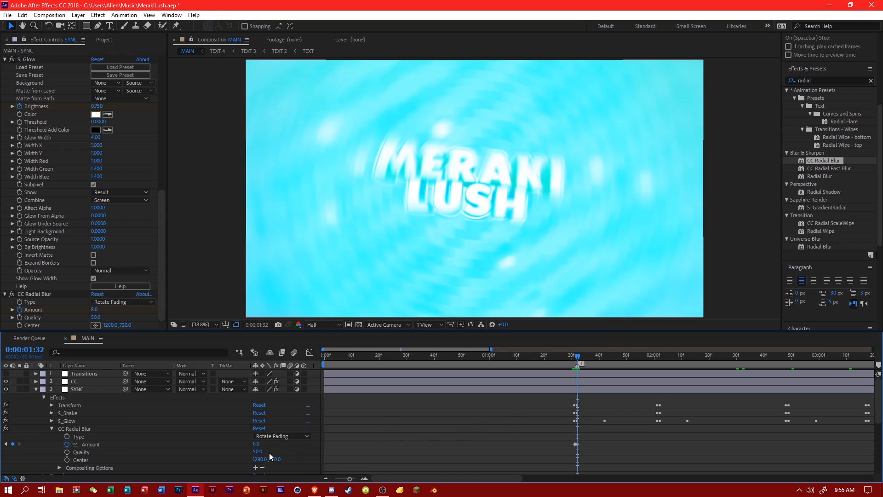
pyautogui.click(256, 444)
pyautogui.write('6')
pyautogui.press('Return')
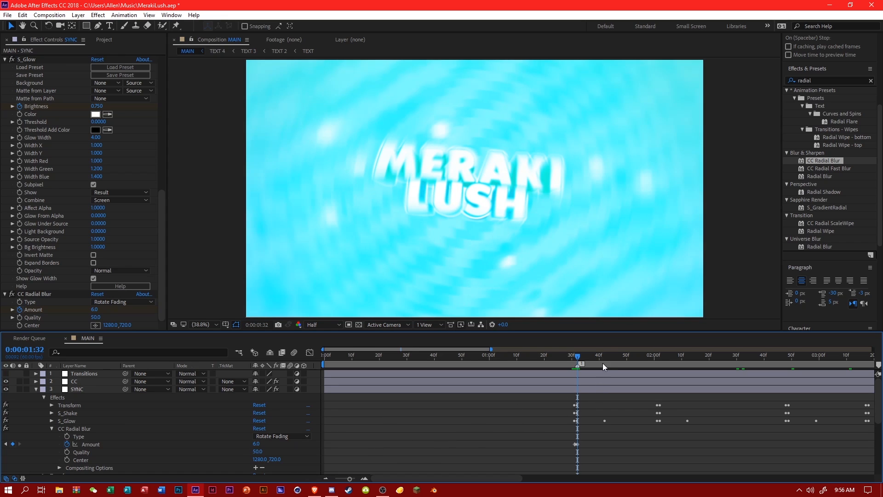
# Keyframe the radial blur Amount at 0 on 0:00:01:42, in line with the end of the glow pulse.
pyautogui.click(603, 359)
pyautogui.click(256, 444)
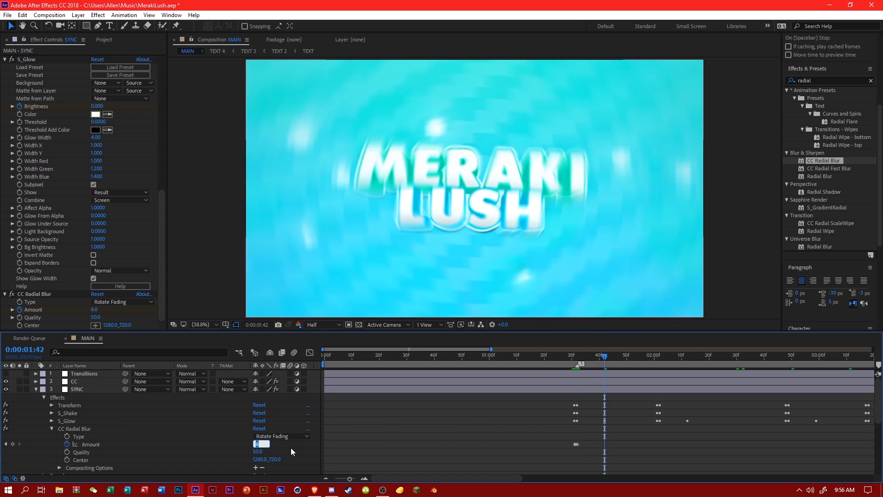
pyautogui.write('0')
pyautogui.press('Return')
# Copy the three radial blur Amount keyframes and paste them at the second beat, 0:00:02:01.
pyautogui.moveTo(556, 441); pyautogui.dragTo(630, 448)
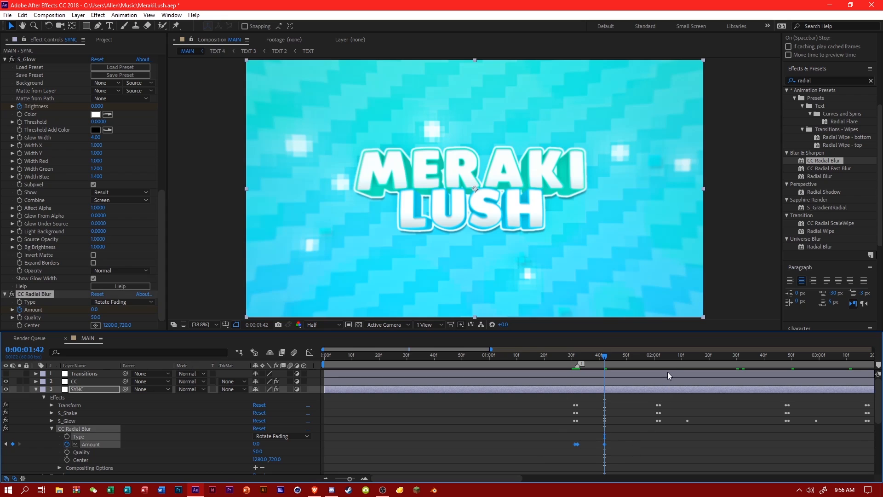
pyautogui.click(656, 356)
pyautogui.hotkey('ctrl', 'c')
pyautogui.hotkey('ctrl', 'v')
pyautogui.hscroll(5, 481, 347)
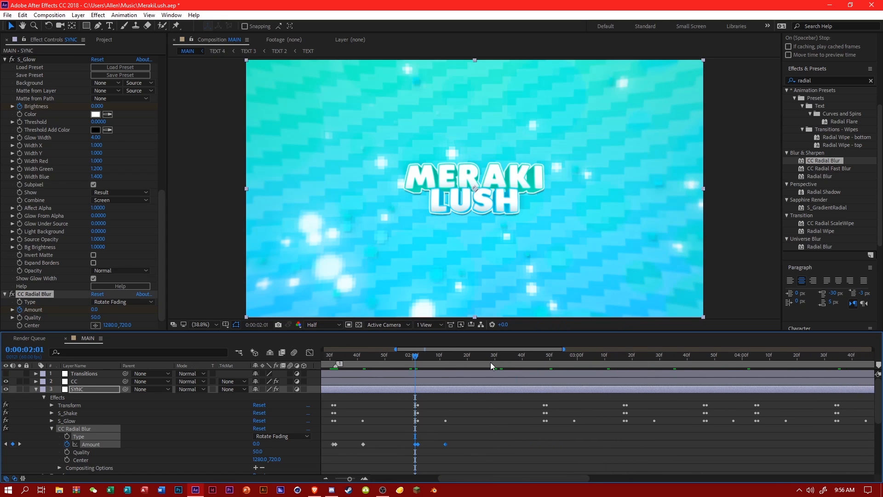
# Paste the radial blur Amount keyframes at 0:00:02:48 and 0:00:03:17.
pyautogui.click(544, 357)
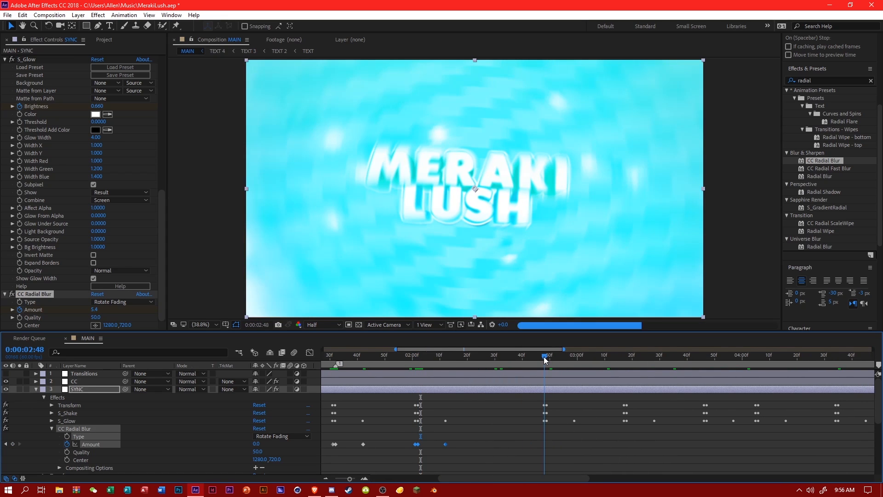
pyautogui.hotkey('ctrl', 'v')
pyautogui.click(623, 364)
pyautogui.hotkey('ctrl', 'v')
# Paste the radial blur Amount keyframes at the next five beats through 0:00:05:51, including 0:00:04:05 and 0:00:04:34.
pyautogui.moveTo(546, 350); pyautogui.dragTo(613, 357)
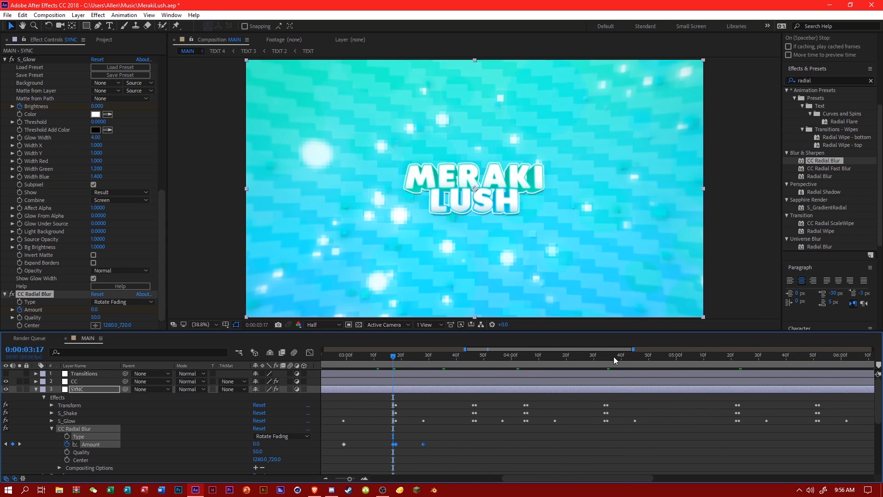
pyautogui.click(473, 361)
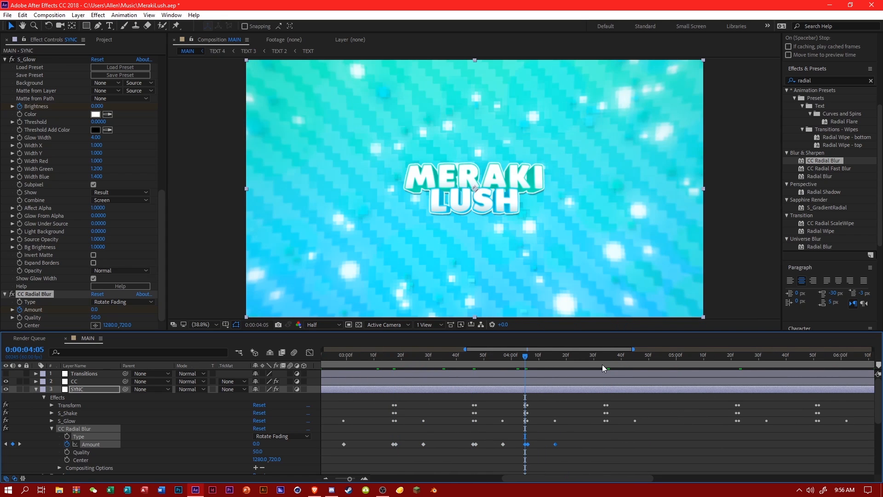
pyautogui.click(602, 364)
pyautogui.moveTo(605, 349); pyautogui.dragTo(681, 351)
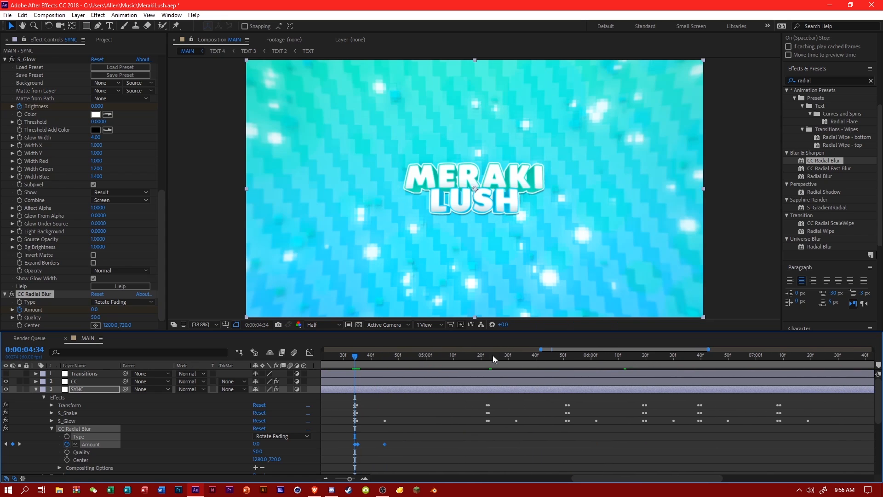
pyautogui.click(489, 358)
pyautogui.click(567, 358)
pyautogui.hotkey('ctrl', 'v')
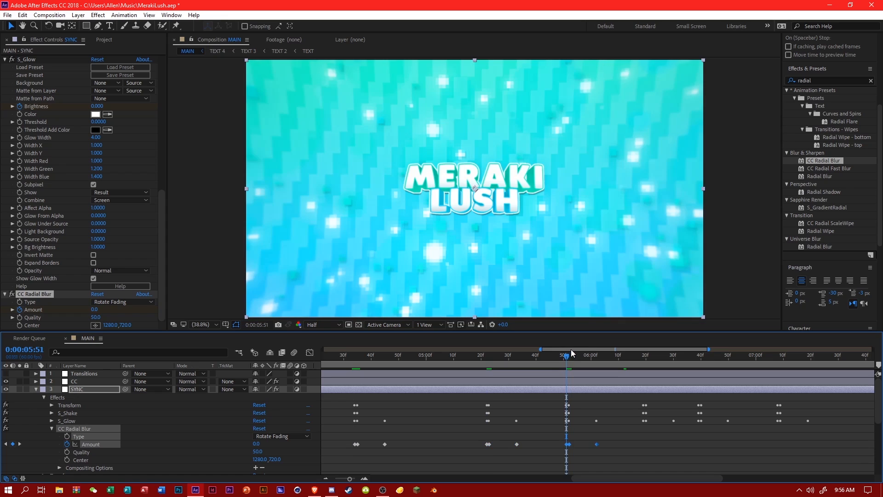
# Paste the radial blur Amount keyframes at the next four beats through 0:00:07:55, including 0:00:06:39.
pyautogui.moveTo(571, 350); pyautogui.dragTo(637, 351)
pyautogui.click(424, 359)
pyautogui.hotkey('ctrl', 'v')
pyautogui.click(479, 362)
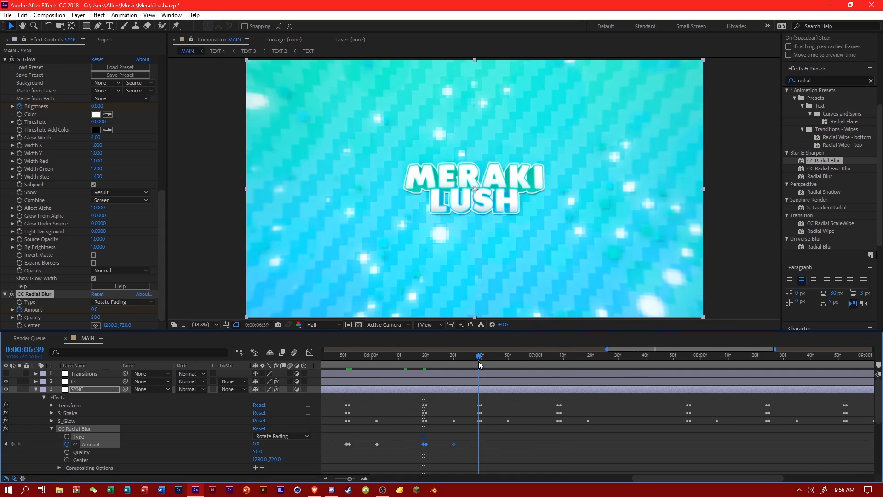
pyautogui.hotkey('ctrl', 'v')
pyautogui.click(558, 361)
pyautogui.click(689, 361)
pyautogui.hotkey('ctrl', 'v')
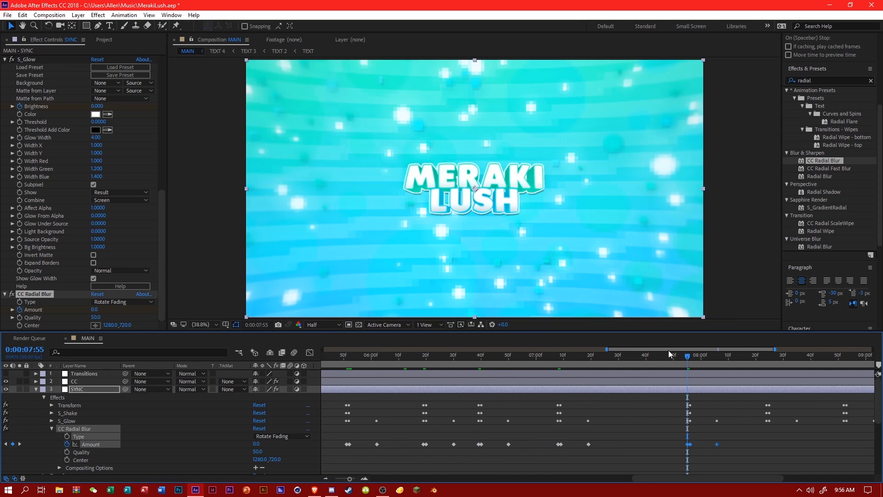
# Paste the radial blur Amount keyframes at the last three beats, from 0:00:08:24 to 0:00:09:12.
pyautogui.moveTo(675, 350); pyautogui.dragTo(763, 349)
pyautogui.click(476, 358)
pyautogui.hotkey('ctrl', 'v')
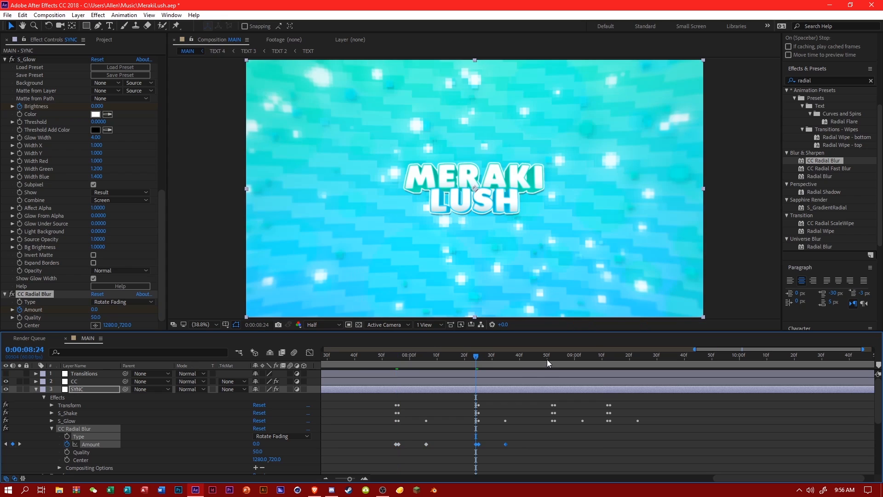
pyautogui.click(553, 358)
pyautogui.hotkey('ctrl', 'v')
pyautogui.moveTo(761, 349); pyautogui.dragTo(770, 348)
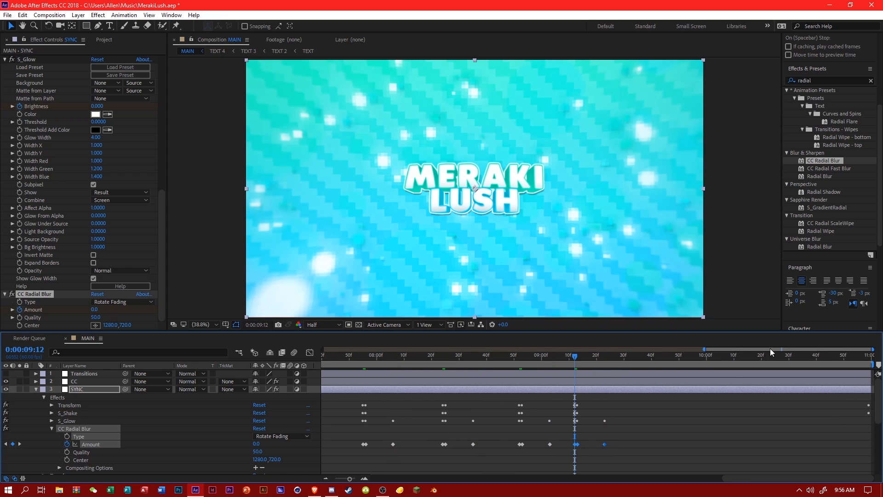
# Show all radial blur Amount keyframes in the Graph Editor and apply Easy Ease In to them.
pyautogui.moveTo(704, 352); pyautogui.dragTo(323, 352)
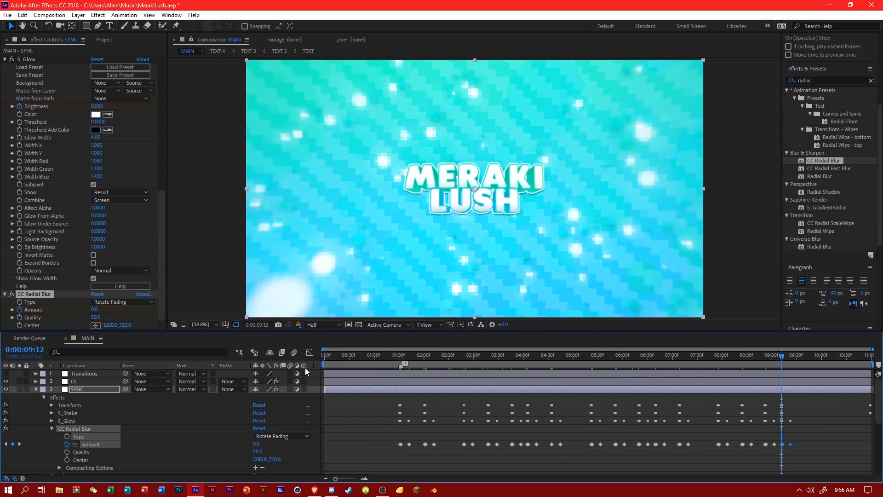
pyautogui.click(310, 352)
pyautogui.click(172, 410)
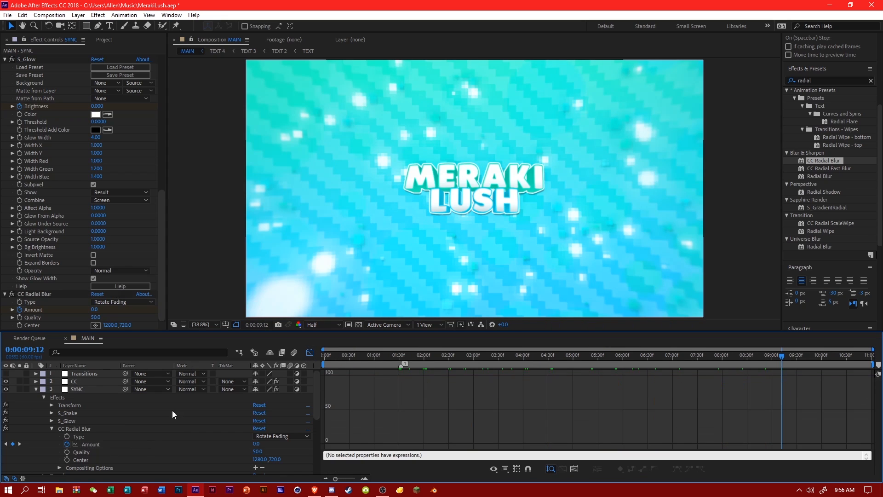
pyautogui.click(87, 444)
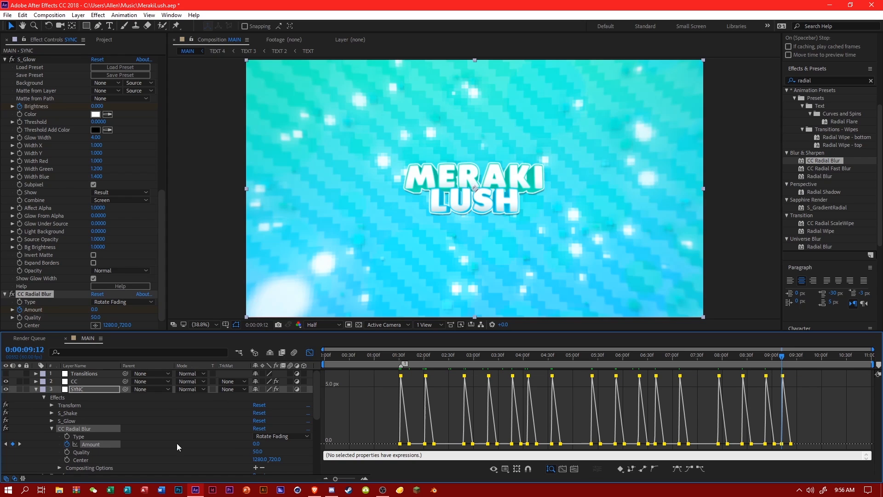
pyautogui.click(691, 465)
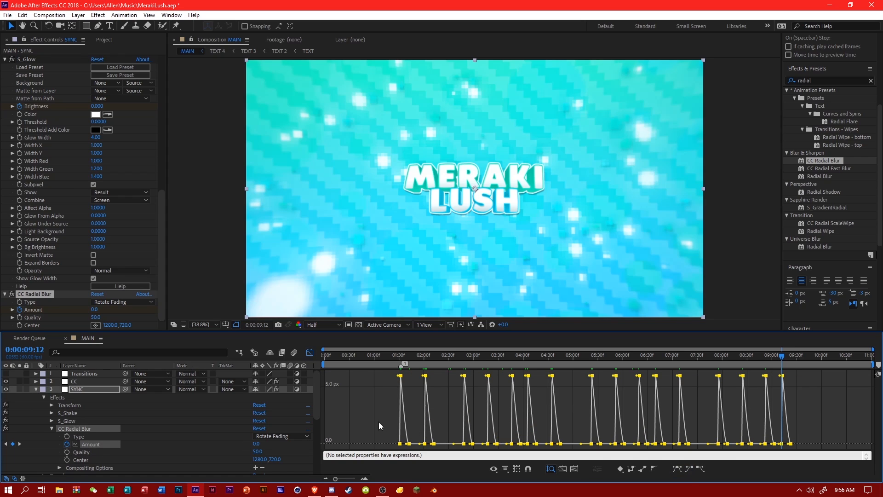
pyautogui.click(379, 421)
# Save the project and collapse CC Radial Blur and the SYNC layer's properties.
pyautogui.moveTo(394, 350); pyautogui.dragTo(451, 355)
pyautogui.hotkey('ctrl', 's')
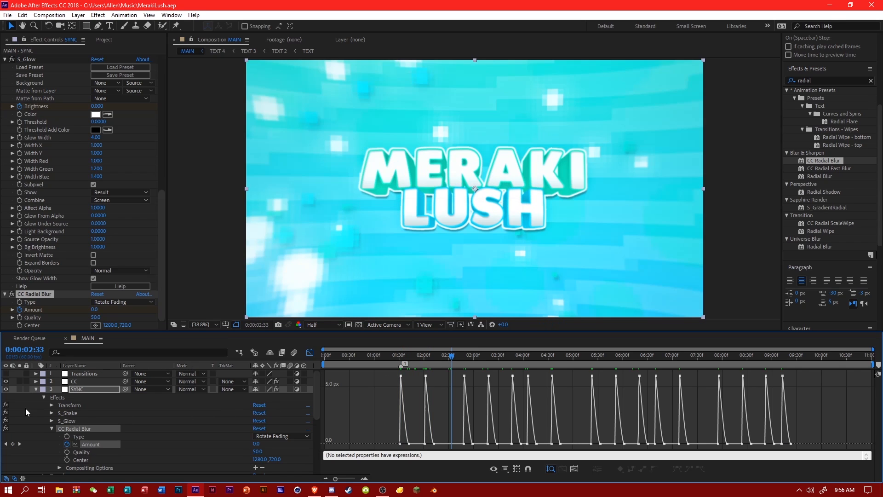
pyautogui.click(52, 428)
pyautogui.click(37, 388)
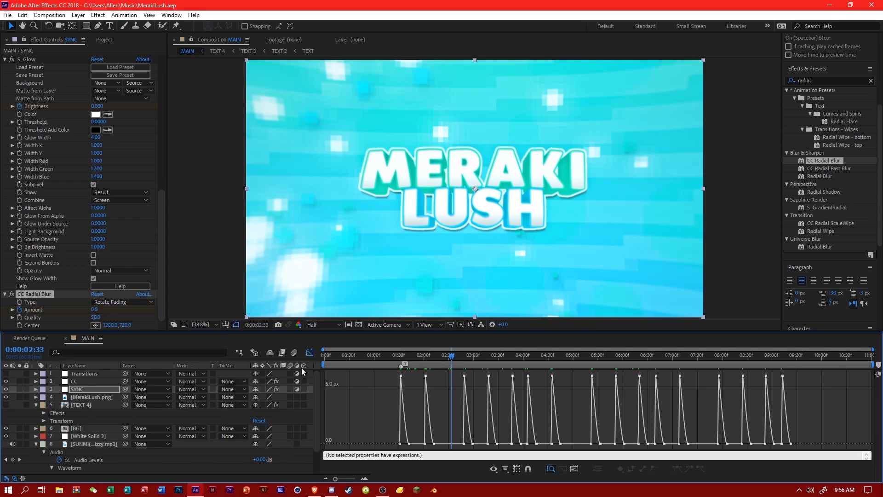
# Mute the preview audio and preview the radial blur pulses from 0:00:01:24.
pyautogui.click(394, 360)
pyautogui.scroll(3, 857, 178)
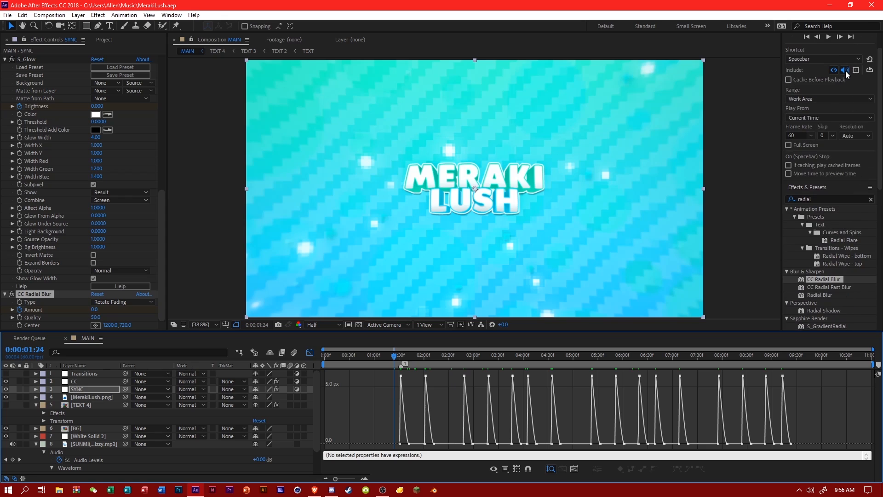
pyautogui.click(846, 71)
pyautogui.press('space')
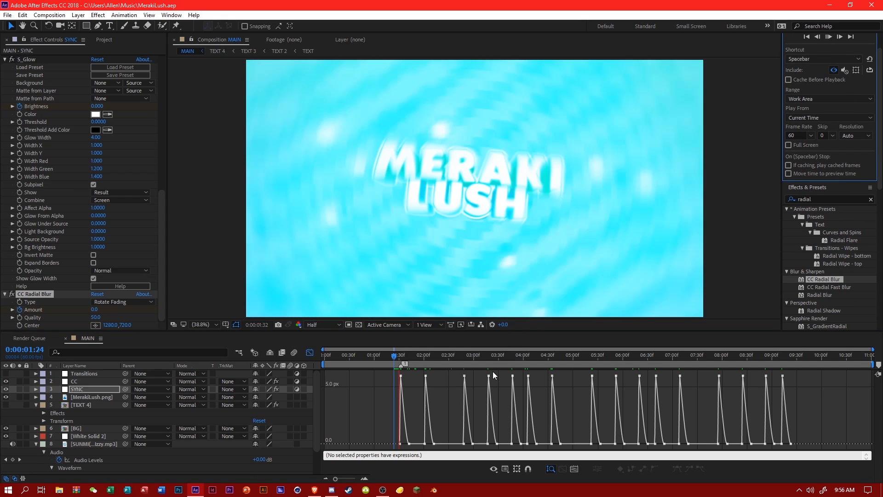
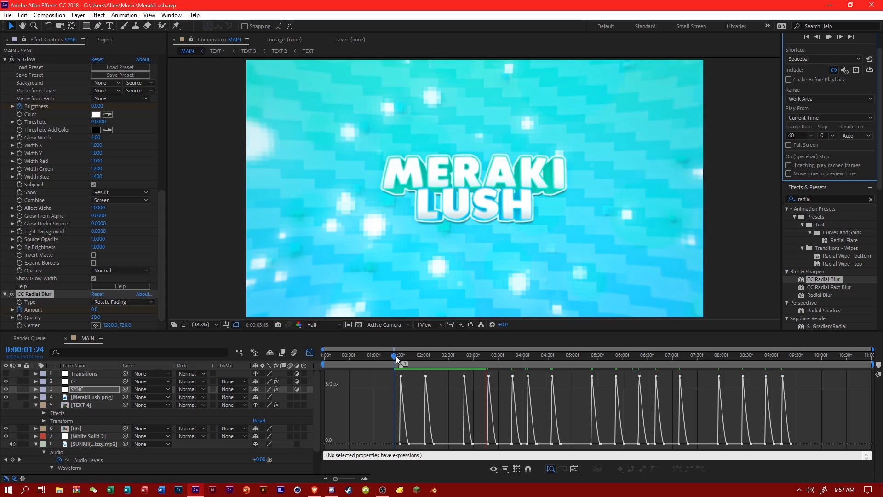
# Turn the preview audio back on and play the radial blur pulses with sound, checking frames up to 0:00:02:22.
pyautogui.press('space')
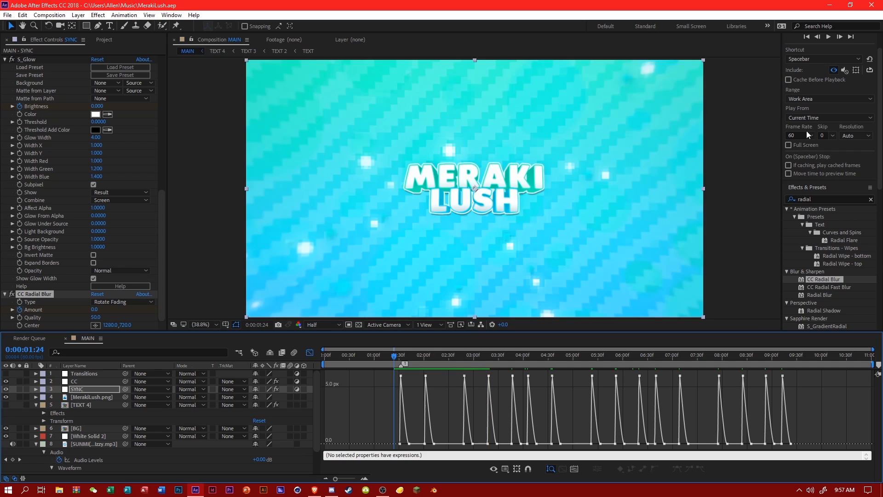
pyautogui.click(845, 69)
pyautogui.press('space')
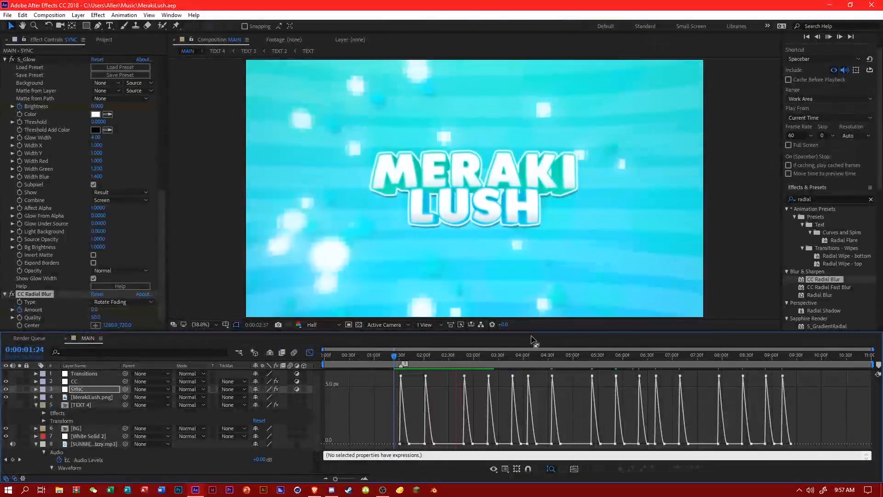
pyautogui.click(424, 354)
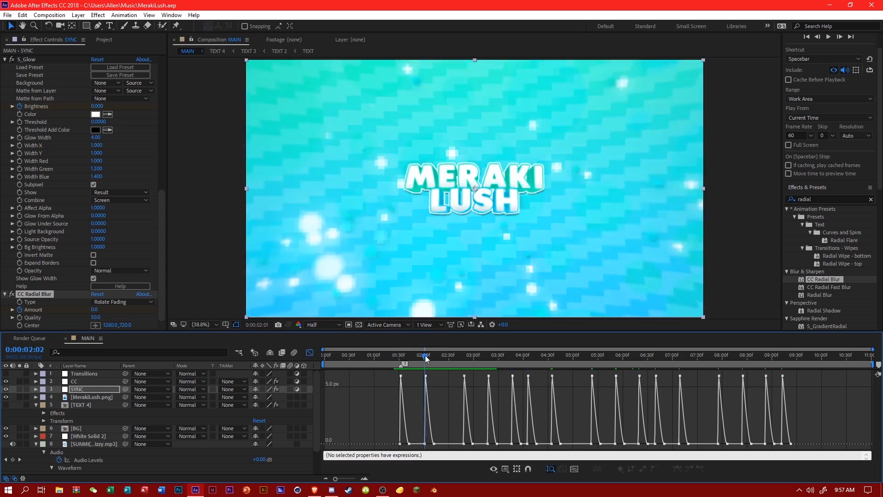
pyautogui.moveTo(426, 357); pyautogui.dragTo(441, 371)
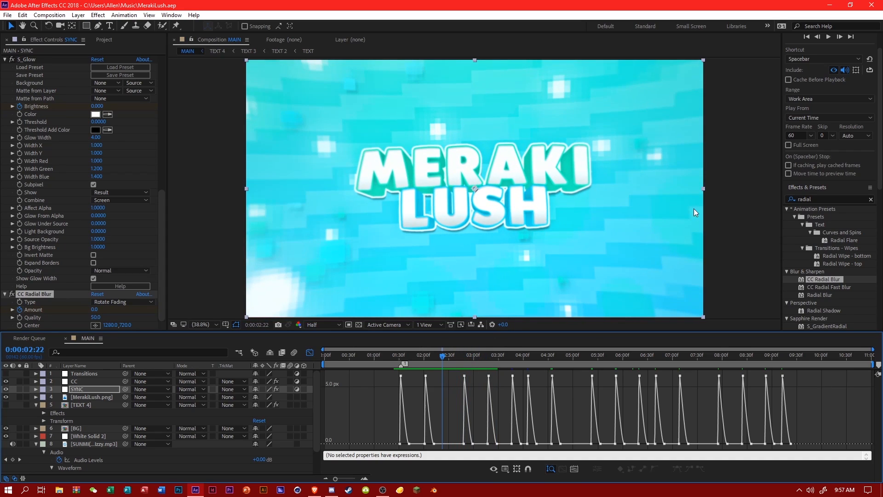
# Collapse TEXT 4, close the Graph Editor, hide the CC, SYNC, BG and White Solid 2 layers, and save the project.
pyautogui.click(37, 404)
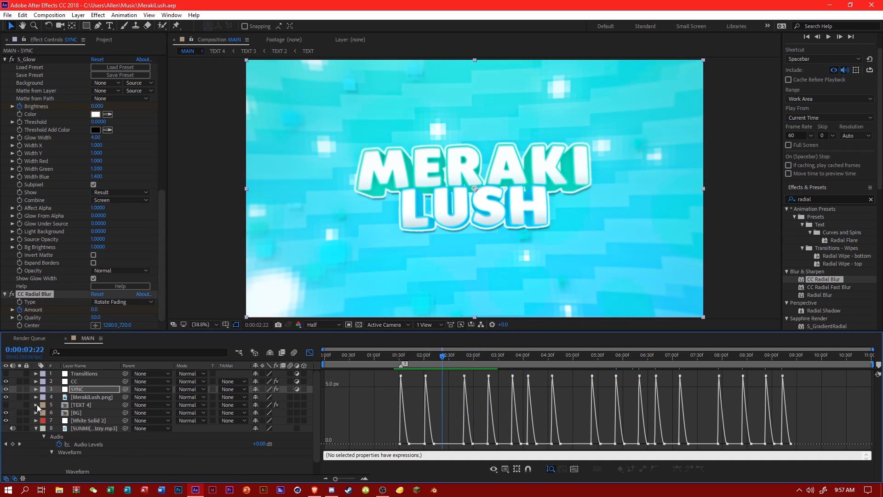
pyautogui.click(310, 353)
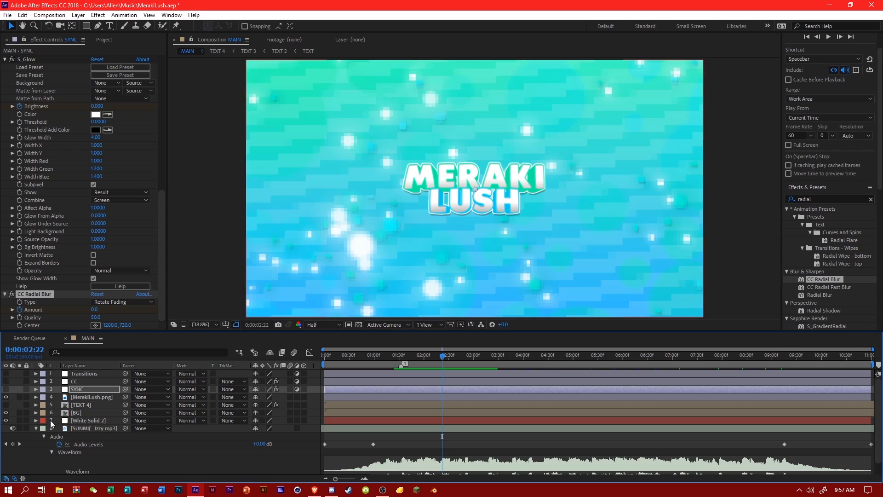
pyautogui.click(5, 413)
pyautogui.click(136, 442)
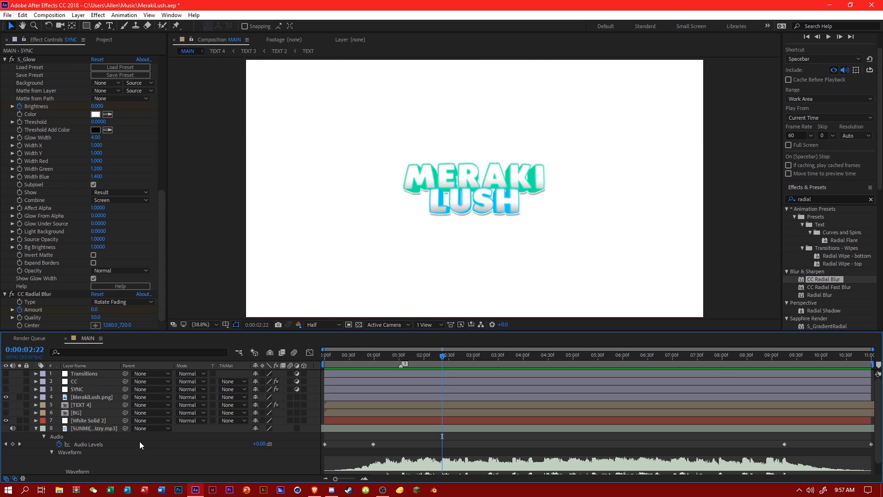
pyautogui.hotkey('ctrl', 's')
pyautogui.click(6, 420)
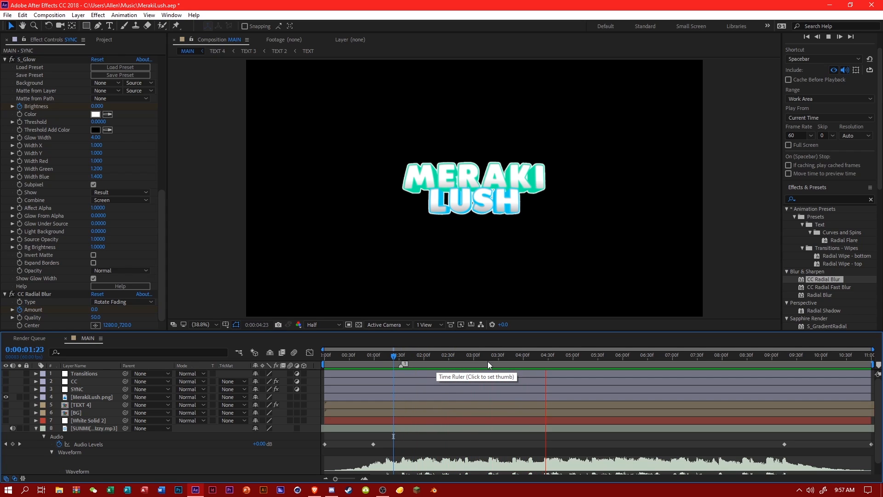
# Park the playhead at 0:00:05:23 and apply the Distort Transform effect to the Transitions layer.
pyautogui.click(592, 360)
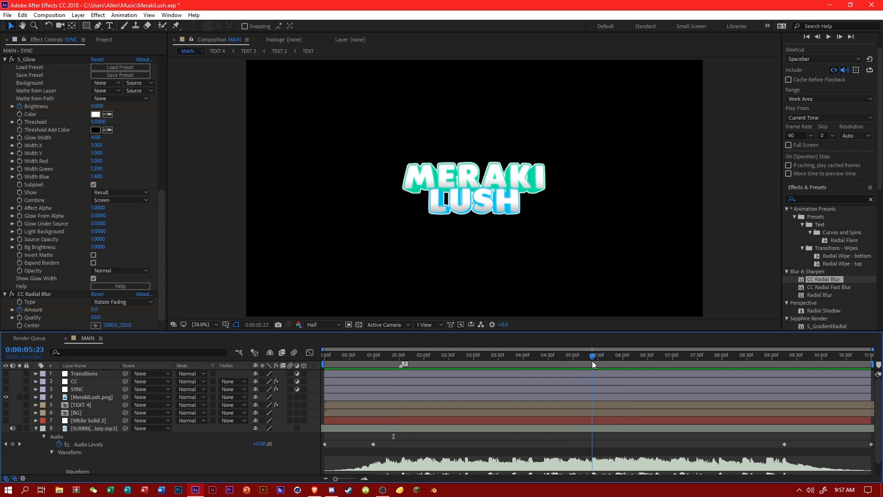
pyautogui.rightClick(290, 449)
pyautogui.moveTo(343, 349)
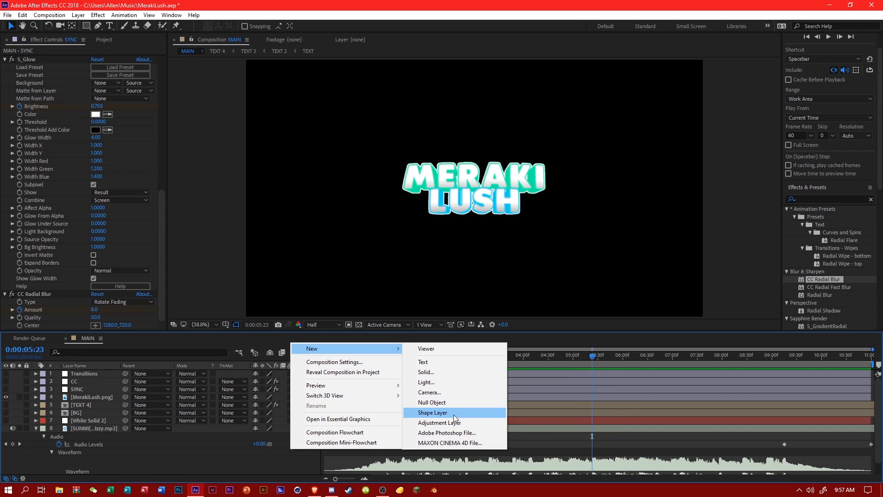
pyautogui.click(89, 376)
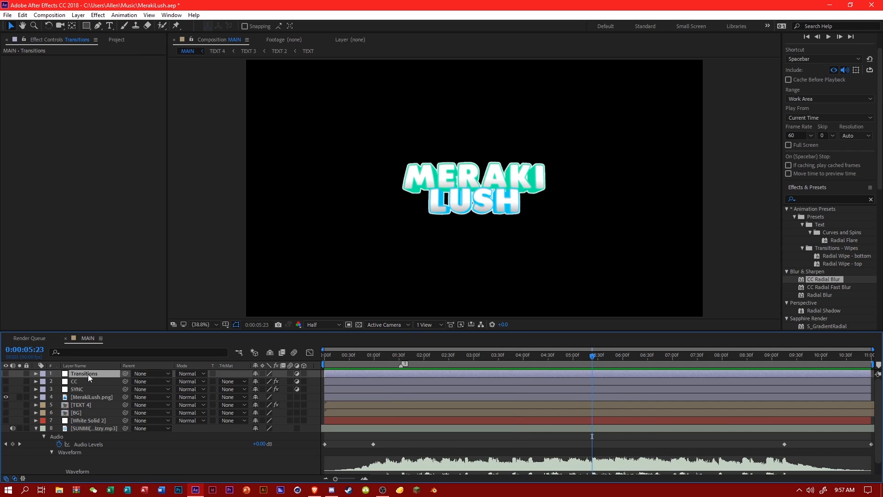
pyautogui.click(824, 200)
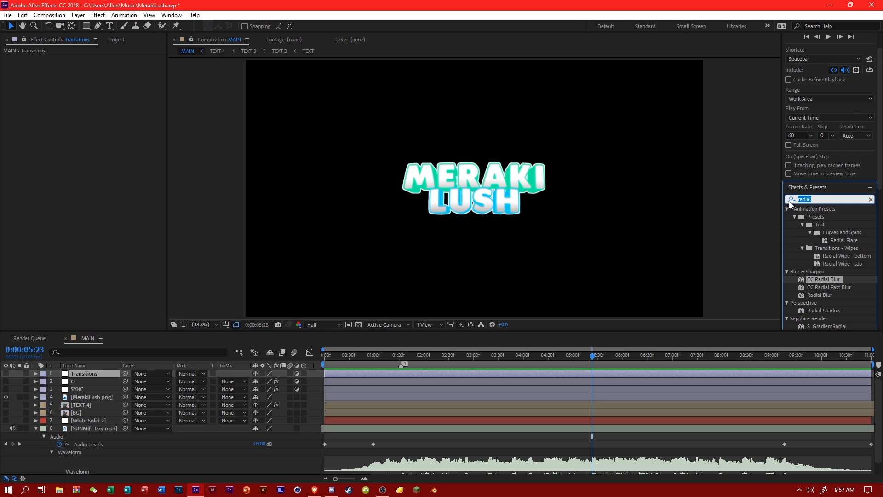
pyautogui.write('transition')
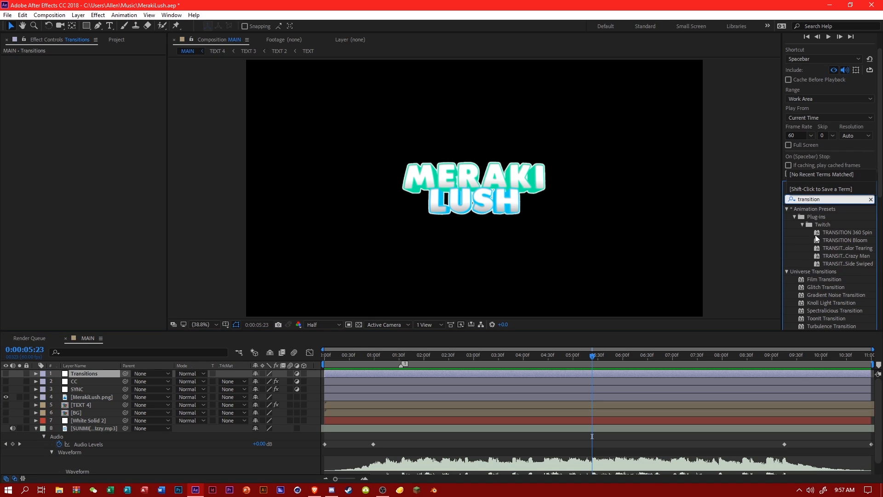
pyautogui.scroll(-3, 817, 236)
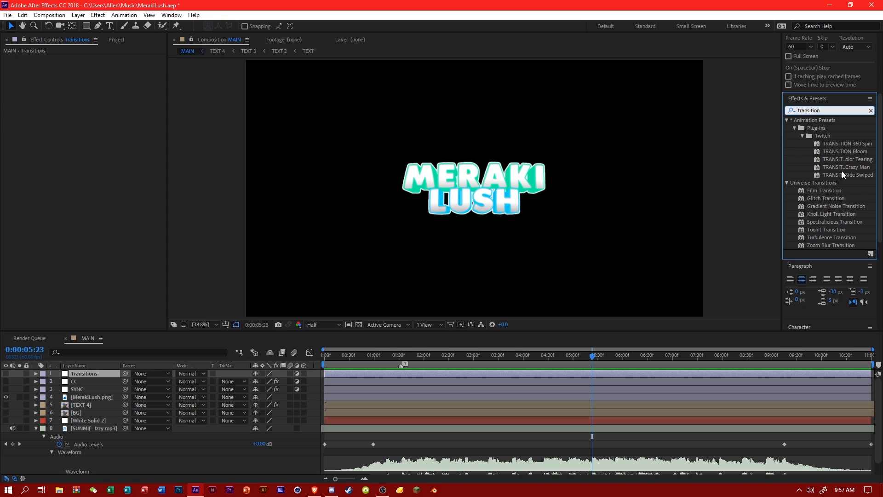
pyautogui.write('transform')
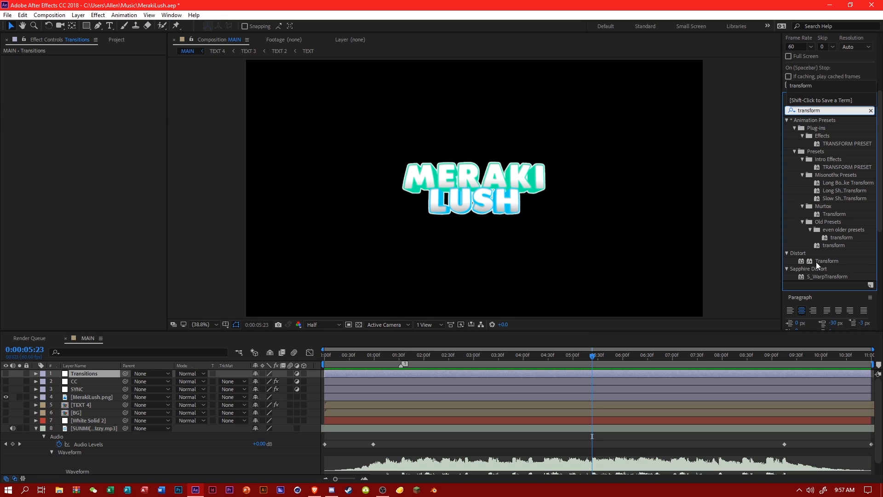
pyautogui.moveTo(816, 261); pyautogui.dragTo(410, 373)
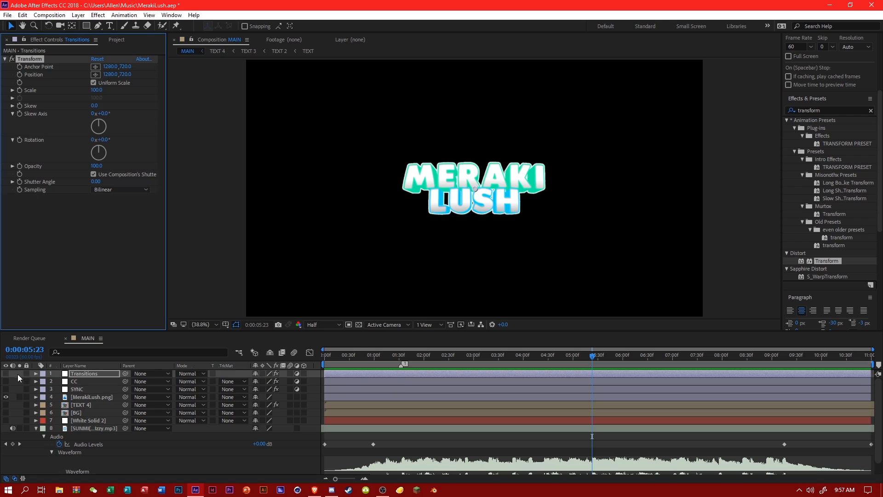
# Make the Transitions layer visible and expand its Transform effect properties in the timeline.
pyautogui.click(5, 373)
pyautogui.click(36, 374)
pyautogui.click(43, 383)
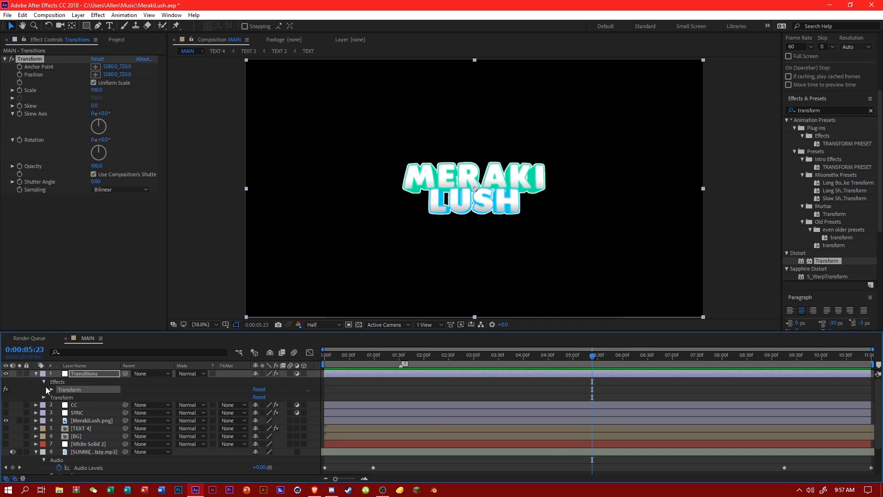
pyautogui.click(52, 391)
# Add a Scale keyframe of 100 for the Transitions layer's Transform effect at 0:00:04:00.
pyautogui.moveTo(325, 353); pyautogui.dragTo(484, 360)
pyautogui.scroll(-5, 473, 377)
pyautogui.scroll(5, 473, 377)
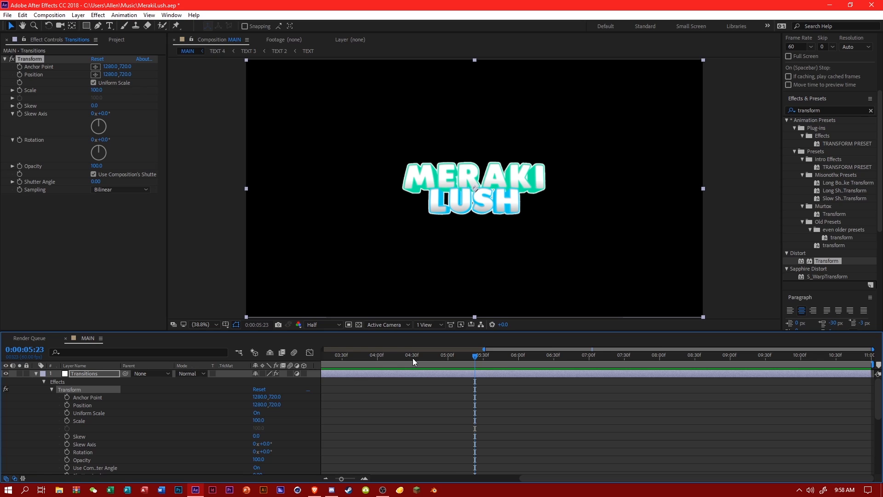
pyautogui.click(377, 360)
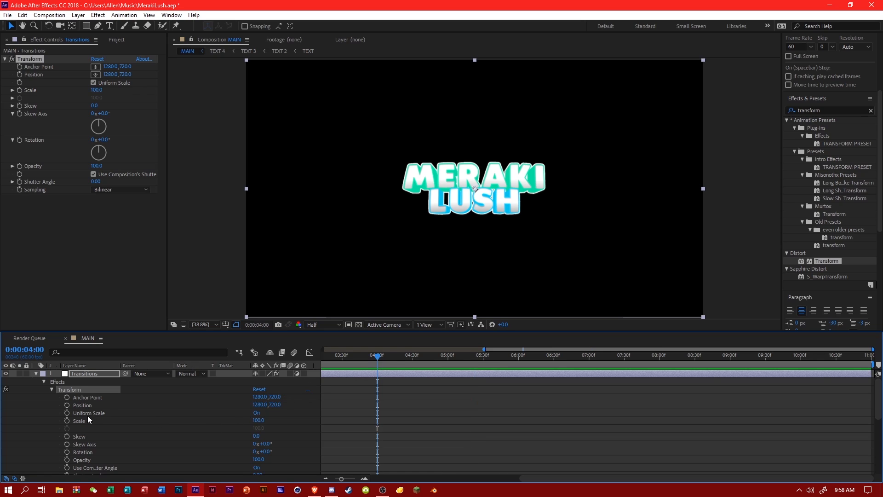
pyautogui.click(67, 420)
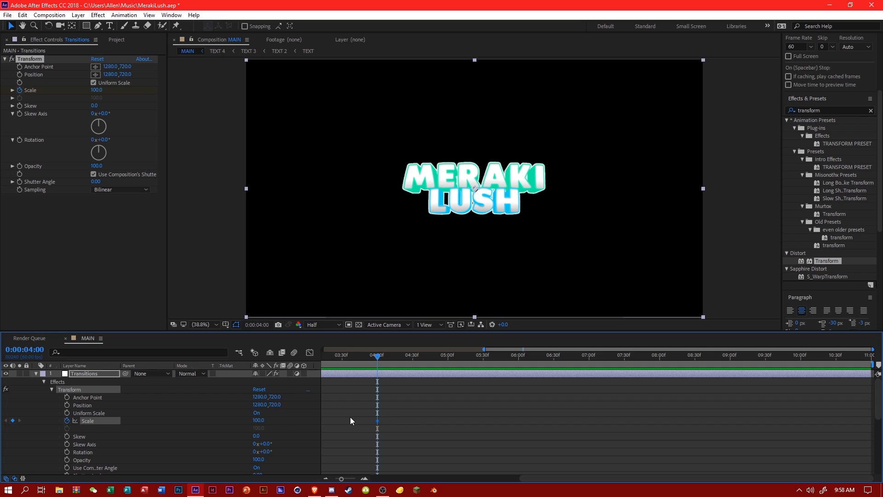
# Play the music to find the transition beat and add a Transform Scale keyframe of 425 at 0:00:05:22.
pyautogui.scroll(-6, 430, 420)
pyautogui.moveTo(391, 369)
pyautogui.mouseDown()
pyautogui.moveTo(380, 368)
pyautogui.moveTo(403, 368)
pyautogui.moveTo(384, 368)
pyautogui.mouseUp()
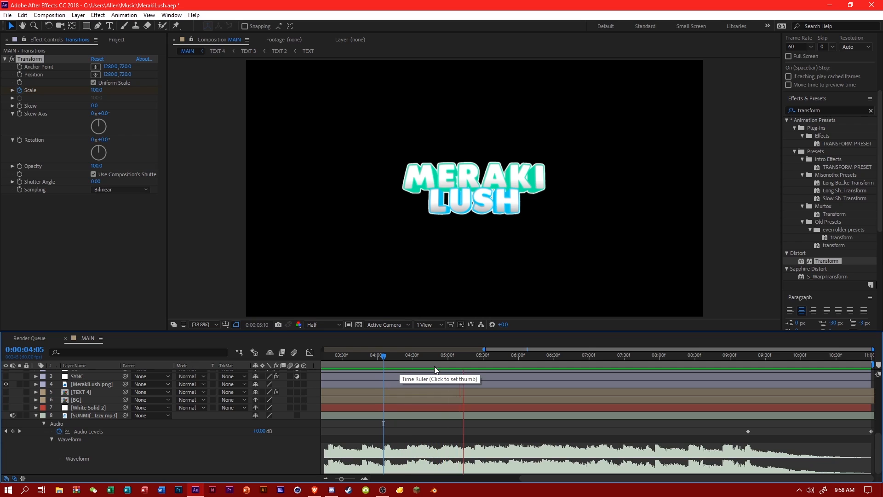
pyautogui.click(473, 368)
pyautogui.press('e')
pyautogui.click(378, 429)
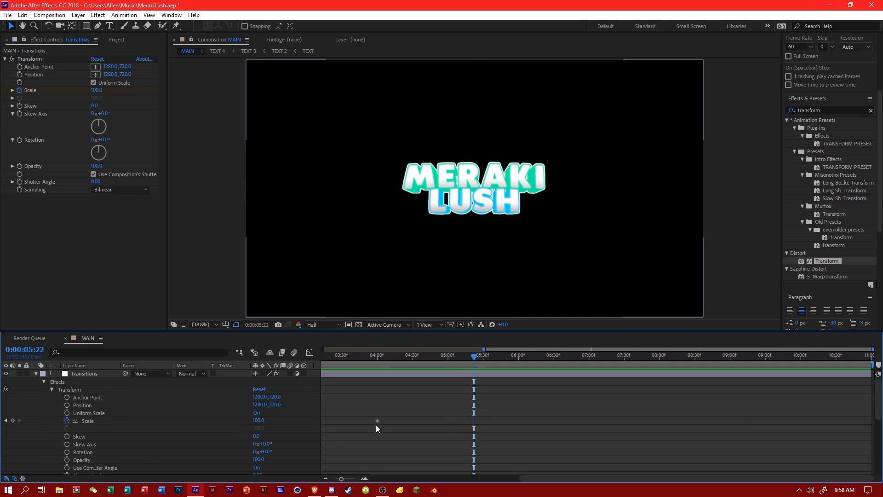
pyautogui.write('425')
pyautogui.press('Return')
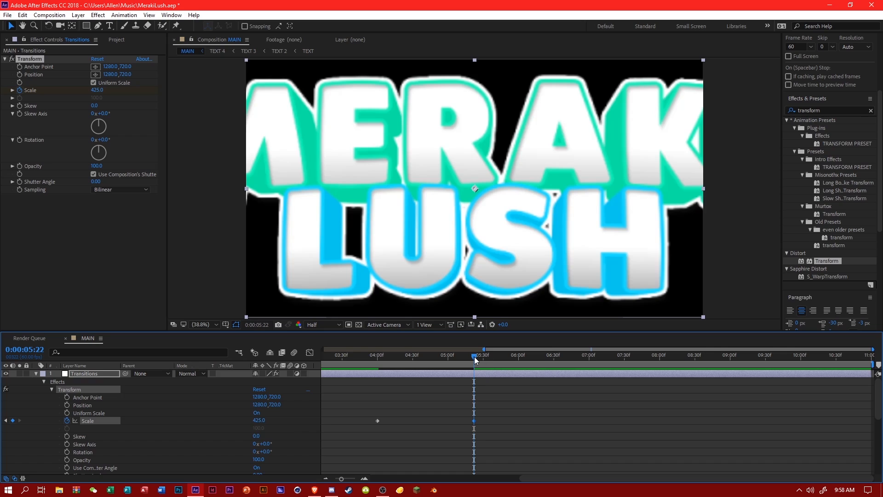
# Add Transform Scale keyframes of 25 at 0:00:05:23 and 100 at 0:00:07:01.
pyautogui.click(474, 357)
pyautogui.click(280, 425)
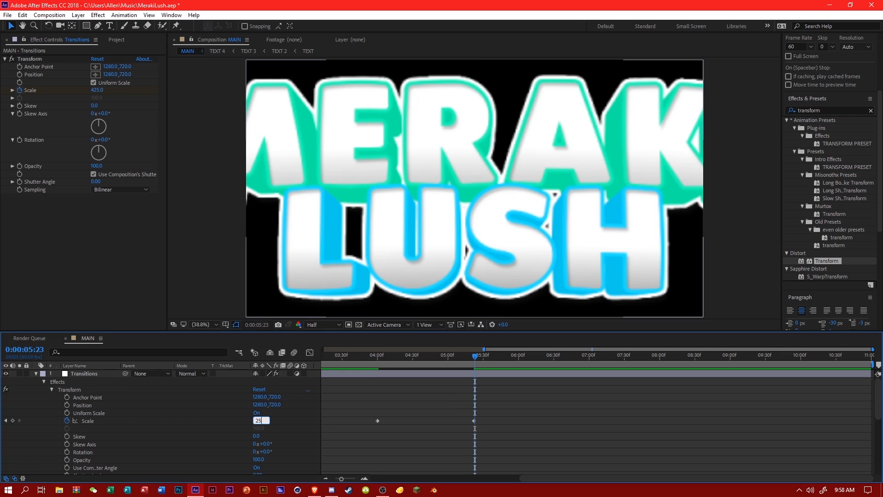
pyautogui.press('Return')
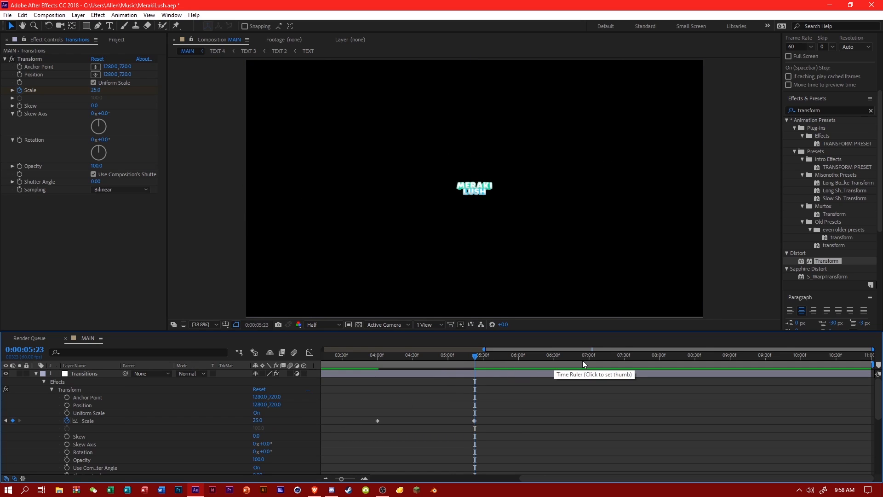
pyautogui.click(590, 360)
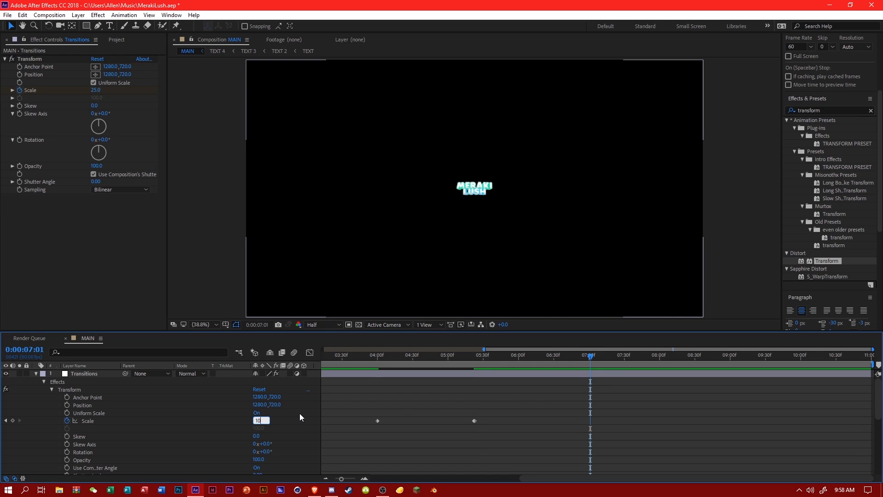
pyautogui.press('Return')
# Show all Transform Scale keyframes in the Graph Editor and apply Easy Ease to them.
pyautogui.click(310, 357)
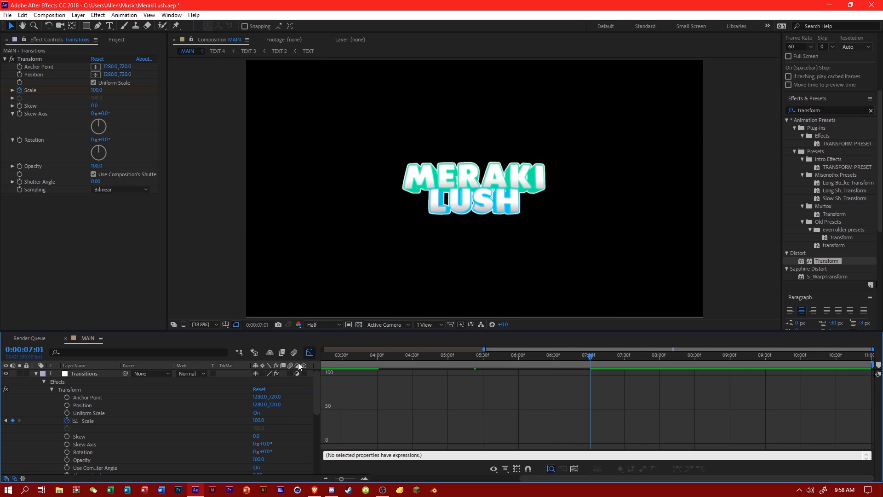
pyautogui.click(87, 421)
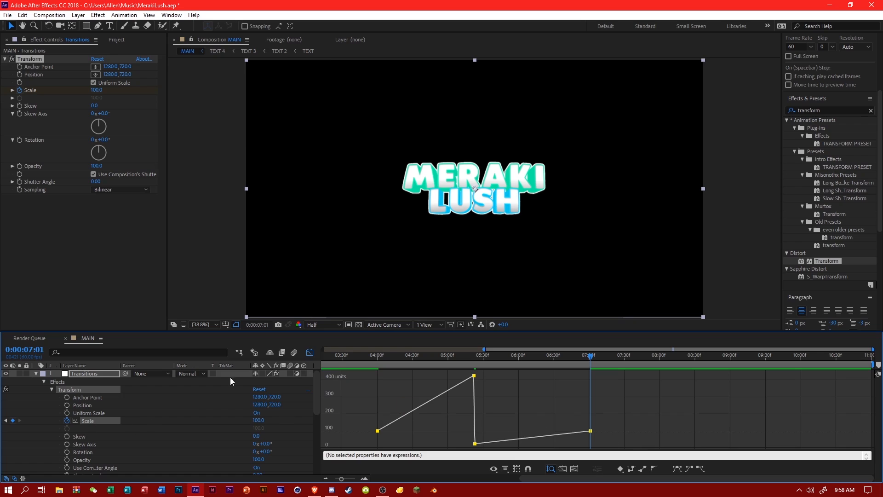
pyautogui.click(308, 354)
pyautogui.click(309, 354)
pyautogui.click(676, 468)
pyautogui.click(632, 417)
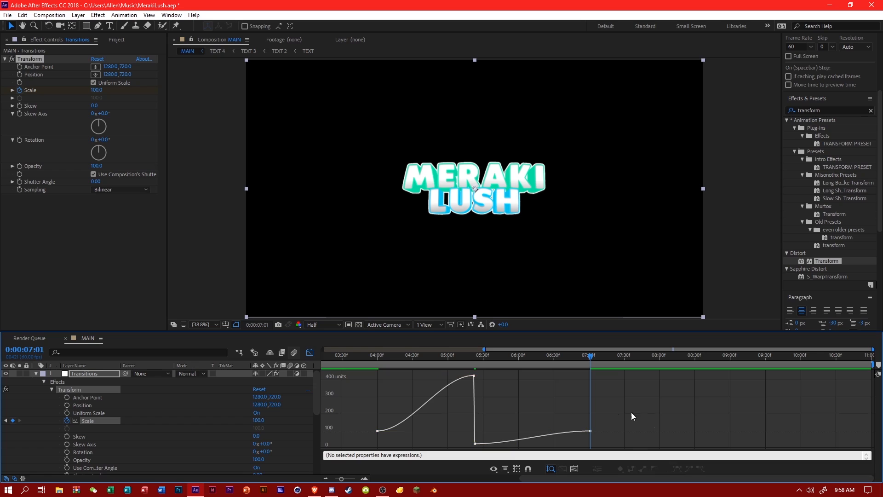
# Reshape the Scale curve's handles so it rises steeply just before 0:00:05:22 and levels off gradually after 0:00:05:23.
pyautogui.click(474, 376)
pyautogui.moveTo(442, 376); pyautogui.dragTo(536, 428)
pyautogui.moveTo(410, 431); pyautogui.dragTo(476, 433)
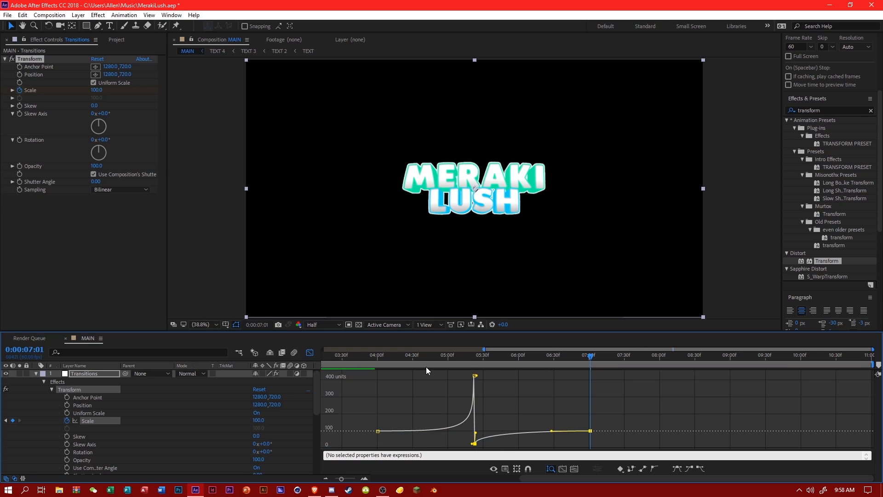
# Preview the zoom transition from 0:00:03:18 and scrub through it to 0:00:06:11.
pyautogui.moveTo(384, 357); pyautogui.dragTo(327, 355)
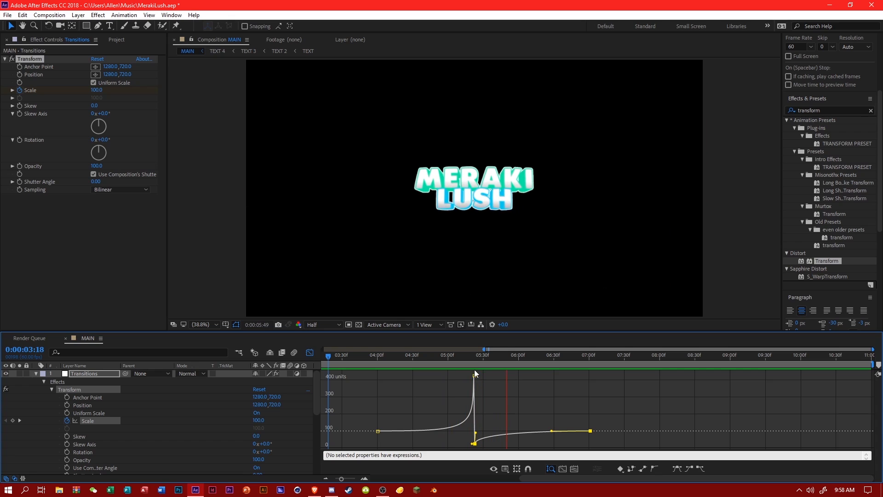
pyautogui.moveTo(448, 360); pyautogui.dragTo(531, 371)
pyautogui.click(679, 391)
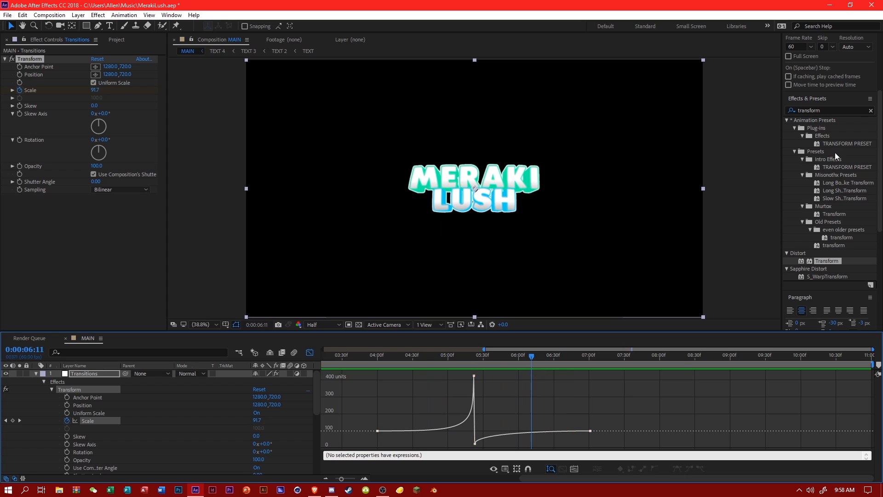
# Apply the Motion Tile effect to the Transitions layer and move it above the Transform effect.
pyautogui.click(836, 109)
pyautogui.write('motion tile')
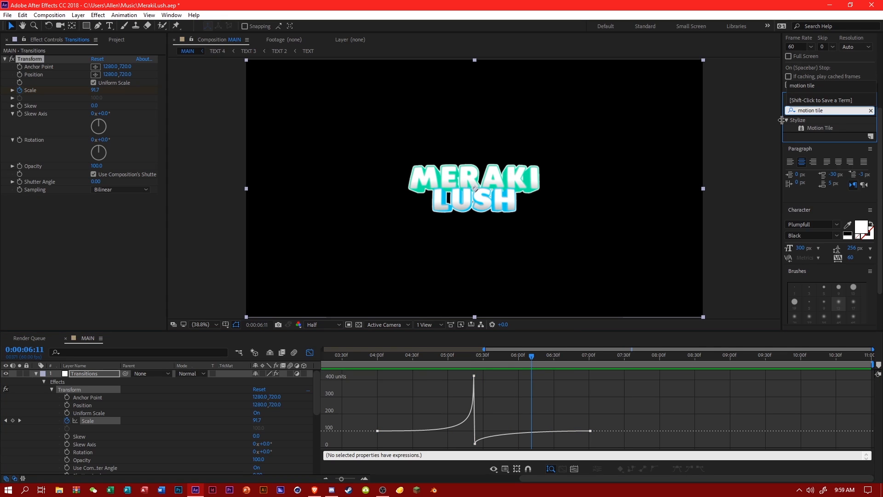
pyautogui.moveTo(820, 128); pyautogui.dragTo(90, 374)
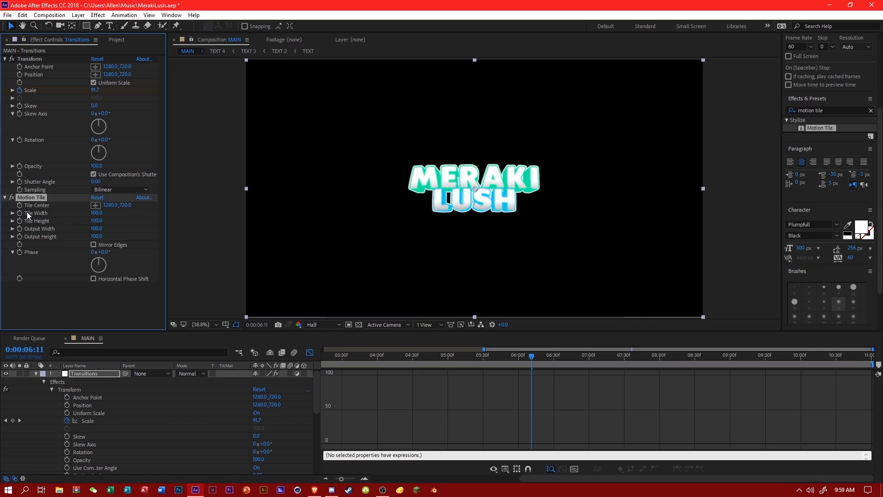
pyautogui.moveTo(31, 197); pyautogui.dragTo(51, 57)
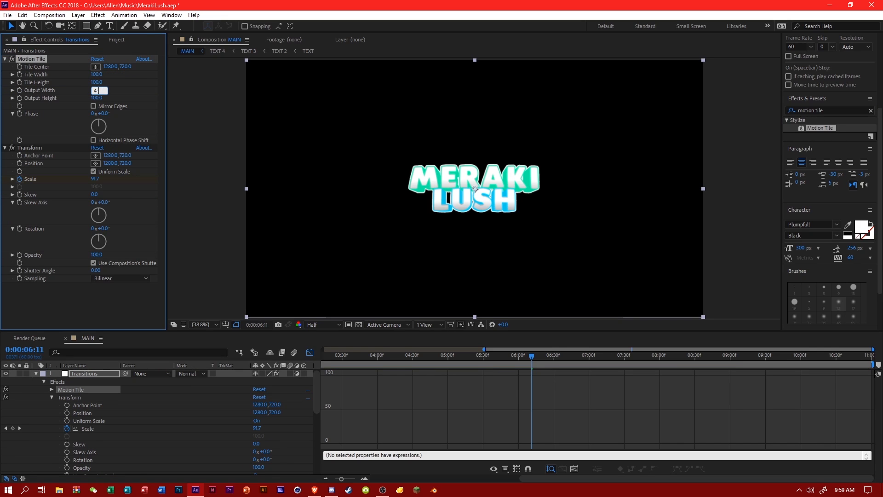
# Set Motion Tile's output width and output height to 400, turn on Mirror Edges, and save the project.
pyautogui.write('400')
pyautogui.press('Return')
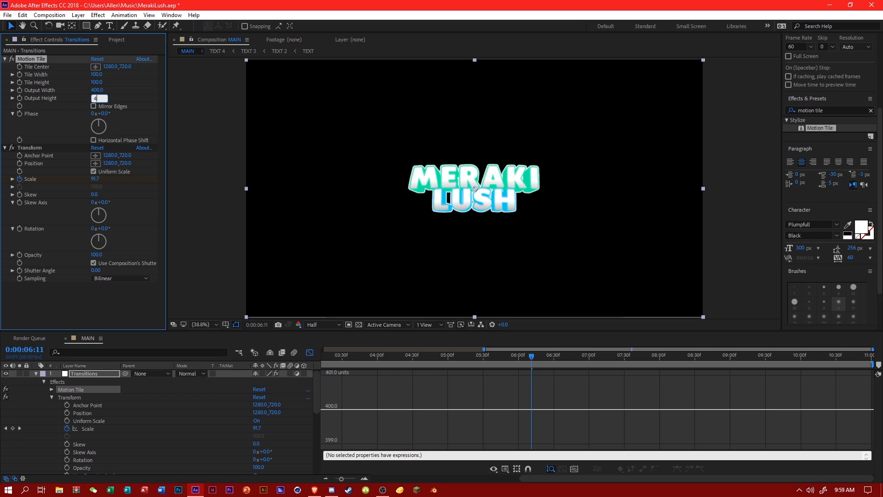
pyautogui.click(96, 107)
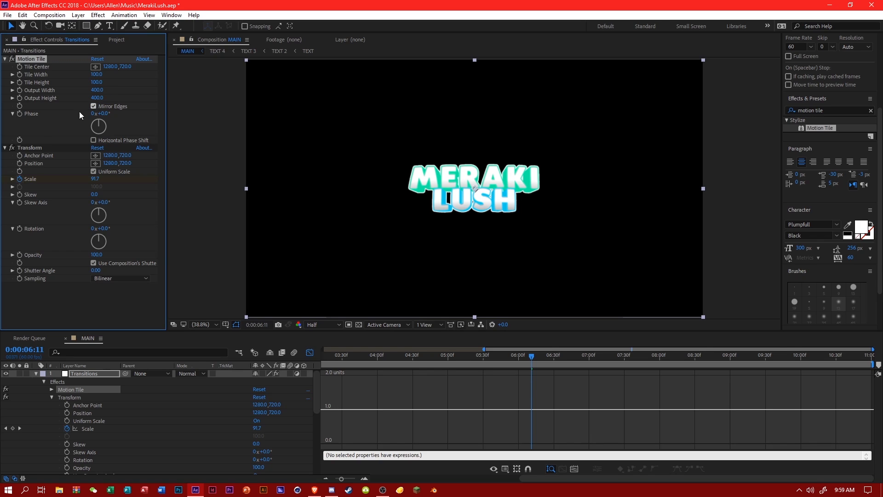
pyautogui.hotkey('ctrl', 's')
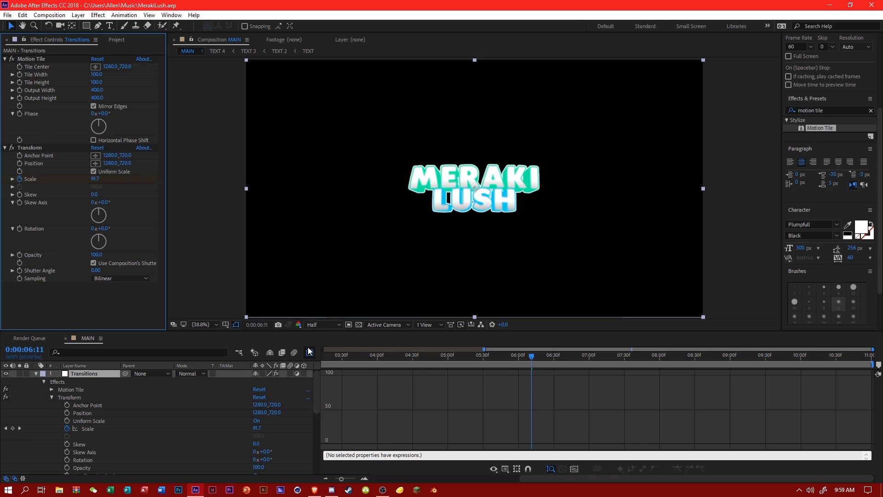
# Leave the Graph Editor and check the zoom transition between 0:00:05:31 and 0:00:06:27.
pyautogui.click(310, 352)
pyautogui.moveTo(476, 359); pyautogui.dragTo(458, 363)
pyautogui.scroll(-5, 33, 419)
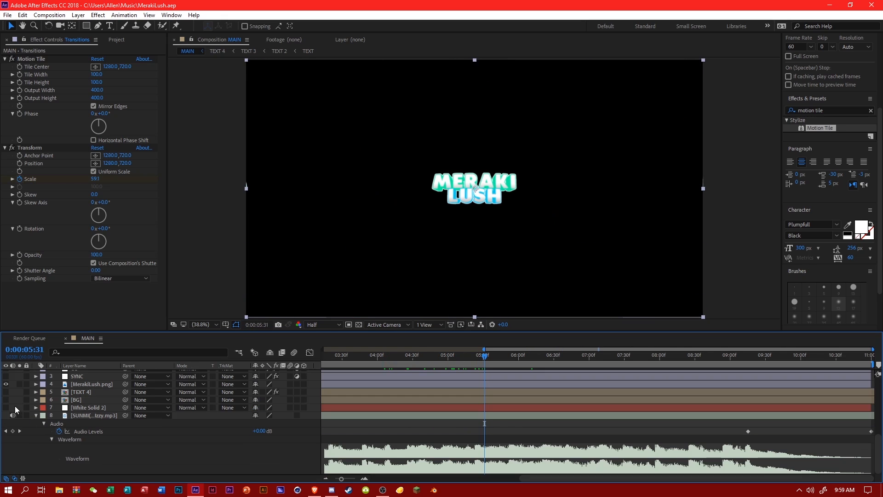
pyautogui.scroll(5, 451, 384)
pyautogui.moveTo(451, 358); pyautogui.dragTo(537, 366)
pyautogui.press('space')
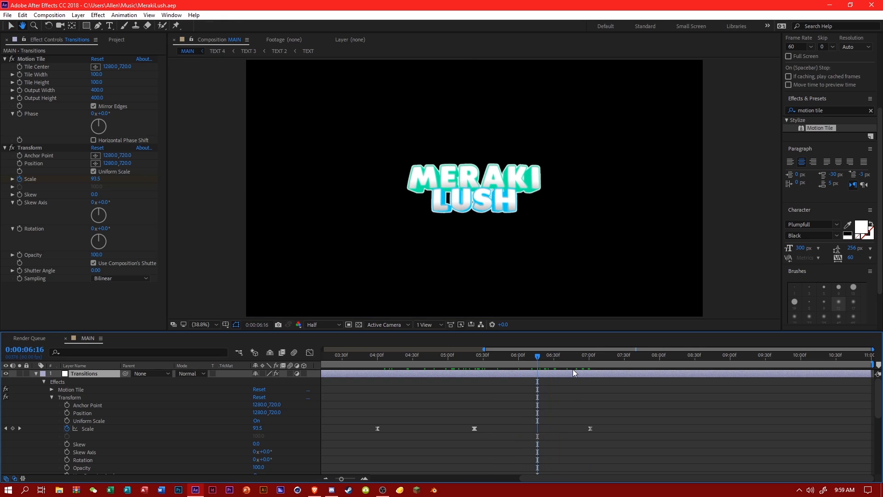
pyautogui.click(550, 366)
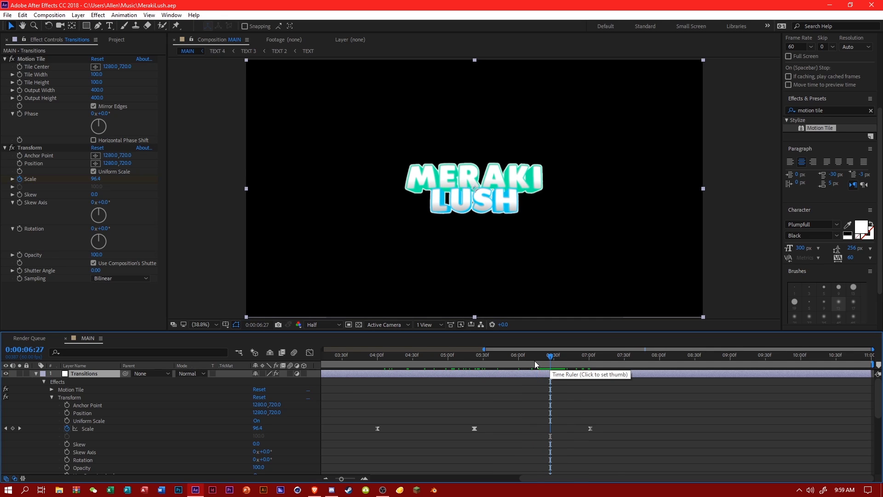
# Lower the composition's preview resolution to Third, save the project, and preview the zoom transition from 0:00:03:29.
pyautogui.click(323, 324)
pyautogui.click(334, 369)
pyautogui.hotkey('ctrl', 's')
pyautogui.click(340, 366)
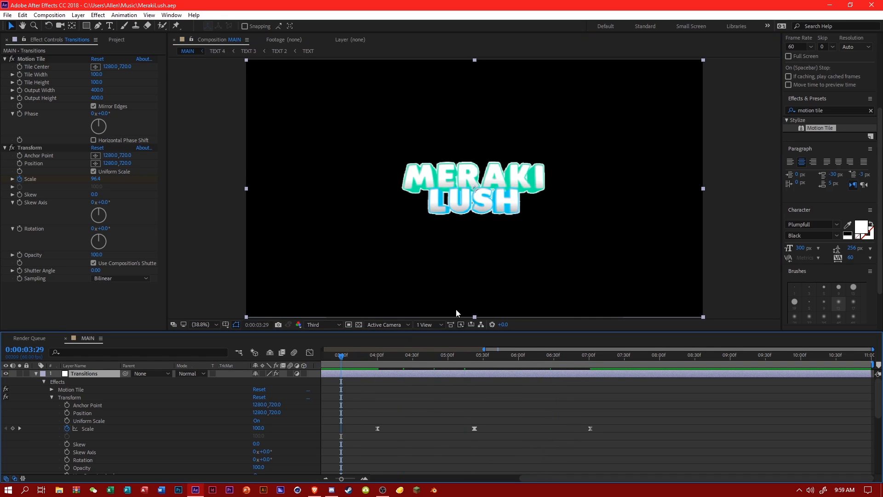
pyautogui.scroll(5, 840, 165)
pyautogui.press('space')
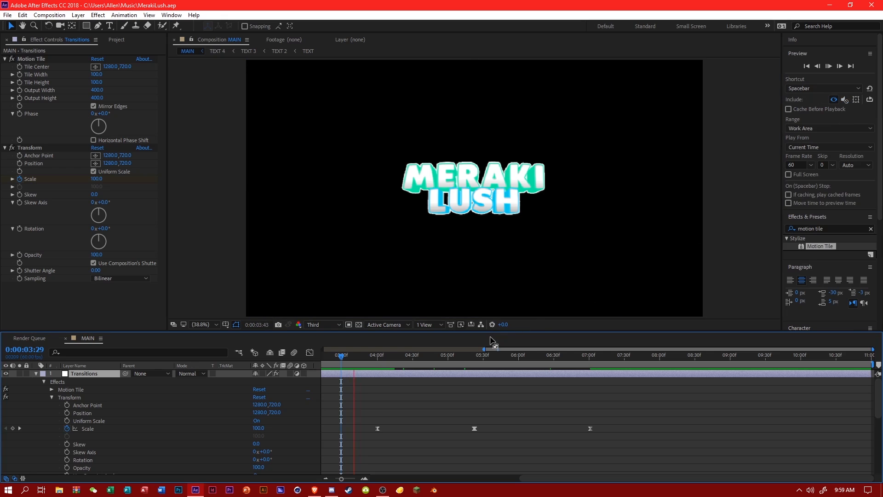
pyautogui.click(473, 355)
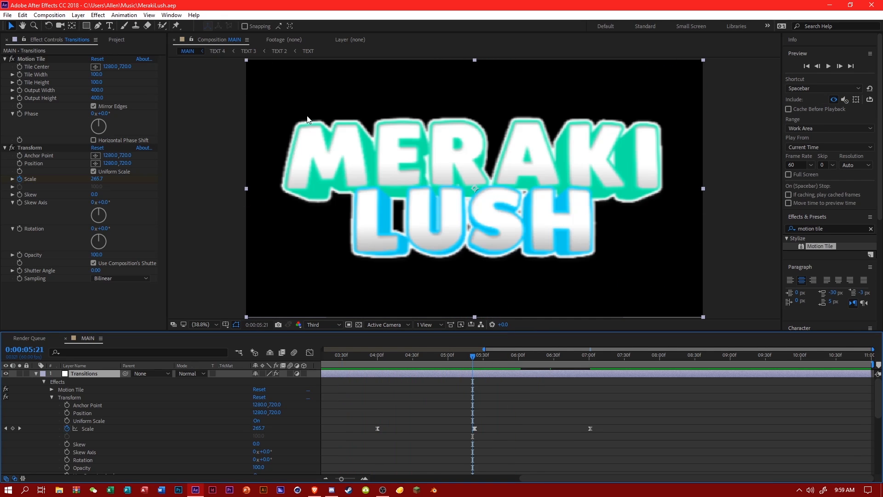
# Purge all memory and the disk cache, confirming the deletion of the cached files.
pyautogui.click(22, 15)
pyautogui.moveTo(13, 22)
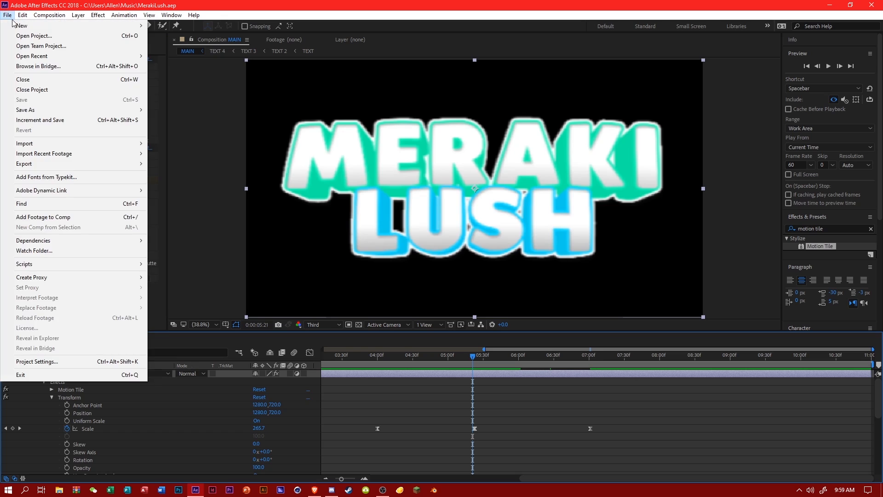
pyautogui.moveTo(89, 206)
pyautogui.click(226, 211)
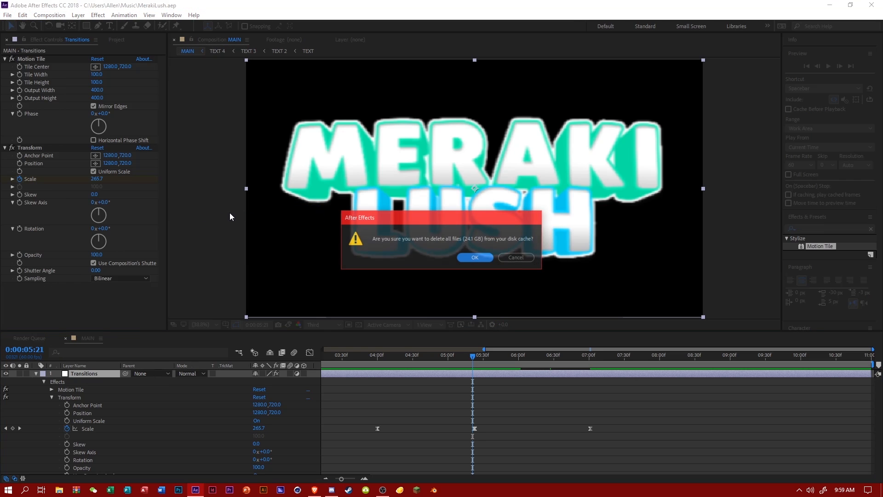
pyautogui.click(475, 258)
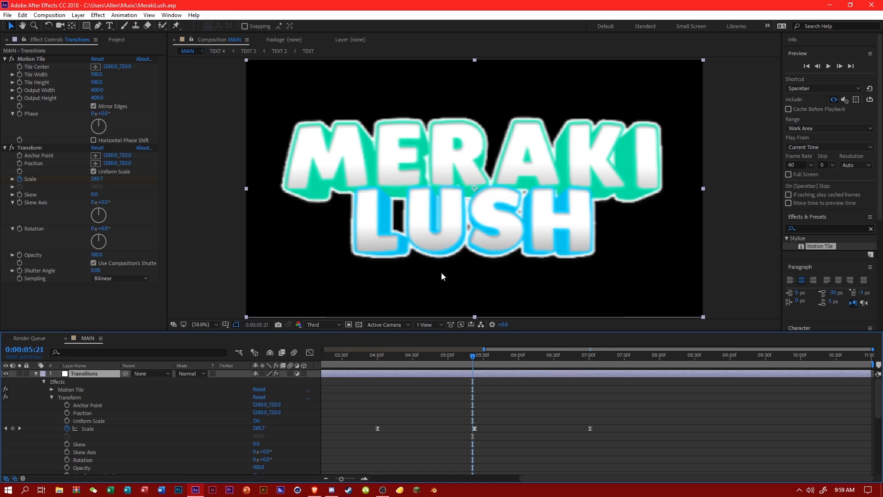
# Show the full timeline range, preview the animation from 0:00:01:14, and inspect the audio waveform near 0:00:06:10.
pyautogui.moveTo(484, 350); pyautogui.dragTo(385, 359)
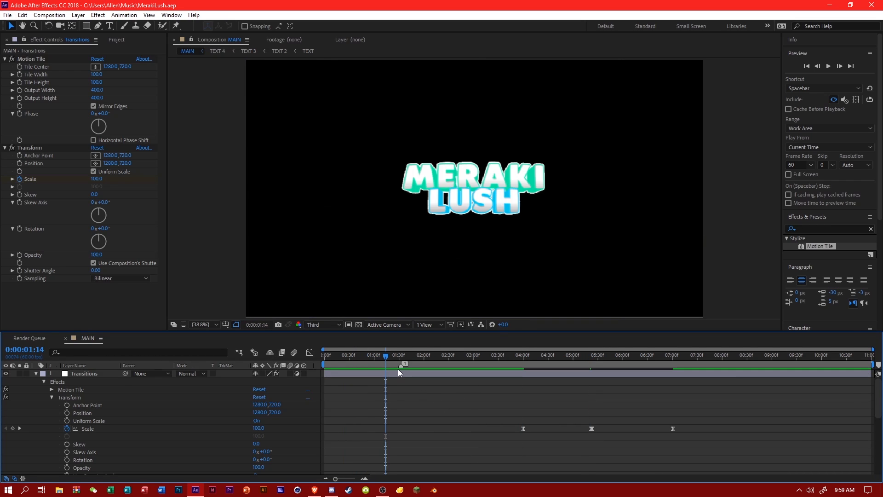
pyautogui.press('space')
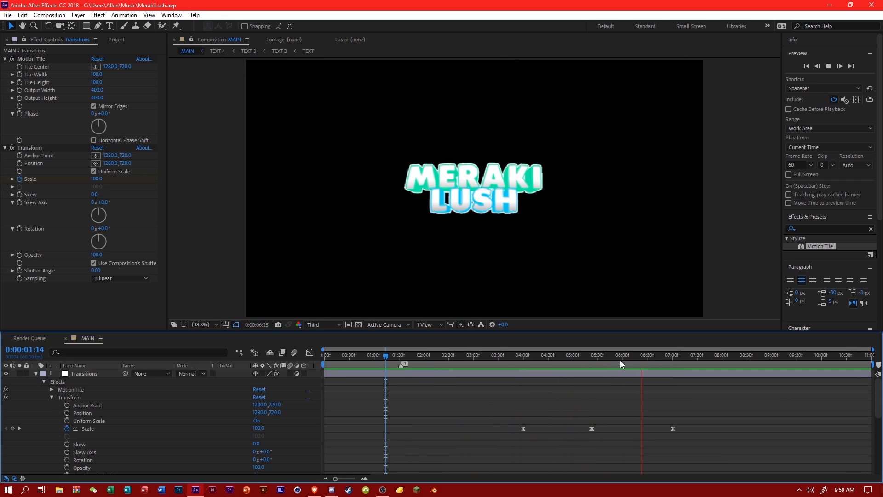
pyautogui.click(631, 356)
pyautogui.scroll(-5, 678, 406)
pyautogui.click(669, 423)
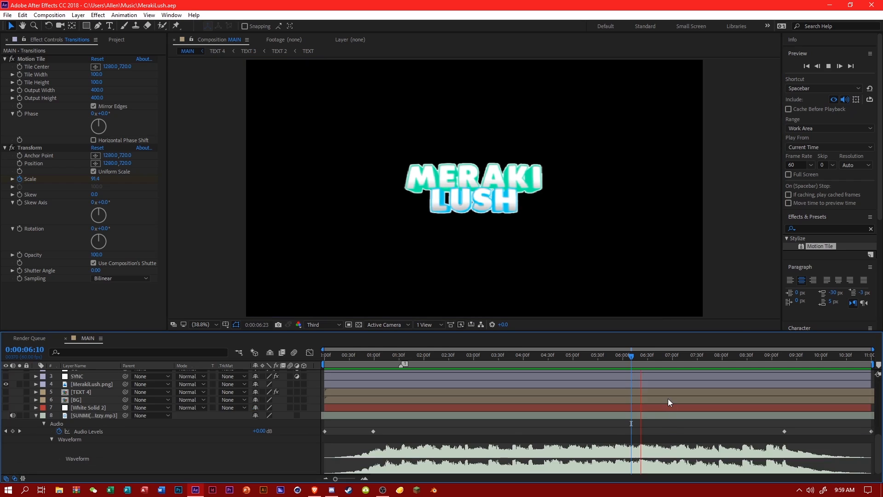
# Replay the soundtrack from several points between 0:00:04:20 and 0:00:05:56 to find the next beat, and place the current time at 0:00:06:19.
pyautogui.click(580, 357)
pyautogui.press('space')
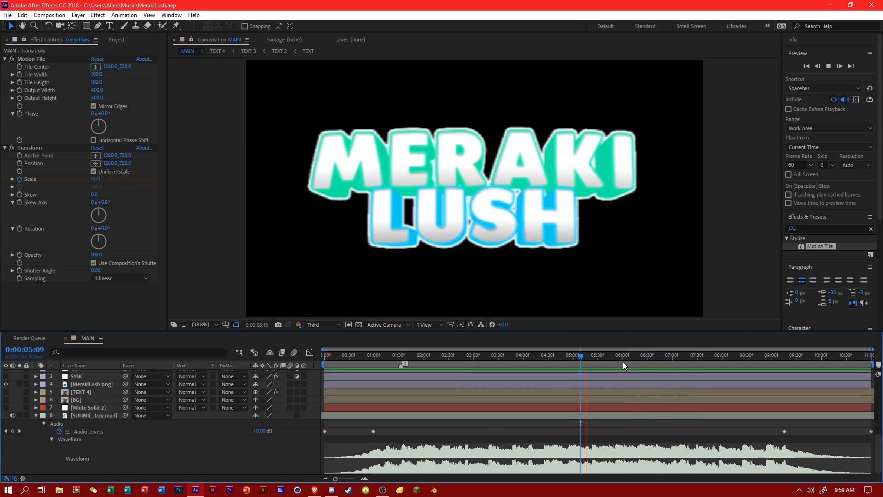
pyautogui.click(540, 357)
pyautogui.press('space')
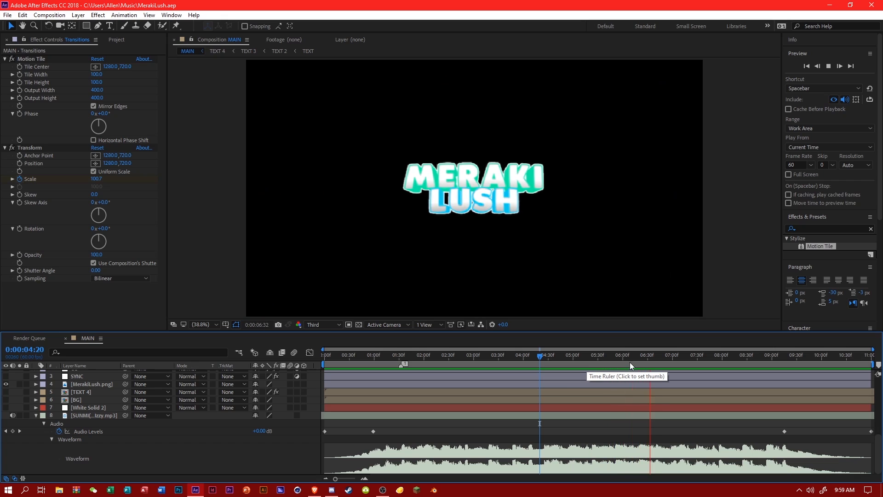
pyautogui.click(608, 358)
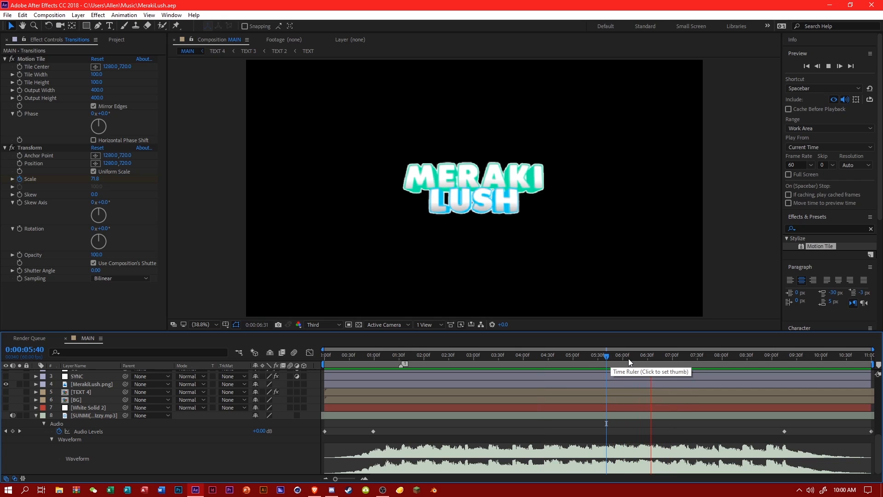
pyautogui.click(619, 358)
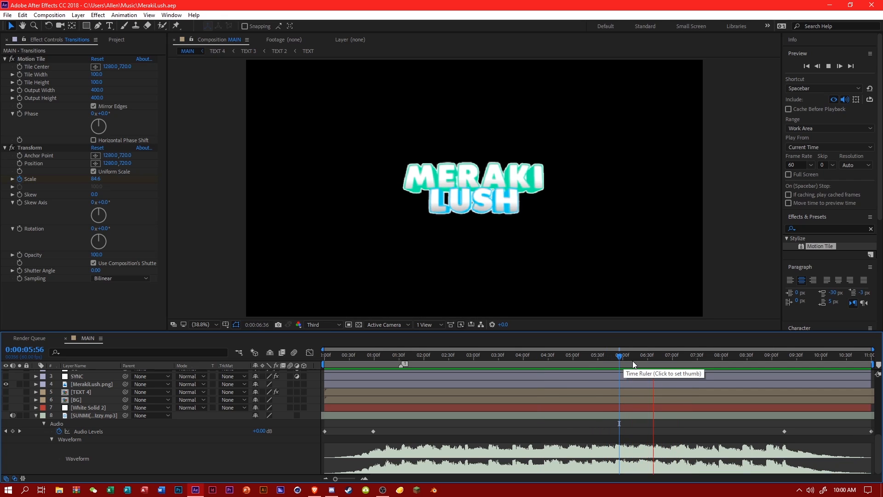
pyautogui.click(638, 361)
pyautogui.scroll(5, 666, 394)
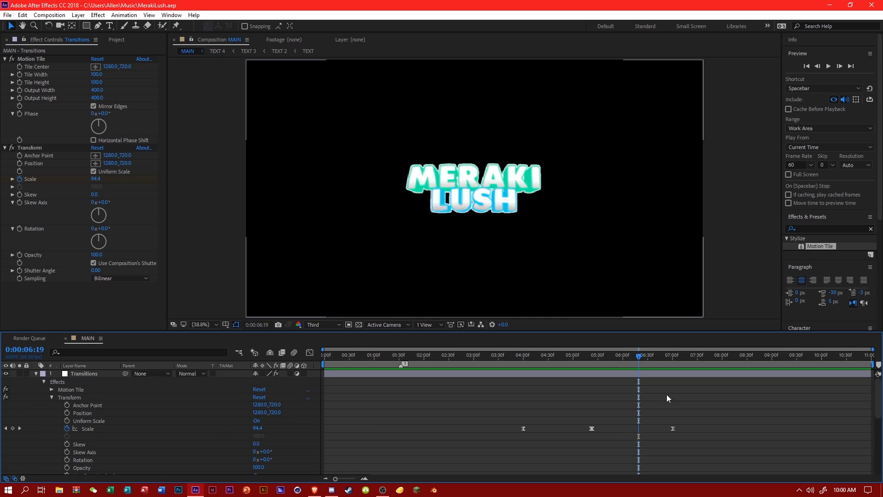
# Find the Transform effect in the Distort category and apply a second instance to the Transitions layer.
pyautogui.moveTo(324, 349); pyautogui.dragTo(469, 349)
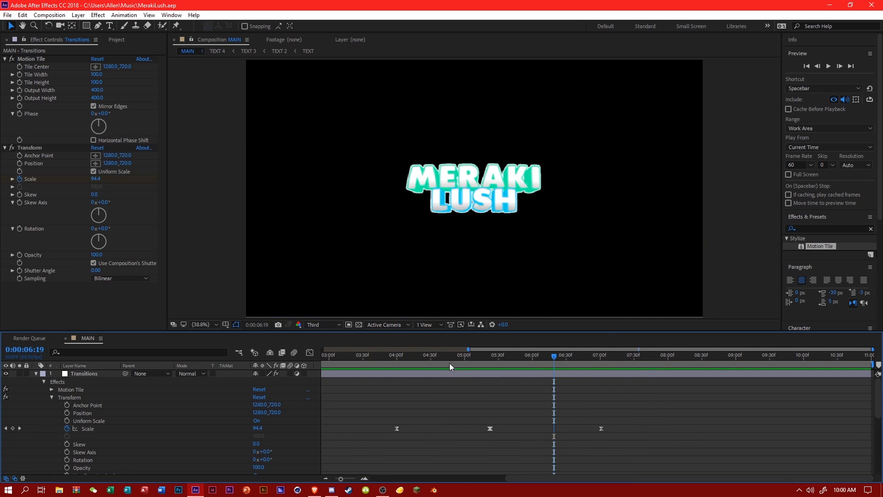
pyautogui.click(817, 224)
pyautogui.moveTo(818, 228); pyautogui.dragTo(803, 230)
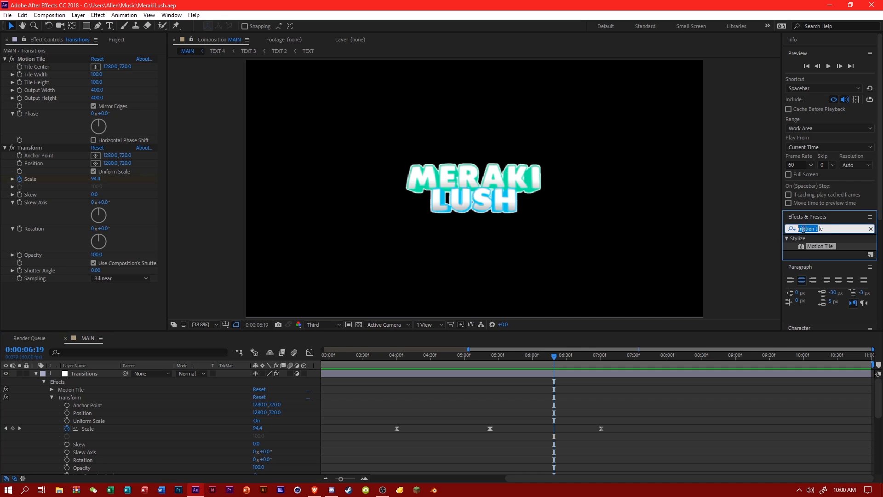
pyautogui.write('transform')
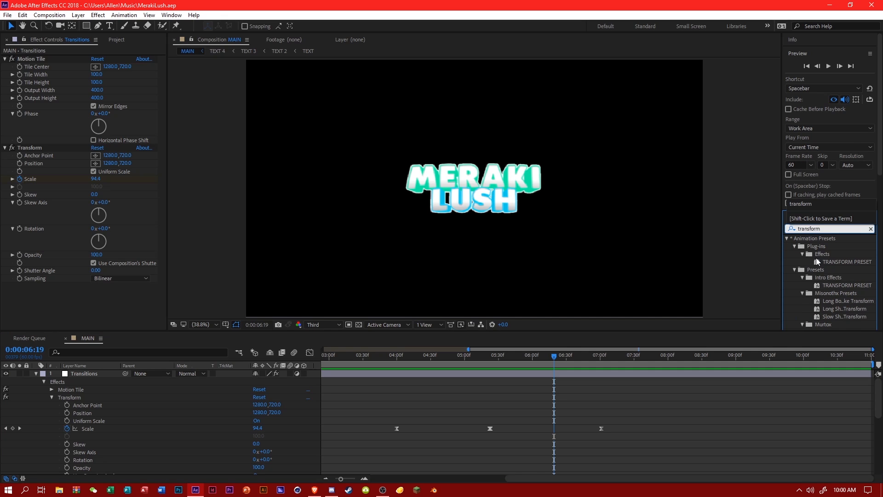
pyautogui.scroll(-3, 817, 261)
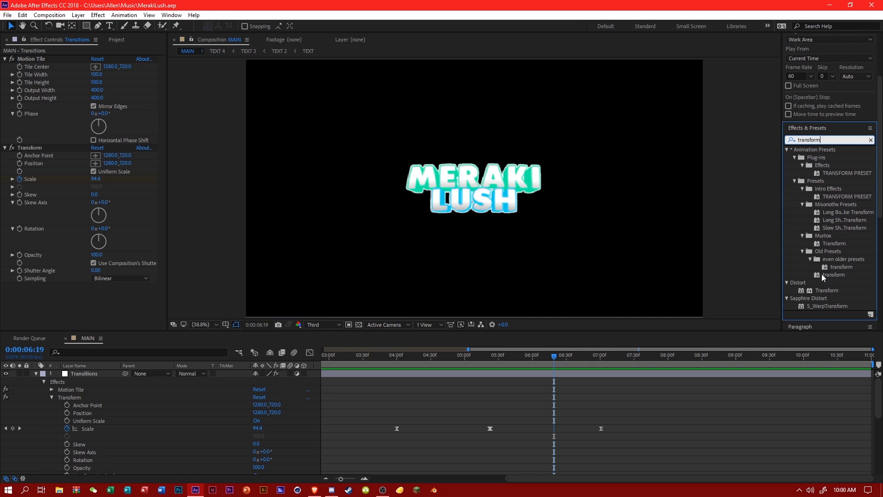
pyautogui.moveTo(827, 290); pyautogui.dragTo(88, 380)
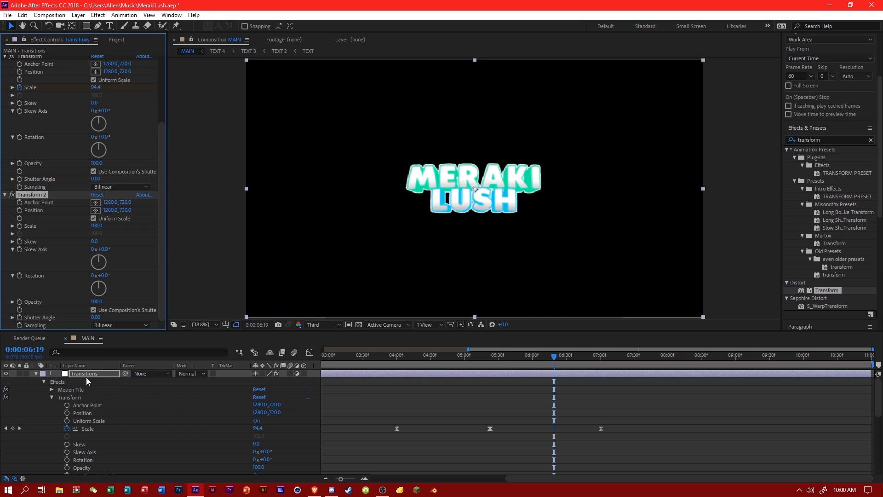
# Start Scale keyframing on Transform 2 at 0:00:06:19 and add another Scale keyframe at 0:00:04:46.
pyautogui.click(54, 399)
pyautogui.click(51, 397)
pyautogui.click(52, 405)
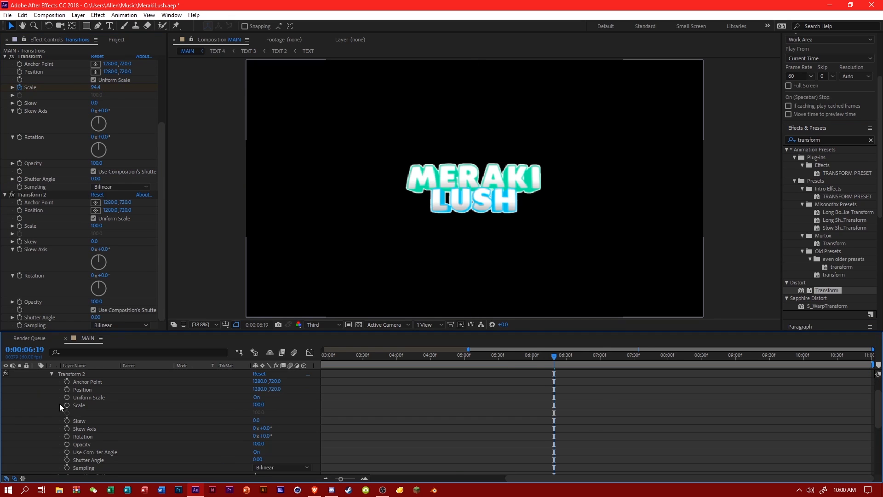
pyautogui.scroll(-4, 599, 427)
pyautogui.scroll(5, 556, 447)
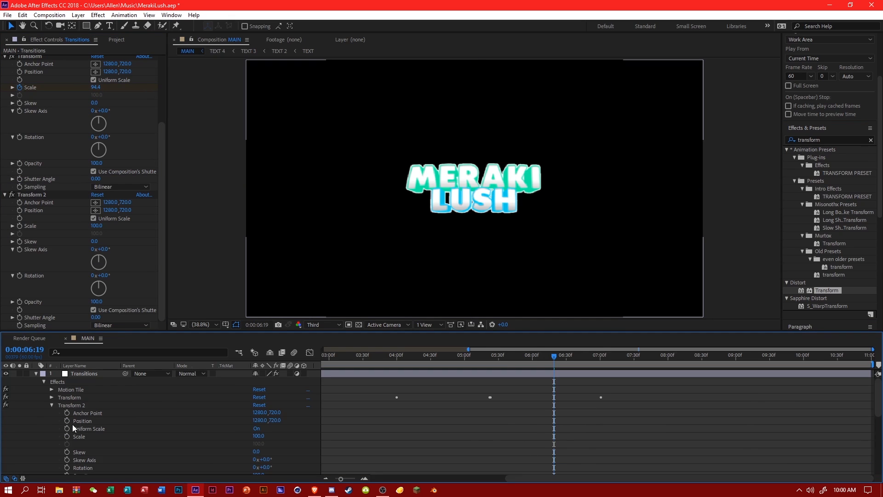
pyautogui.click(67, 436)
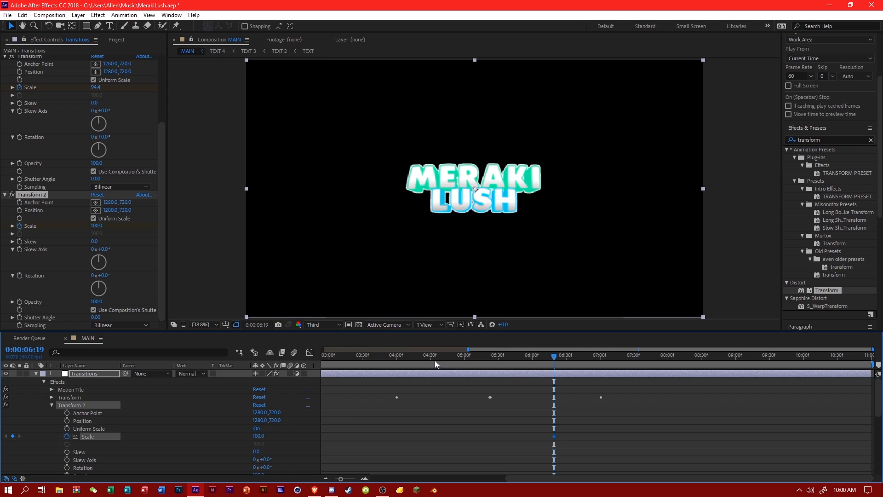
pyautogui.click(448, 359)
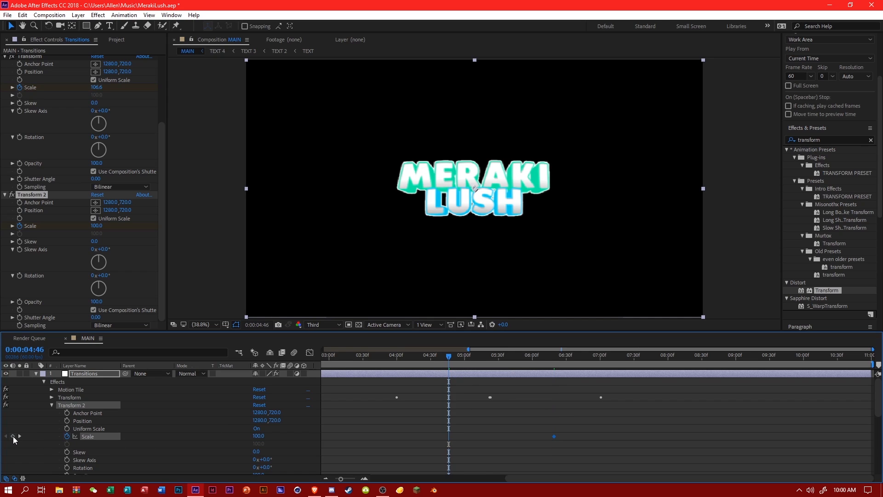
# Set Transform 2's Scale to 25 on the keyframe at 0:00:06:19.
pyautogui.click(553, 360)
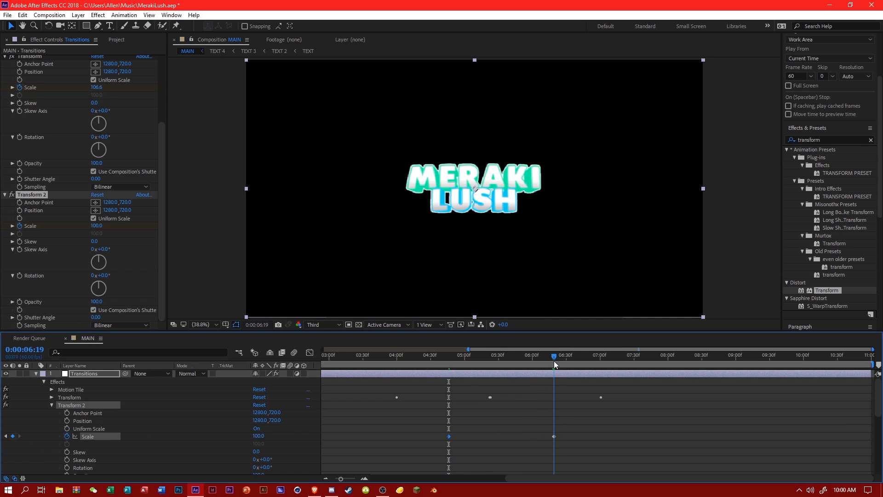
pyautogui.click(255, 436)
pyautogui.write('25')
pyautogui.press('Return')
# Add a Transform 2 Scale keyframe of 425 one frame further on, at 0:00:06:20.
pyautogui.press('pagedown')
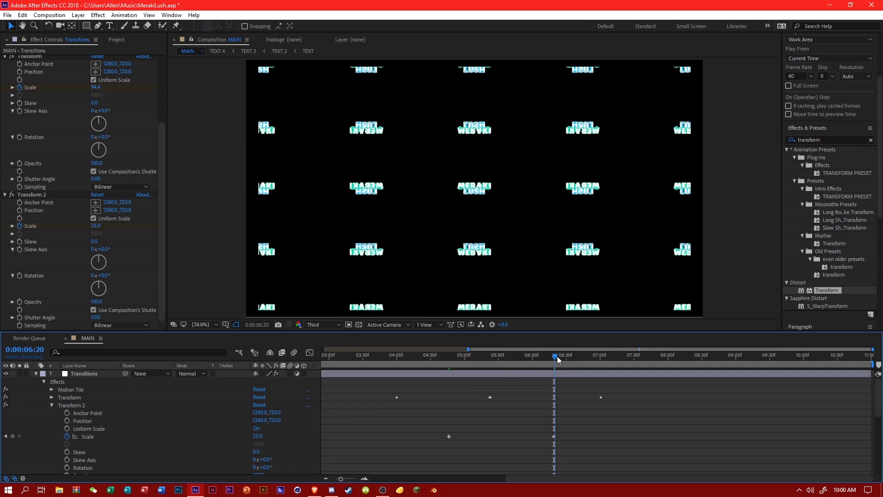
pyautogui.click(257, 435)
pyautogui.write('42')
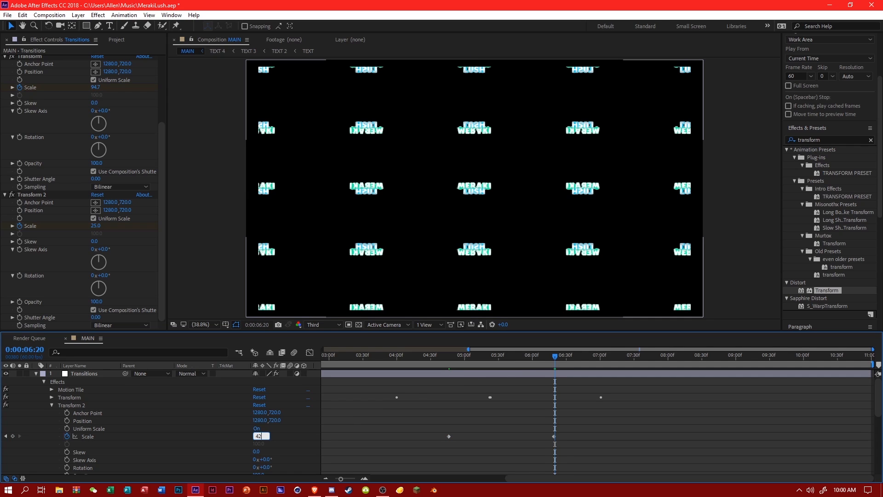
pyautogui.write('5')
pyautogui.press('Return')
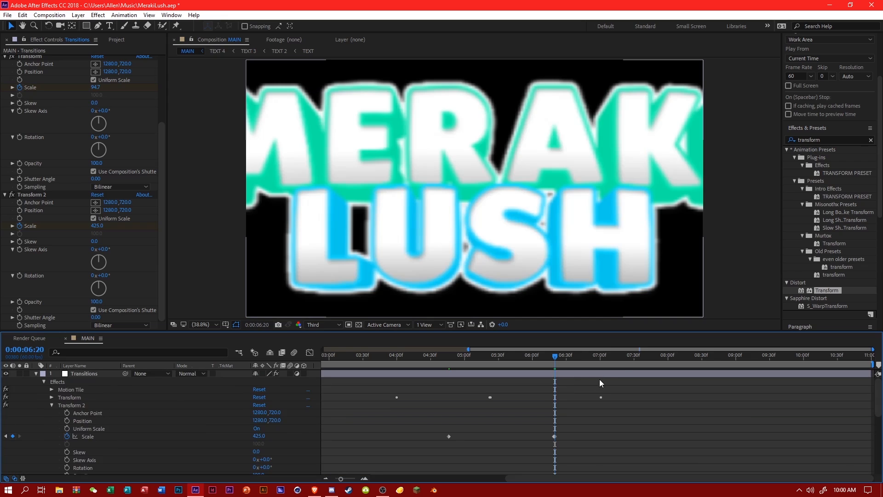
# Add a Transform 2 Scale keyframe of 100 at 0:00:07:46.
pyautogui.click(653, 358)
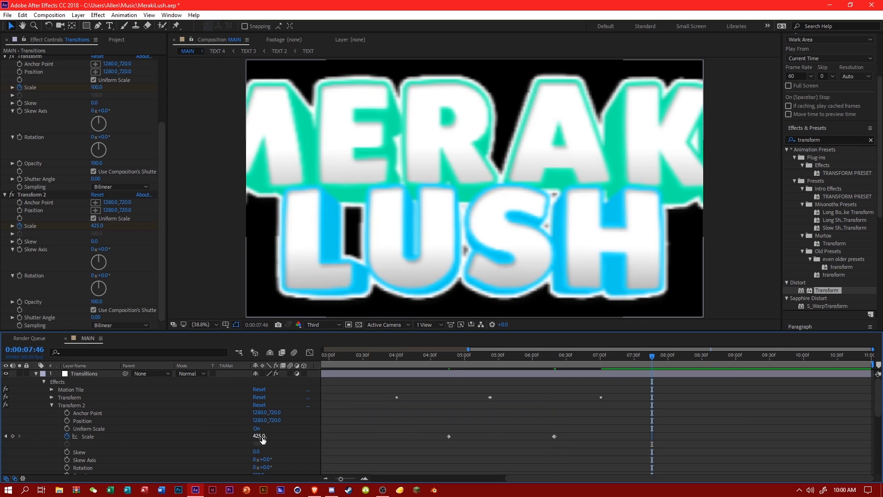
pyautogui.write('100')
pyautogui.press('Return')
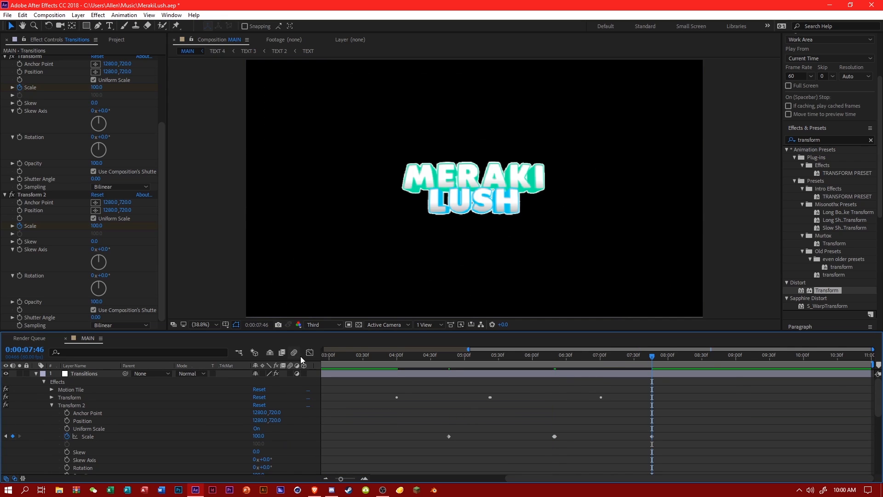
# Easy Ease all Transform 2 Scale keyframes, steepen the curve into and out of the jump at 0:00:06:19, and preview the transition.
pyautogui.click(309, 352)
pyautogui.click(88, 436)
pyautogui.click(677, 468)
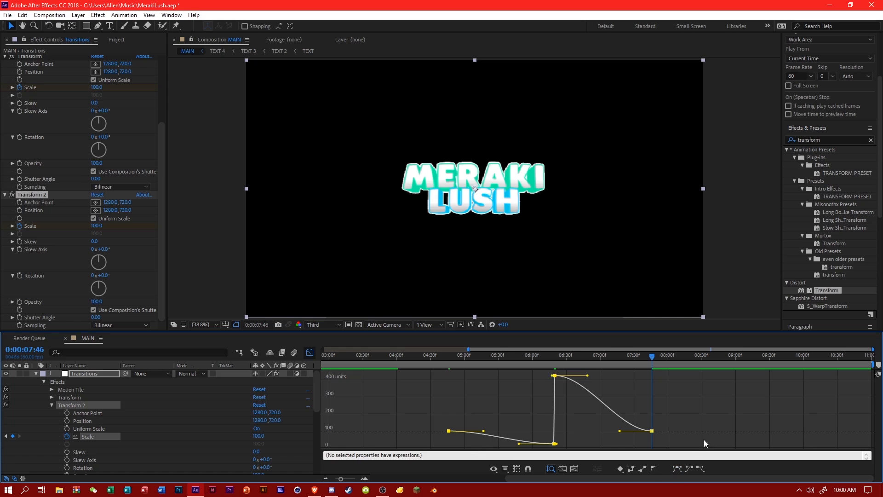
pyautogui.click(525, 444)
pyautogui.click(554, 377)
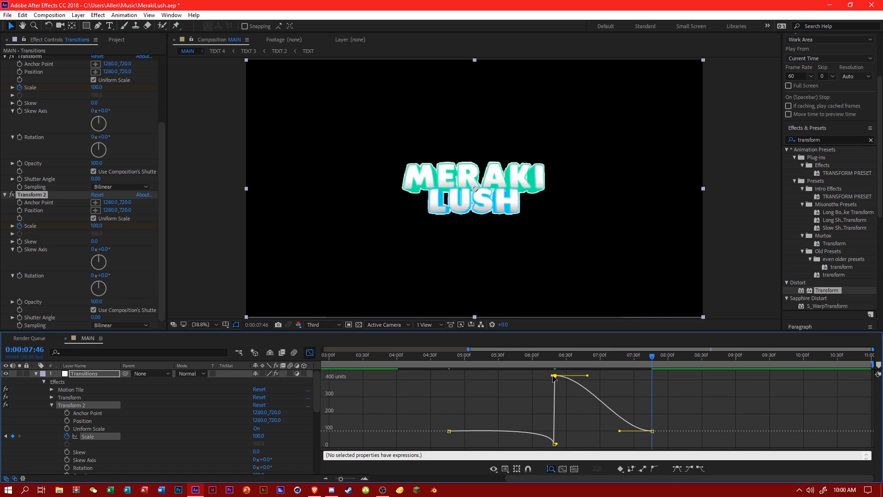
pyautogui.moveTo(587, 377); pyautogui.dragTo(517, 432)
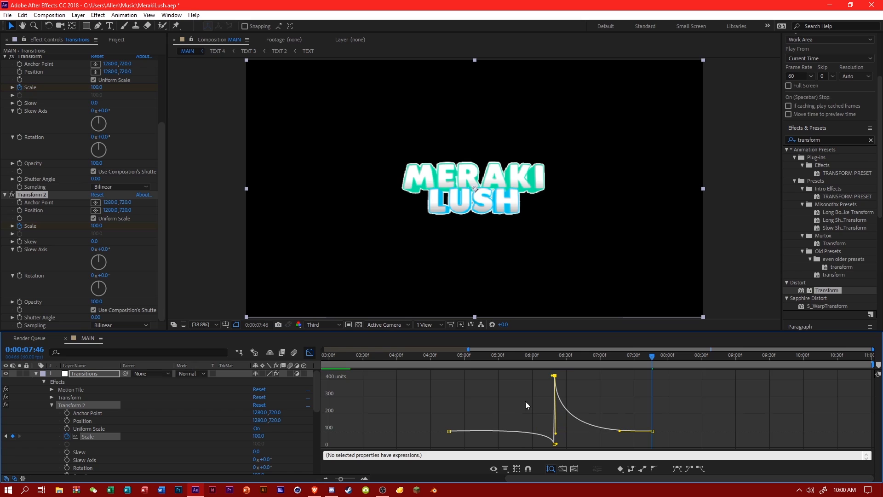
pyautogui.click(485, 356)
pyautogui.moveTo(454, 356); pyautogui.dragTo(362, 354)
pyautogui.press('space')
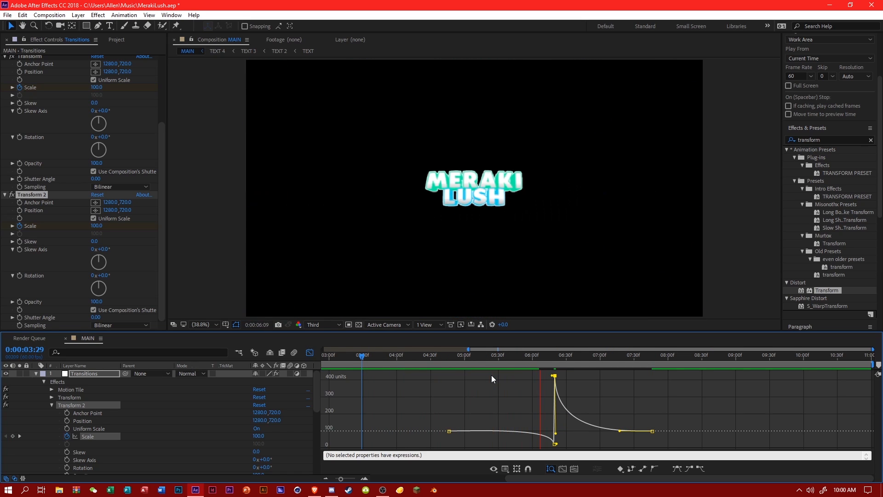
# Bend the Scale curve upward out of the 0:00:04:46 keyframe so the text swells before shrinking, and preview the motion.
pyautogui.click(477, 357)
pyautogui.click(449, 431)
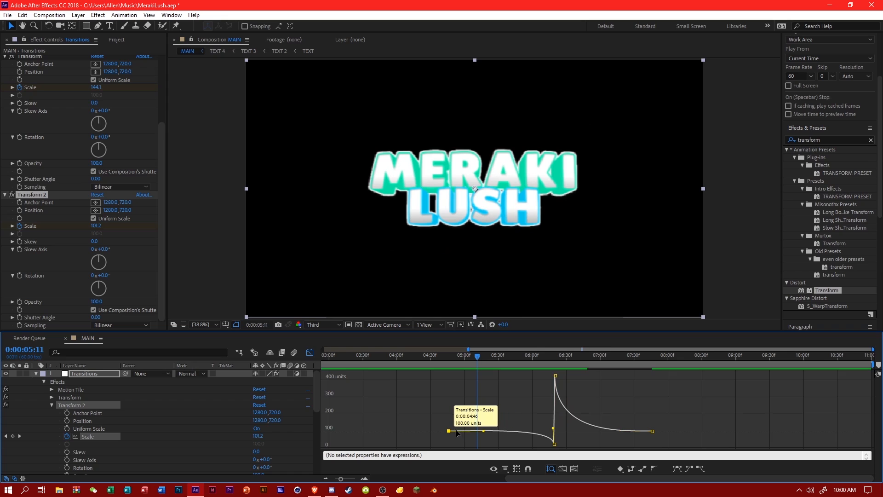
pyautogui.moveTo(484, 432); pyautogui.dragTo(481, 415)
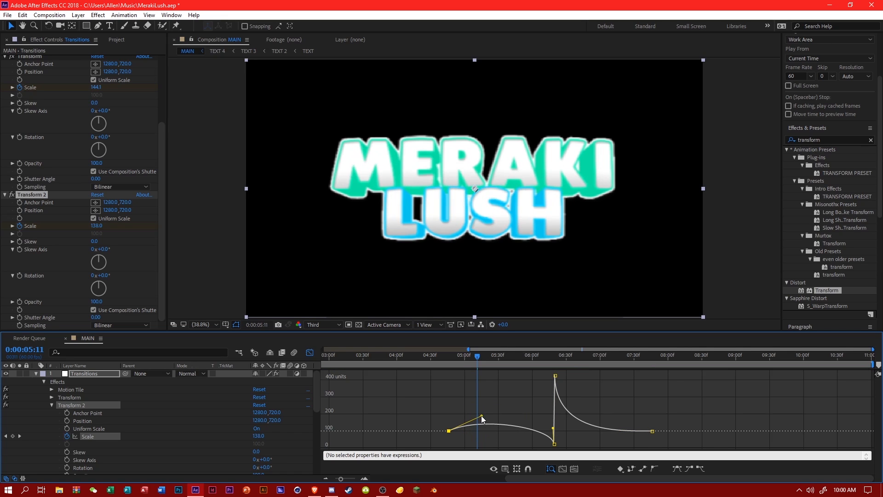
pyautogui.moveTo(466, 356); pyautogui.dragTo(438, 359)
pyautogui.press('space')
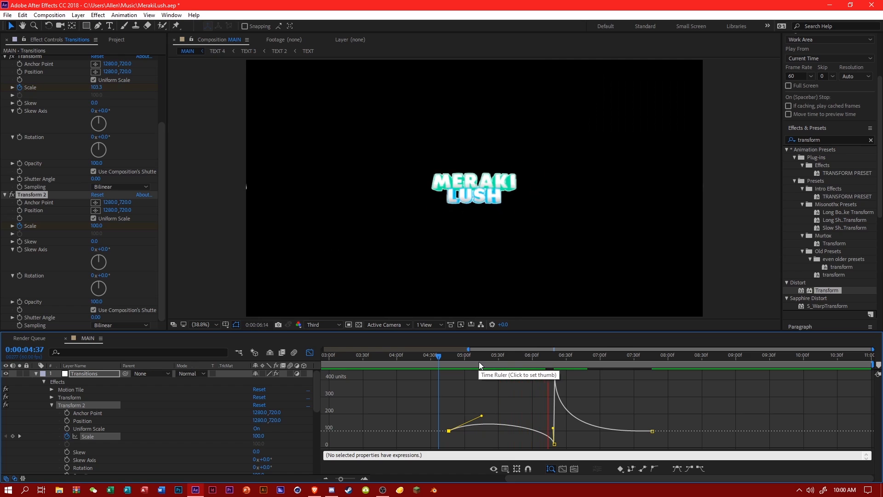
pyautogui.click(417, 356)
pyautogui.press('space')
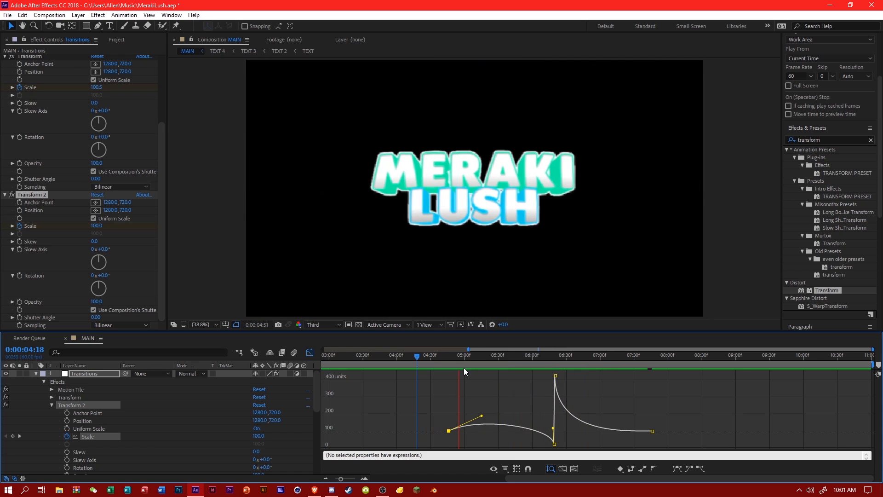
# Reshape the outgoing handle of the 0:00:04:46 Scale keyframe into a longer, gentler rise and preview from 0:00:03:47.
pyautogui.moveTo(445, 358); pyautogui.dragTo(491, 363)
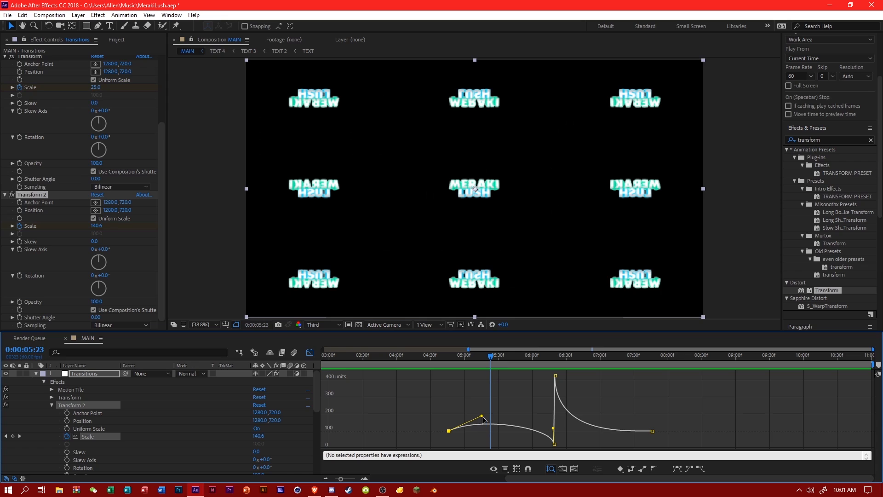
pyautogui.moveTo(494, 425); pyautogui.dragTo(515, 419)
pyautogui.click(486, 403)
pyautogui.moveTo(473, 361); pyautogui.dragTo(382, 361)
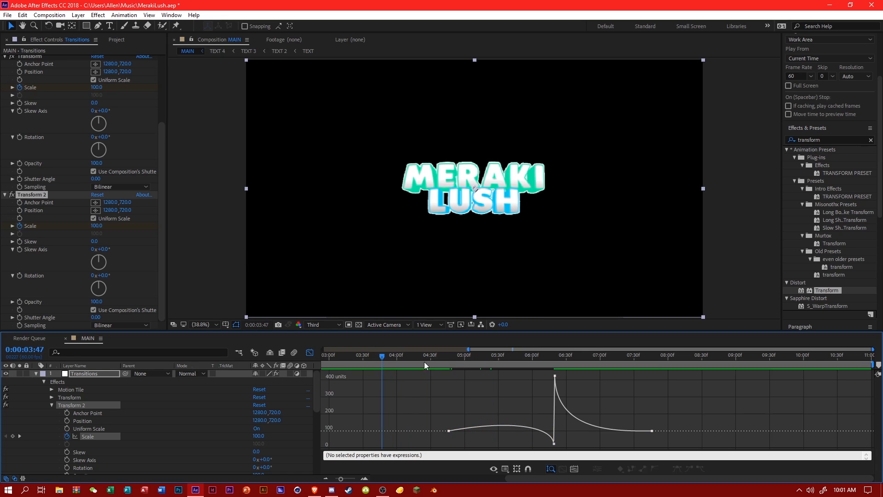
pyautogui.press('space')
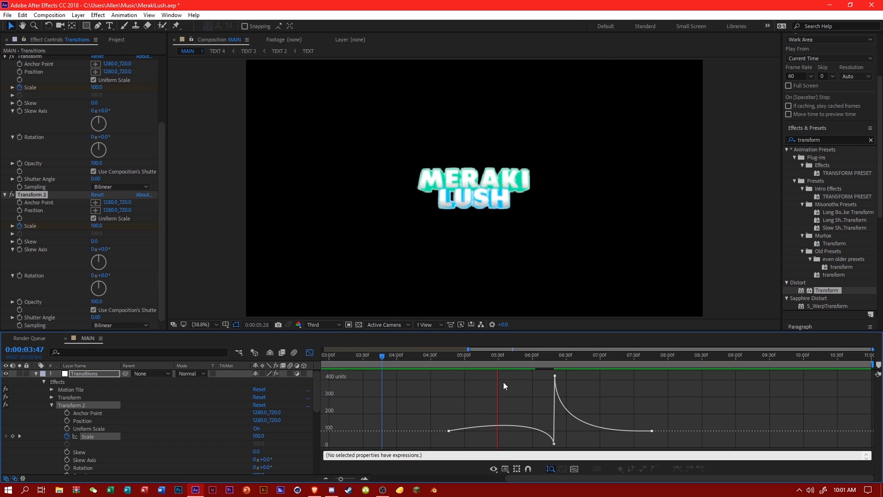
# Review the second zoom transition frame by frame and check its timing against the music's audio waveform.
pyautogui.click(506, 357)
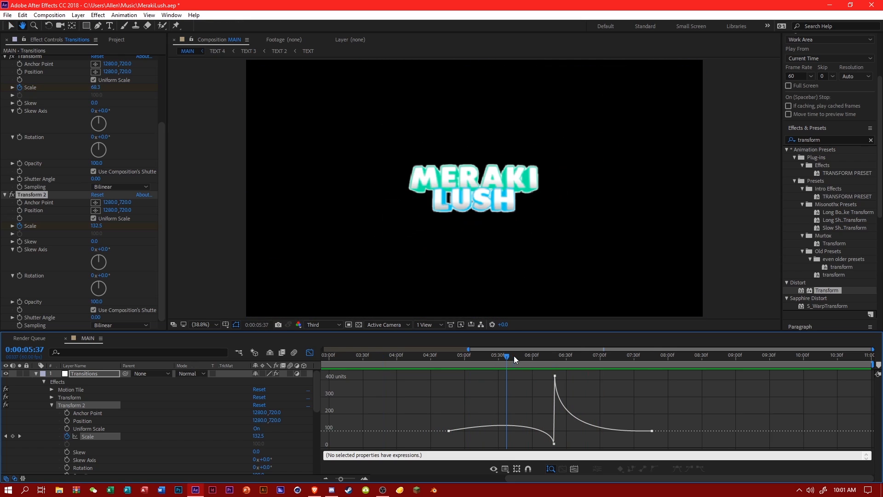
pyautogui.click(546, 358)
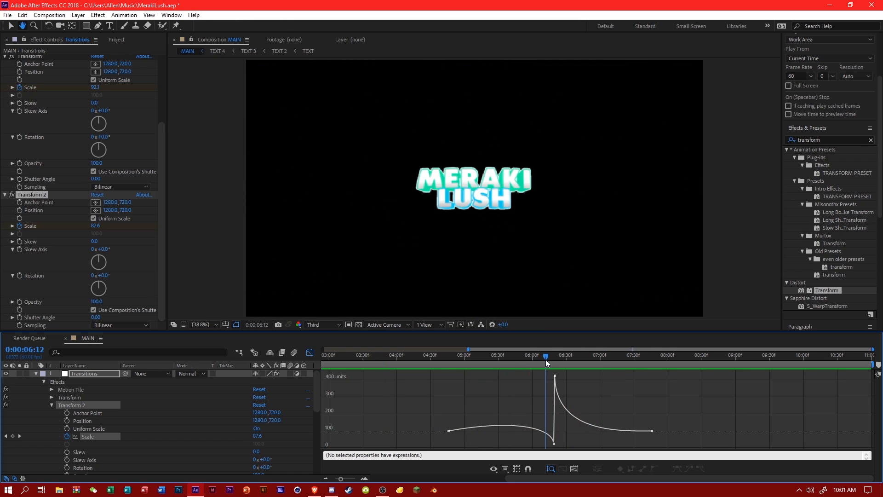
pyautogui.click(591, 359)
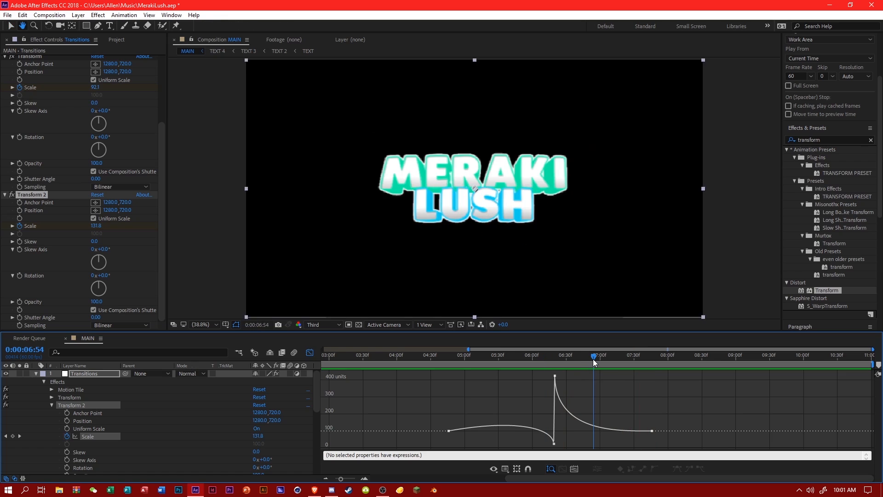
pyautogui.click(517, 359)
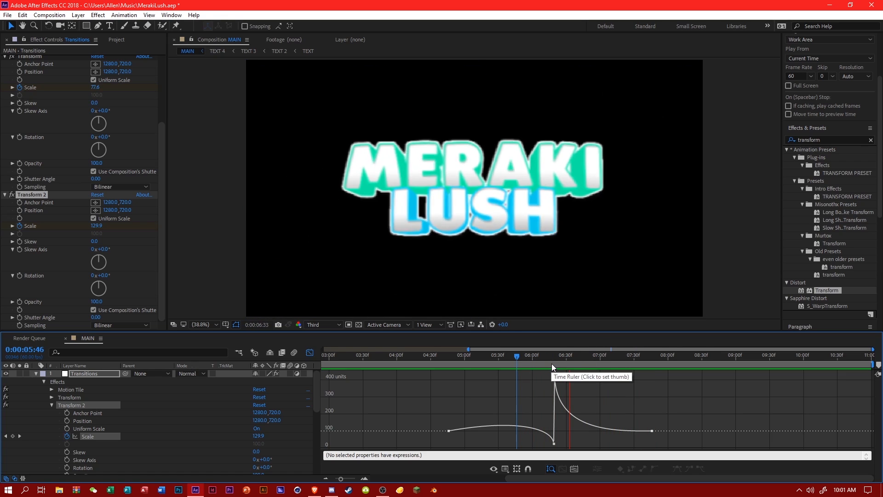
pyautogui.click(653, 361)
pyautogui.click(309, 352)
pyautogui.scroll(-10, 592, 416)
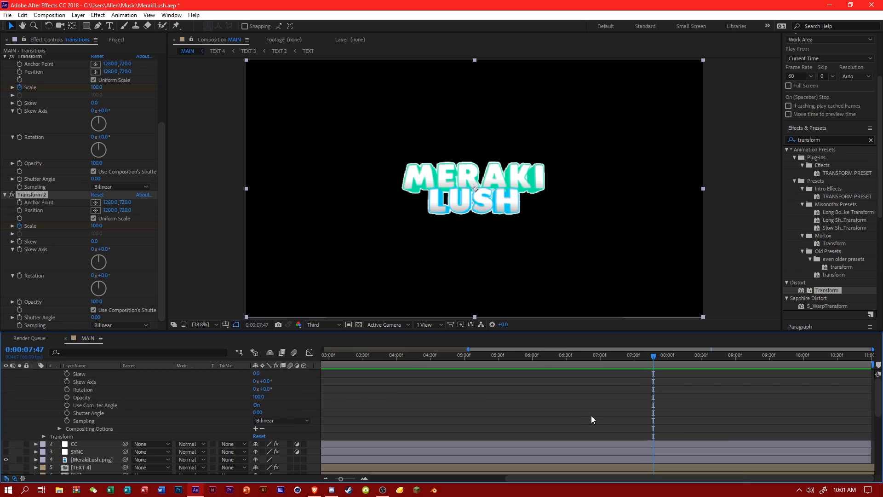
pyautogui.moveTo(463, 361); pyautogui.dragTo(452, 363)
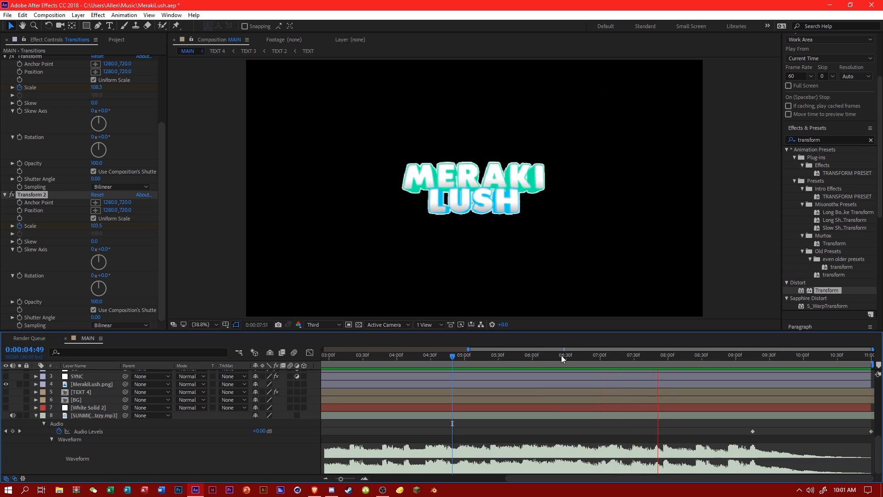
pyautogui.click(616, 362)
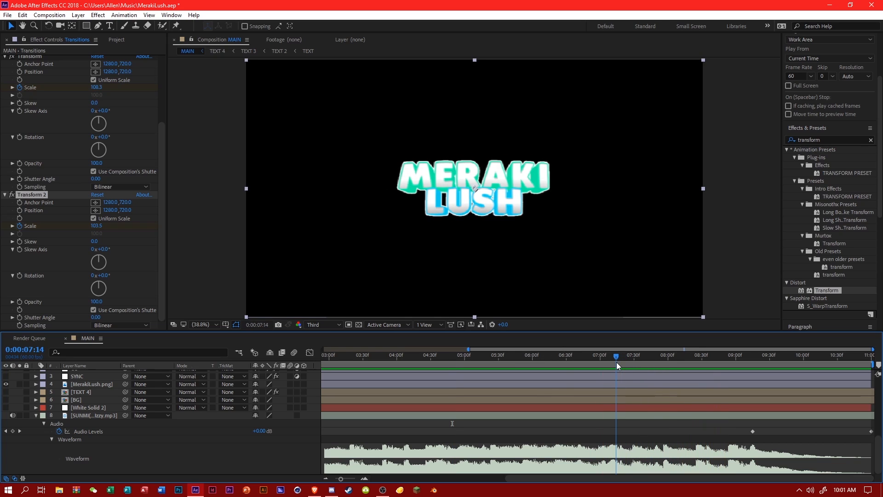
pyautogui.click(645, 363)
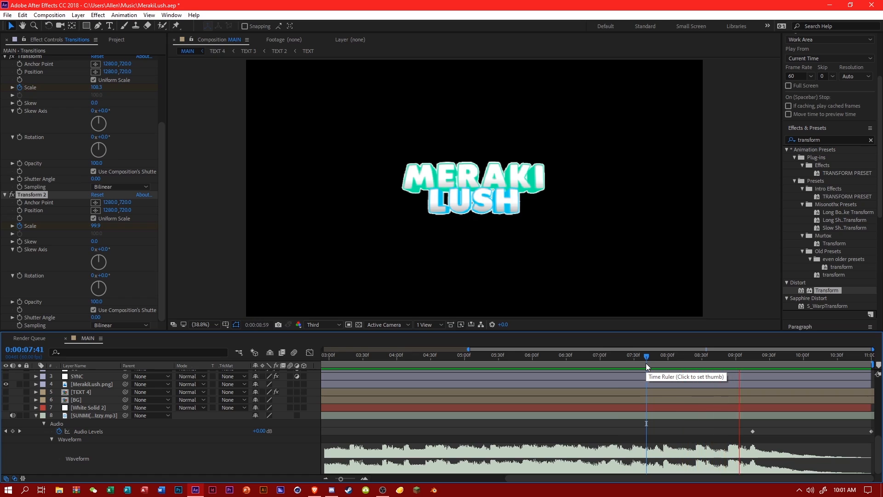
pyautogui.press('space')
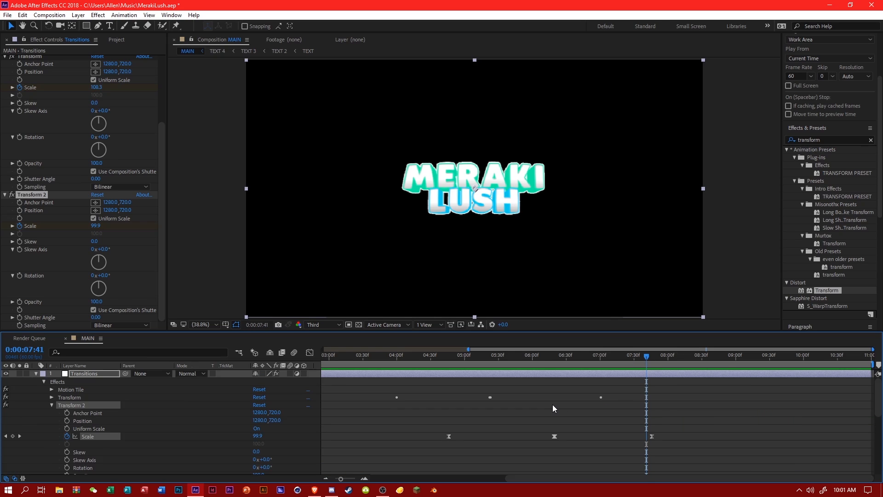
# Play the composition's opening seconds against the audio waveform to locate the beat near 0:00:02:48.
pyautogui.moveTo(469, 349); pyautogui.dragTo(323, 349)
pyautogui.click(360, 360)
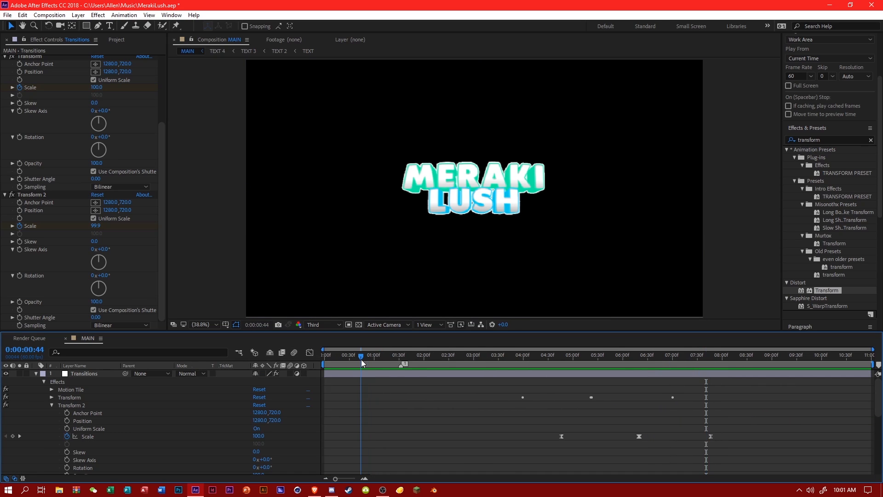
pyautogui.press('space')
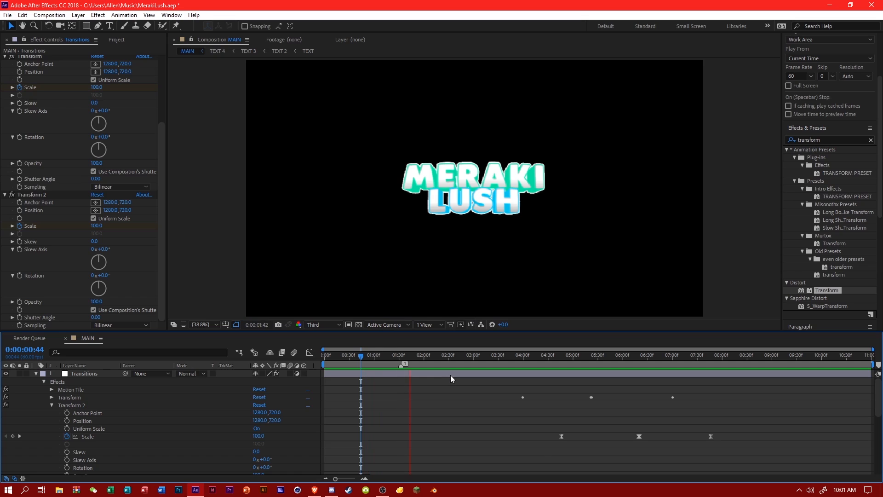
pyautogui.click(448, 357)
pyautogui.press('l')
pyautogui.press('l')
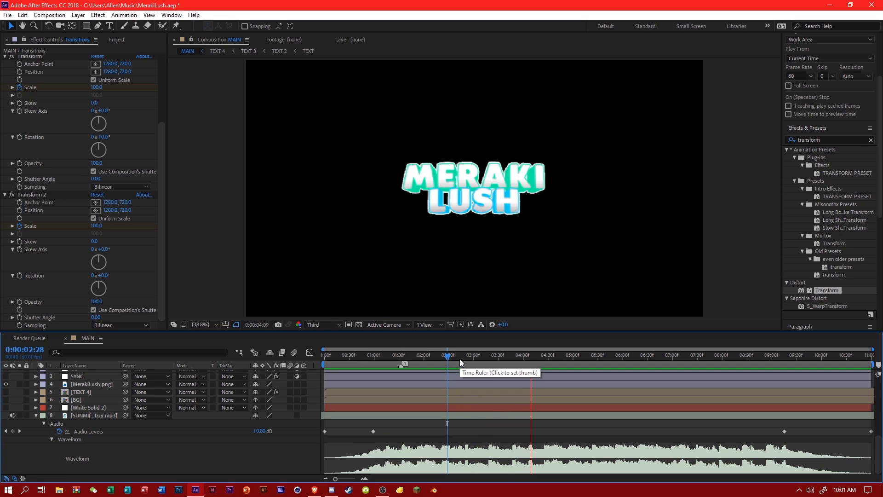
pyautogui.click(461, 360)
pyautogui.moveTo(461, 360); pyautogui.dragTo(464, 360)
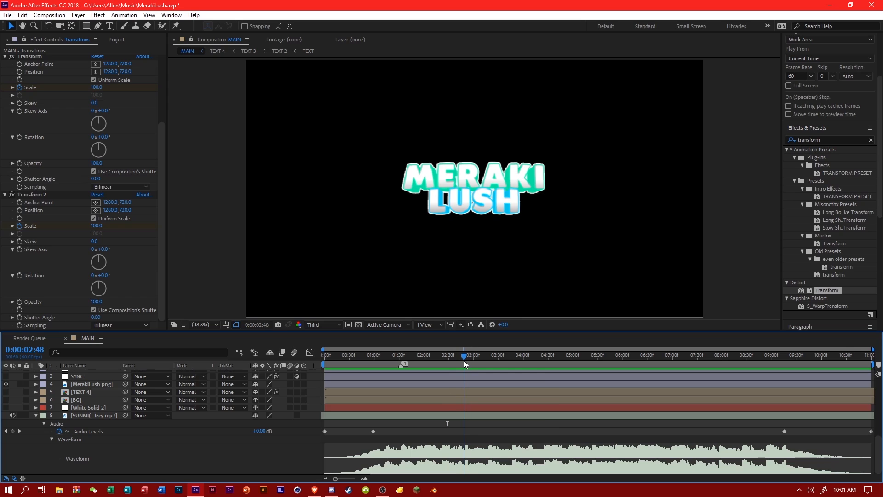
# Apply a third Distort Transform effect to the Transitions layer and show its properties in the timeline.
pyautogui.scroll(5, 529, 426)
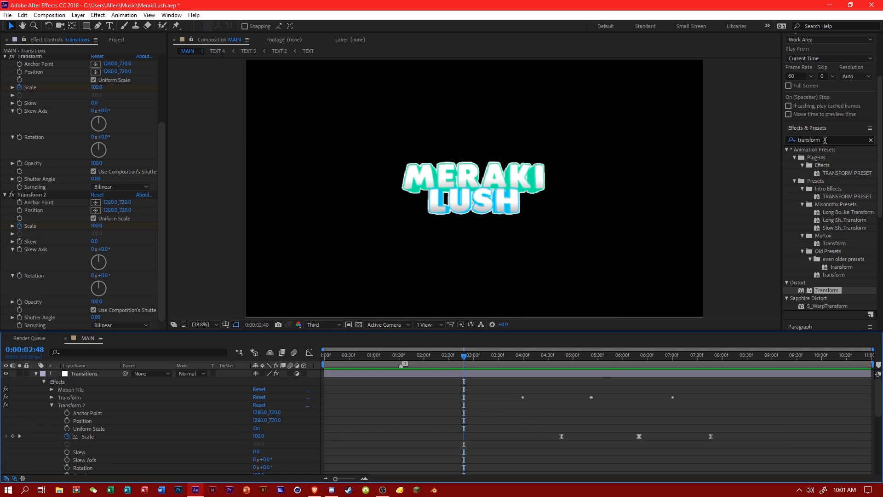
pyautogui.moveTo(825, 140); pyautogui.dragTo(785, 141)
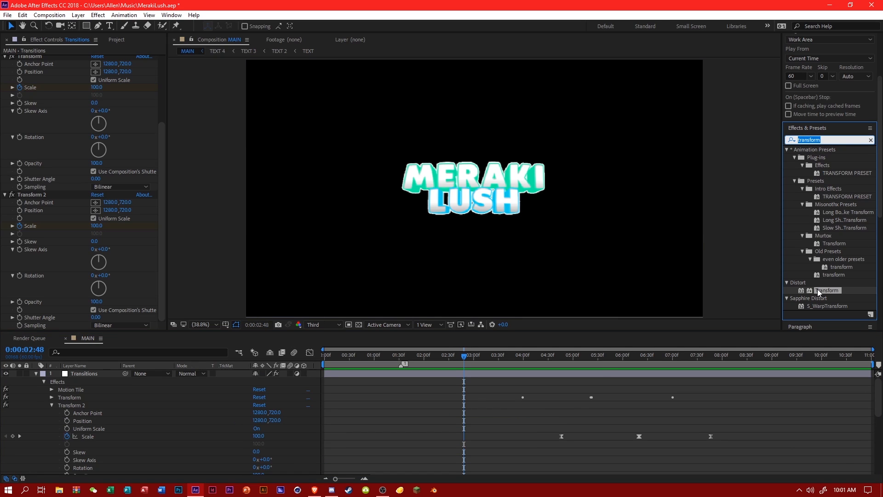
pyautogui.moveTo(818, 291); pyautogui.dragTo(283, 391)
pyautogui.click(49, 405)
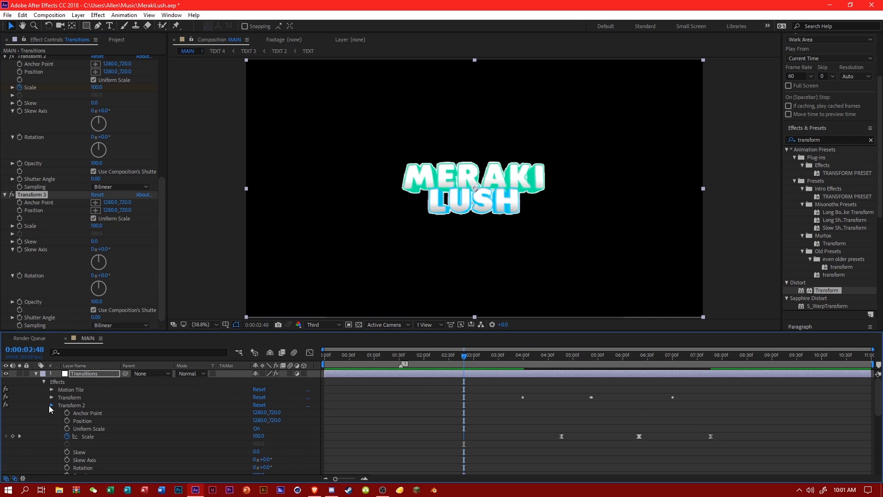
pyautogui.scroll(-4, 388, 393)
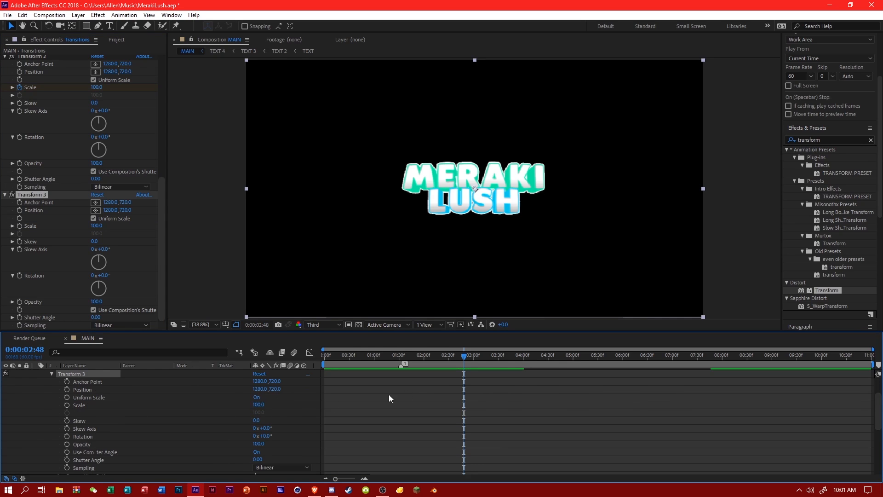
pyautogui.click(401, 355)
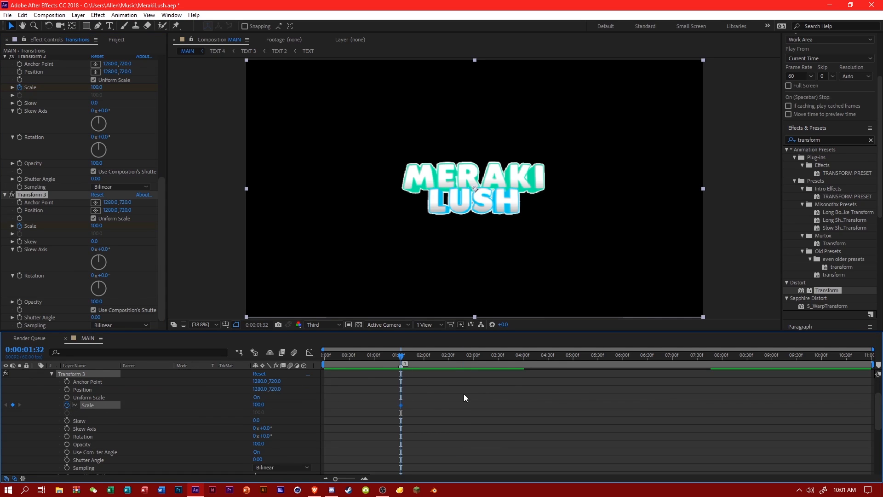
pyautogui.press('u')
pyautogui.click(452, 369)
pyautogui.moveTo(451, 369); pyautogui.dragTo(464, 367)
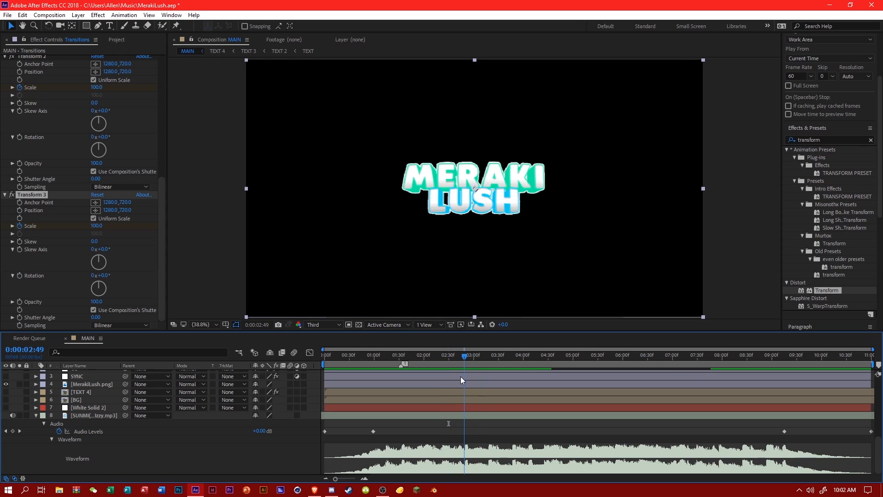
pyautogui.scroll(8, 460, 376)
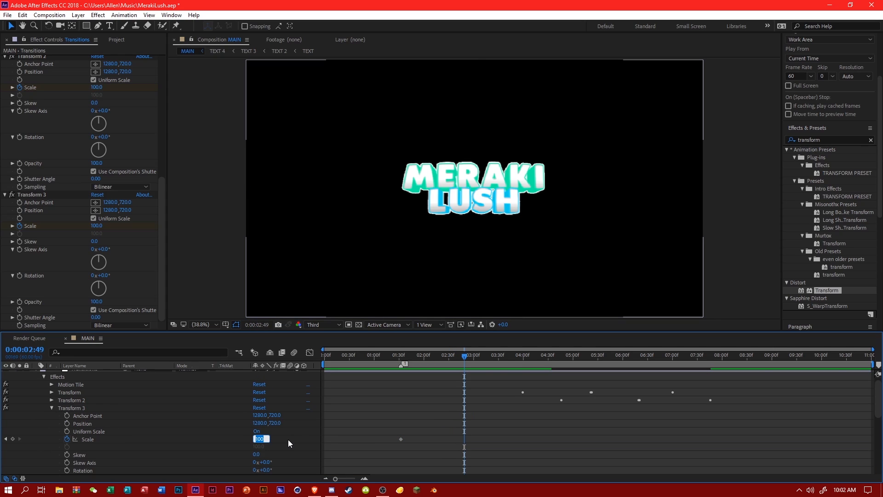
pyautogui.write('150')
pyautogui.press('Return')
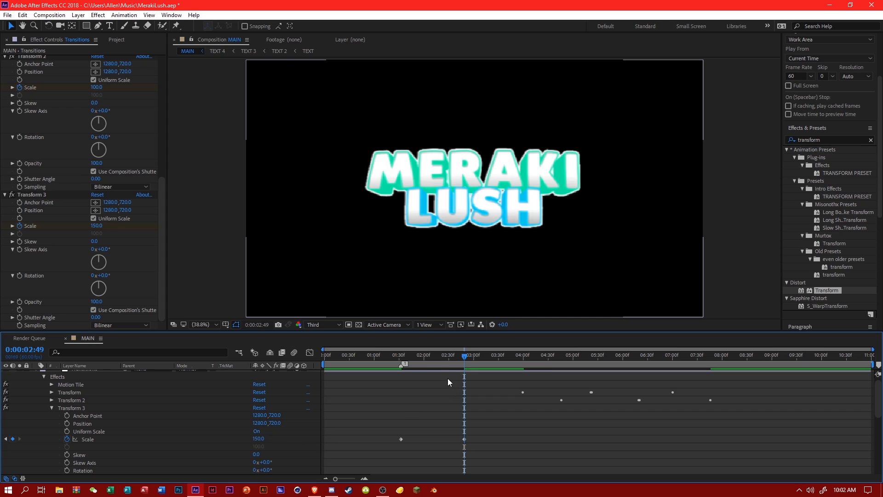
pyautogui.hotkey('ctrl', 'z')
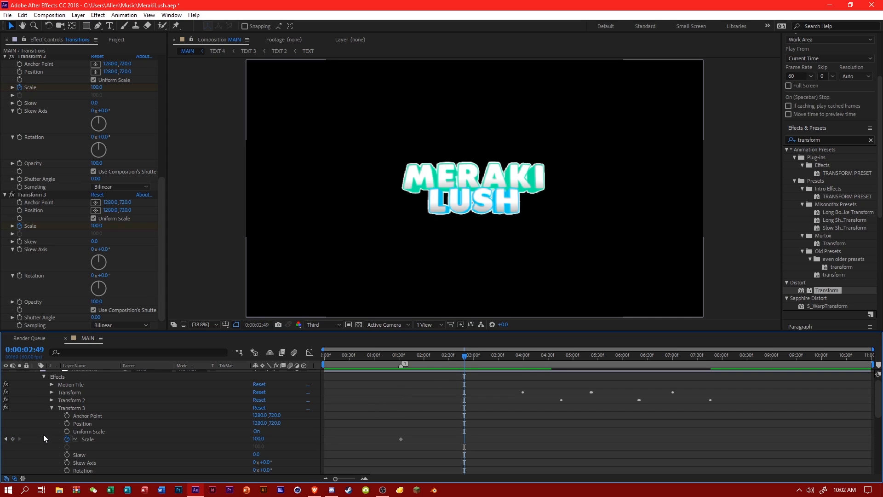
pyautogui.click(67, 439)
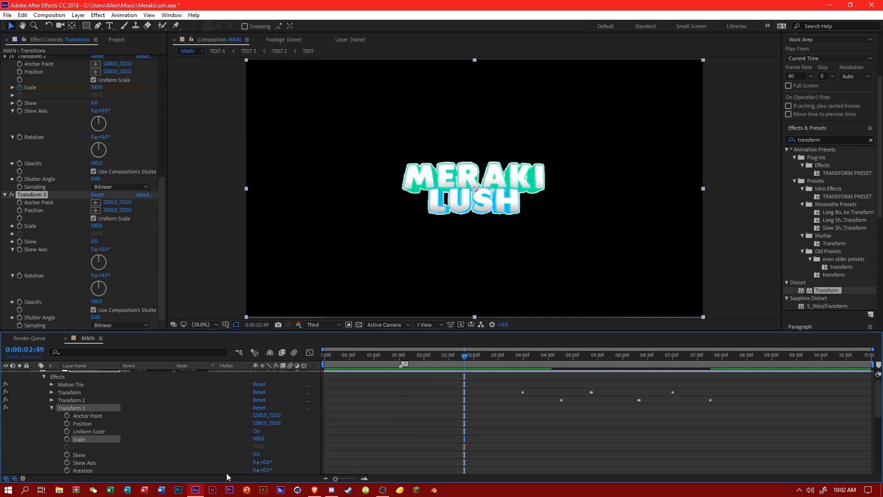
# Keyframe Transform 3's Rotation on the Transitions layer at 0° at 0:00:01:32 and 150° at 0:00:02:48.
pyautogui.click(67, 471)
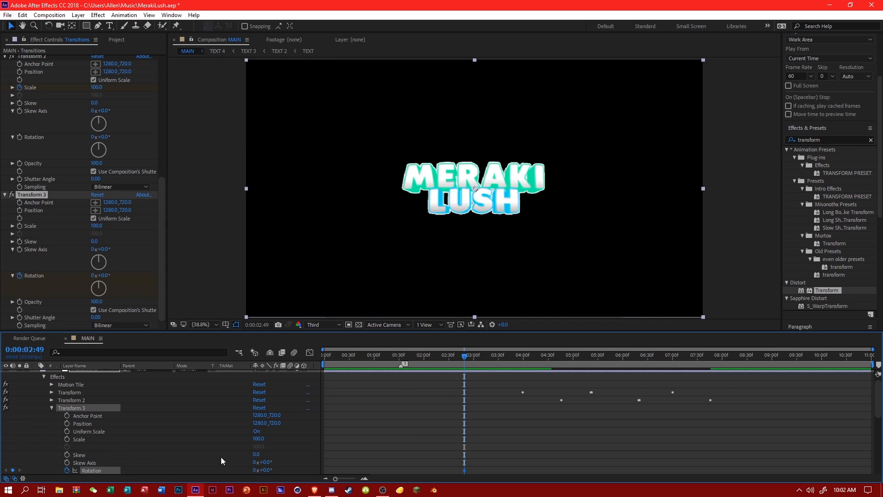
pyautogui.click(400, 356)
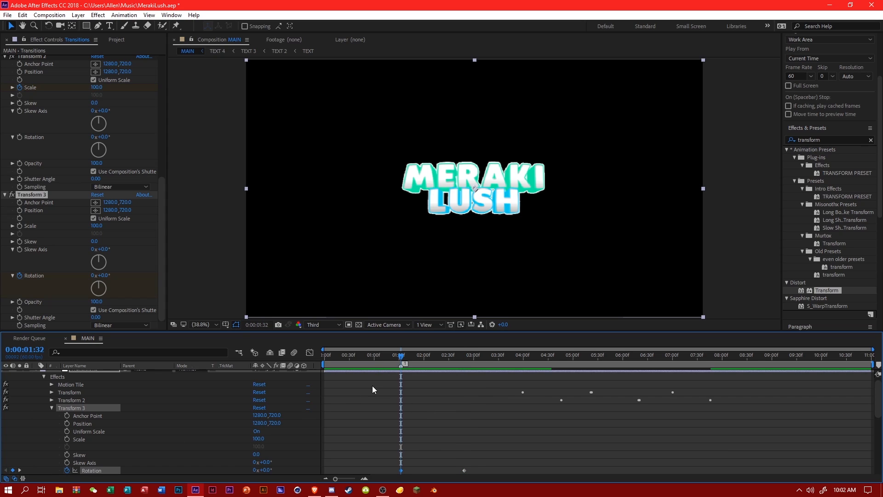
pyautogui.moveTo(461, 358); pyautogui.dragTo(464, 357)
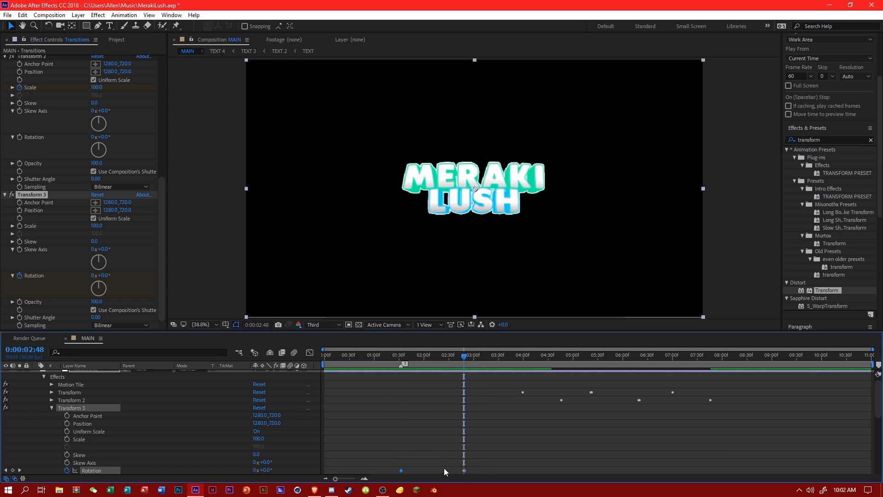
pyautogui.click(464, 470)
pyautogui.scroll(-5, 316, 402)
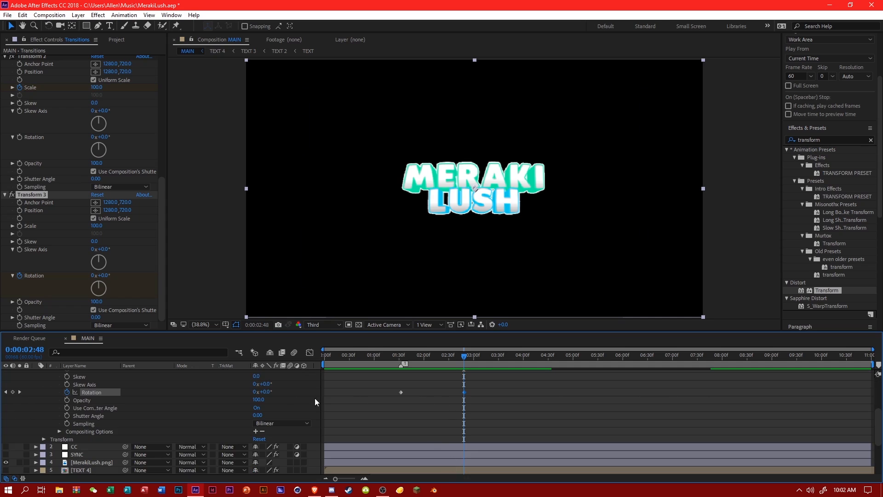
pyautogui.click(264, 391)
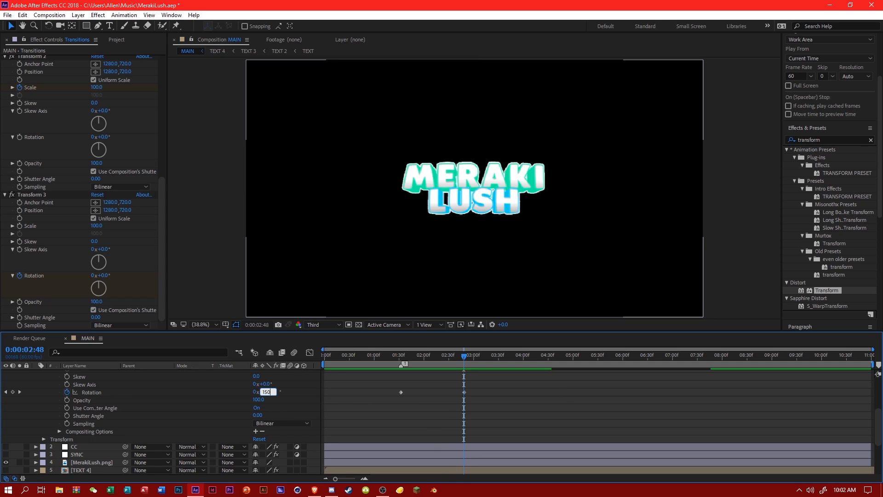
pyautogui.write('150')
pyautogui.press('Return')
# Set Transform 3's Rotation to -150° at 0:00:02:49, and shift the 150° and -150° keyframes one frame later.
pyautogui.click(466, 357)
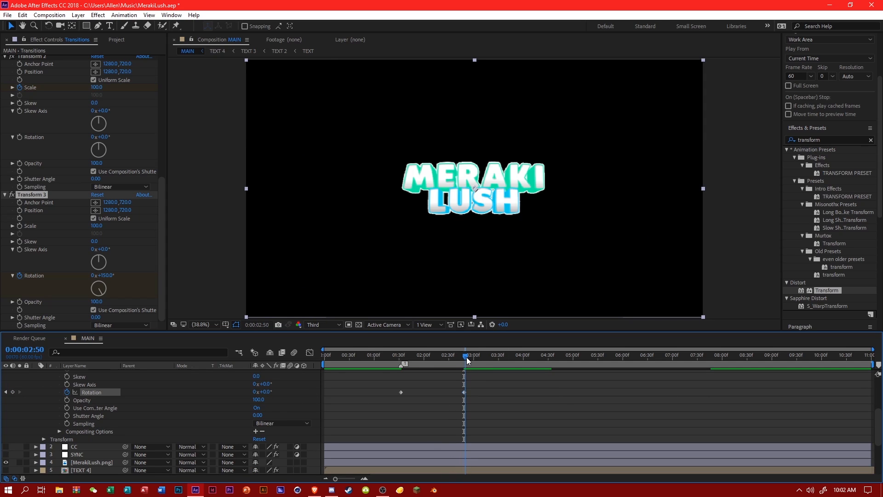
pyautogui.click(465, 357)
pyautogui.moveTo(877, 351); pyautogui.dragTo(564, 349)
pyautogui.scroll(-3, 655, 382)
pyautogui.scroll(3, 655, 380)
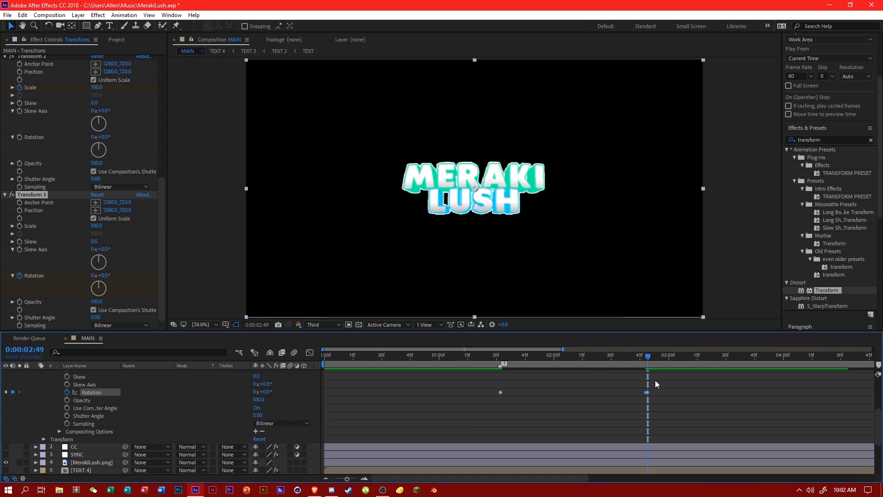
pyautogui.click(694, 429)
pyautogui.click(265, 392)
pyautogui.write('-')
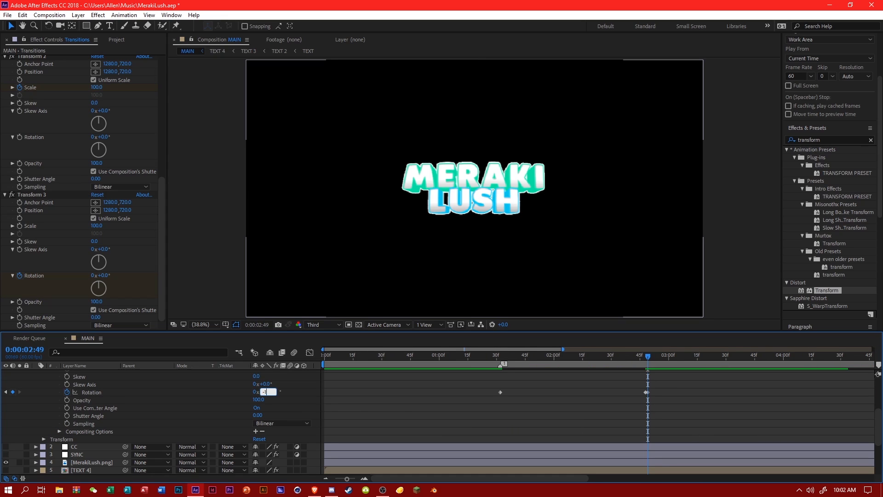
pyautogui.write('150')
pyautogui.press('Return')
pyautogui.click(647, 392)
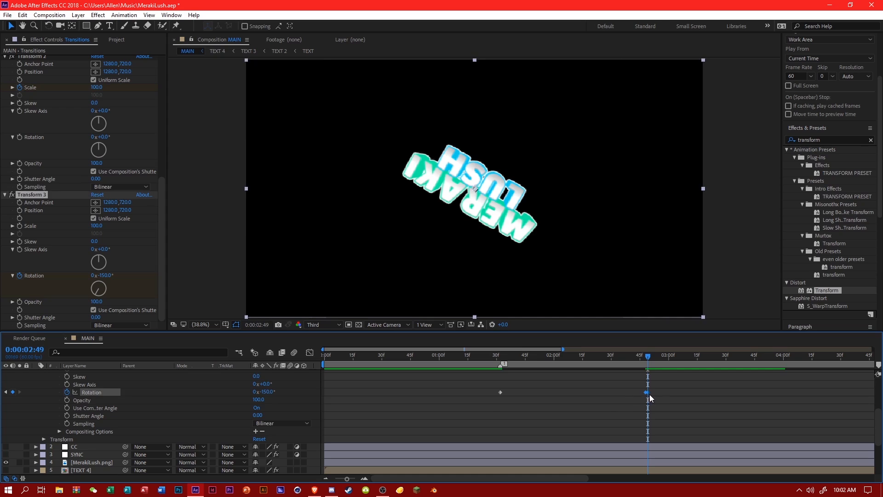
pyautogui.moveTo(648, 393); pyautogui.dragTo(650, 394)
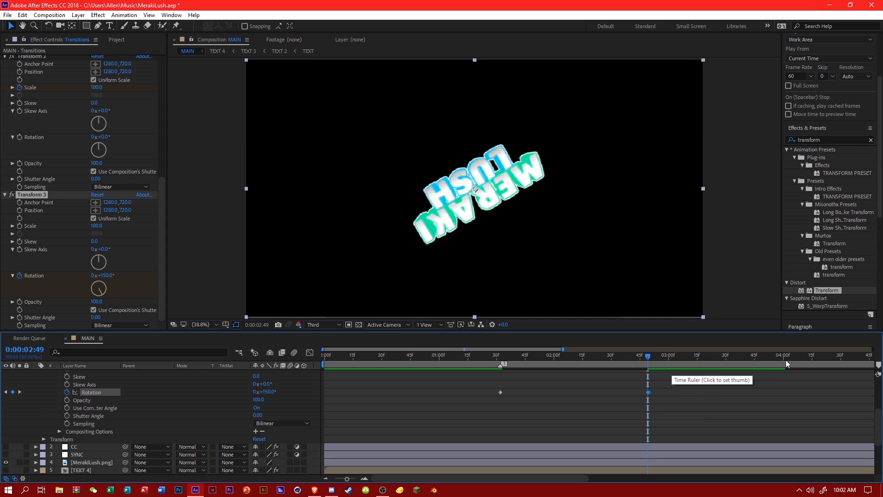
# Add a Rotation keyframe of 0° for Transform 3 at 0:00:04:15.
pyautogui.click(813, 359)
pyautogui.click(387, 399)
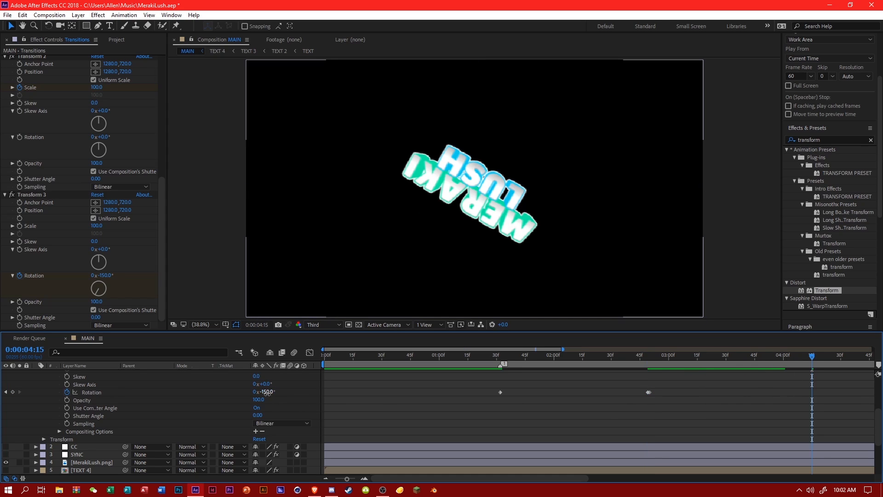
pyautogui.click(266, 392)
pyautogui.write('0')
pyautogui.press('Return')
# Show the Rotation curve in the Graph Editor and apply Easy Ease to all of its keyframes.
pyautogui.click(309, 352)
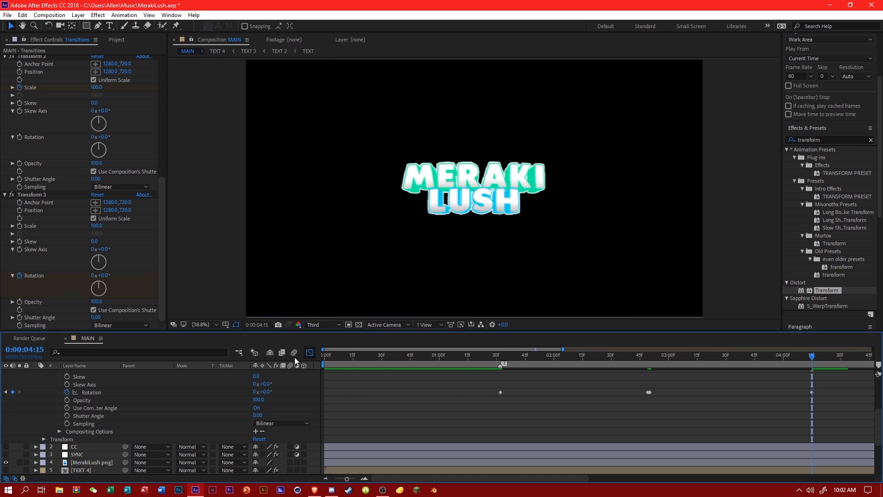
pyautogui.click(90, 391)
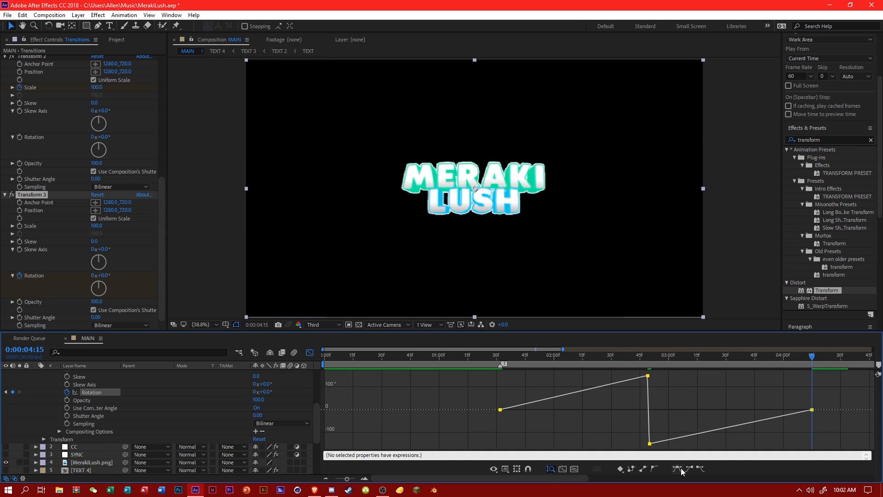
pyautogui.click(679, 468)
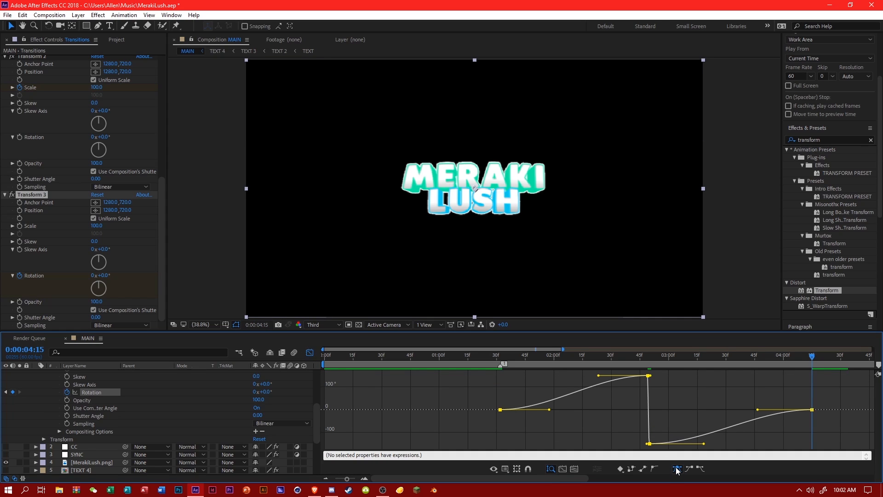
# Reshape the Rotation curve to steepen into the 150° keyframe and out of the -150° keyframe, and preview it.
pyautogui.click(631, 380)
pyautogui.click(649, 375)
pyautogui.moveTo(598, 378); pyautogui.dragTo(707, 408)
pyautogui.click(655, 443)
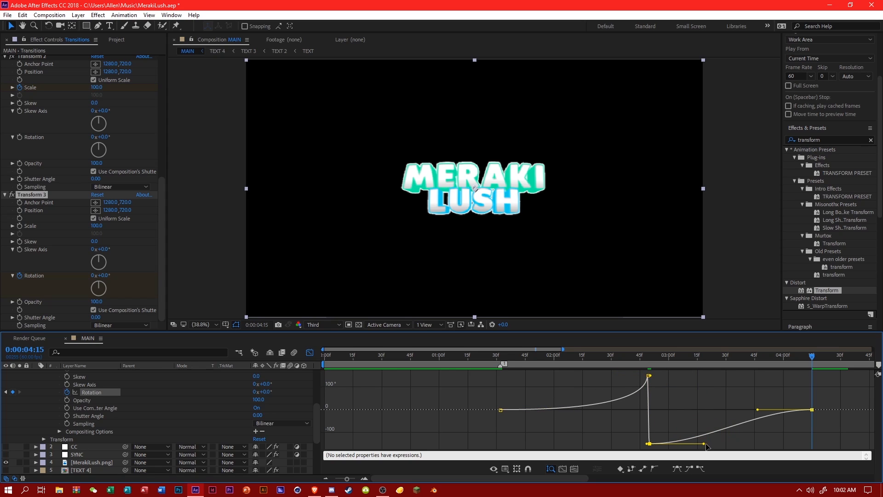
pyautogui.moveTo(704, 443); pyautogui.dragTo(638, 408)
pyautogui.press('space')
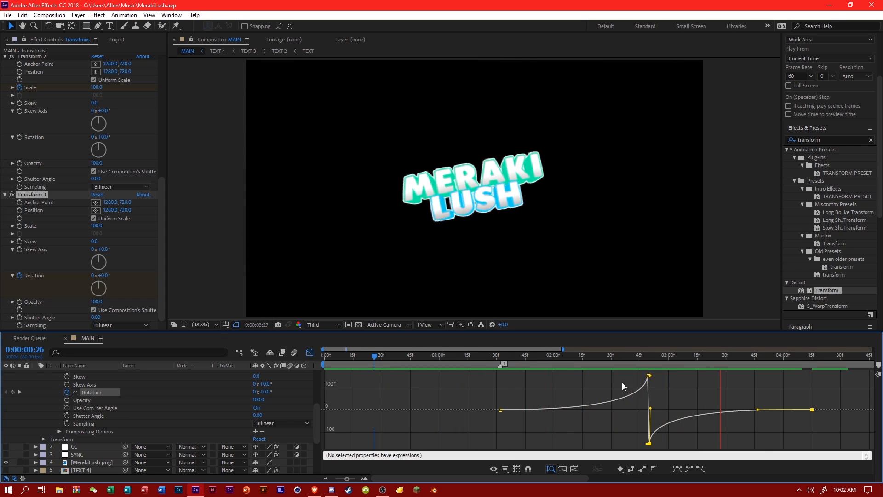
pyautogui.press('space')
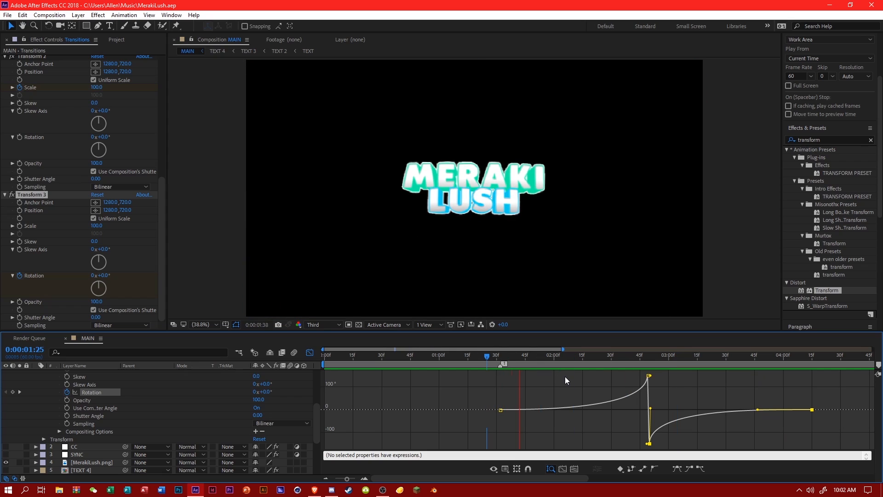
# Extend the outgoing handle of the first Rotation keyframe almost to the 150° peak for a slower start, and preview the spin.
pyautogui.click(649, 375)
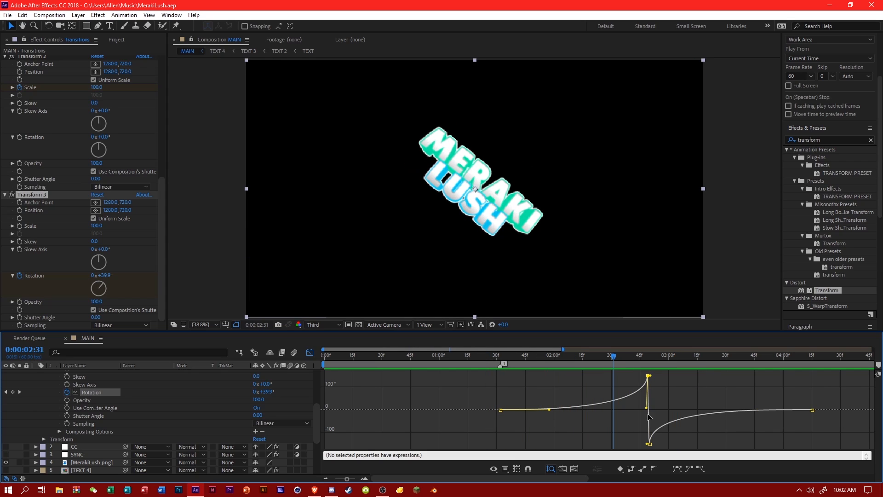
pyautogui.moveTo(646, 409); pyautogui.dragTo(684, 413)
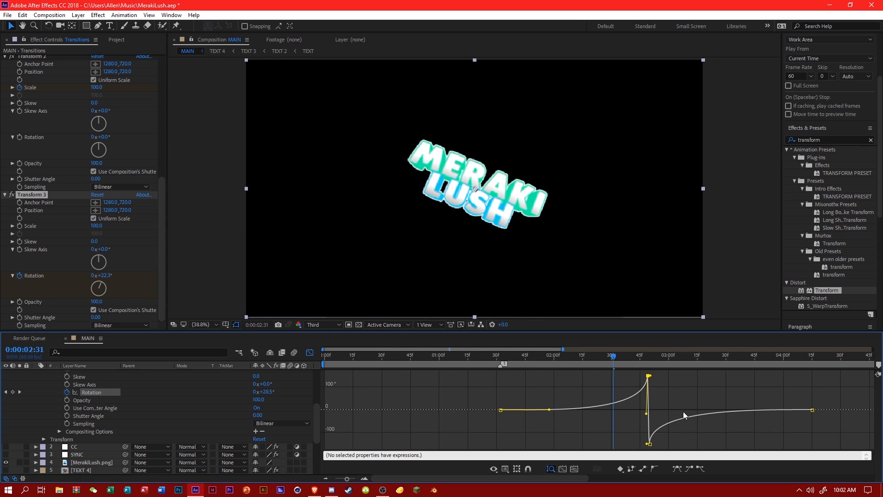
pyautogui.hotkey('ctrl', 'z')
pyautogui.moveTo(549, 409); pyautogui.dragTo(640, 409)
pyautogui.press('space')
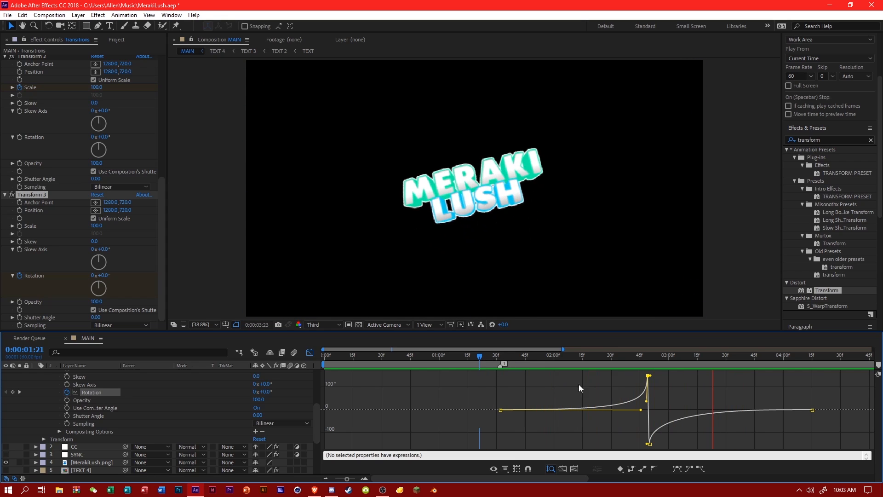
pyautogui.moveTo(759, 358); pyautogui.dragTo(509, 363)
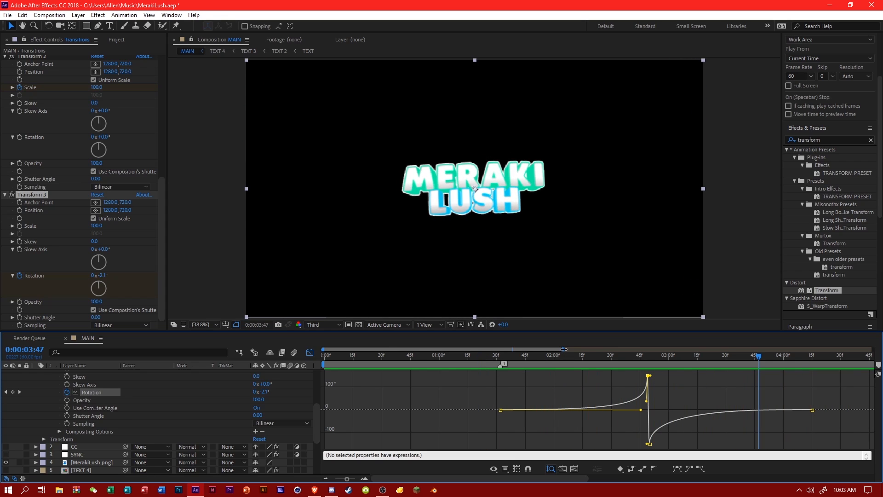
# Return to the full timeline with the audio waveform, preview the rotation transition against the music, and save the project.
pyautogui.moveTo(563, 349); pyautogui.dragTo(849, 374)
pyautogui.click(311, 352)
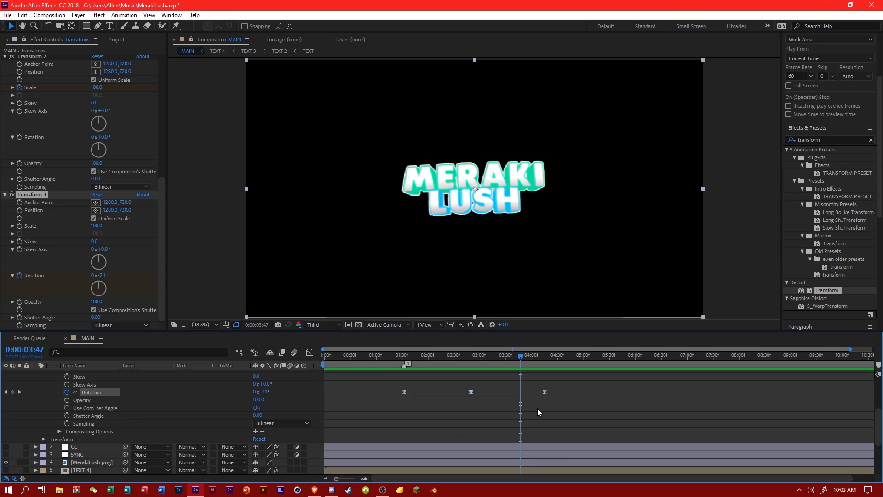
pyautogui.scroll(-5, 539, 409)
pyautogui.press('space')
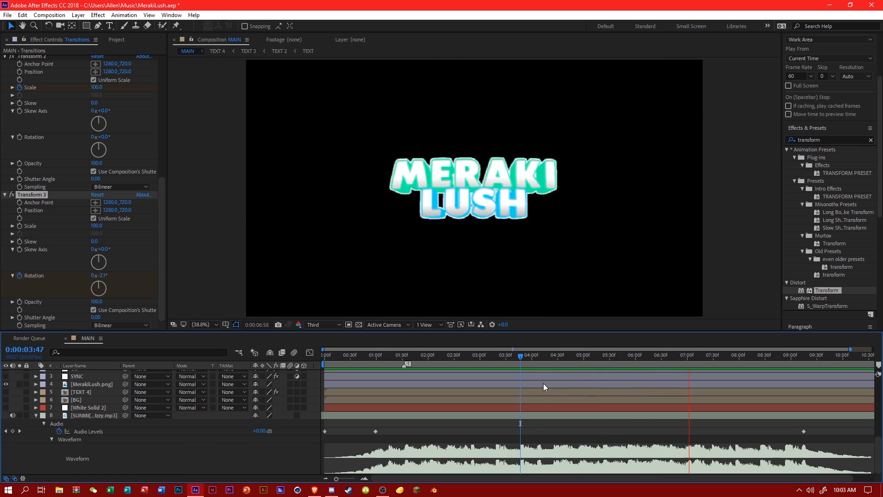
pyautogui.click(434, 357)
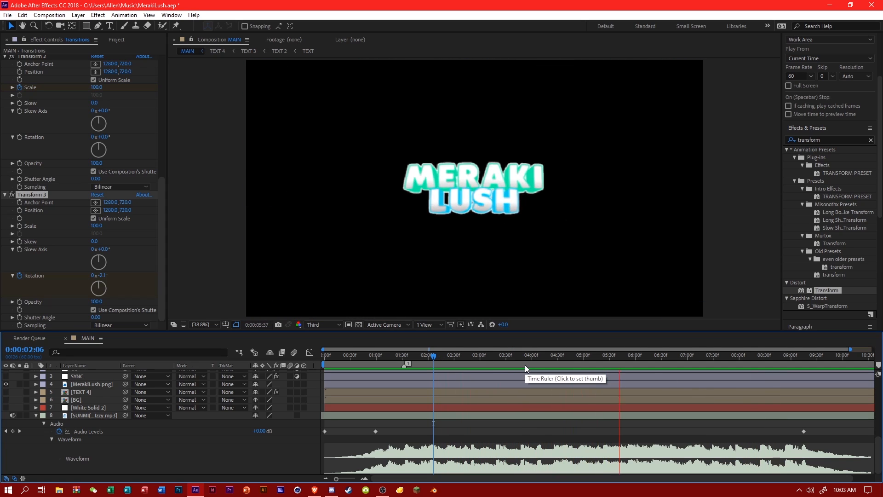
pyautogui.hotkey('ctrl', 's')
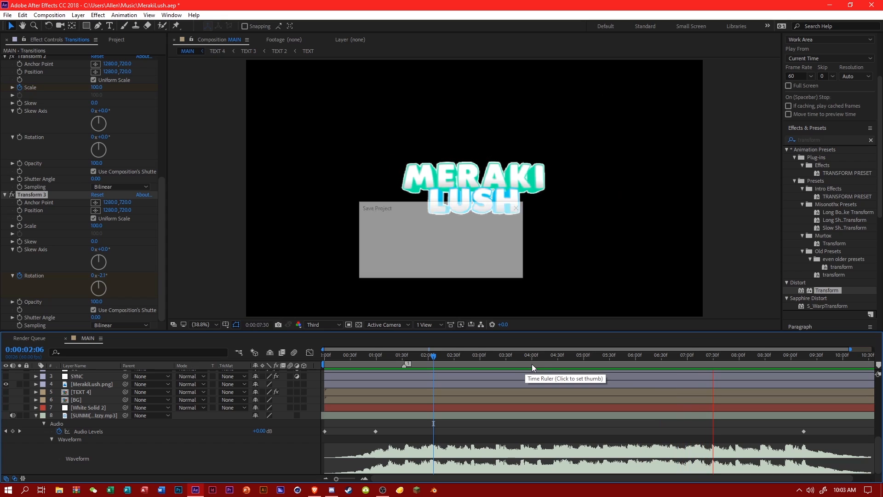
# Replay the rotation transition from around 0:00:01:23 and 0:00:03:17 to check its timing against the waveform.
pyautogui.press('space')
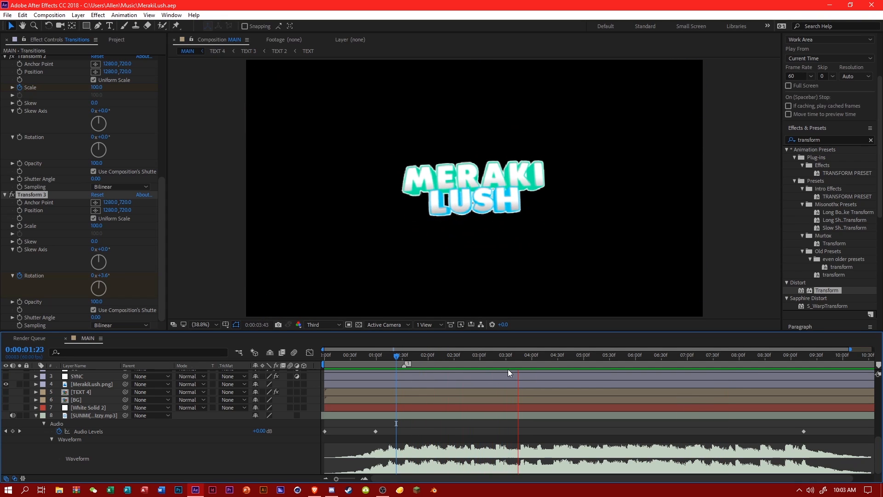
pyautogui.moveTo(488, 364)
pyautogui.mouseDown()
pyautogui.moveTo(457, 364)
pyautogui.moveTo(495, 359)
pyautogui.mouseUp()
pyautogui.press('space')
pyautogui.press('space')
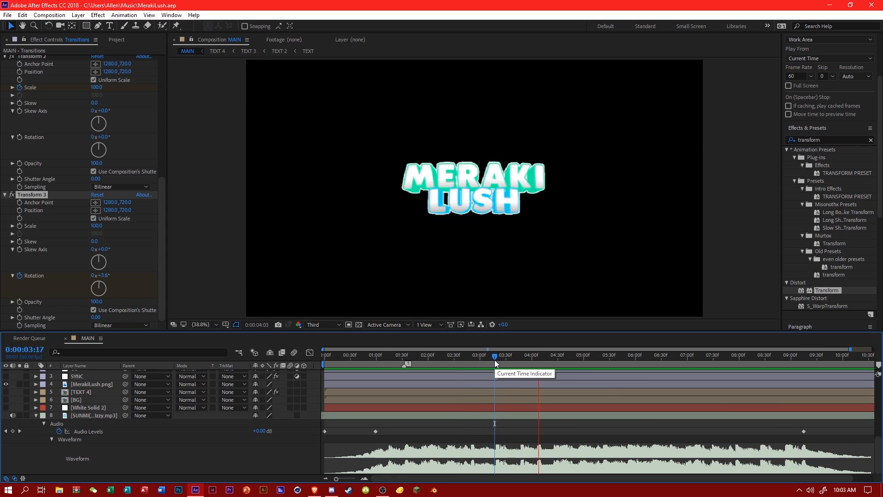
pyautogui.press('space')
# Collapse Transform 3's properties under the Transitions layer's effects.
pyautogui.scroll(5, 499, 416)
pyautogui.click(500, 415)
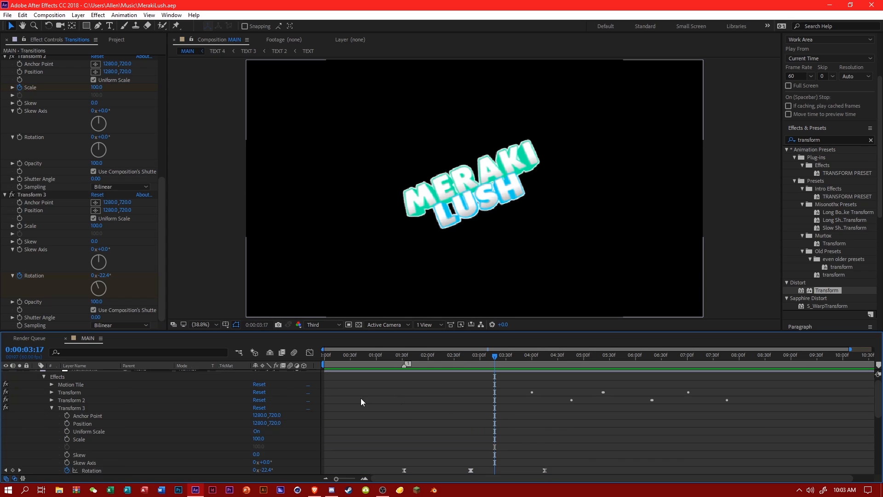
pyautogui.scroll(1, 62, 393)
pyautogui.click(51, 413)
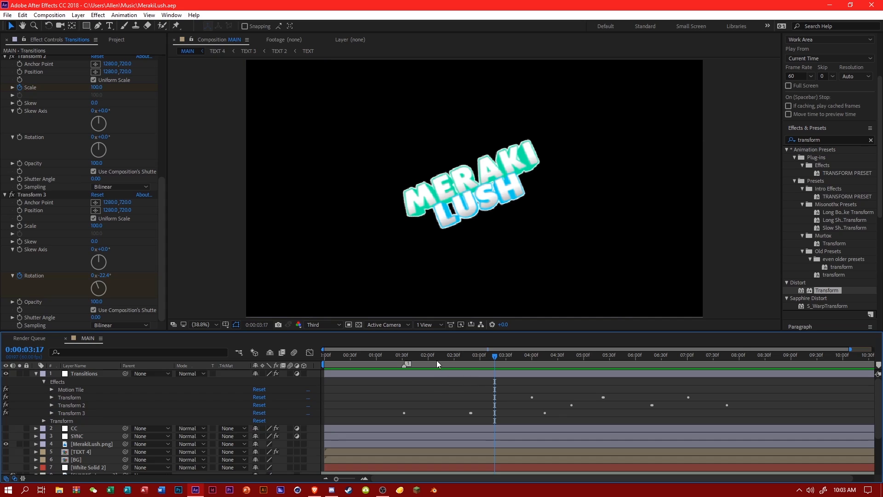
# Make the MerakiLush.png layer 3D and add its first X Rotation keyframe at 0:00:01:32.
pyautogui.click(404, 354)
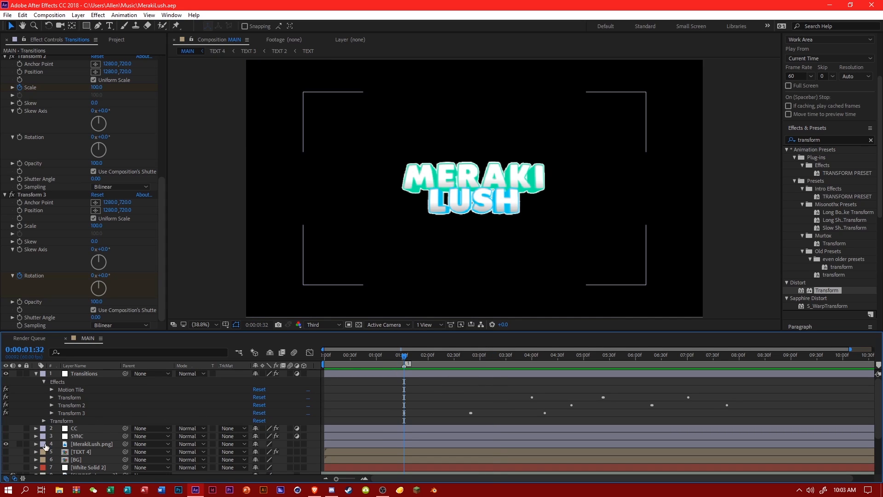
pyautogui.click(304, 444)
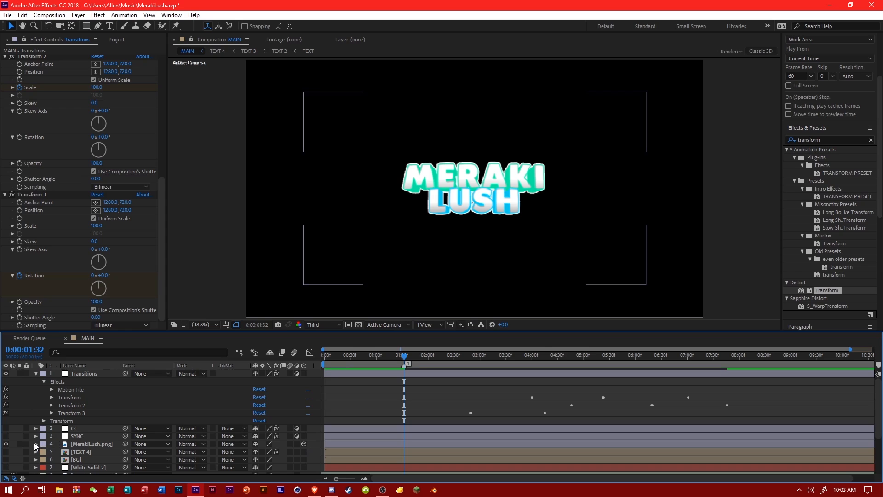
pyautogui.click(36, 443)
pyautogui.scroll(3, 227, 407)
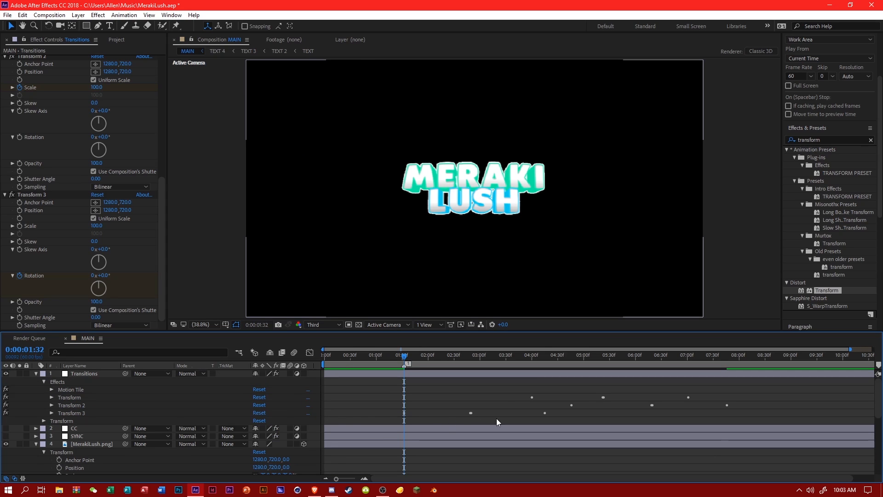
pyautogui.scroll(-3, 200, 430)
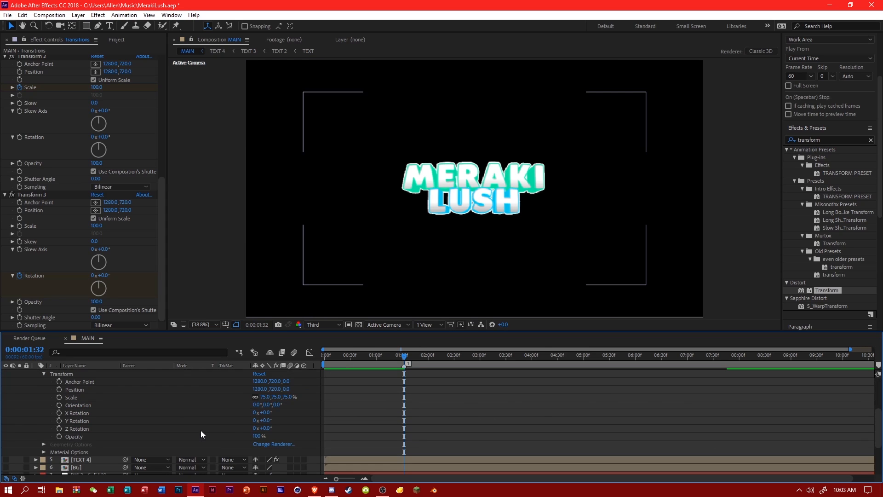
pyautogui.click(59, 411)
# Set the logo's X Rotation to 150° at 0:00:02:49, matching the middle keyframe of Transform 3.
pyautogui.scroll(3, 451, 382)
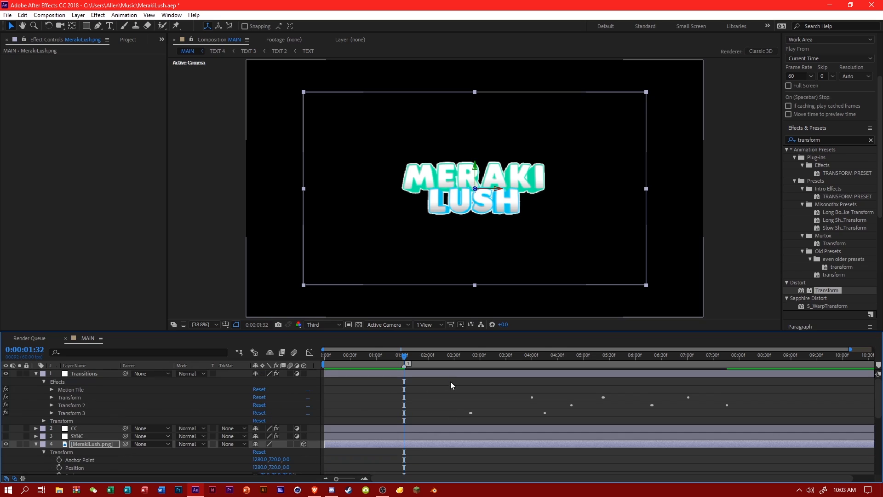
pyautogui.click(471, 359)
pyautogui.moveTo(471, 359); pyautogui.dragTo(470, 360)
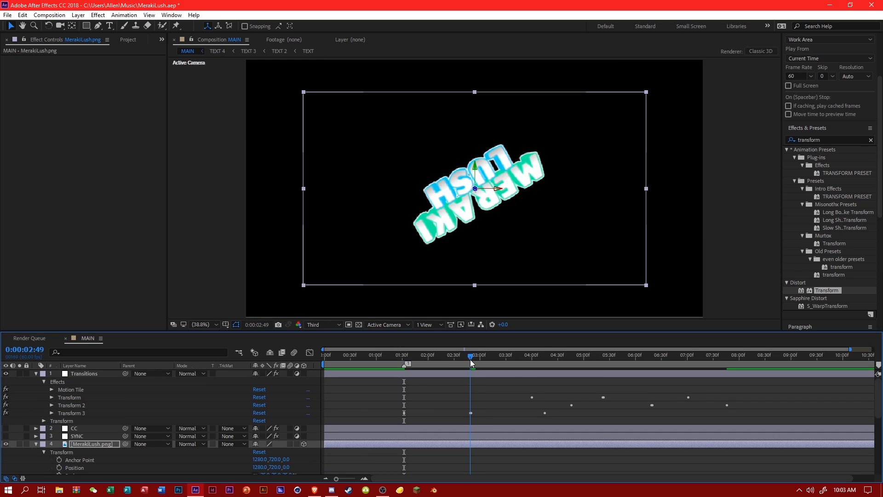
pyautogui.scroll(-3, 400, 405)
pyautogui.click(266, 413)
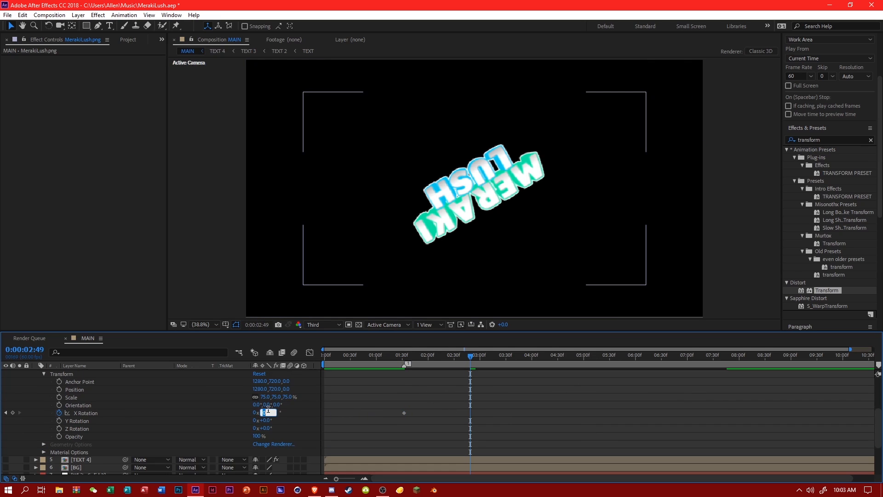
pyautogui.write('150')
pyautogui.press('Return')
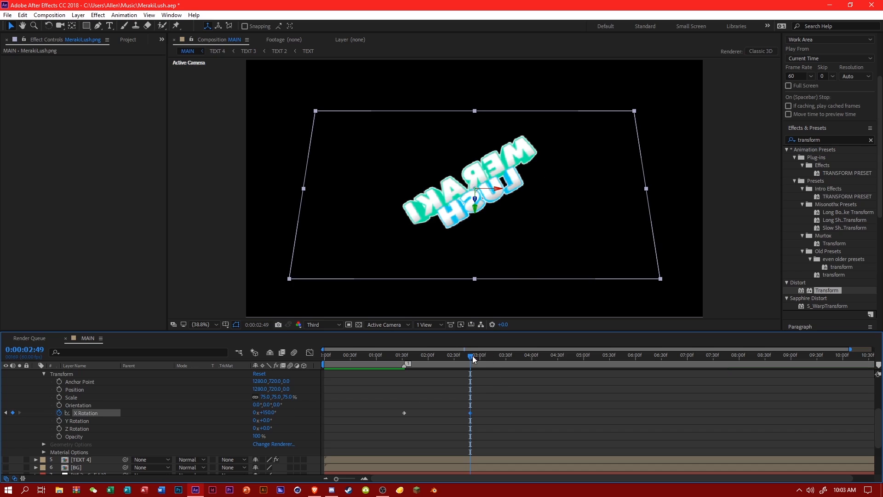
# Set the logo's X Rotation to -150° one frame further, at 0:00:02:50.
pyautogui.moveTo(471, 356); pyautogui.dragTo(471, 357)
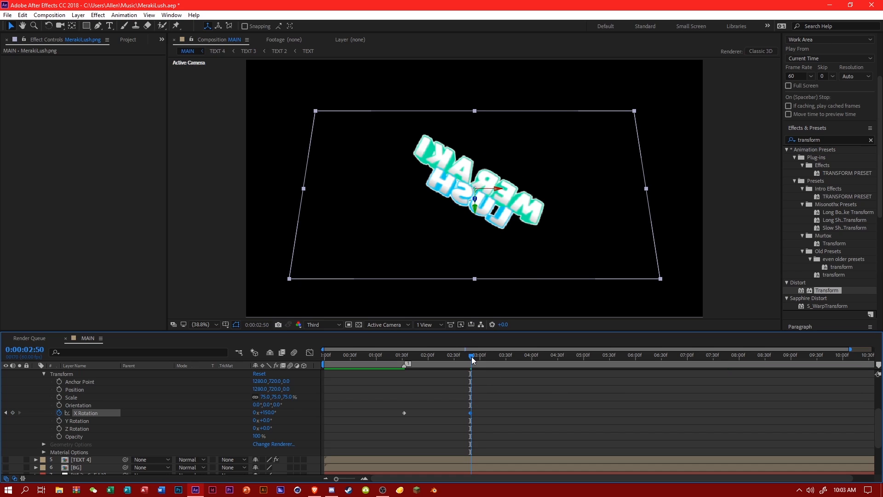
pyautogui.click(276, 413)
pyautogui.write('-150')
pyautogui.press('Return')
# Return the logo's X Rotation to 0° at 0:00:04:00.
pyautogui.scroll(3, 546, 370)
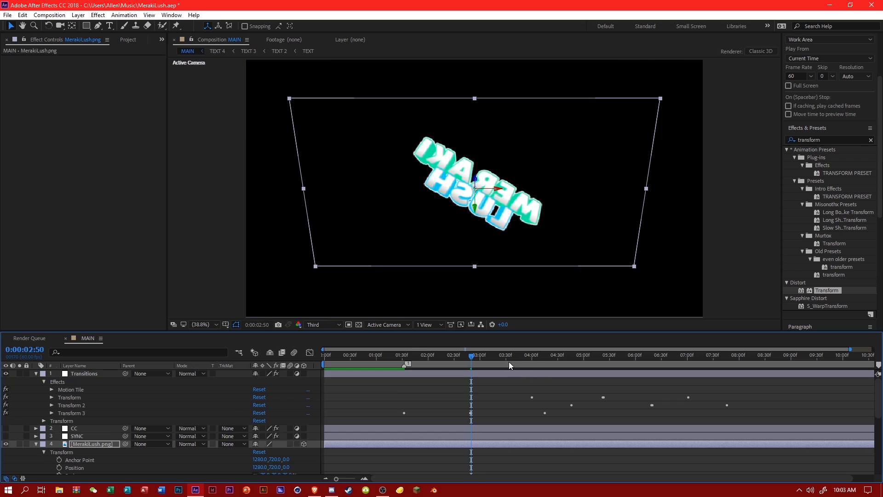
pyautogui.click(533, 359)
pyautogui.scroll(-3, 501, 405)
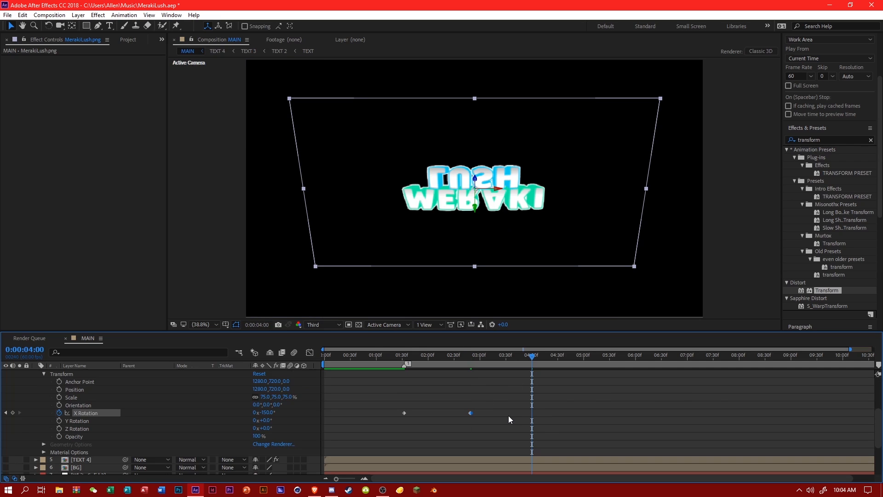
pyautogui.click(266, 413)
pyautogui.write('0')
pyautogui.press('Return')
# Easy Ease the X Rotation keyframes in the value graph and steepen the curve into the 150° peak and out of the -150° keyframe.
pyautogui.click(310, 352)
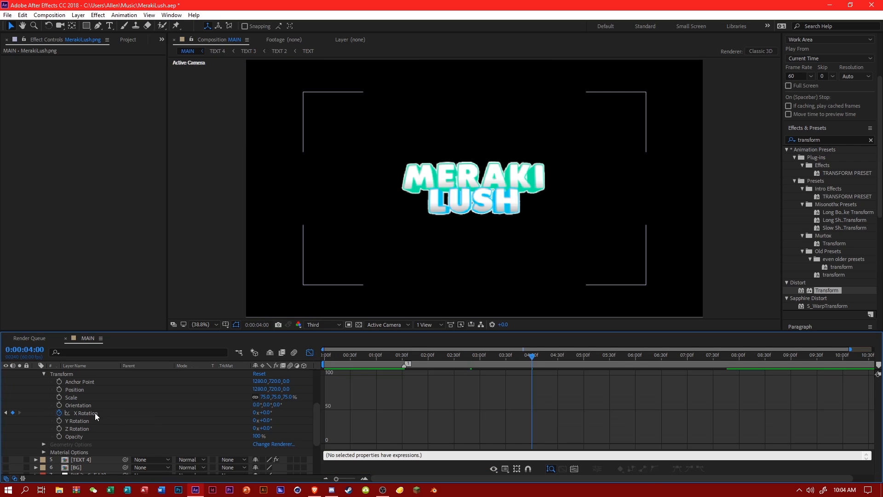
pyautogui.click(95, 413)
pyautogui.click(676, 470)
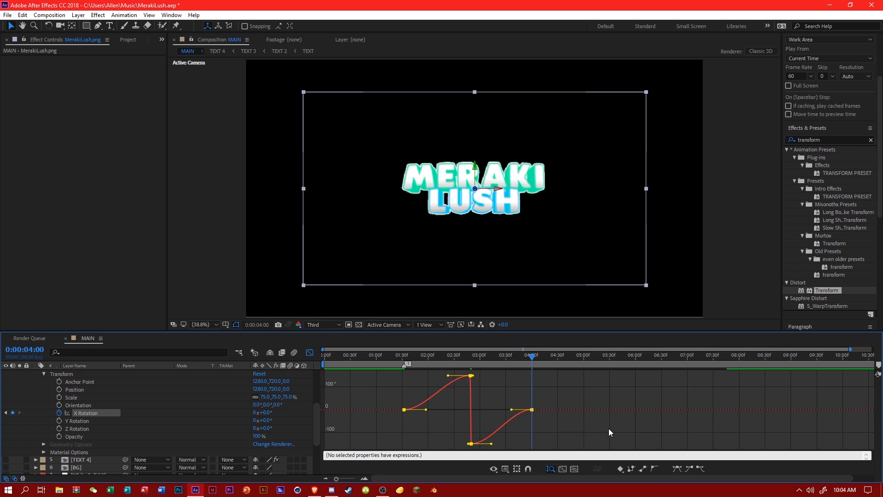
pyautogui.click(470, 376)
pyautogui.moveTo(448, 376); pyautogui.dragTo(467, 412)
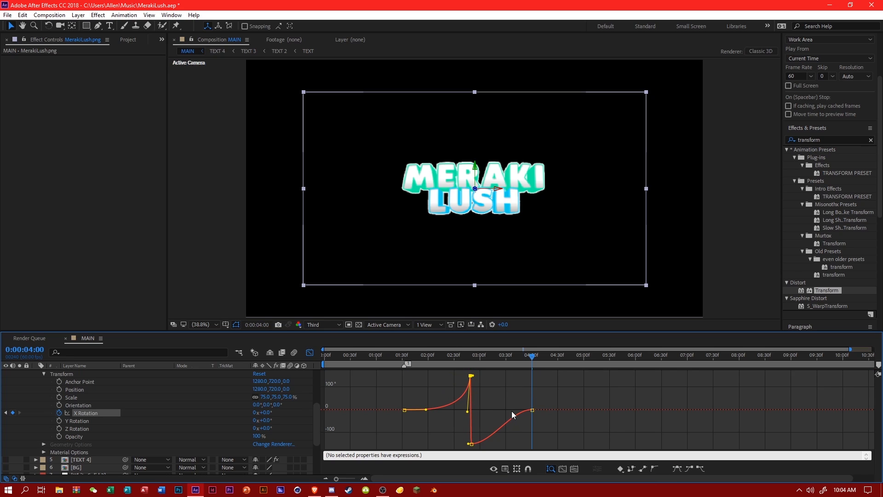
pyautogui.click(471, 444)
pyautogui.moveTo(492, 443); pyautogui.dragTo(472, 405)
# Save the project and preview the logo's X Rotation flip from the start of the composition.
pyautogui.hotkey('ctrl', 's')
pyautogui.press('Home')
pyautogui.press('space')
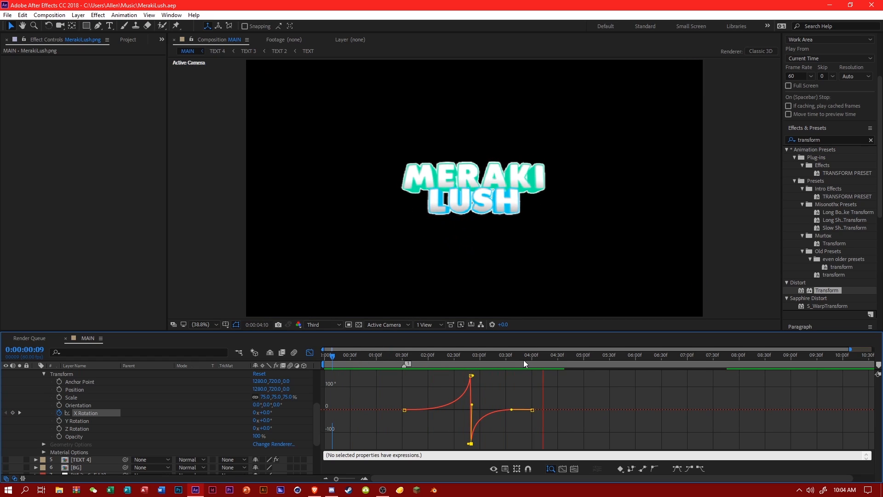
pyautogui.click(486, 360)
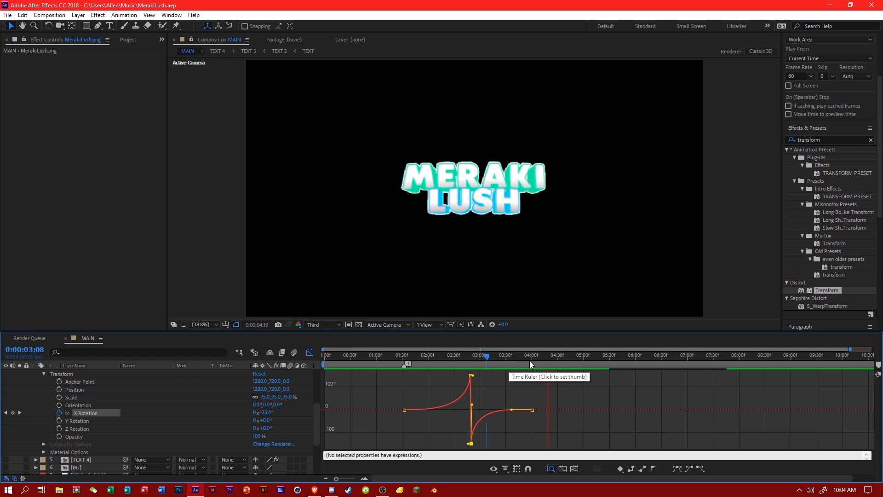
pyautogui.press('space')
# Show the audio waveform and replay around 0:00:03:37 and 0:00:03:18 to find where the second logo flip should start.
pyautogui.click(310, 353)
pyautogui.scroll(-3, 560, 404)
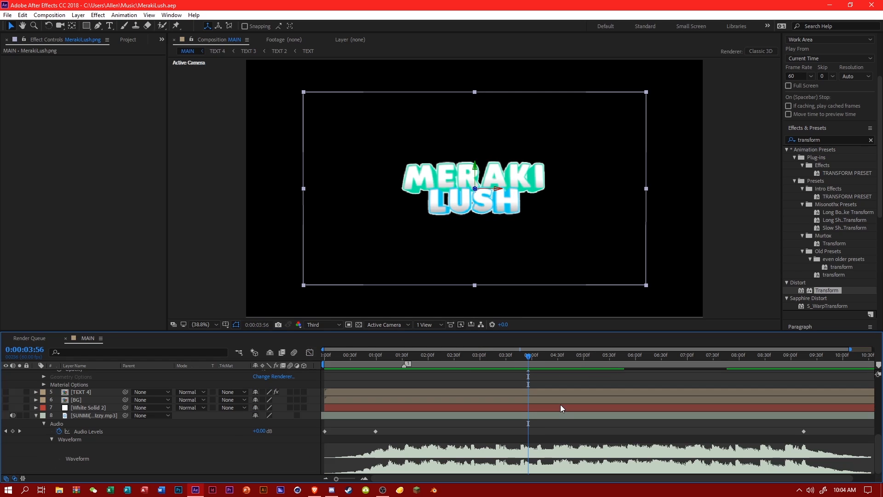
pyautogui.click(512, 355)
pyautogui.press('space')
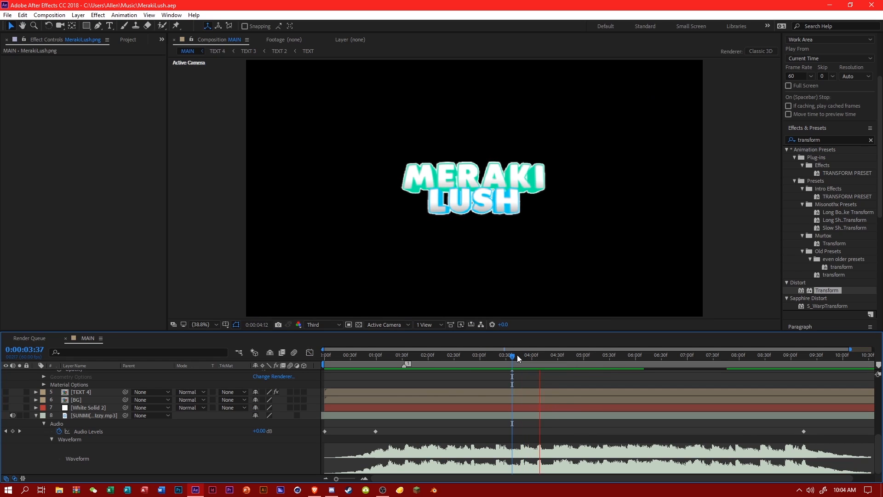
pyautogui.moveTo(539, 358); pyautogui.dragTo(493, 369)
pyautogui.press('space')
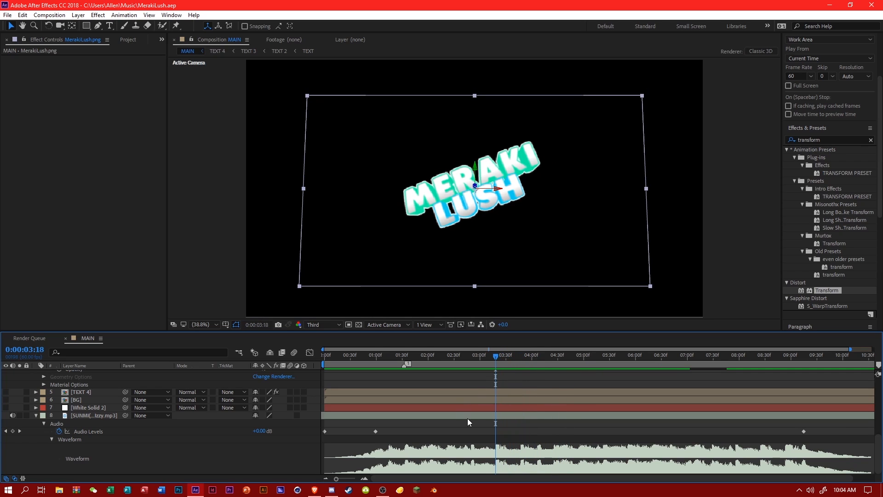
# Add a Y Rotation keyframe to the logo at 0:00:03:18, and set Y Rotation to 150° at 0:00:04:06.
pyautogui.scroll(3, 57, 405)
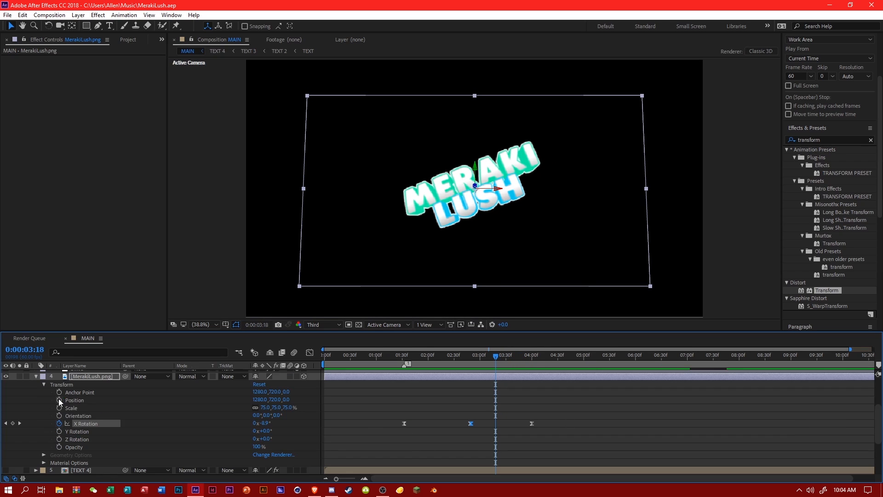
pyautogui.click(59, 431)
pyautogui.scroll(-3, 508, 426)
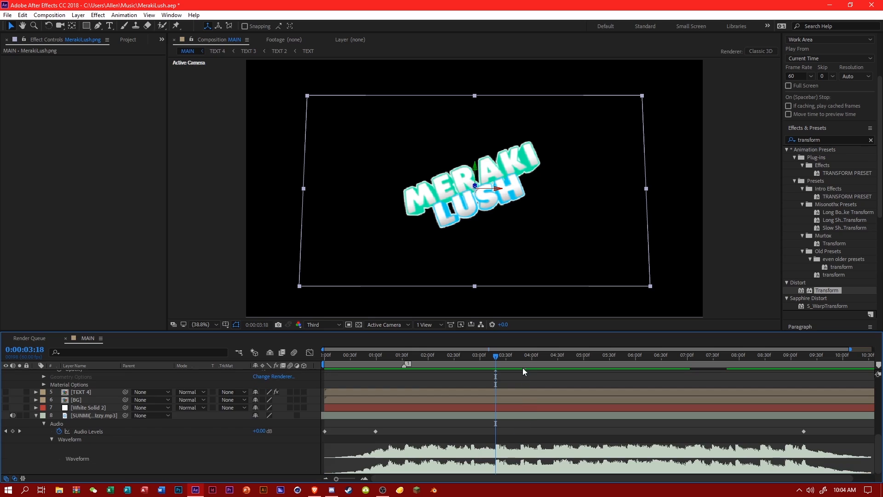
pyautogui.press('space')
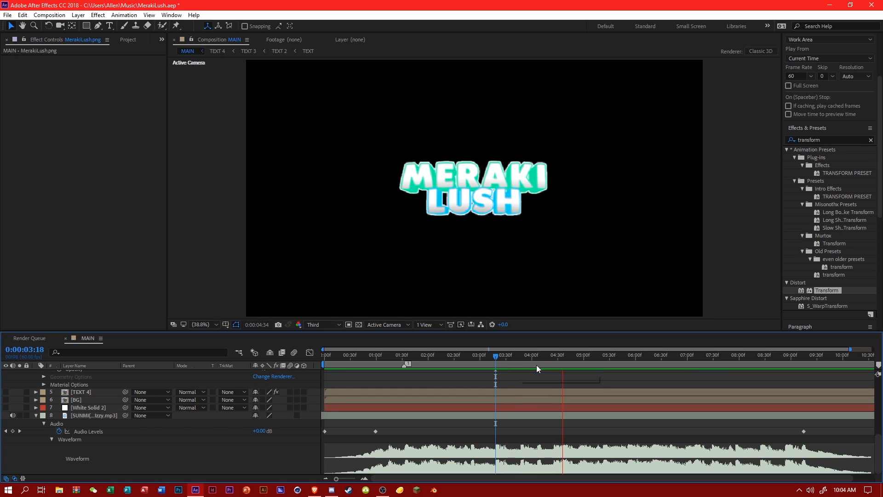
pyautogui.click(537, 365)
pyautogui.scroll(3, 544, 400)
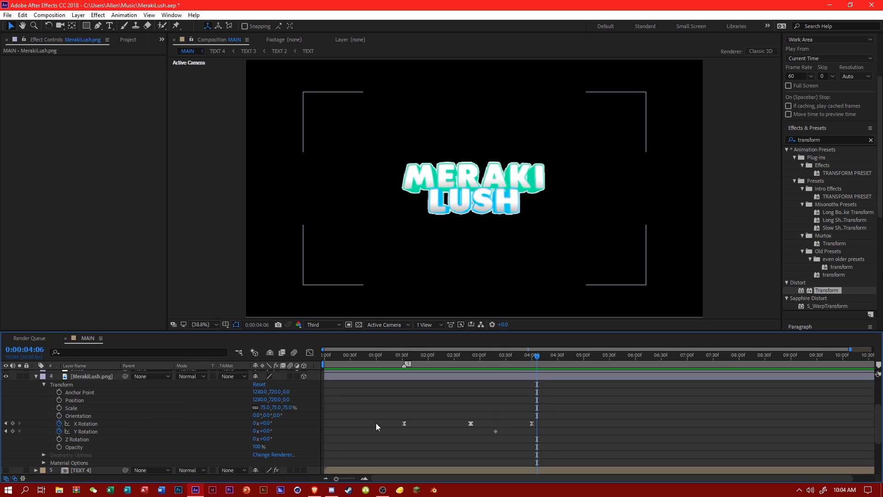
pyautogui.click(271, 431)
pyautogui.write('150')
pyautogui.press('Return')
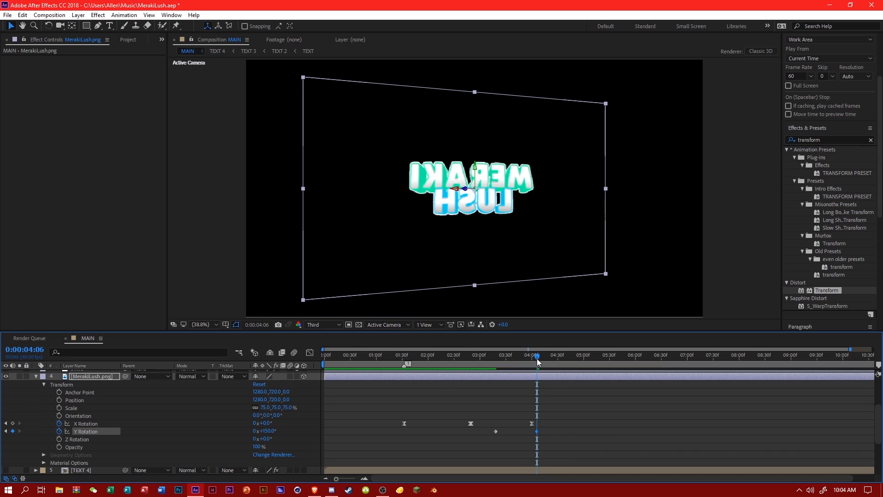
# Set the logo's Y Rotation to -150° one frame further, at 0:00:04:07.
pyautogui.moveTo(539, 362); pyautogui.dragTo(537, 362)
pyautogui.click(352, 444)
pyautogui.click(269, 431)
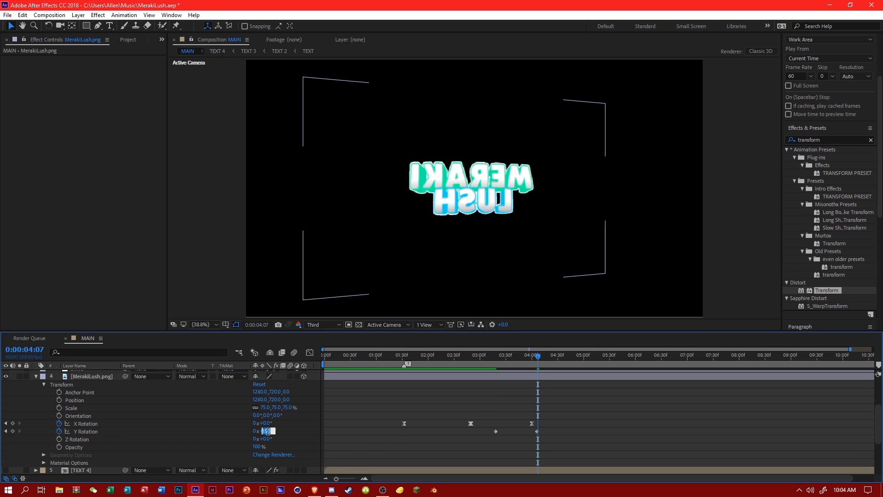
pyautogui.write('-150')
pyautogui.press('Return')
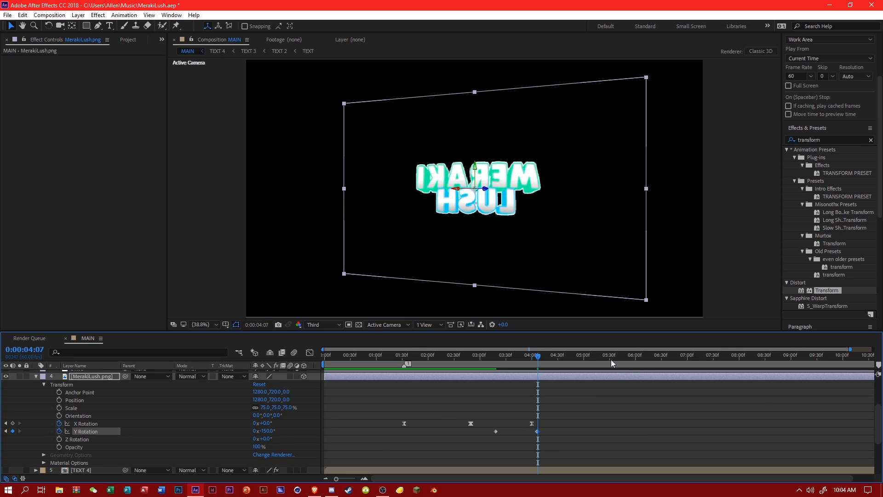
# Return the logo's Y Rotation to 0° at 0:00:05:14.
pyautogui.click(596, 359)
pyautogui.click(558, 390)
pyautogui.click(268, 431)
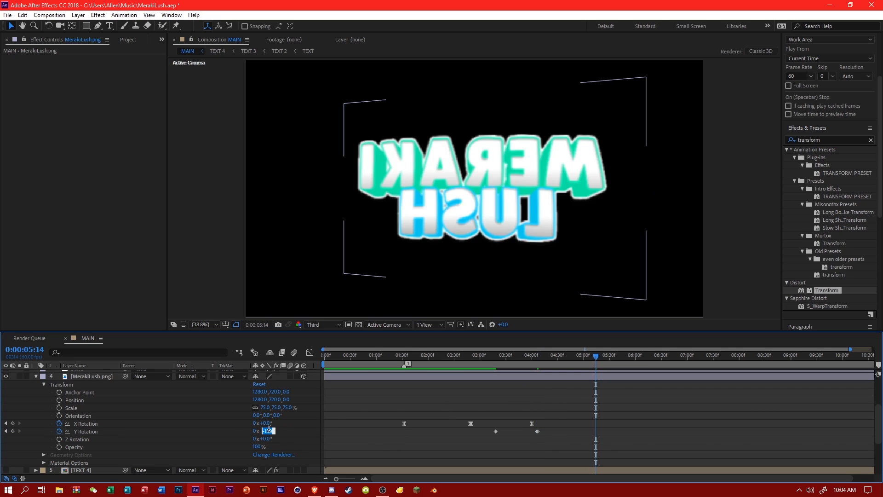
pyautogui.write('0x+0.0°')
# Easy Ease the Y Rotation keyframes in the value graph and steepen the curve around the 150° to -150° jump.
pyautogui.click(309, 353)
pyautogui.click(87, 431)
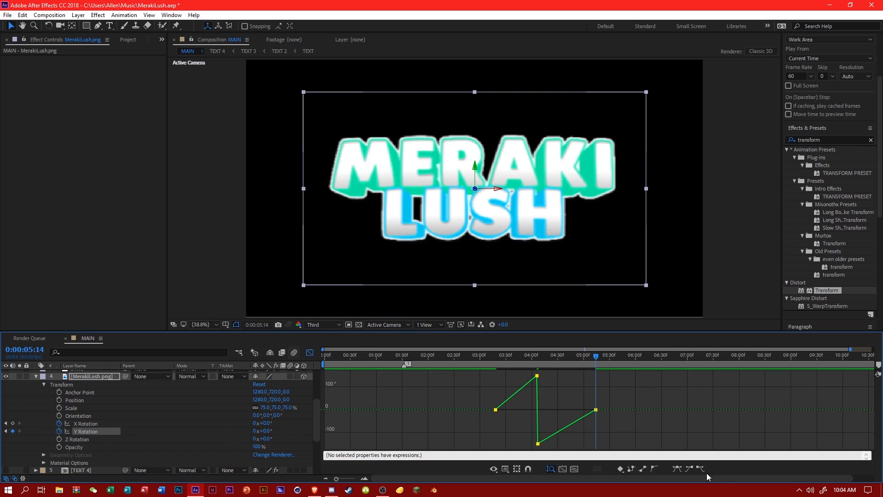
pyautogui.click(678, 468)
pyautogui.click(537, 376)
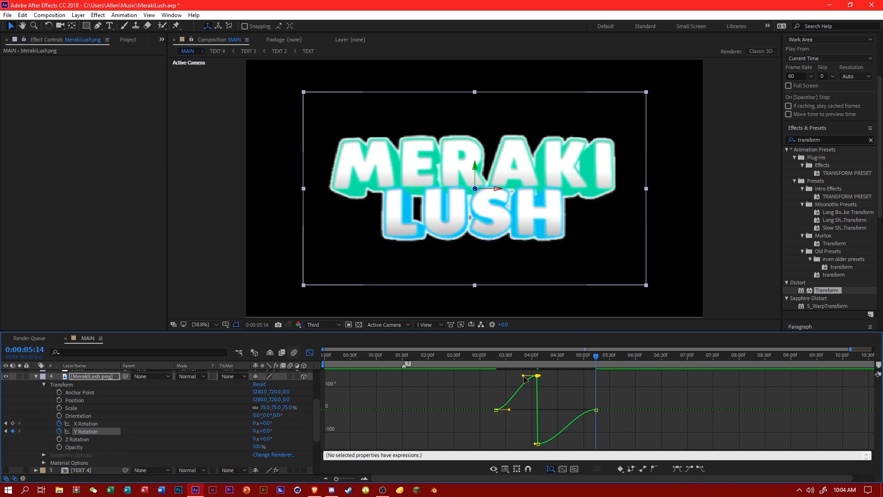
pyautogui.moveTo(524, 377); pyautogui.dragTo(532, 409)
pyautogui.click(538, 444)
pyautogui.click(534, 405)
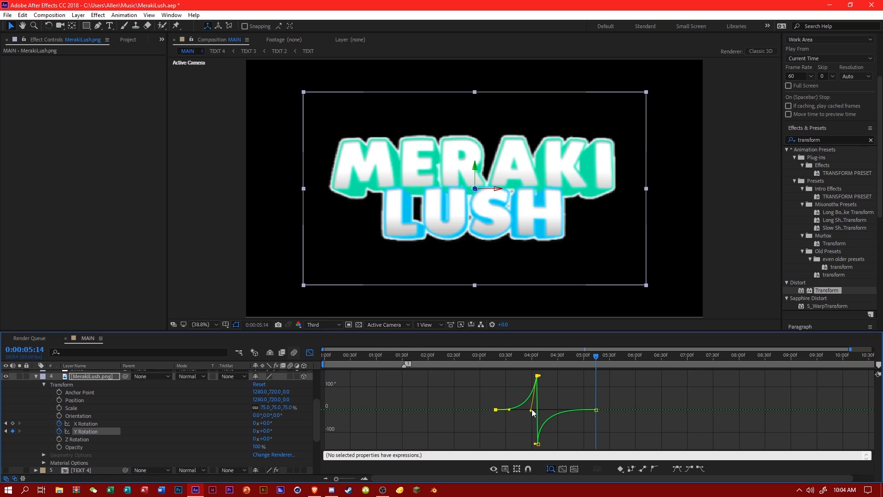
pyautogui.click(560, 394)
# Save the project and preview both logo flips from 0:00:02:03.
pyautogui.hotkey('ctrl', 's')
pyautogui.moveTo(499, 363); pyautogui.dragTo(432, 359)
pyautogui.press('space')
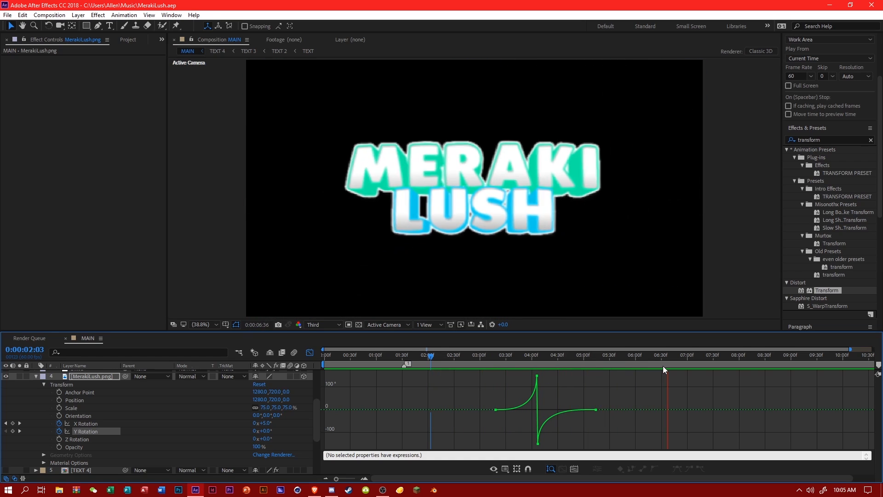
pyautogui.click(656, 363)
# Show the audio waveform and check the music between 0:00:05:53 and 0:00:06:43 for the next logo rotation's timing.
pyautogui.click(310, 352)
pyautogui.scroll(-3, 722, 397)
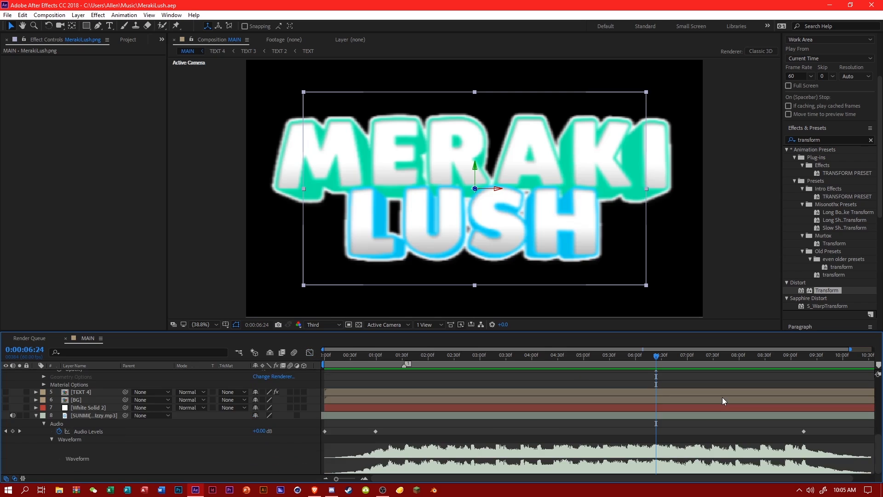
pyautogui.press('space')
pyautogui.click(630, 360)
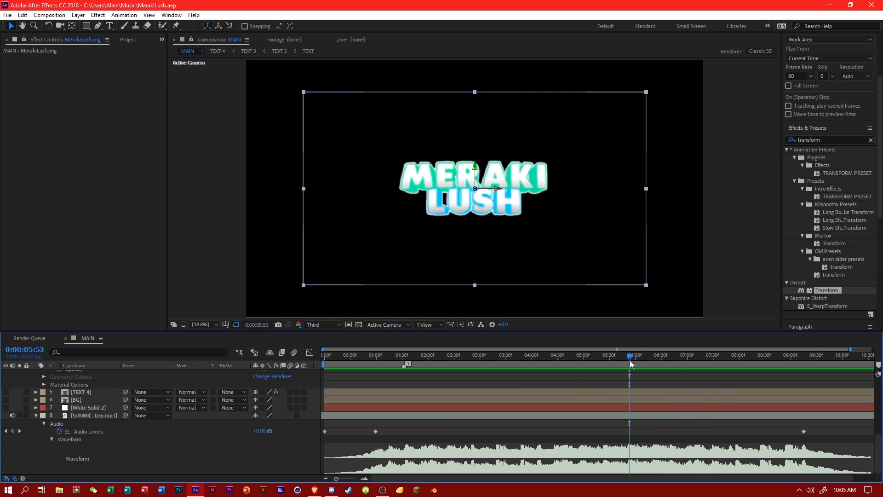
pyautogui.click(669, 361)
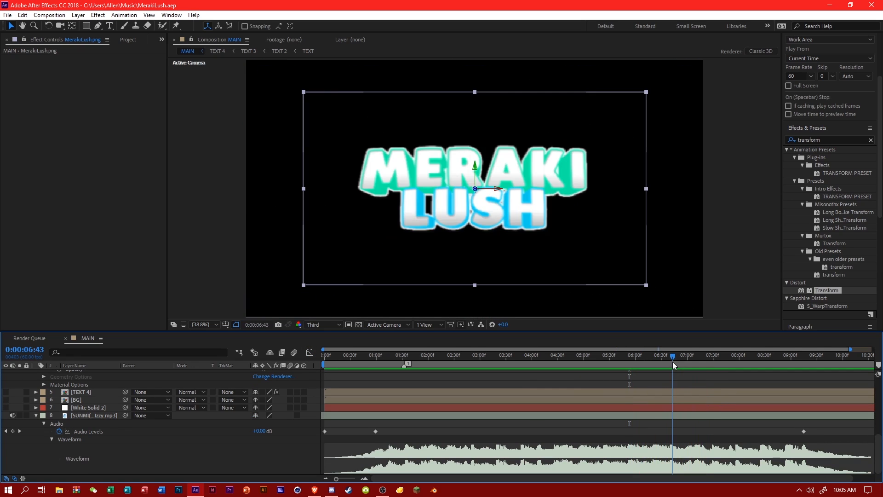
pyautogui.scroll(5, 699, 395)
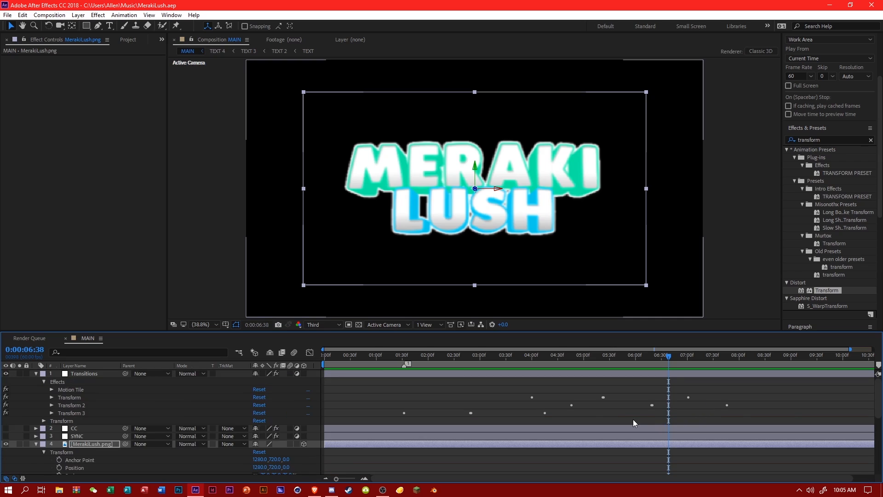
# Add an X Rotation keyframe at 0:00:05:30 on the MerakiLush.png layer, holding the logo at 0°.
pyautogui.scroll(-5, 633, 418)
pyautogui.click(467, 436)
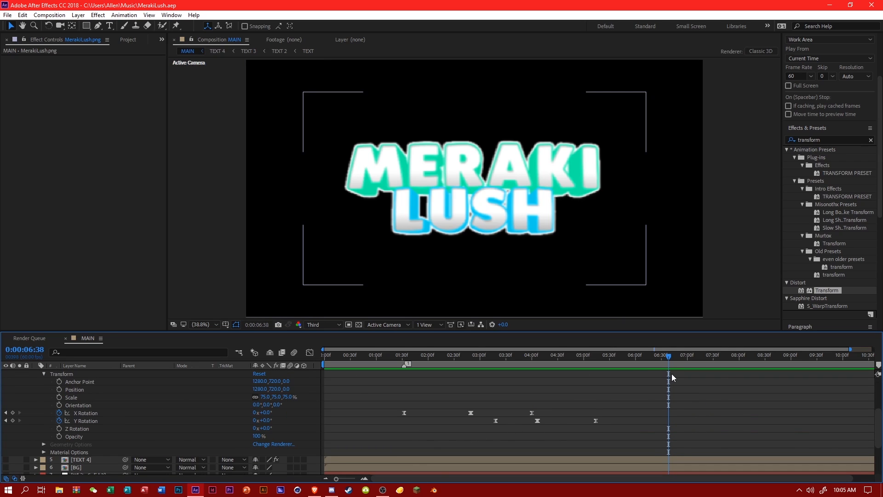
pyautogui.click(610, 358)
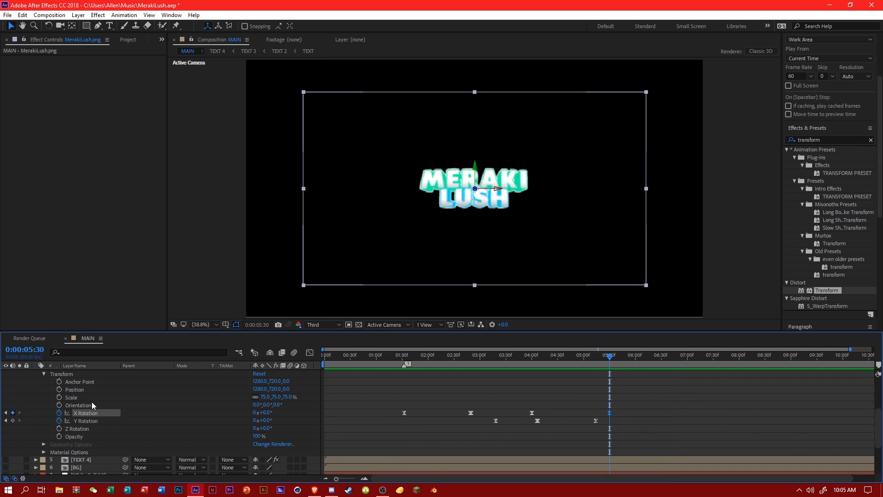
pyautogui.click(88, 413)
# Check the music's beat against the waveform and set the logo's X Rotation to -150° at 0:00:06:39.
pyautogui.scroll(-3, 665, 391)
pyautogui.click(663, 360)
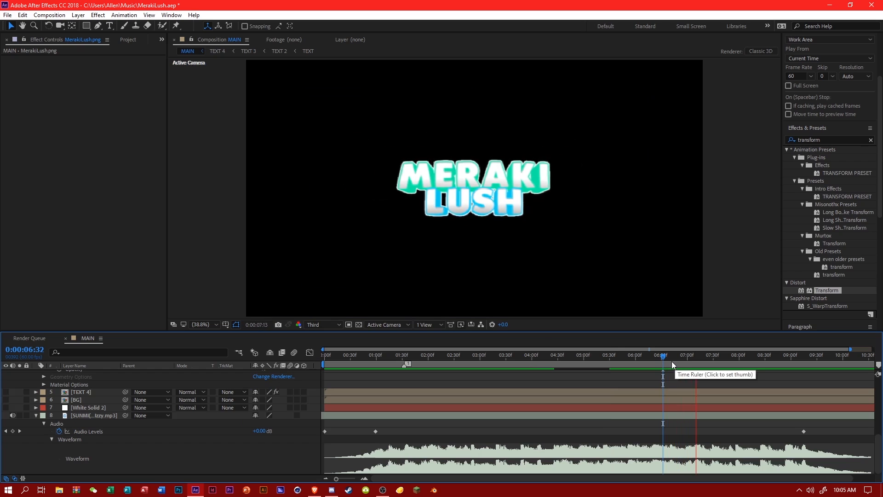
pyautogui.click(645, 361)
pyautogui.click(669, 367)
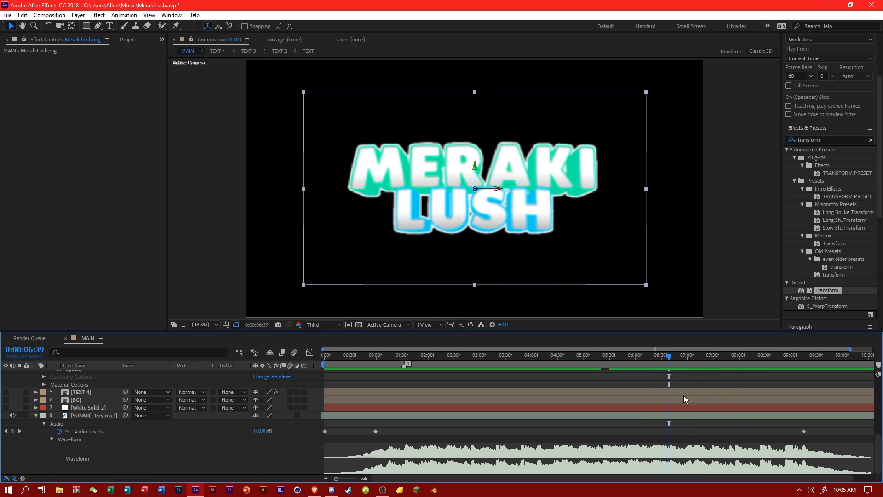
pyautogui.scroll(3, 683, 400)
pyautogui.click(683, 420)
pyautogui.click(266, 423)
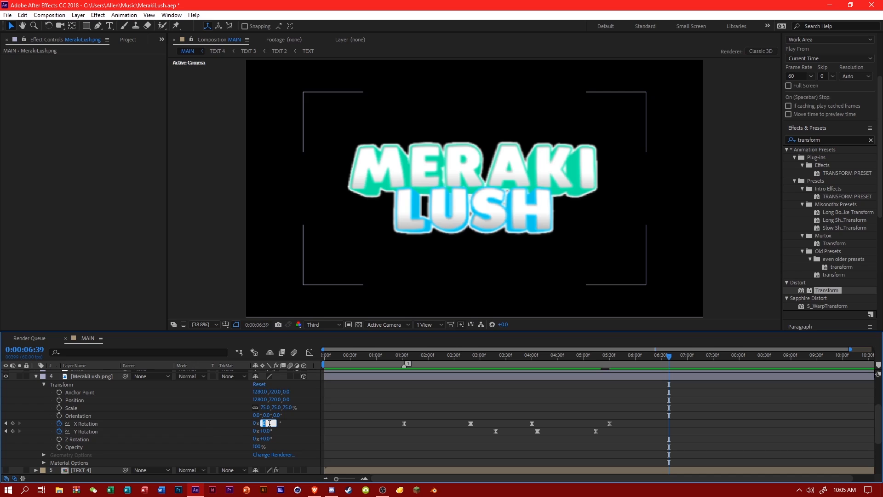
pyautogui.write('-150')
pyautogui.press('Return')
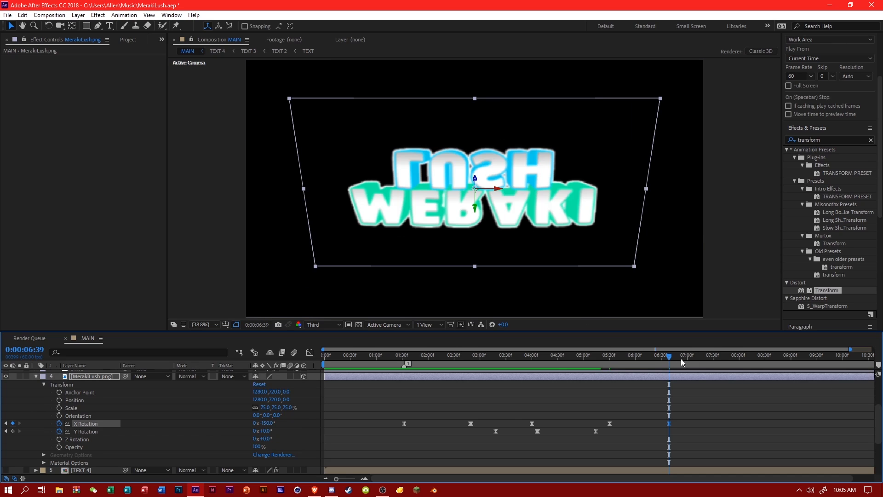
# Set the logo's X Rotation to 150° one frame further on, at 0:00:06:40.
pyautogui.press('pagedown')
pyautogui.click(266, 423)
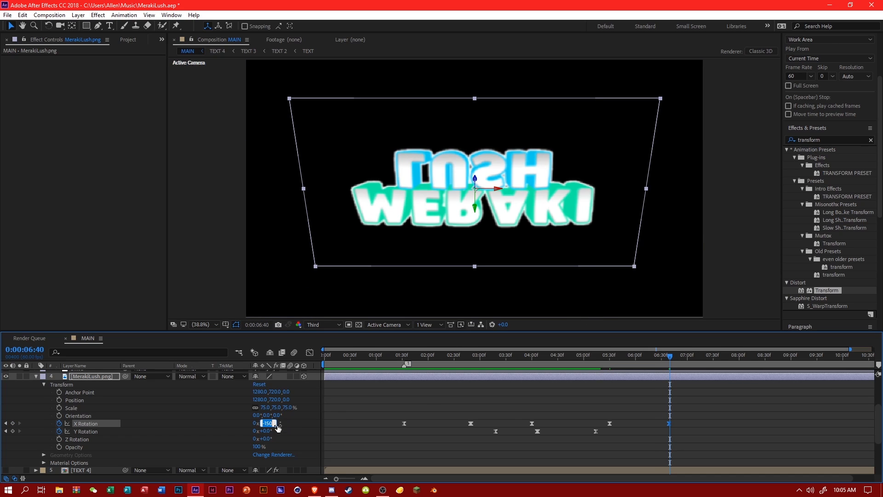
pyautogui.write('150')
pyautogui.press('Return')
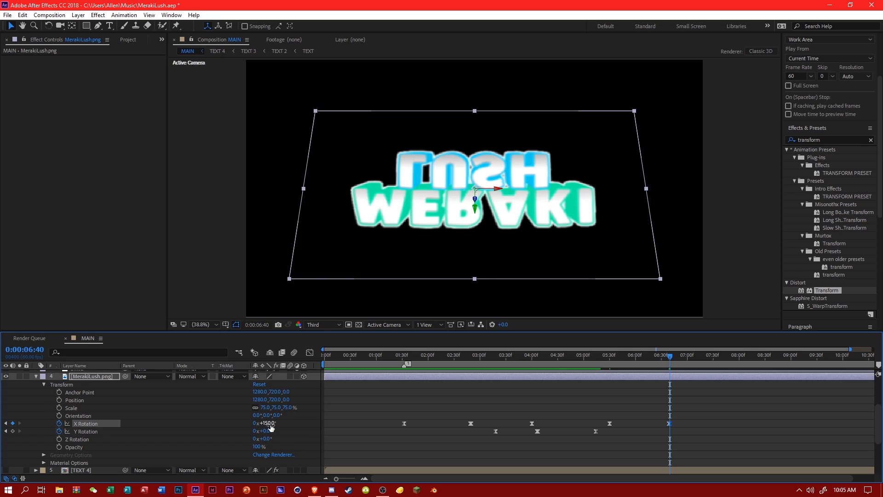
# Return the logo's X Rotation to 0° at 0:00:08:01.
pyautogui.click(740, 356)
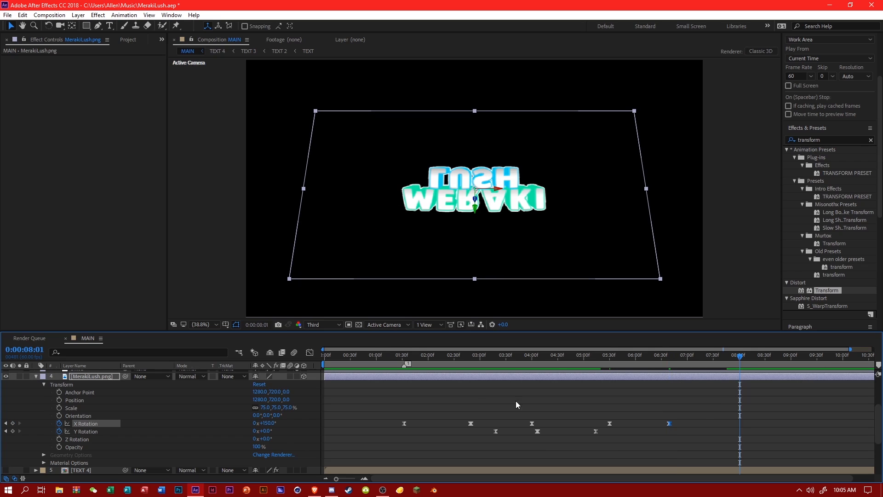
pyautogui.click(267, 423)
pyautogui.write('0')
pyautogui.press('Return')
# In the value graph, steepen the X Rotation curve into the -150° keyframe at 0:00:06:39 and out of the 150° keyframe at 0:00:06:40.
pyautogui.click(309, 352)
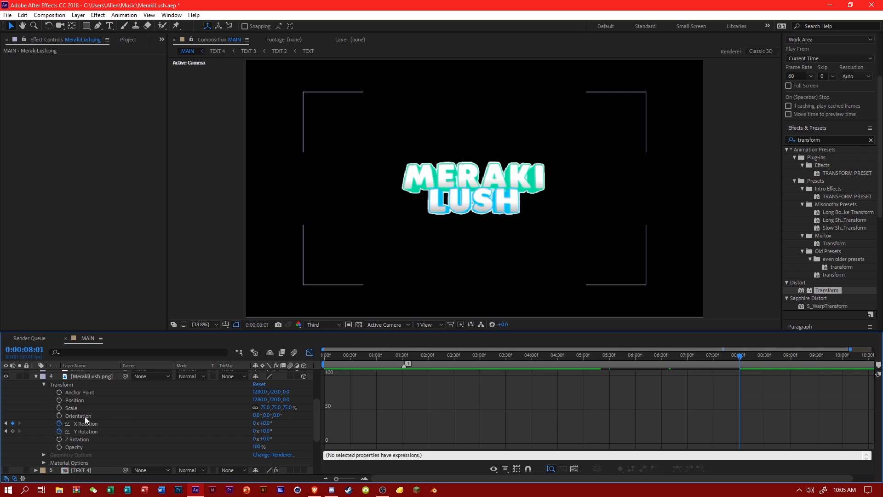
pyautogui.click(91, 423)
pyautogui.click(708, 443)
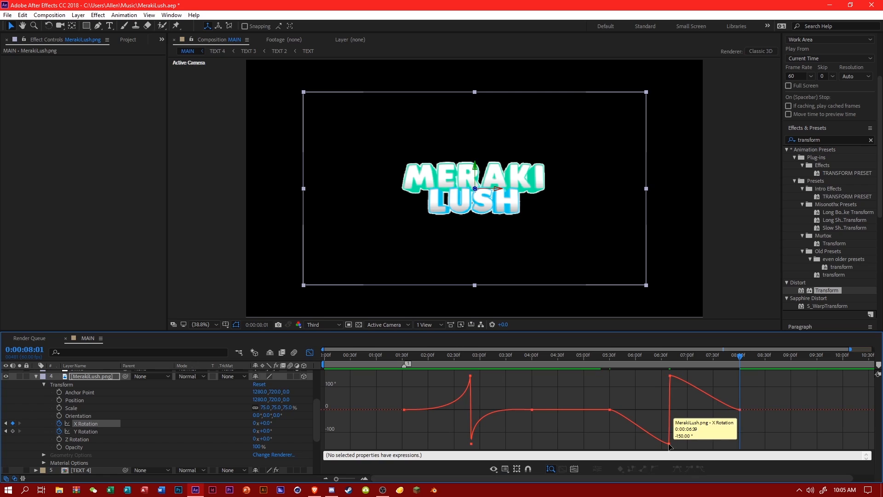
pyautogui.click(669, 444)
pyautogui.moveTo(659, 444); pyautogui.dragTo(731, 404)
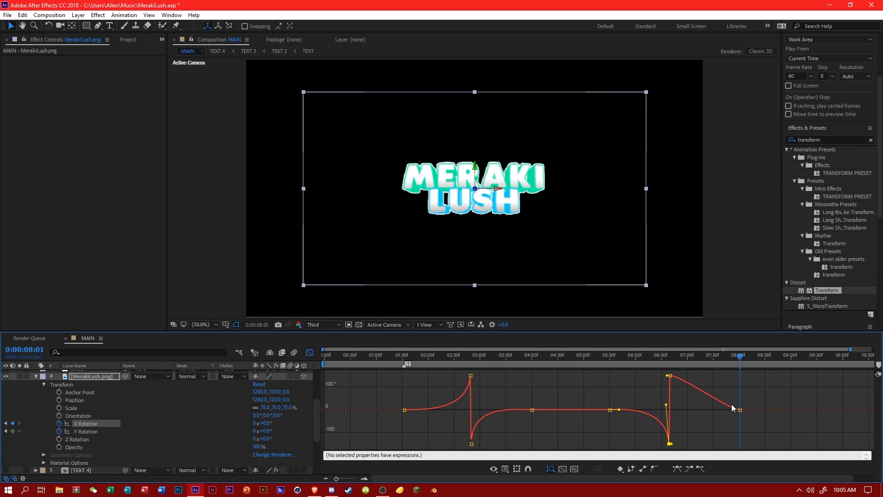
pyautogui.click(713, 422)
pyautogui.click(669, 380)
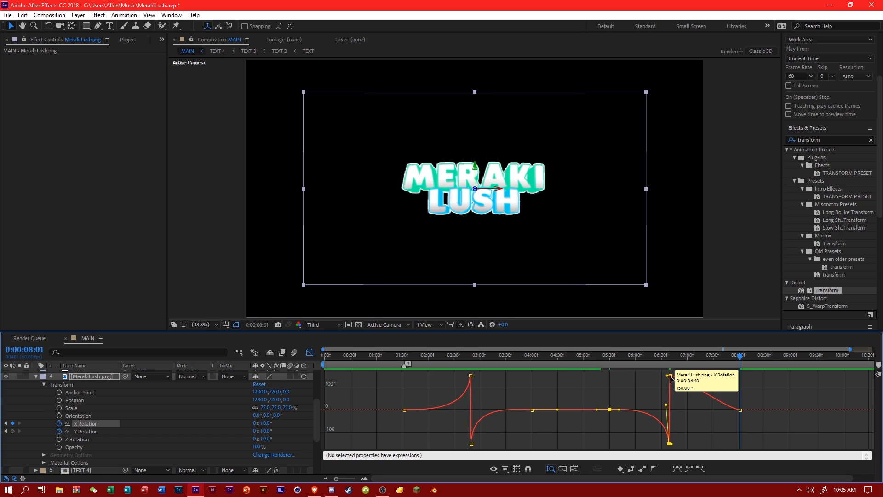
pyautogui.click(670, 377)
pyautogui.moveTo(682, 376); pyautogui.dragTo(654, 418)
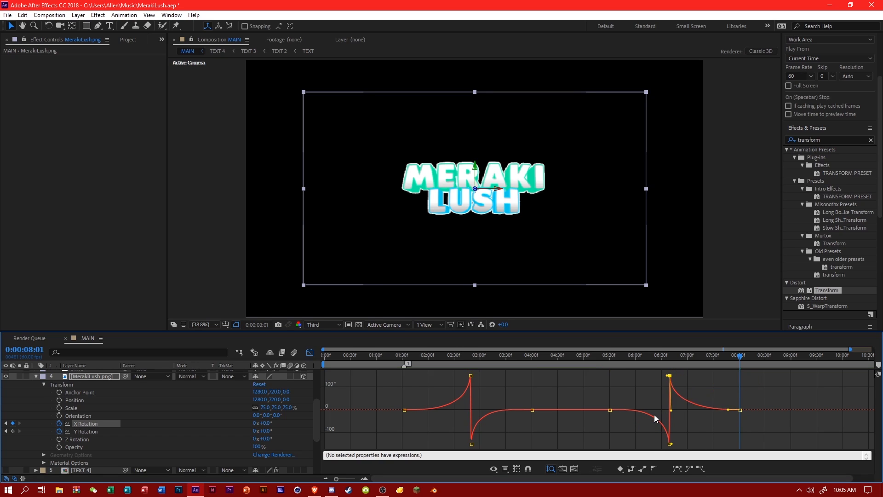
pyautogui.click(708, 424)
# Save the project and preview the new X flip from 0:00:04:03 and again from 0:00:05:54.
pyautogui.hotkey('ctrl', 's')
pyautogui.moveTo(545, 359); pyautogui.dragTo(535, 358)
pyautogui.press('space')
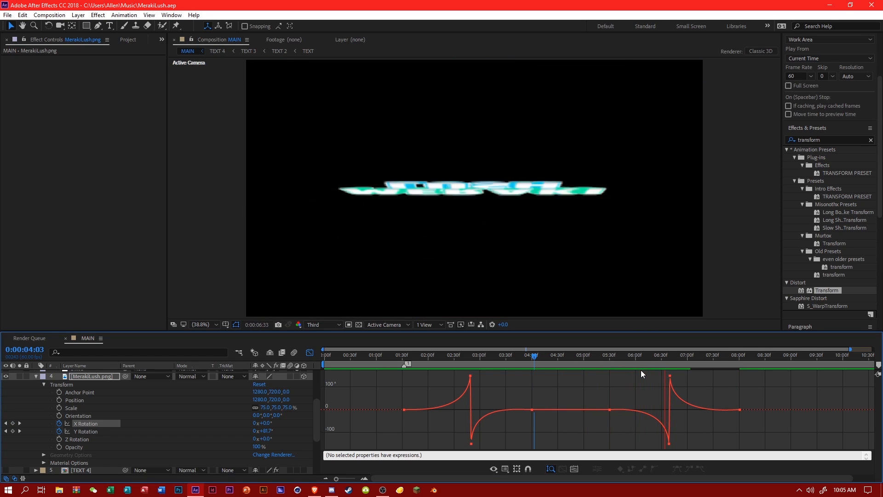
pyautogui.click(630, 365)
pyautogui.press('space')
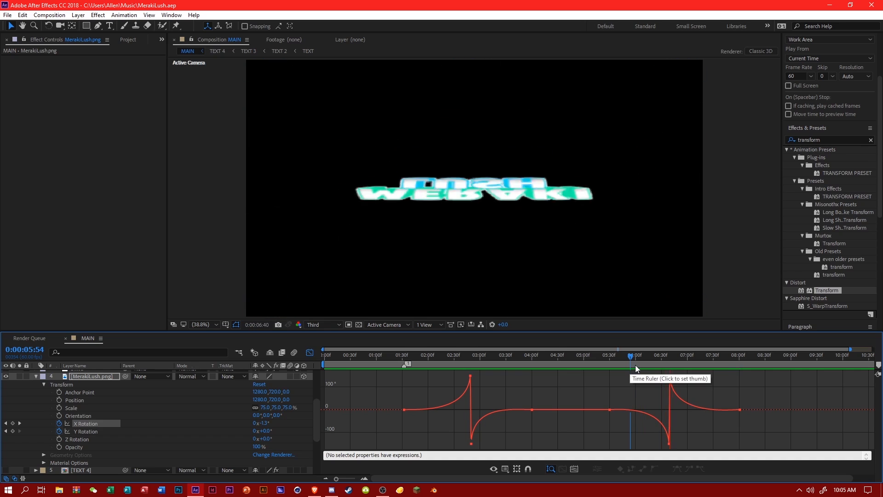
pyautogui.click(730, 362)
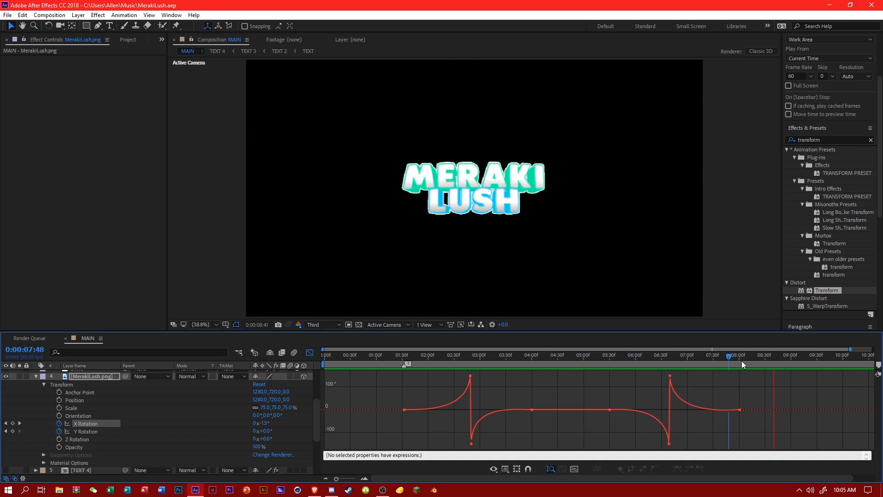
# Preview all three logo flips from 0:00:01:44, replaying them from about 0:00:02:48 and 0:00:02:44.
pyautogui.click(414, 361)
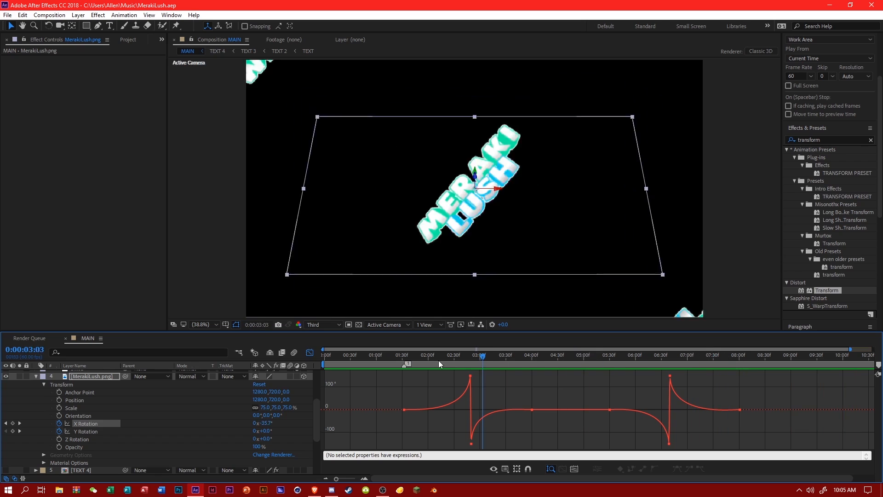
pyautogui.press('space')
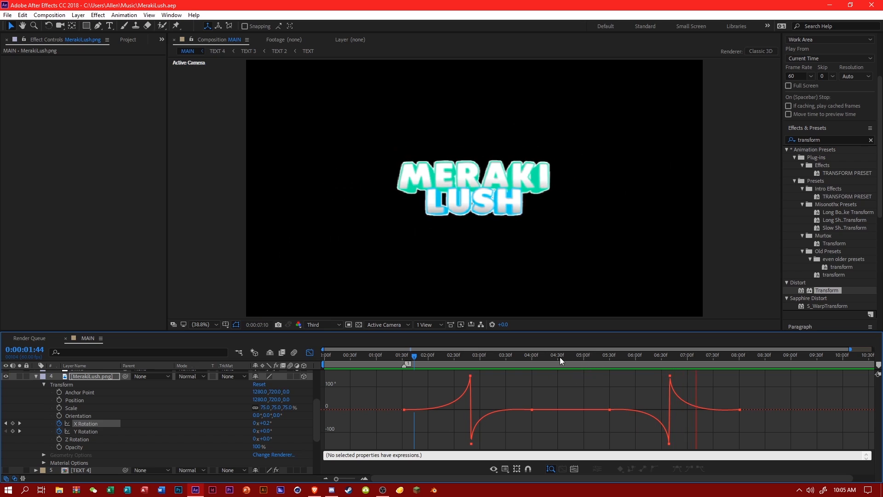
pyautogui.click(470, 356)
pyautogui.press('space')
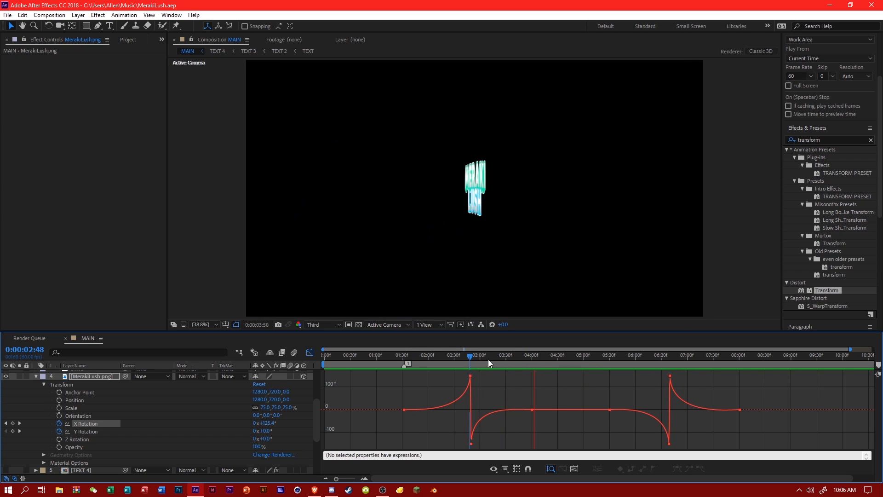
pyautogui.click(466, 357)
pyautogui.press('space')
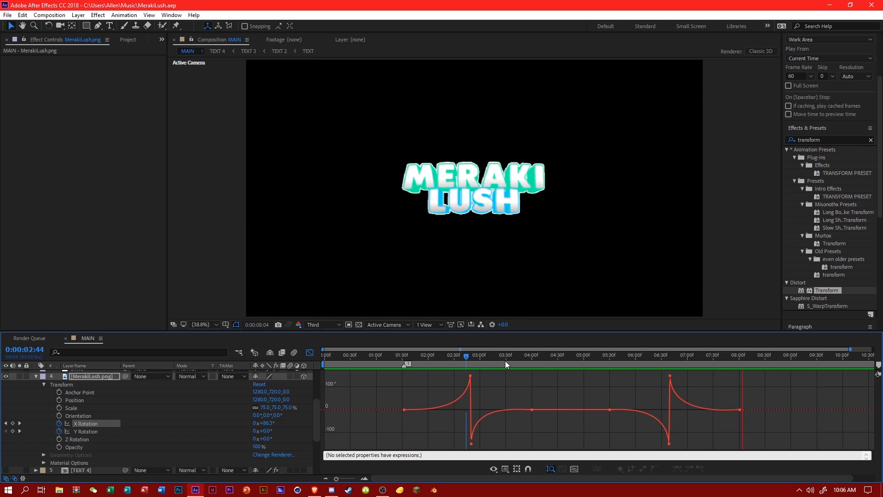
pyautogui.click(678, 363)
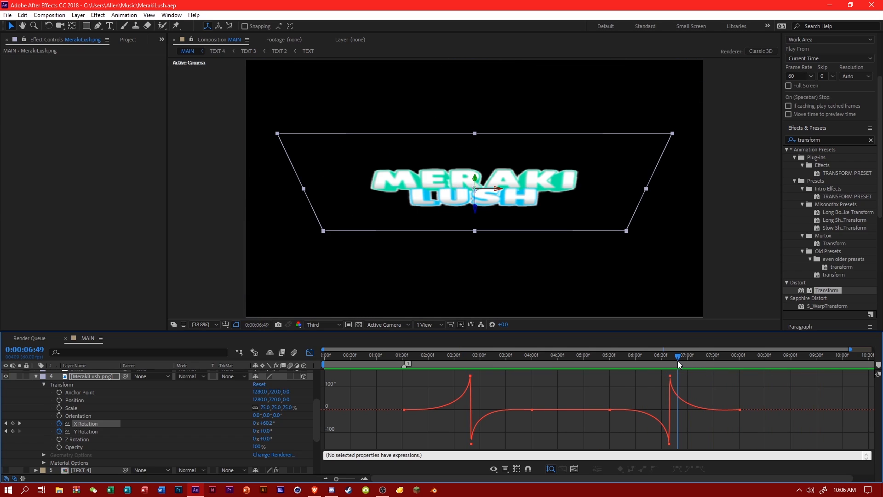
# Close the graph editor and collapse the properties of the MerakiLush.png and Transitions layers.
pyautogui.click(370, 363)
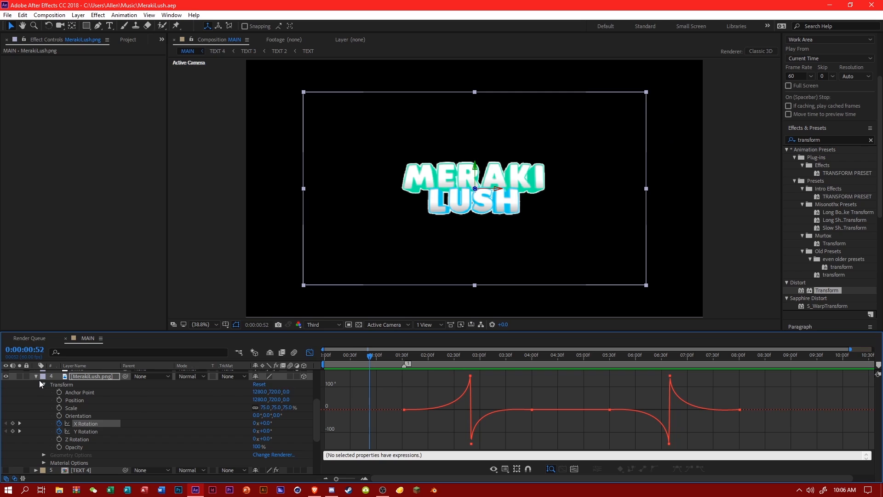
pyautogui.click(37, 378)
pyautogui.click(312, 353)
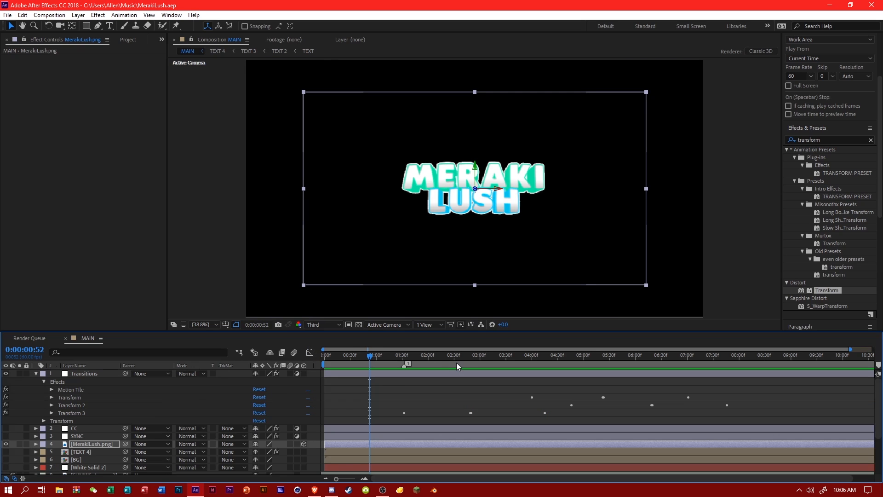
pyautogui.moveTo(470, 360); pyautogui.dragTo(497, 391)
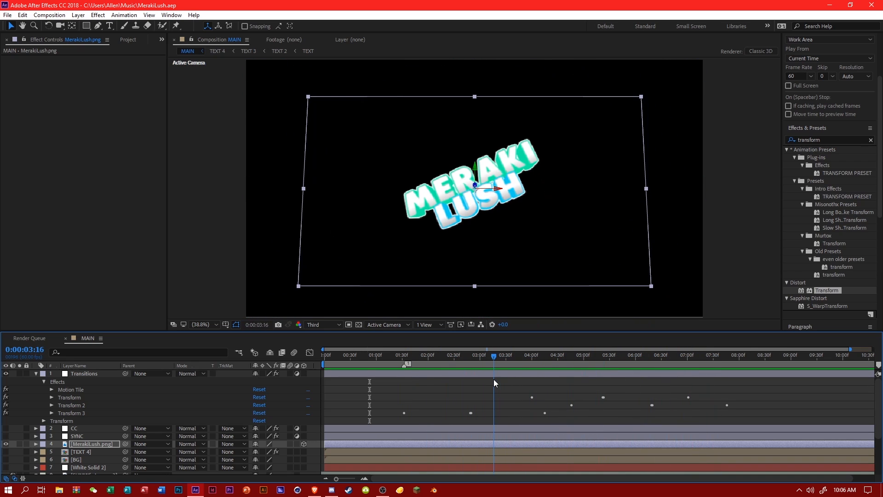
pyautogui.click(35, 373)
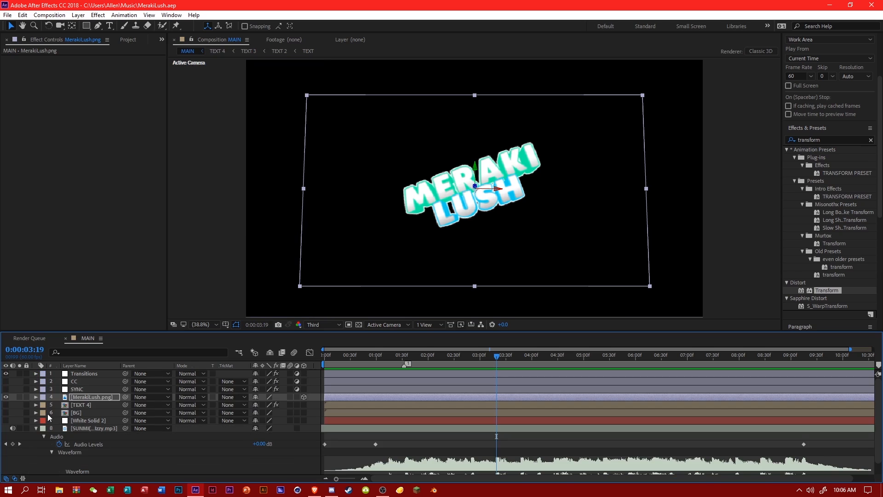
# Turn on visibility for the White Solid 2, BG, TEXT 4, SYNC and CC layers and check the composition at 0:00:03:35.
pyautogui.click(169, 457)
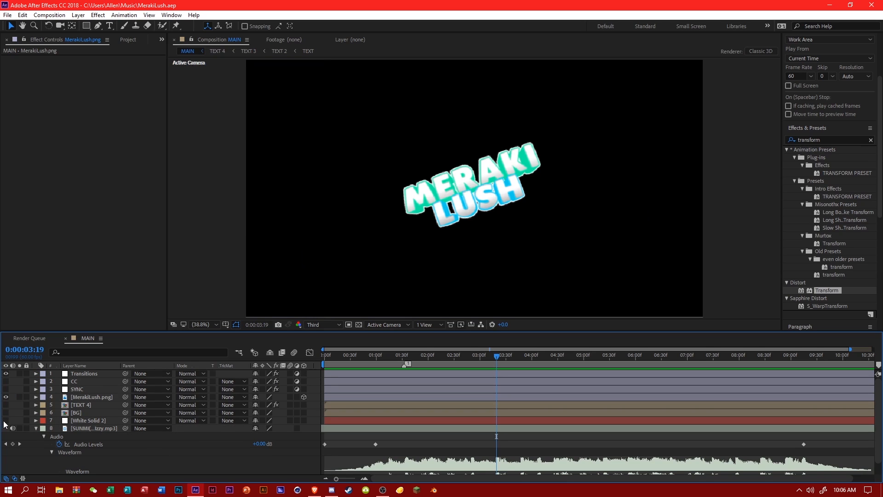
pyautogui.moveTo(5, 420); pyautogui.dragTo(6, 382)
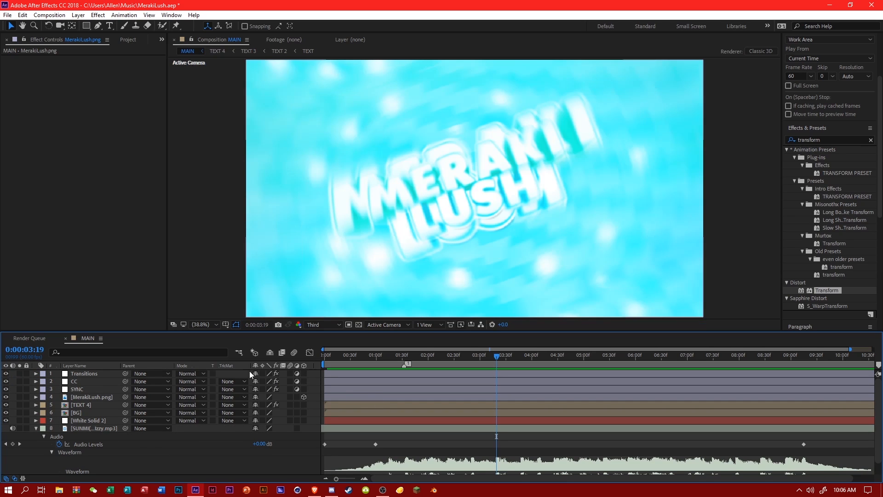
pyautogui.click(461, 361)
pyautogui.click(511, 357)
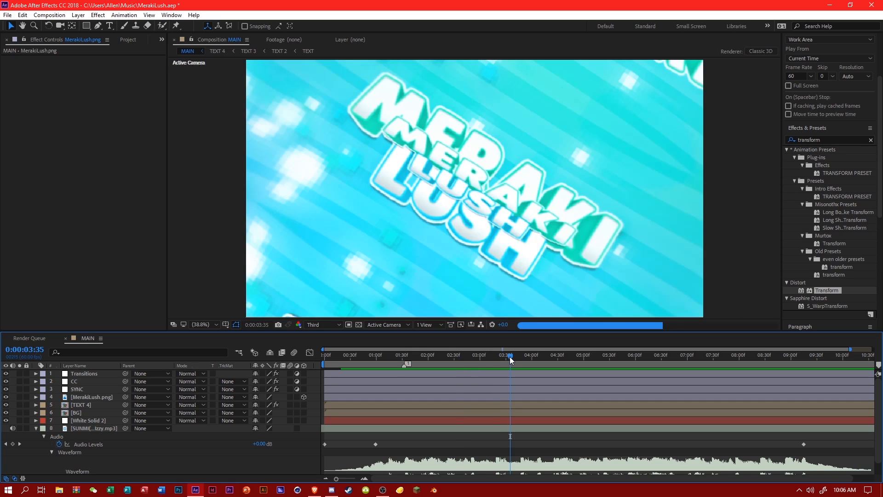
# Delete the duplicate TEXT 4 logo layer, save the project and check the logo flip around 0:00:06:38.
pyautogui.click(81, 407)
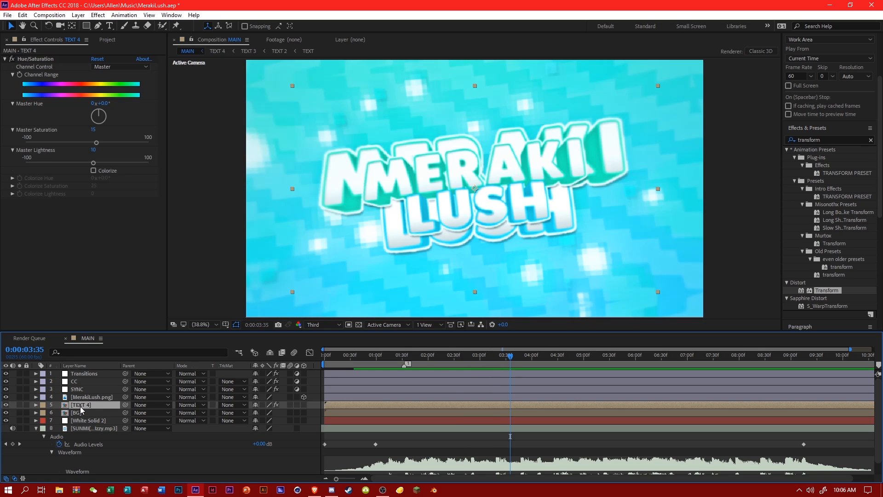
pyautogui.press('Delete')
pyautogui.hotkey('ctrl', 's')
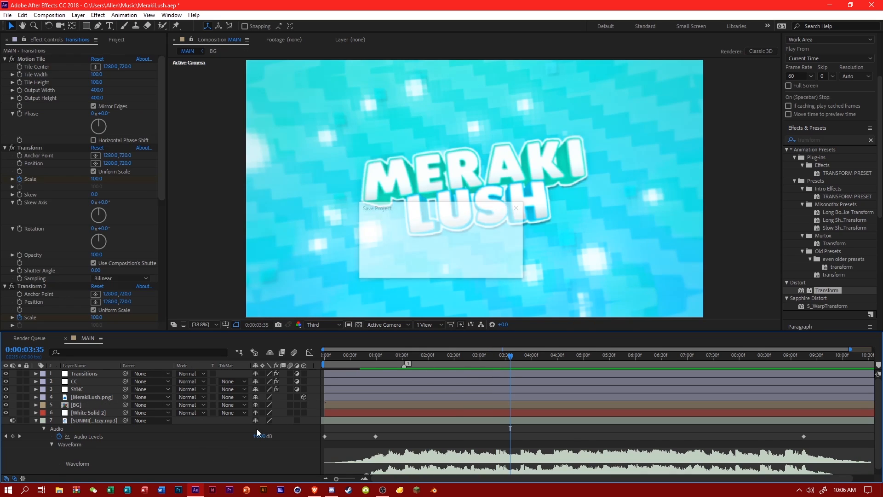
pyautogui.moveTo(552, 362); pyautogui.dragTo(656, 367)
pyautogui.press('space')
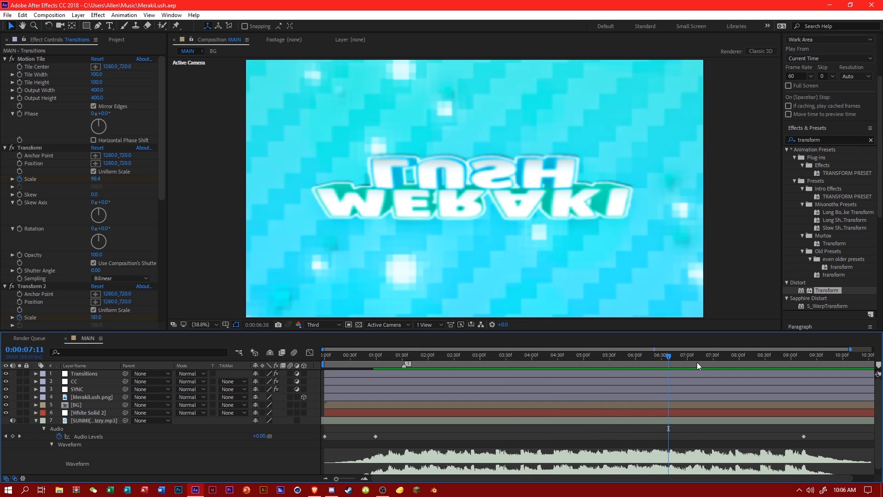
# Set the composition preview resolution to Half, save the project and inspect the frame at 0:00:01:51.
pyautogui.click(322, 325)
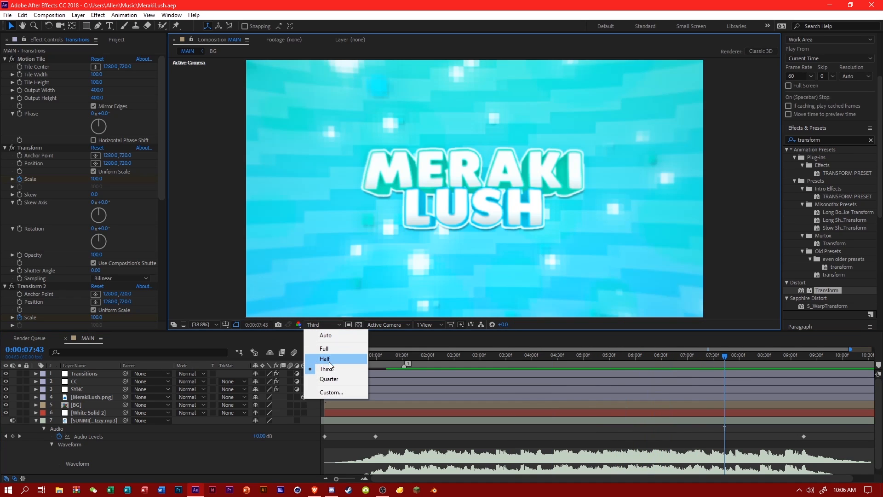
pyautogui.click(331, 358)
pyautogui.hotkey('ctrl', 's')
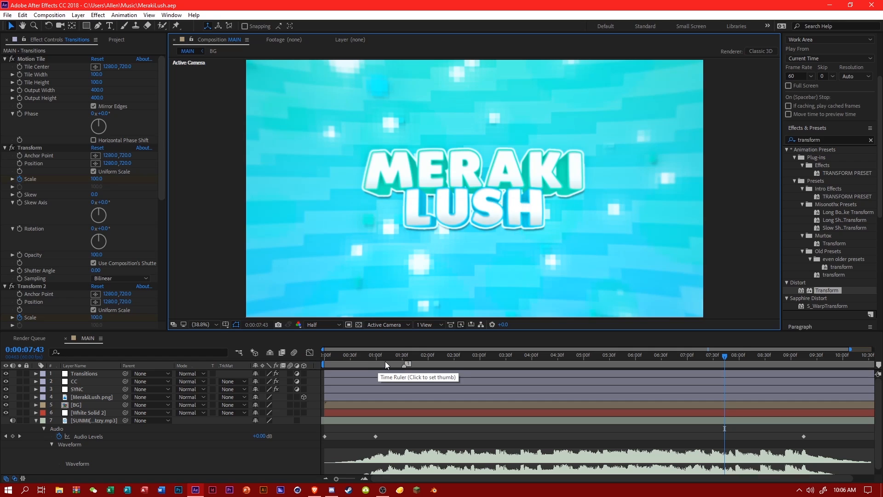
pyautogui.click(384, 365)
pyautogui.click(420, 362)
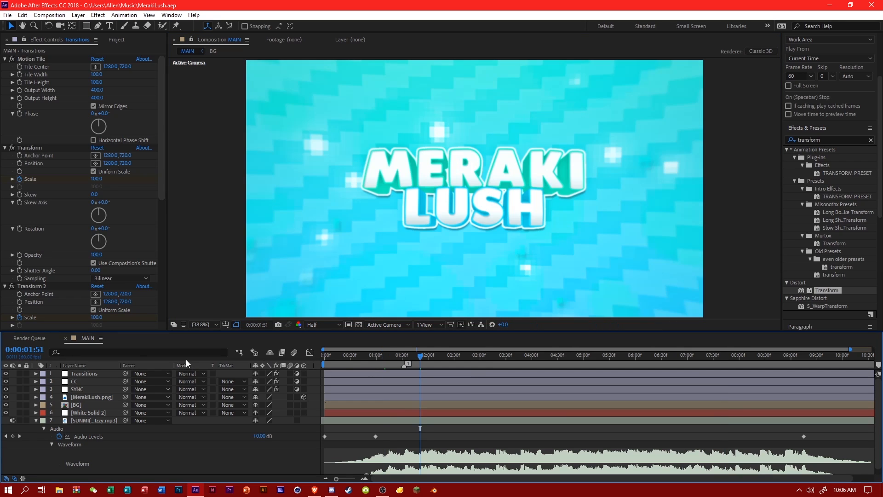
pyautogui.click(80, 389)
pyautogui.click(84, 375)
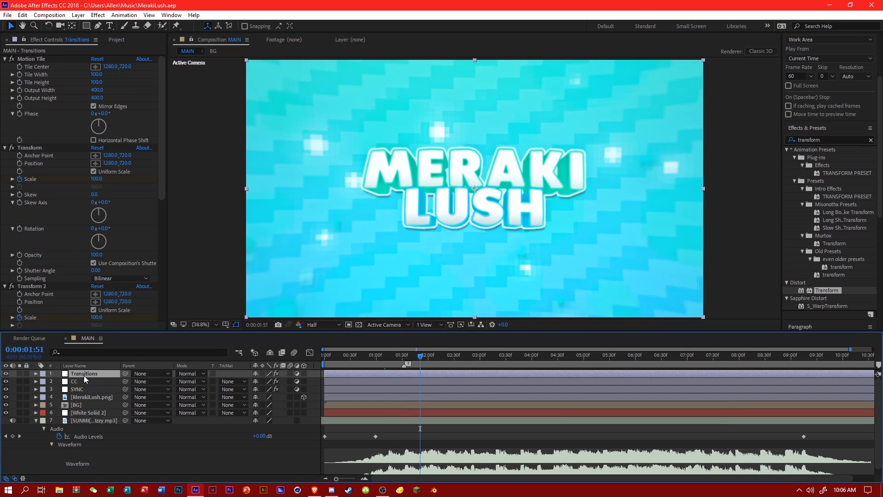
pyautogui.click(220, 446)
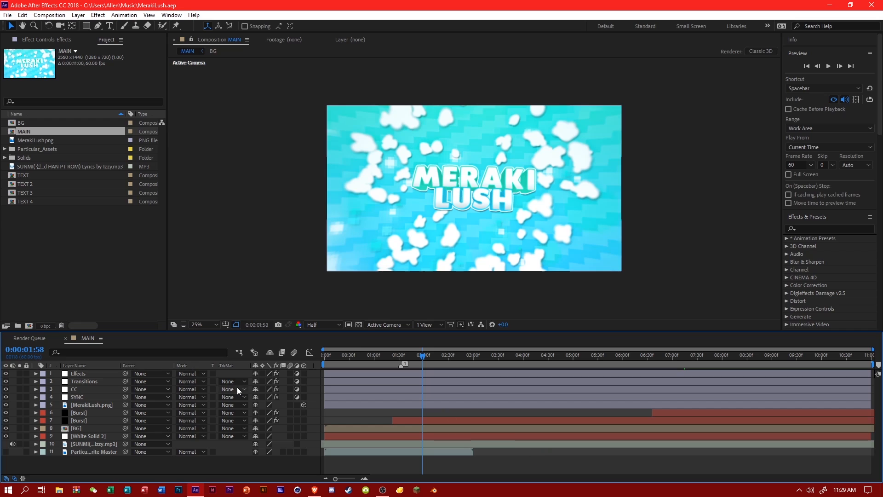
# Enable reverse lens distortion in the Effects layer's Optics Compensation and keyframe its Field of View at 0 at 0:00:01:00.
pyautogui.click(36, 374)
pyautogui.click(43, 382)
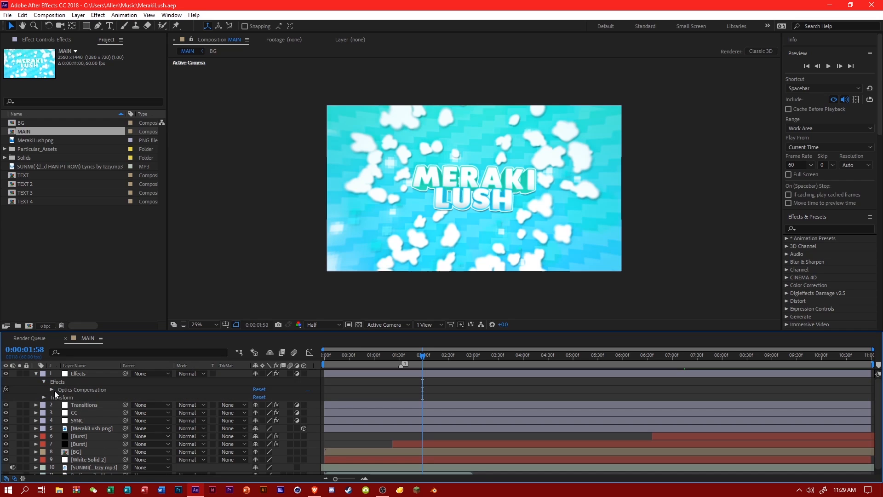
pyautogui.click(52, 390)
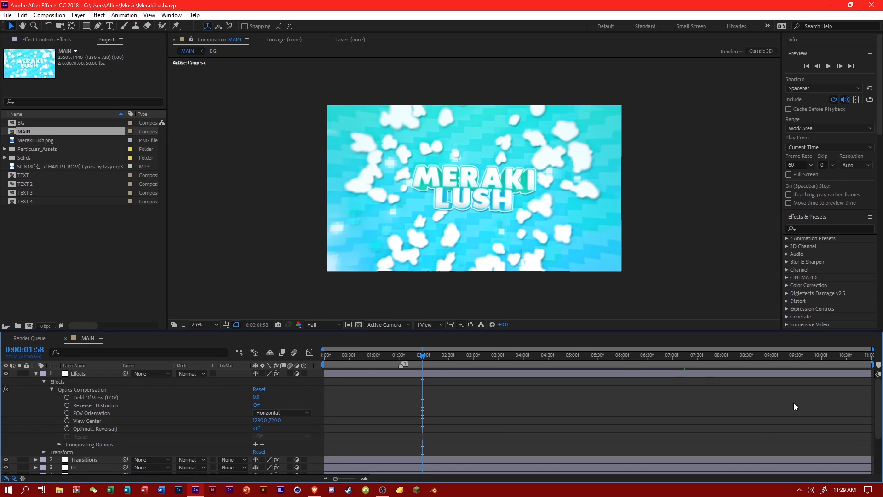
pyautogui.moveTo(873, 350); pyautogui.dragTo(558, 363)
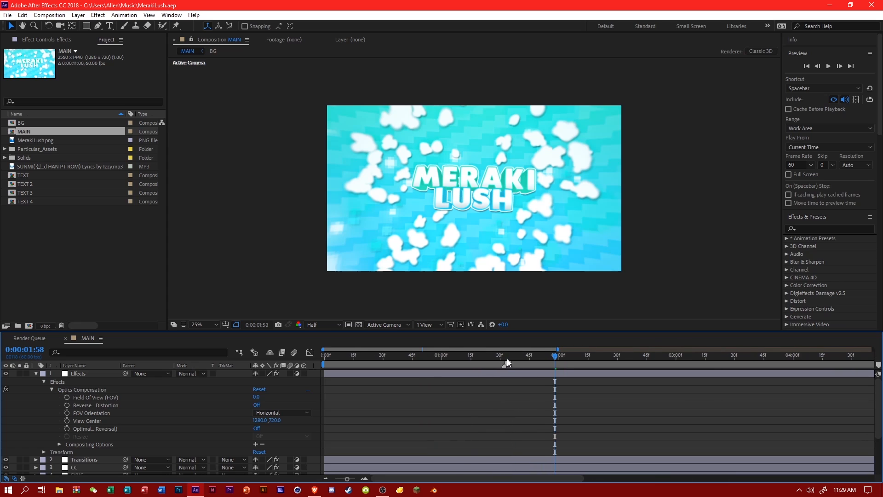
pyautogui.moveTo(504, 357); pyautogui.dragTo(440, 362)
pyautogui.click(256, 404)
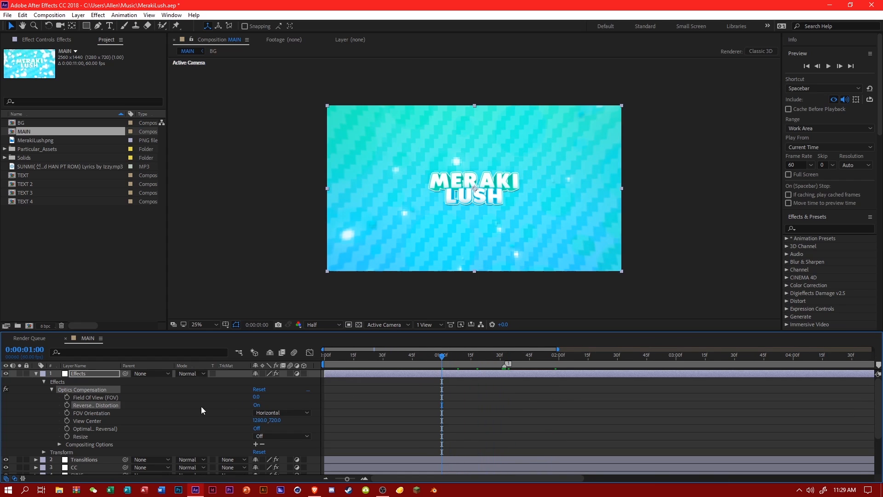
# Keyframe the Optics Compensation Field of View at 175 at 0:00:01:32.
pyautogui.click(503, 354)
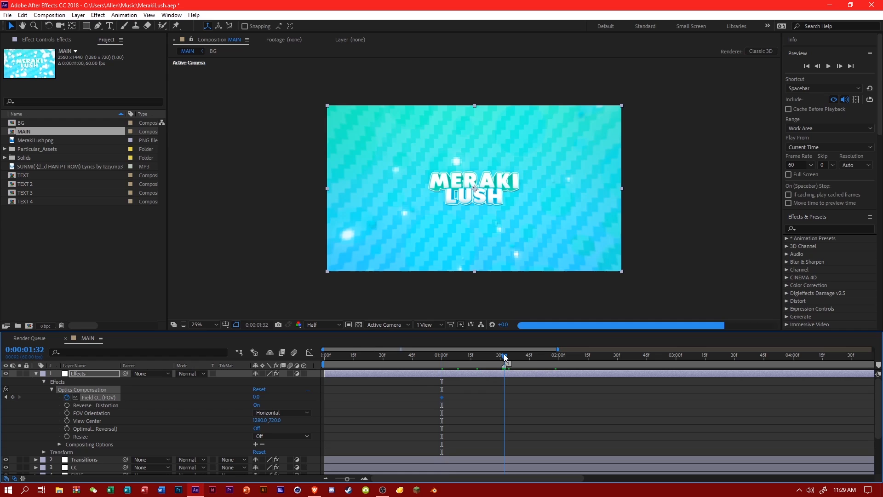
pyautogui.moveTo(256, 397); pyautogui.dragTo(267, 407)
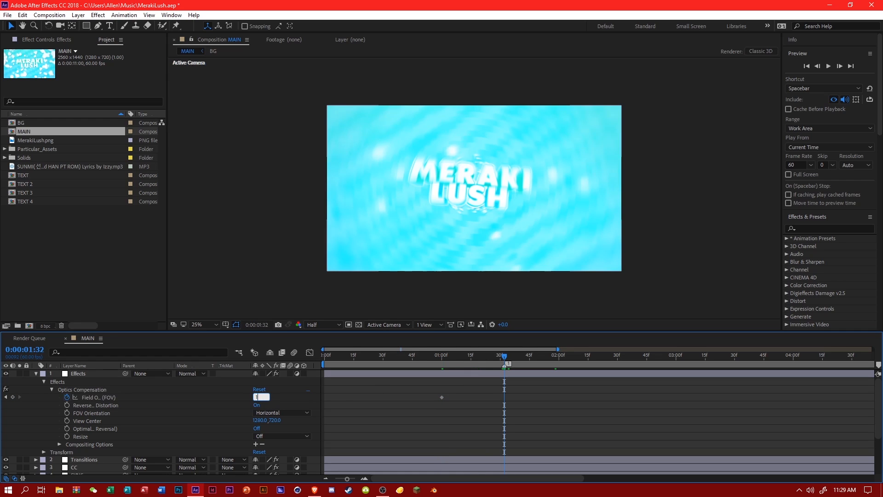
pyautogui.write('175')
pyautogui.press('Return')
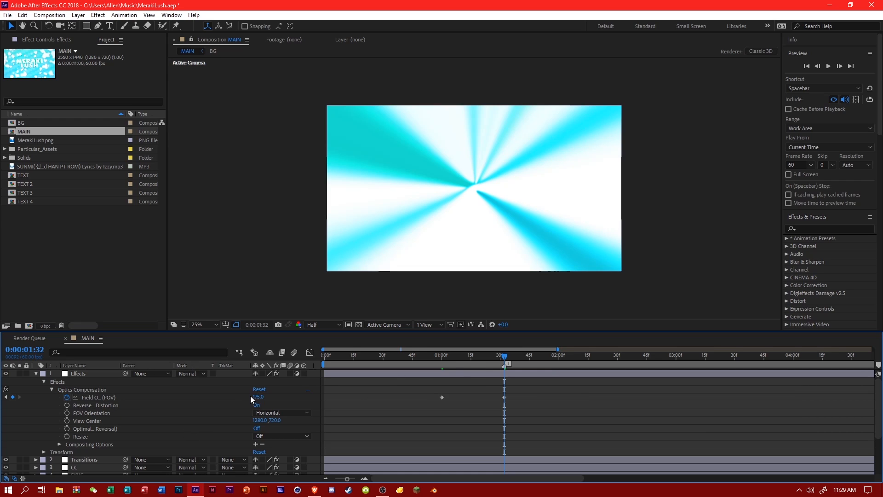
# Check the distortion between the two keyframes, then keyframe the Field of View at 0 at 0:00:02:24.
pyautogui.click(442, 358)
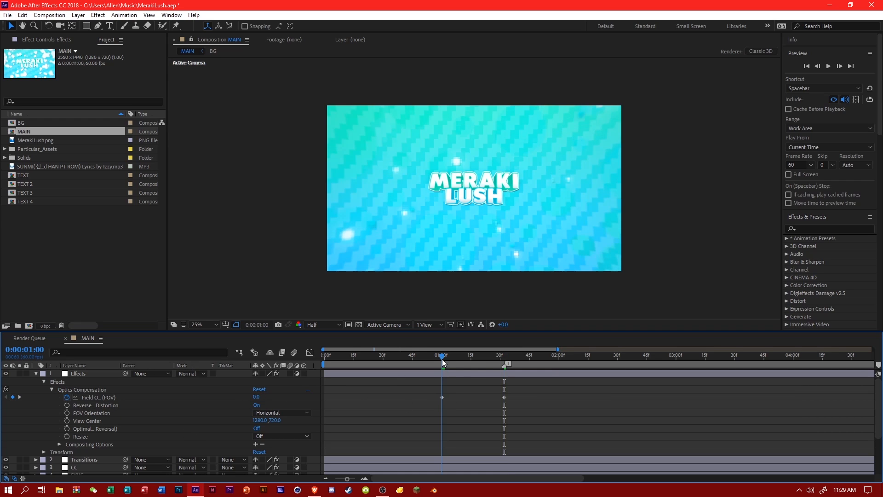
pyautogui.click(475, 358)
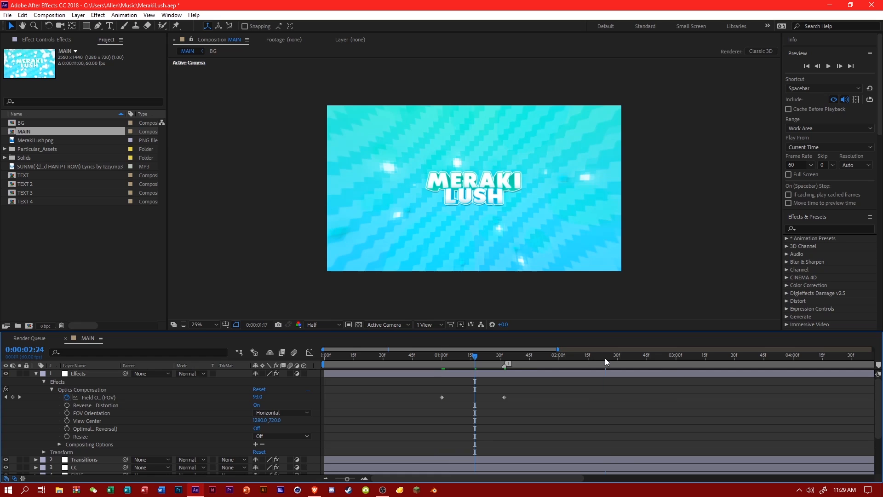
pyautogui.click(606, 358)
pyautogui.click(263, 397)
pyautogui.write('0')
pyautogui.click(295, 401)
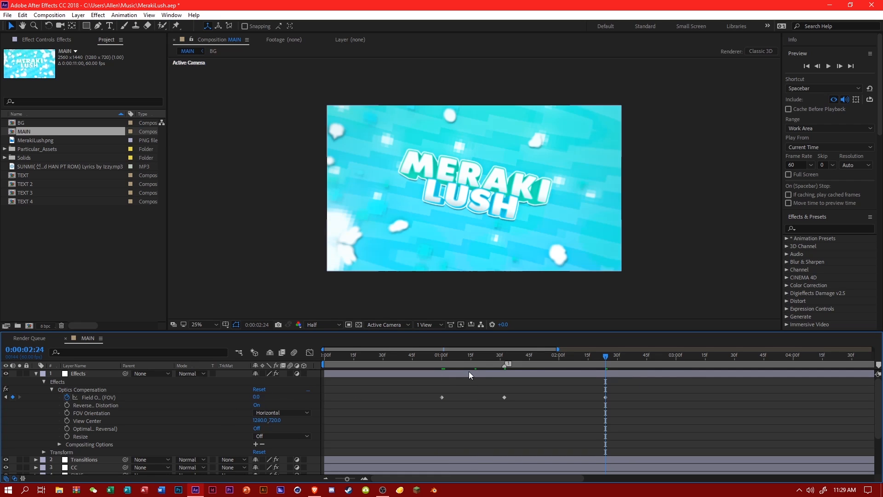
# Scrub through the lens distortion, reveal the SYNC layer's effect keyframes and move the current time to its keyframe near 0:00:02:48.
pyautogui.moveTo(466, 358); pyautogui.dragTo(659, 356)
pyautogui.scroll(-3, 680, 377)
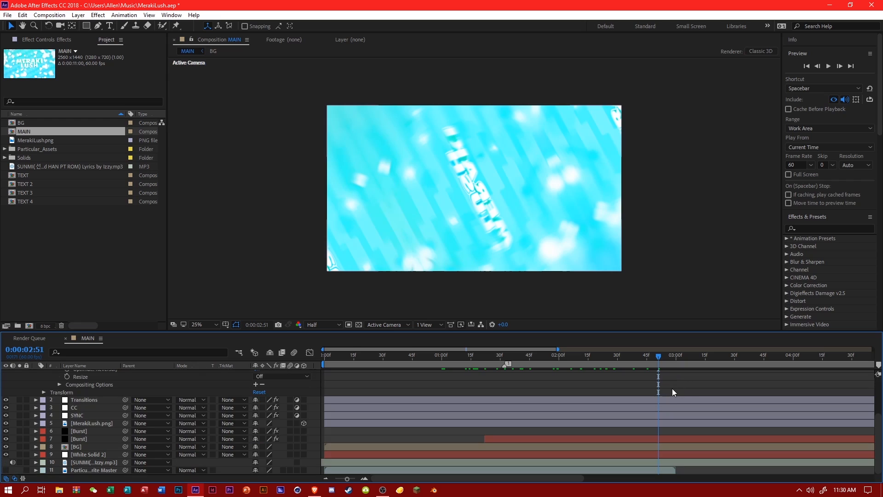
pyautogui.click(36, 415)
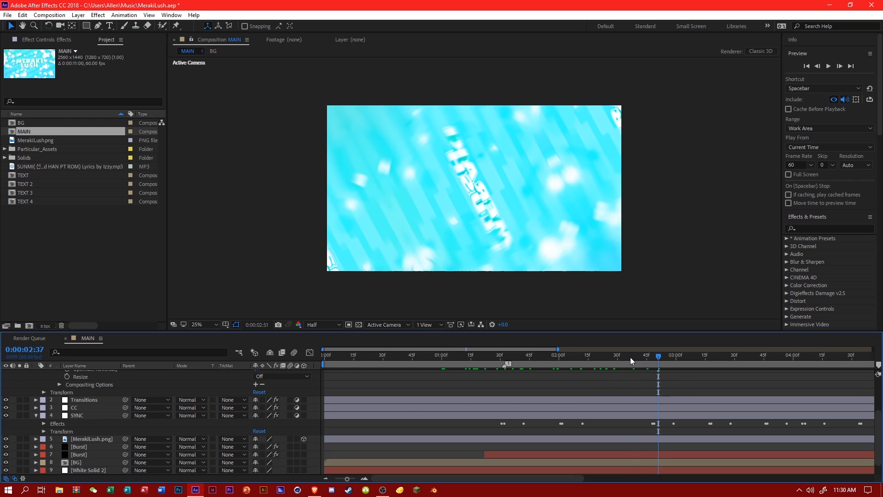
pyautogui.click(632, 357)
pyautogui.scroll(3, 636, 365)
pyautogui.scroll(-4, 647, 358)
pyautogui.moveTo(647, 358); pyautogui.dragTo(654, 360)
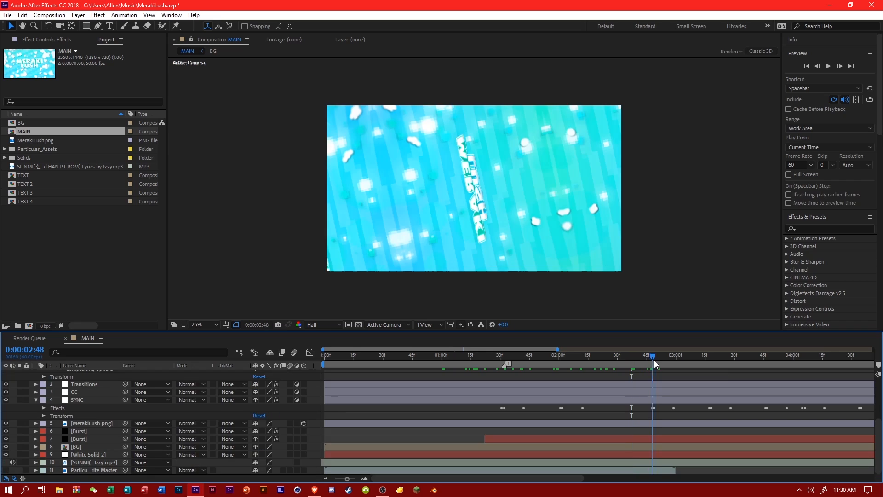
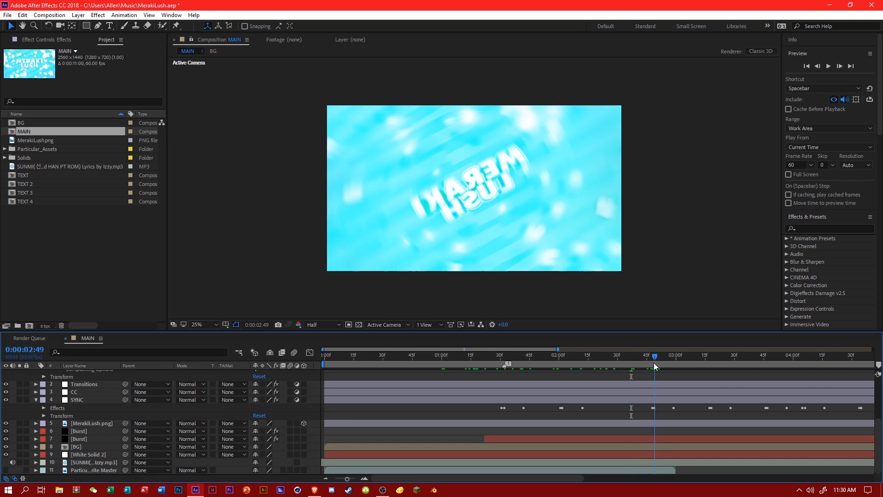
# Keyframe the Optics Compensation Field of View to 145 at 0:00:02:49 and to 0 at 0:00:03:16.
pyautogui.scroll(3, 657, 375)
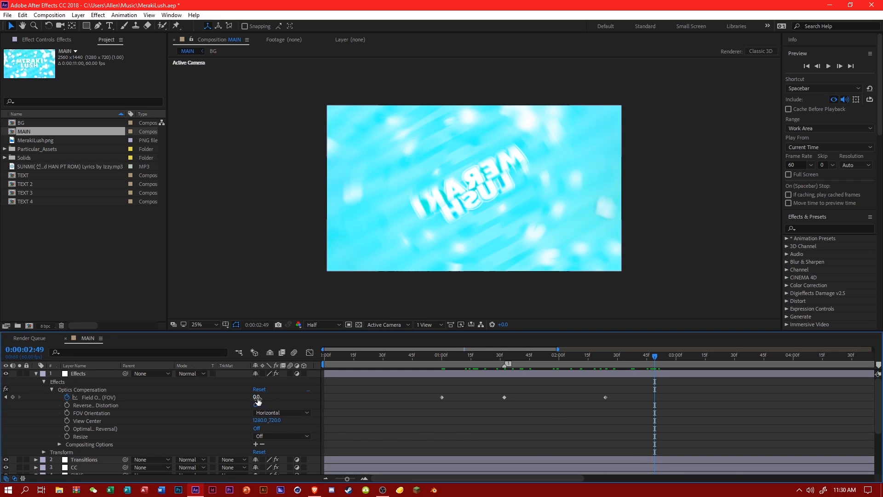
pyautogui.press('Return')
pyautogui.click(705, 361)
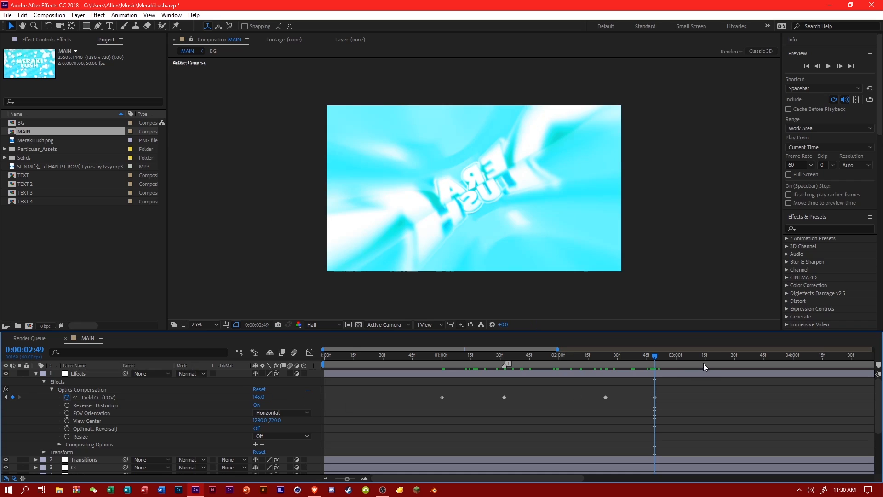
pyautogui.write('0')
pyautogui.click(282, 397)
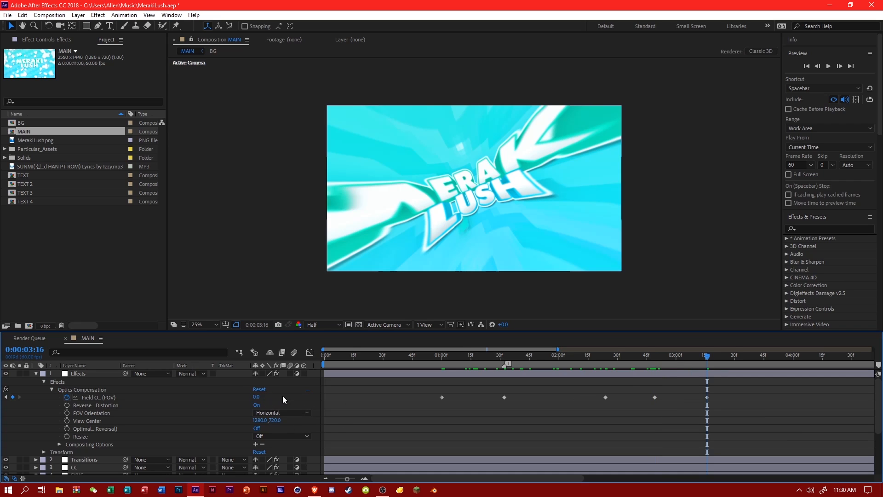
# Move the last Field of View keyframe to about 0:00:03:28 and scrub through the distortion.
pyautogui.scroll(-3, 679, 364)
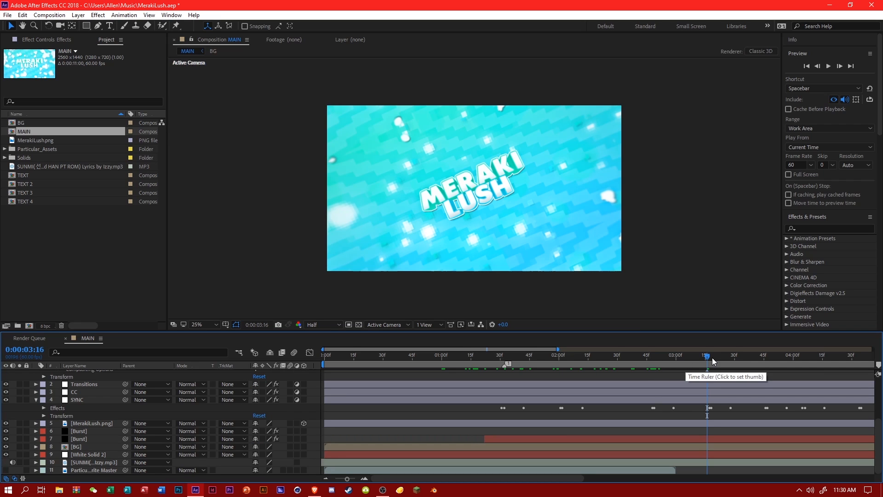
pyautogui.click(731, 356)
pyautogui.scroll(3, 736, 379)
pyautogui.moveTo(708, 401); pyautogui.dragTo(731, 401)
pyautogui.click(469, 356)
pyautogui.moveTo(487, 358); pyautogui.dragTo(754, 359)
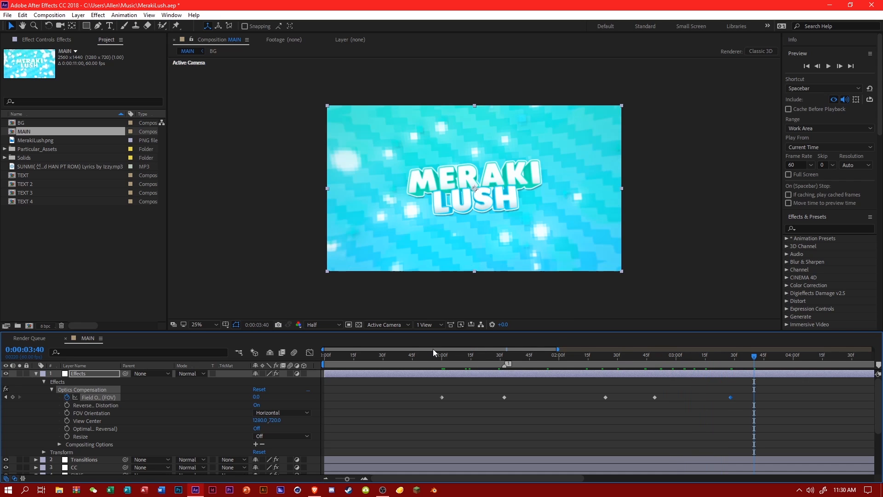
# Add an Optics Compensation Field of View keyframe of 0 at 0:00:06:19.
pyautogui.moveTo(433, 350); pyautogui.dragTo(593, 363)
pyautogui.scroll(-3, 405, 374)
pyautogui.moveTo(386, 366); pyautogui.dragTo(689, 361)
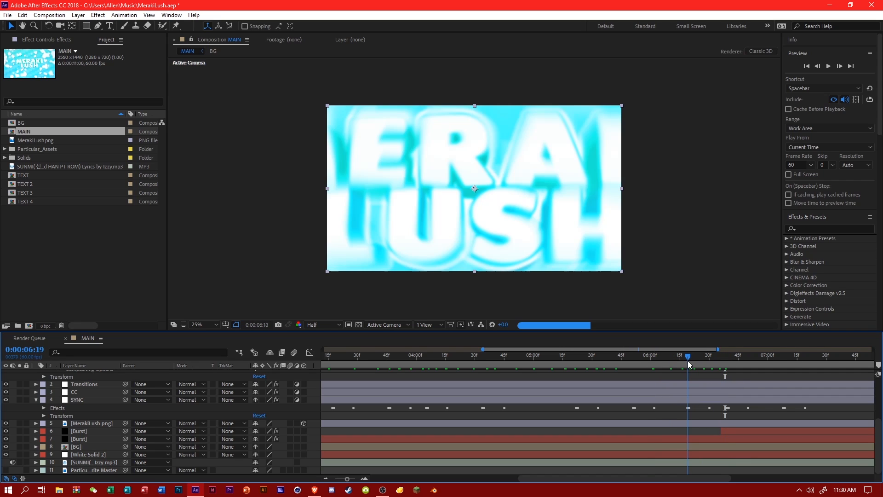
pyautogui.scroll(3, 537, 417)
pyautogui.click(257, 398)
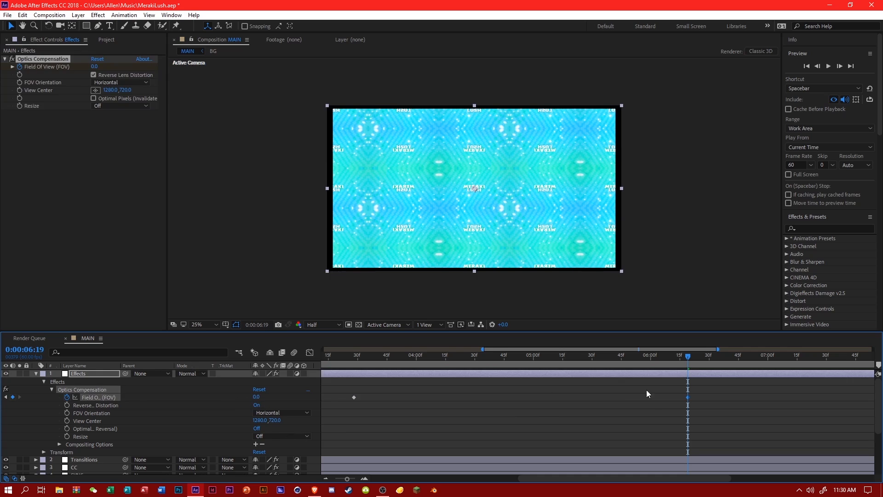
# Keyframe the Field of View to 145 at 0:00:06:40 and back to 0 at 0:00:07:16.
pyautogui.scroll(-5, 646, 390)
pyautogui.click(728, 358)
pyautogui.scroll(5, 688, 385)
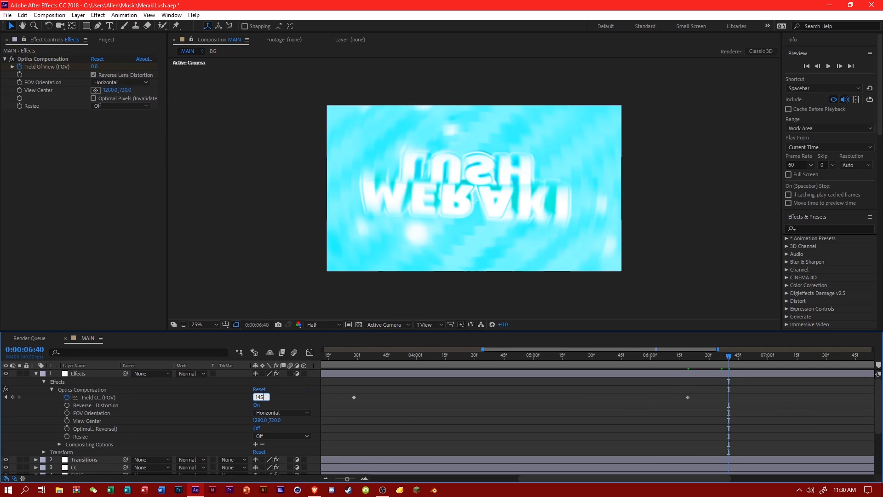
pyautogui.press('Return')
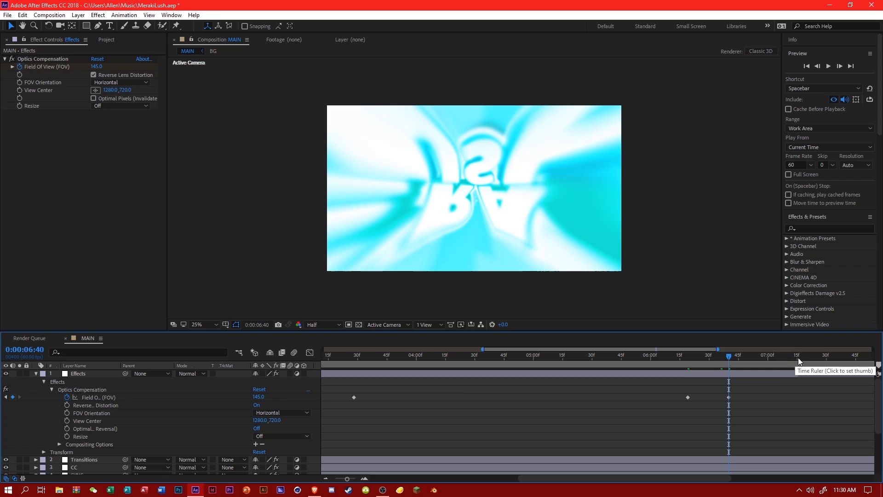
pyautogui.click(799, 360)
pyautogui.write('0')
pyautogui.press('Return')
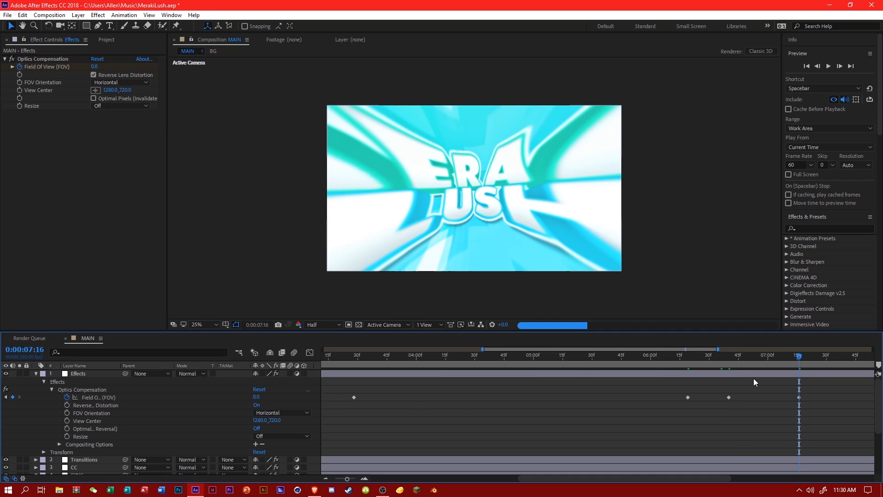
# Preview the section, then add a Field of View keyframe of 0 at 0:00:07:34.
pyautogui.scroll(-5, 812, 370)
pyautogui.click(816, 358)
pyautogui.press('space')
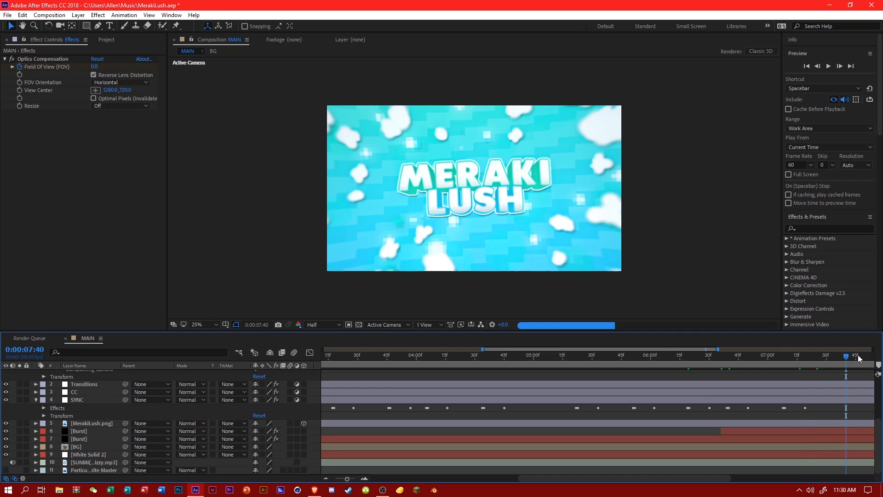
pyautogui.click(497, 359)
pyautogui.scroll(5, 511, 388)
pyautogui.click(92, 397)
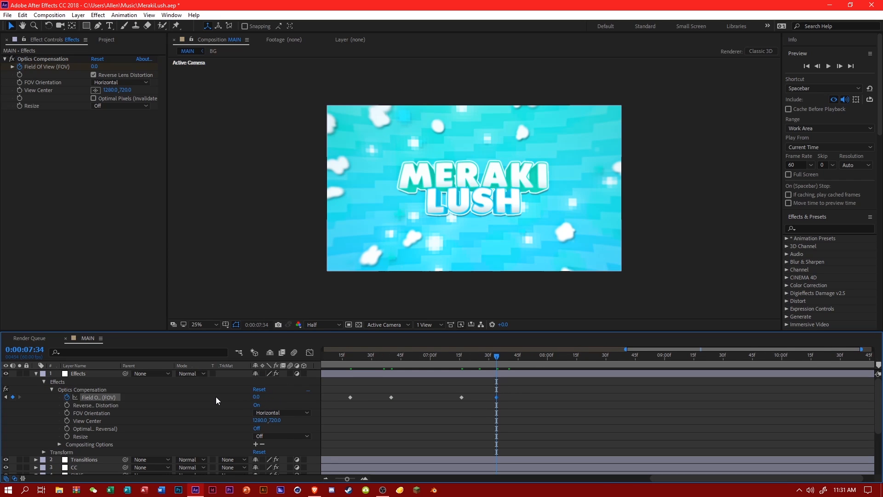
# Keyframe the Field of View to 165 at 0:00:07:56 and back to 0 at 0:00:08:46.
pyautogui.scroll(-5, 96, 404)
pyautogui.click(540, 358)
pyautogui.scroll(3, 488, 411)
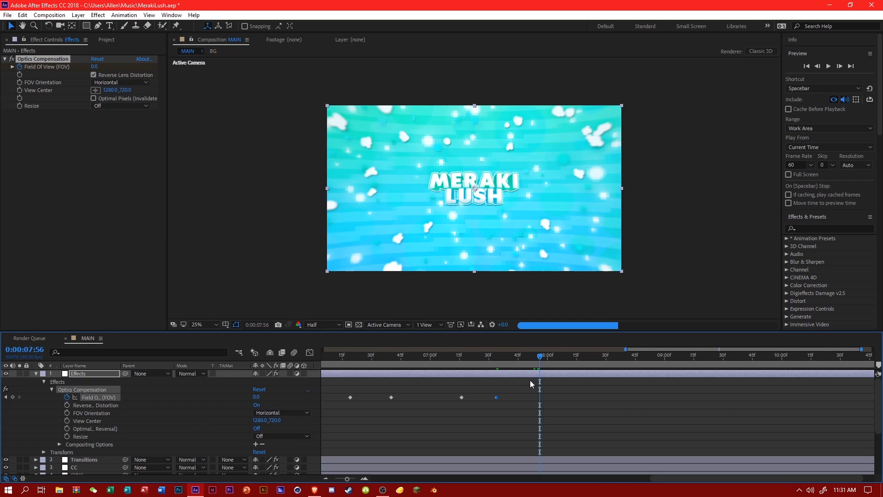
pyautogui.write('16')
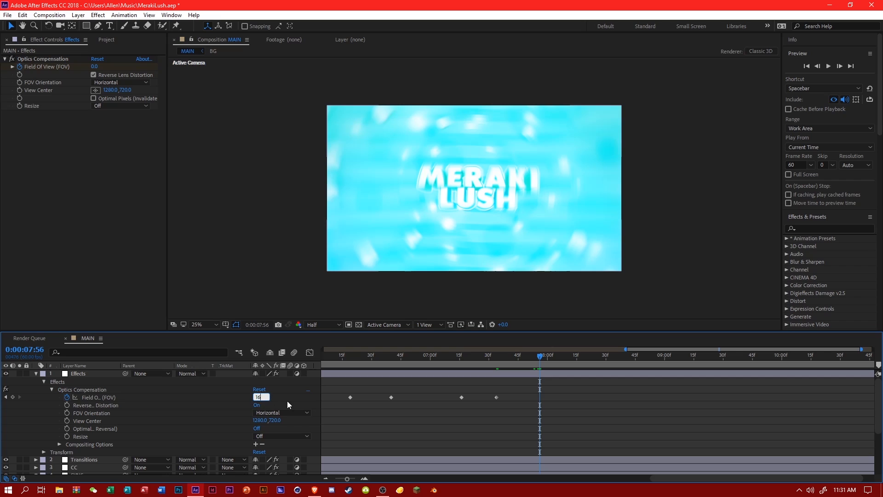
pyautogui.write('5')
pyautogui.press('Return')
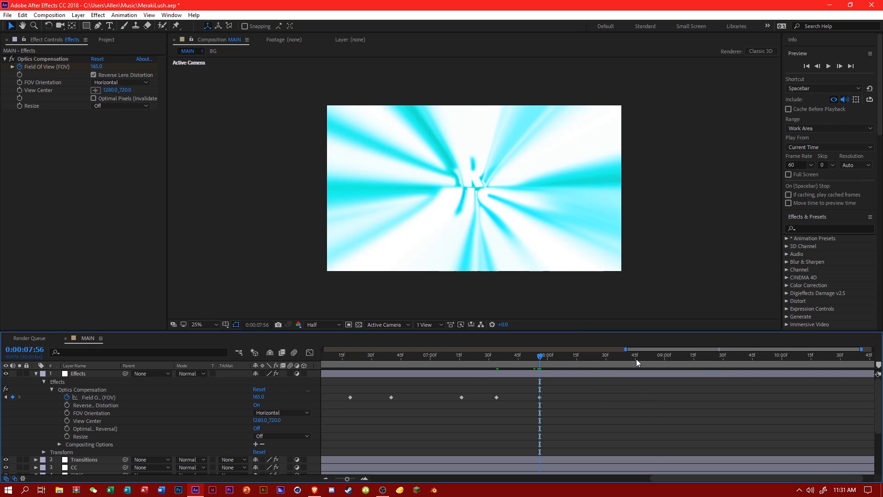
pyautogui.click(637, 363)
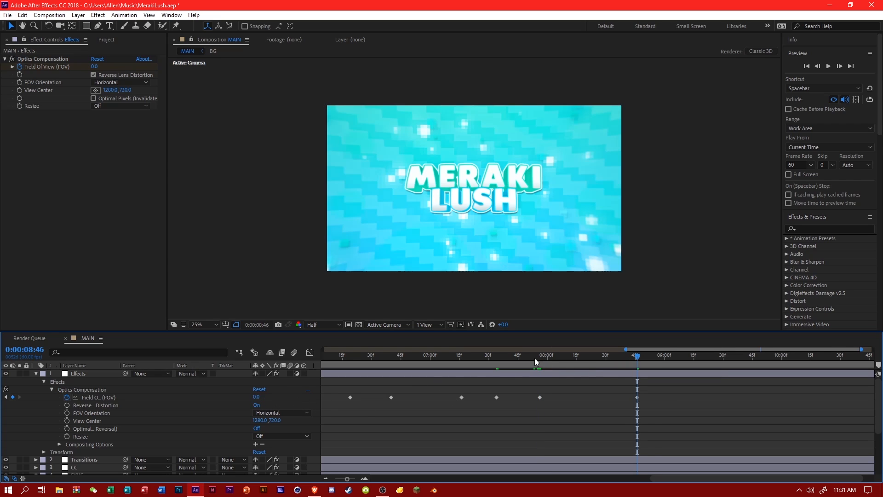
# Move the last Field of View keyframe to about 0:00:08:35, save the project and preview the section.
pyautogui.moveTo(534, 362); pyautogui.dragTo(590, 360)
pyautogui.moveTo(634, 399); pyautogui.dragTo(613, 398)
pyautogui.hotkey('ctrl', 's')
pyautogui.press('space')
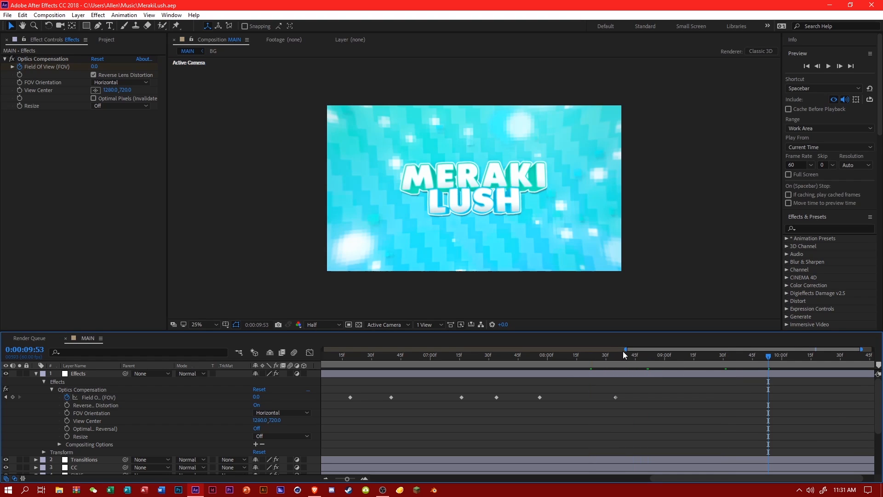
# Apply the Turbulentwoah preset to the Effects layer at 0:00:04:05 and reveal its keyframed properties.
pyautogui.moveTo(624, 352); pyautogui.dragTo(322, 352)
pyautogui.scroll(-3, 642, 405)
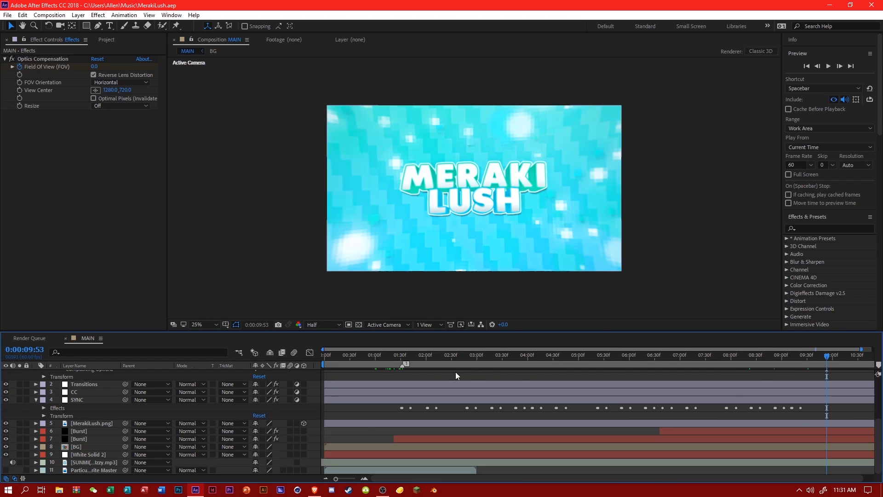
pyautogui.scroll(3, 455, 372)
pyautogui.click(413, 363)
pyautogui.click(489, 361)
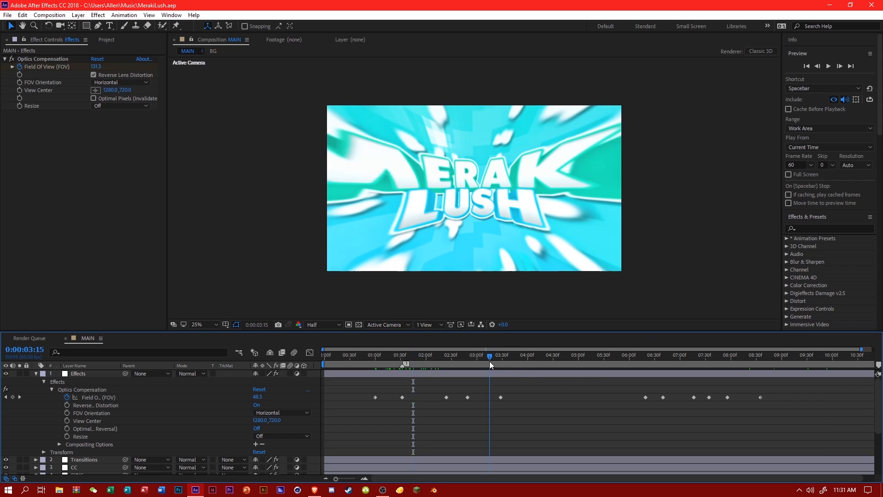
pyautogui.moveTo(489, 361); pyautogui.dragTo(531, 358)
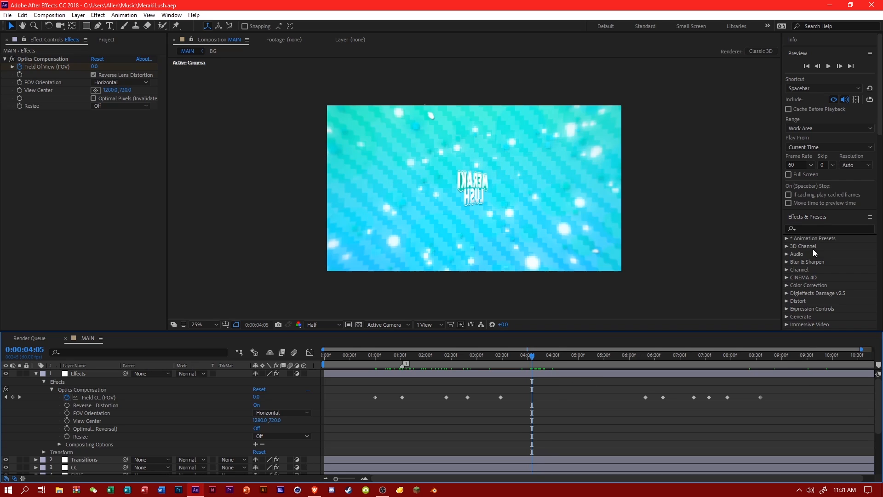
pyautogui.click(800, 229)
pyautogui.write('turb')
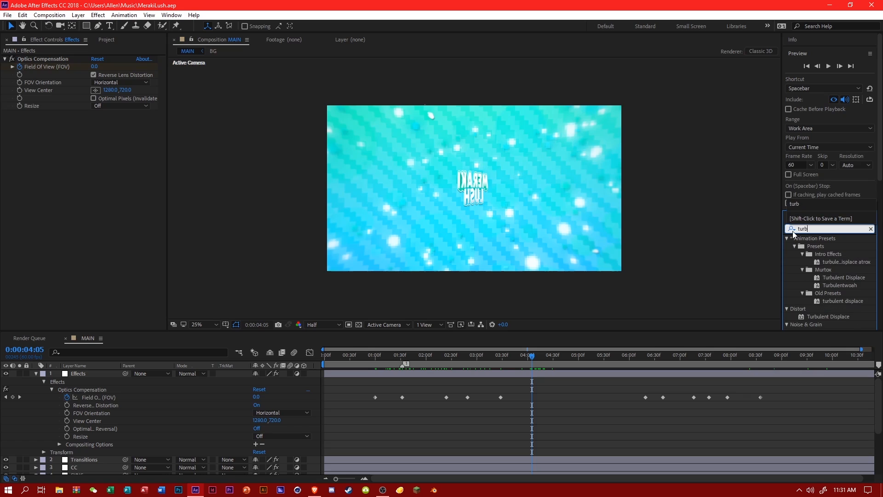
pyautogui.moveTo(845, 286); pyautogui.dragTo(445, 374)
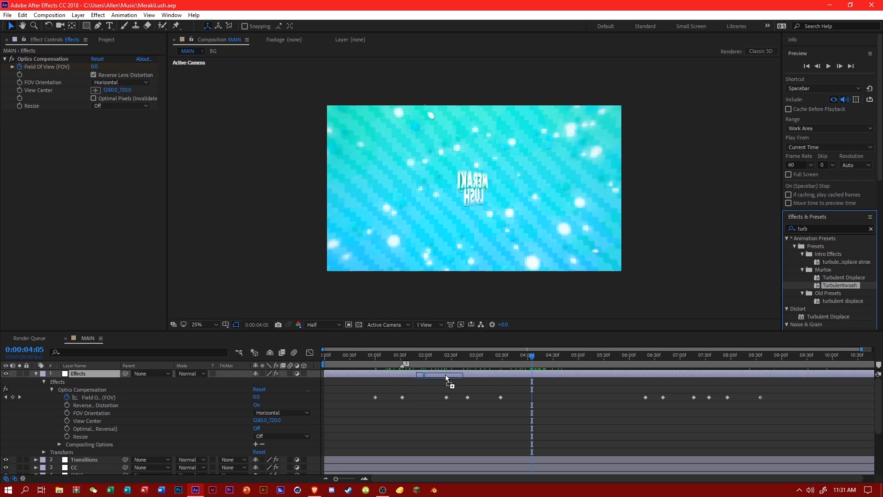
pyautogui.click(51, 451)
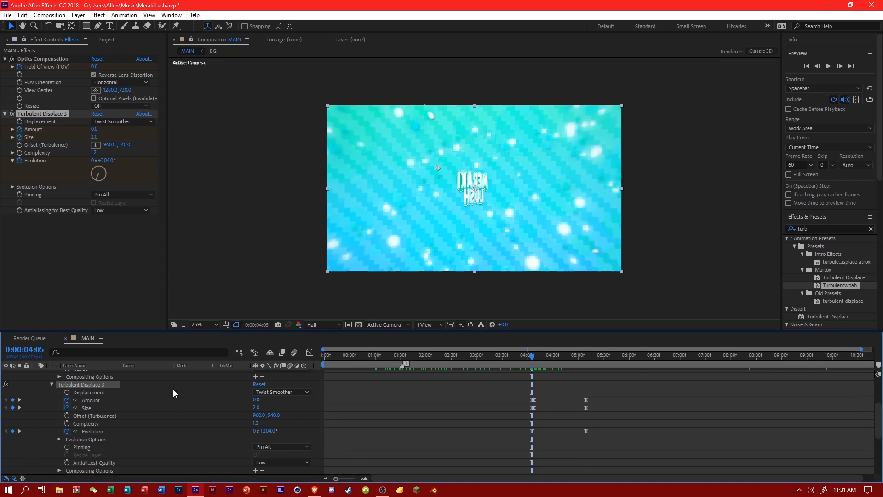
# Shift the second Turbulent Displace Amount and Size keyframes to 0:00:04:06 and scrub through the result.
pyautogui.moveTo(860, 348); pyautogui.dragTo(683, 355)
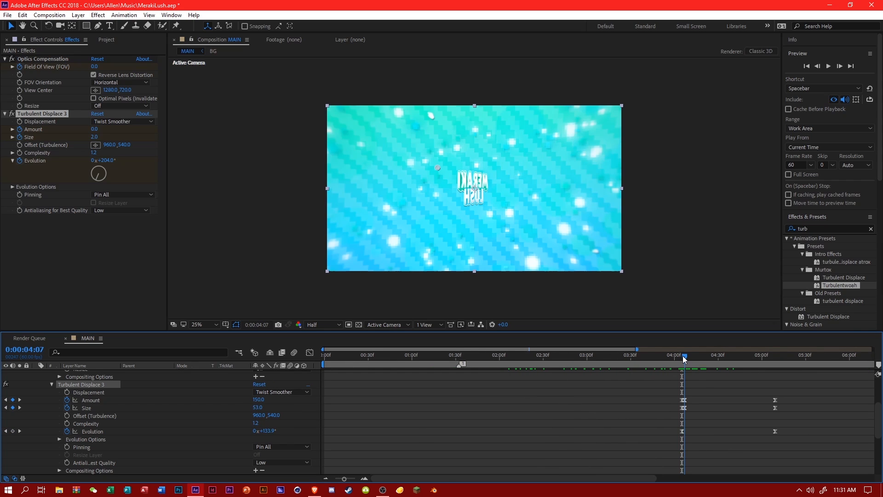
pyautogui.moveTo(681, 357); pyautogui.dragTo(682, 358)
pyautogui.moveTo(688, 397)
pyautogui.mouseDown()
pyautogui.moveTo(684, 410)
pyautogui.moveTo(683, 400)
pyautogui.mouseUp()
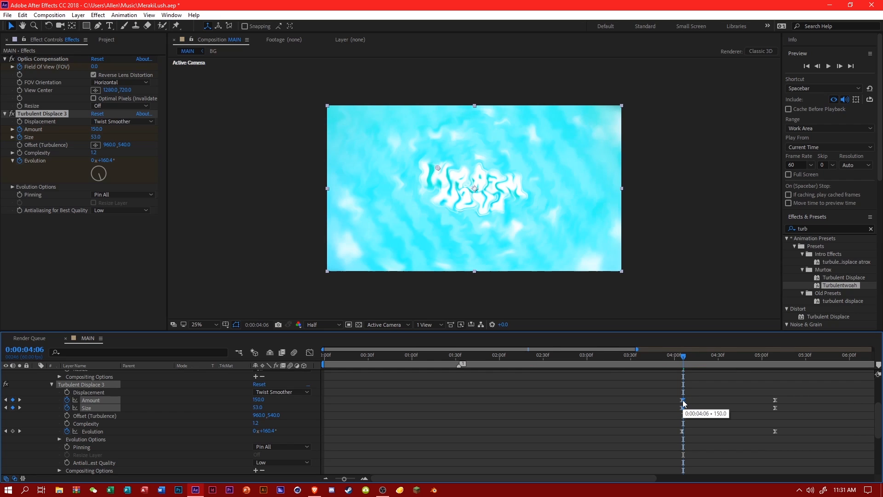
pyautogui.press('pageup')
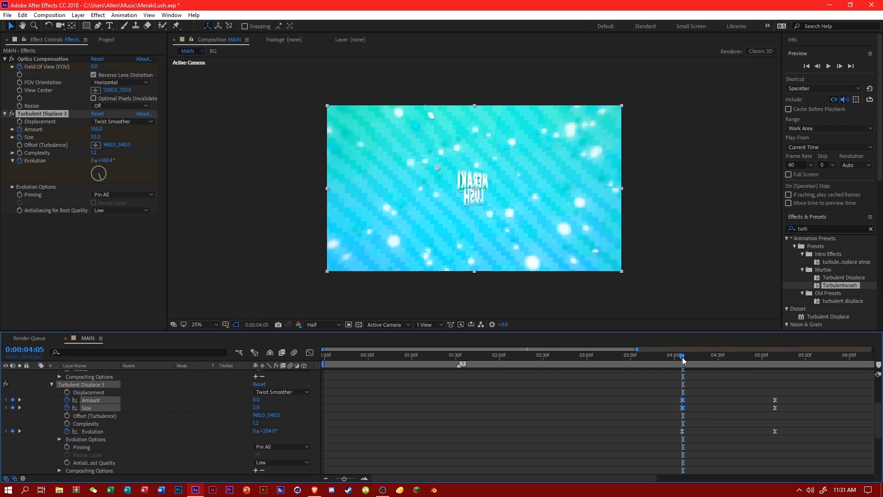
pyautogui.moveTo(683, 360); pyautogui.dragTo(757, 354)
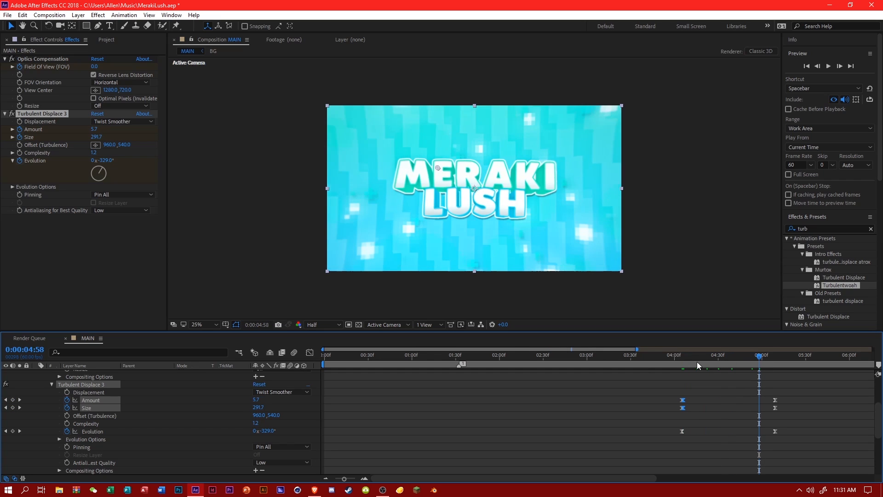
# Set the Turbulent Displace Amount to 125 and Size to 65 at 0:00:04:06, and scrub through the animation.
pyautogui.click(682, 357)
pyautogui.moveTo(682, 357); pyautogui.dragTo(683, 357)
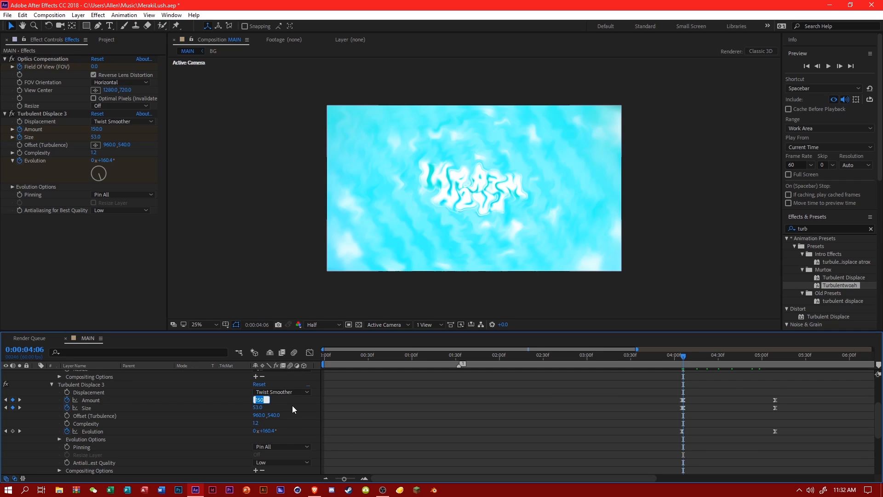
pyautogui.write('125')
pyautogui.press('Return')
pyautogui.write('65')
pyautogui.press('Return')
pyautogui.moveTo(695, 361); pyautogui.dragTo(763, 352)
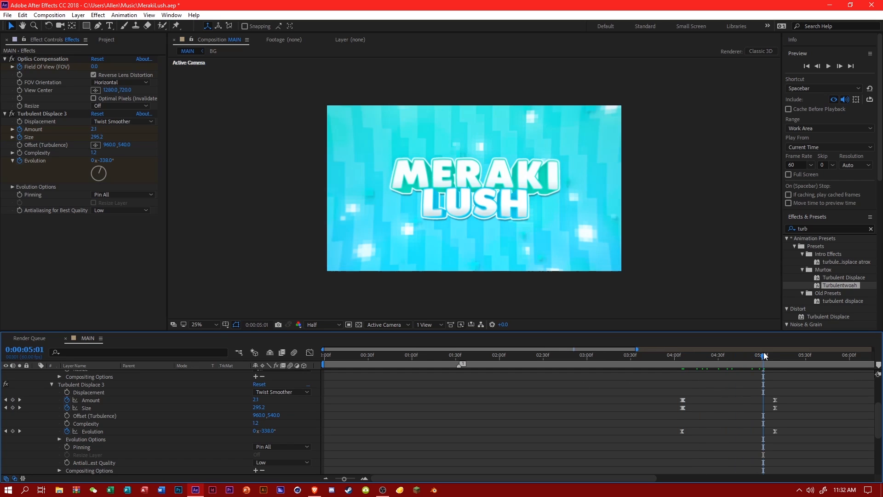
# Copy the starting Amount, Size and Evolution keyframes of Turbulent Displace and paste them at 0:00:02:48.
pyautogui.scroll(3, 429, 377)
pyautogui.moveTo(533, 357); pyautogui.dragTo(570, 358)
pyautogui.scroll(-3, 540, 360)
pyautogui.scroll(-5, 540, 360)
pyautogui.click(570, 358)
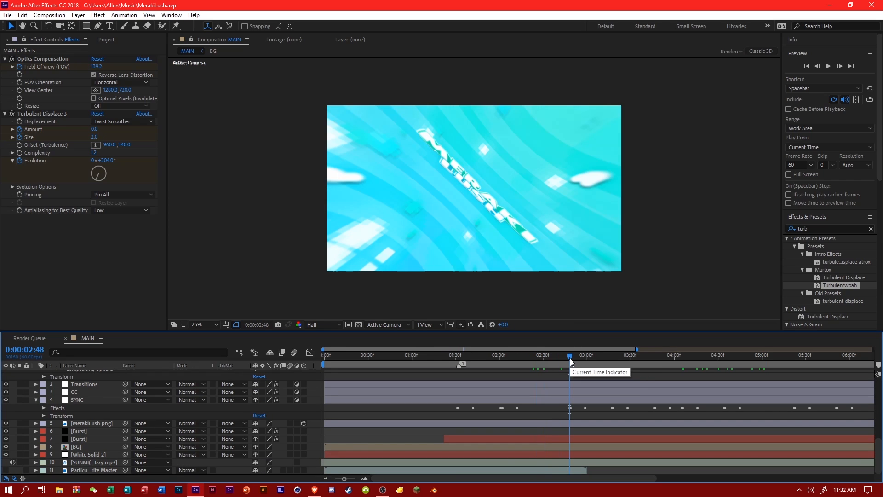
pyautogui.scroll(5, 592, 396)
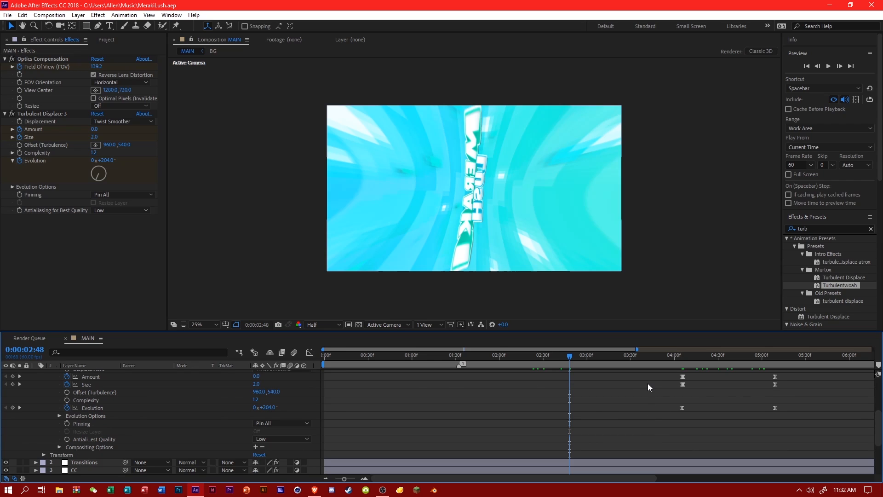
pyautogui.moveTo(657, 372); pyautogui.dragTo(717, 414)
pyautogui.hotkey('ctrl', 'c')
pyautogui.hotkey('ctrl', 'v')
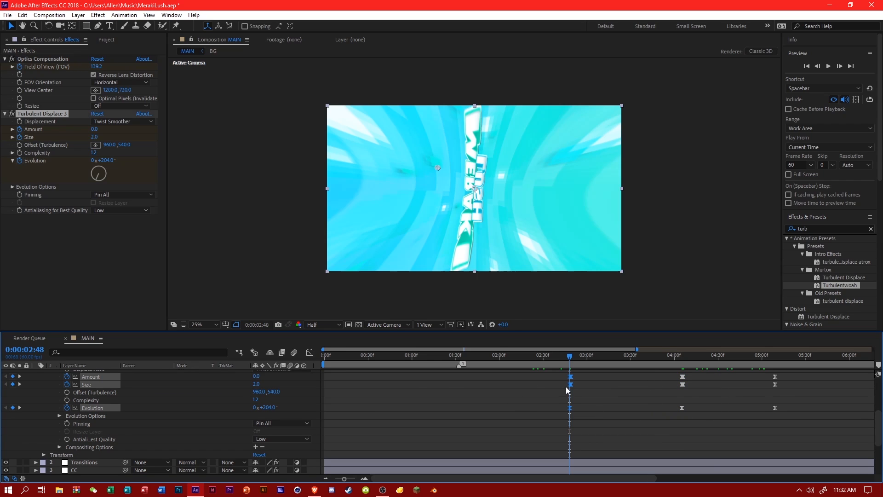
# Set the Turbulent Displace Size to 240 at 0:00:03:25.
pyautogui.click(621, 359)
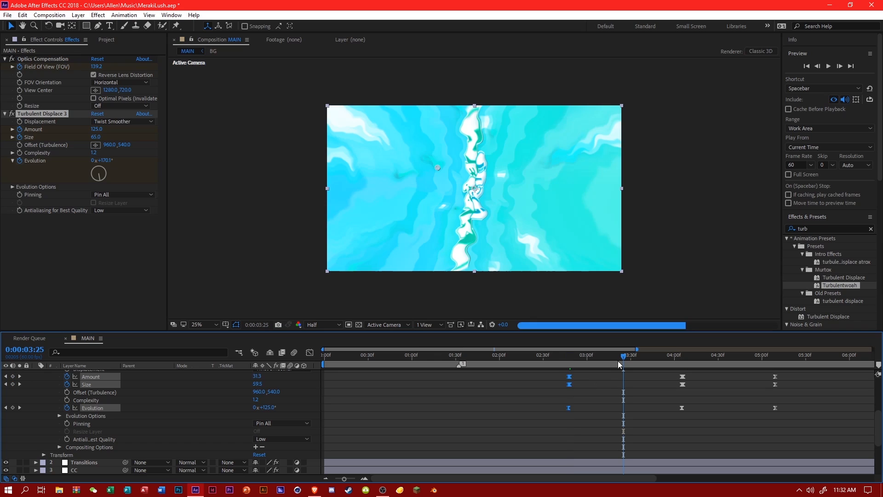
pyautogui.click(285, 389)
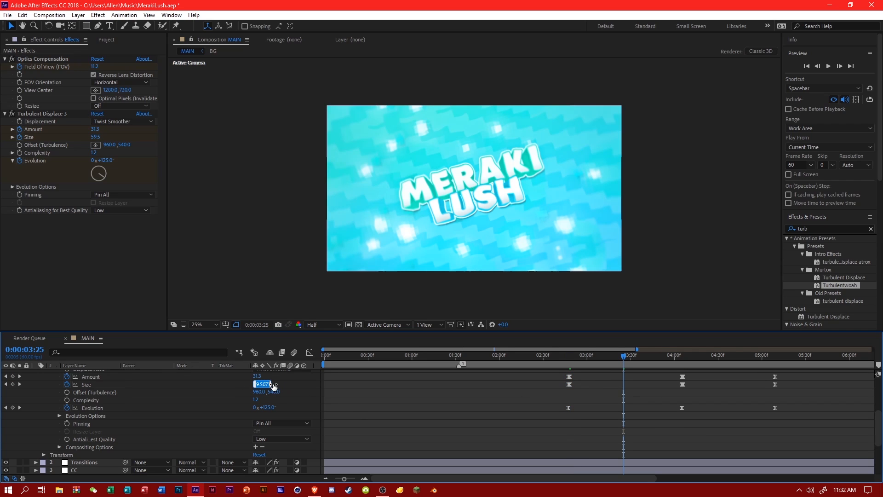
pyautogui.press('Return')
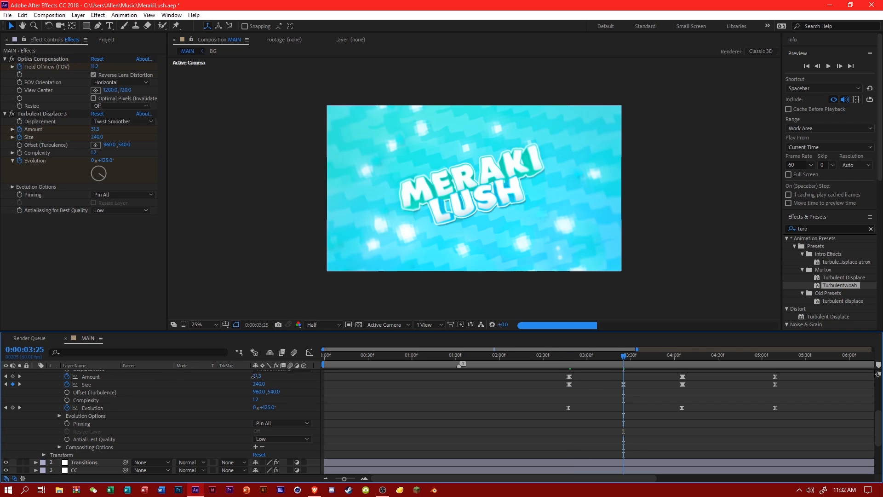
# Set the Turbulent Displace Amount to 0 at 0:00:03:25 and scrub through the resulting motion.
pyautogui.moveTo(258, 376); pyautogui.dragTo(171, 378)
pyautogui.click(257, 377)
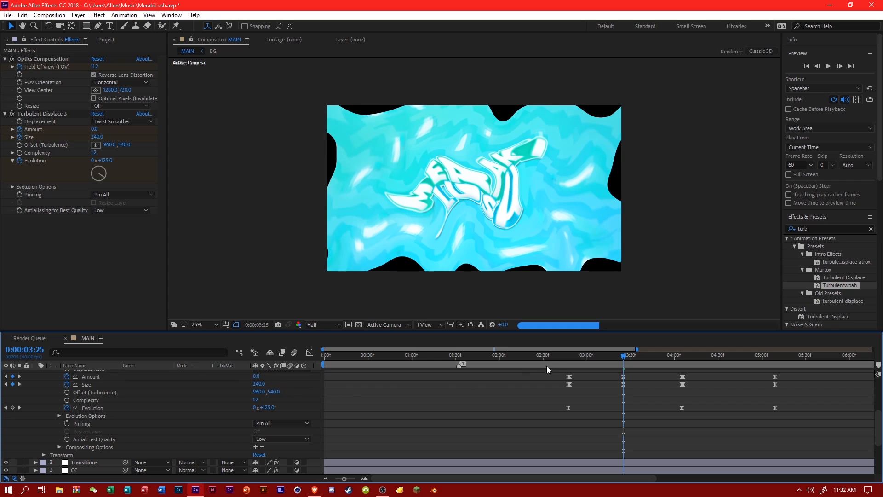
pyautogui.moveTo(559, 358); pyautogui.dragTo(634, 356)
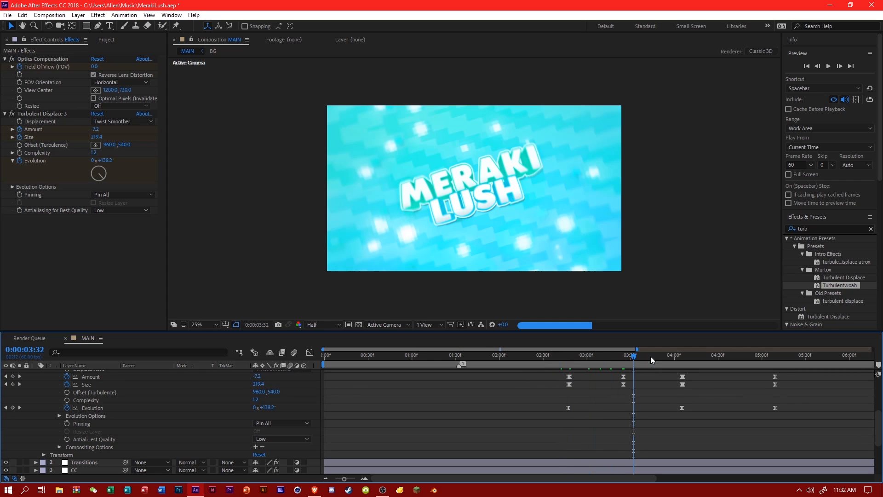
# Try a Turbulent Displace Amount of -125 at 0:00:02:48 and undo it.
pyautogui.click(570, 357)
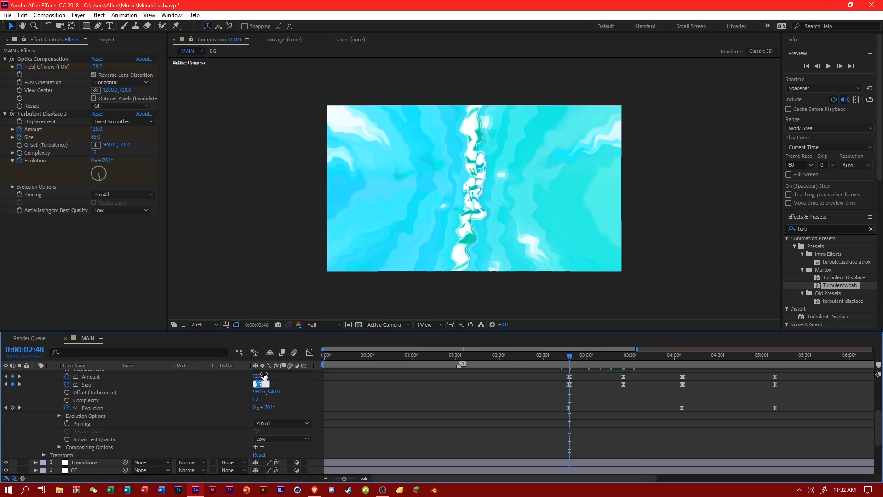
pyautogui.click(263, 376)
pyautogui.write('-125')
pyautogui.press('Return')
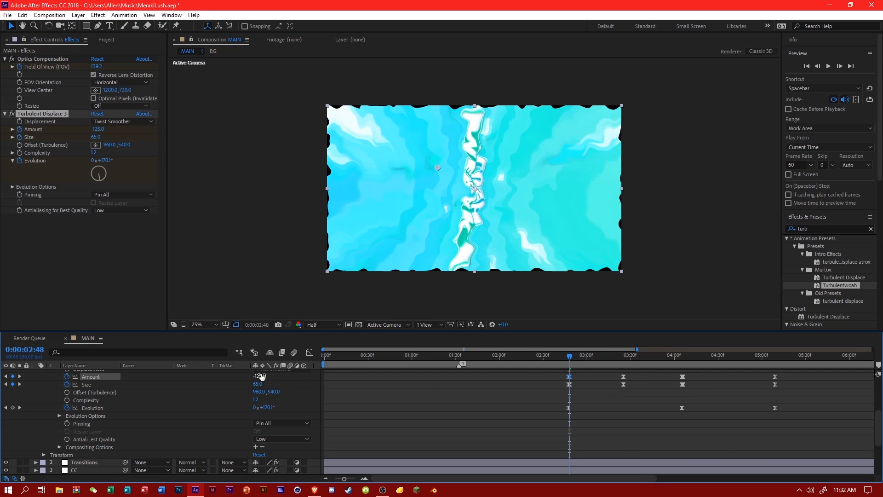
pyautogui.hotkey('ctrl', 'z')
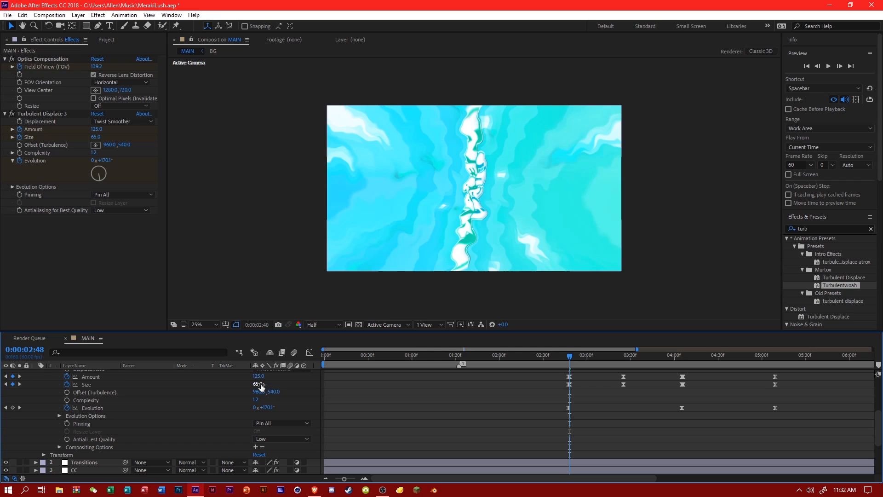
# Shift the Turbulent Displace Amount and Size keyframes from 0:00:03:25 to about 0:00:03:42 and save the project.
pyautogui.click(302, 385)
pyautogui.moveTo(561, 358); pyautogui.dragTo(650, 381)
pyautogui.hotkey('ctrl', 's')
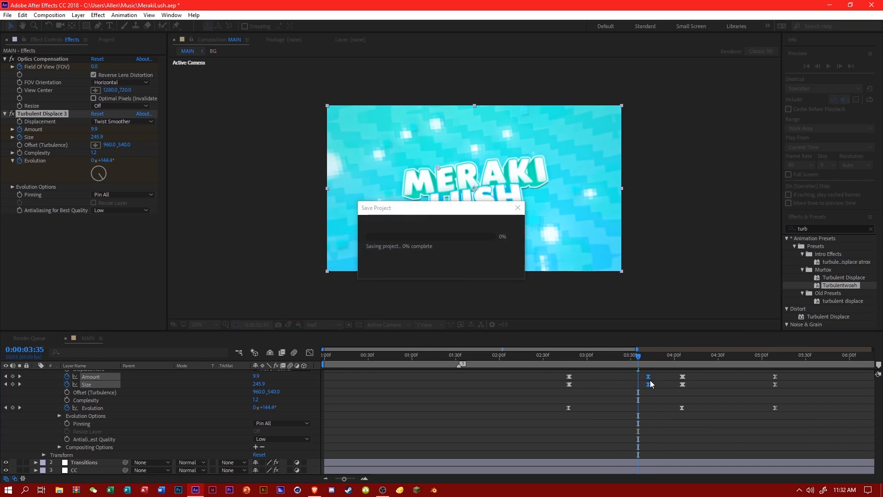
# Scrub through the following part of the animation and park the playhead at 0:00:06:39, just before the lens distortion keyframe.
pyautogui.click(658, 355)
pyautogui.moveTo(686, 357); pyautogui.dragTo(745, 355)
pyautogui.moveTo(542, 351); pyautogui.dragTo(685, 357)
pyautogui.moveTo(514, 360); pyautogui.dragTo(655, 359)
pyautogui.scroll(5, 663, 364)
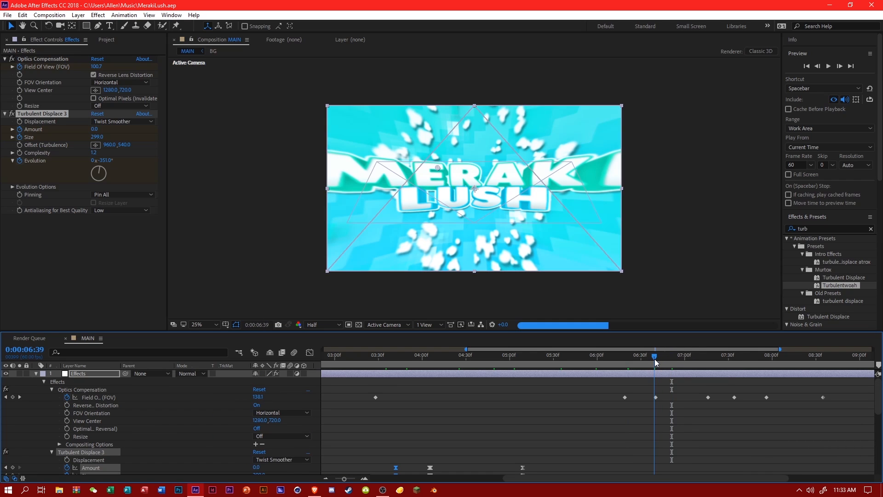
pyautogui.scroll(-3, 655, 363)
pyautogui.scroll(3, 653, 364)
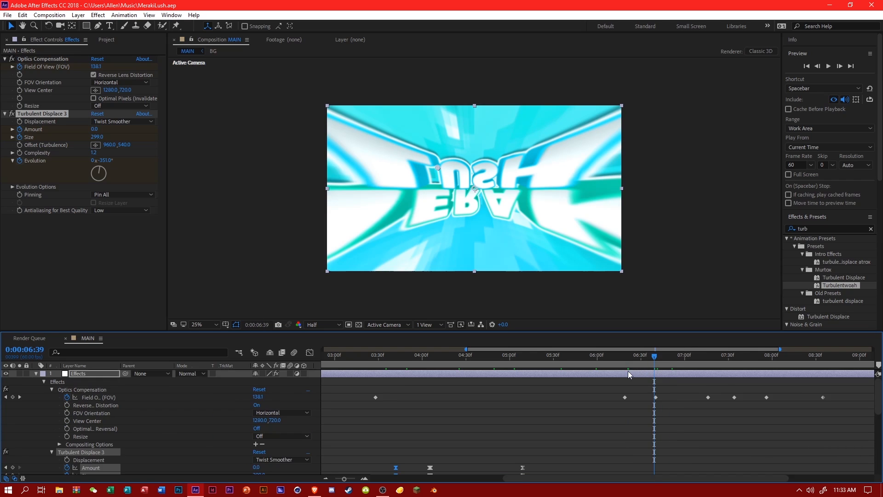
# Search the effects for "puddle" and apply S_WarpPuddle to the Effects adjustment layer.
pyautogui.click(521, 397)
pyautogui.moveTo(825, 229); pyautogui.dragTo(787, 234)
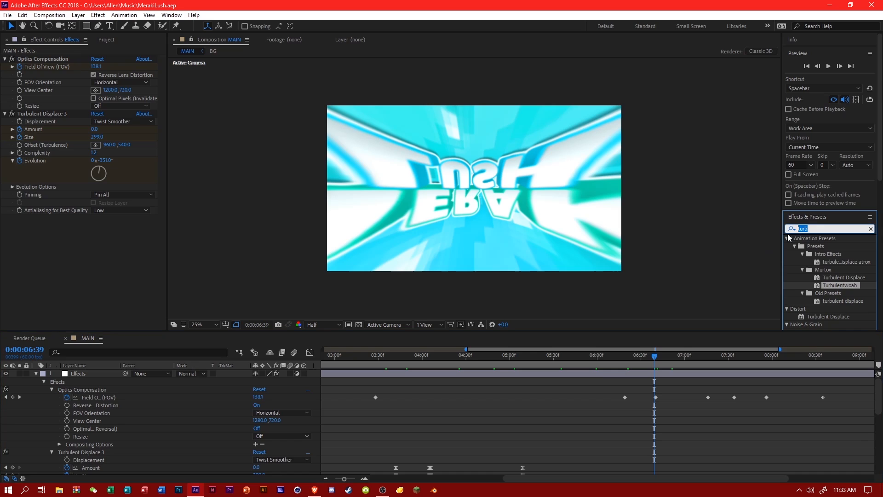
pyautogui.write('puddle')
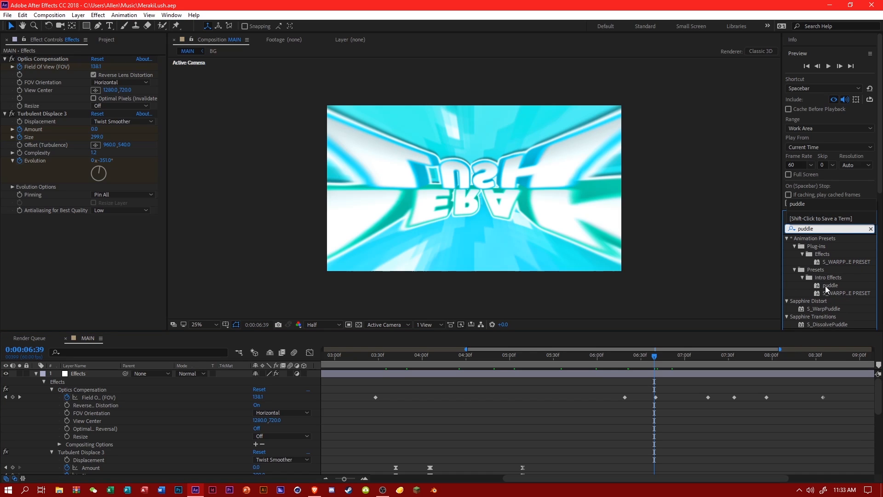
pyautogui.scroll(-2, 825, 286)
pyautogui.moveTo(832, 279); pyautogui.dragTo(623, 377)
# Set the S_WarpPuddle Amplitude to 0 and Frequency to 4, and start keyframing Amplitude at 0:00:06:39.
pyautogui.click(49, 391)
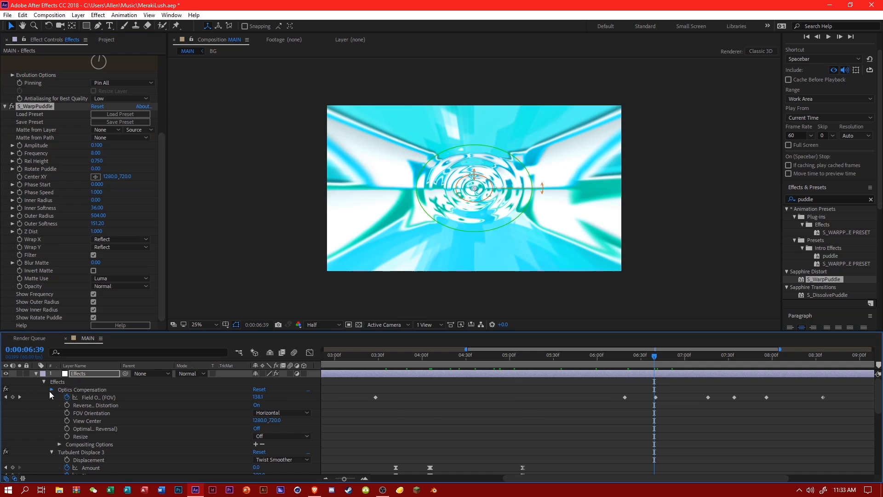
pyautogui.click(49, 398)
pyautogui.click(51, 405)
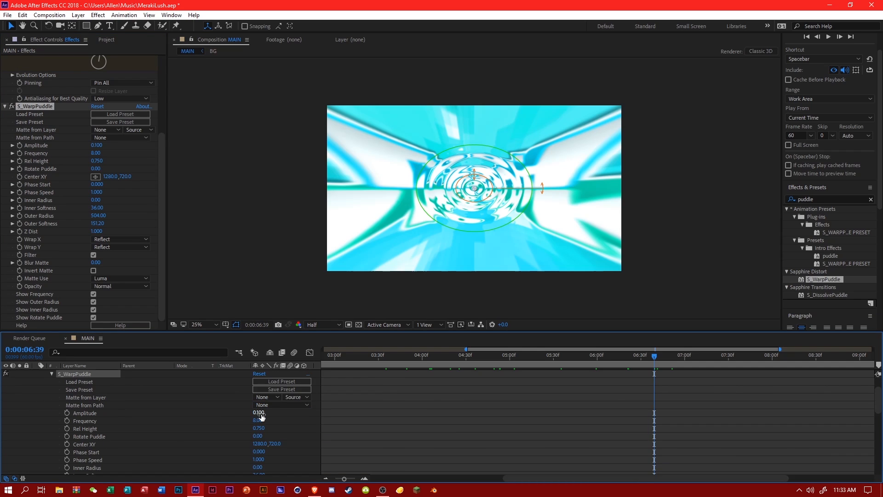
pyautogui.write('0')
pyautogui.press('Tab')
pyautogui.write('4')
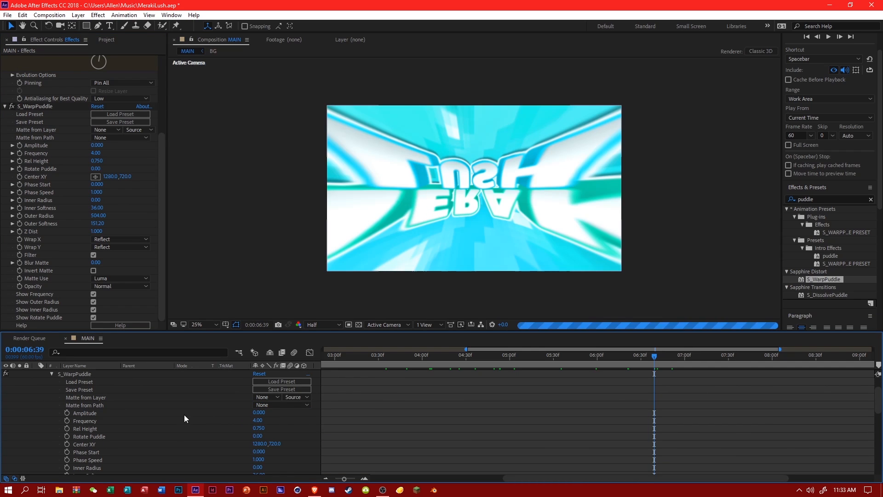
pyautogui.press('Return')
pyautogui.click(67, 412)
# Move one frame ahead to 0:00:06:40 and set the S_WarpPuddle Amplitude there to 0.08.
pyautogui.scroll(2, 650, 359)
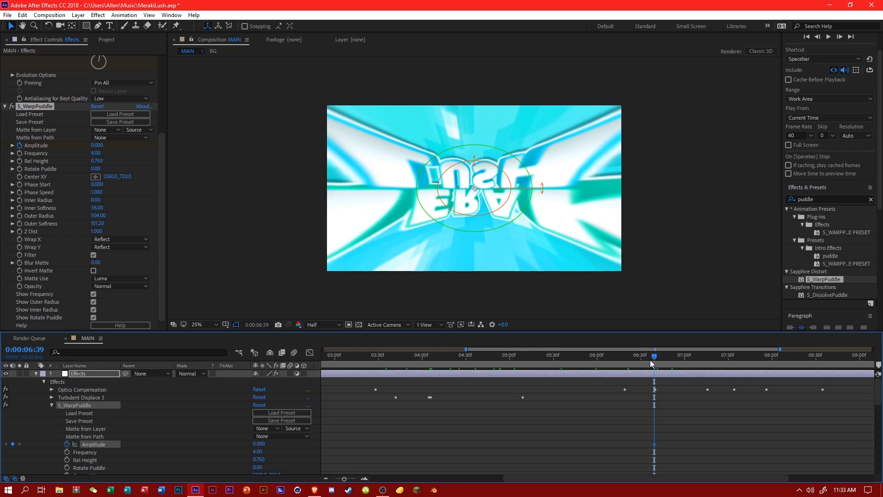
pyautogui.click(653, 357)
pyautogui.scroll(-5, 512, 408)
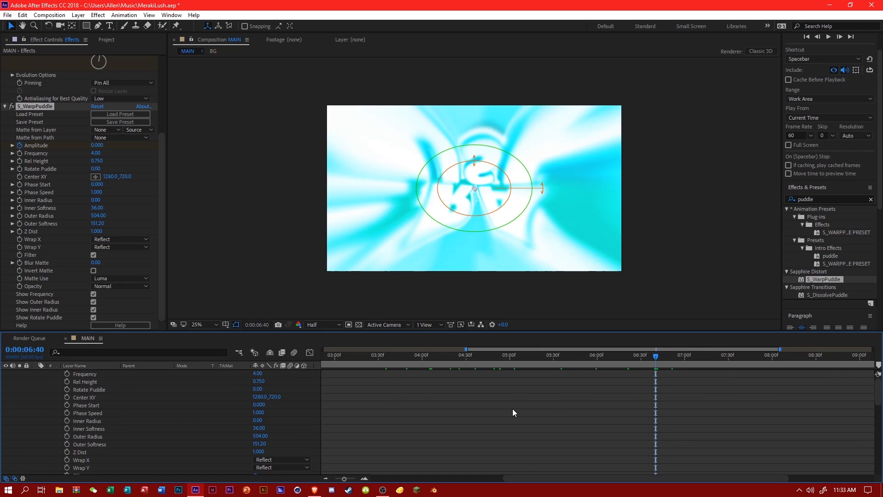
pyautogui.scroll(5, 275, 391)
pyautogui.click(261, 443)
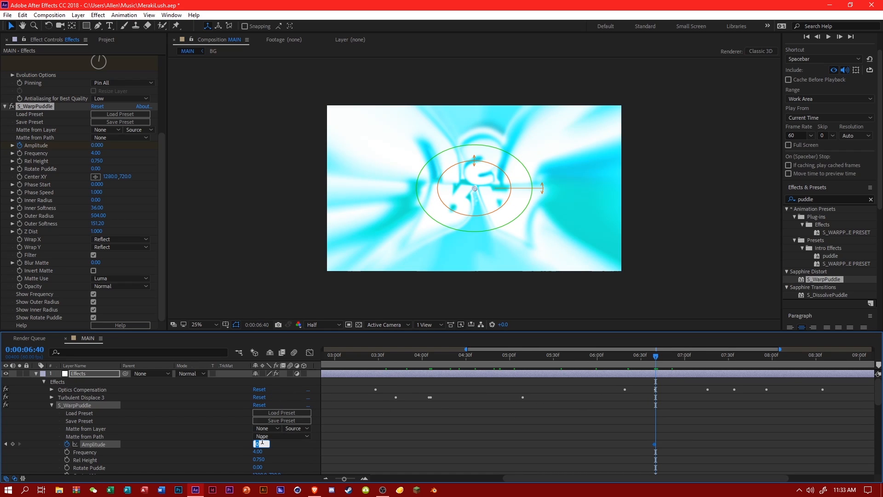
pyautogui.write('.01')
pyautogui.press('Return')
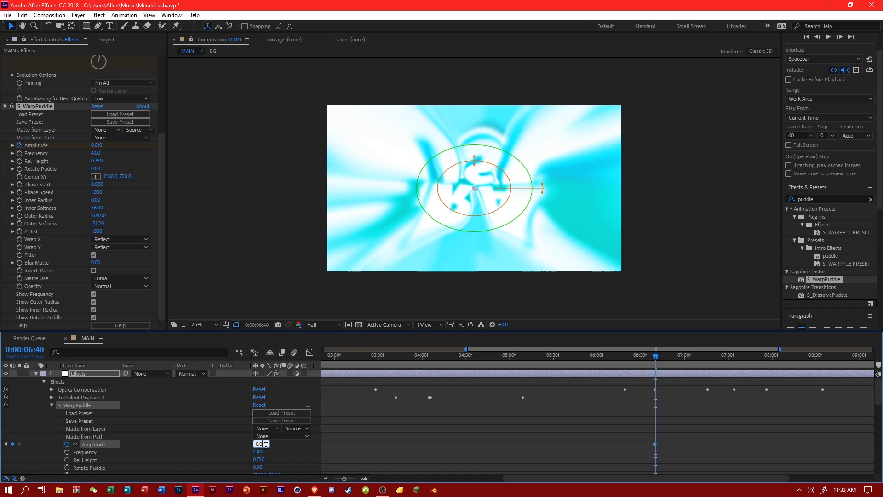
pyautogui.write('8')
pyautogui.press('Return')
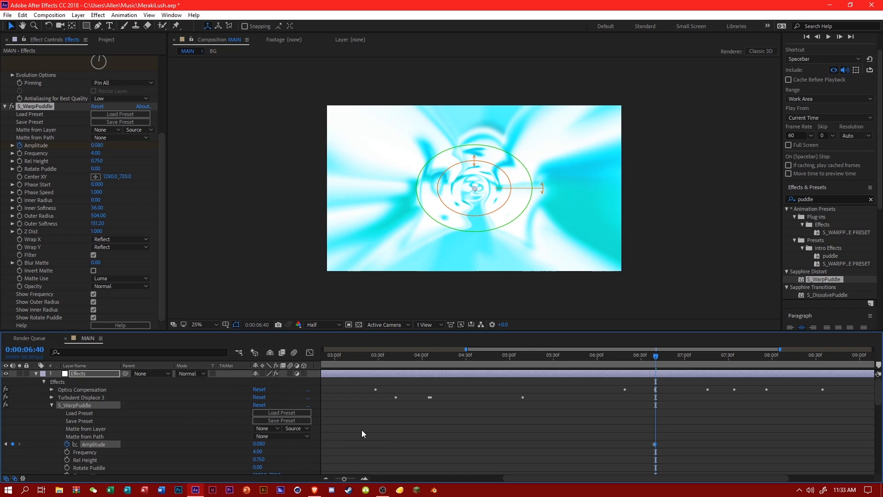
# Return to 0:00:06:39 and start keyframing the S_WarpPuddle Frequency.
pyautogui.scroll(-5, 630, 397)
pyautogui.click(656, 363)
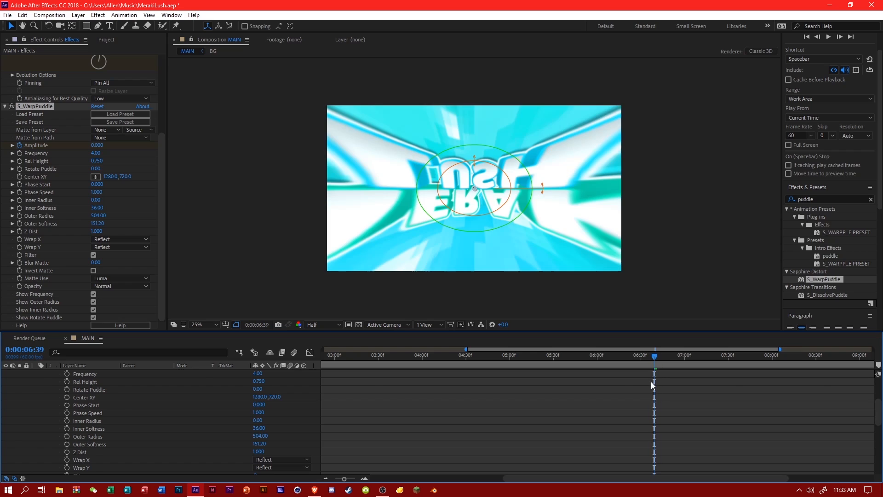
pyautogui.scroll(5, 653, 385)
pyautogui.click(67, 452)
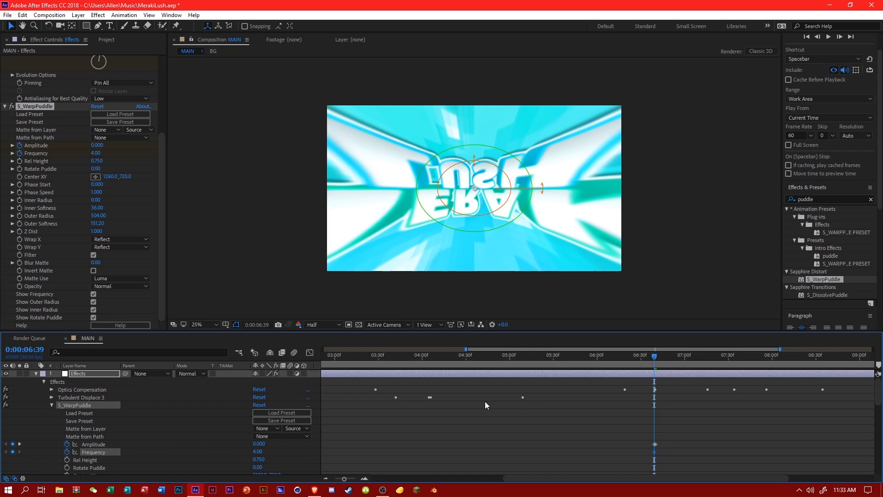
# Set the S_WarpPuddle Frequency to 2 and Amplitude to 0 at 0:00:07:30.
pyautogui.click(729, 364)
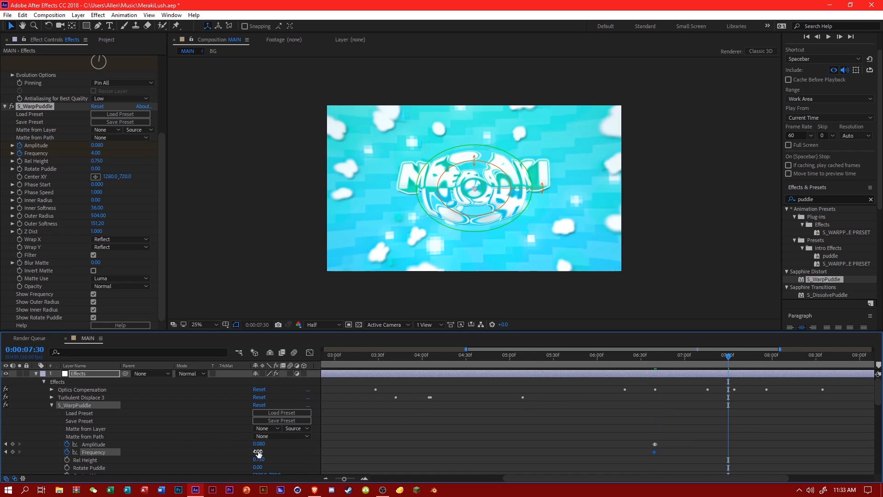
pyautogui.click(281, 457)
pyautogui.click(261, 444)
pyautogui.write('0')
pyautogui.click(295, 455)
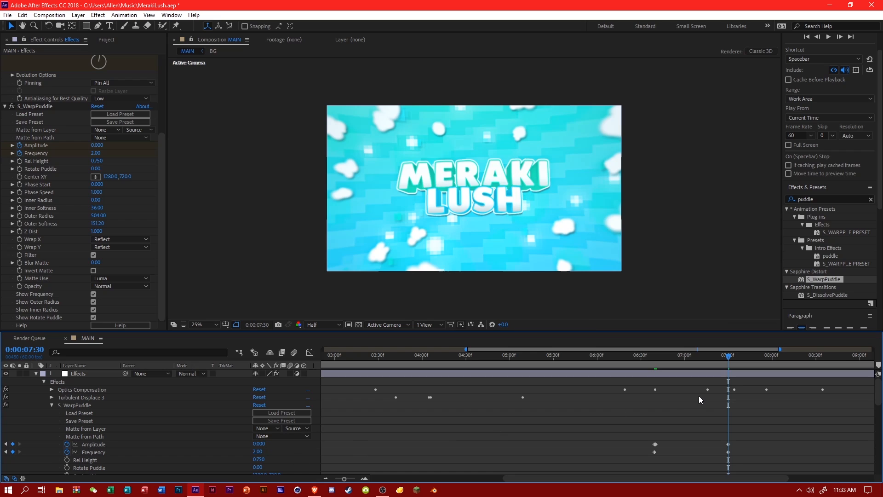
# Step through the puddle warp from shortly after 0:00:06:40 to 0:00:07:24 to judge its strength.
pyautogui.click(662, 357)
pyautogui.click(671, 357)
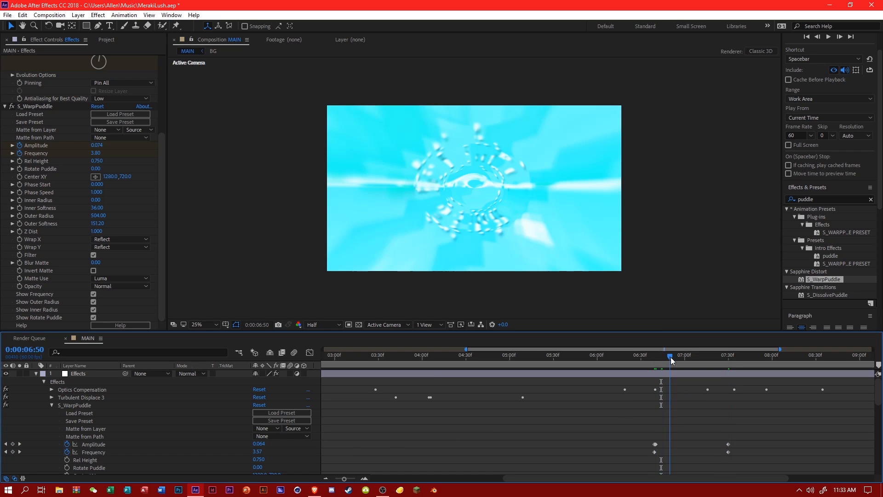
pyautogui.click(681, 357)
pyautogui.click(689, 357)
pyautogui.click(701, 357)
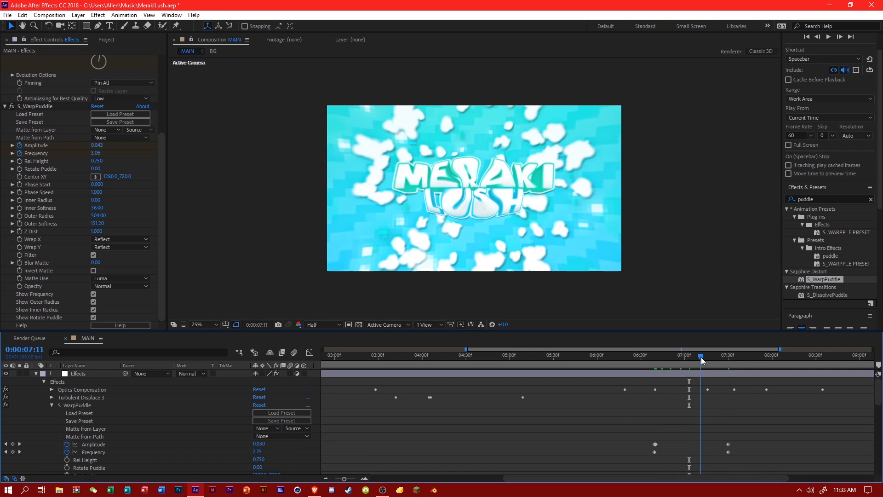
pyautogui.click(712, 358)
pyautogui.click(720, 357)
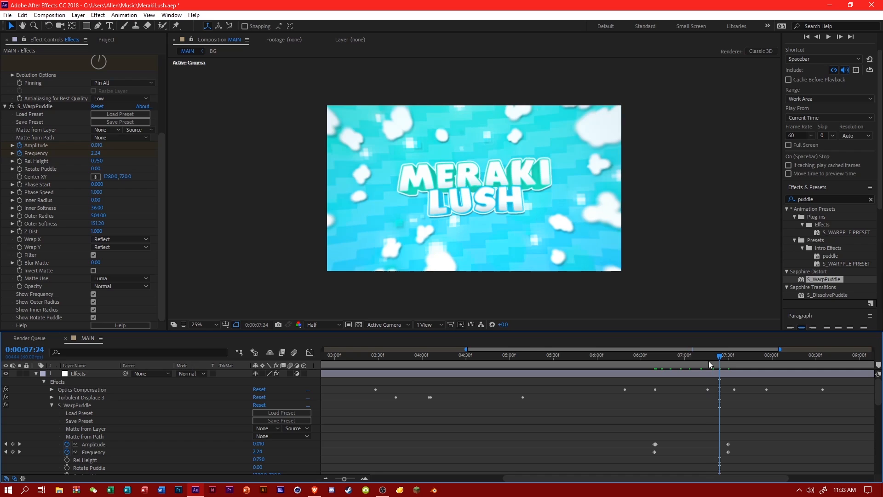
# Set the S_WarpPuddle Amplitude at 0:00:06:40 to 0.02 and scrub through the result up to 0:00:07:27.
pyautogui.click(656, 363)
pyautogui.click(656, 362)
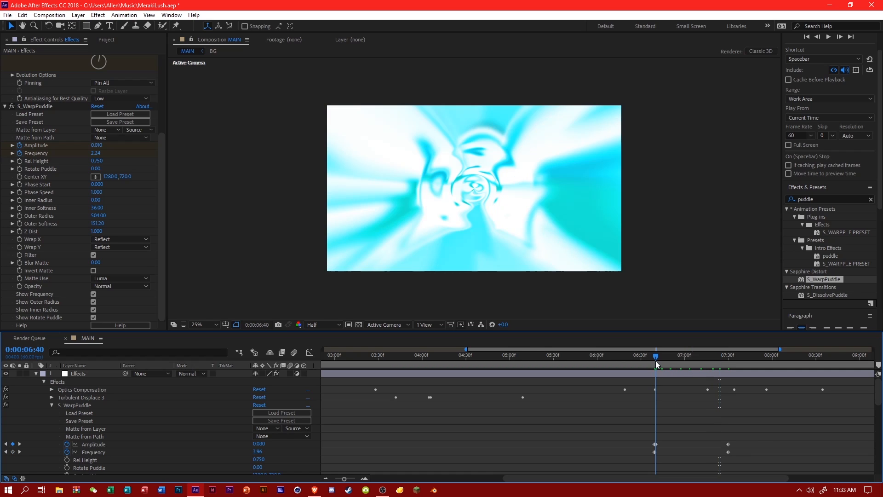
pyautogui.click(266, 444)
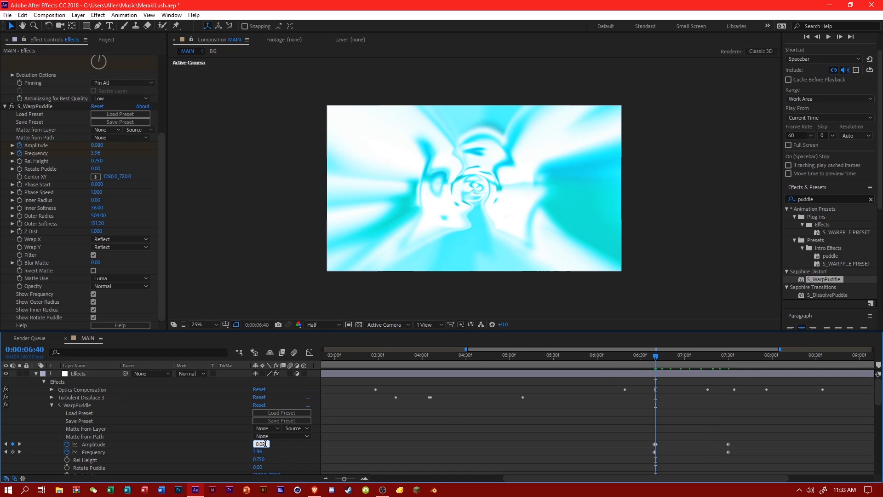
pyautogui.write('0.01')
pyautogui.press('Return')
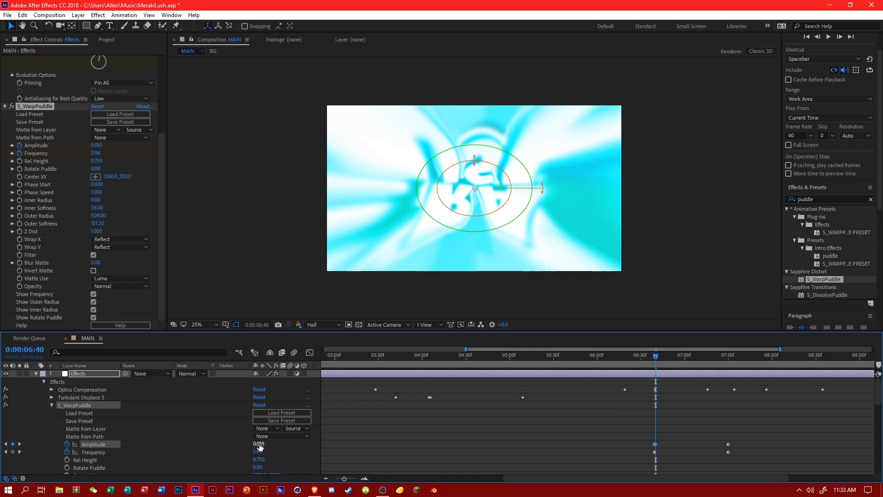
pyautogui.write('0.02')
pyautogui.press('Return')
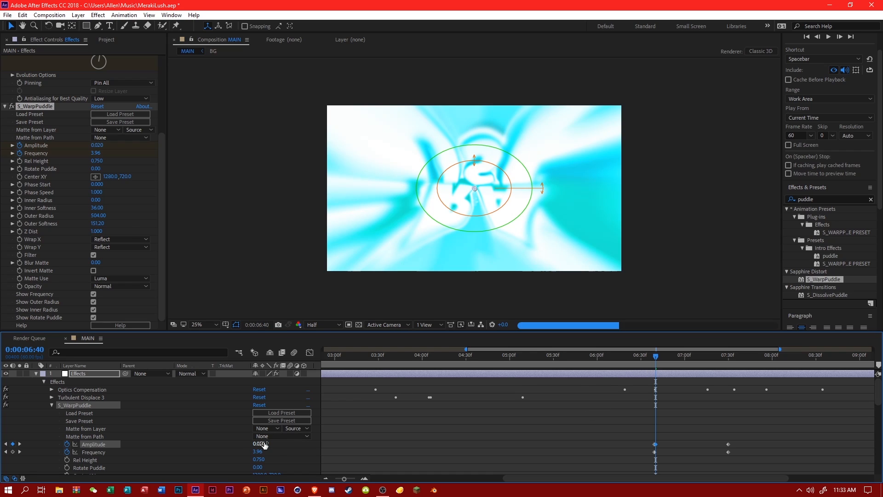
pyautogui.click(668, 360)
pyautogui.moveTo(687, 355); pyautogui.dragTo(725, 356)
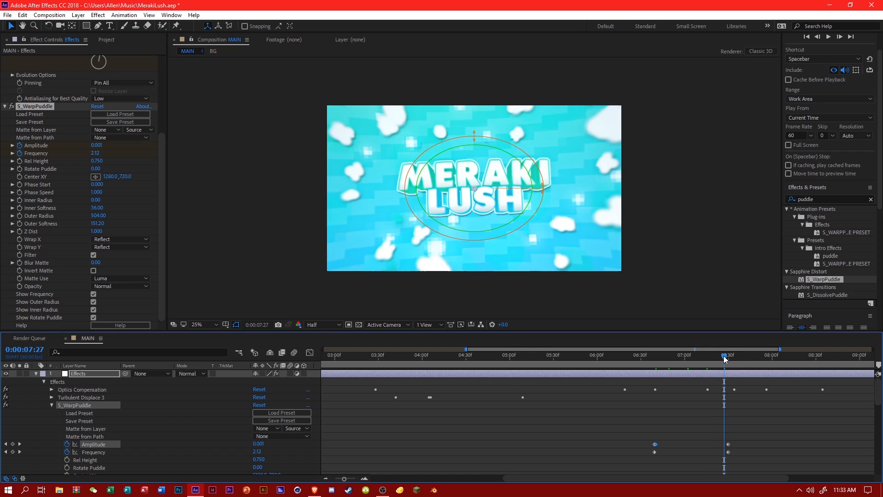
# Examine the motion between 0:00:07:55 and 0:00:08:23 against the SYNC layer's keyframes, and park the playhead at 0:00:07:55.
pyautogui.click(769, 357)
pyautogui.click(791, 356)
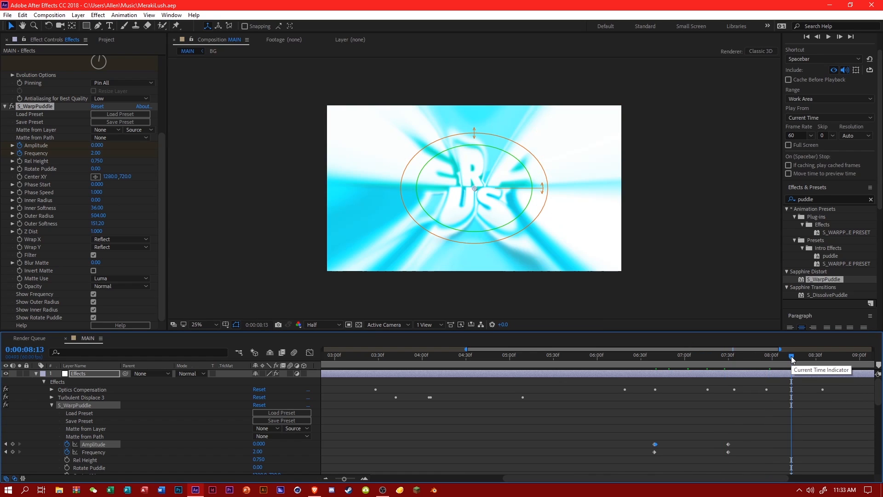
pyautogui.scroll(5, 465, 352)
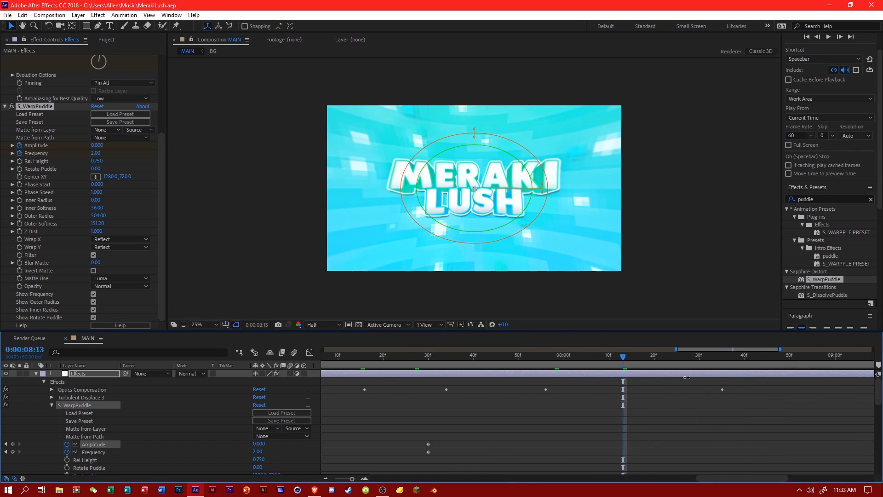
pyautogui.scroll(-10, 595, 361)
pyautogui.moveTo(582, 360); pyautogui.dragTo(648, 374)
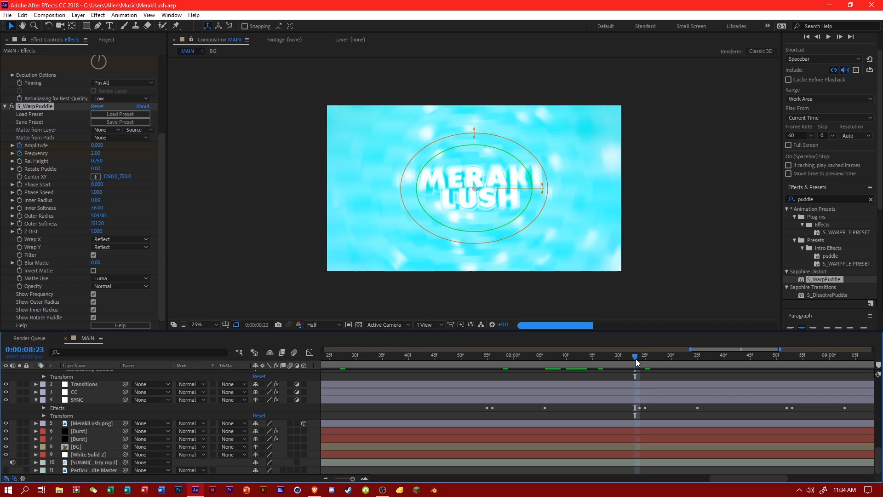
pyautogui.scroll(10, 635, 359)
pyautogui.click(497, 351)
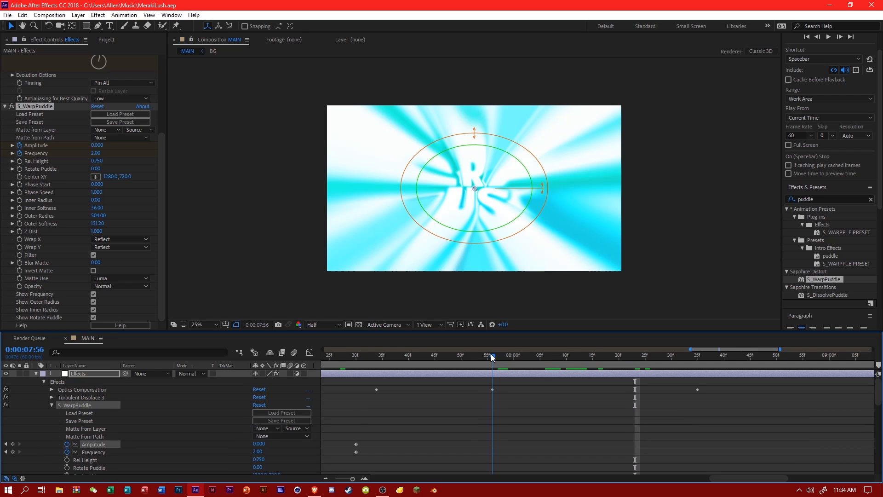
pyautogui.click(490, 354)
pyautogui.scroll(-8, 490, 354)
pyautogui.scroll(10, 491, 356)
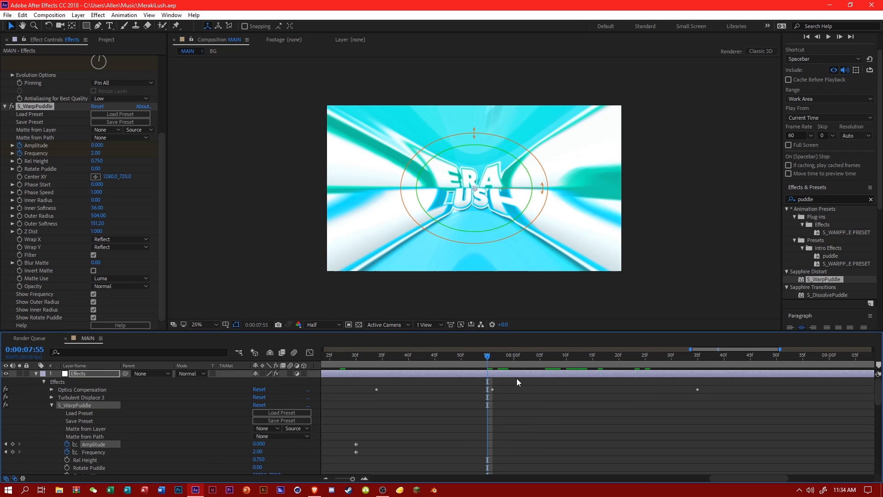
# Search the effects library for "ripple" and apply the Distort Ripple effect to the Effects adjustment layer.
pyautogui.click(584, 401)
pyautogui.click(829, 208)
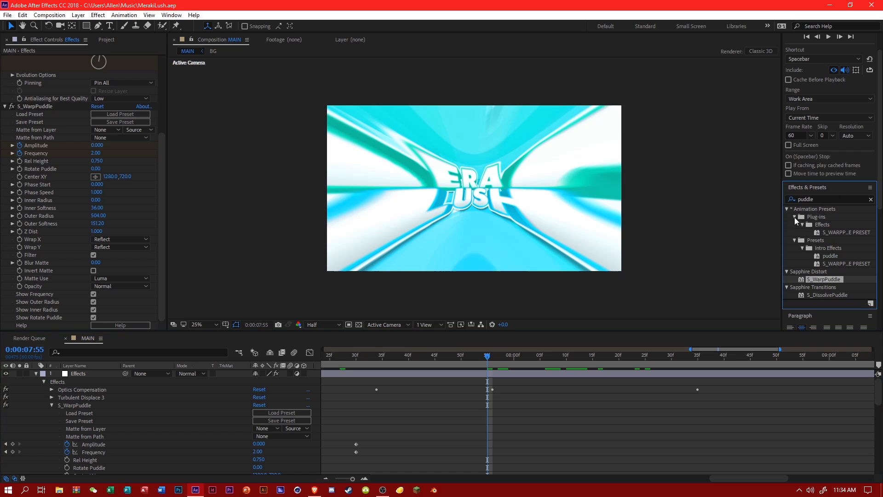
pyautogui.click(821, 197)
pyautogui.write('rippke')
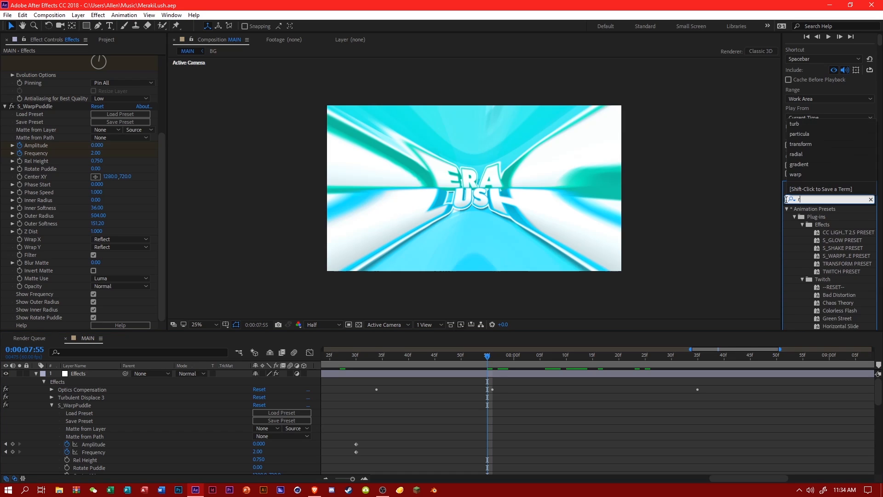
pyautogui.press('BackSpace')
pyautogui.write('le')
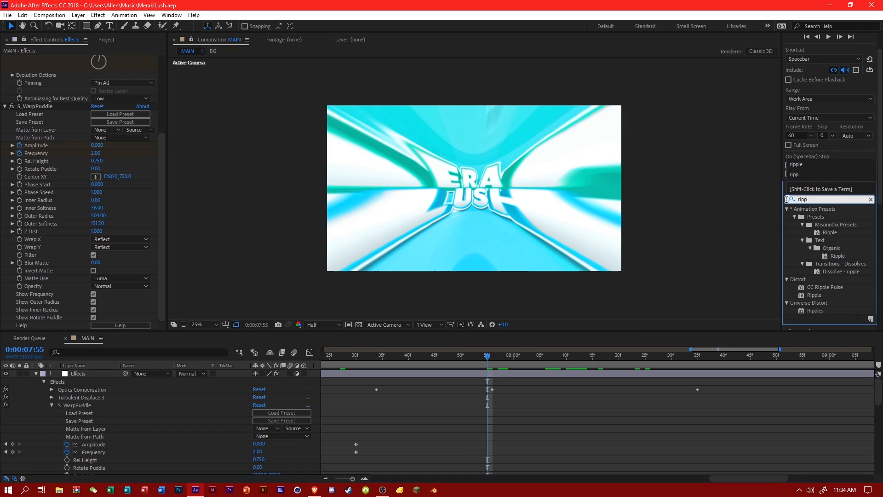
pyautogui.moveTo(812, 300); pyautogui.dragTo(61, 404)
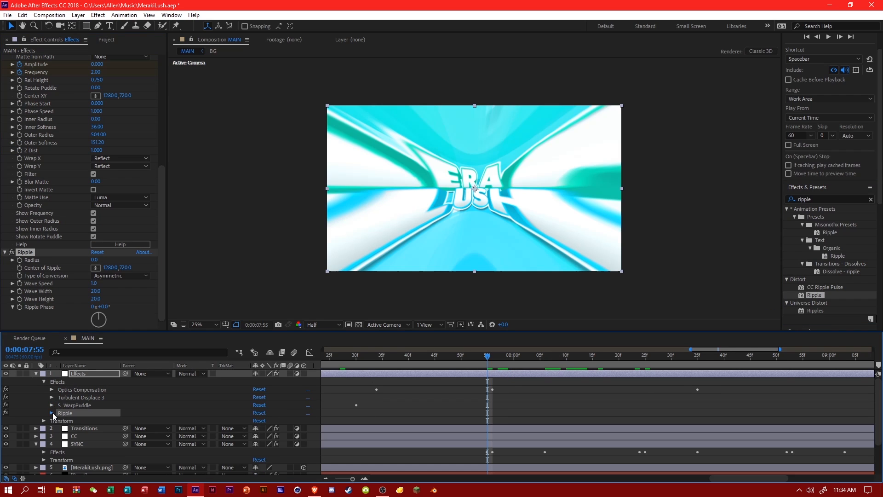
# Keyframe the Ripple Radius at 0 at 0:00:07:55, 75 at 0:00:07:56 and 0 at 0:00:08:11.
pyautogui.click(52, 413)
pyautogui.click(68, 416)
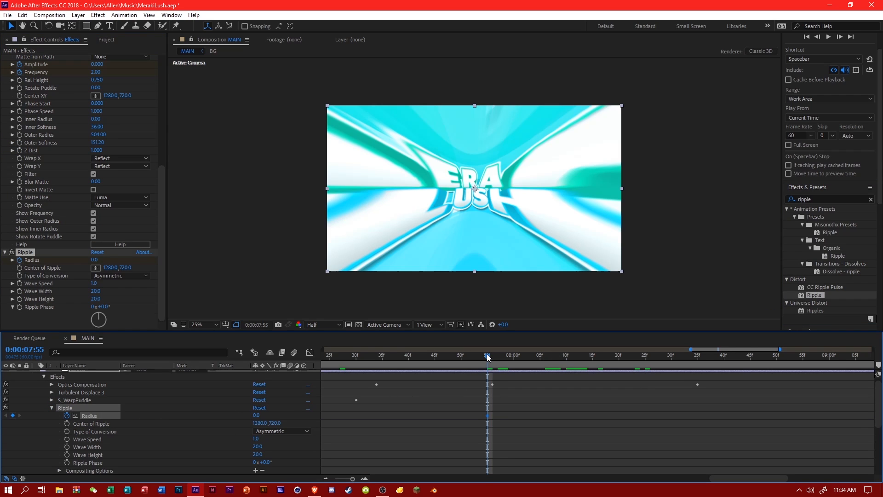
pyautogui.moveTo(488, 354); pyautogui.dragTo(491, 356)
pyautogui.click(289, 421)
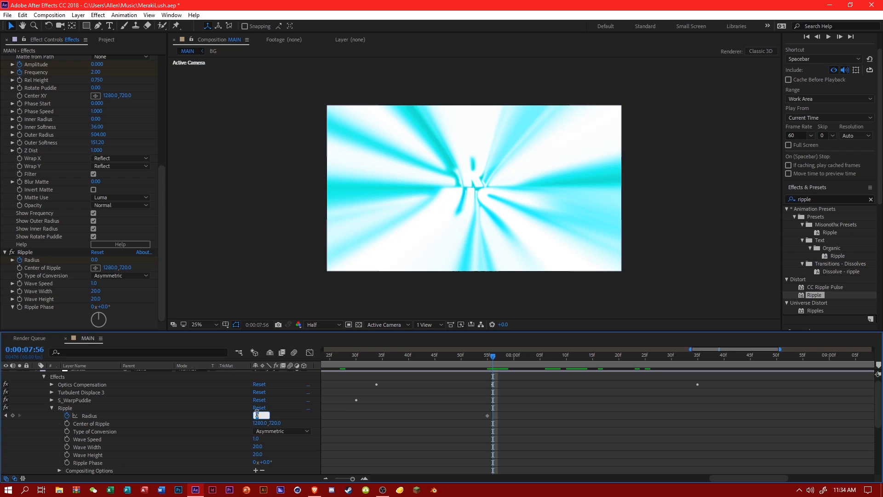
pyautogui.write('75')
pyautogui.press('Return')
pyautogui.press('space')
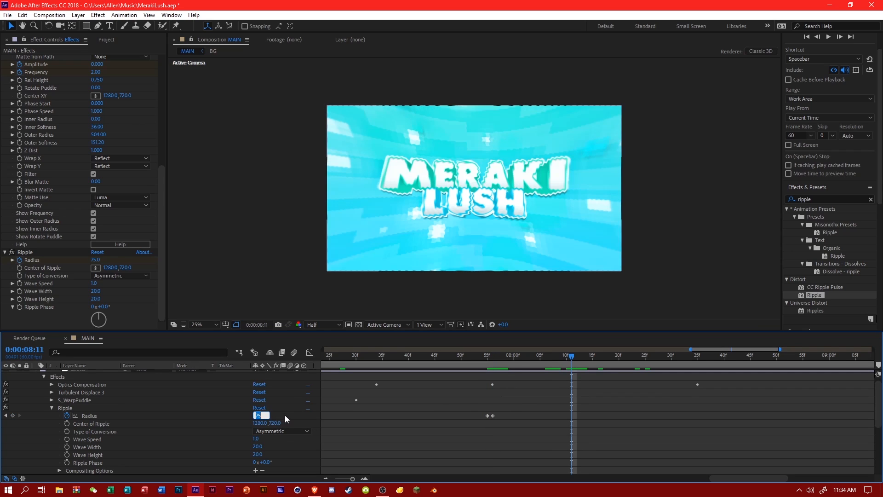
pyautogui.press('Return')
# Ease the Ripple Radius keyframes and reshape the value curve to fall steeply after its peak, checking the motion up to 0:00:08:08.
pyautogui.click(310, 352)
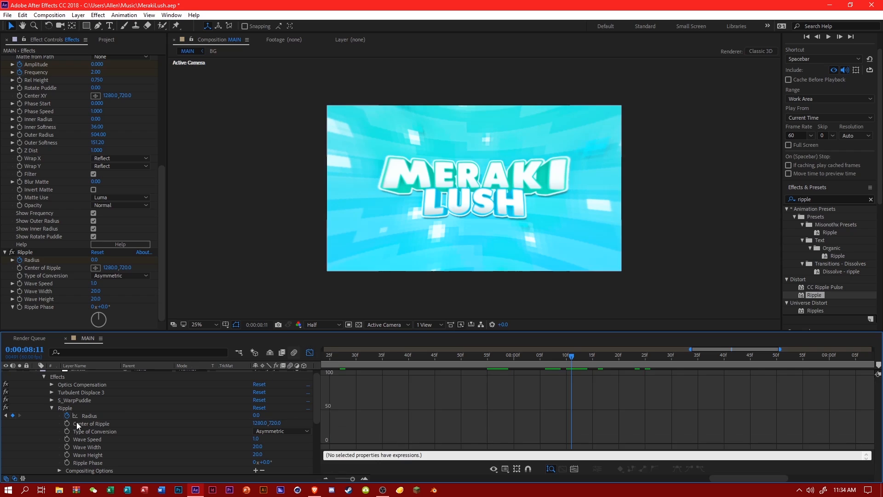
pyautogui.click(89, 415)
pyautogui.click(677, 469)
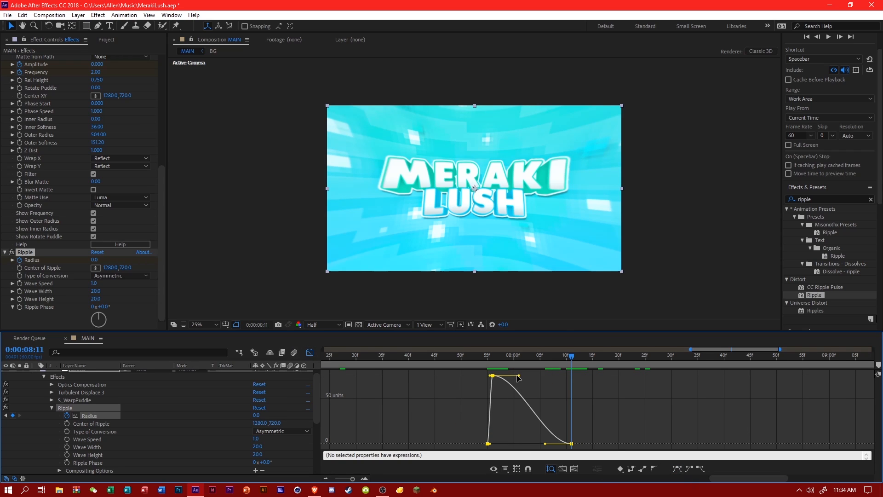
pyautogui.moveTo(518, 376); pyautogui.dragTo(480, 390)
pyautogui.click(479, 390)
pyautogui.moveTo(487, 357); pyautogui.dragTo(500, 361)
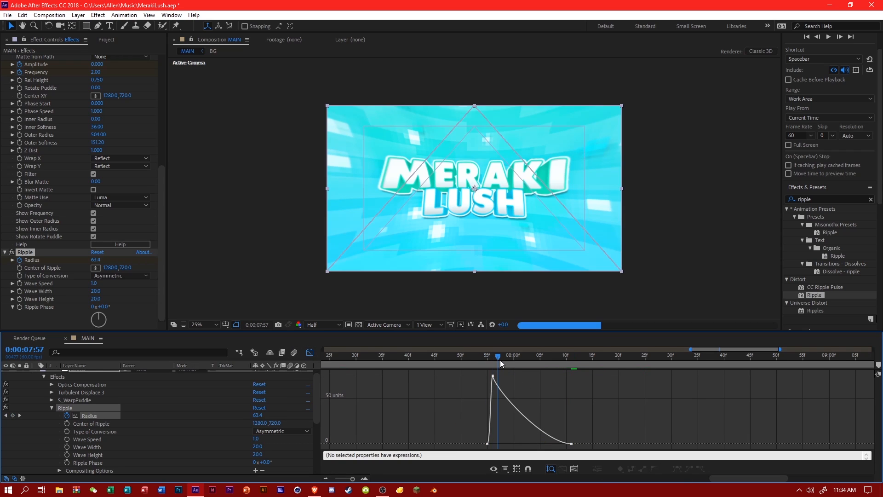
pyautogui.click(502, 389)
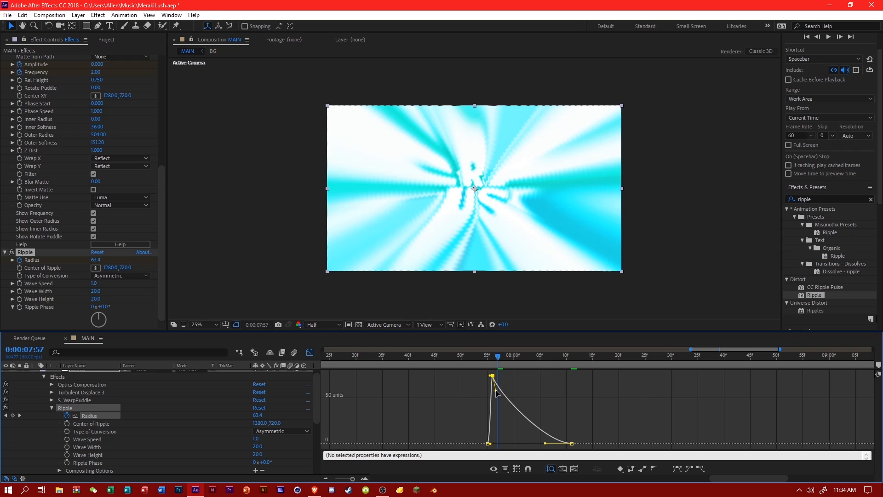
pyautogui.moveTo(496, 390); pyautogui.dragTo(495, 429)
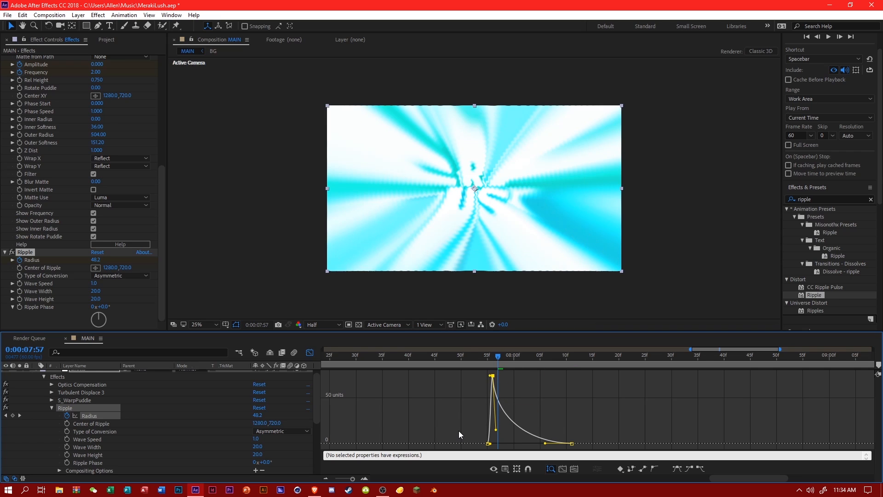
pyautogui.moveTo(505, 360); pyautogui.dragTo(559, 360)
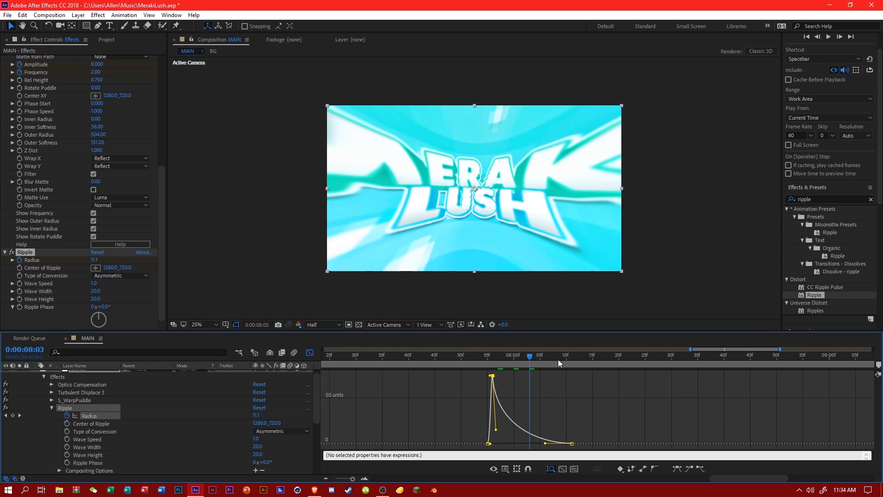
pyautogui.scroll(1, 154, 409)
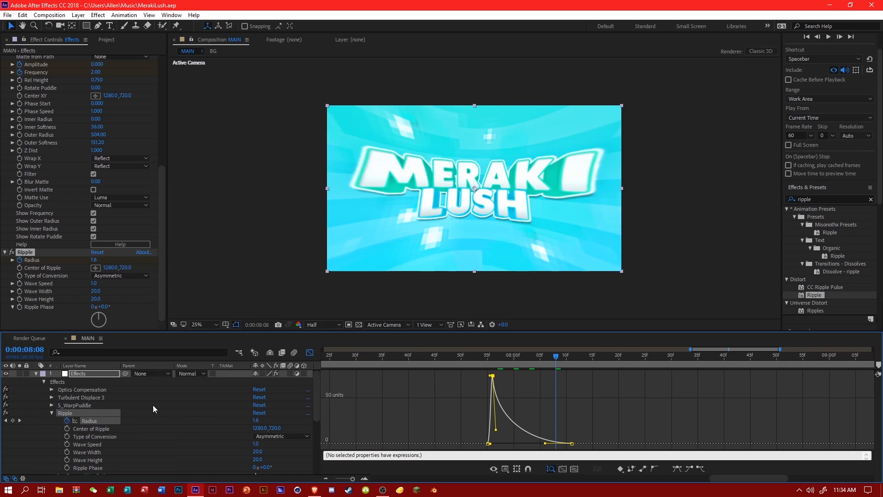
pyautogui.click(154, 409)
pyautogui.click(311, 353)
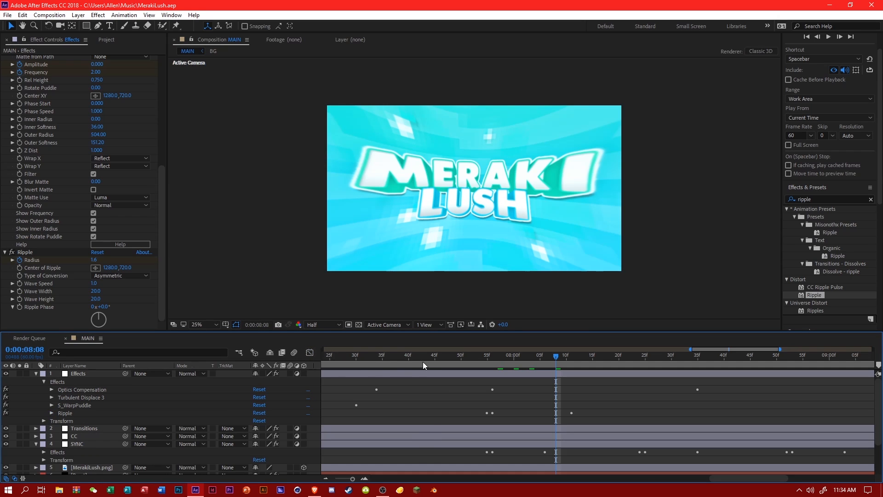
# Move the Effects layer beneath CC and directly above SYNC, scrub the result up to 0:00:08:33, and save the project.
pyautogui.click(430, 361)
pyautogui.click(36, 375)
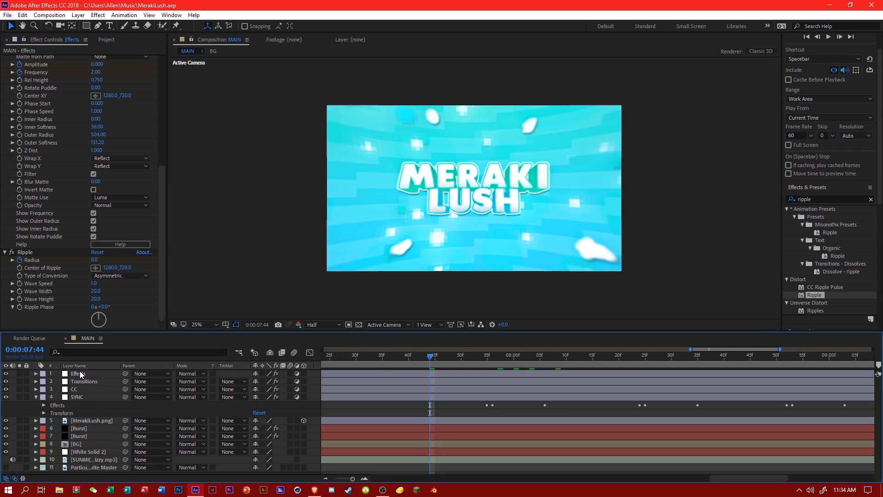
pyautogui.moveTo(79, 373); pyautogui.dragTo(109, 382)
pyautogui.click(490, 357)
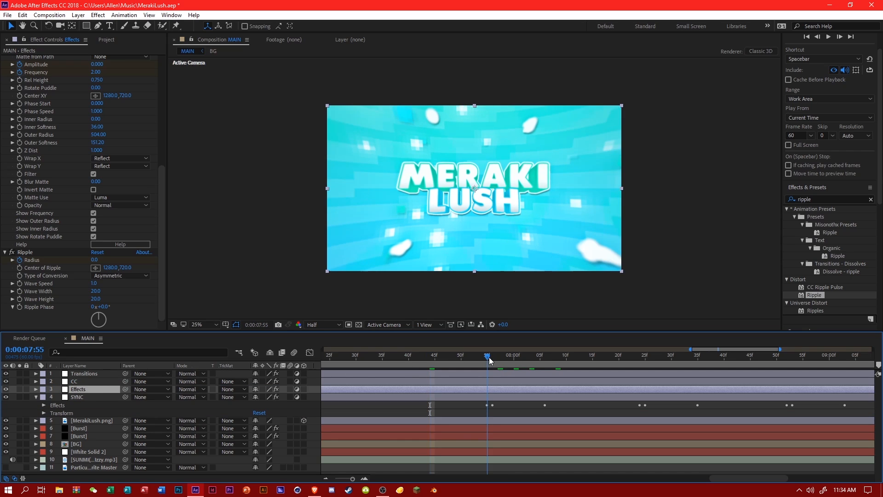
pyautogui.click(527, 357)
pyautogui.click(541, 358)
pyautogui.moveTo(540, 357); pyautogui.dragTo(323, 349)
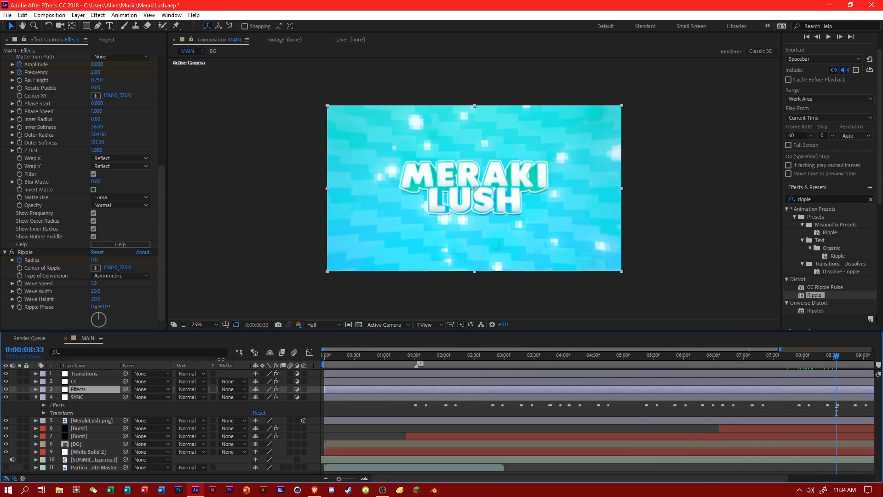
pyautogui.hotkey('ctrl', 's')
# Copy the S_WarpPuddle Amplitude and Frequency keyframes and paste them at about 0:00:01:32, aligned with the first SYNC keyframe.
pyautogui.click(415, 356)
pyautogui.moveTo(414, 356); pyautogui.dragTo(417, 356)
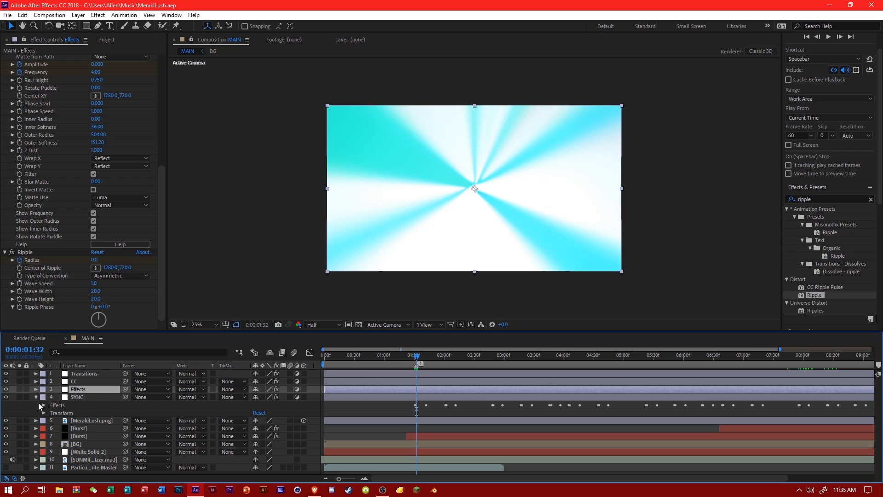
pyautogui.click(37, 390)
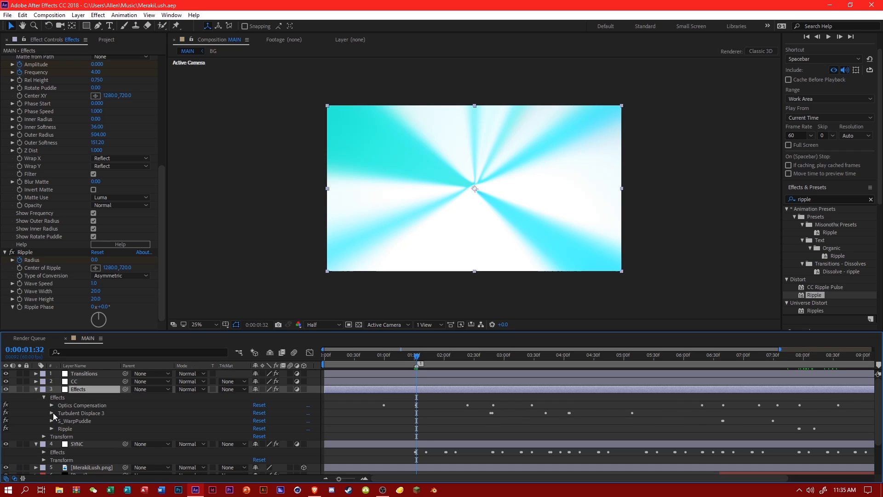
pyautogui.click(51, 420)
pyautogui.scroll(-2, 697, 421)
pyautogui.moveTo(700, 408); pyautogui.dragTo(800, 429)
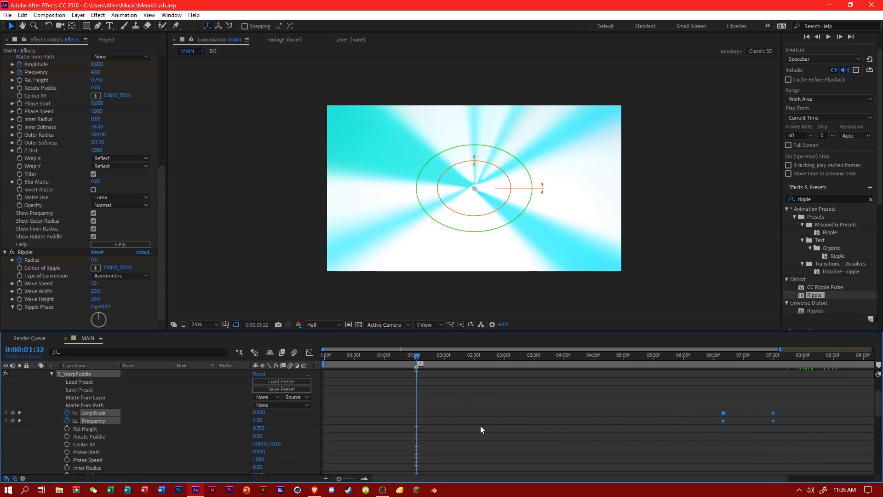
pyautogui.moveTo(416, 413); pyautogui.dragTo(415, 413)
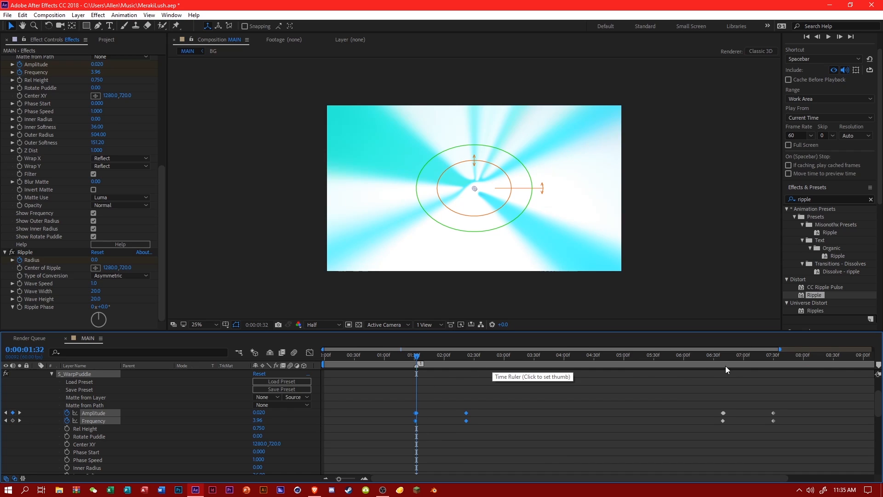
# Scrub through the MAIN composition up to 0:00:09:19 to review the warps, and collapse the Effects layer.
pyautogui.moveTo(779, 350); pyautogui.dragTo(880, 398)
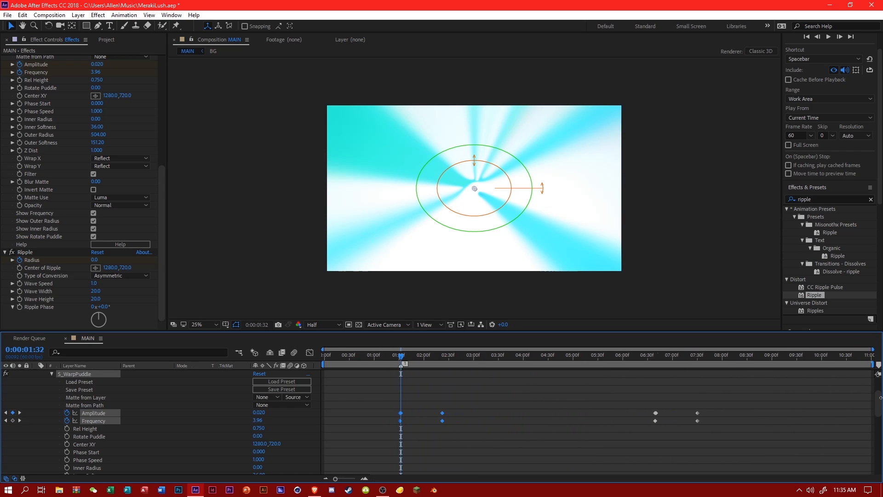
pyautogui.moveTo(427, 360); pyautogui.dragTo(788, 360)
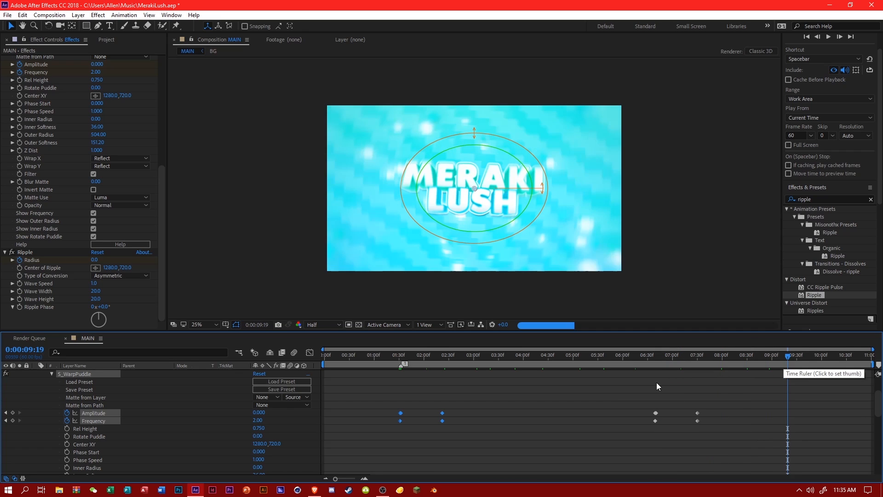
pyautogui.scroll(3, 524, 411)
pyautogui.click(521, 439)
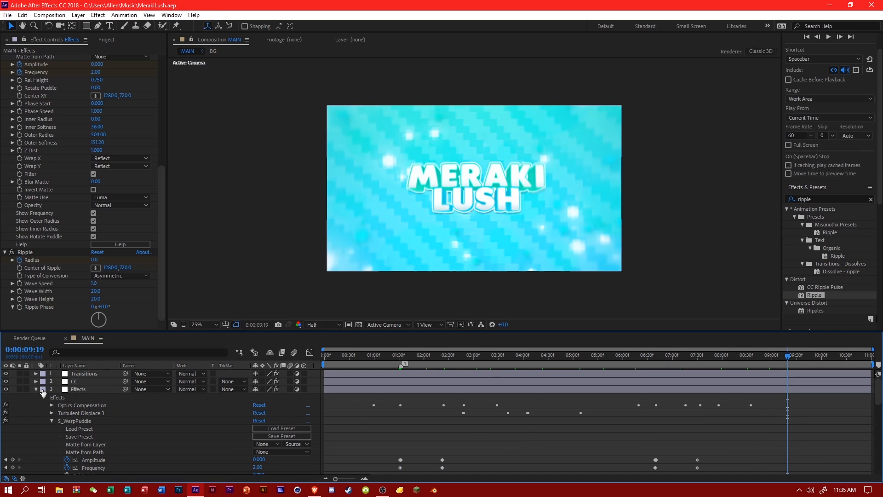
pyautogui.click(36, 389)
# Create a new composition from MAIN and scrub it to 0:00:05:29 to inspect the frame.
pyautogui.click(106, 40)
pyautogui.rightClick(32, 134)
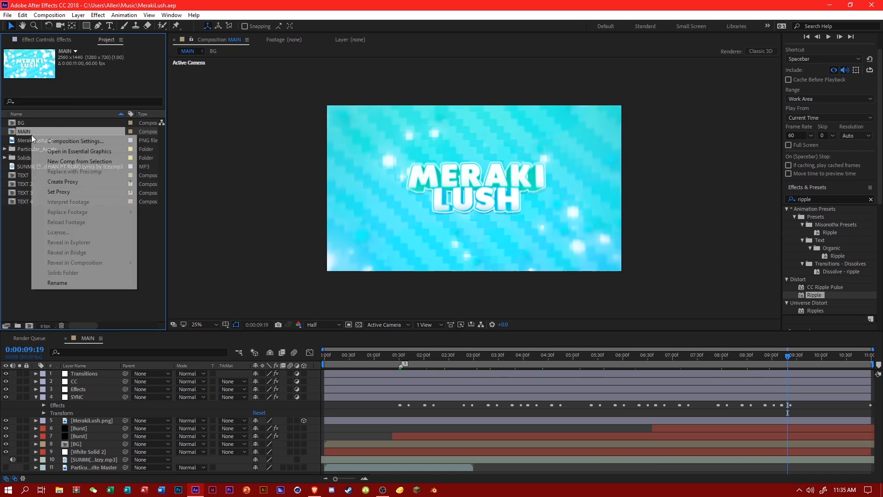
pyautogui.click(69, 161)
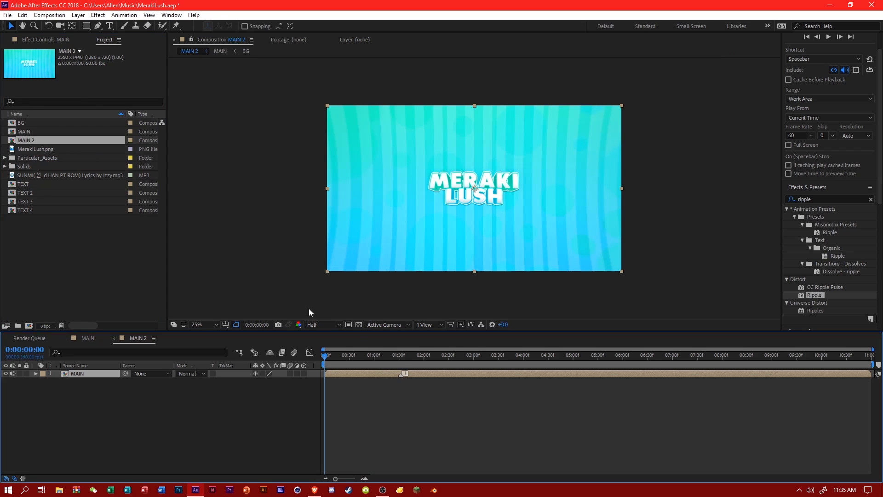
pyautogui.click(519, 356)
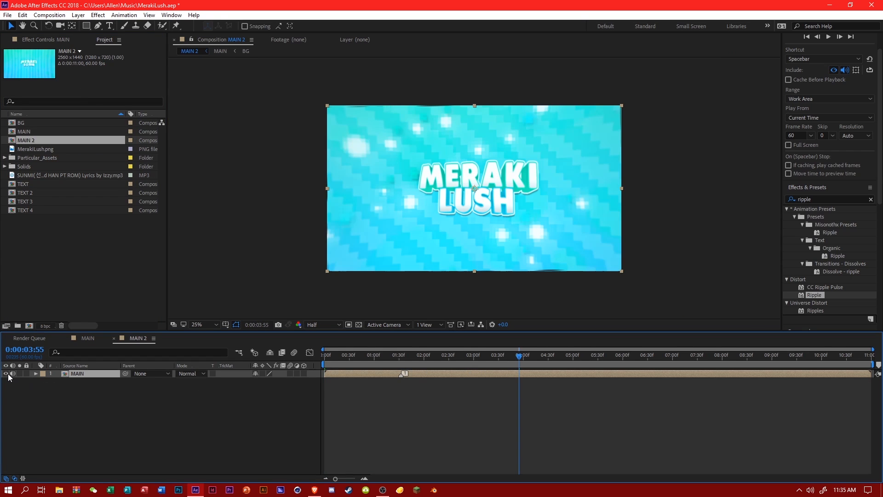
pyautogui.moveTo(573, 355); pyautogui.dragTo(597, 360)
# Add a white solid to MAIN 2 and place it beneath the MAIN layer.
pyautogui.rightClick(222, 412)
pyautogui.moveTo(248, 310)
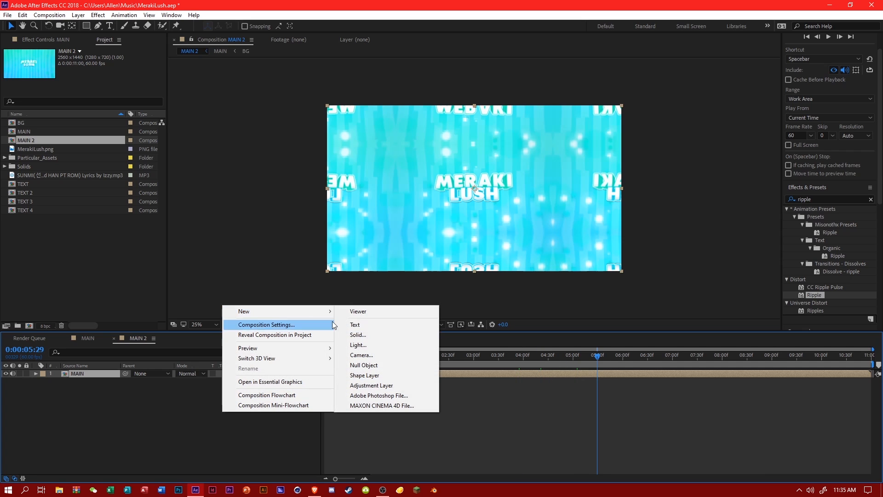
pyautogui.click(364, 335)
pyautogui.click(300, 269)
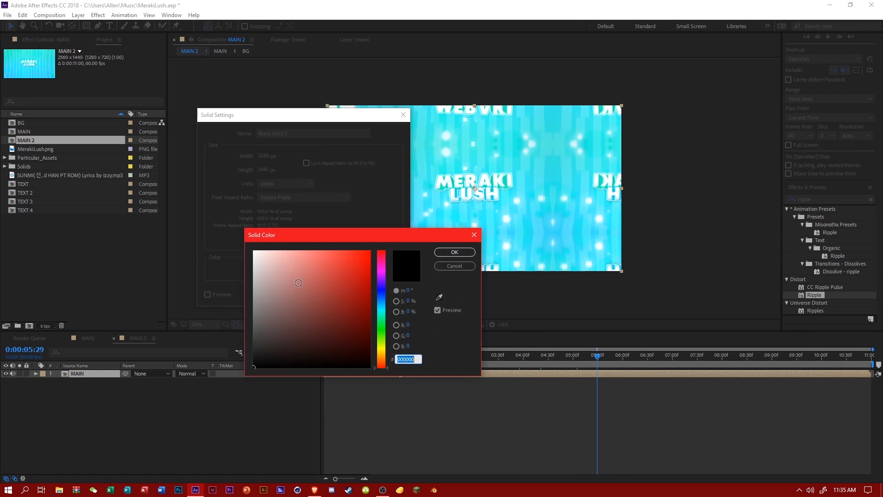
pyautogui.click(452, 251)
pyautogui.click(325, 293)
pyautogui.moveTo(96, 379); pyautogui.dragTo(110, 397)
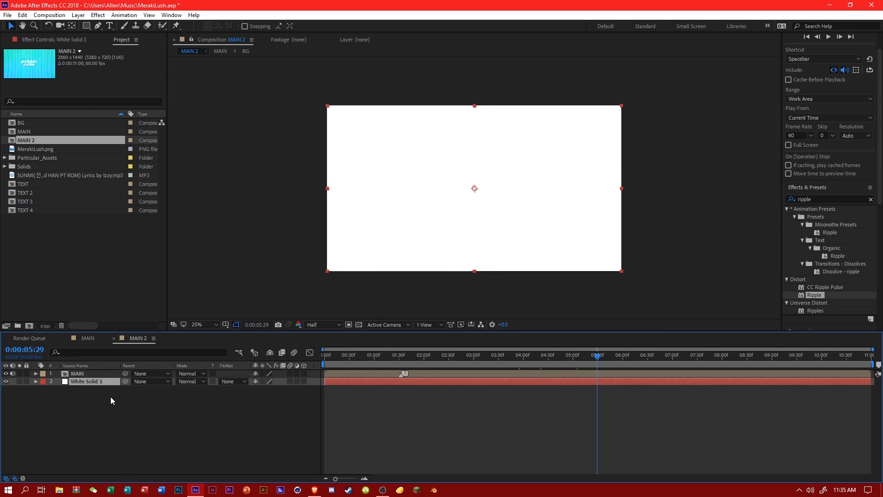
pyautogui.click(131, 405)
# Mute the preview audio and play MAIN 2 from 0:00:04:12 and again from 0:00:04:16.
pyautogui.moveTo(624, 360); pyautogui.dragTo(534, 357)
pyautogui.click(844, 70)
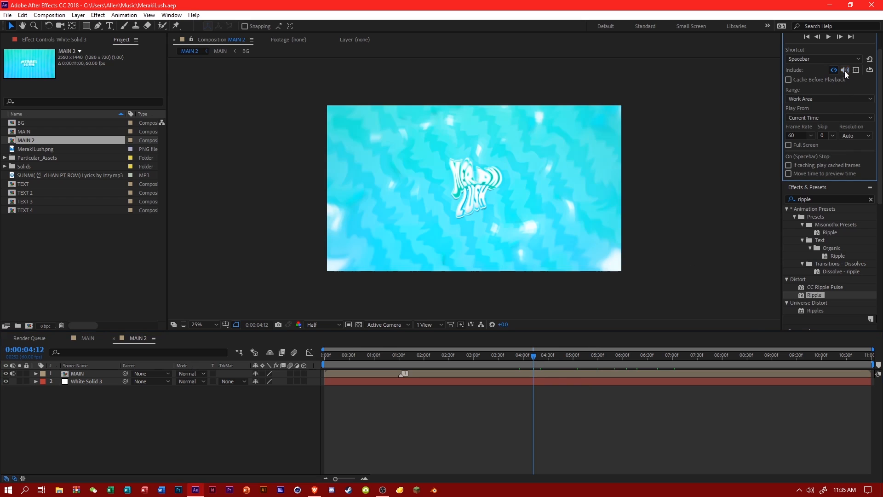
pyautogui.press('space')
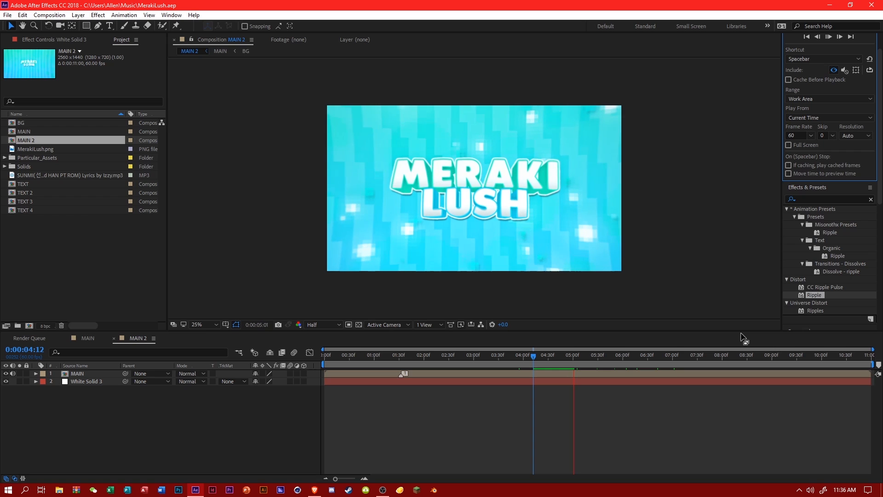
pyautogui.click(536, 356)
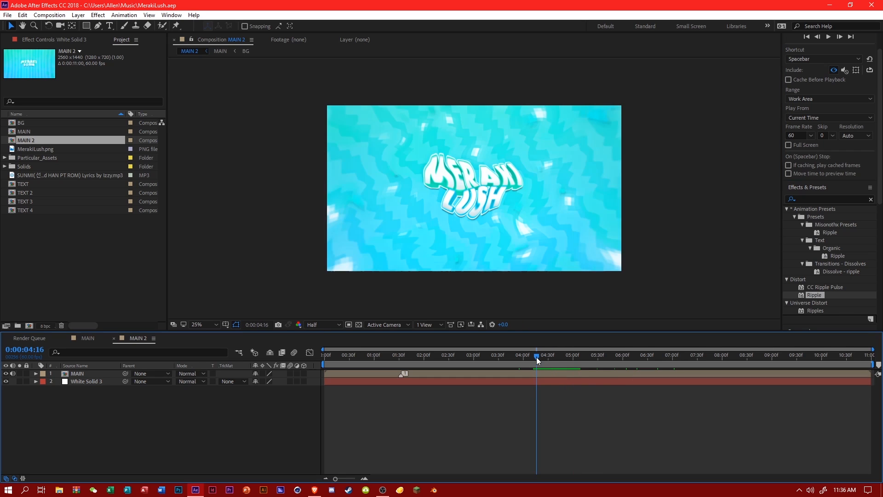
pyautogui.press('space')
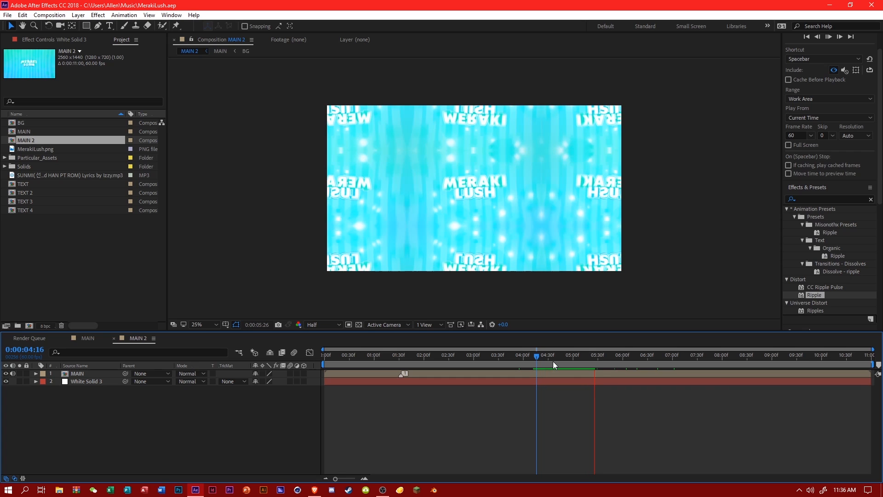
# Play MAIN 2 from 0:00:01:35 and again from 0:00:01:39 to review the animation.
pyautogui.moveTo(574, 353); pyautogui.dragTo(325, 348)
pyautogui.click(403, 357)
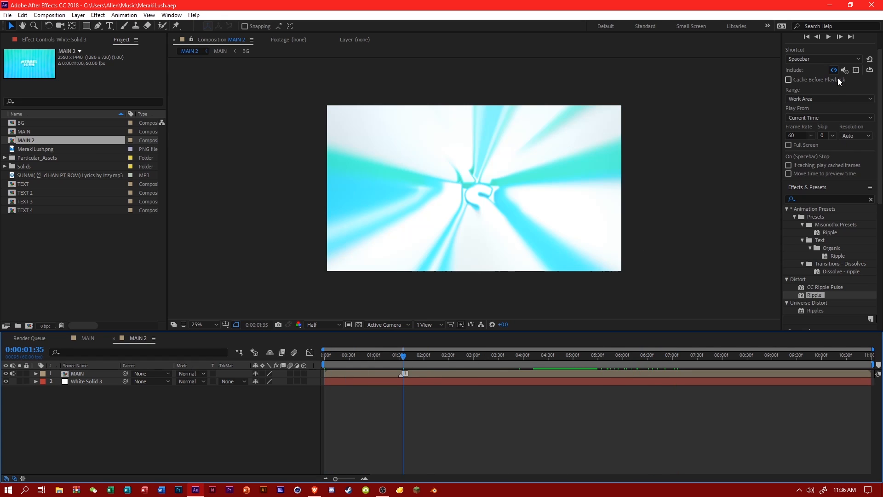
pyautogui.press('space')
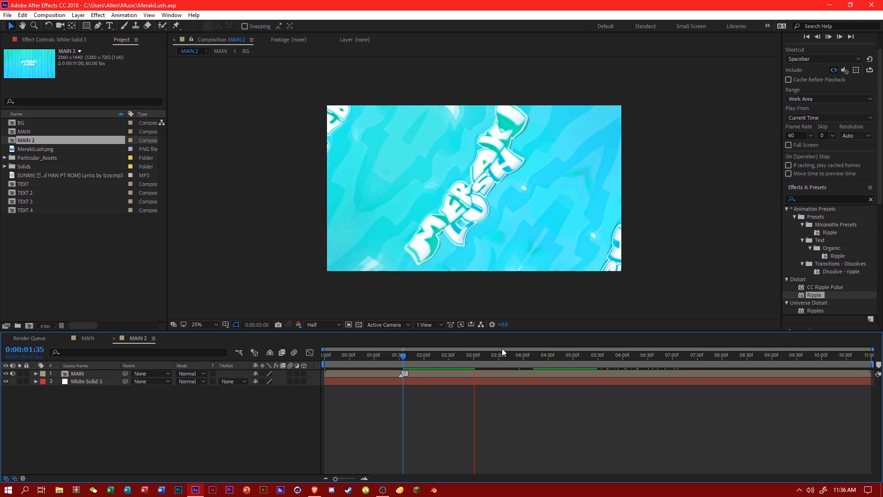
pyautogui.click(407, 357)
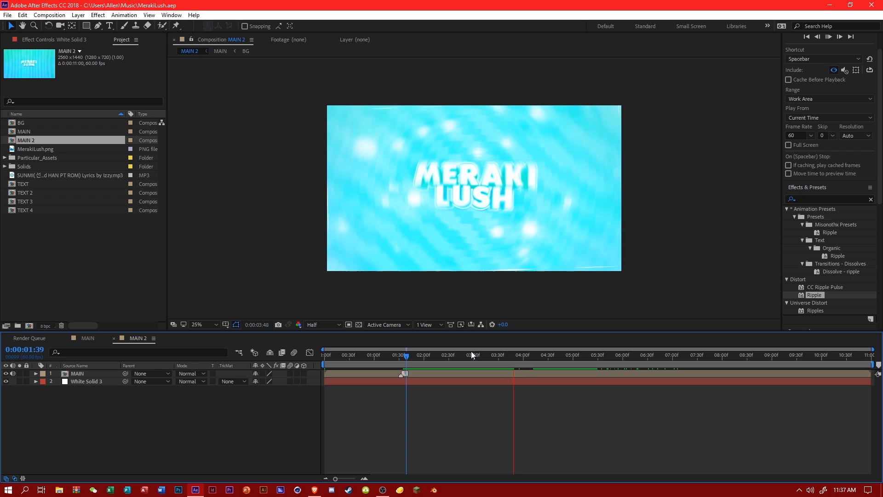
pyautogui.press('space')
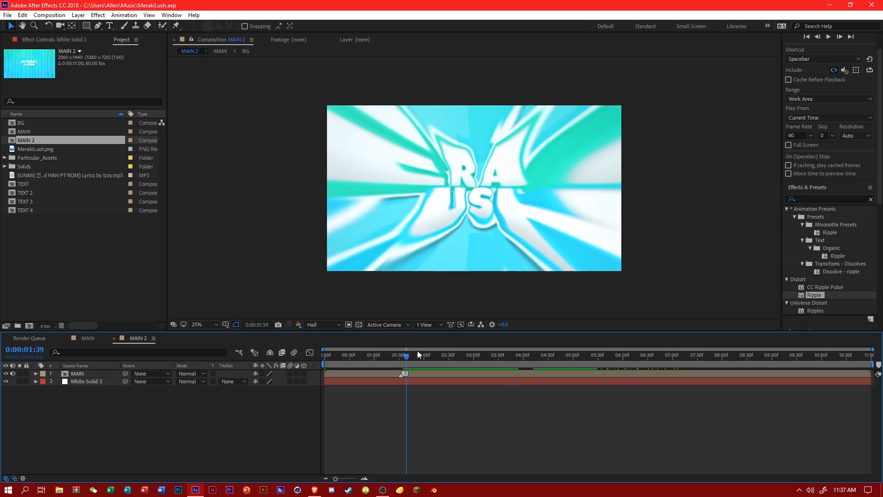
# Turn the preview audio back on and play MAIN 2 from 0:00:01:39 and from 0:00:03:04.
pyautogui.click(845, 70)
pyautogui.press('space')
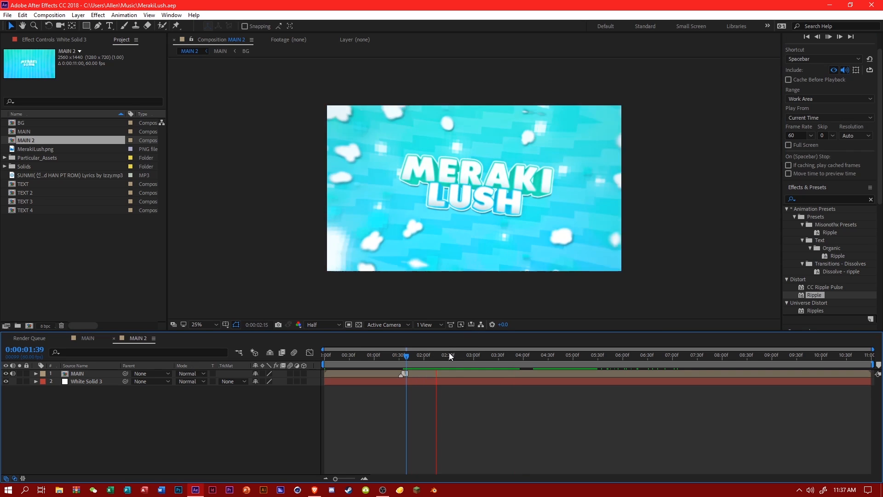
pyautogui.moveTo(462, 353); pyautogui.dragTo(477, 362)
pyautogui.press('space')
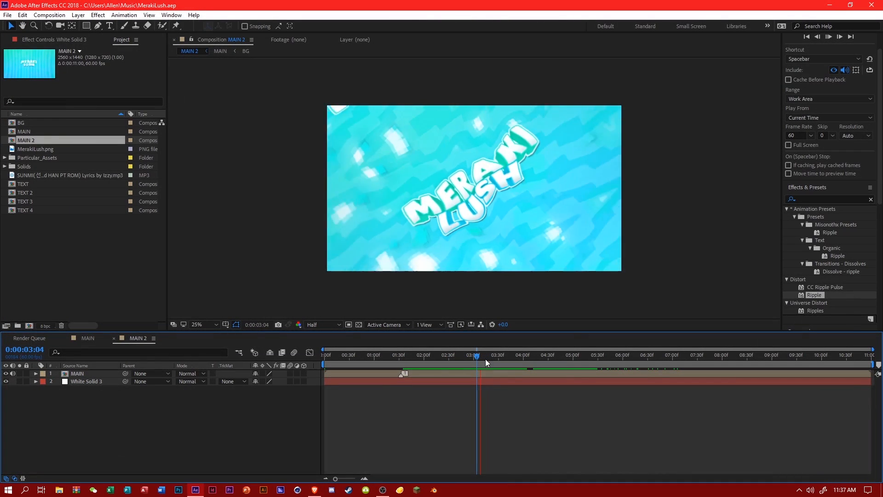
# Replay short passages with sound from start points between 0:00:03:04 and 0:00:03:15 to locate the beat.
pyautogui.click(481, 357)
pyautogui.press('space')
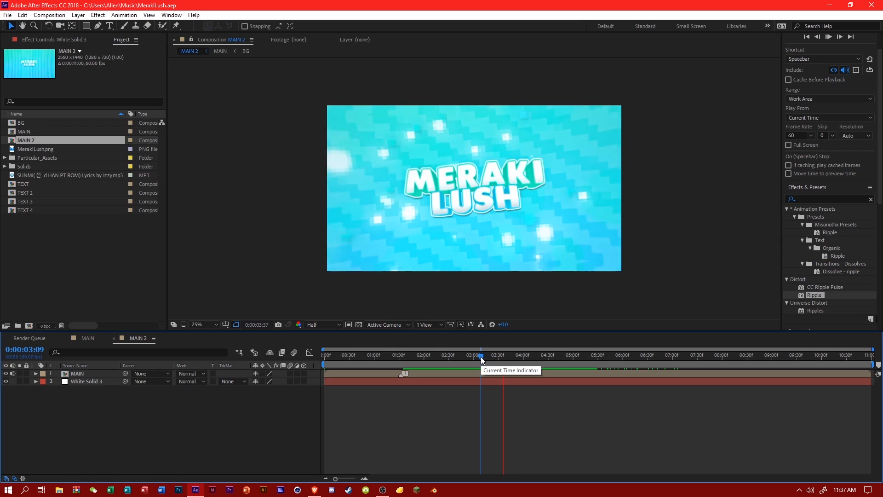
pyautogui.press('space')
pyautogui.press('space')
pyautogui.press('space')
pyautogui.press('space')
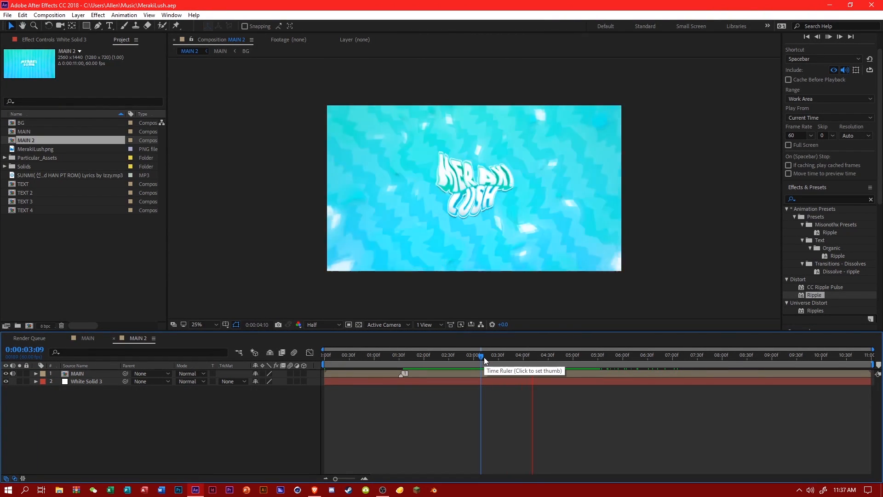
pyautogui.press('space')
pyautogui.click(477, 357)
pyautogui.press('space')
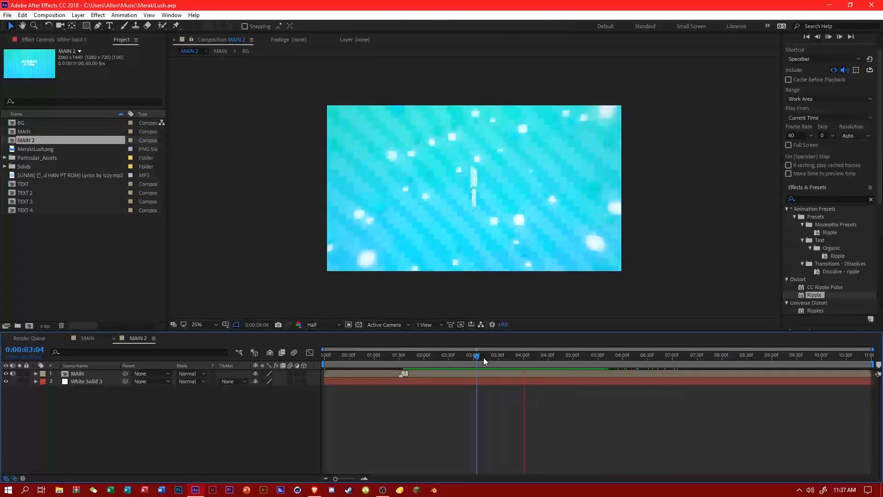
pyautogui.click(484, 358)
pyautogui.press('space')
pyautogui.click(485, 357)
pyautogui.press('space')
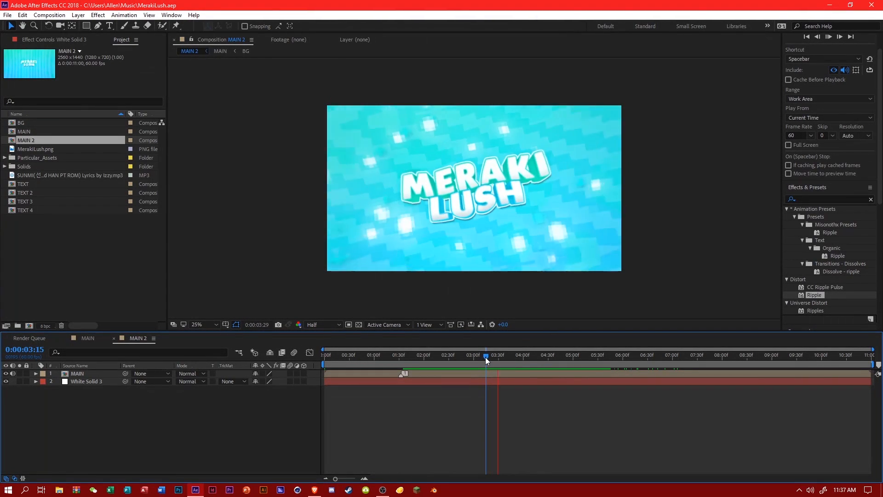
# Add a composition marker at 0:00:03:18 to mark the beat.
pyautogui.press('space')
pyautogui.click(488, 357)
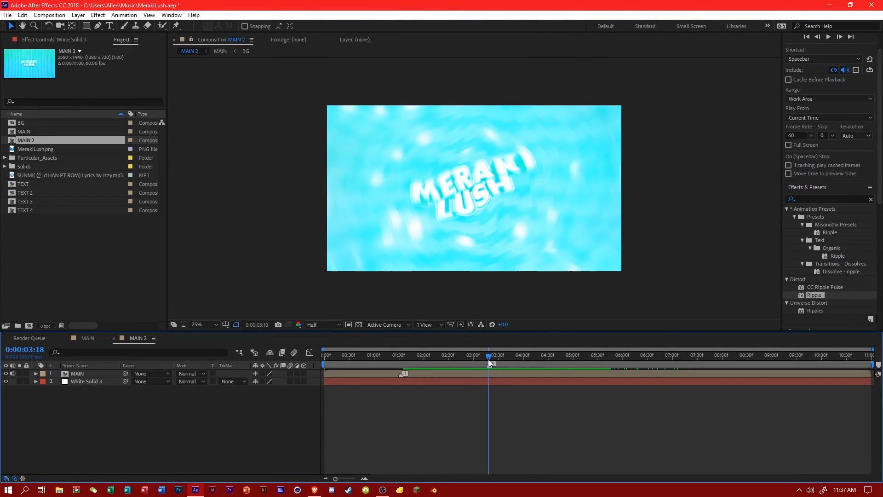
pyautogui.press('KP_Multiply')
# Expand the MAIN layer's Transform properties and start Scale keyframing at 100% shortly before 0:00:03:00.
pyautogui.click(481, 357)
pyautogui.click(480, 358)
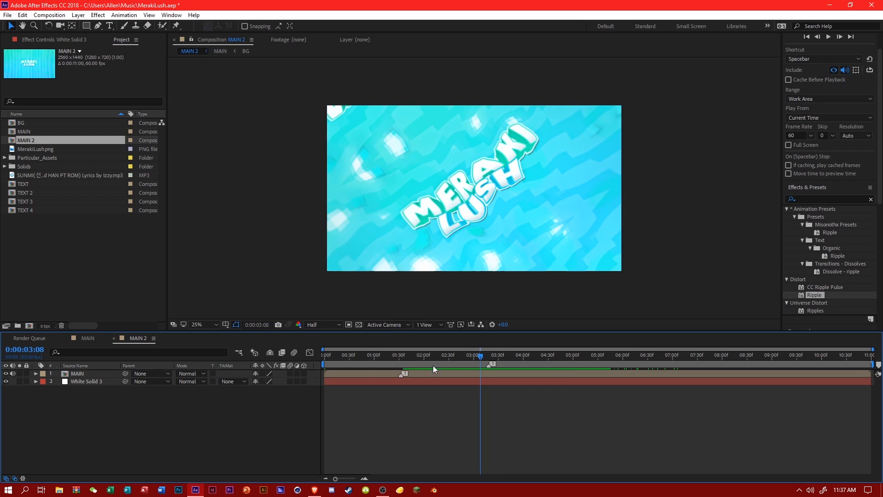
pyautogui.click(36, 374)
pyautogui.click(44, 382)
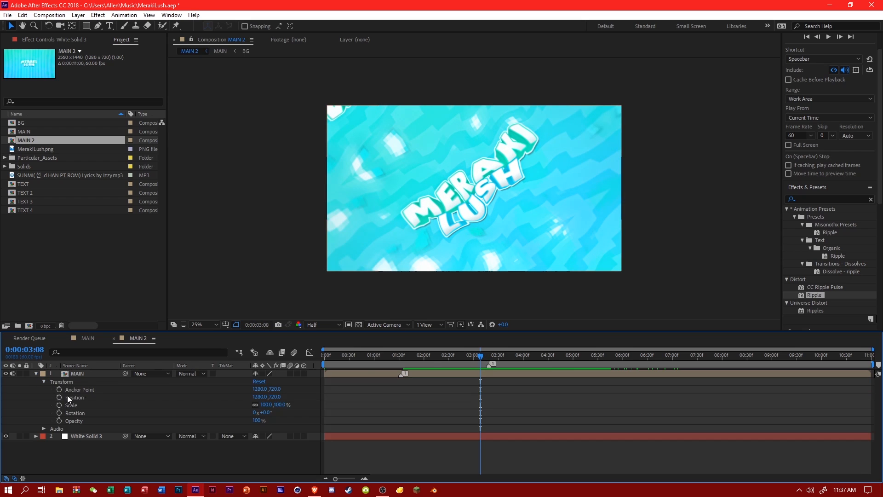
pyautogui.moveTo(465, 357); pyautogui.dragTo(462, 357)
pyautogui.click(59, 405)
# Keyframe the MAIN layer's Scale at 99% at 0:00:03:17, just before the beat marker.
pyautogui.click(489, 355)
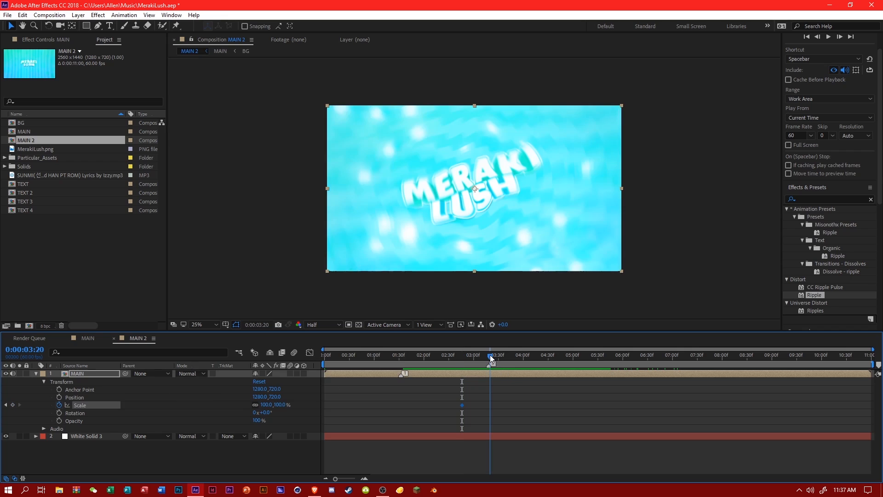
pyautogui.click(487, 355)
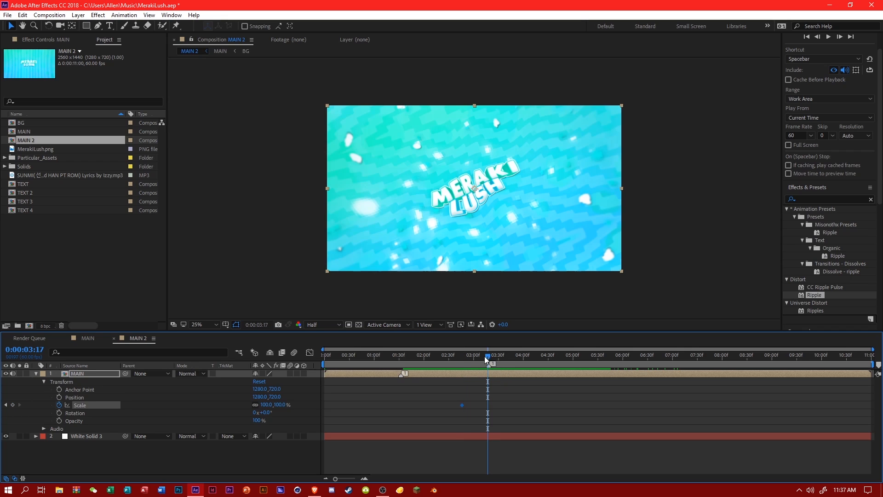
pyautogui.click(295, 402)
pyautogui.write('9')
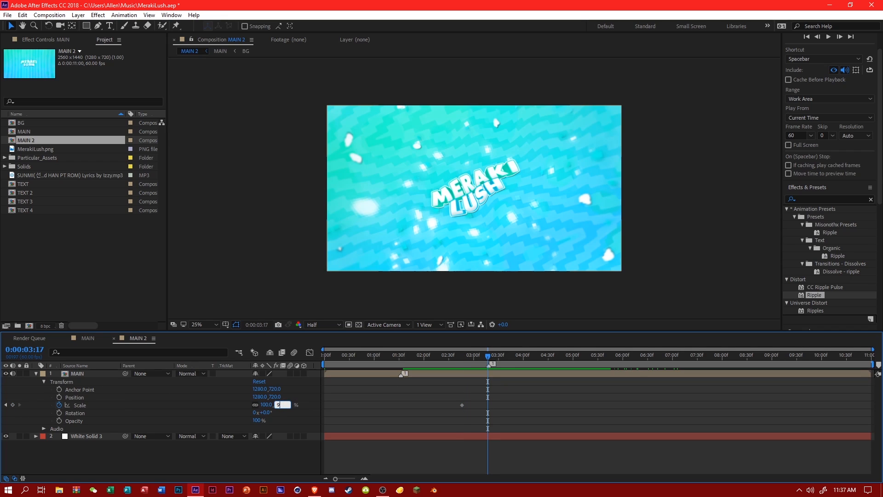
pyautogui.write('9')
pyautogui.press('Return')
# At 0:00:03:20, try a Scale of 89% on the MAIN layer and settle on a 95% keyframe.
pyautogui.moveTo(323, 350); pyautogui.dragTo(439, 354)
pyautogui.moveTo(384, 355); pyautogui.dragTo(388, 357)
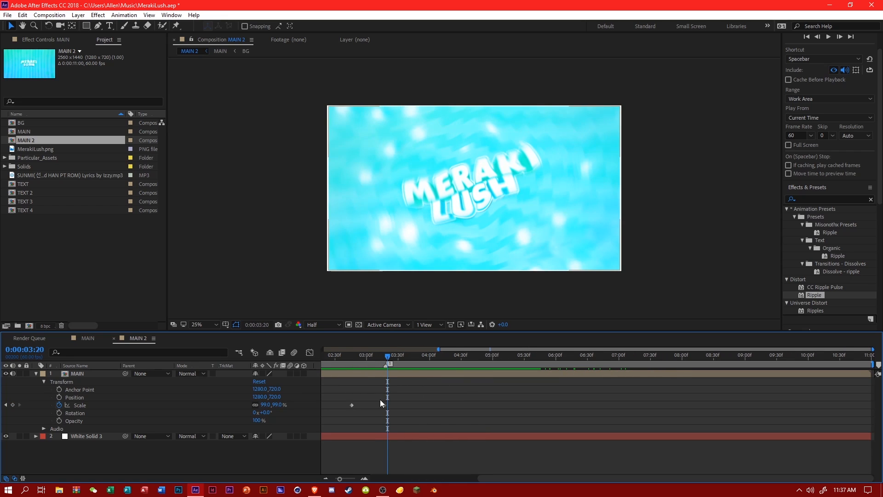
pyautogui.click(276, 404)
pyautogui.write('89')
pyautogui.press('Return')
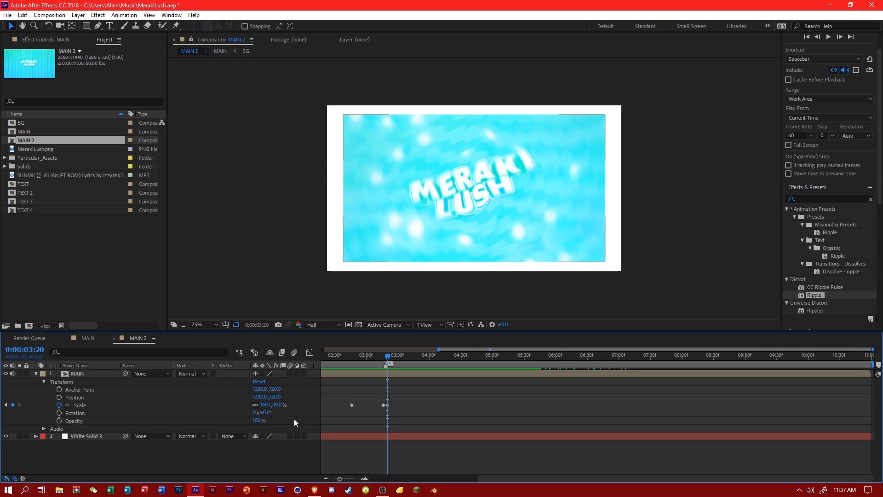
pyautogui.click(285, 406)
pyautogui.write('95')
pyautogui.press('Return')
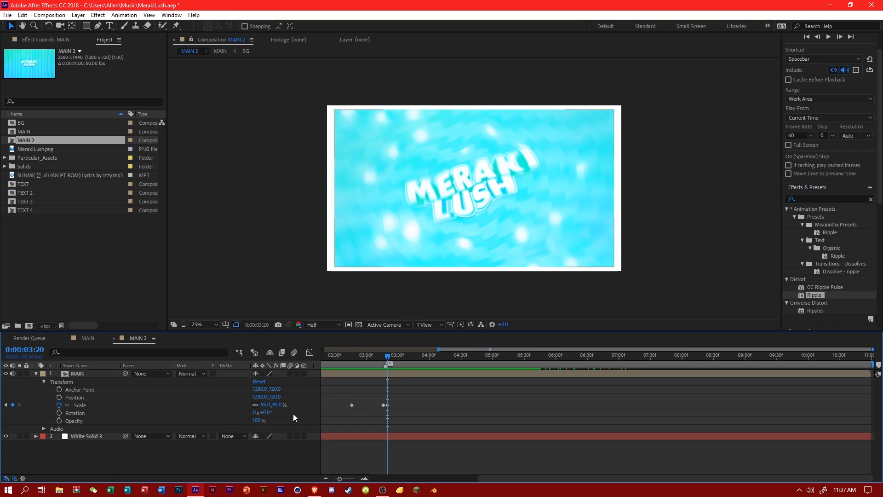
# Keyframe the MAIN layer's Scale at 90% at 0:00:03:46.
pyautogui.click(397, 355)
pyautogui.moveTo(397, 355); pyautogui.dragTo(415, 363)
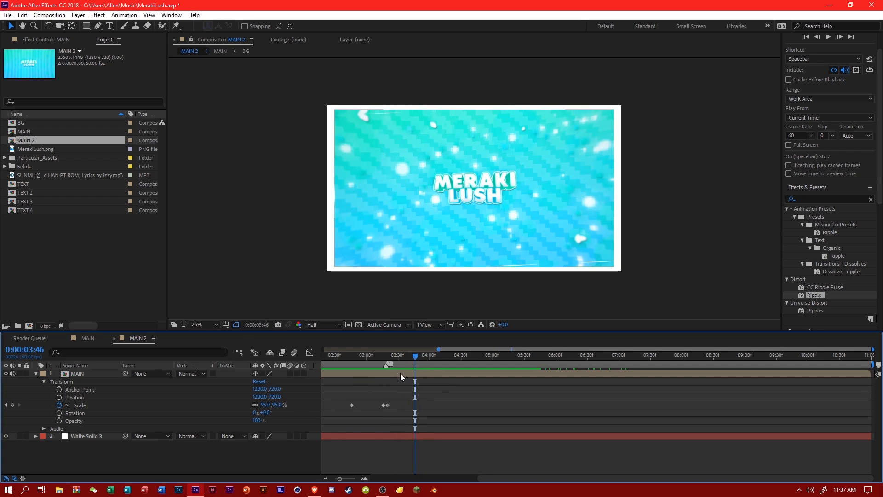
pyautogui.click(277, 405)
pyautogui.write('90')
pyautogui.press('Return')
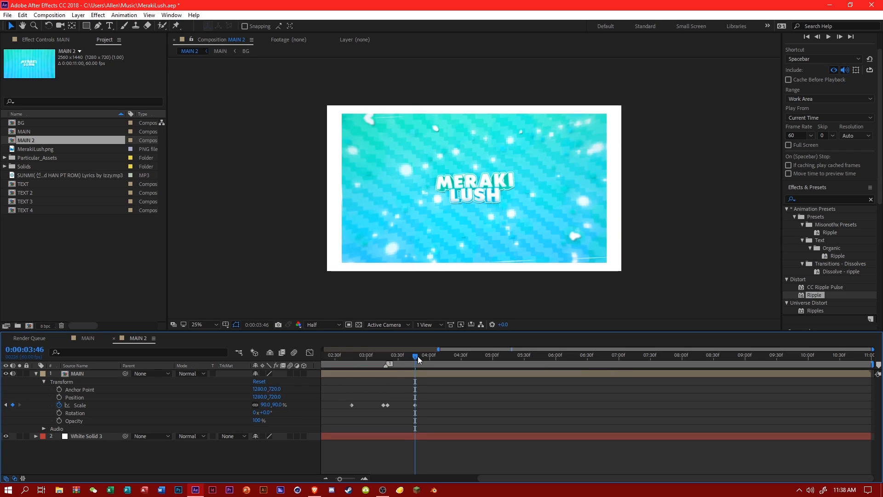
# Keyframe the MAIN layer's Scale at 99% at 0:00:03:52 and at 100% at 0:00:04:31.
pyautogui.moveTo(417, 356); pyautogui.dragTo(423, 358)
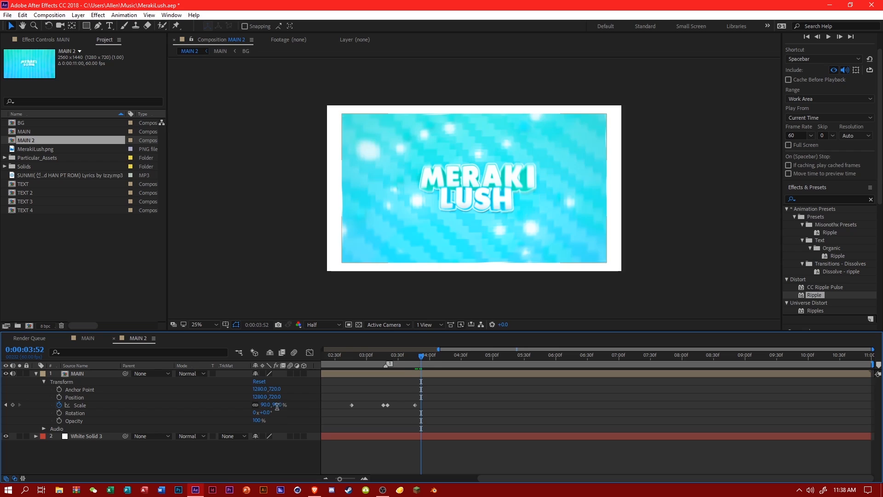
pyautogui.press('Return')
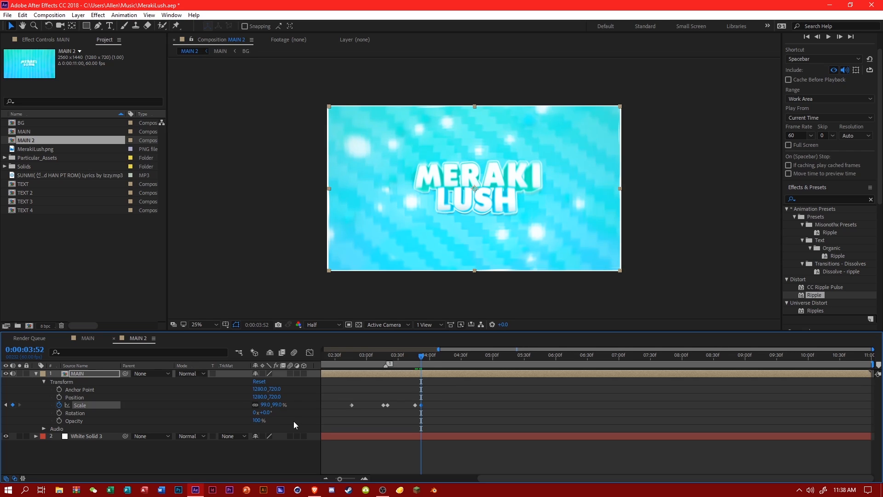
pyautogui.click(462, 357)
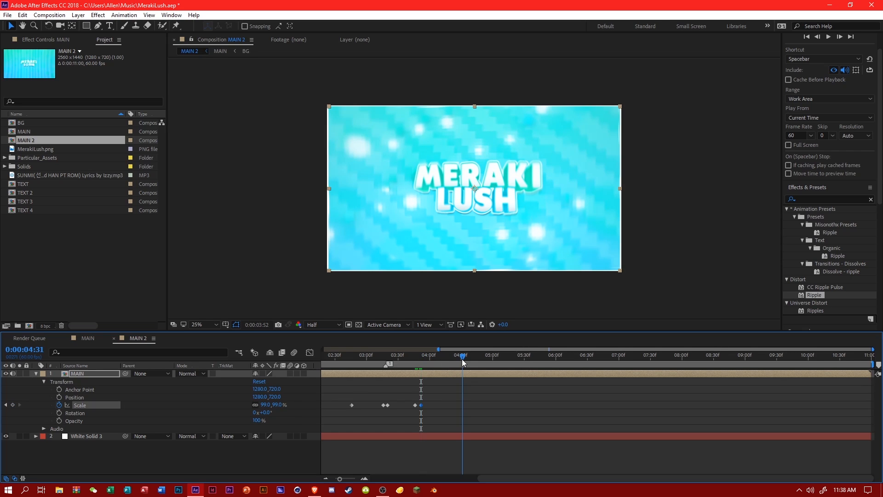
pyautogui.click(278, 404)
pyautogui.write('100')
pyautogui.press('Return')
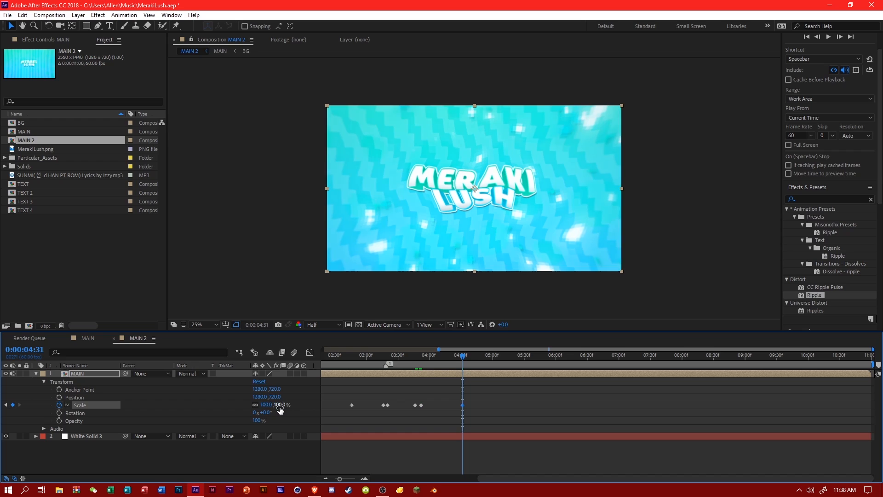
# Apply Easy Ease to the Scale keyframes in the Graph Editor and shape the curve's drop into a steep fall with a rounded bottom.
pyautogui.hotkey('shift', 'F3')
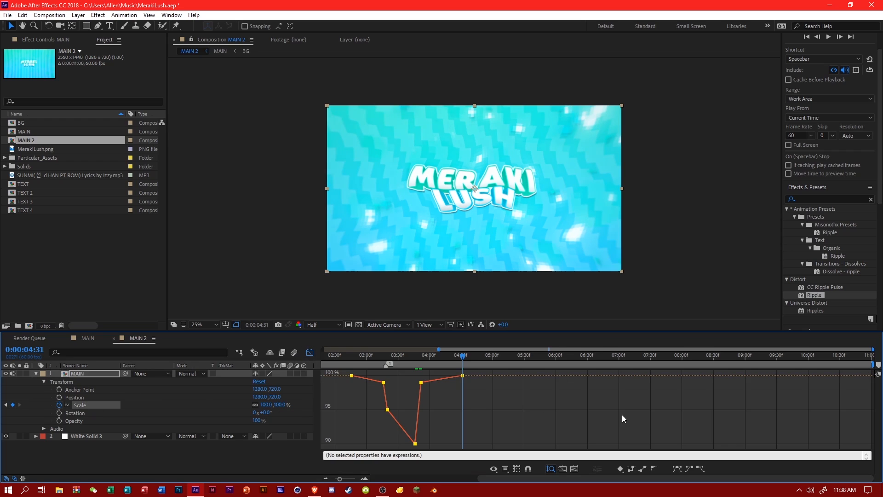
pyautogui.click(676, 468)
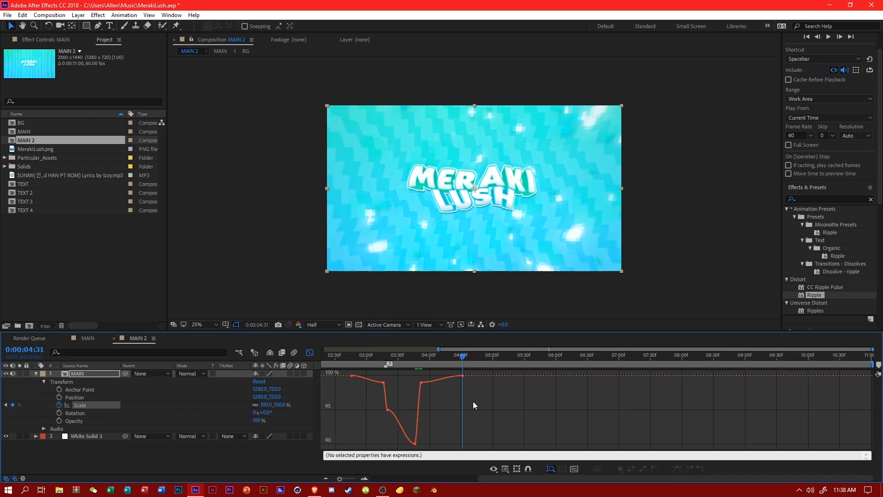
pyautogui.click(384, 382)
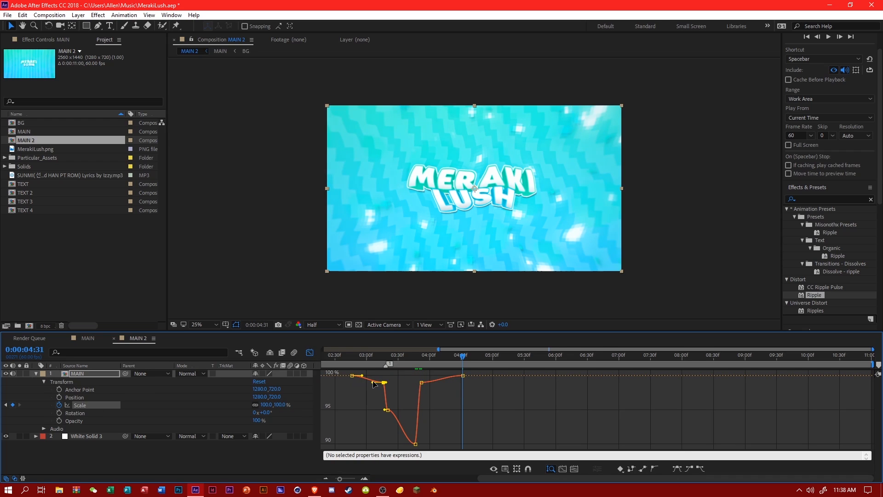
pyautogui.click(388, 409)
pyautogui.moveTo(405, 444)
pyautogui.mouseDown()
pyautogui.moveTo(413, 453)
pyautogui.moveTo(402, 447)
pyautogui.mouseUp()
# Bend the Scale curve after the 99% recovery keyframe so it rises sharply and eases into 100%.
pyautogui.click(454, 384)
pyautogui.click(419, 382)
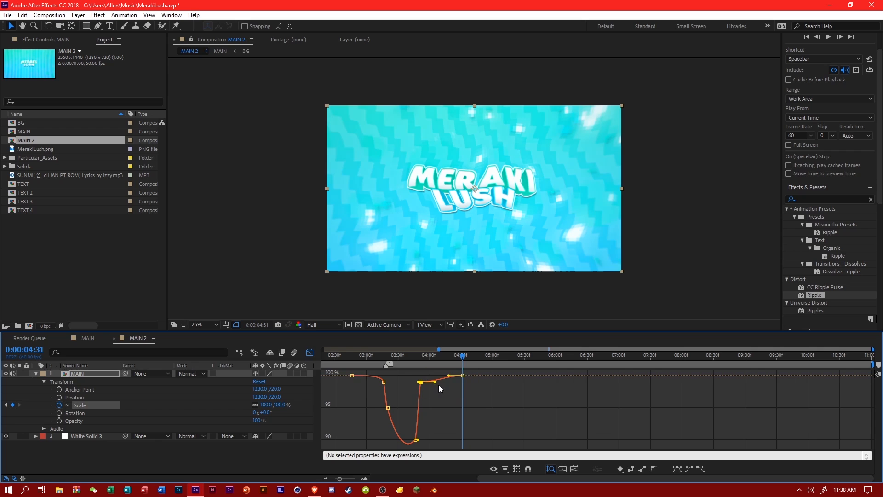
pyautogui.moveTo(434, 383); pyautogui.dragTo(417, 374)
# Play the Scale animation several times from between 0:00:03:10 and 0:00:03:17 to check it against the beat.
pyautogui.moveTo(369, 358)
pyautogui.mouseDown()
pyautogui.moveTo(430, 363)
pyautogui.moveTo(377, 363)
pyautogui.mouseUp()
pyautogui.press('space')
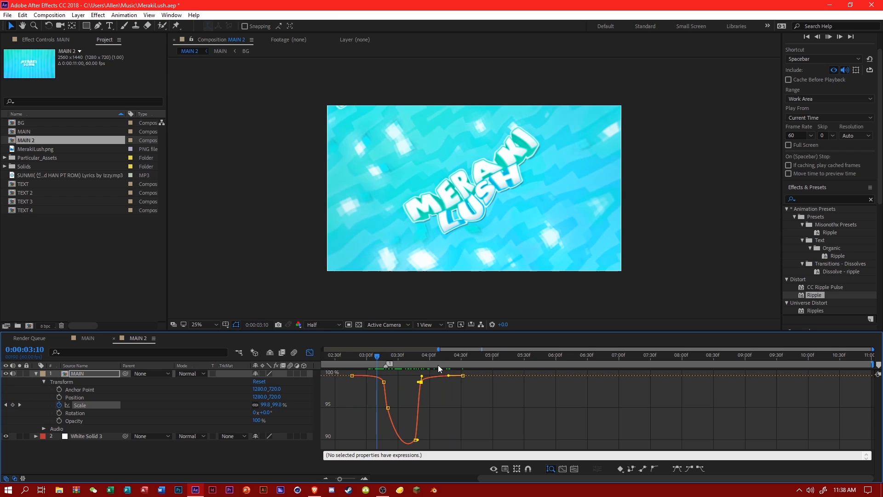
pyautogui.click(385, 355)
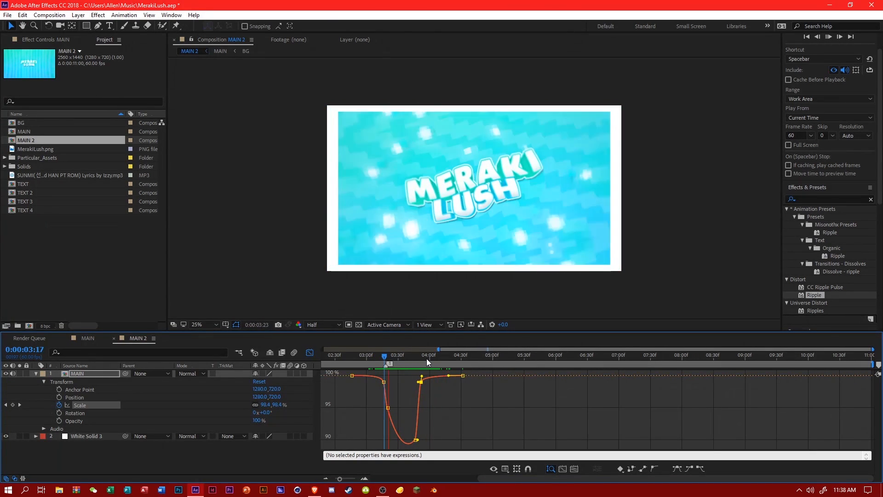
pyautogui.click(379, 355)
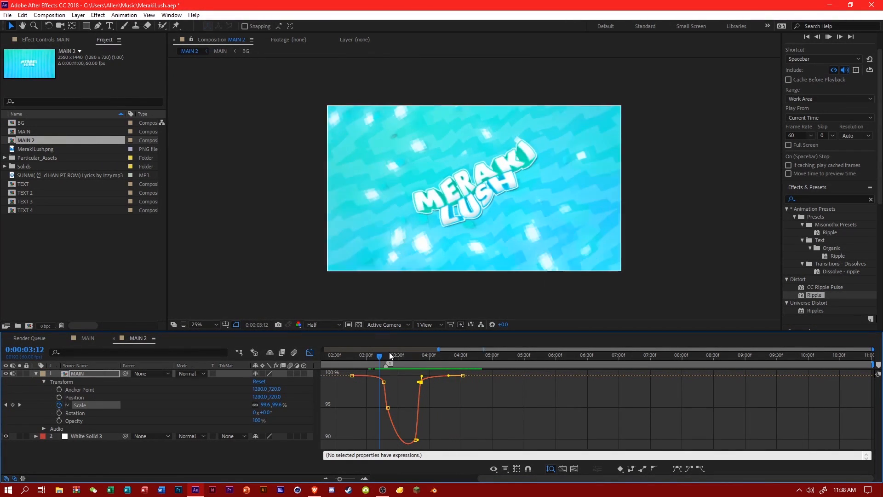
pyautogui.press('space')
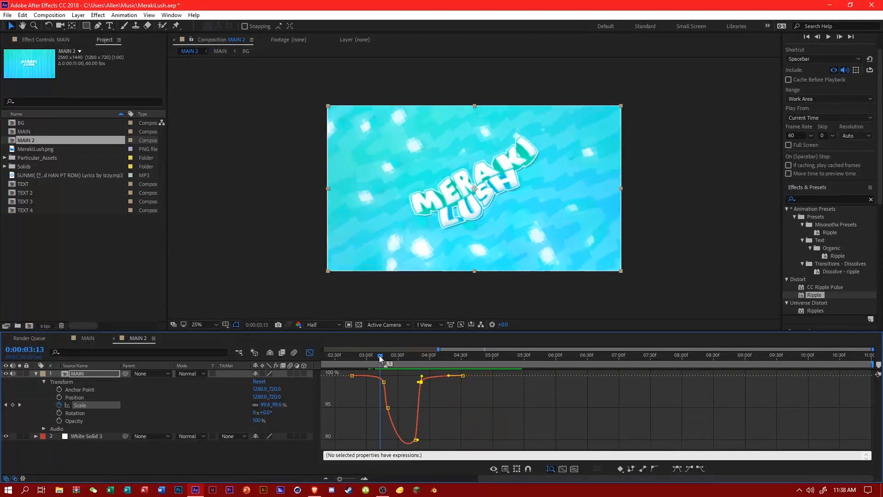
pyautogui.press('space')
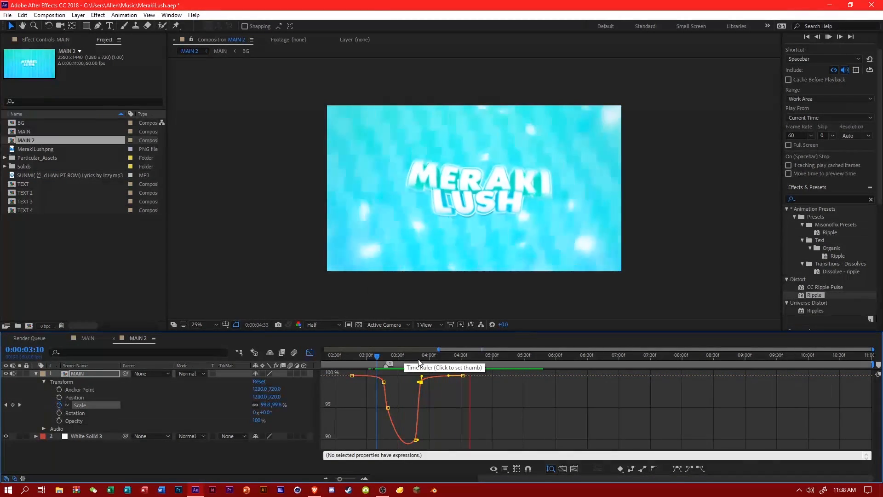
# Play MAIN 2 from the Scale dip and from further along the timeline to check the animation against the music.
pyautogui.click(393, 355)
pyautogui.press('space')
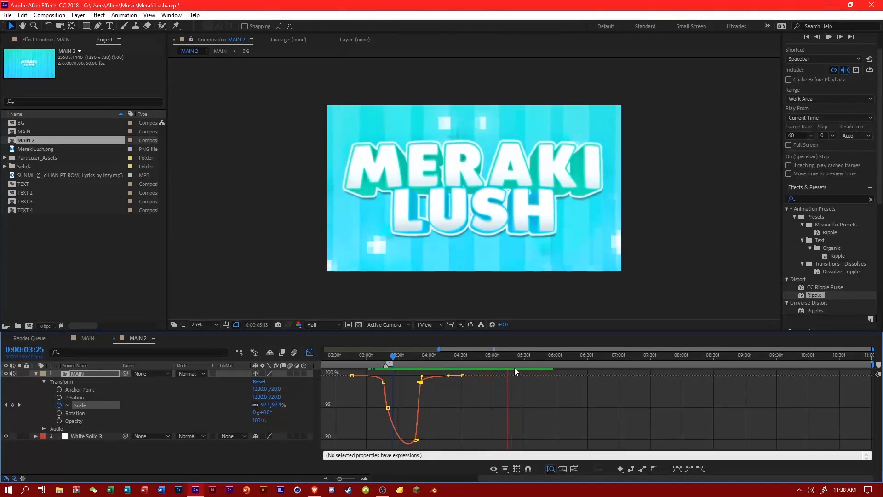
pyautogui.click(517, 363)
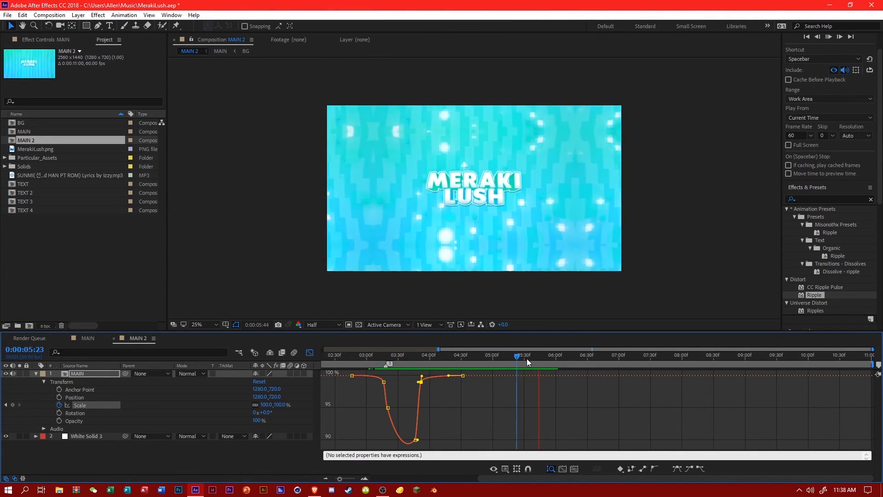
pyautogui.click(535, 357)
pyautogui.press('space')
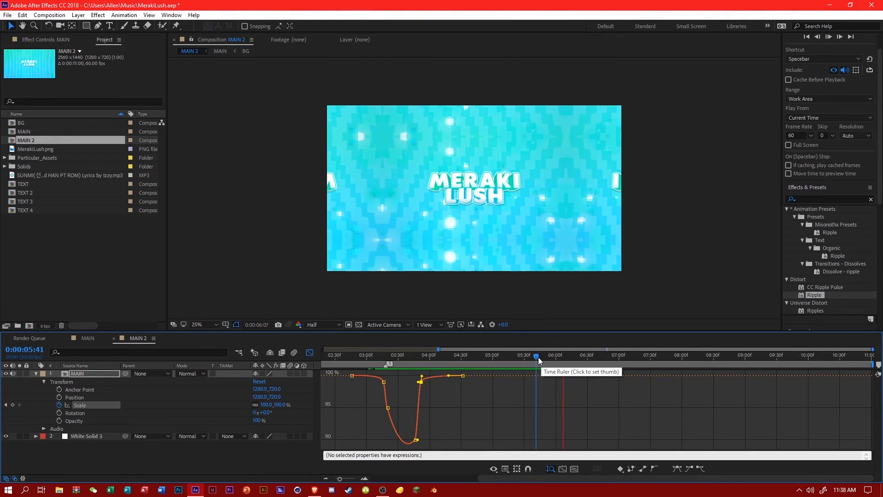
pyautogui.click(505, 356)
pyautogui.moveTo(489, 355); pyautogui.dragTo(368, 354)
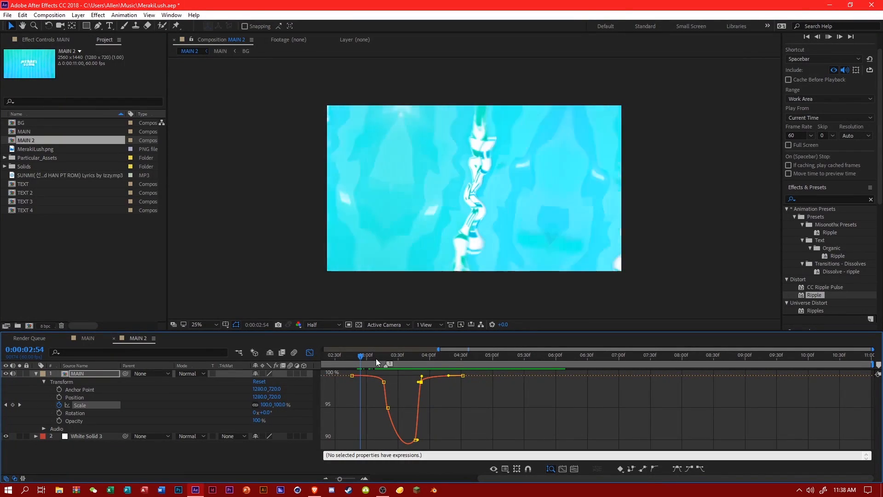
pyautogui.press('space')
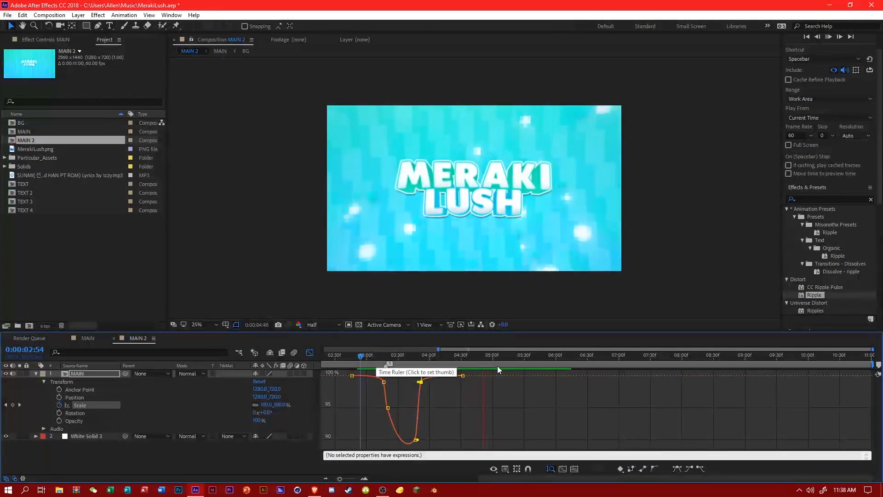
# Replay MAIN 2 around 0:00:05:43 to 0:00:05:52 to locate the beat for the second Scale dip.
pyautogui.click(538, 358)
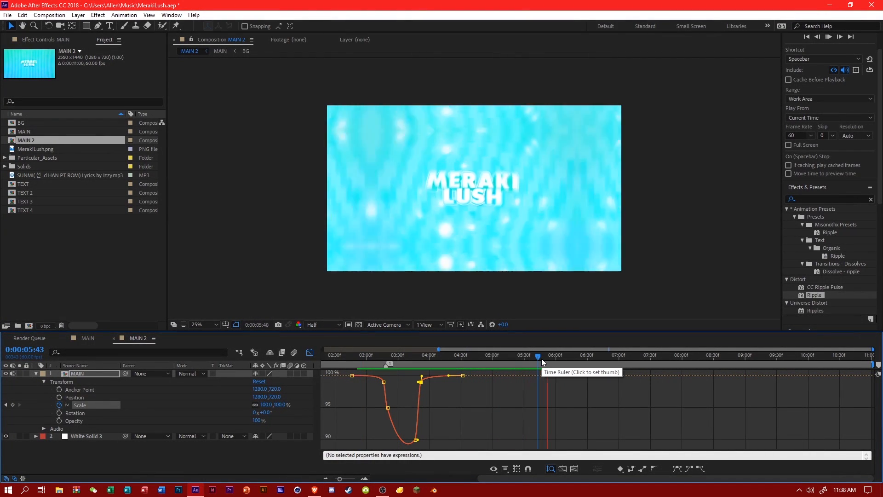
pyautogui.press('space')
pyautogui.moveTo(542, 359); pyautogui.dragTo(477, 358)
pyautogui.press('space')
pyautogui.click(548, 358)
pyautogui.press('space')
pyautogui.press('space')
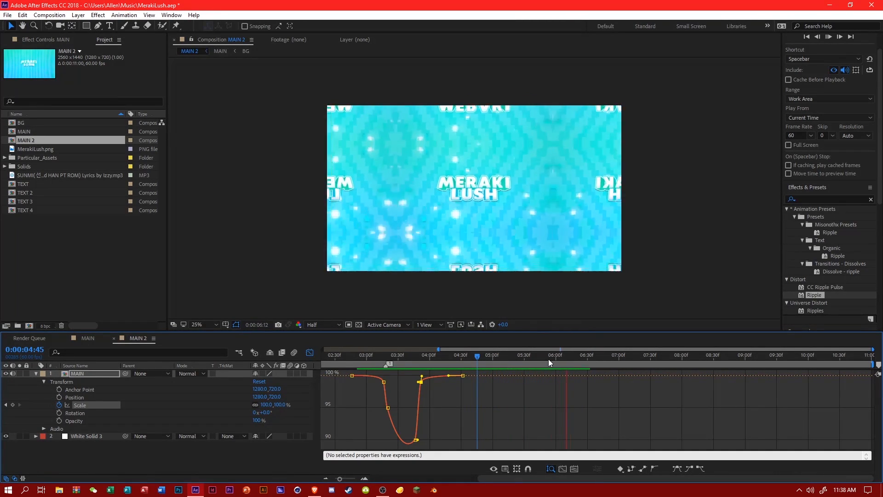
pyautogui.click(548, 358)
pyautogui.press('space')
pyautogui.press('space')
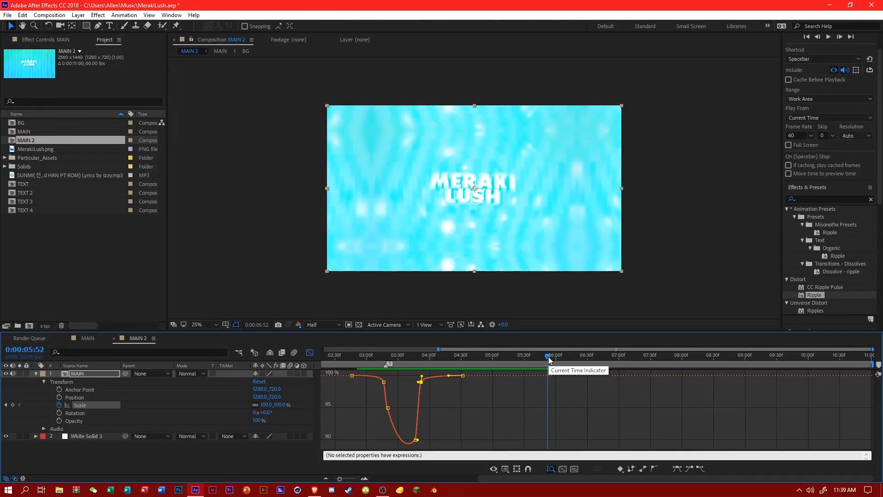
pyautogui.press('space')
pyautogui.press('space')
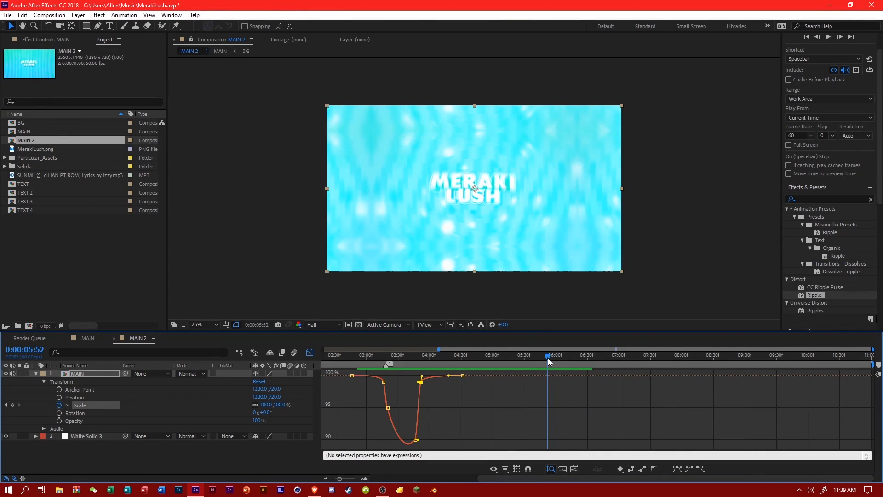
# Leave the Graph Editor and keyframe the MAIN layer's Scale at 99% at 0:00:05:49.
pyautogui.moveTo(548, 358)
pyautogui.mouseDown()
pyautogui.moveTo(567, 363)
pyautogui.moveTo(544, 357)
pyautogui.mouseUp()
pyautogui.click(536, 392)
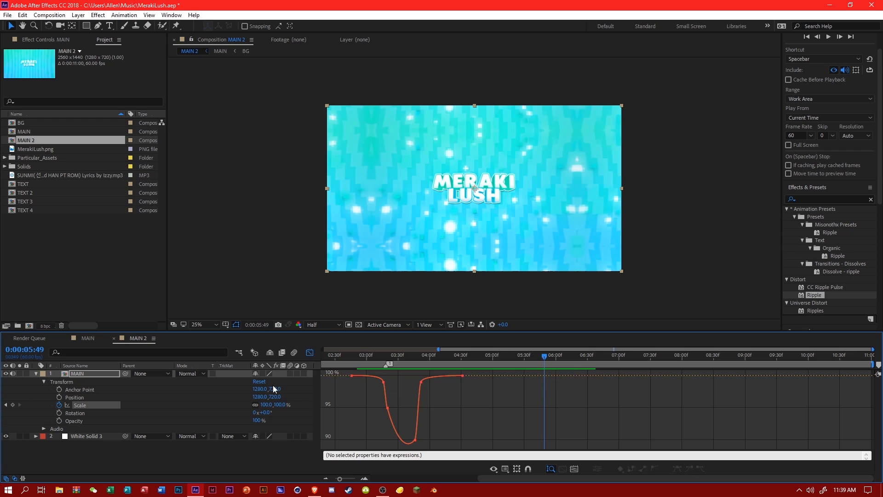
pyautogui.click(309, 354)
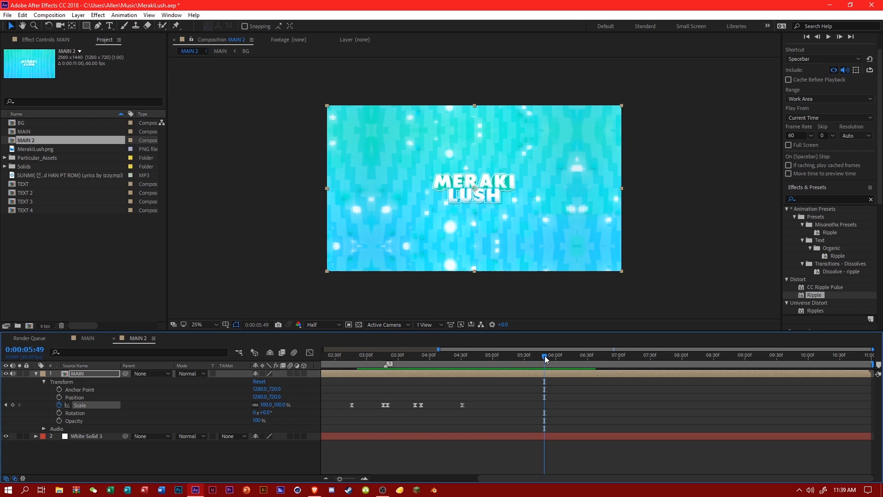
pyautogui.write('99')
pyautogui.press('Return')
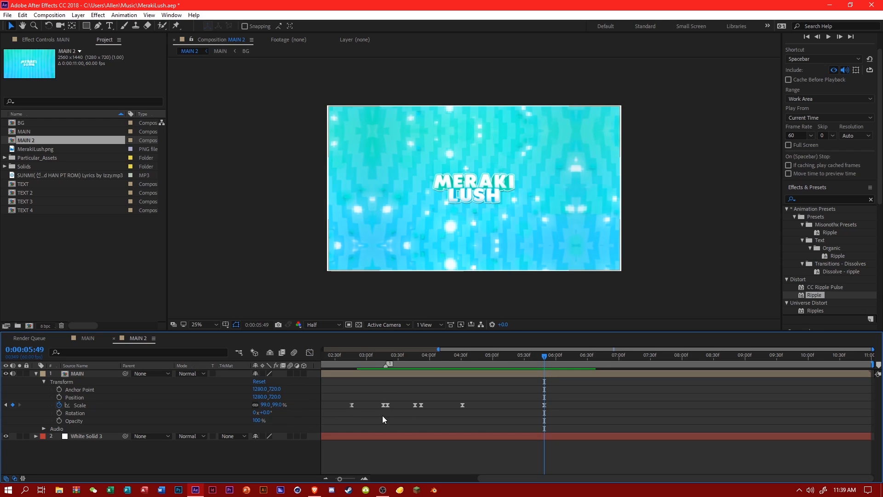
# Shift the new 99% Scale keyframe slightly later and keyframe Scale at 90% at 0:00:05:56.
pyautogui.moveTo(545, 356); pyautogui.dragTo(551, 360)
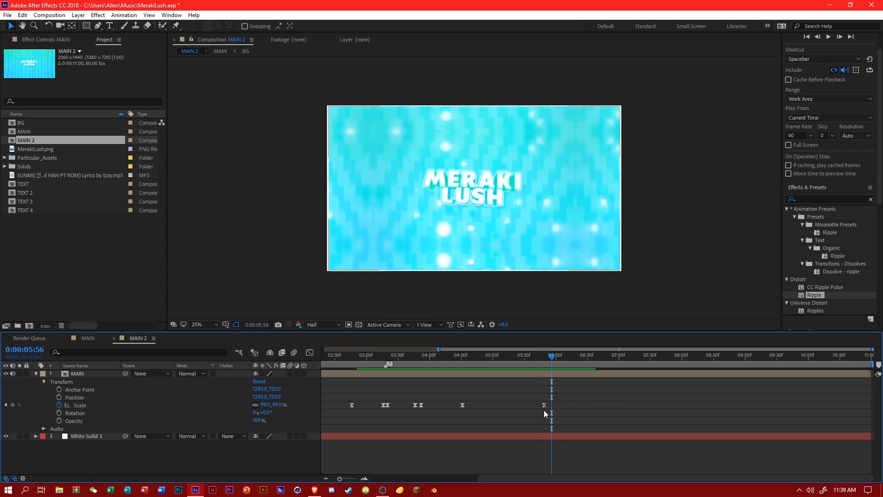
pyautogui.moveTo(545, 405); pyautogui.dragTo(547, 405)
pyautogui.click(531, 403)
pyautogui.click(276, 405)
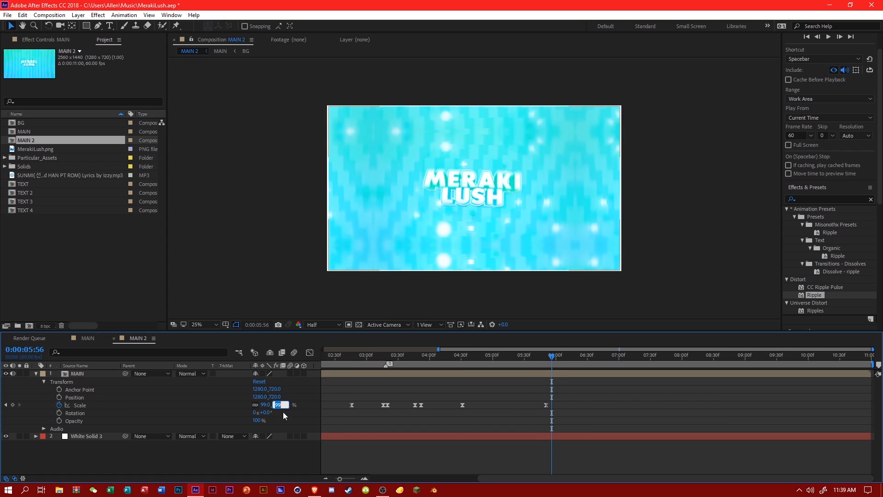
pyautogui.write('90')
pyautogui.press('Return')
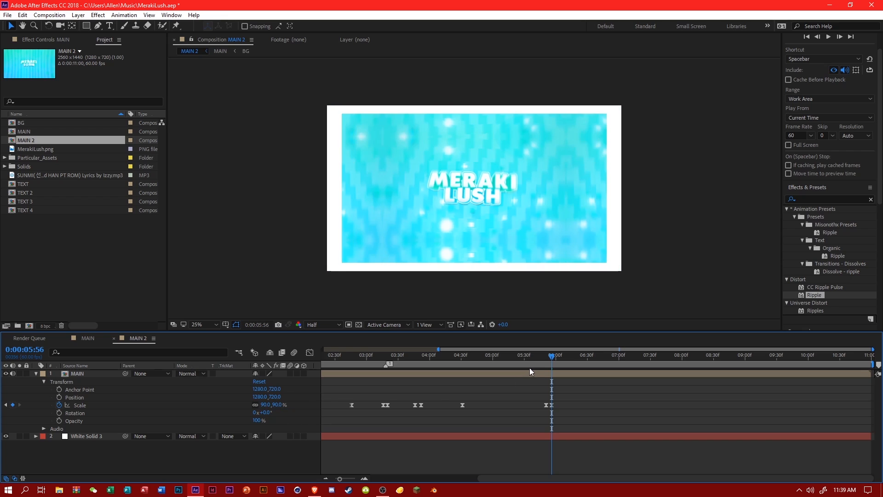
# Keyframe the MAIN layer's Scale at 85% at 0:00:06:19 for the bottom of the second dip.
pyautogui.moveTo(553, 358); pyautogui.dragTo(578, 365)
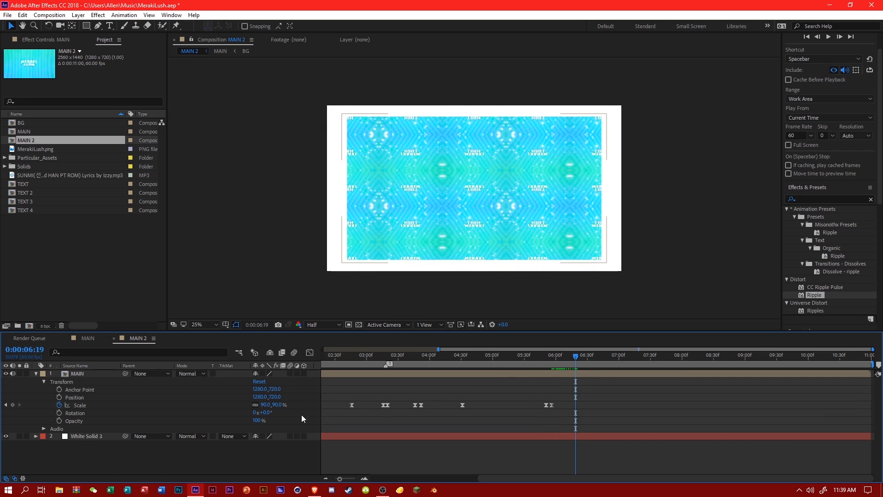
pyautogui.write('85')
pyautogui.press('Return')
# Keyframe the Scale recovery at 99% at 0:00:06:25 and at 100% at 0:00:07:00.
pyautogui.click(579, 357)
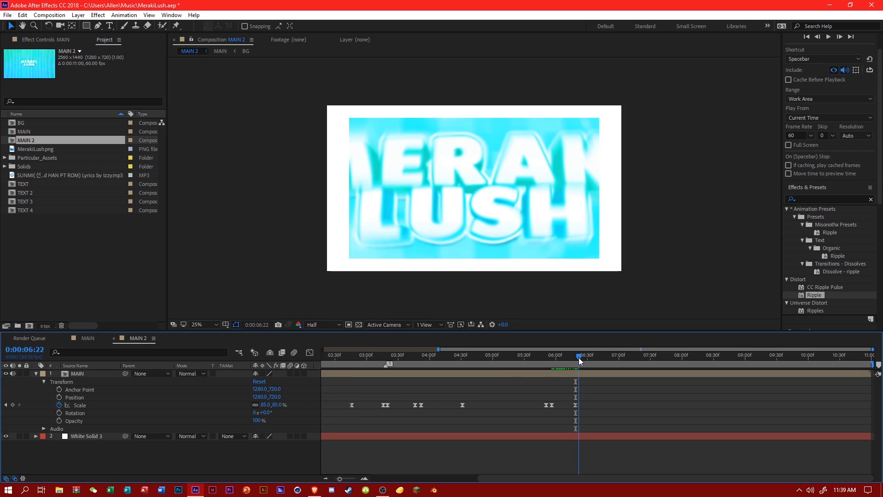
pyautogui.moveTo(580, 361); pyautogui.dragTo(587, 360)
pyautogui.click(279, 404)
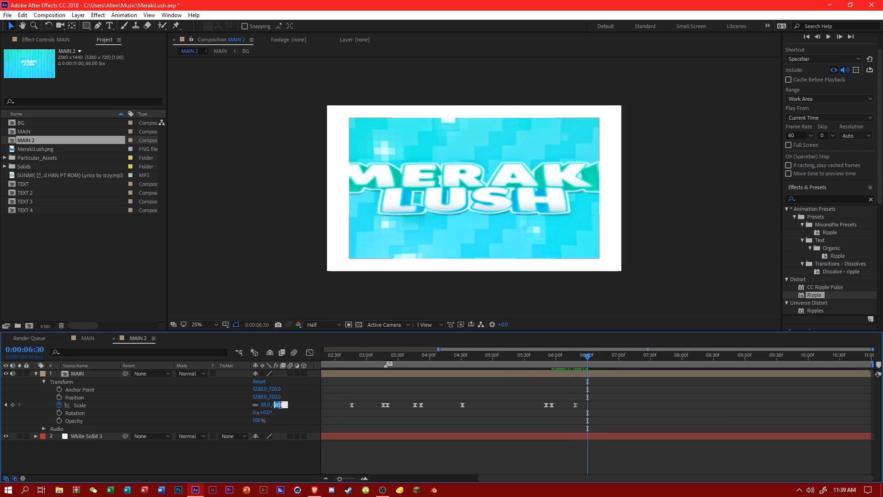
pyautogui.write('99')
pyautogui.press('Return')
pyautogui.moveTo(589, 404); pyautogui.dragTo(584, 405)
pyautogui.click(619, 361)
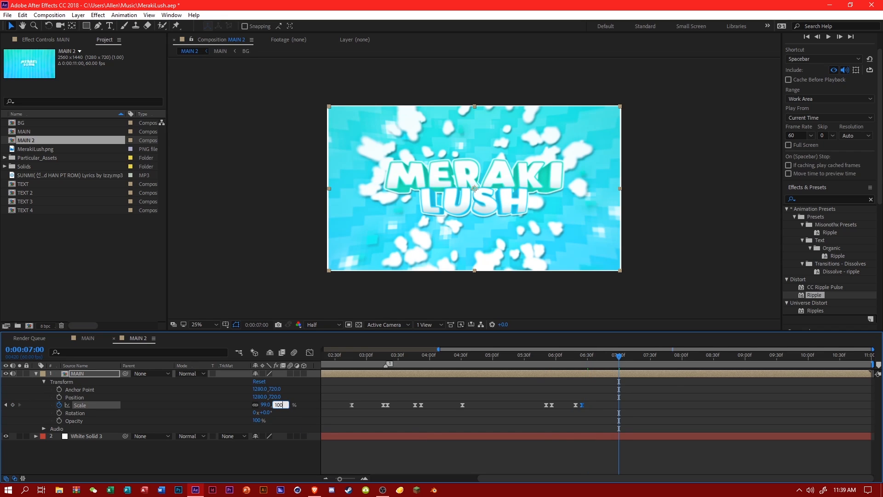
pyautogui.write('100')
pyautogui.press('Return')
# In the Graph Editor, bend the Scale curve so it eases smoothly from the 0:00:04:31 keyframe into the second drop.
pyautogui.hotkey('shift', 'F3')
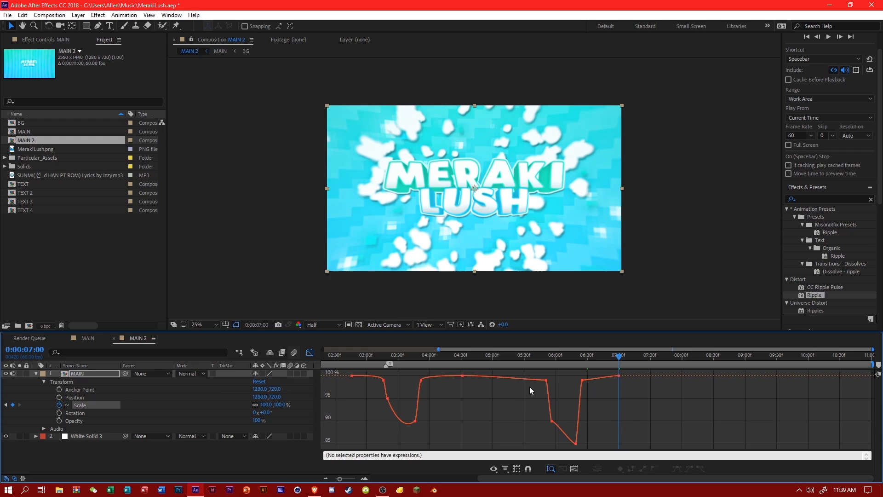
pyautogui.click(533, 379)
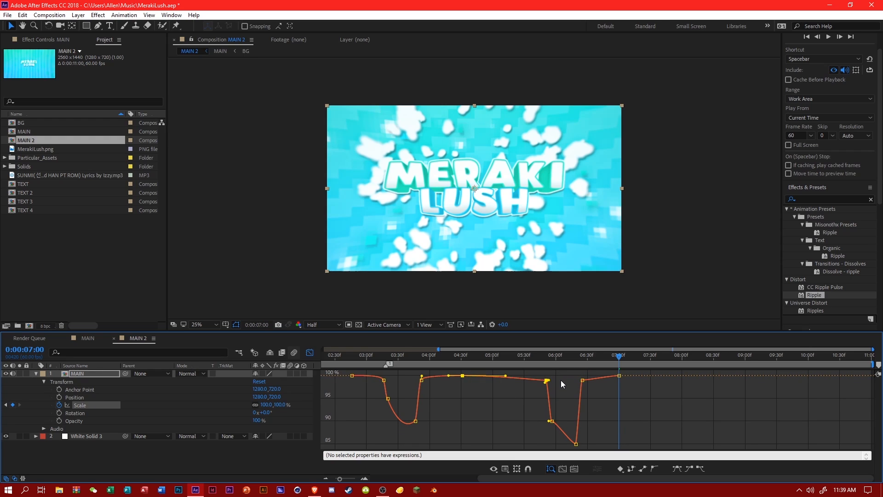
pyautogui.moveTo(561, 380); pyautogui.dragTo(553, 377)
pyautogui.click(461, 385)
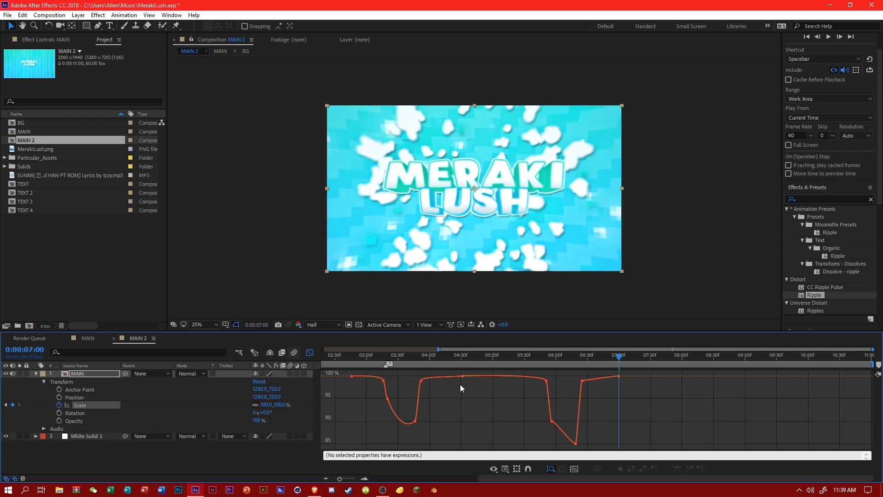
pyautogui.click(462, 376)
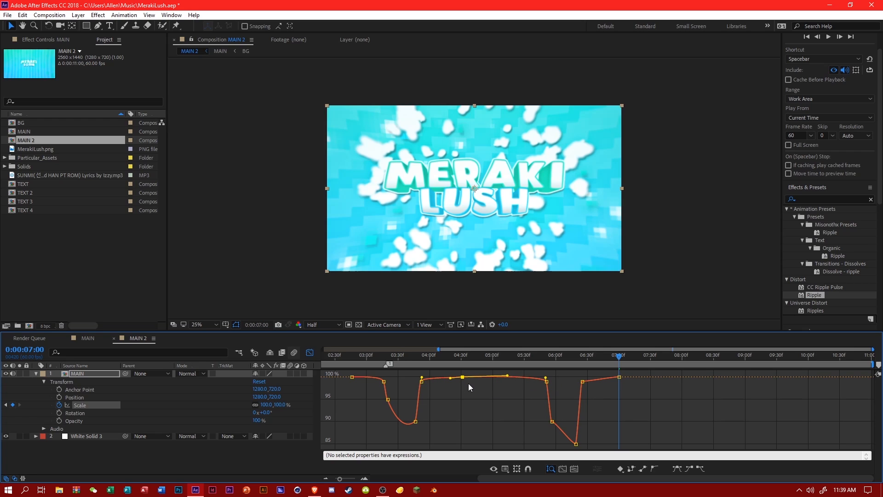
pyautogui.click(478, 393)
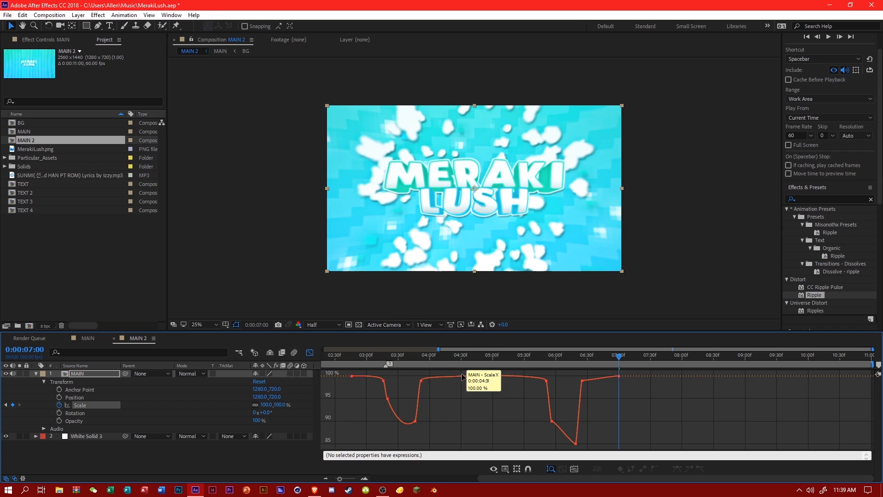
pyautogui.click(462, 377)
pyautogui.moveTo(871, 353); pyautogui.dragTo(591, 350)
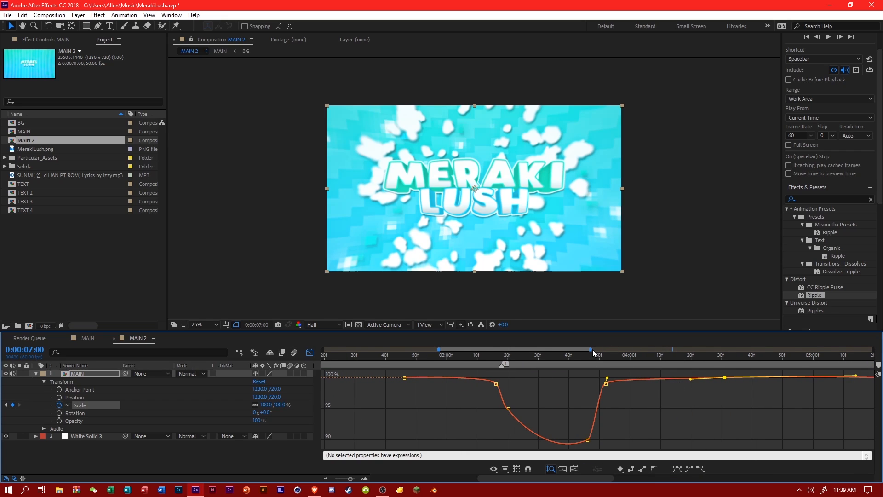
pyautogui.moveTo(591, 349); pyautogui.dragTo(873, 349)
# Round the second dip between its 90% and 85% keyframes and bend the curve after the 99% recovery keyframe upward.
pyautogui.click(552, 421)
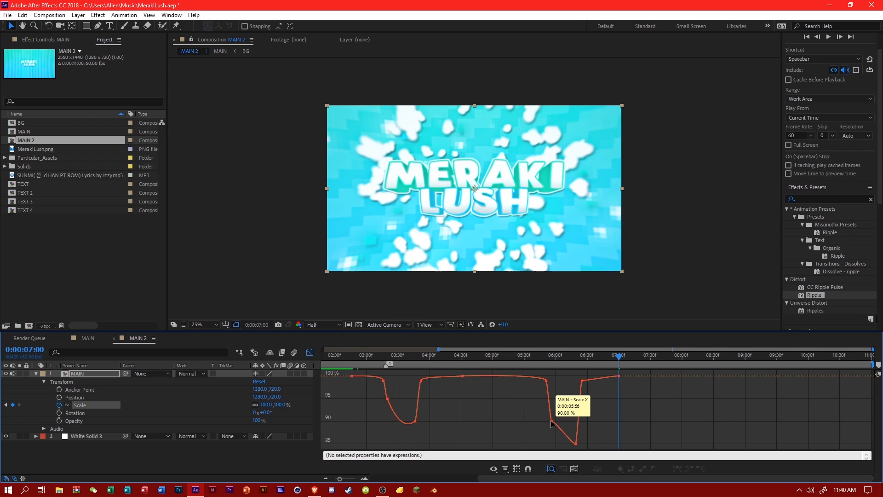
pyautogui.moveTo(552, 425); pyautogui.dragTo(566, 450)
pyautogui.click(620, 415)
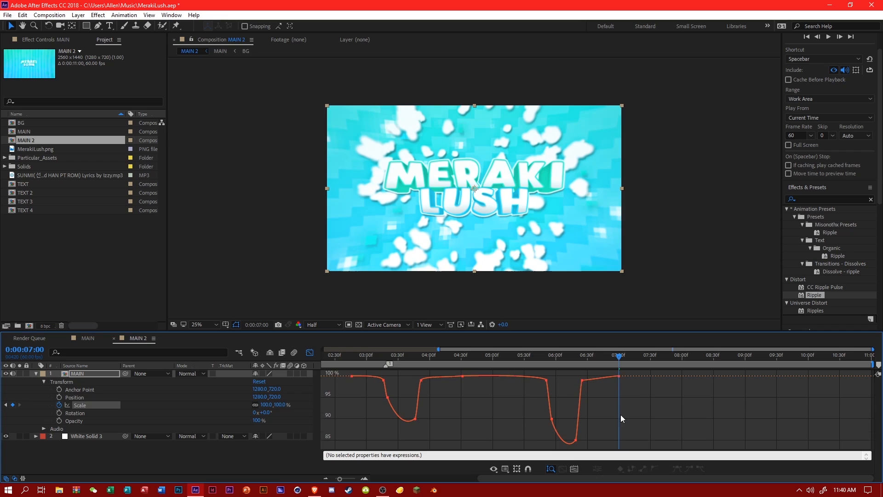
pyautogui.click(581, 380)
pyautogui.moveTo(588, 380); pyautogui.dragTo(586, 378)
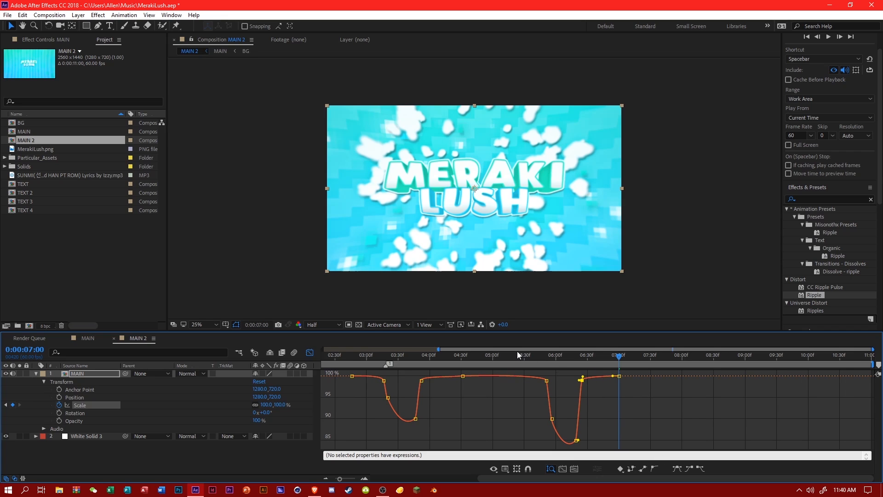
# Return to the keyframe view and scrub through MAIN 2 to review both Scale dips and the section after them.
pyautogui.moveTo(517, 353); pyautogui.dragTo(830, 358)
pyautogui.click(309, 352)
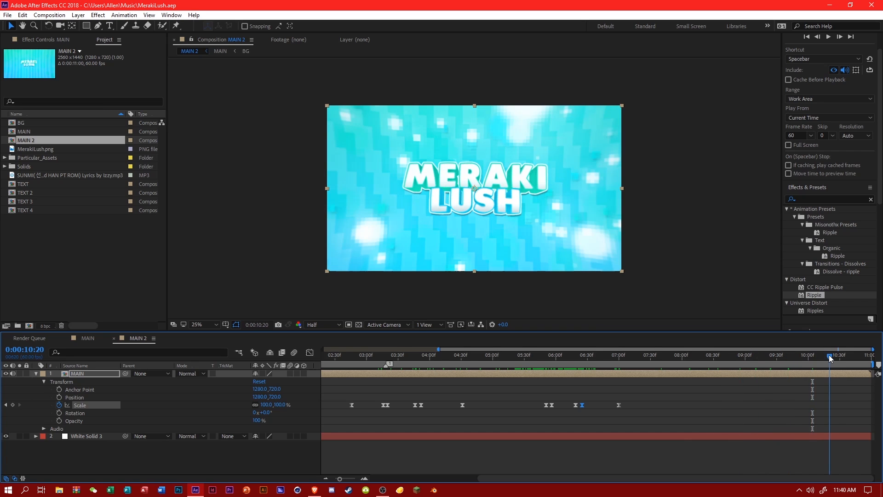
pyautogui.moveTo(405, 362); pyautogui.dragTo(641, 380)
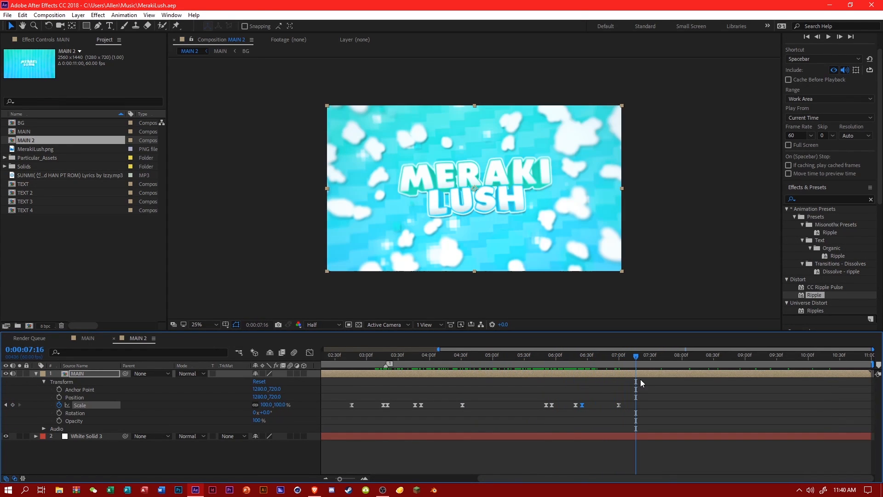
pyautogui.click(669, 361)
pyautogui.click(694, 357)
# Open the MAIN composition, go to 0:00:07:55, and add an adjustment layer between the CC and Effects layers.
pyautogui.click(88, 340)
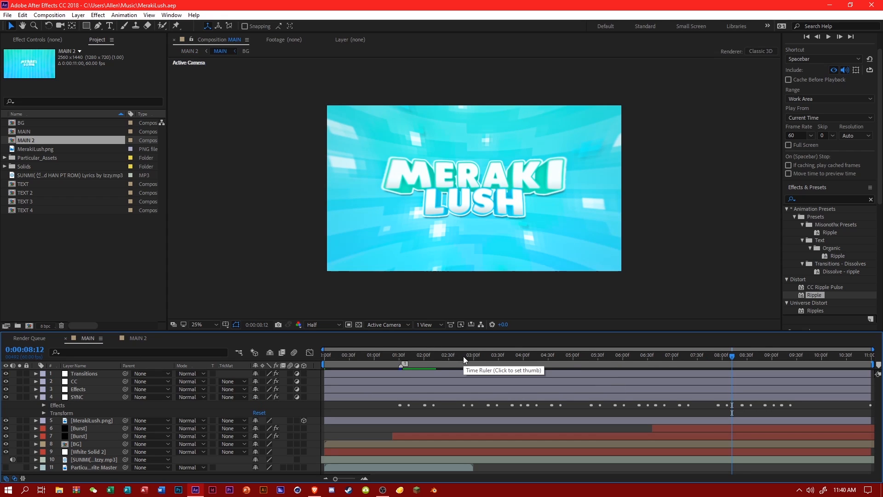
pyautogui.click(714, 356)
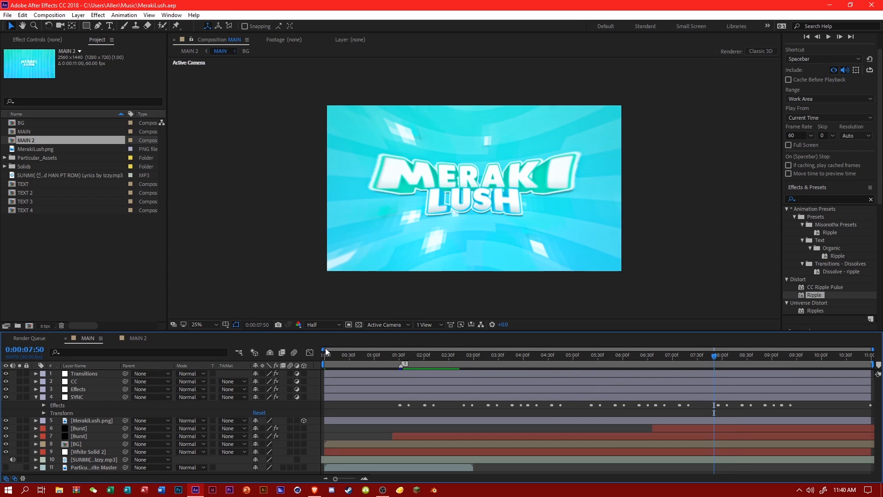
pyautogui.moveTo(323, 349); pyautogui.dragTo(668, 349)
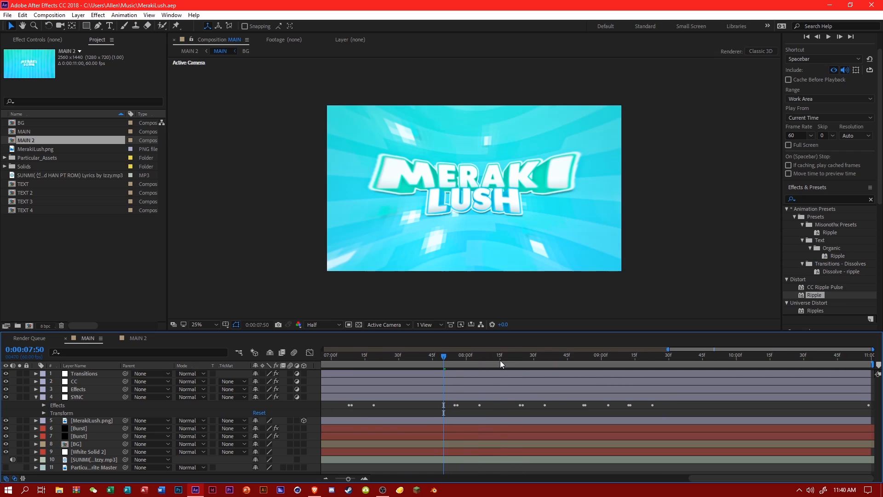
pyautogui.moveTo(501, 360); pyautogui.dragTo(457, 358)
pyautogui.rightClick(291, 407)
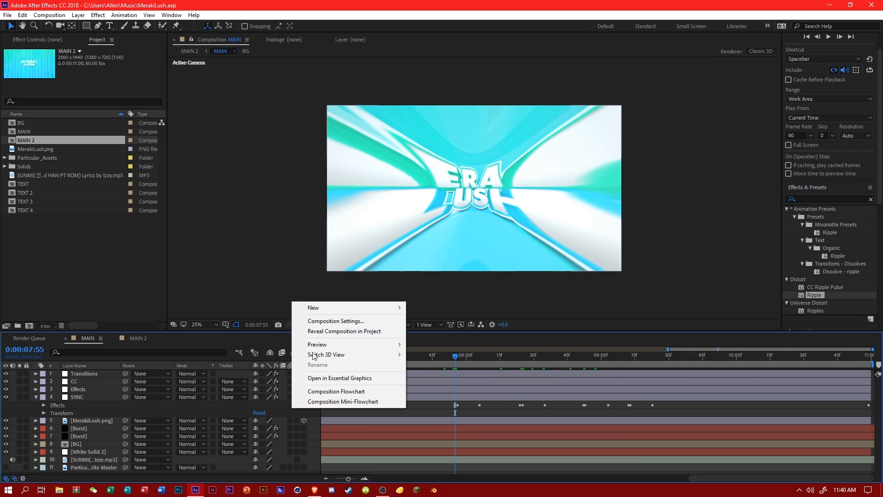
pyautogui.moveTo(368, 307)
pyautogui.click(443, 379)
pyautogui.moveTo(99, 375); pyautogui.dragTo(85, 393)
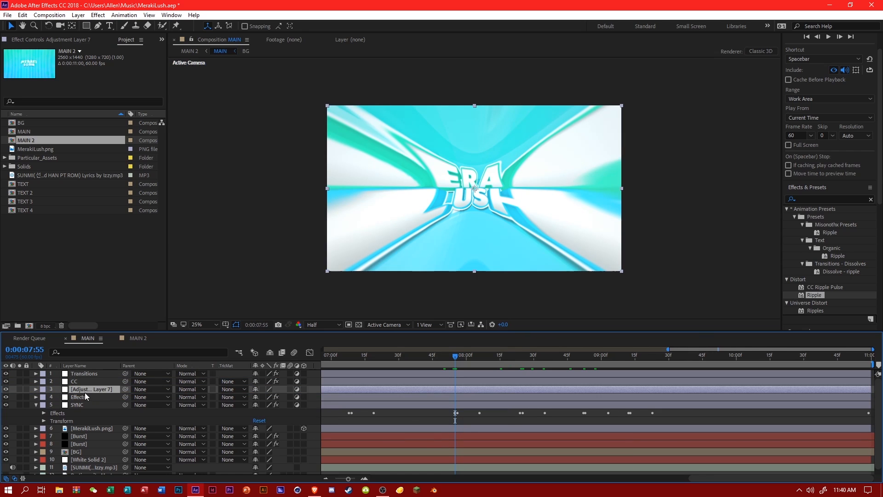
# Trim the new adjustment layer to start at 0:00:07:56 and apply Hue/Saturation to it with a Master Hue of +50°.
pyautogui.click(458, 358)
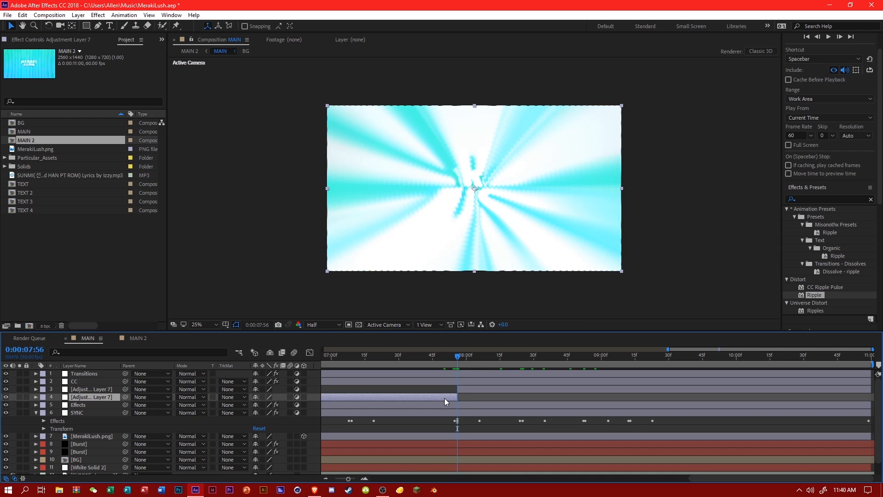
pyautogui.hotkey('alt', '[')
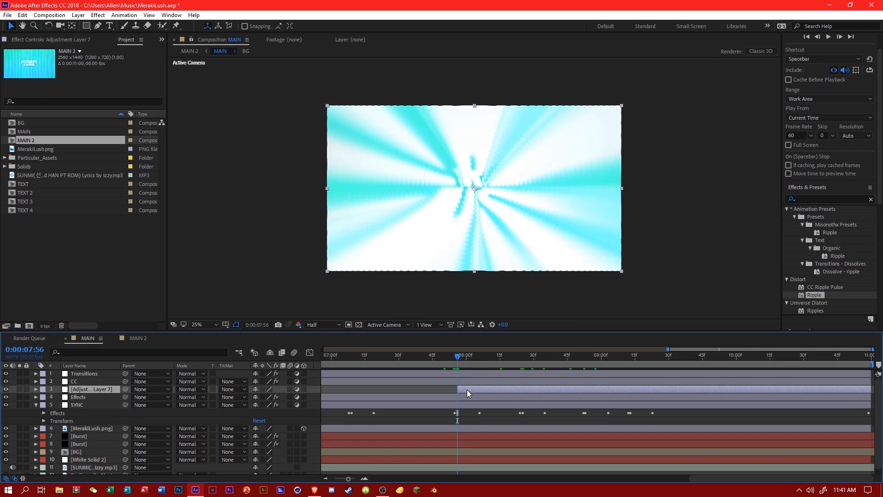
pyautogui.click(825, 196)
pyautogui.write('hue')
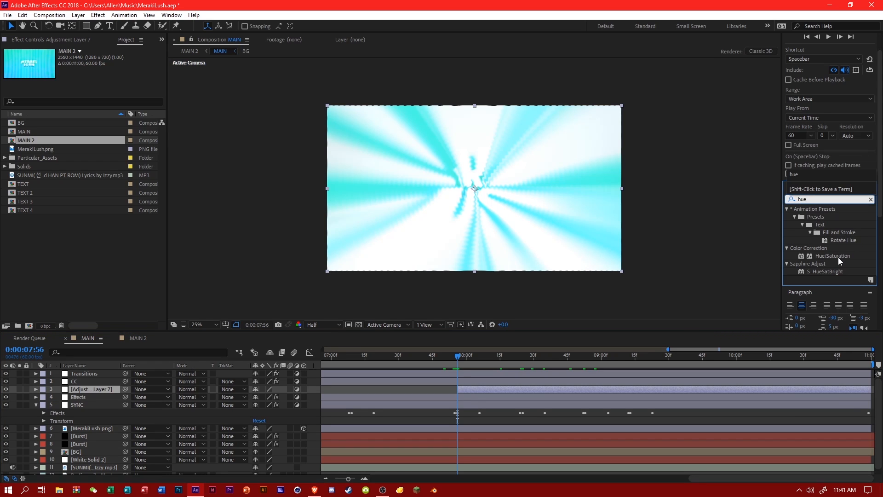
pyautogui.moveTo(838, 254); pyautogui.dragTo(472, 390)
pyautogui.moveTo(104, 121); pyautogui.dragTo(111, 118)
# Keyframe the Channel Range at 0:00:08:24, and set the Master Hue to -165° one frame further, at 0:00:08:25.
pyautogui.click(472, 357)
pyautogui.moveTo(471, 357); pyautogui.dragTo(520, 357)
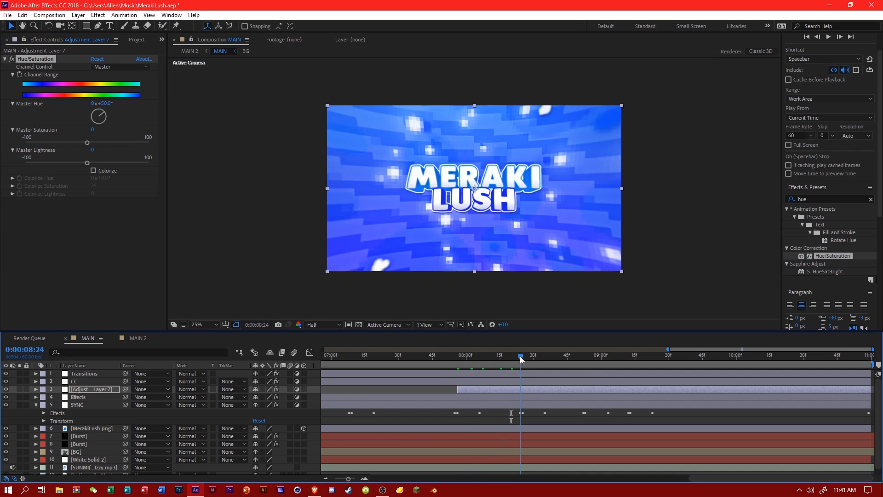
pyautogui.click(21, 75)
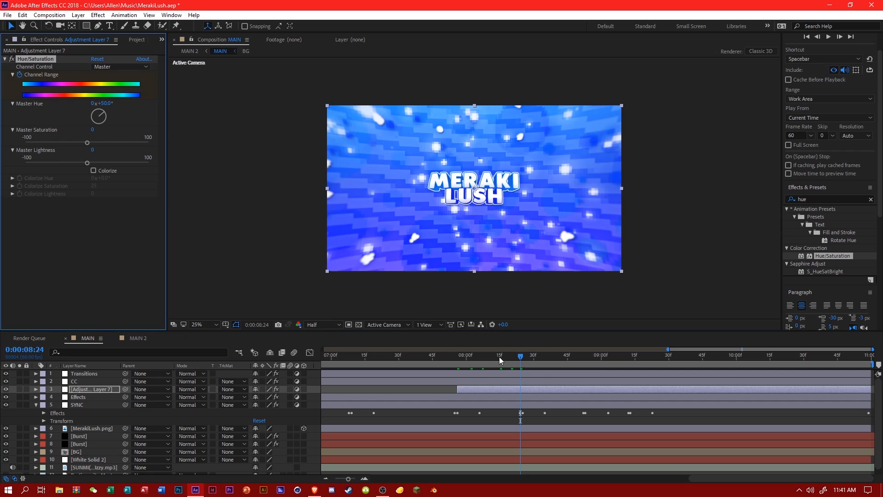
pyautogui.click(522, 357)
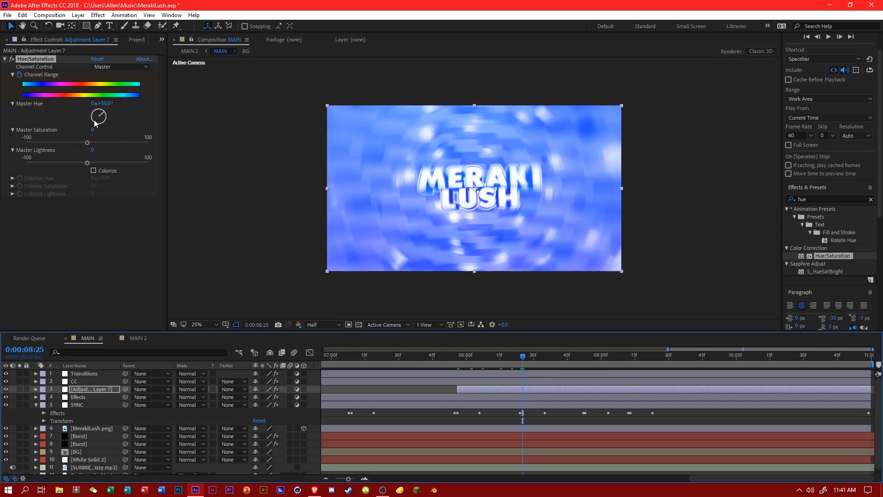
pyautogui.moveTo(96, 123)
pyautogui.mouseDown()
pyautogui.moveTo(94, 115)
pyautogui.moveTo(99, 122)
pyautogui.mouseUp()
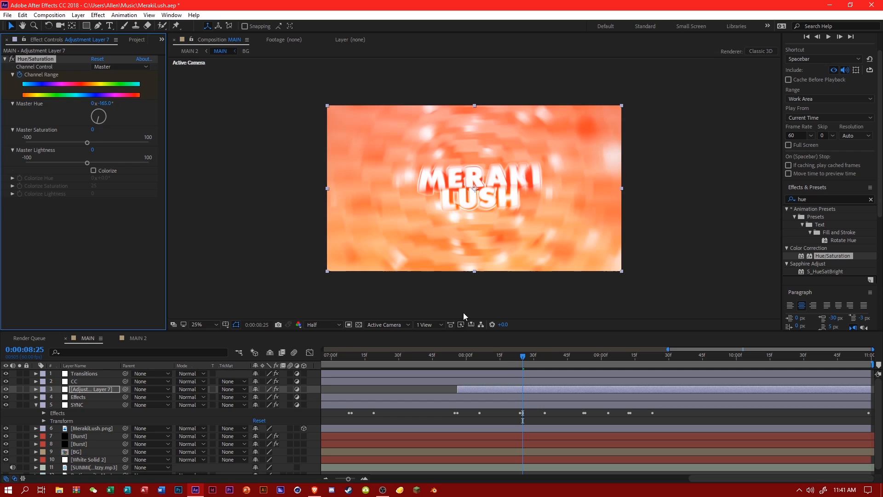
# Add a Channel Range keyframe at 0:00:08:52 holding the current hue, and set the Master Hue to -40° at 0:00:08:53.
pyautogui.moveTo(539, 362); pyautogui.dragTo(584, 361)
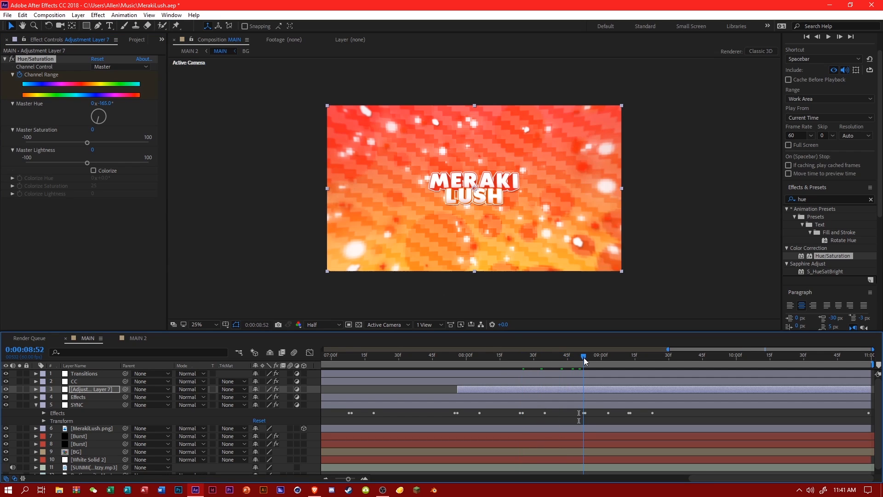
pyautogui.click(36, 389)
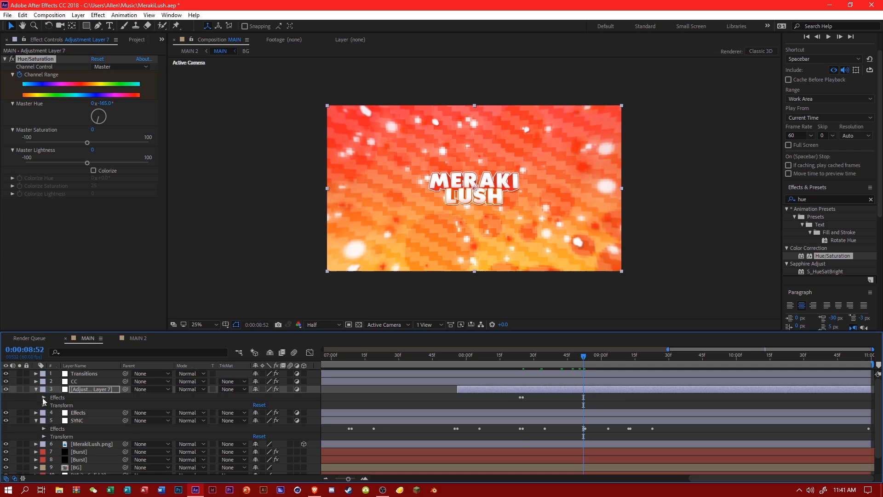
pyautogui.click(44, 397)
pyautogui.click(51, 406)
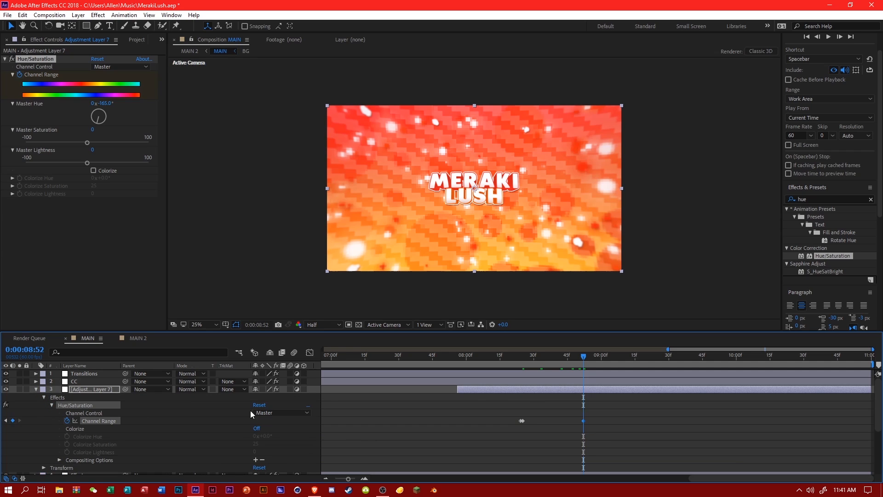
pyautogui.scroll(-4, 584, 373)
pyautogui.click(586, 358)
pyautogui.scroll(4, 594, 389)
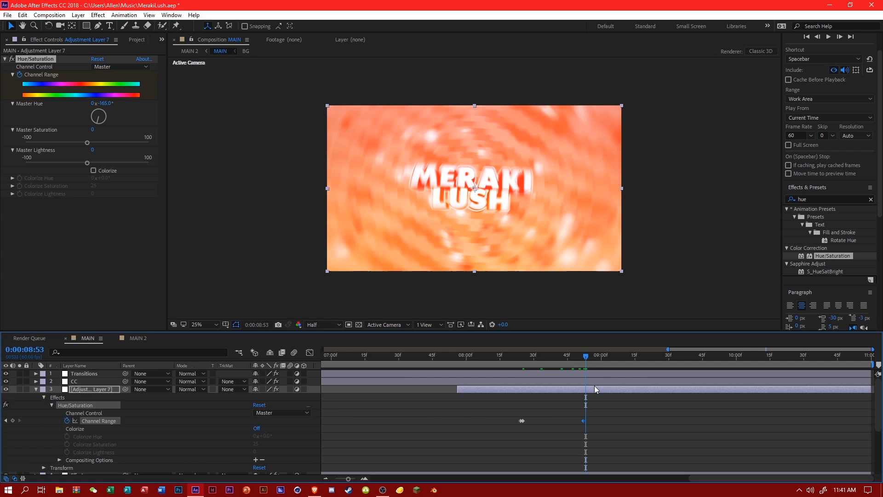
pyautogui.moveTo(92, 118)
pyautogui.mouseDown()
pyautogui.moveTo(97, 123)
pyautogui.moveTo(94, 112)
pyautogui.mouseUp()
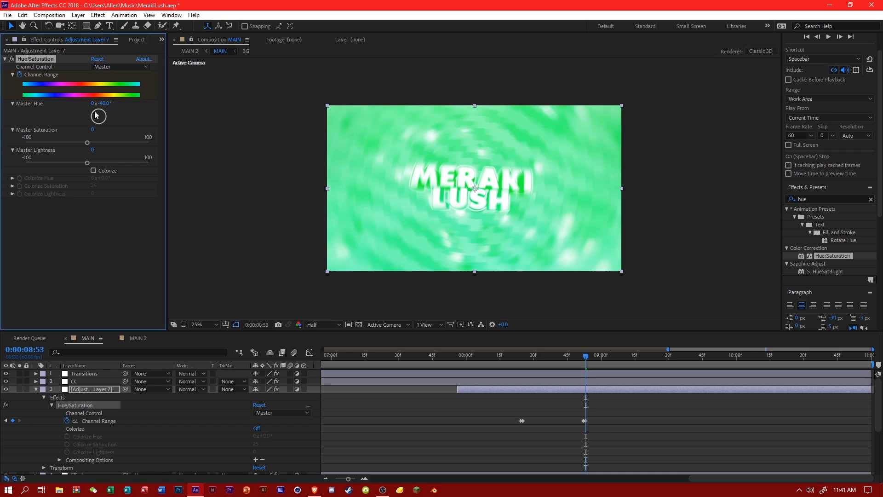
# At the SYNC keyframe at 0:00:09:12, set the adjustment layer's Master Hue to -30°.
pyautogui.scroll(-3, 578, 417)
pyautogui.moveTo(611, 360); pyautogui.dragTo(630, 386)
pyautogui.scroll(3, 631, 388)
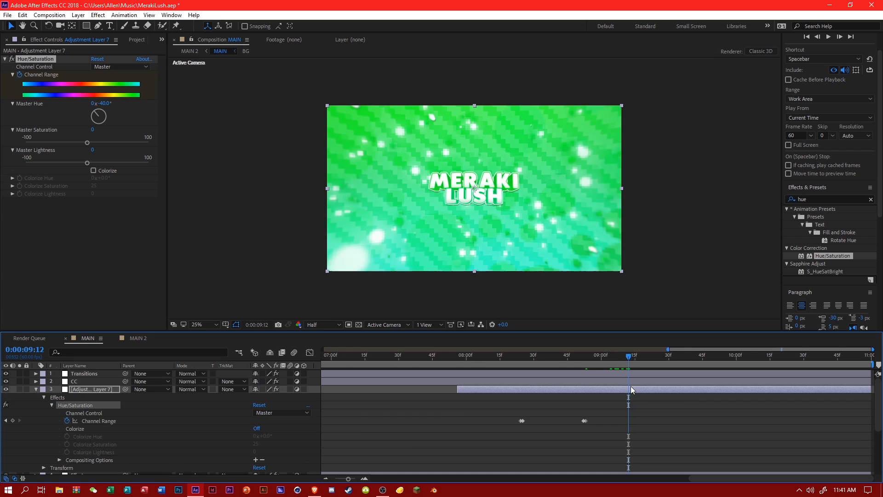
pyautogui.scroll(-4, 630, 389)
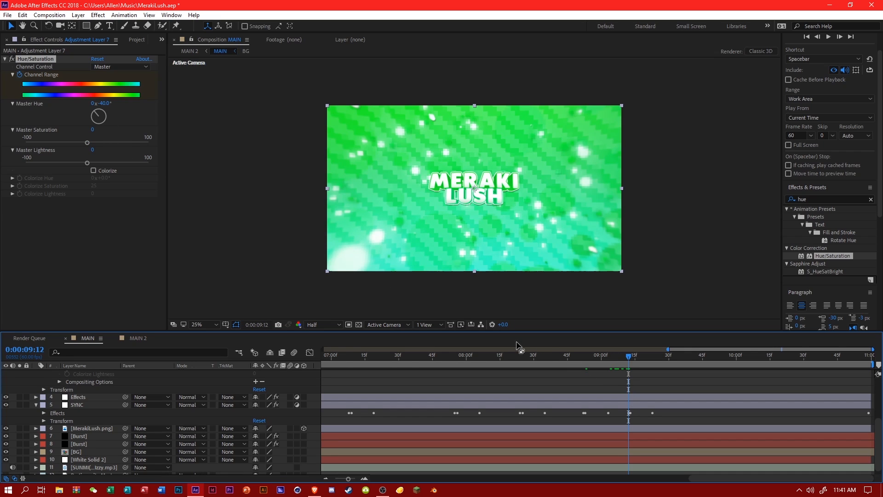
pyautogui.scroll(3, 55, 395)
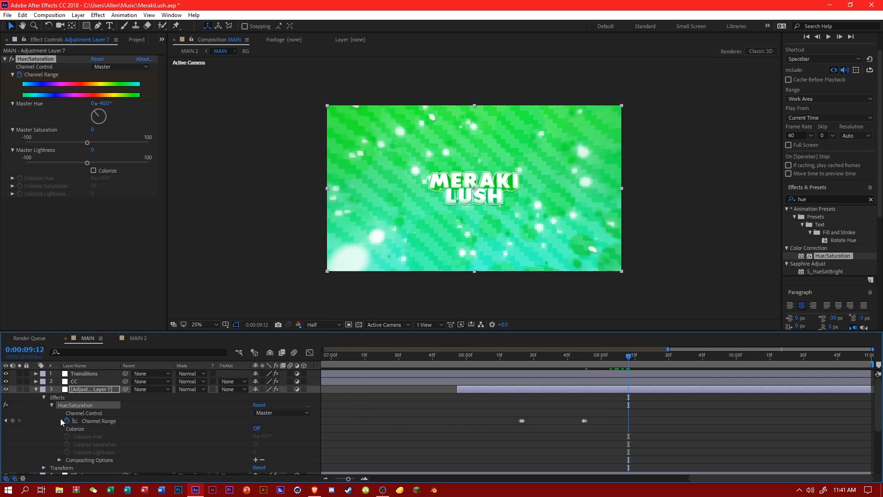
pyautogui.click(104, 104)
pyautogui.write('-3')
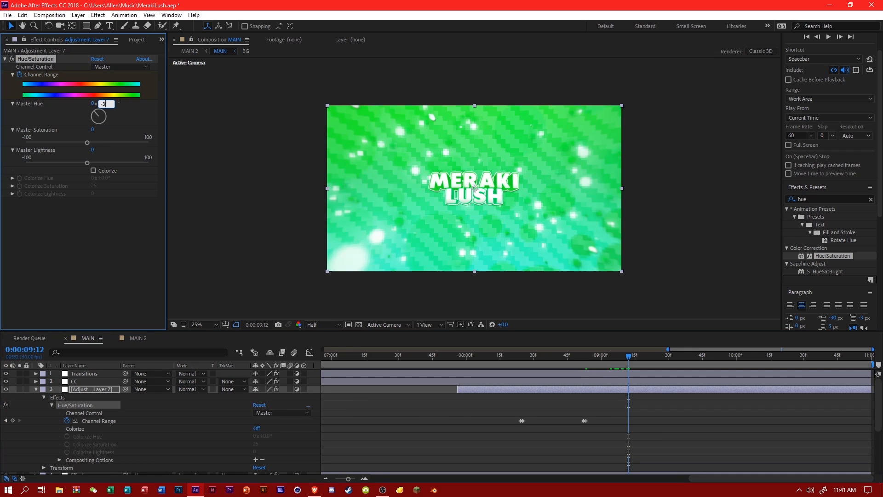
pyautogui.write('0')
pyautogui.press('Return')
# Advance one frame to 0:00:09:13 and set the adjustment layer's Master Hue to 180°.
pyautogui.scroll(-3, 661, 429)
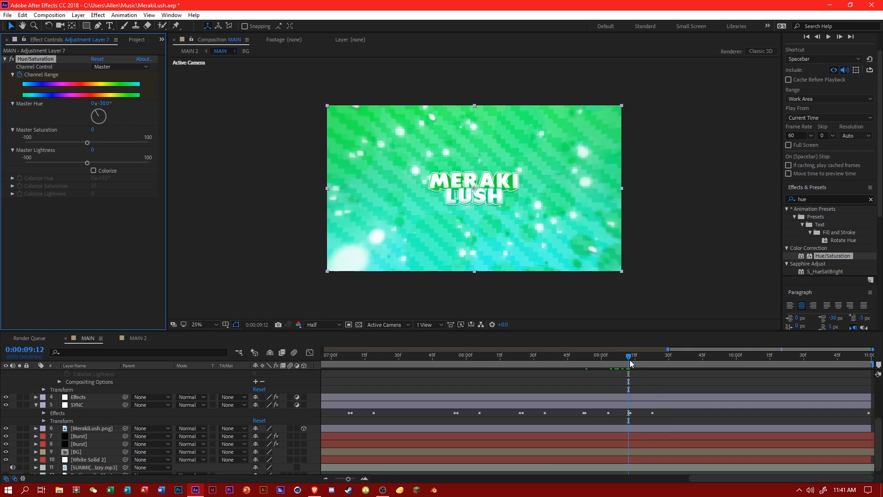
pyautogui.click(630, 355)
pyautogui.press('pagedown')
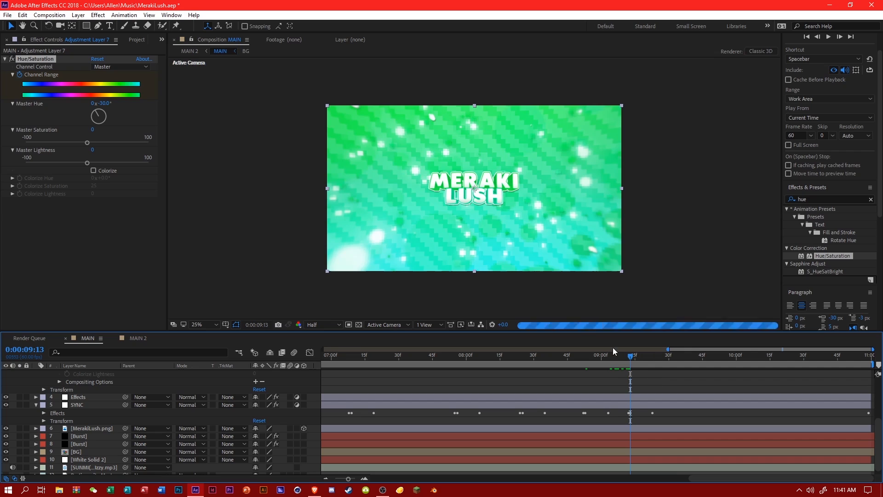
pyautogui.click(106, 104)
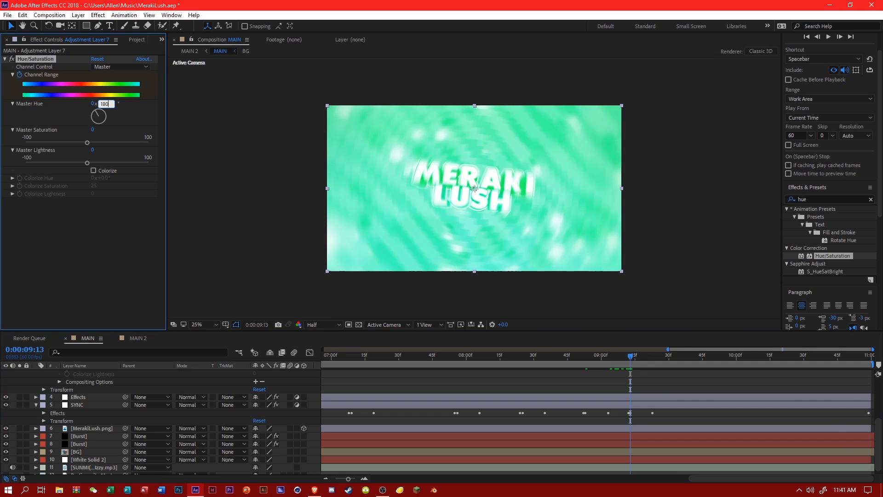
pyautogui.press('Return')
pyautogui.scroll(3, 649, 385)
pyautogui.scroll(-3, 650, 385)
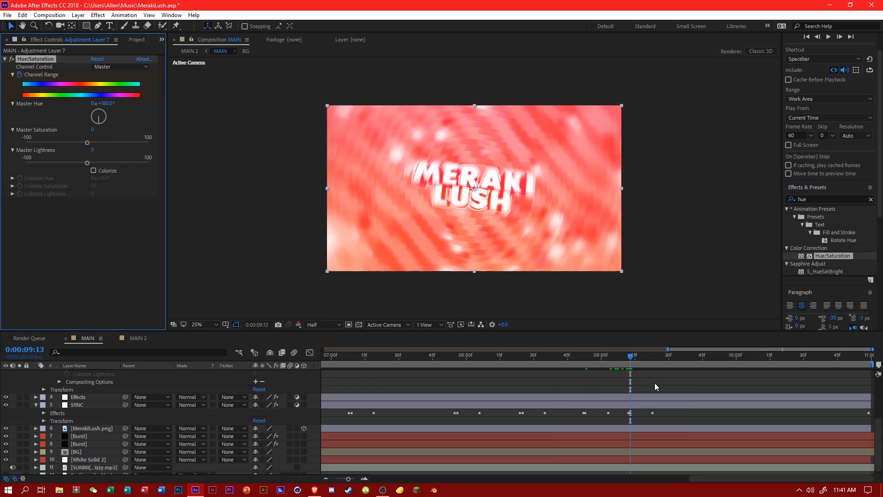
# Return the Master Hue to 0° at 0:00:09:30.
pyautogui.scroll(-1, 655, 386)
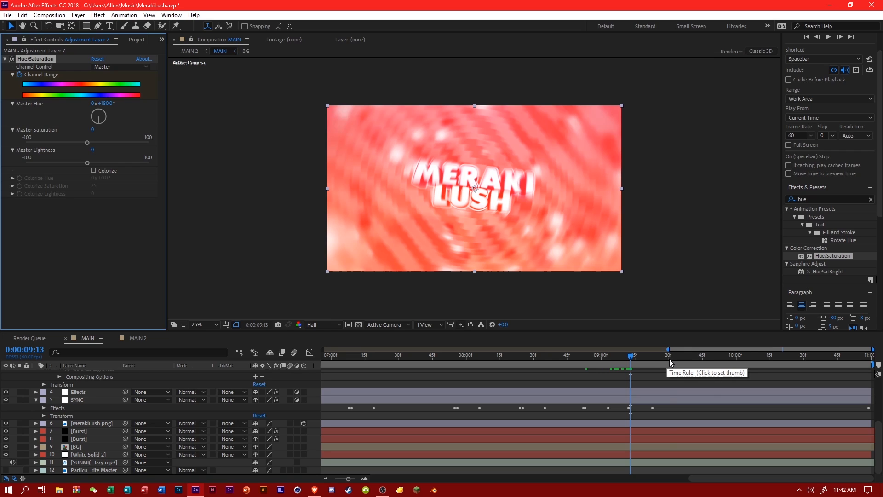
pyautogui.click(669, 358)
pyautogui.scroll(5, 677, 391)
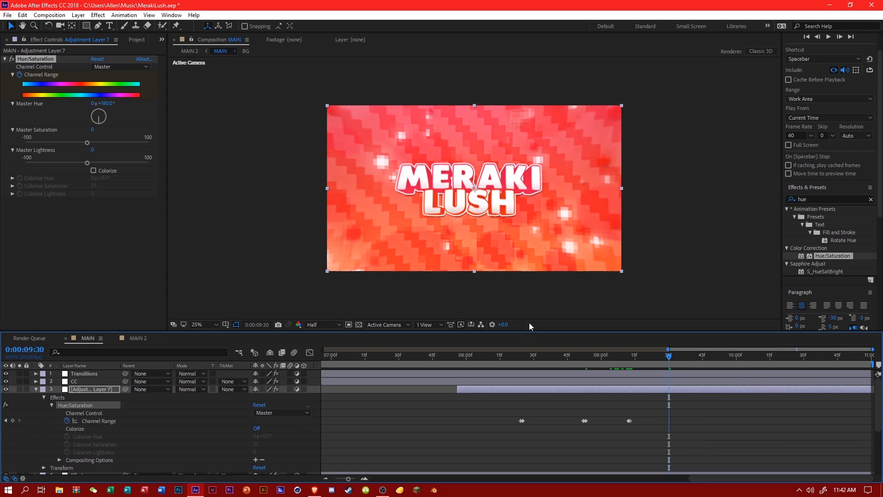
pyautogui.click(106, 103)
pyautogui.write('0')
pyautogui.press('Return')
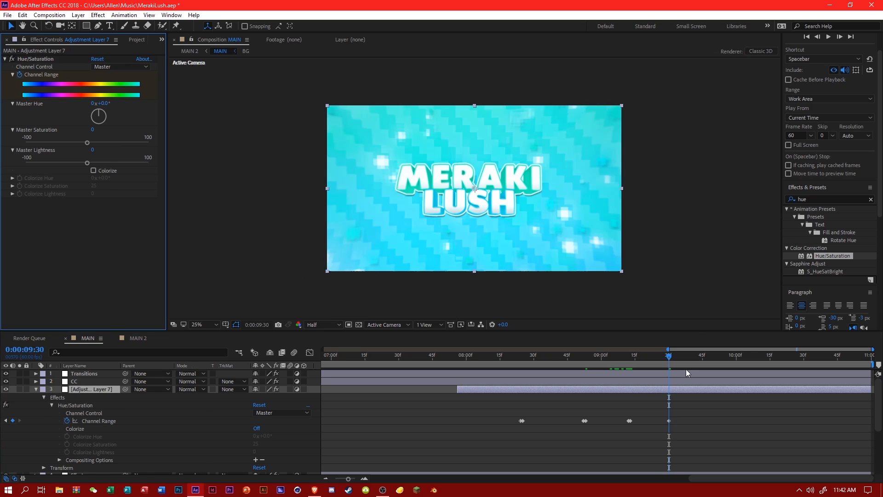
# Split the adjustment layer at 0:00:09:30 and delete the part after that point.
pyautogui.scroll(-5, 686, 368)
pyautogui.click(44, 413)
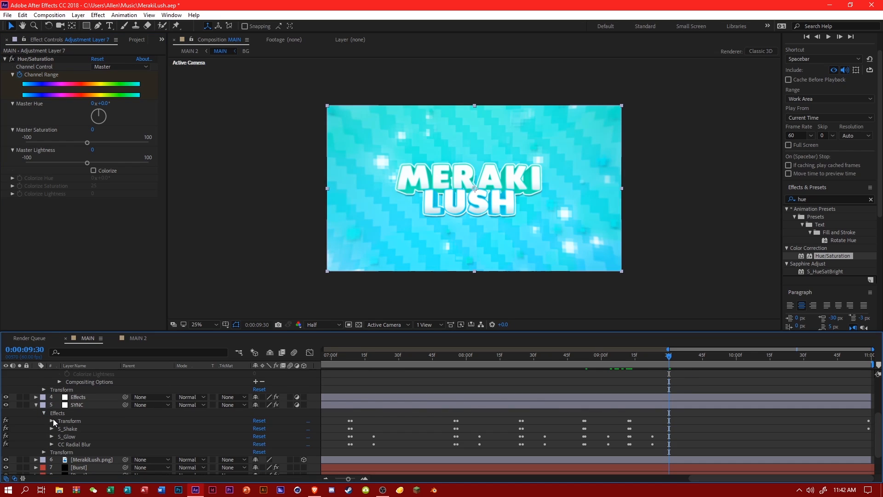
pyautogui.scroll(4, 661, 386)
pyautogui.click(698, 397)
pyautogui.click(703, 391)
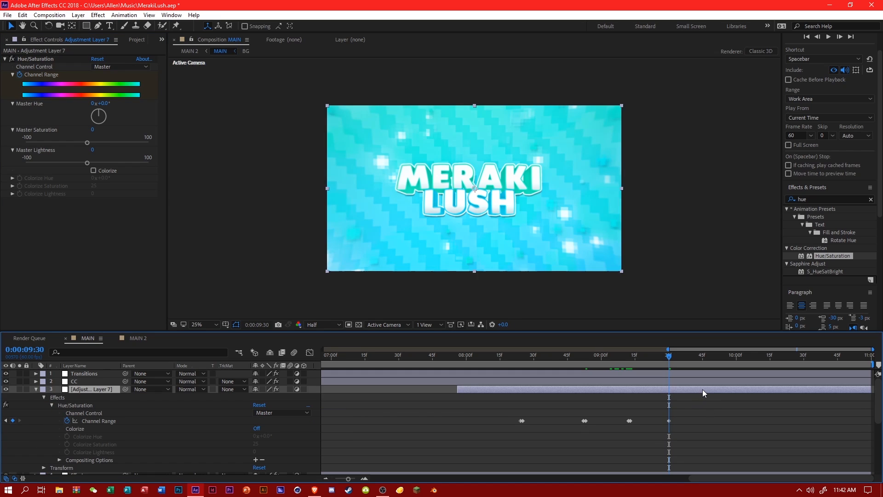
pyautogui.hotkey('ctrl', 'shift', 'd')
pyautogui.press('Delete')
# Extend the start of the Hue/Saturation adjustment layer back one frame to 0:00:07:55.
pyautogui.moveTo(595, 358); pyautogui.dragTo(534, 368)
pyautogui.scroll(-3, 515, 368)
pyautogui.moveTo(449, 363); pyautogui.dragTo(454, 361)
pyautogui.click(459, 361)
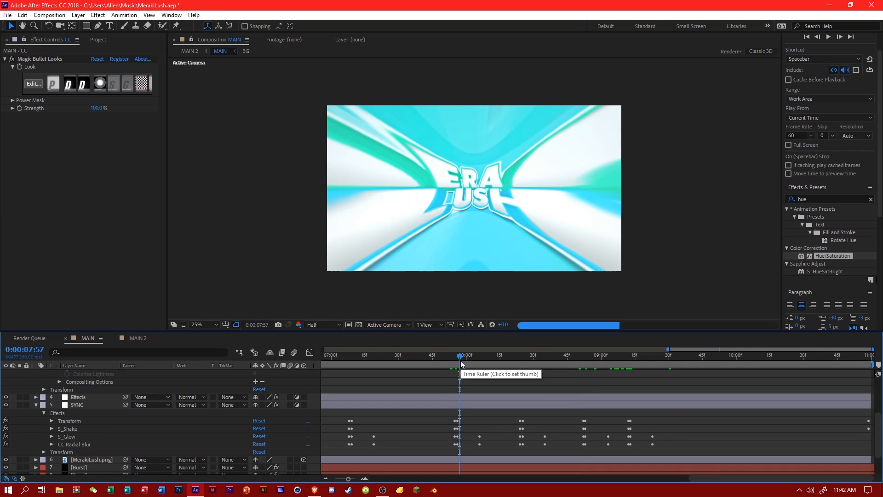
pyautogui.click(457, 362)
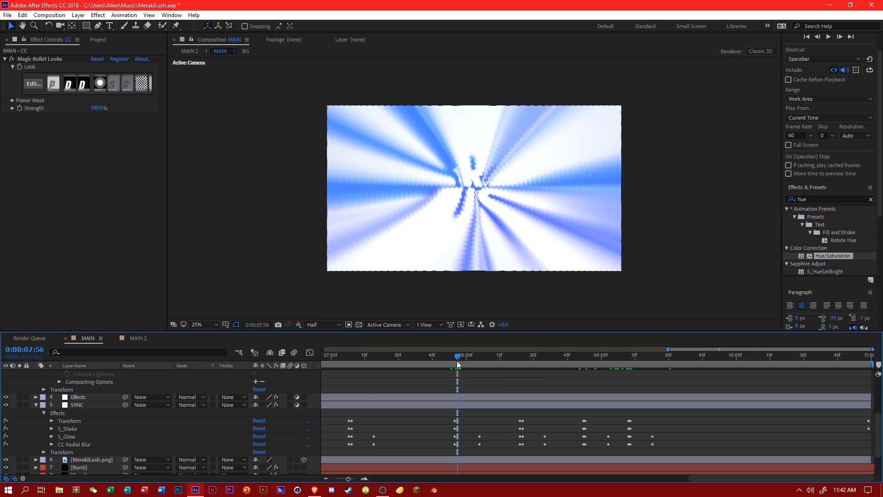
pyautogui.click(457, 360)
pyautogui.scroll(3, 477, 392)
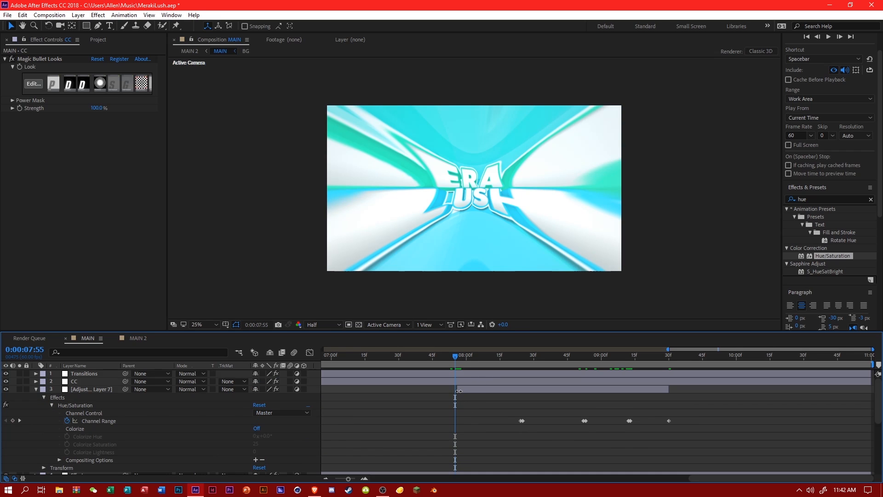
pyautogui.click(459, 391)
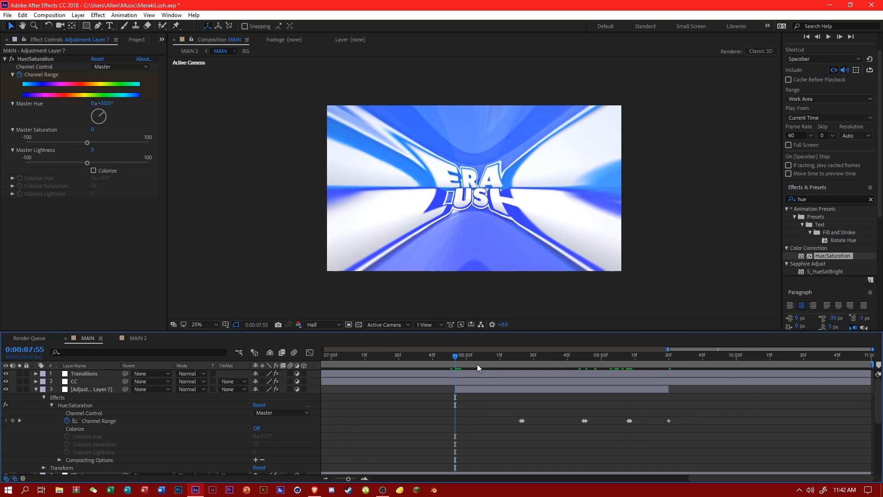
# Scrub through the hue changes from the adjustment layer's start to 0:00:08:47 and save the project.
pyautogui.scroll(-3, 477, 364)
pyautogui.moveTo(476, 360); pyautogui.dragTo(571, 363)
pyautogui.scroll(3, 575, 363)
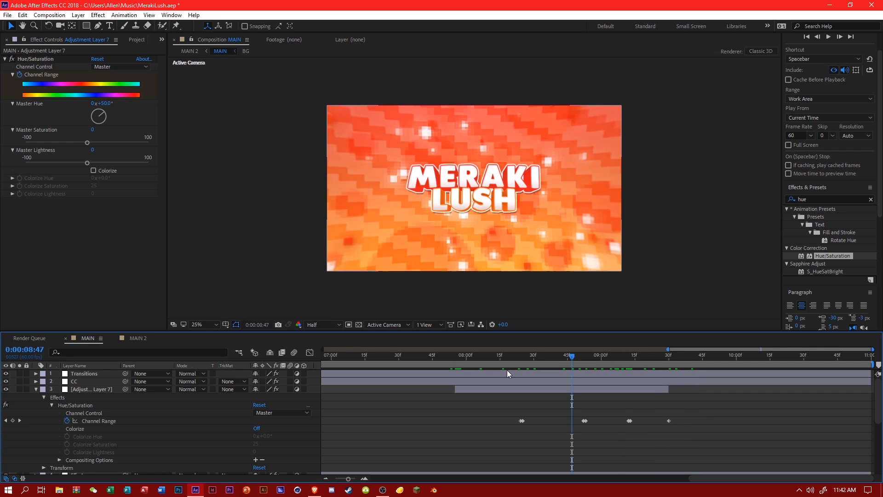
pyautogui.click(512, 361)
pyautogui.hotkey('ctrl', 's')
pyautogui.click(548, 361)
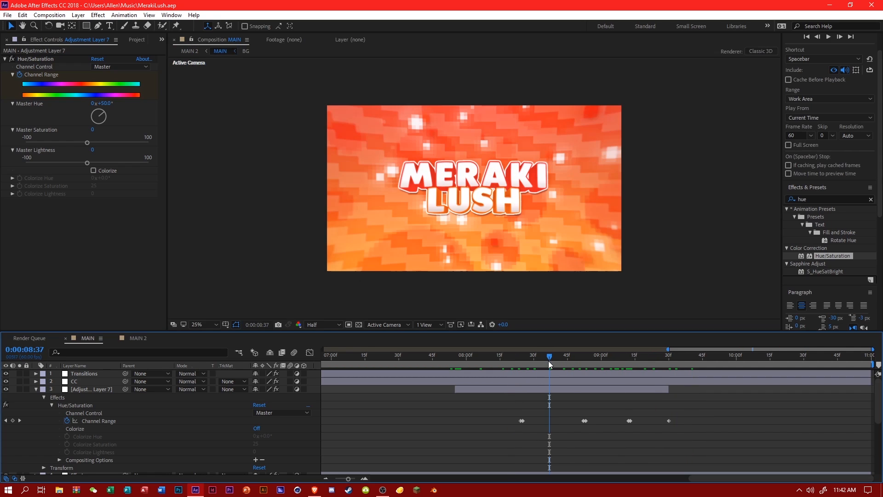
# Collapse the open properties of the Hue/Saturation adjustment layer and the SYNC layer.
pyautogui.click(51, 405)
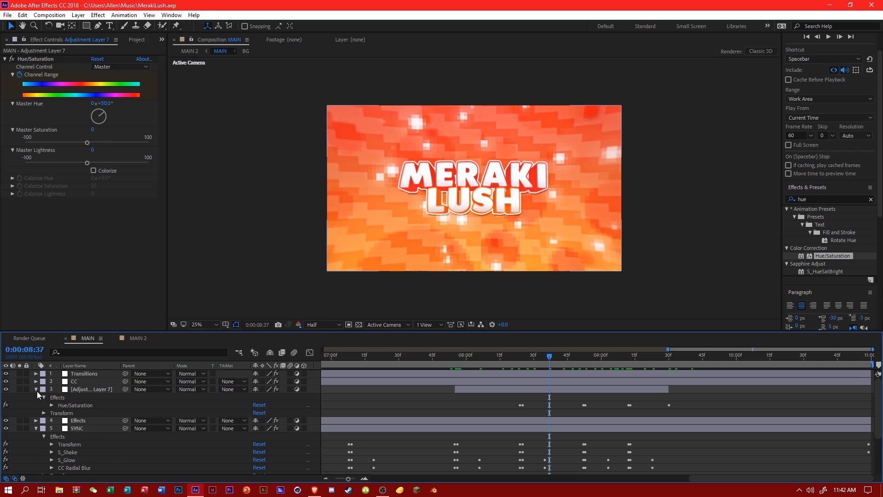
pyautogui.click(36, 391)
pyautogui.click(35, 406)
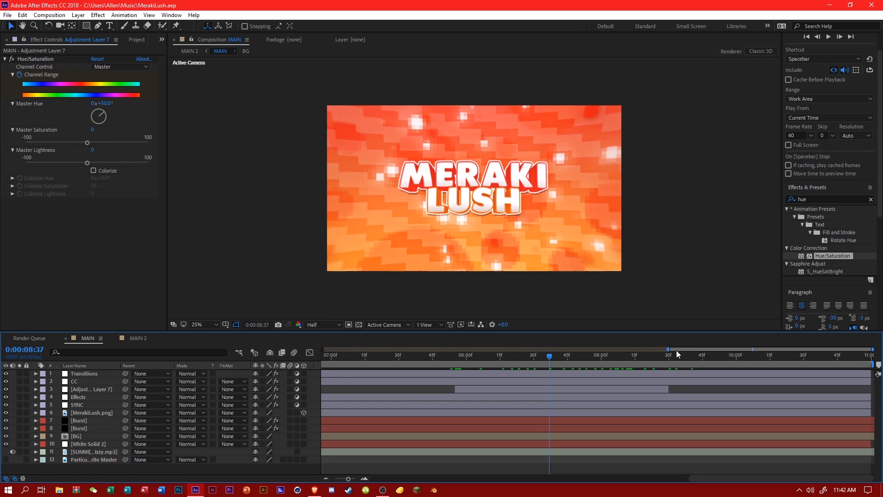
# Show the whole MAIN timeline and scrub forward to 0:00:07:50 to review the animation before the hue changes.
pyautogui.moveTo(668, 348); pyautogui.dragTo(323, 349)
pyautogui.moveTo(480, 356); pyautogui.dragTo(638, 362)
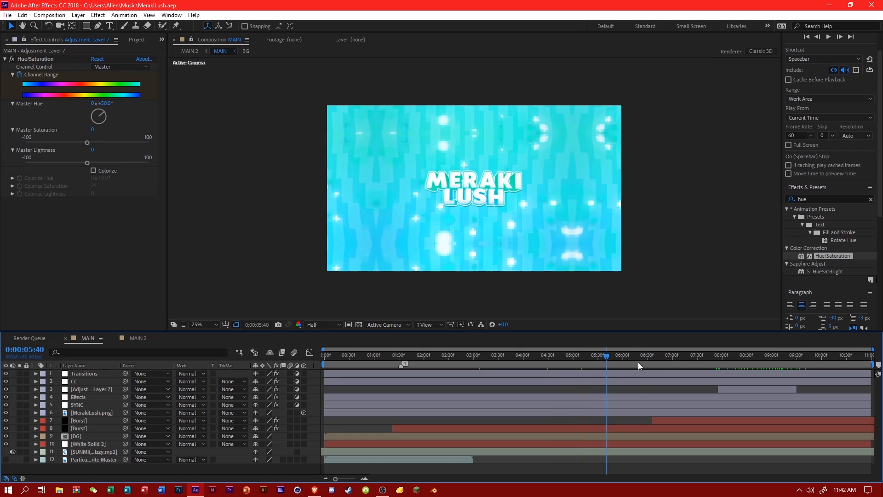
pyautogui.click(668, 363)
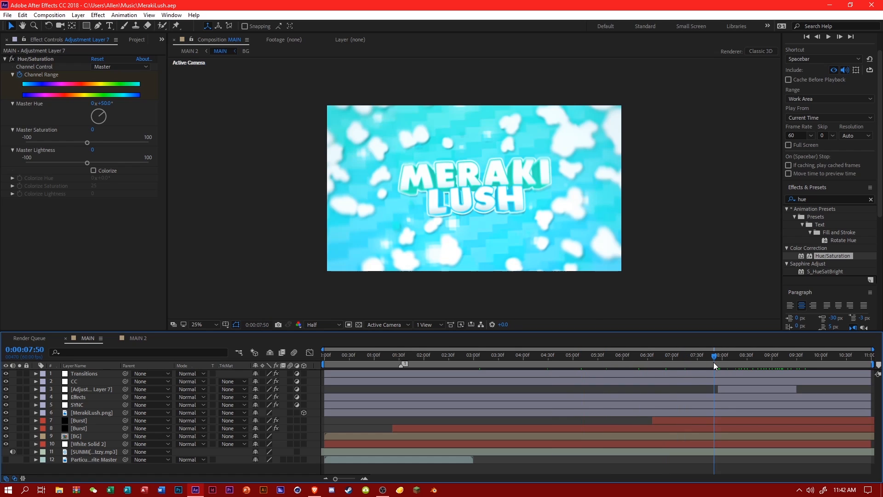
# Play the MAIN animation from 0:00:06:17 to review the lead-in to the hue changes.
pyautogui.moveTo(668, 364); pyautogui.dragTo(637, 363)
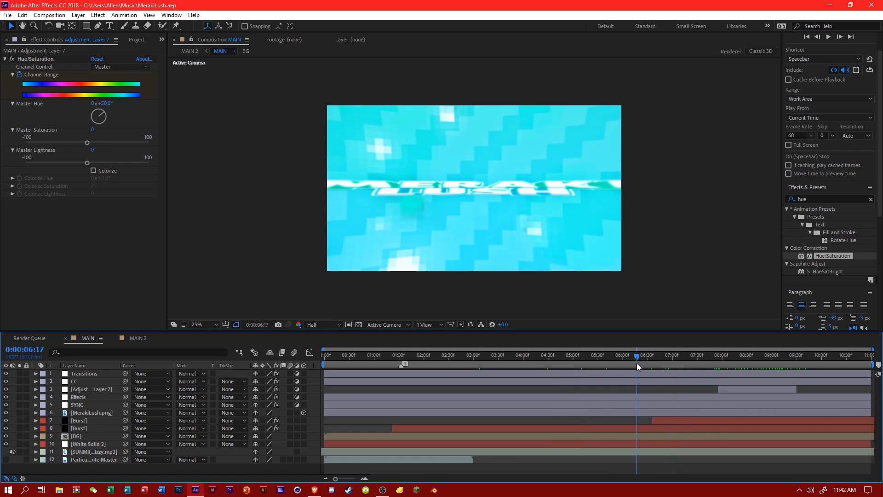
pyautogui.press('space')
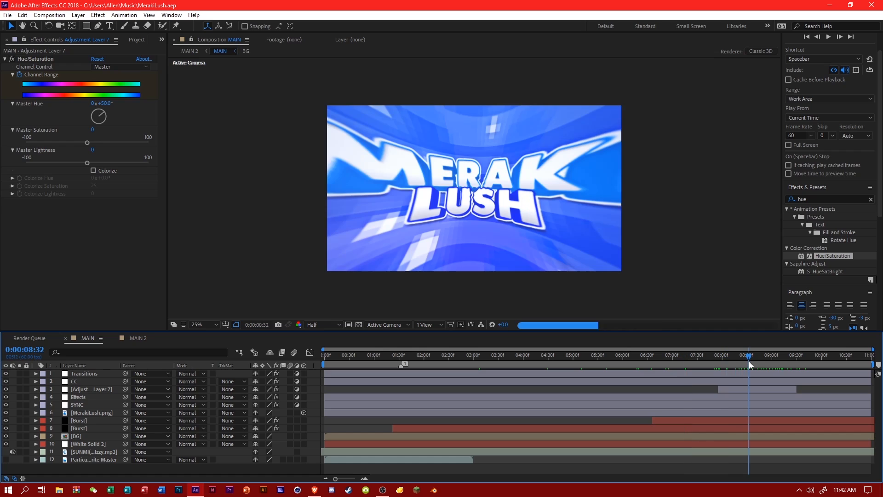
# Expand the Transitions layer and move the current time to its keyframe at 0:00:02:50.
pyautogui.moveTo(433, 360); pyautogui.dragTo(471, 361)
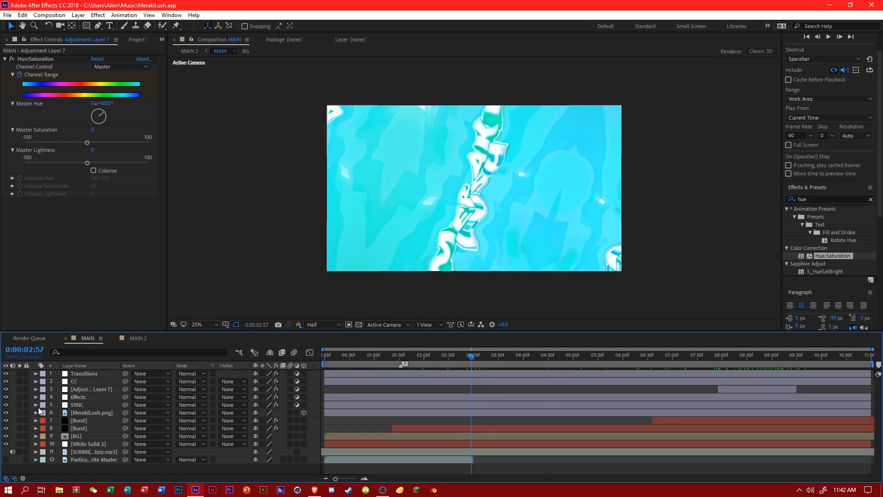
pyautogui.click(36, 373)
pyautogui.click(465, 359)
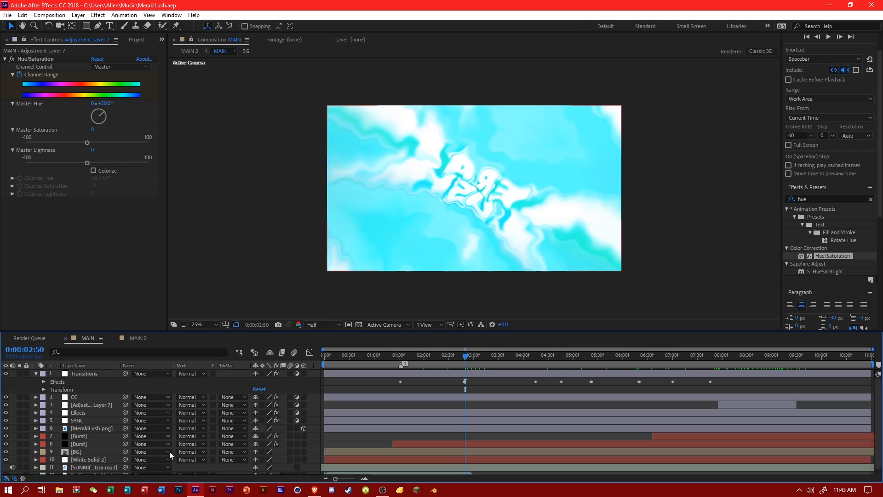
# Switch to File Explorer, search the Intro + Graphics (G:) drive for "burst" and open the Splines And Bursts folder.
pyautogui.click(59, 490)
pyautogui.click(215, 385)
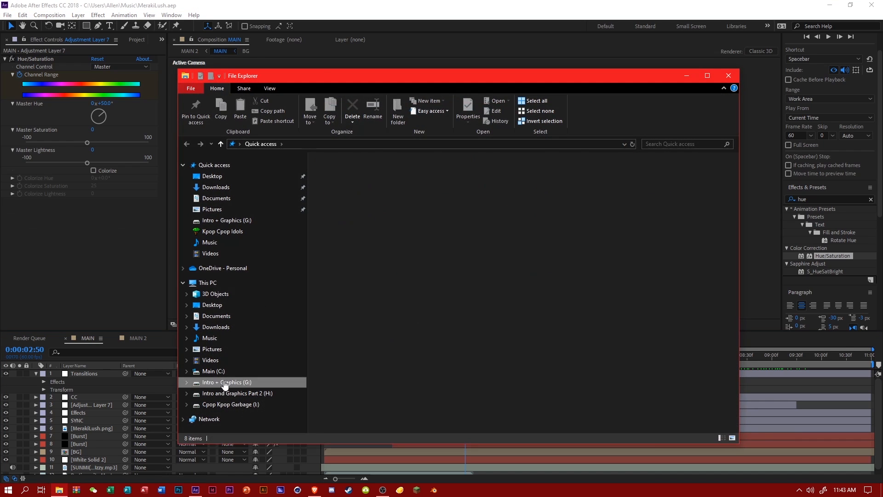
pyautogui.click(666, 144)
pyautogui.write('burst')
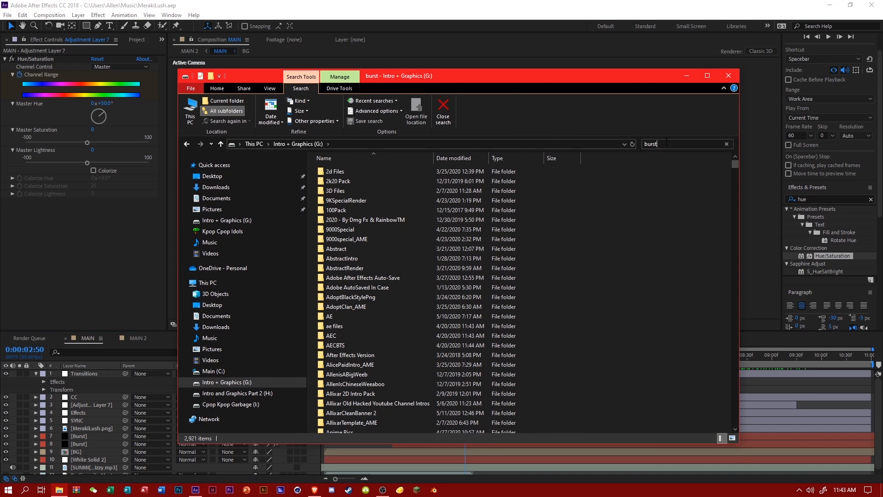
pyautogui.moveTo(384, 78); pyautogui.dragTo(490, 102)
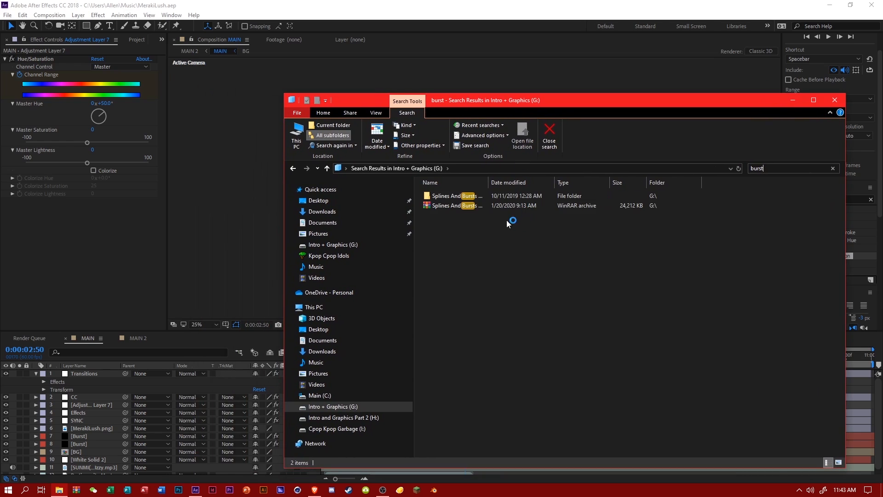
pyautogui.doubleClick(458, 196)
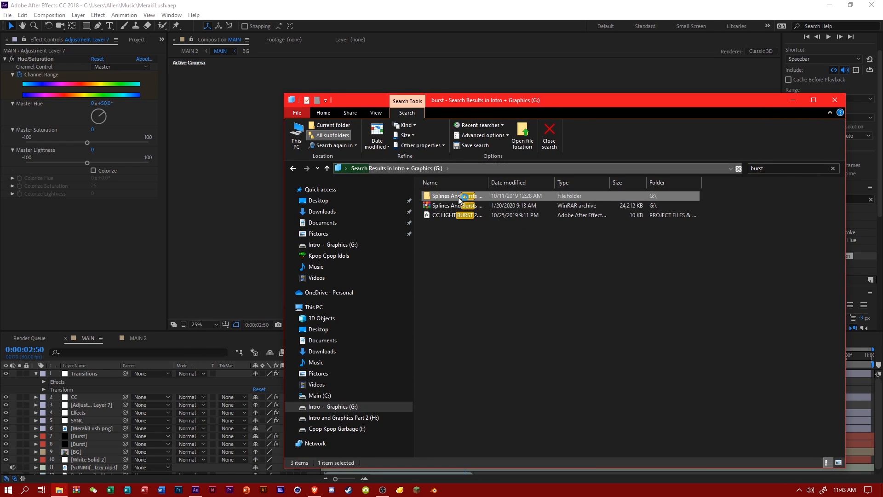
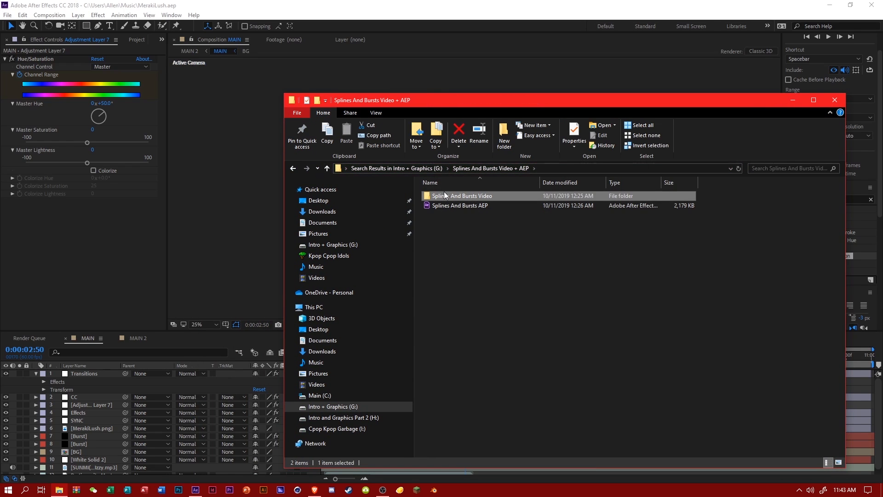
# Open the ALL BURSTS folder inside Splines And Bursts Video and show the After Effects project items behind it.
pyautogui.doubleClick(443, 194)
pyautogui.doubleClick(451, 195)
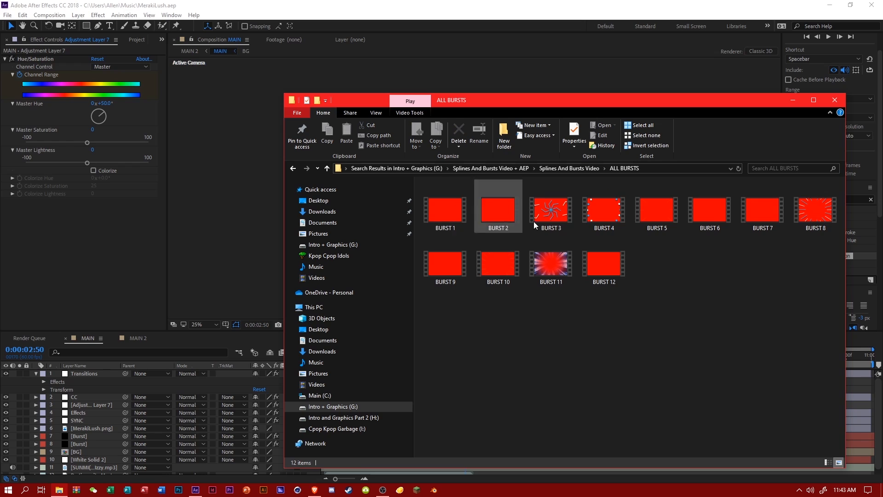
pyautogui.click(128, 41)
pyautogui.click(59, 490)
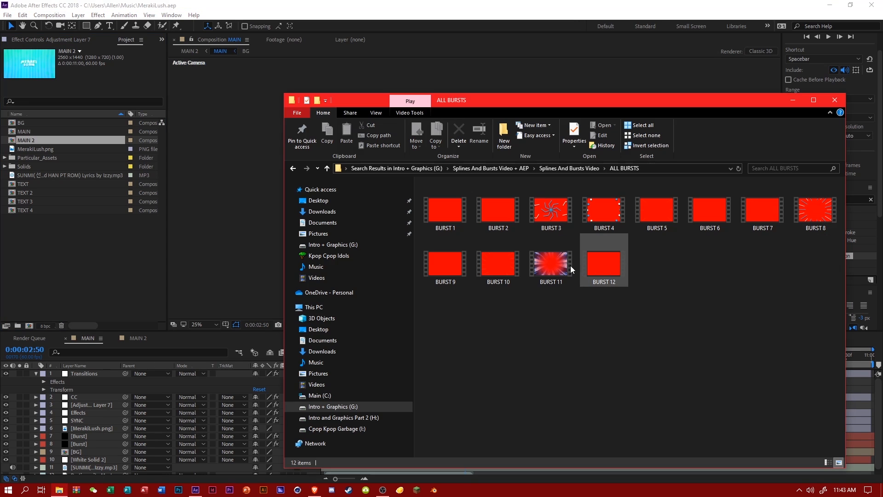
# Import BURST 11 into the project, add it as the top layer of MAIN and slide it over the current time.
pyautogui.moveTo(551, 263); pyautogui.dragTo(112, 262)
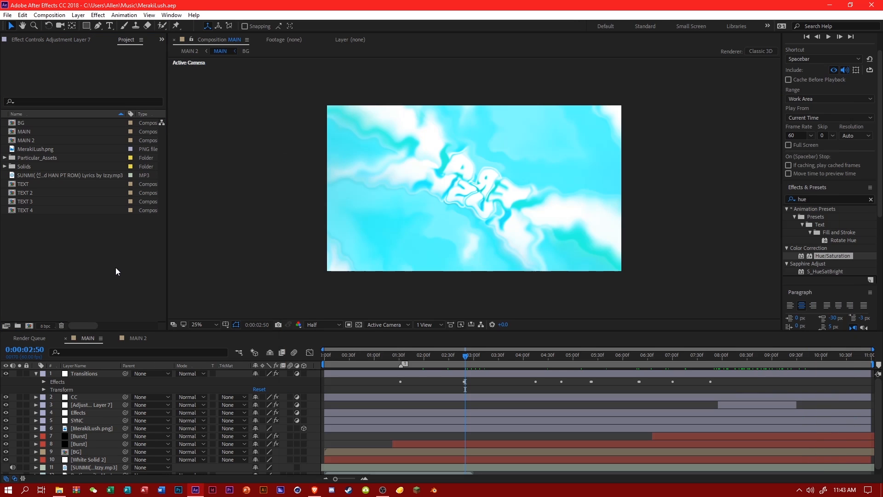
pyautogui.moveTo(39, 132); pyautogui.dragTo(193, 371)
pyautogui.moveTo(423, 375); pyautogui.dragTo(512, 376)
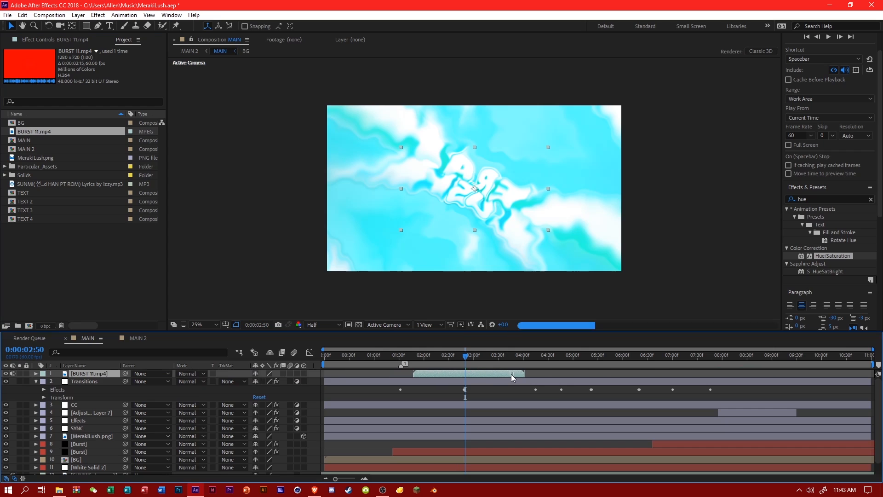
# Check the frame rate of BURST 11.mp4 in its Interpret Footage settings and accept them as they are.
pyautogui.rightClick(30, 132)
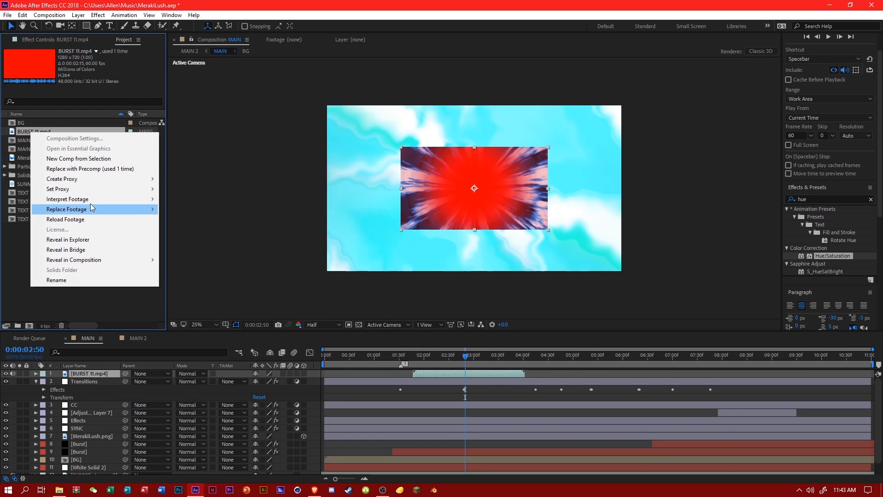
pyautogui.moveTo(115, 199)
pyautogui.click(172, 200)
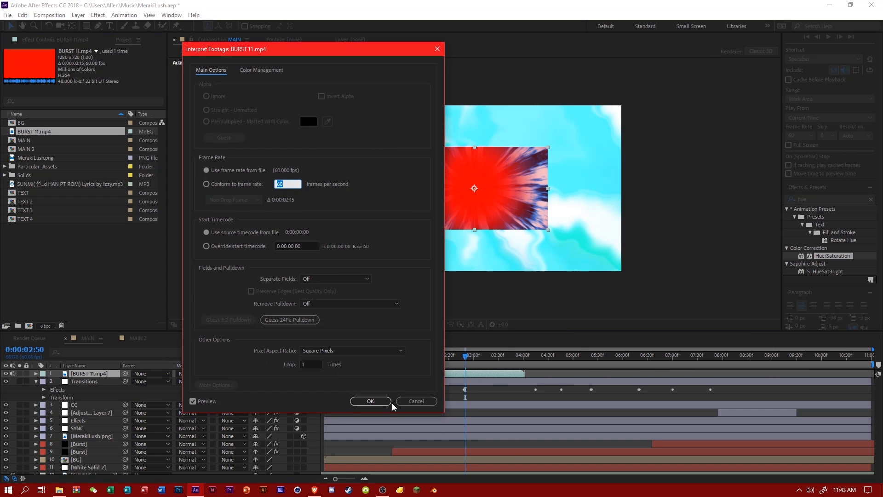
pyautogui.click(360, 402)
# Scale the BURST 11.mp4 layer to 200% to fill the MAIN frame.
pyautogui.click(36, 374)
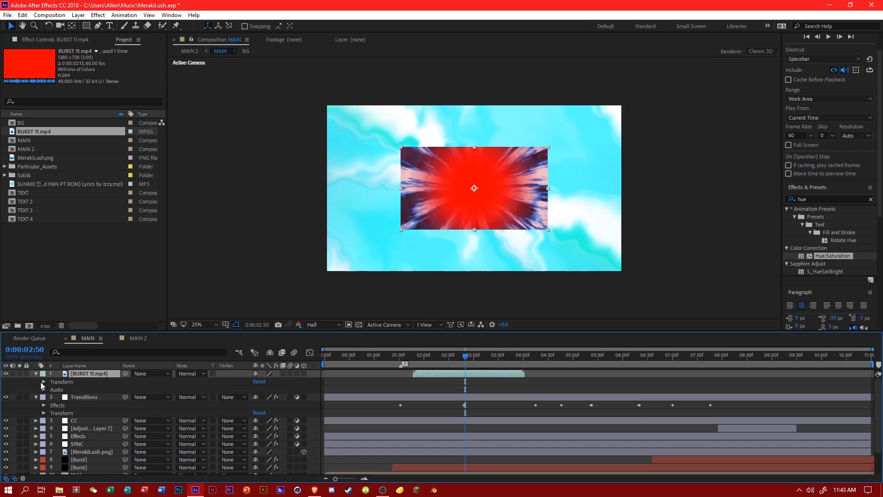
pyautogui.click(43, 382)
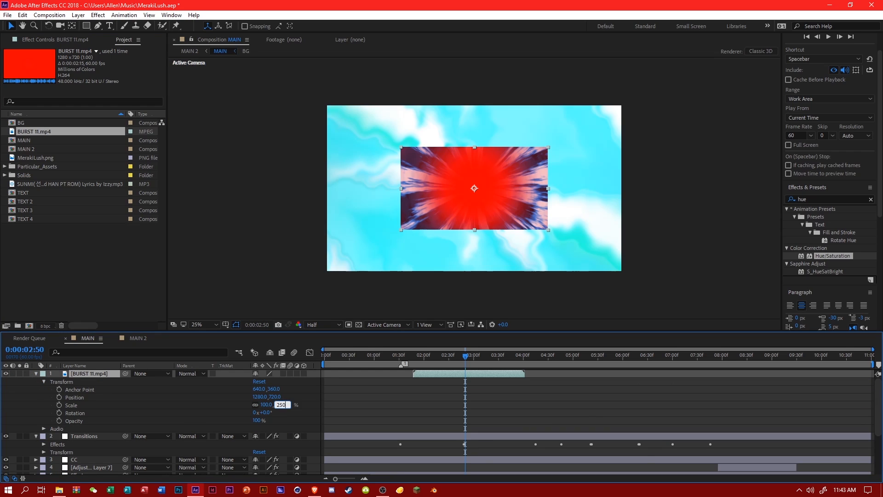
pyautogui.press('Return')
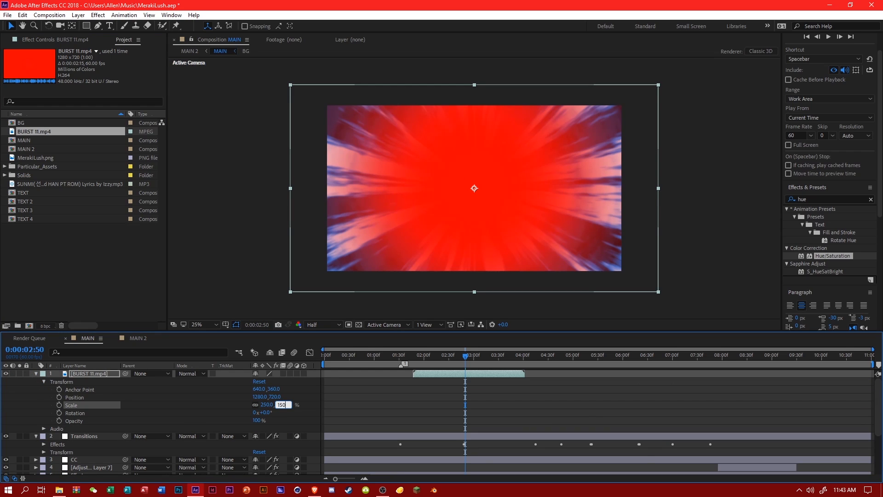
pyautogui.write('150')
pyautogui.press('Return')
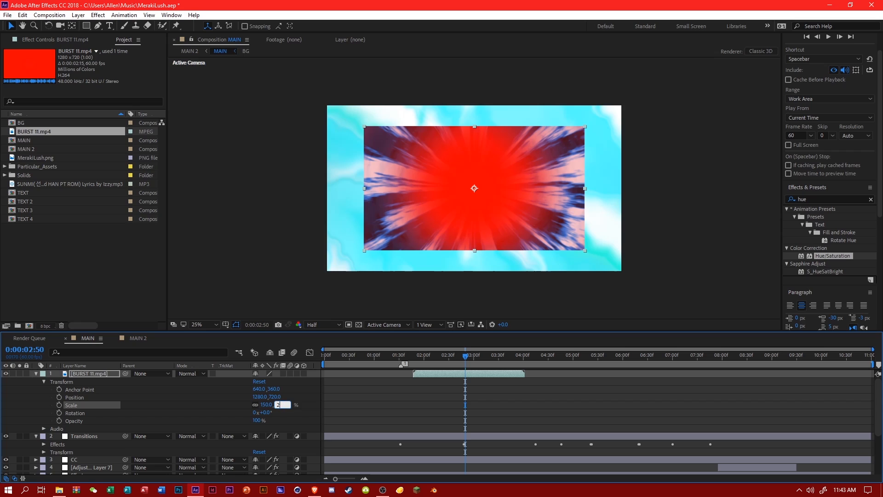
pyautogui.press('Return')
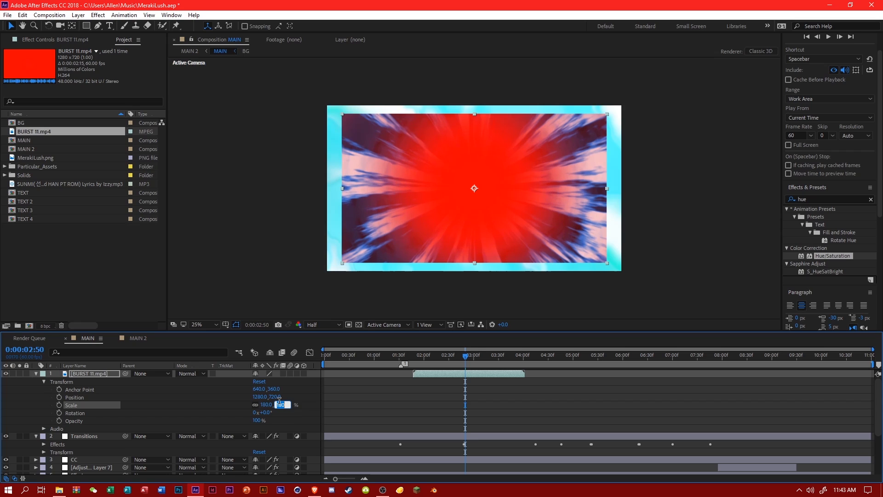
pyautogui.write('200')
pyautogui.press('Return')
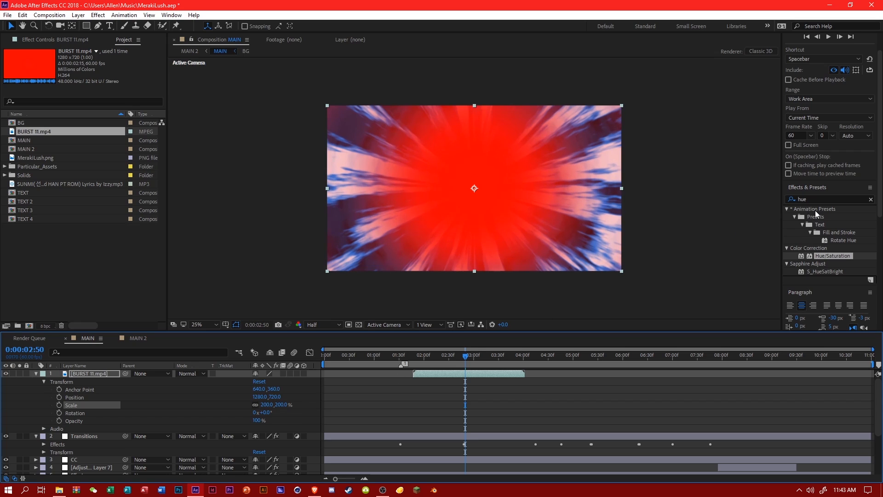
# Apply Keylight (1.2) to the BURST 11.mp4 layer and sample its red background as the Screen Colour.
pyautogui.click(790, 199)
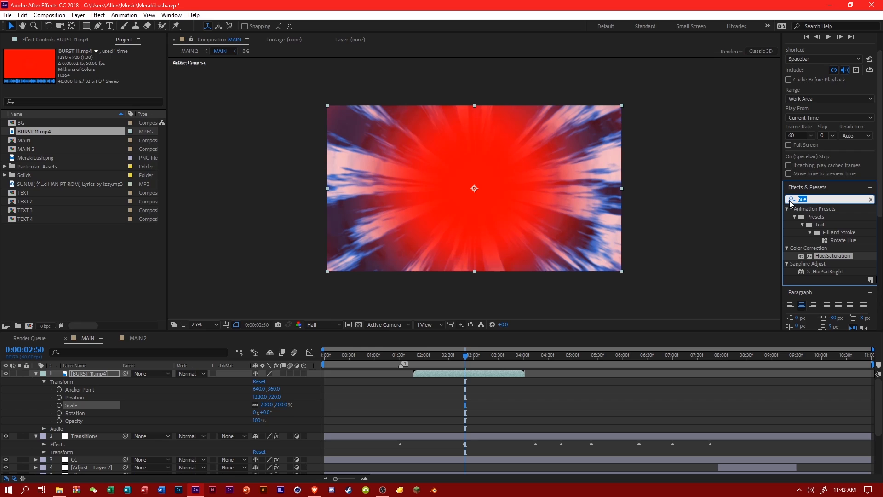
pyautogui.write('keyli')
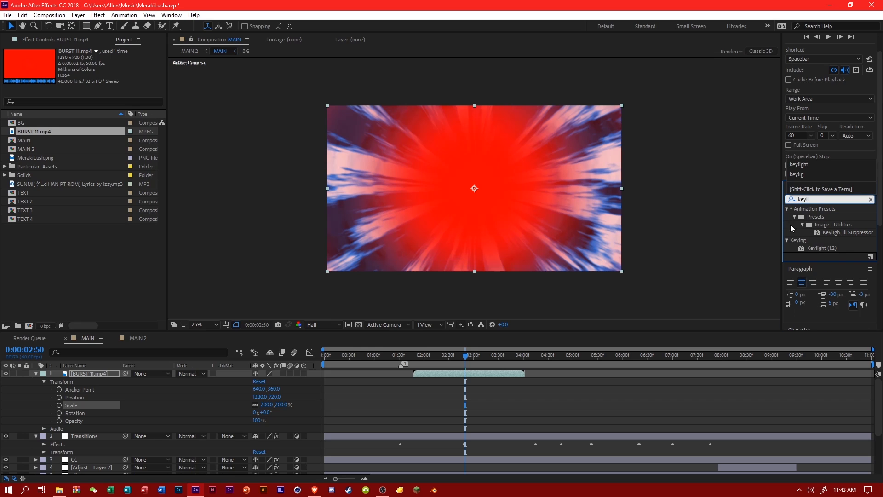
pyautogui.doubleClick(823, 248)
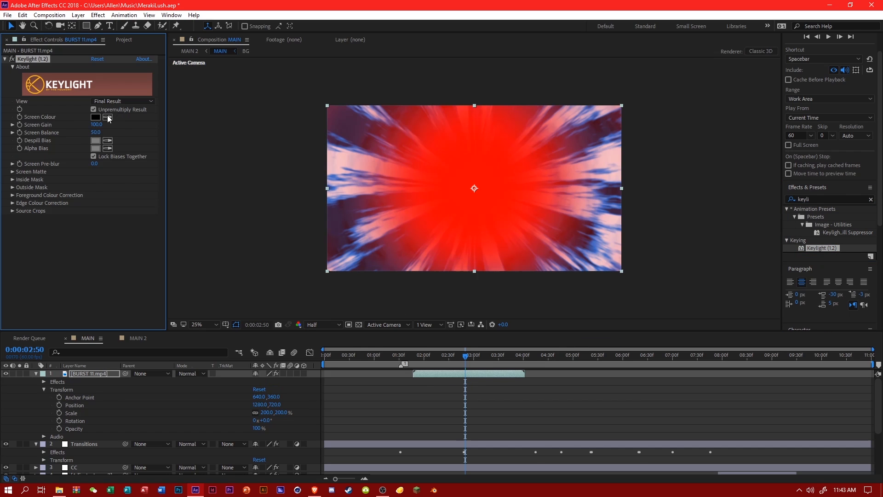
pyautogui.click(434, 176)
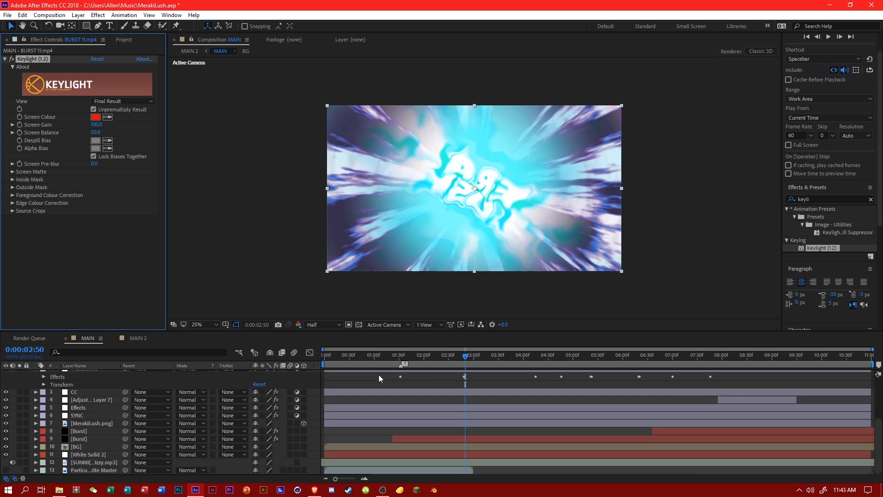
# Move the BURST 11.mp4 layer to start at about 0:00:02:30 and check the burst at 0:00:03:19.
pyautogui.click(483, 356)
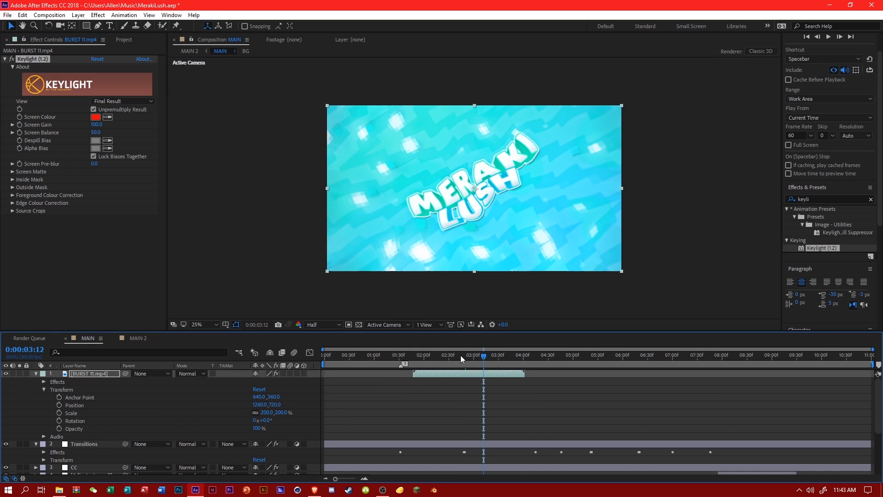
pyautogui.click(458, 355)
pyautogui.moveTo(460, 374); pyautogui.dragTo(495, 375)
pyautogui.click(467, 355)
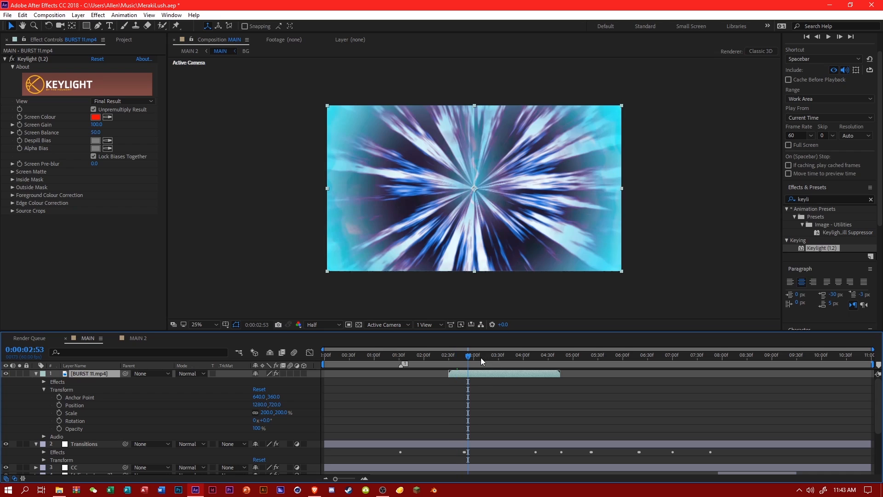
pyautogui.click(489, 356)
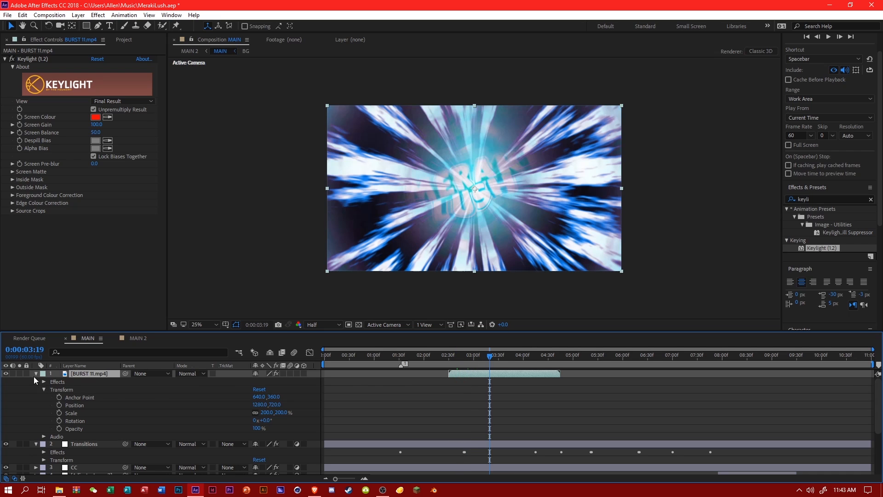
# Add Hue/Saturation to the BURST 11.mp4 layer and set its Master Hue to 152°.
pyautogui.click(35, 374)
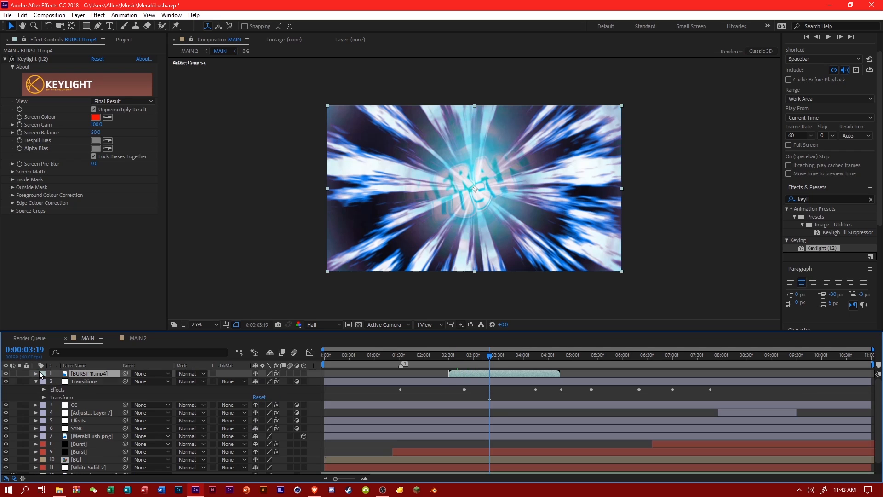
pyautogui.doubleClick(826, 199)
pyautogui.write('hue')
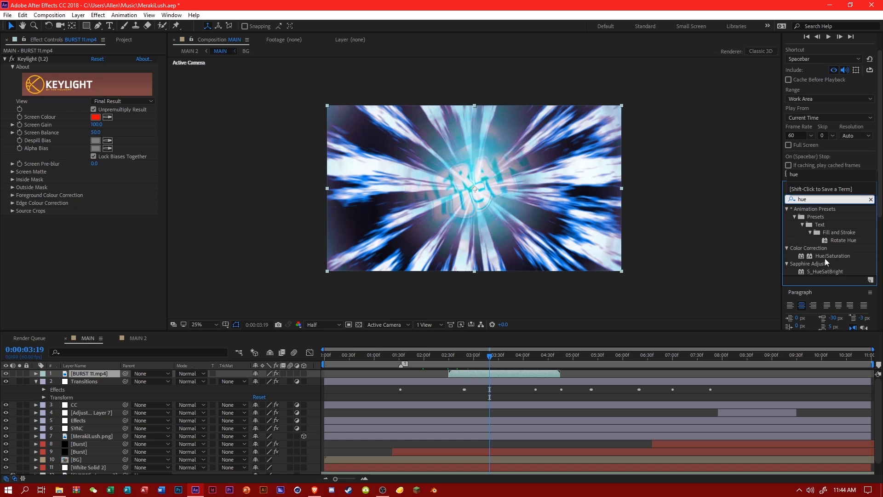
pyautogui.moveTo(824, 258); pyautogui.dragTo(520, 373)
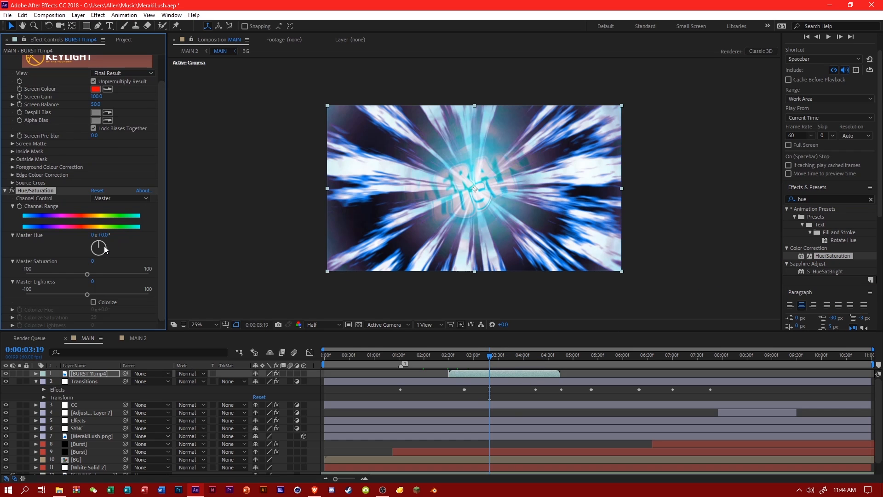
pyautogui.moveTo(104, 245)
pyautogui.mouseDown()
pyautogui.moveTo(102, 256)
pyautogui.moveTo(98, 249)
pyautogui.mouseUp()
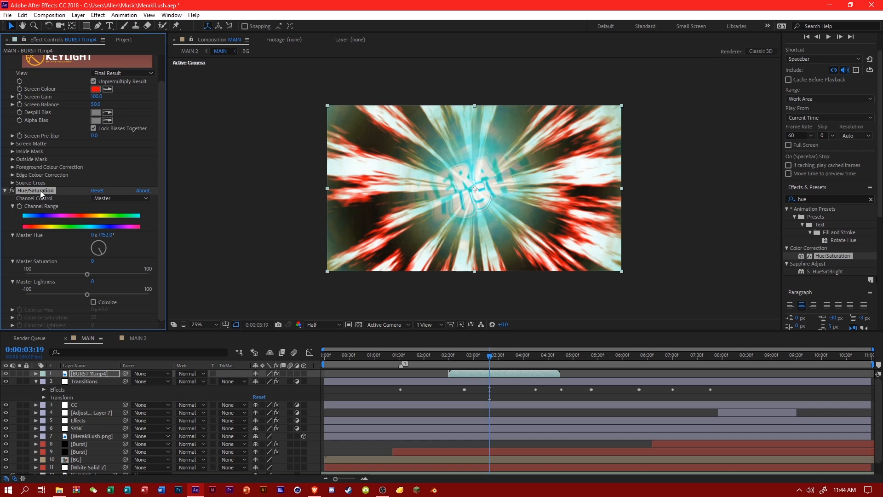
# Delete the Hue/Saturation effect, the BURST 11.mp4 layer and its footage item from the project.
pyautogui.press('Delete')
pyautogui.click(93, 374)
pyautogui.press('Delete')
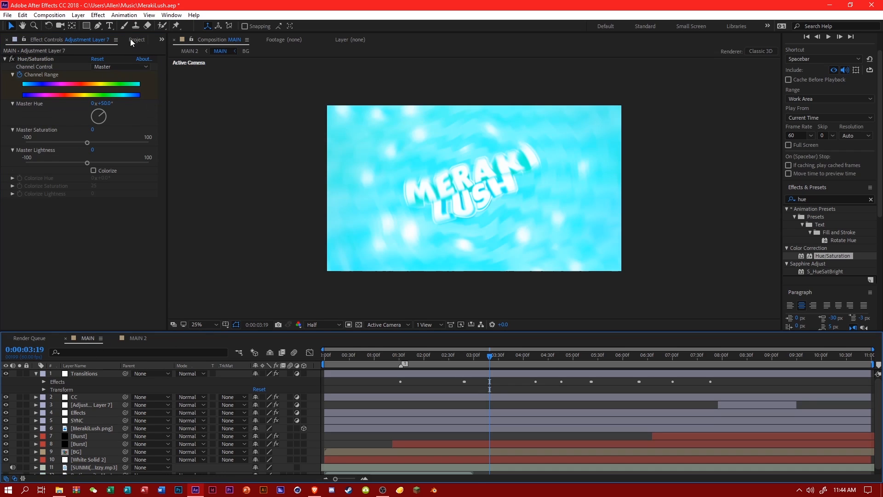
pyautogui.click(131, 39)
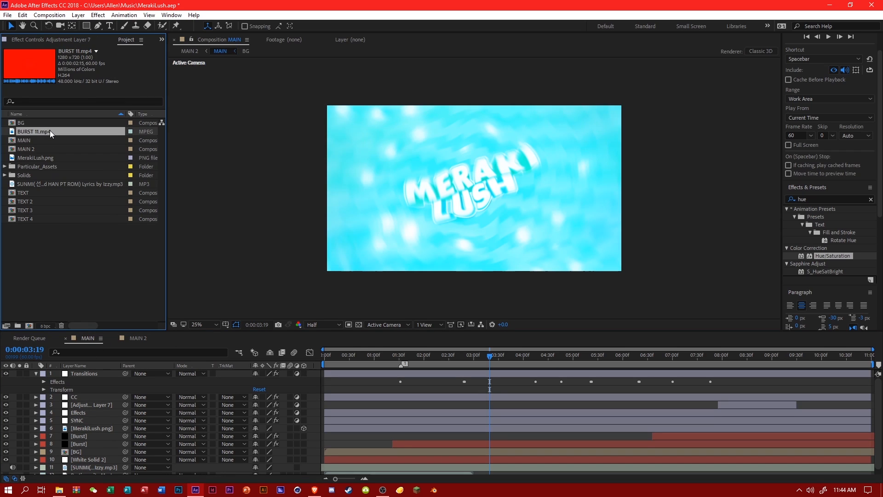
pyautogui.press('Delete')
# Import BURST 8 from the ALL BURSTS folder, add it as the top layer of MAIN and start it just before 0:00:03:19.
pyautogui.click(58, 490)
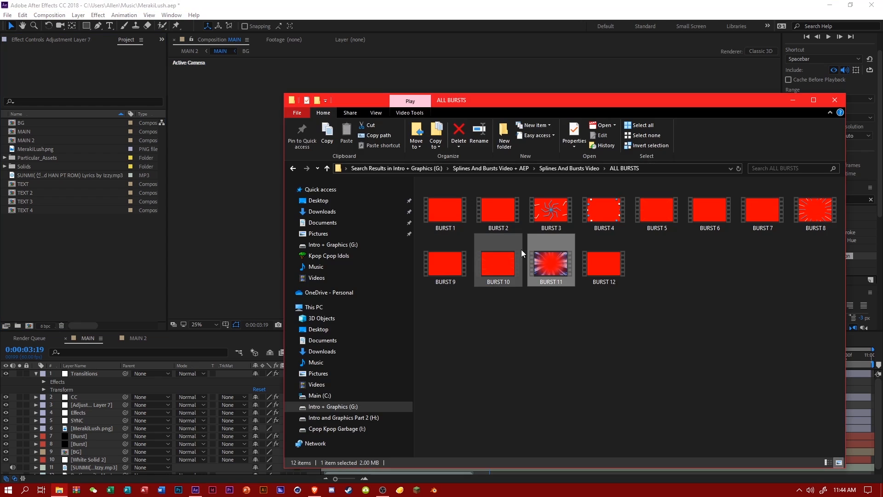
pyautogui.click(816, 209)
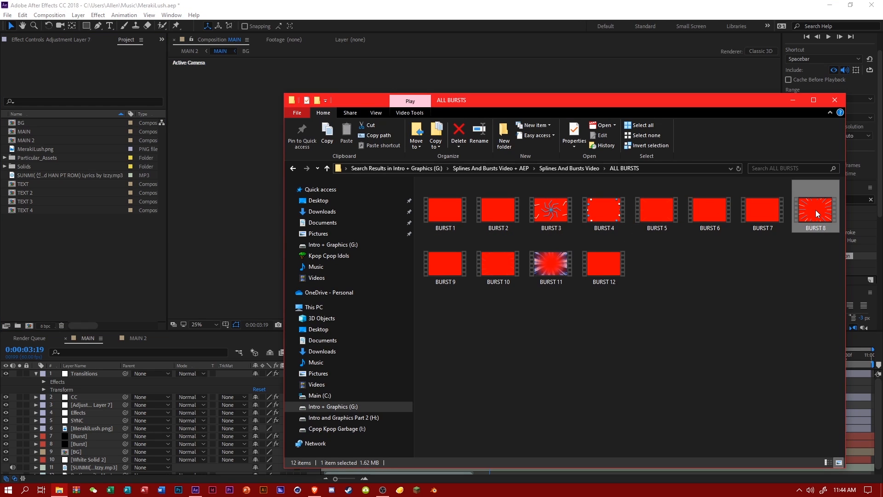
pyautogui.moveTo(816, 209); pyautogui.dragTo(123, 272)
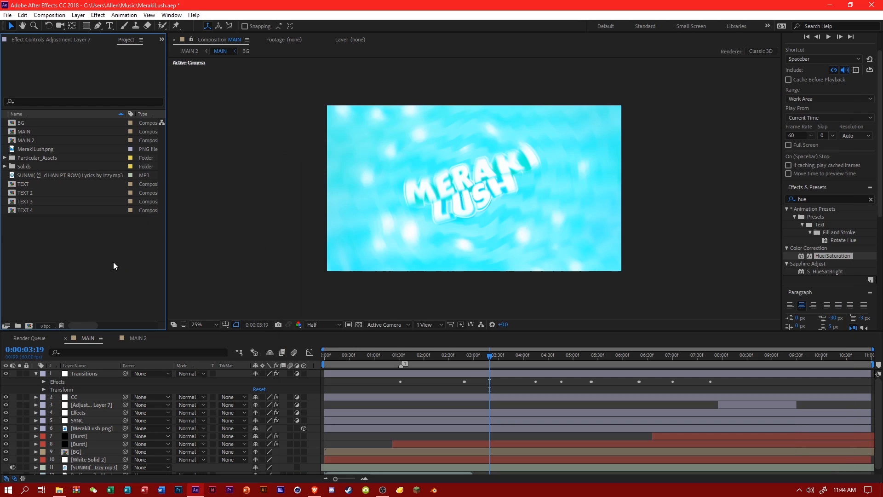
pyautogui.moveTo(43, 134); pyautogui.dragTo(230, 379)
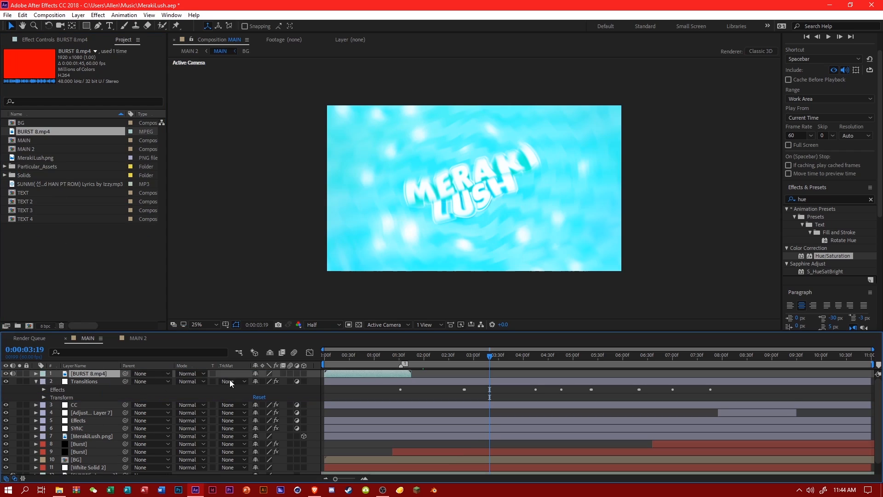
pyautogui.moveTo(365, 375); pyautogui.dragTo(520, 376)
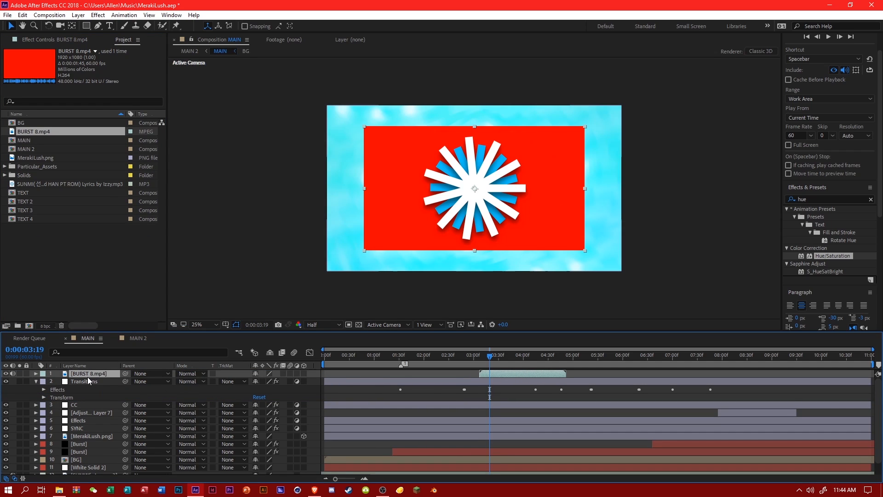
# Scale the BURST 8.mp4 layer to 180% to fill the MAIN frame.
pyautogui.click(36, 374)
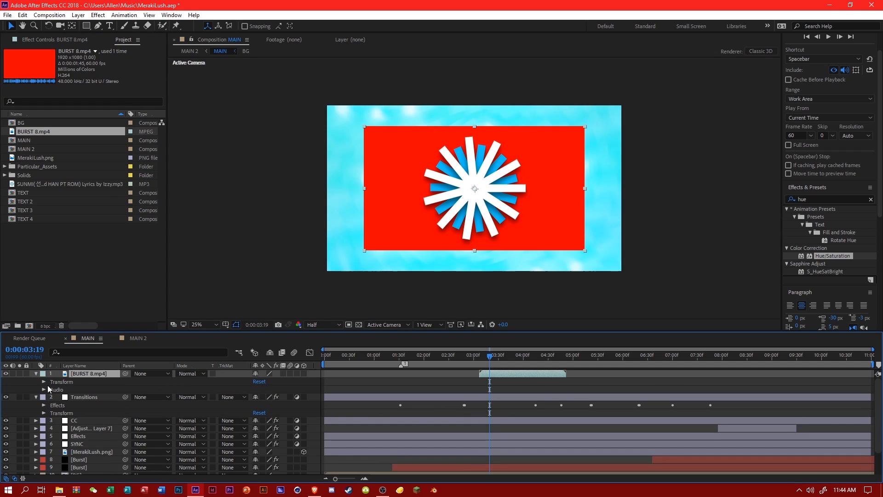
pyautogui.click(44, 381)
pyautogui.click(263, 404)
pyautogui.write('1')
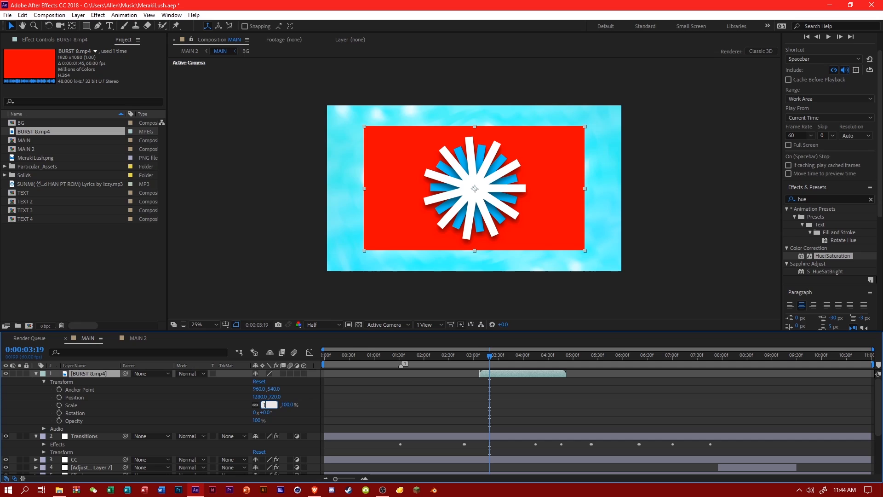
pyautogui.write('80')
pyautogui.press('Return')
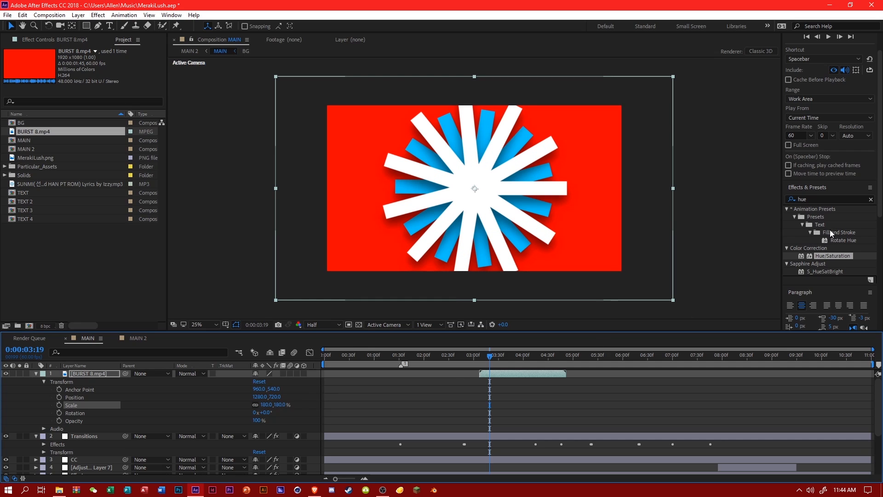
# Apply Keylight (1.2) to the BURST 8.mp4 layer and set its Screen Colour to the clip's red background.
pyautogui.click(803, 198)
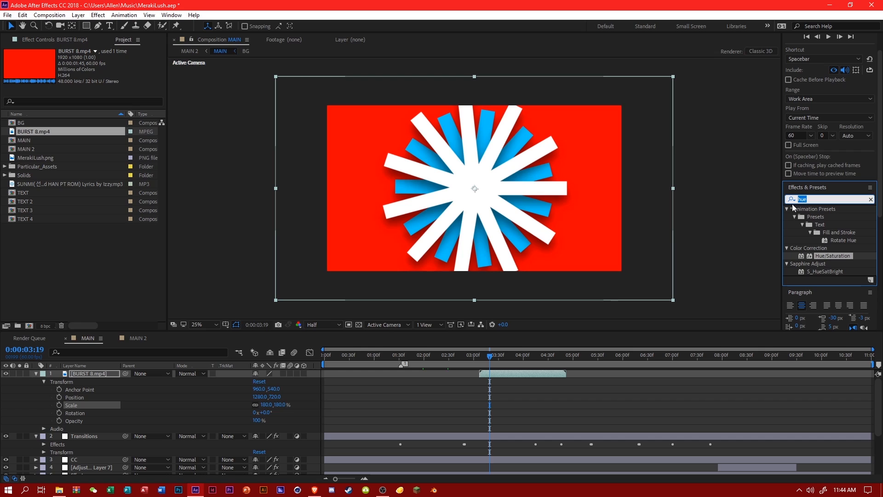
pyautogui.write('keylig')
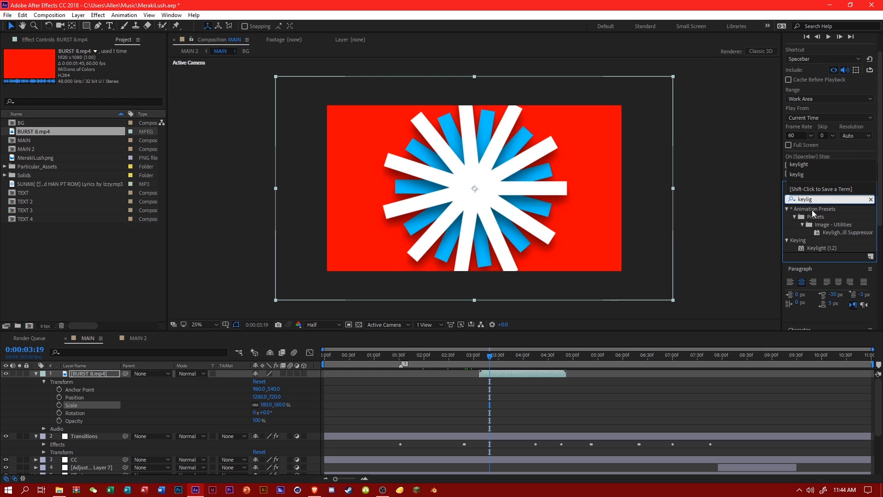
pyautogui.moveTo(810, 247); pyautogui.dragTo(546, 372)
pyautogui.moveTo(545, 357); pyautogui.dragTo(572, 358)
pyautogui.moveTo(821, 249); pyautogui.dragTo(524, 372)
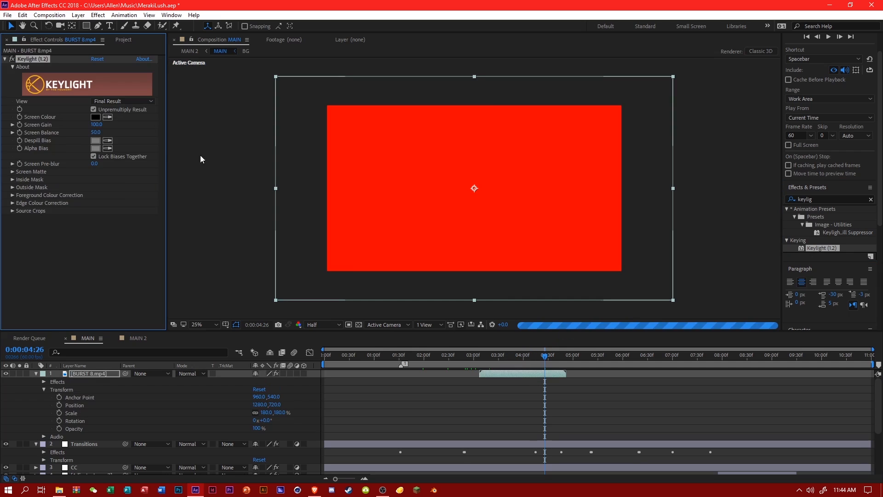
pyautogui.click(495, 357)
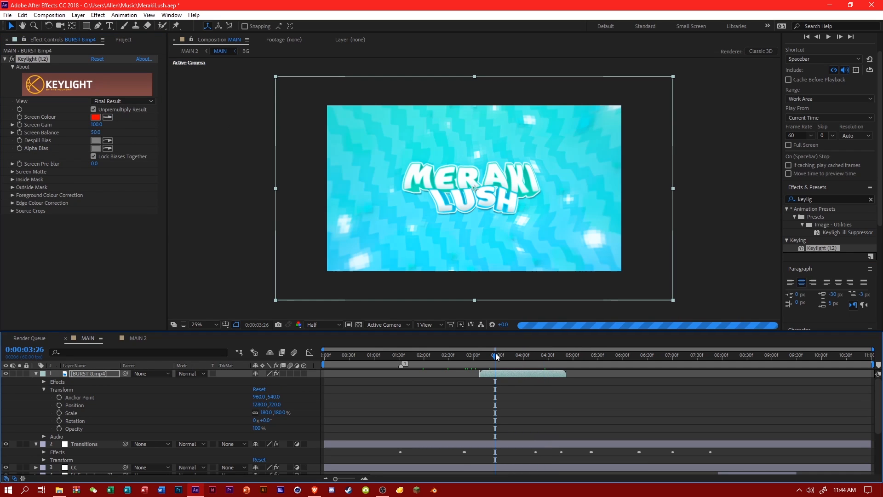
# Place the BURST 8.mp4 layer directly below MerakiLush.png and shift it to start at about 0:00:01:32.
pyautogui.click(399, 354)
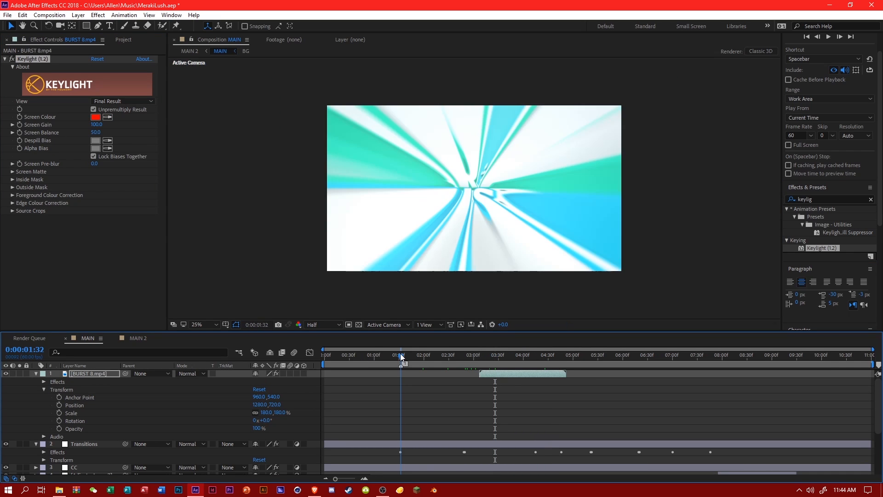
pyautogui.click(37, 374)
pyautogui.moveTo(97, 373); pyautogui.dragTo(130, 439)
pyautogui.moveTo(488, 437); pyautogui.dragTo(418, 436)
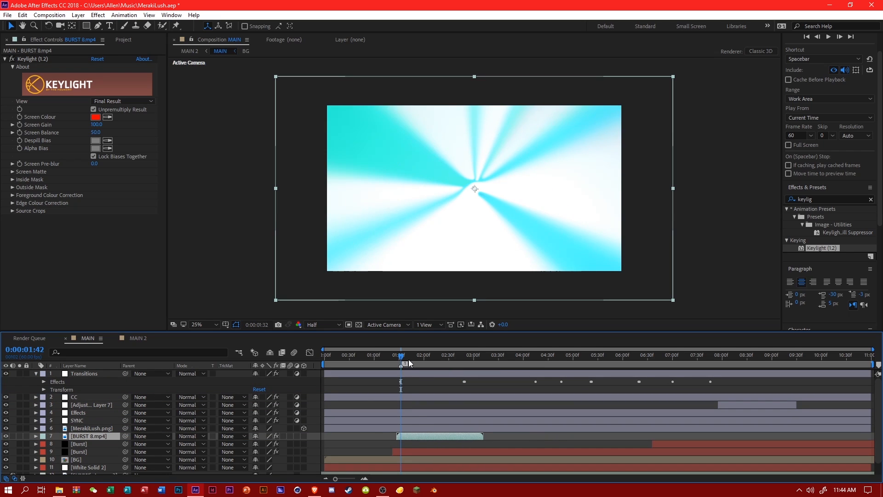
pyautogui.click(422, 355)
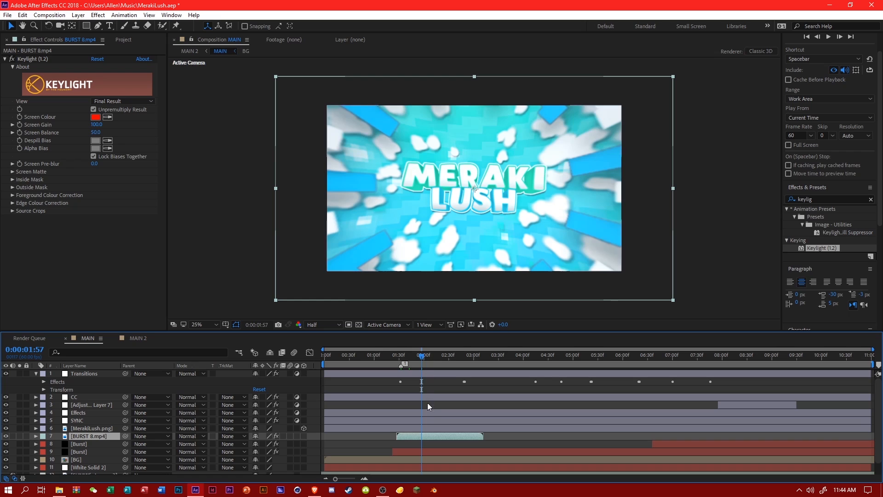
pyautogui.moveTo(421, 436); pyautogui.dragTo(424, 437)
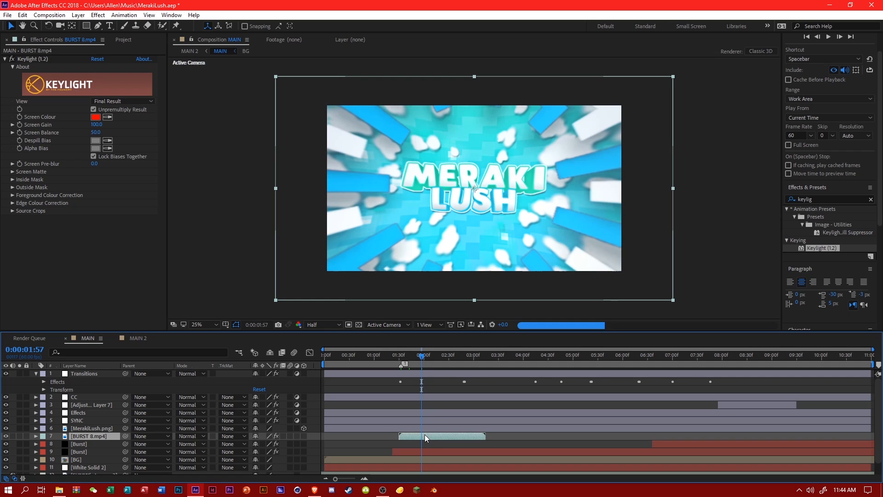
# Try a Drop Shadow layer style on the BURST 8.mp4 layer.
pyautogui.rightClick(424, 434)
pyautogui.moveTo(474, 160)
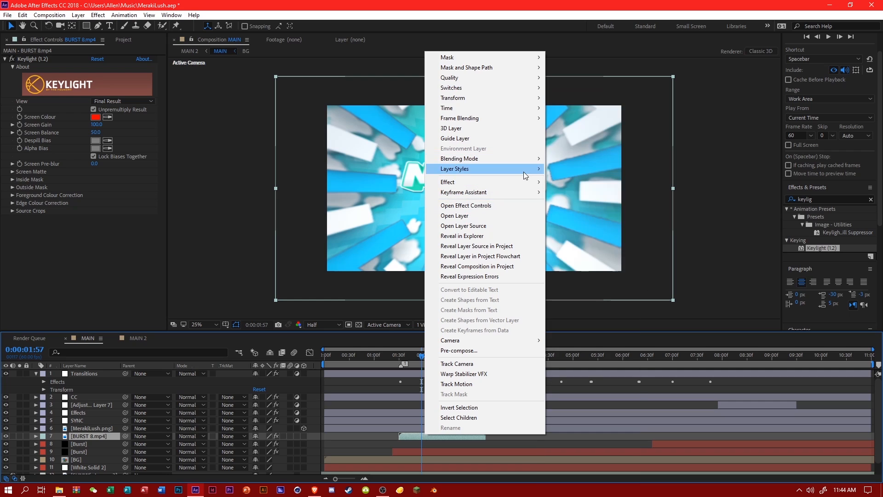
pyautogui.moveTo(527, 170)
pyautogui.click(581, 203)
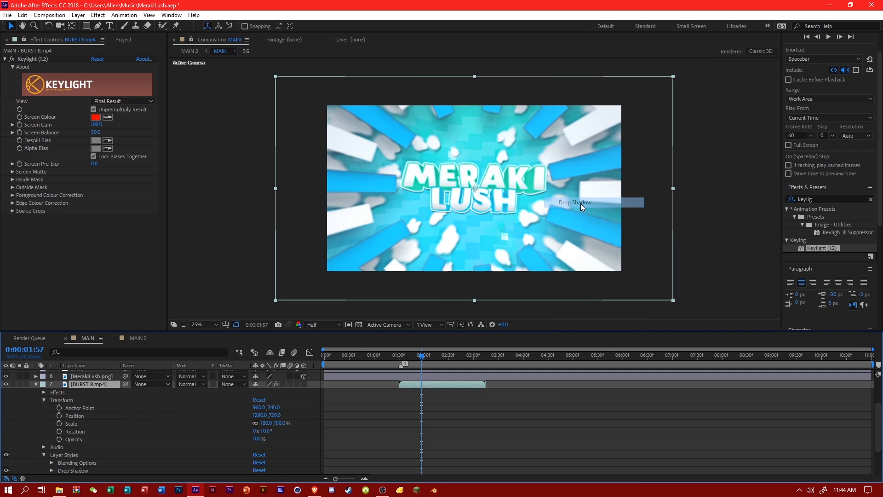
pyautogui.hotkey('ctrl', 'z')
# Check the burst around 0:00:01:59, and delete the BURST 8.mp4 layer and its footage item from the project.
pyautogui.click(408, 357)
pyautogui.click(428, 357)
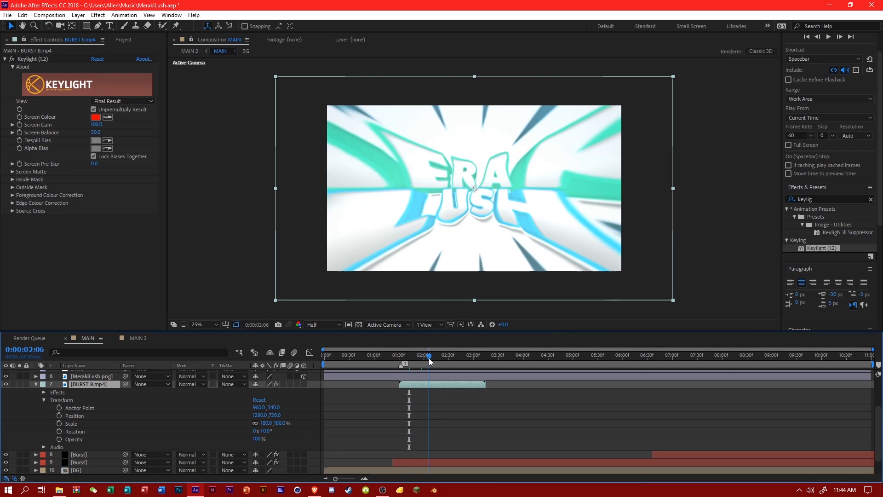
pyautogui.click(437, 355)
pyautogui.click(423, 357)
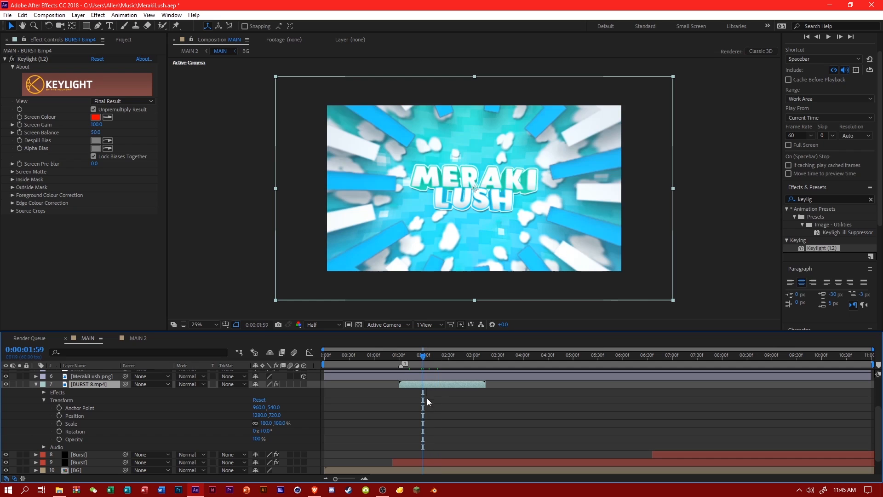
pyautogui.click(390, 396)
pyautogui.click(104, 390)
pyautogui.press('Delete')
pyautogui.click(123, 40)
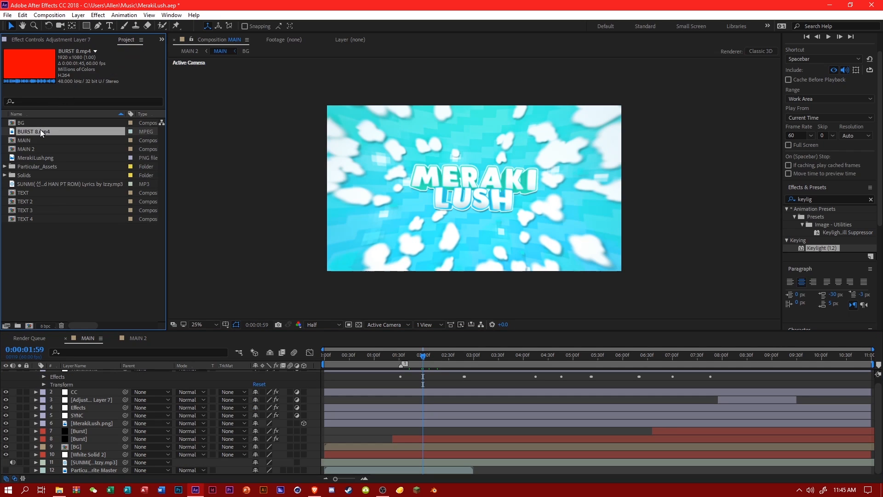
pyautogui.press('Delete')
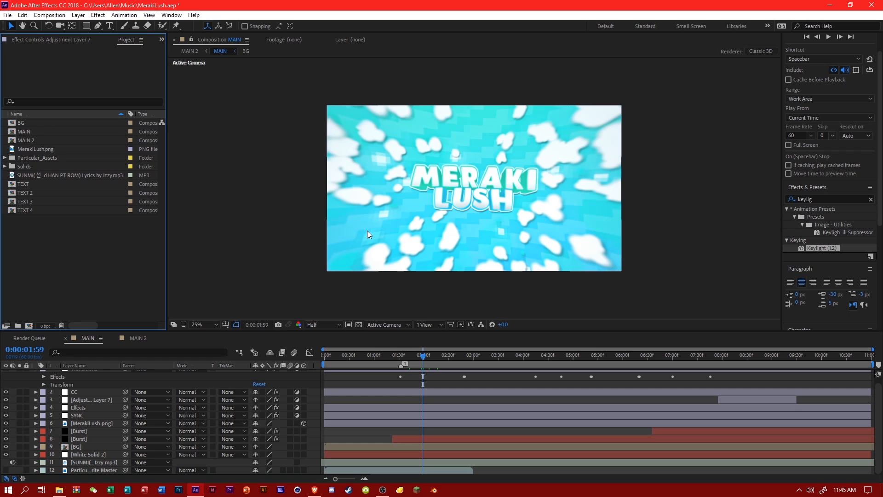
# Create a new 2560 x 1440, 60 fps composition named Spline.
pyautogui.scroll(2, 367, 230)
pyautogui.scroll(-2, 367, 231)
pyautogui.rightClick(80, 254)
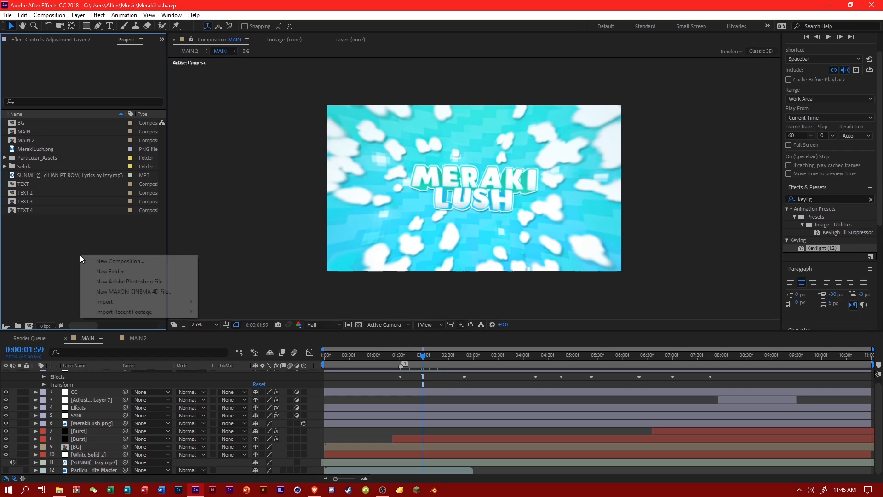
pyautogui.click(138, 259)
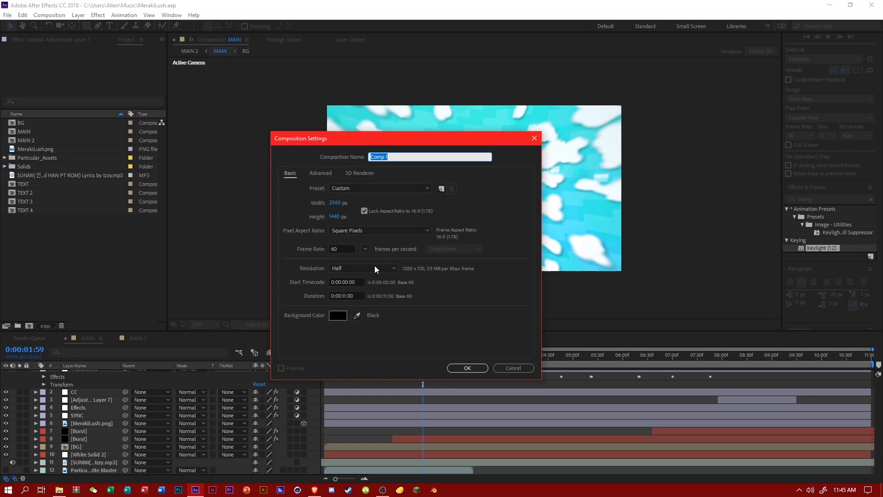
pyautogui.write('Spline')
pyautogui.press('Return')
# Add a shape layer to the Spline composition and activate the Pen tool.
pyautogui.rightClick(277, 381)
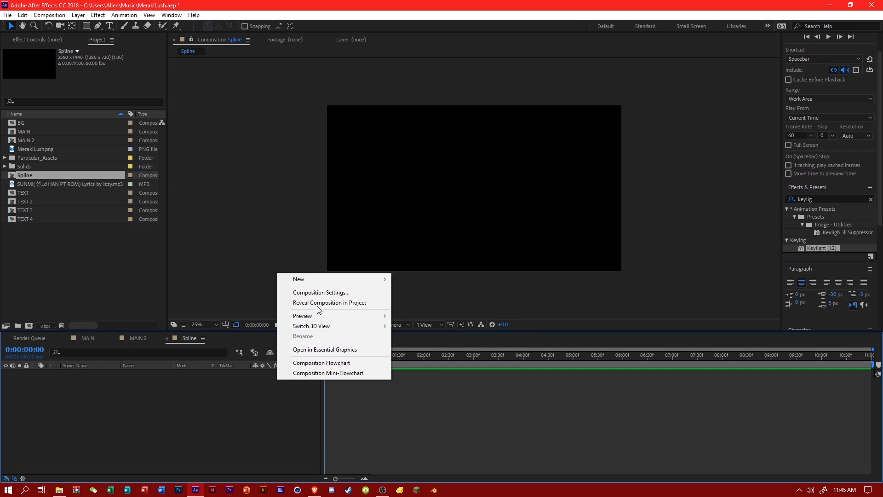
pyautogui.moveTo(318, 279)
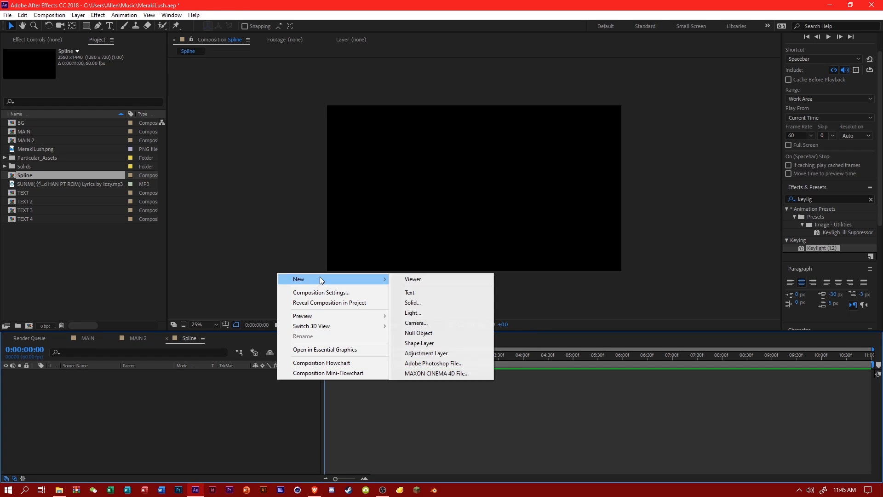
pyautogui.click(430, 344)
pyautogui.press('q')
pyautogui.moveTo(97, 29); pyautogui.dragTo(128, 30)
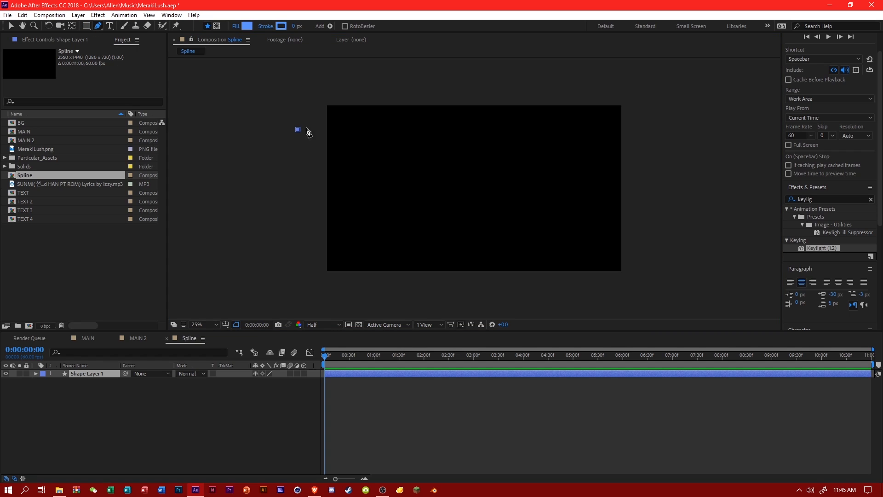
# Draw an open pen path across the upper part of the frame that doubles back above its top edge.
pyautogui.click(298, 130)
pyautogui.click(377, 124)
pyautogui.click(500, 127)
pyautogui.click(640, 140)
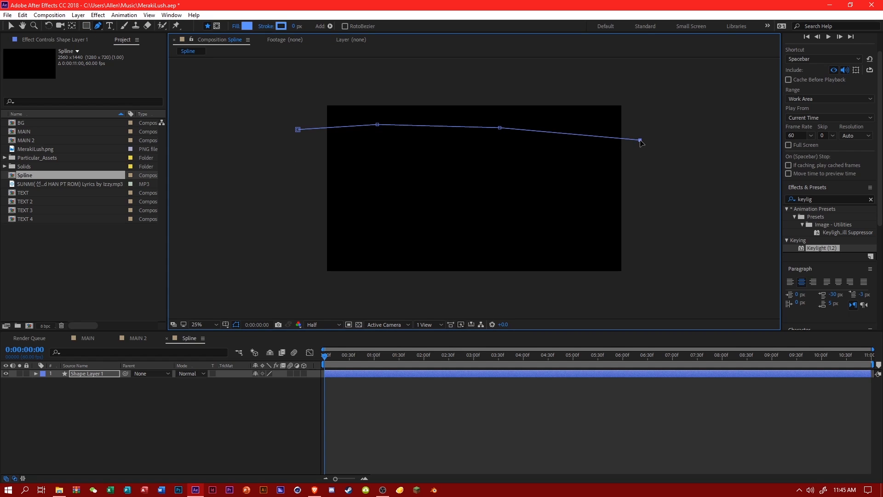
pyautogui.click(592, 166)
pyautogui.click(505, 162)
pyautogui.click(483, 103)
pyautogui.click(445, 70)
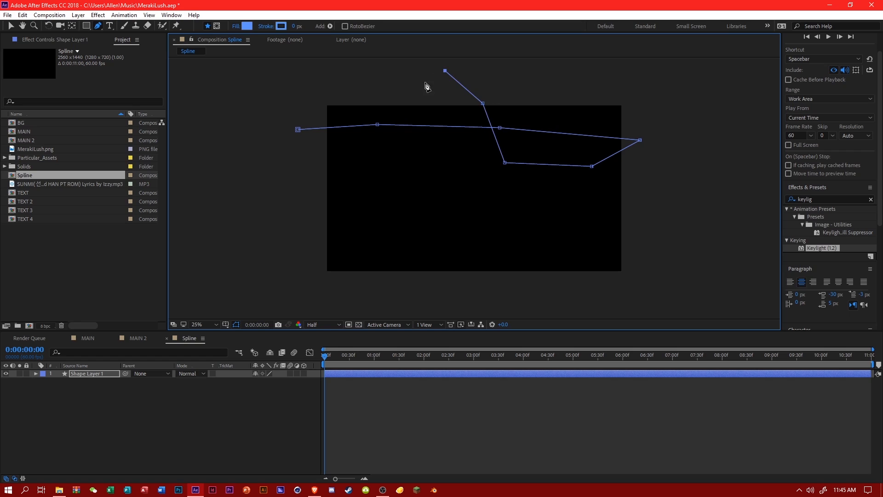
pyautogui.click(426, 106)
# Undo the pen points back to the path's first segment.
pyautogui.hotkey('ctrl', 'z')
pyautogui.hotkey('ctrl', 'z')
pyautogui.hotkey('ctrl', 'z')
pyautogui.hotkey('ctrl', 'z')
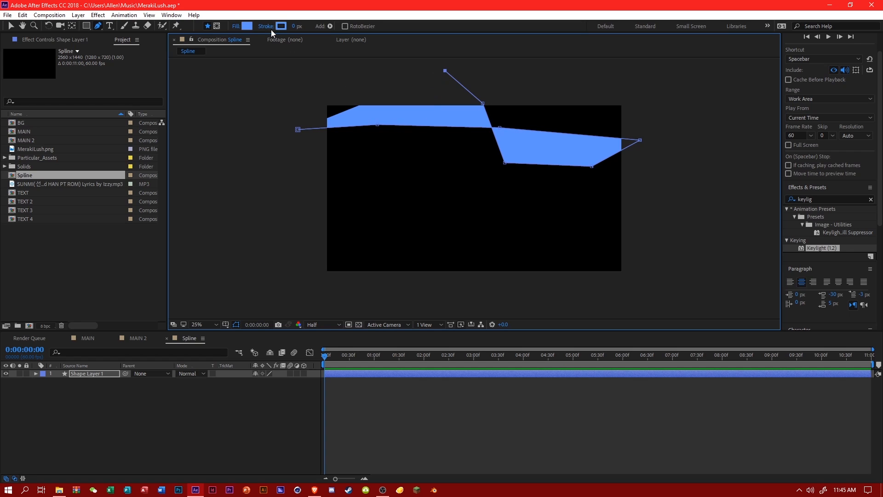
pyautogui.hotkey('ctrl', 'z')
pyautogui.hotkey('ctrl', 'z')
pyautogui.hotkey('ctrl', 'z')
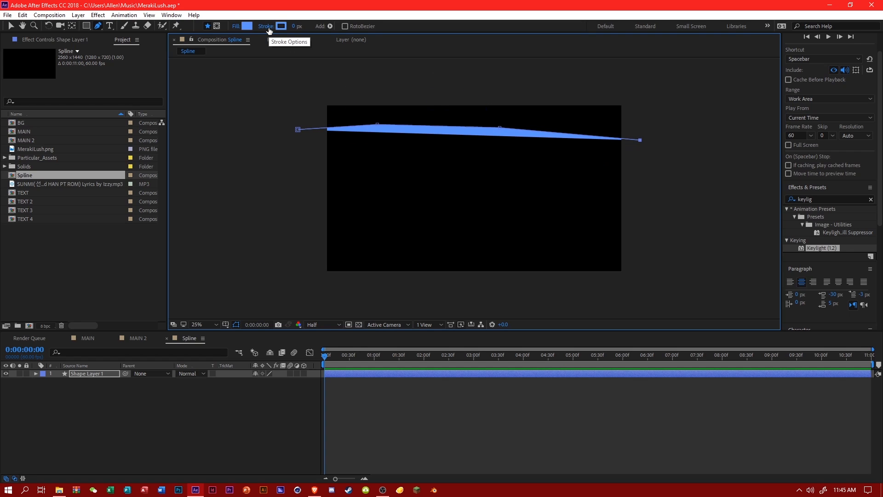
# Set the shape fill to None.
pyautogui.click(237, 25)
pyautogui.click(241, 175)
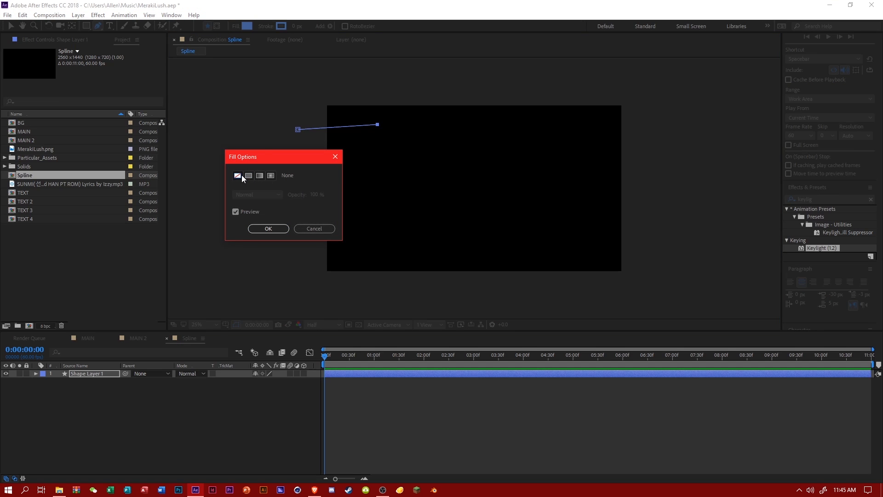
pyautogui.click(259, 225)
# Delete the shape layer with the leftover path and add a fresh shape layer to the Spline composition.
pyautogui.click(448, 126)
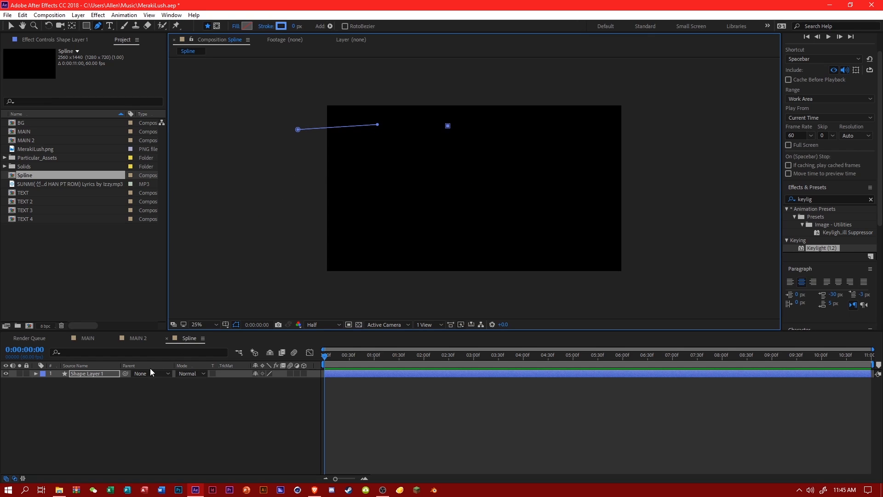
pyautogui.click(117, 373)
pyautogui.press('Delete')
pyautogui.rightClick(123, 391)
pyautogui.moveTo(183, 292)
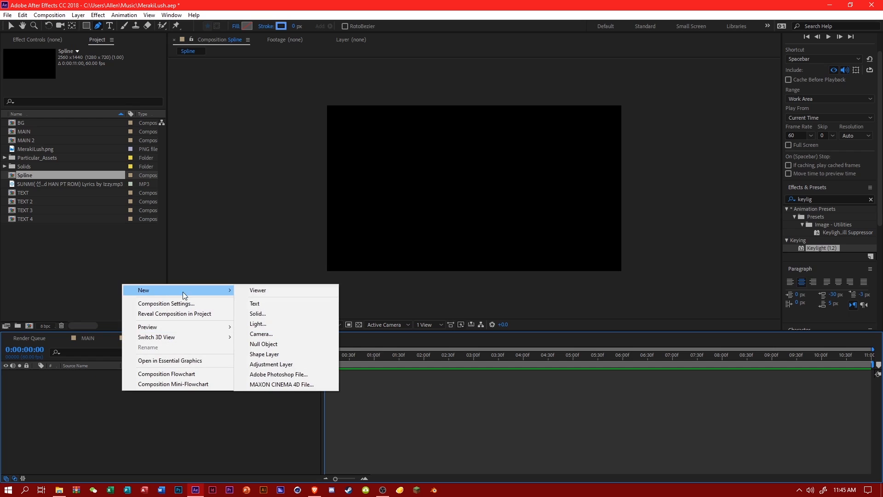
pyautogui.click(289, 355)
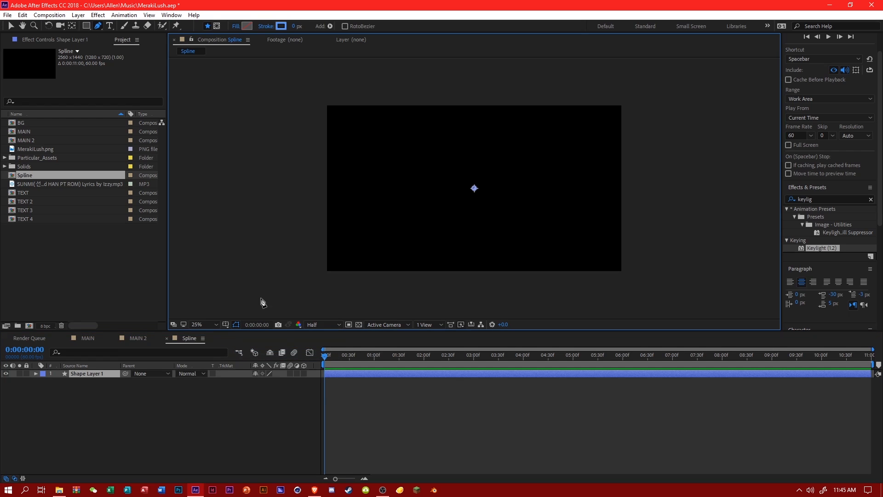
# Draw a long open pen path that loops back and forth across the whole frame and beyond its edges, ending past its lower right side.
pyautogui.click(290, 161)
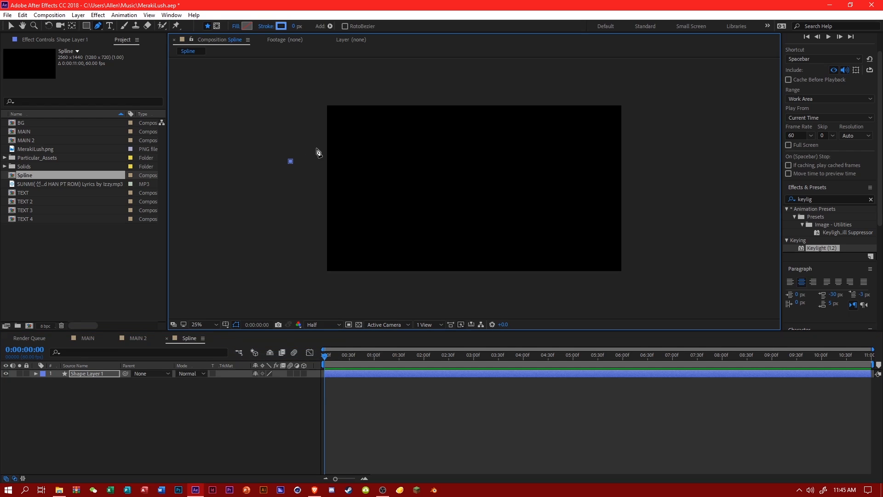
pyautogui.keyDown('alt'); pyautogui.click(247, 27); pyautogui.keyUp('alt')
pyautogui.click(379, 114)
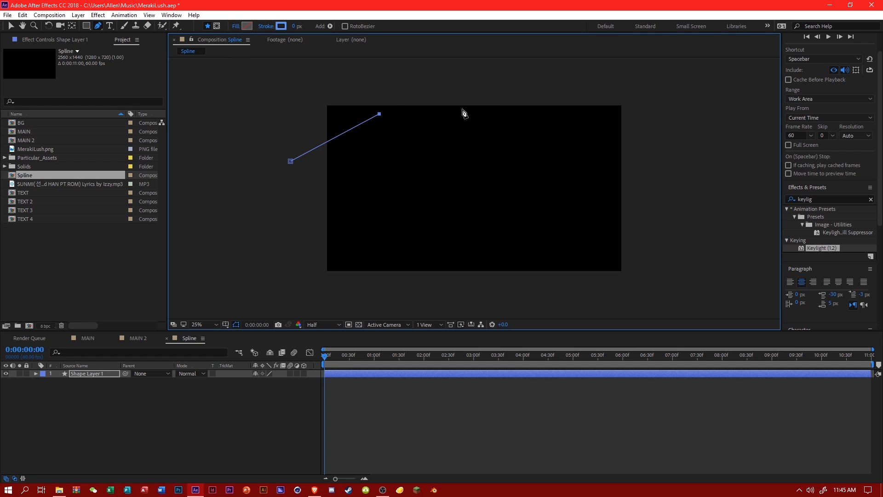
pyautogui.click(446, 93)
pyautogui.moveTo(447, 149); pyautogui.dragTo(359, 160)
pyautogui.click(340, 70)
pyautogui.click(471, 83)
pyautogui.click(476, 141)
pyautogui.moveTo(505, 161); pyautogui.dragTo(531, 162)
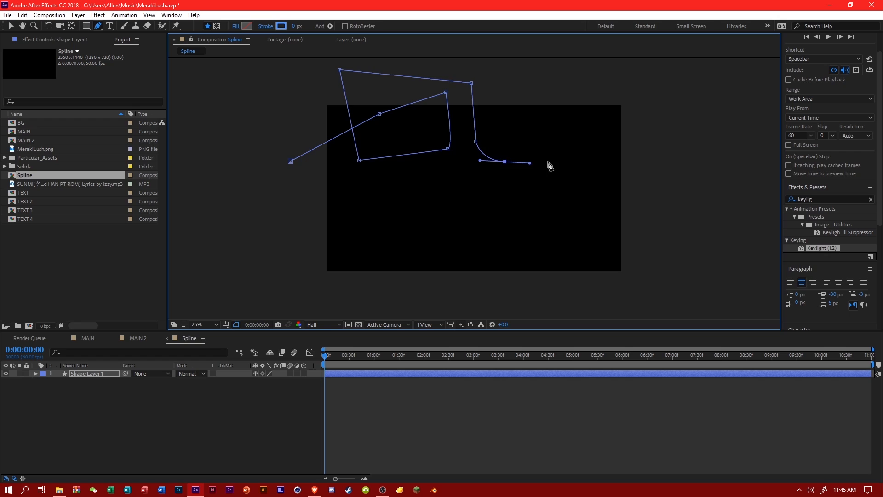
pyautogui.moveTo(617, 136); pyautogui.dragTo(619, 132)
pyautogui.click(628, 101)
pyautogui.moveTo(675, 101); pyautogui.dragTo(677, 105)
pyautogui.moveTo(692, 178); pyautogui.dragTo(691, 185)
pyautogui.click(651, 219)
pyautogui.click(579, 203)
pyautogui.click(552, 131)
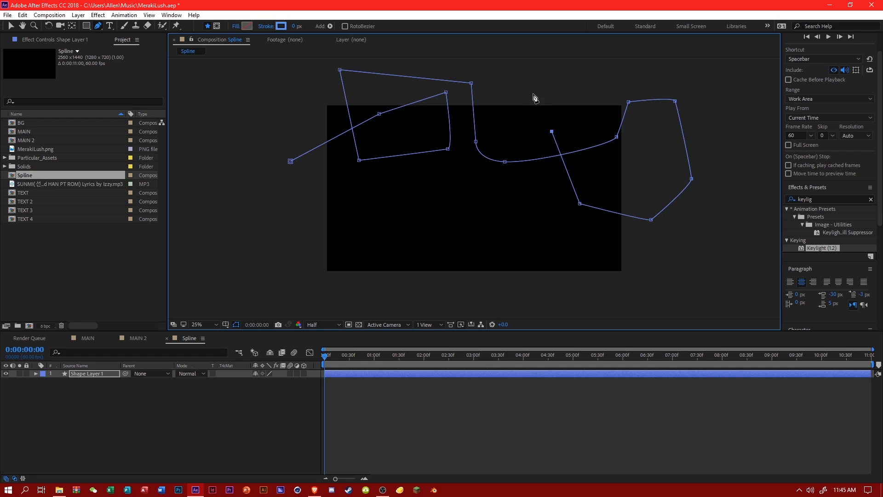
pyautogui.click(532, 92)
pyautogui.click(500, 122)
pyautogui.moveTo(505, 202); pyautogui.dragTo(507, 206)
pyautogui.click(457, 215)
pyautogui.click(394, 184)
pyautogui.click(416, 130)
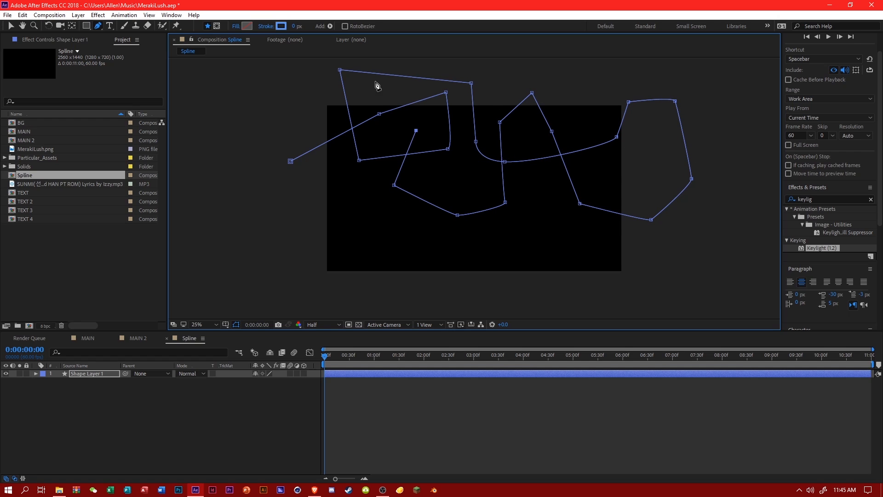
pyautogui.click(323, 70)
pyautogui.click(277, 110)
pyautogui.click(348, 173)
pyautogui.click(351, 214)
pyautogui.click(291, 210)
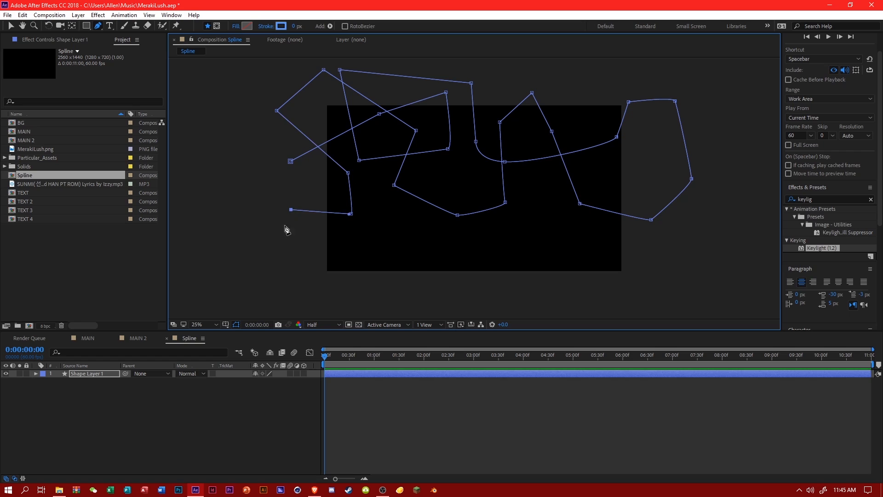
pyautogui.click(276, 250)
pyautogui.moveTo(329, 279); pyautogui.dragTo(332, 279)
pyautogui.click(388, 250)
pyautogui.click(376, 202)
pyautogui.click(315, 191)
pyautogui.click(449, 177)
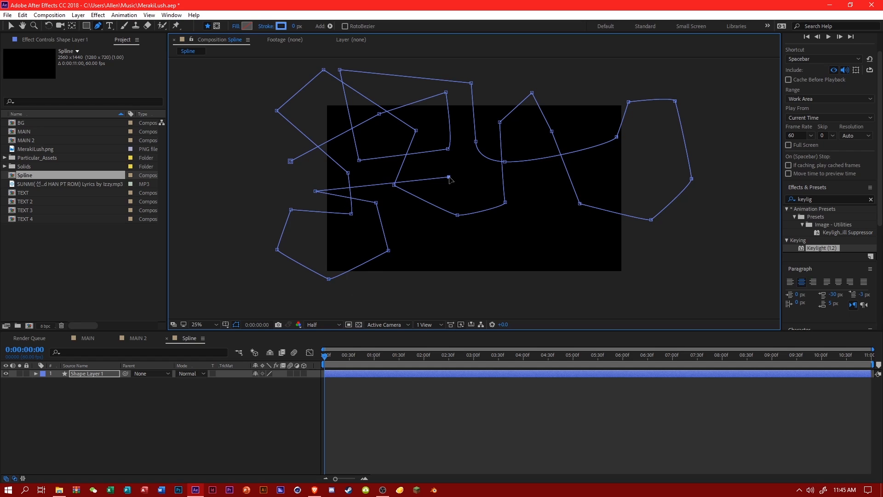
pyautogui.click(448, 240)
pyautogui.moveTo(404, 291); pyautogui.dragTo(405, 294)
pyautogui.click(493, 286)
pyautogui.click(525, 247)
pyautogui.click(474, 176)
pyautogui.click(538, 190)
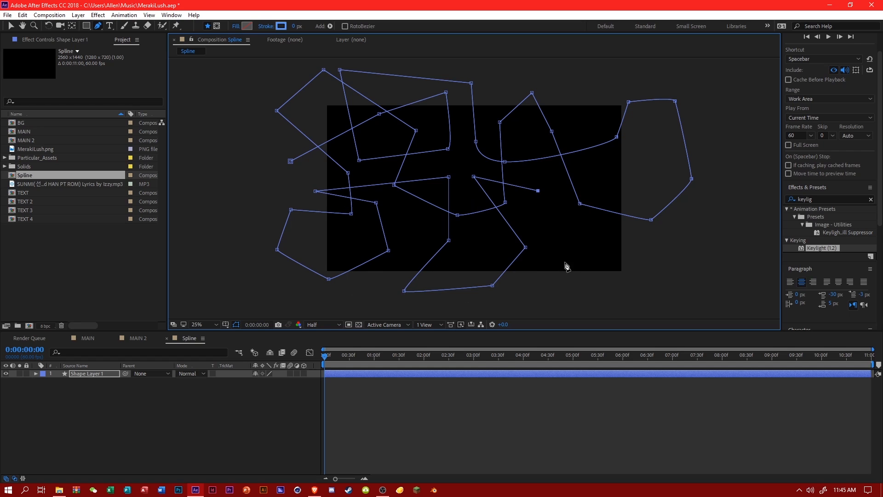
pyautogui.click(564, 262)
pyautogui.moveTo(599, 281); pyautogui.dragTo(611, 278)
pyautogui.click(671, 260)
pyautogui.click(702, 217)
pyautogui.click(727, 177)
pyautogui.click(655, 165)
pyautogui.click(617, 161)
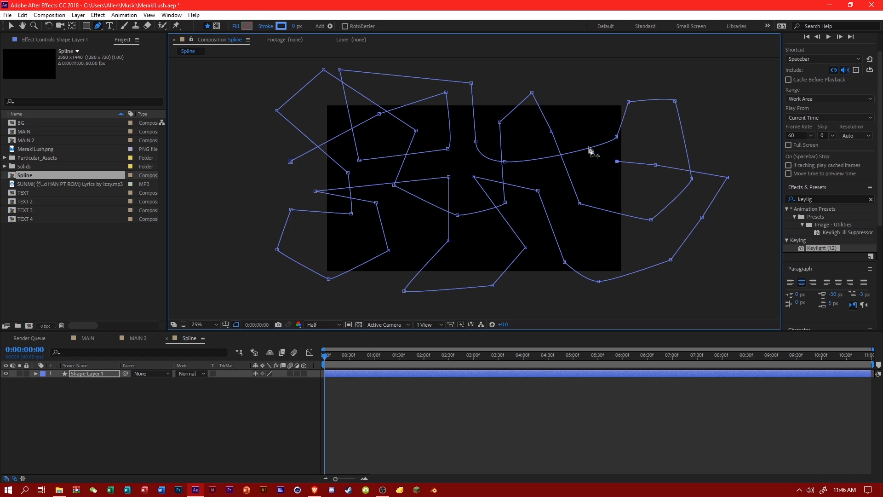
pyautogui.click(573, 114)
pyautogui.click(549, 86)
pyautogui.click(489, 78)
pyautogui.click(460, 134)
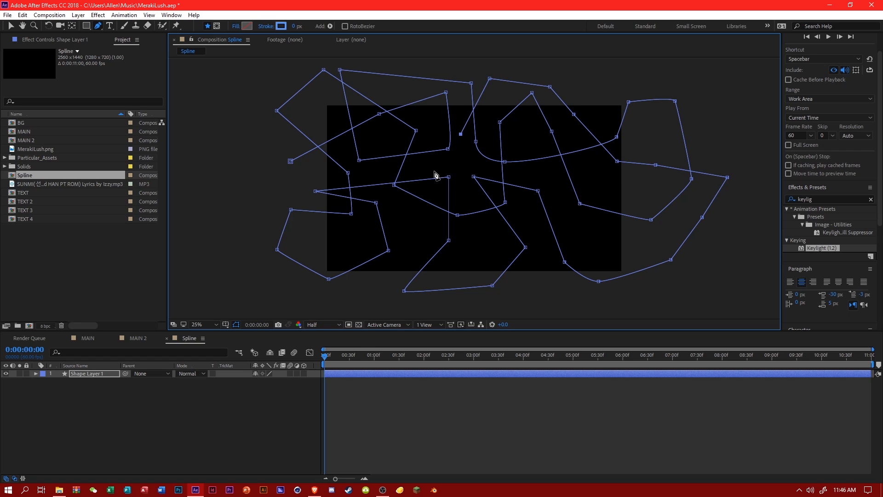
pyautogui.click(426, 166)
pyautogui.click(406, 222)
pyautogui.click(378, 279)
pyautogui.click(336, 245)
pyautogui.click(268, 189)
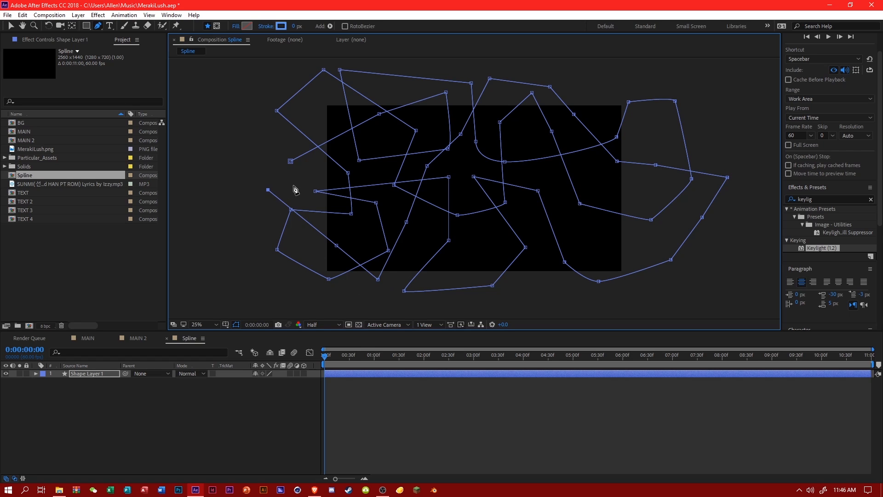
pyautogui.click(384, 166)
pyautogui.click(464, 235)
pyautogui.click(533, 285)
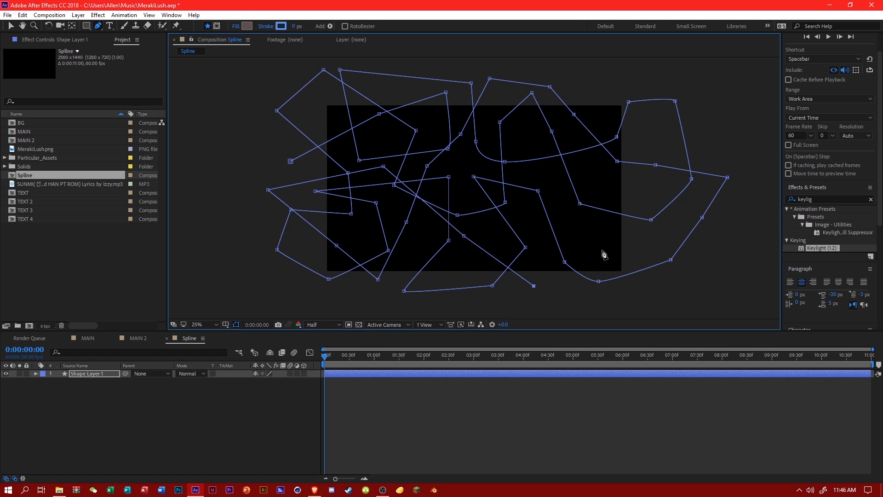
pyautogui.click(602, 250)
pyautogui.click(658, 235)
pyautogui.click(650, 185)
pyautogui.click(590, 177)
pyautogui.click(530, 172)
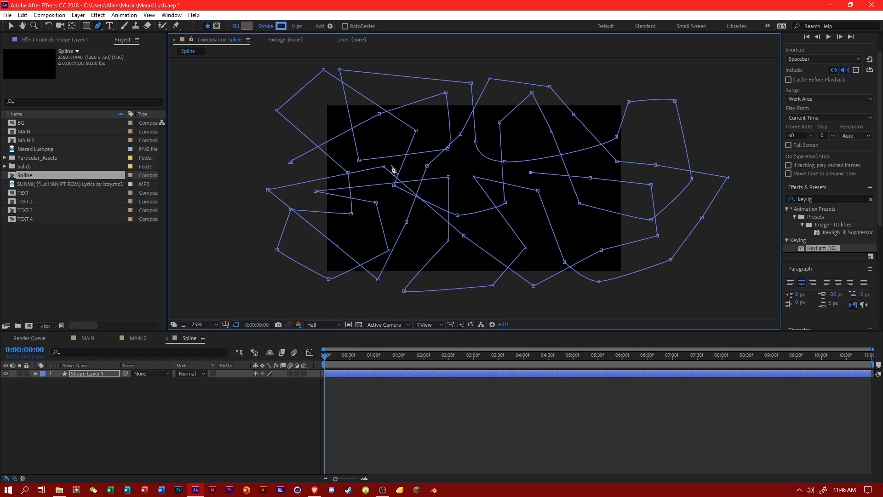
pyautogui.click(296, 173)
pyautogui.click(238, 186)
pyautogui.click(239, 233)
pyautogui.click(244, 244)
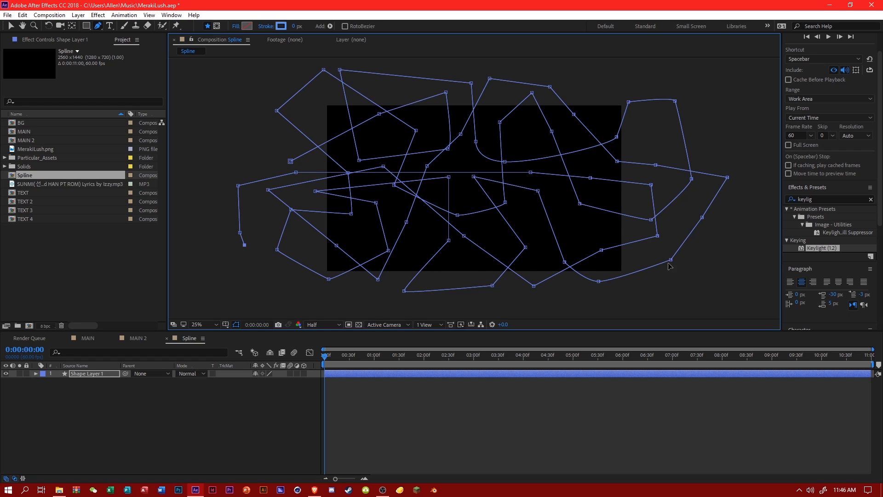
pyautogui.click(736, 254)
pyautogui.click(225, 404)
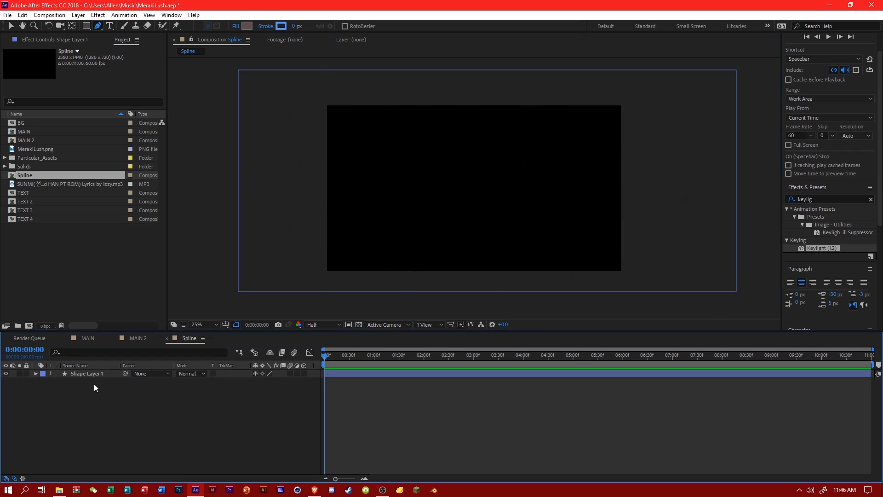
# Smooth the corner points all along the winding path of Shape Layer 1 with the Convert Vertex tool.
pyautogui.click(93, 374)
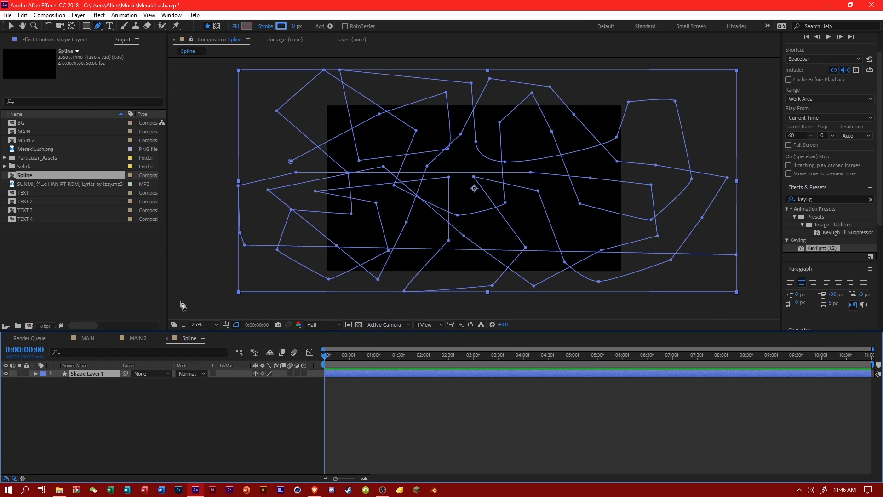
pyautogui.click(194, 310)
pyautogui.hotkey('ctrl', 'z')
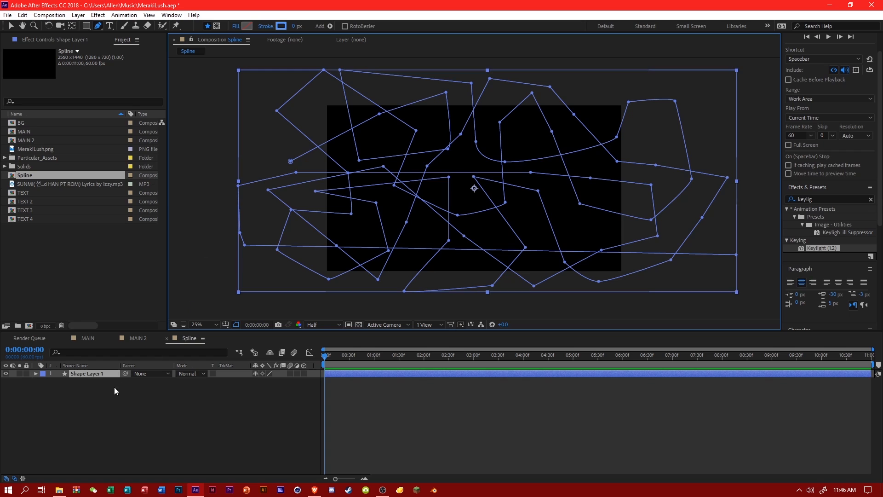
pyautogui.moveTo(100, 29); pyautogui.dragTo(131, 55)
pyautogui.moveTo(203, 60); pyautogui.dragTo(680, 266)
pyautogui.click(290, 161)
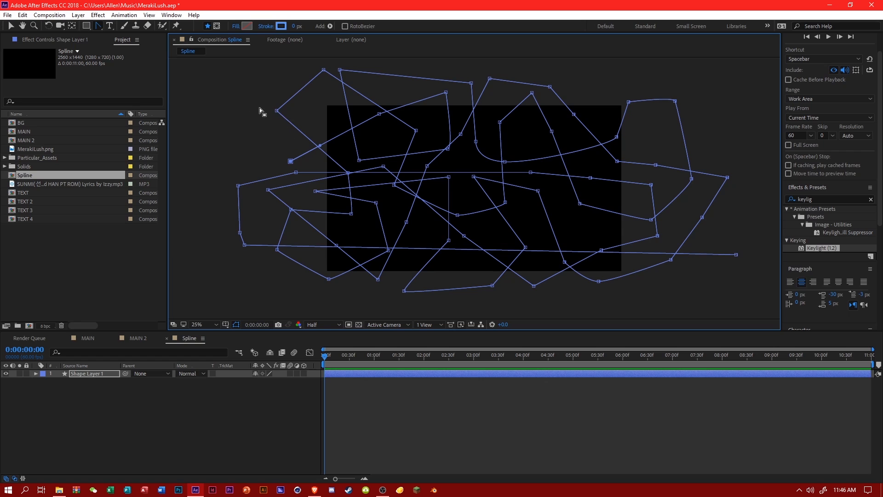
pyautogui.moveTo(260, 108); pyautogui.dragTo(753, 282)
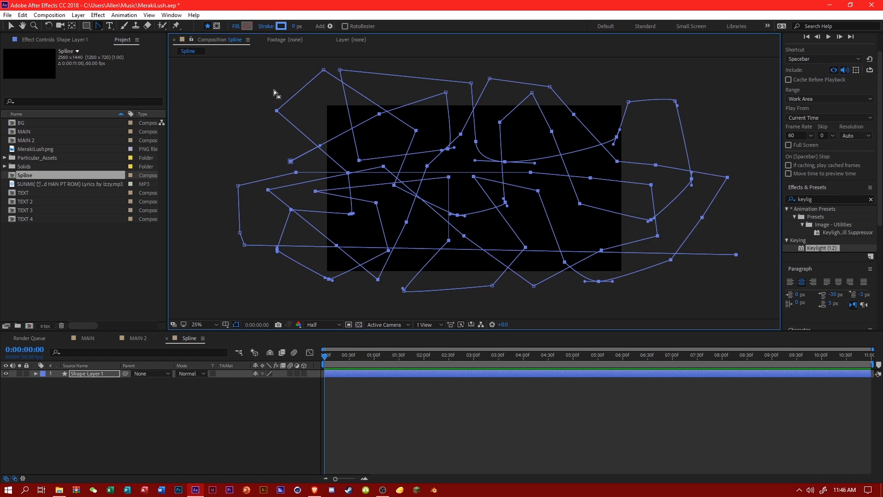
pyautogui.moveTo(268, 65); pyautogui.dragTo(759, 294)
pyautogui.moveTo(198, 62); pyautogui.dragTo(761, 285)
pyautogui.keyDown('ctrl'); pyautogui.keyDown('alt'); pyautogui.click(244, 246); pyautogui.keyUp('alt'); pyautogui.keyUp('ctrl')
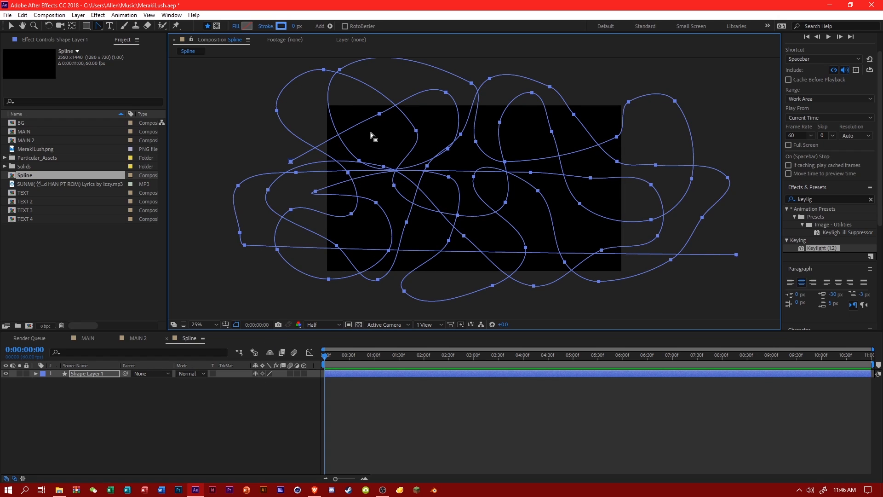
pyautogui.click(379, 115)
pyautogui.click(380, 115)
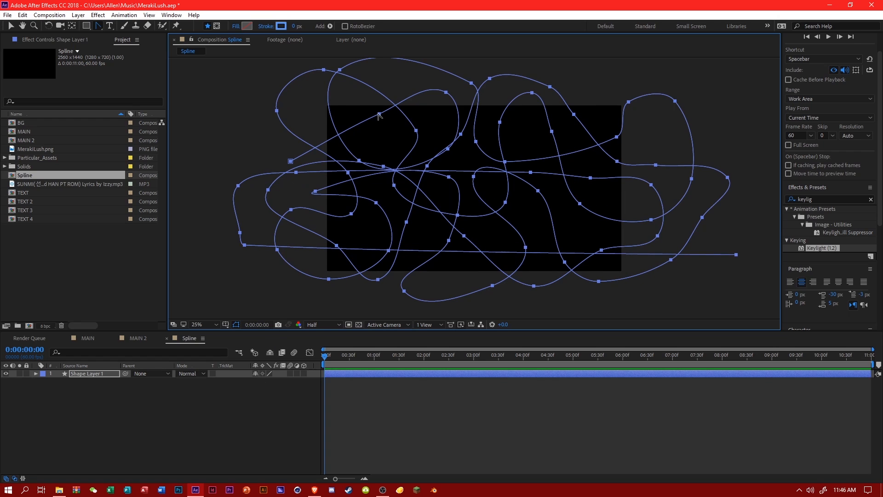
pyautogui.click(266, 418)
pyautogui.click(109, 372)
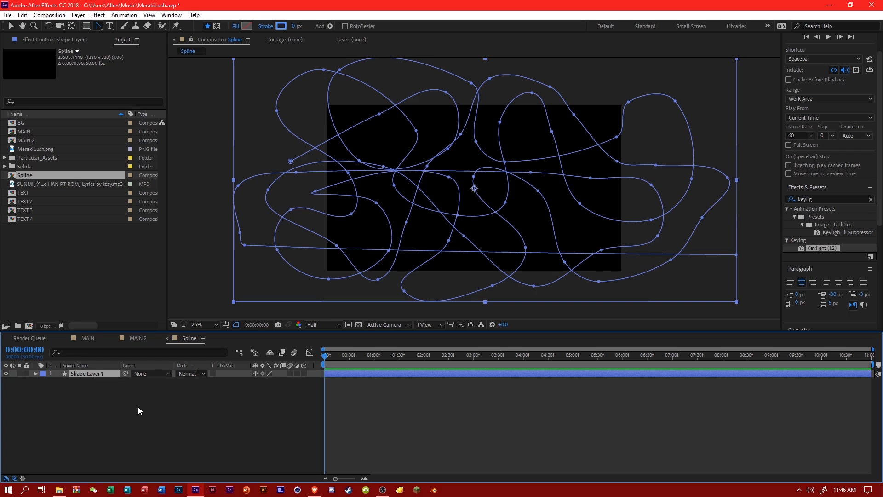
# Try Round Cap as the line cap of the path's stroke and set it back to Butt Cap.
pyautogui.click(138, 407)
pyautogui.click(95, 374)
pyautogui.click(36, 374)
pyautogui.click(44, 382)
pyautogui.click(51, 389)
pyautogui.click(59, 405)
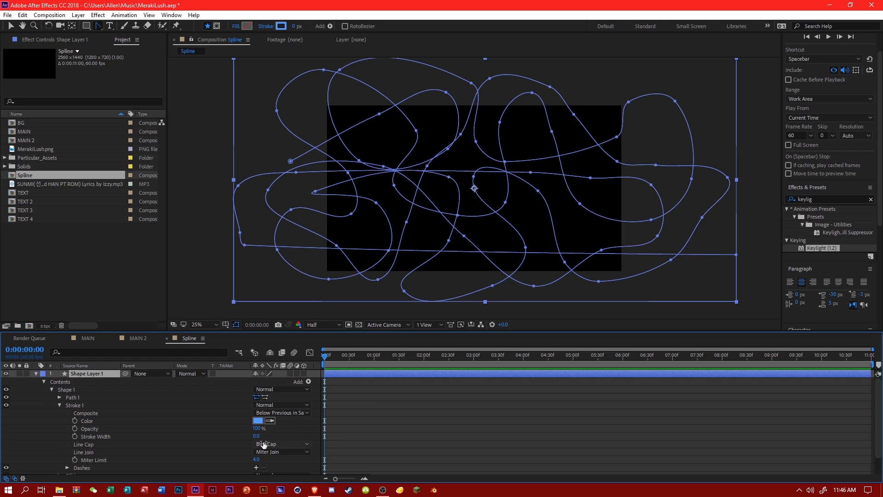
pyautogui.click(263, 444)
pyautogui.click(282, 464)
pyautogui.scroll(-1, 182, 430)
pyautogui.click(272, 423)
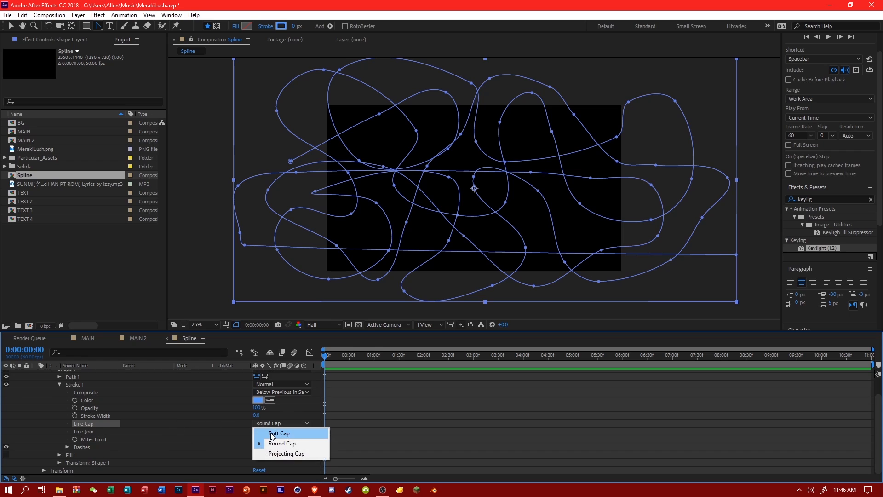
pyautogui.click(273, 434)
# Try skewing the path in the shape group's transform properties and undo the skew.
pyautogui.click(62, 456)
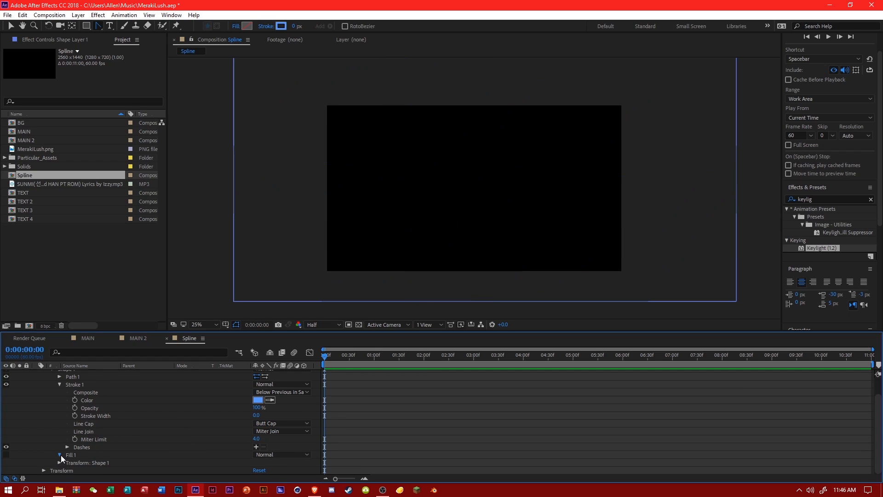
pyautogui.click(60, 455)
pyautogui.scroll(-1, 59, 450)
pyautogui.click(59, 440)
pyautogui.click(58, 463)
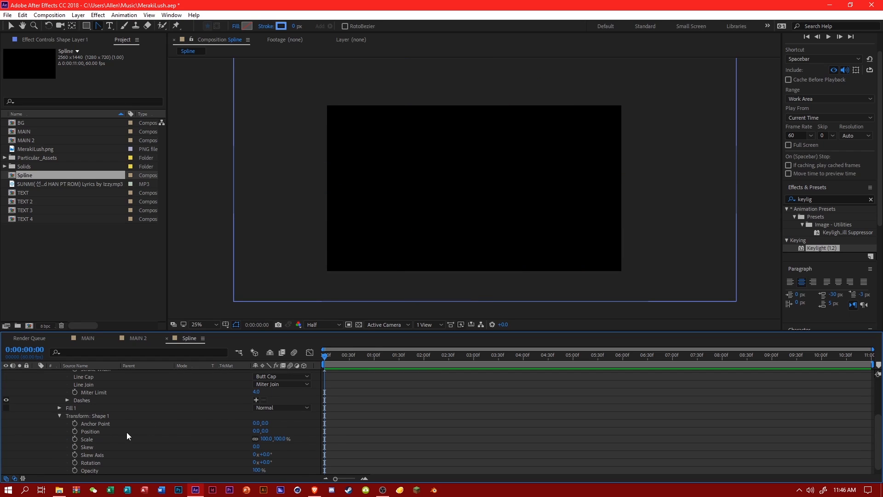
pyautogui.moveTo(255, 438)
pyautogui.mouseDown()
pyautogui.moveTo(243, 439)
pyautogui.moveTo(255, 440)
pyautogui.mouseUp()
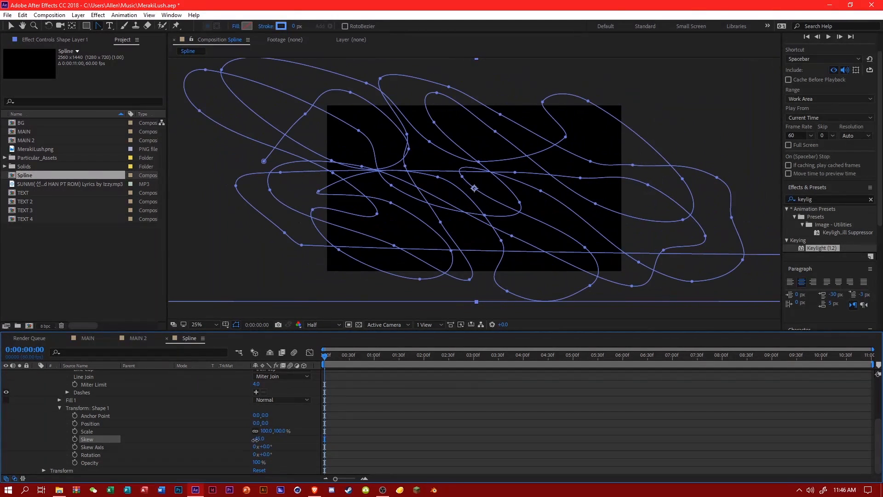
pyautogui.hotkey('ctrl', 'z')
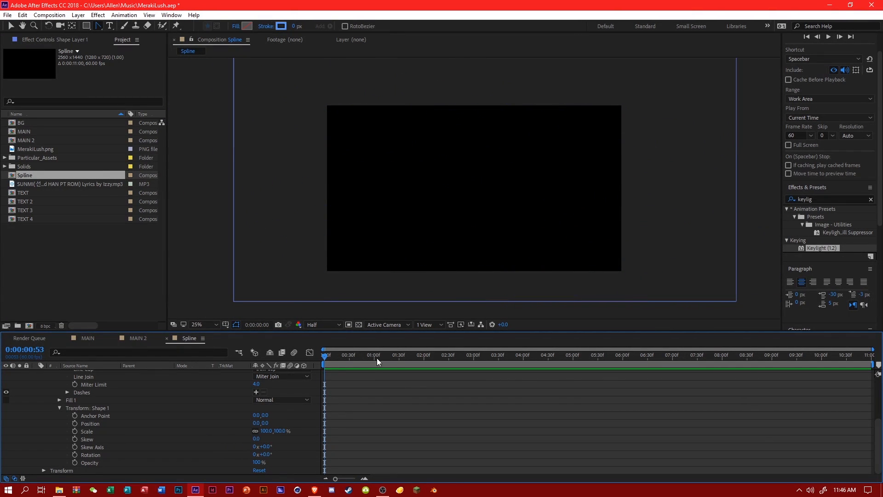
# Move the playhead to 0:00:01:25 and look through the shape layer's path, stroke, fill and transform properties.
pyautogui.click(395, 355)
pyautogui.scroll(3, 136, 399)
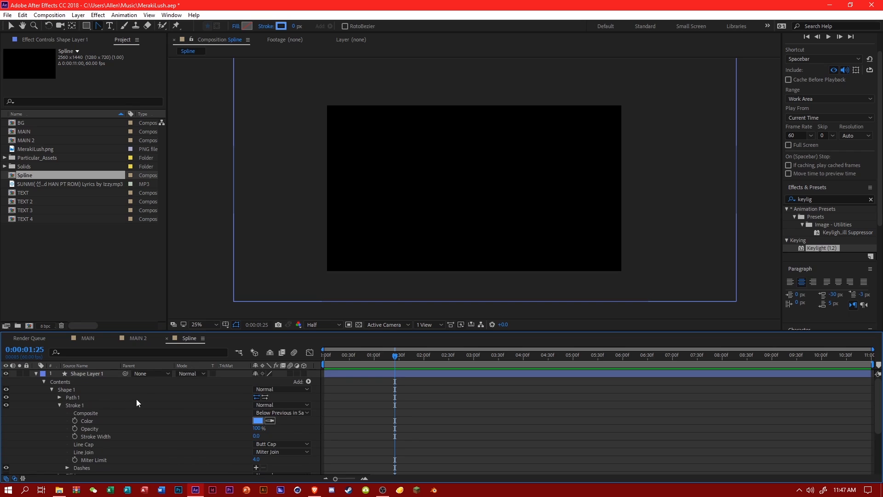
pyautogui.click(101, 374)
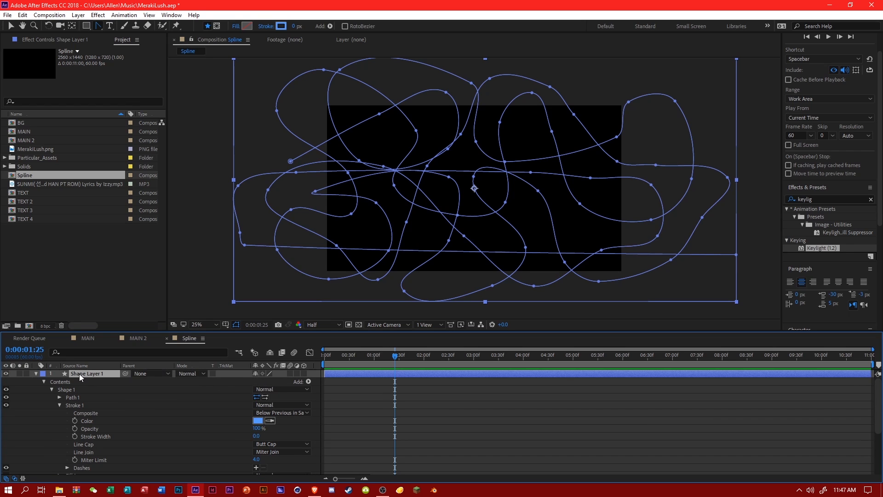
pyautogui.rightClick(79, 374)
pyautogui.click(66, 390)
pyautogui.click(60, 397)
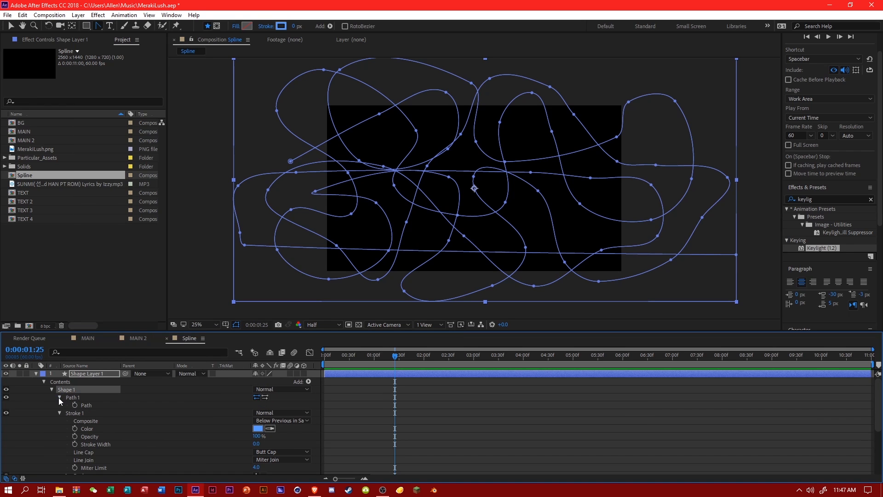
pyautogui.click(63, 409)
pyautogui.click(61, 412)
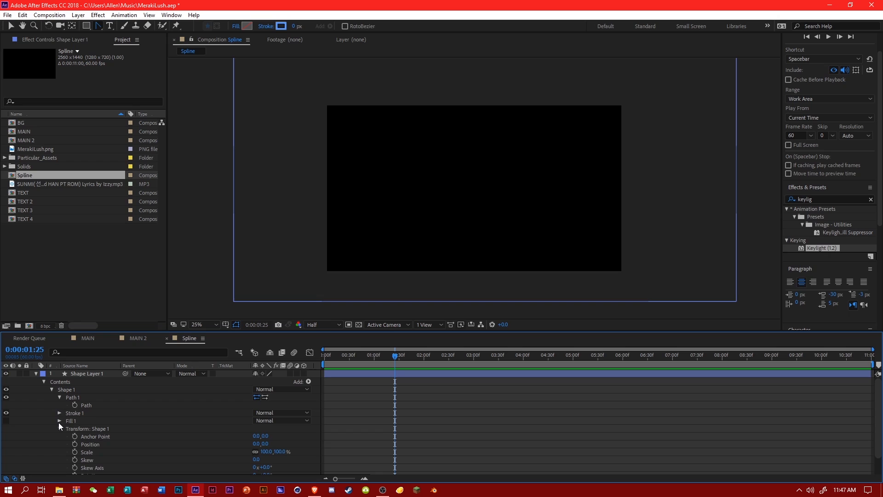
pyautogui.click(60, 421)
pyautogui.click(60, 420)
pyautogui.scroll(-1, 59, 425)
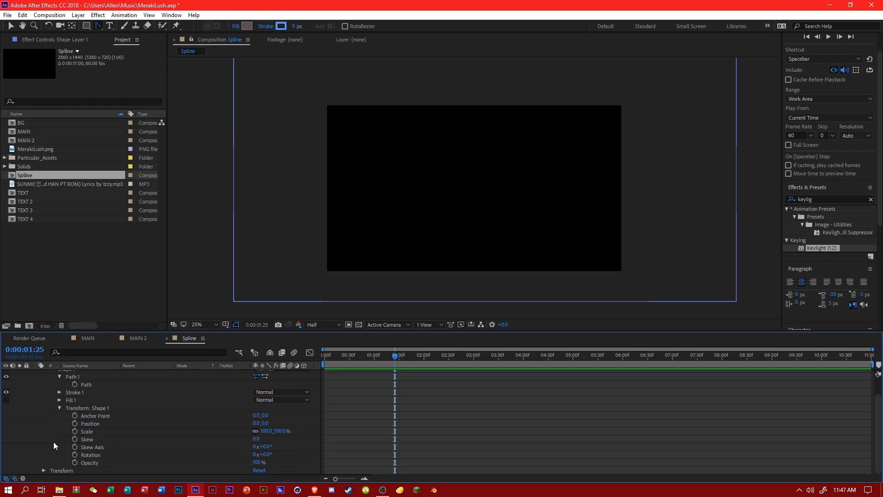
pyautogui.scroll(1, 84, 440)
# Try adding a separate stroke to the shape layer's contents with an increased stroke width, and delete that stroke.
pyautogui.click(307, 382)
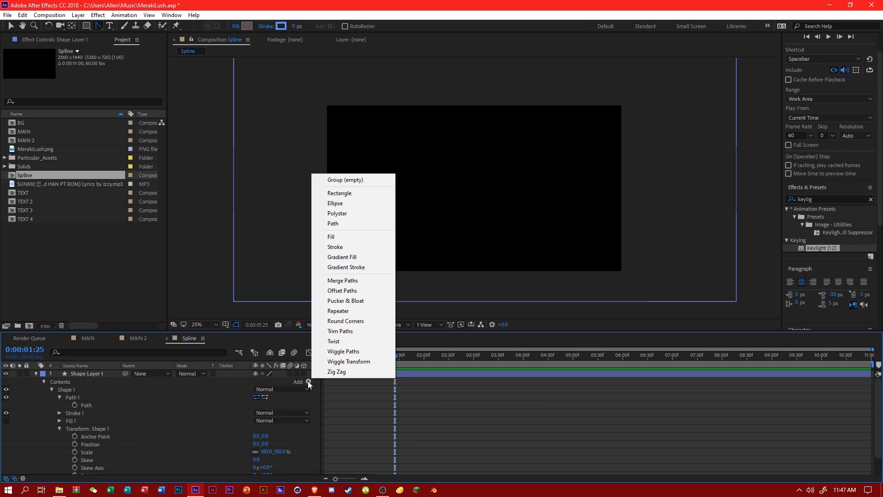
pyautogui.click(355, 246)
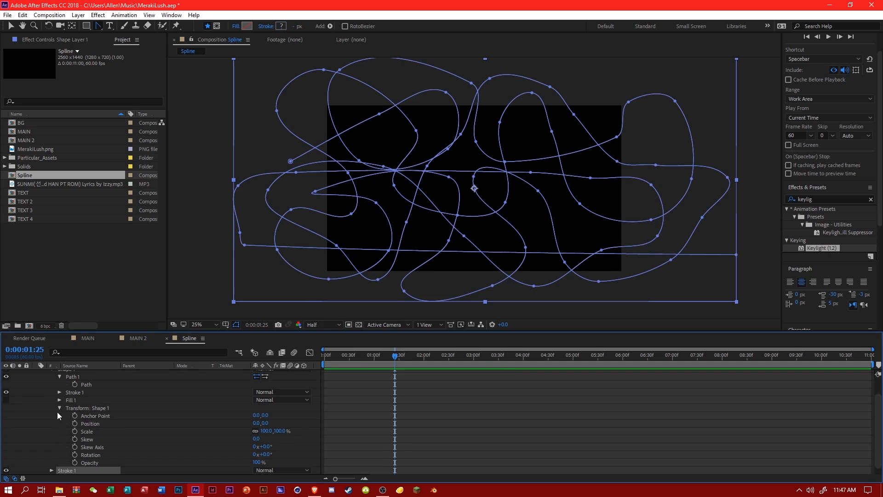
pyautogui.scroll(-3, 53, 461)
pyautogui.scroll(-1, 92, 447)
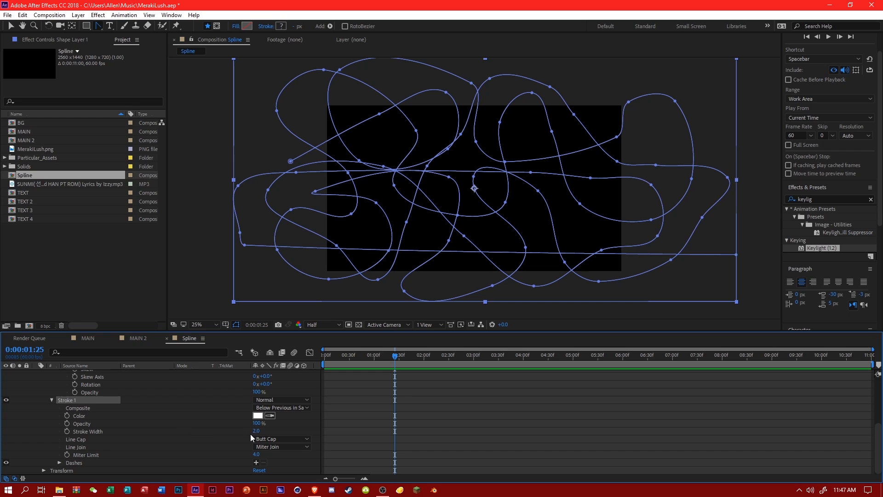
pyautogui.moveTo(254, 430)
pyautogui.mouseDown()
pyautogui.moveTo(313, 430)
pyautogui.moveTo(251, 430)
pyautogui.moveTo(269, 431)
pyautogui.mouseUp()
pyautogui.press('Delete')
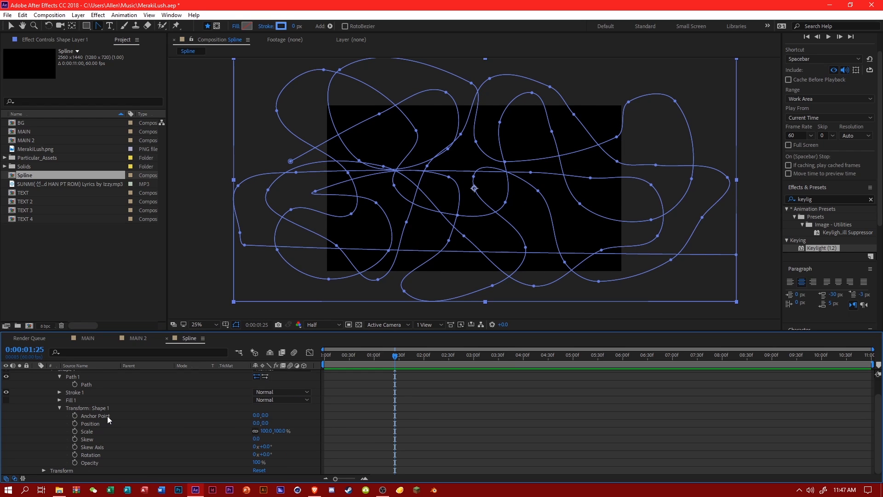
# Set the stroke width of the shape layer's existing path stroke to 25.
pyautogui.scroll(2, 106, 416)
pyautogui.click(59, 413)
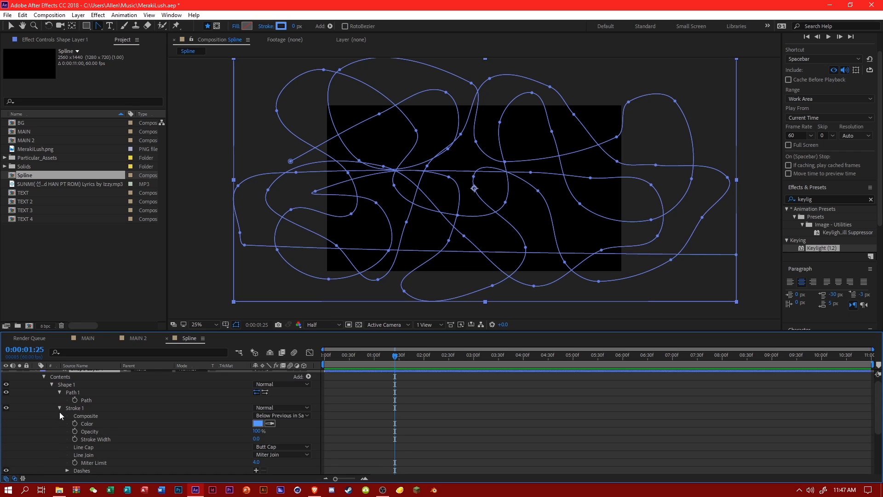
pyautogui.moveTo(256, 439)
pyautogui.mouseDown()
pyautogui.moveTo(276, 440)
pyautogui.moveTo(264, 440)
pyautogui.mouseUp()
pyautogui.click(252, 441)
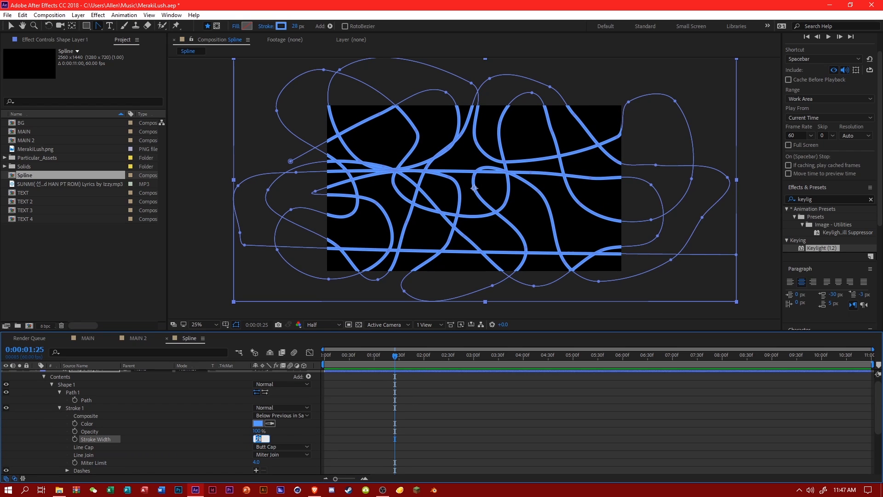
pyautogui.write('25')
pyautogui.click(151, 419)
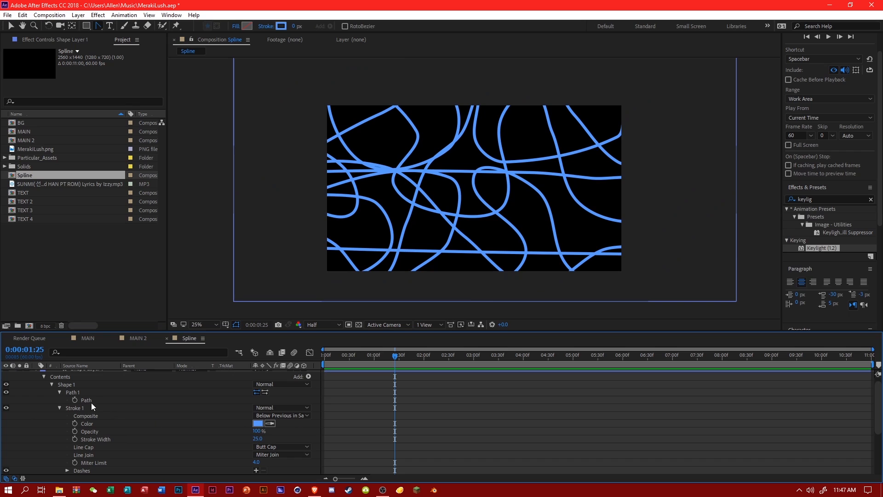
# Change the path's stroke color to white.
pyautogui.scroll(1, 85, 391)
pyautogui.click(100, 373)
pyautogui.click(258, 429)
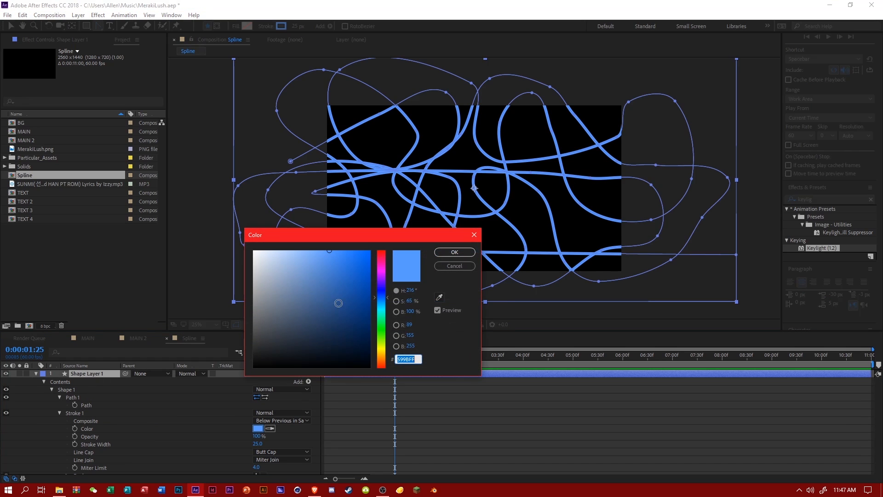
pyautogui.moveTo(310, 285); pyautogui.dragTo(202, 184)
pyautogui.click(440, 253)
# Try adding another Path to the shape group and delete it.
pyautogui.scroll(-4, 306, 414)
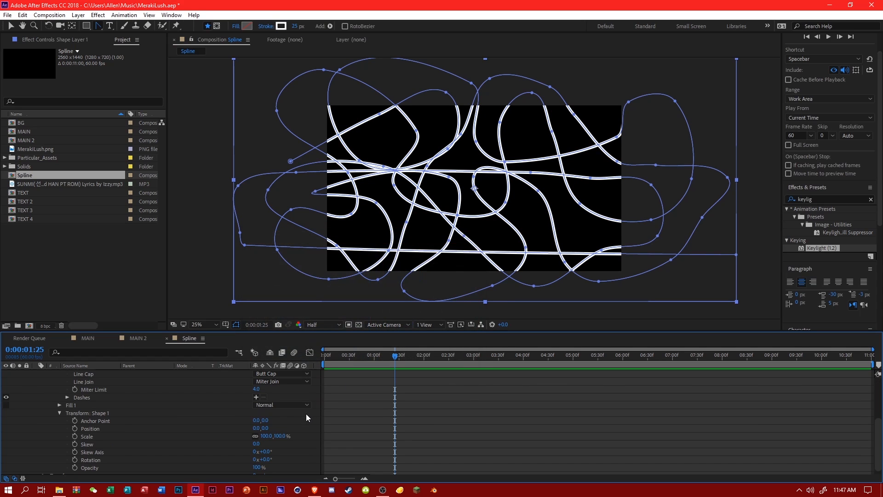
pyautogui.scroll(4, 216, 416)
pyautogui.scroll(-4, 92, 440)
pyautogui.scroll(4, 140, 432)
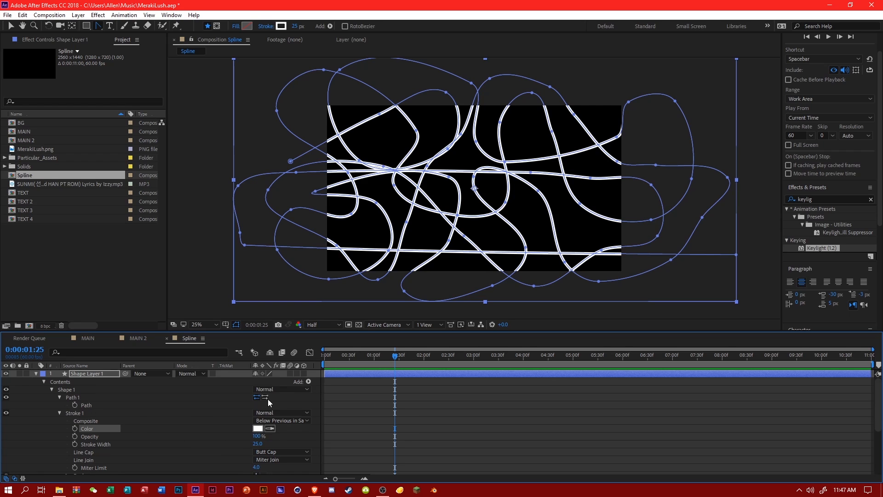
pyautogui.click(307, 381)
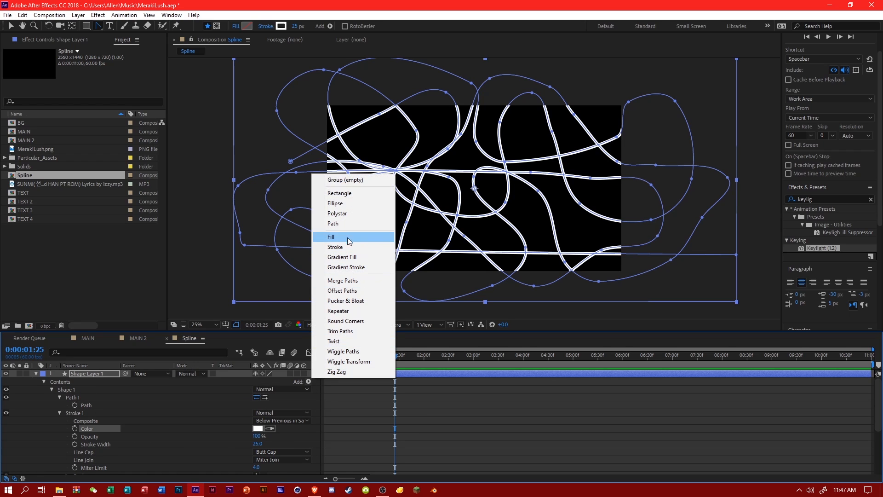
pyautogui.click(344, 224)
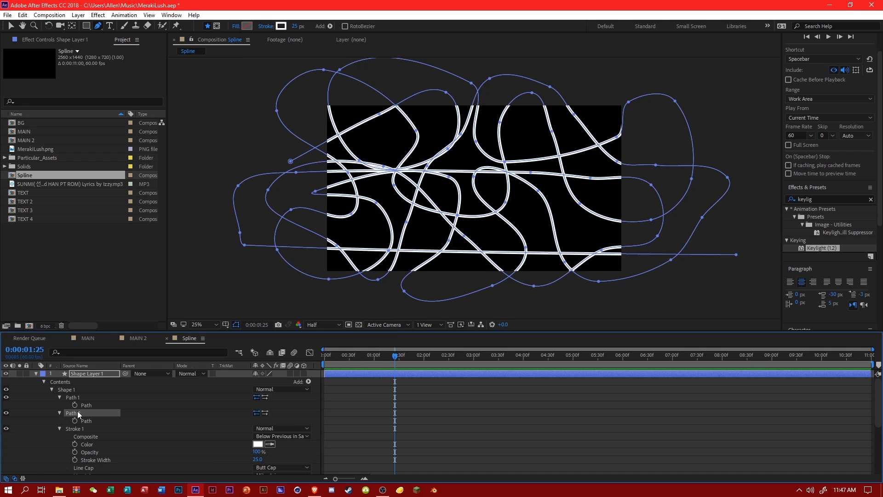
pyautogui.press('Delete')
# Try adding Wiggle Paths to the shape layer with its Detail raised to 100, and undo the Detail change.
pyautogui.click(307, 382)
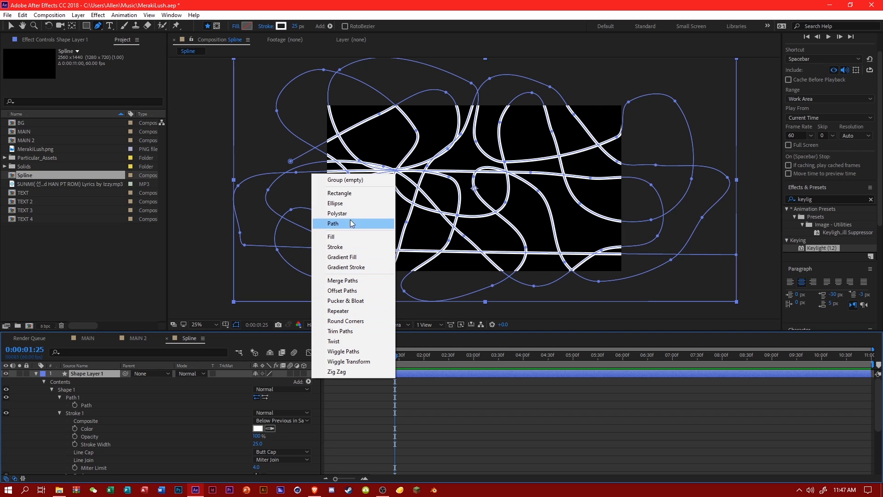
pyautogui.click(358, 351)
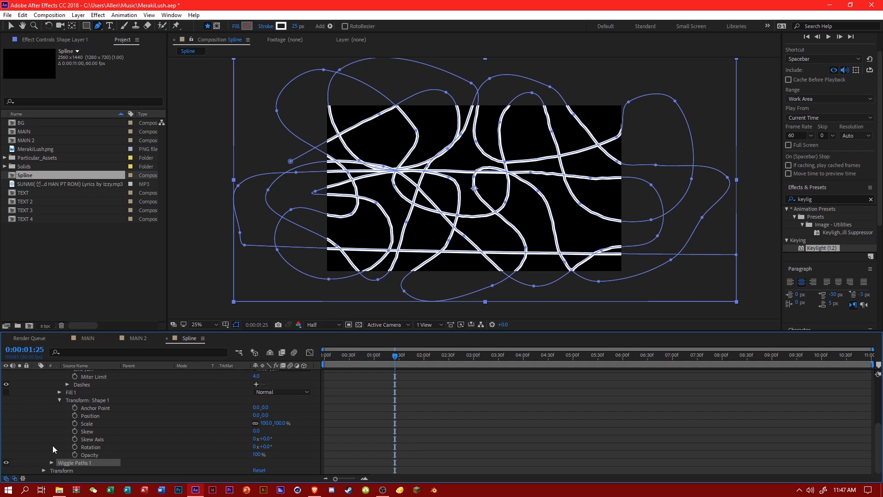
pyautogui.click(51, 462)
pyautogui.moveTo(256, 419)
pyautogui.mouseDown()
pyautogui.moveTo(295, 419)
pyautogui.moveTo(161, 408)
pyautogui.moveTo(365, 406)
pyautogui.moveTo(390, 393)
pyautogui.moveTo(327, 396)
pyautogui.mouseUp()
pyautogui.hotkey('ctrl', 'z')
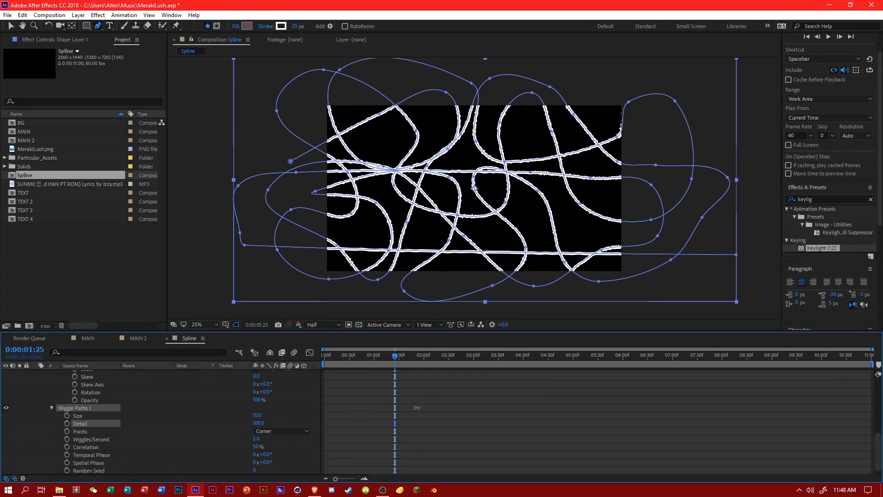
pyautogui.scroll(-1, 193, 415)
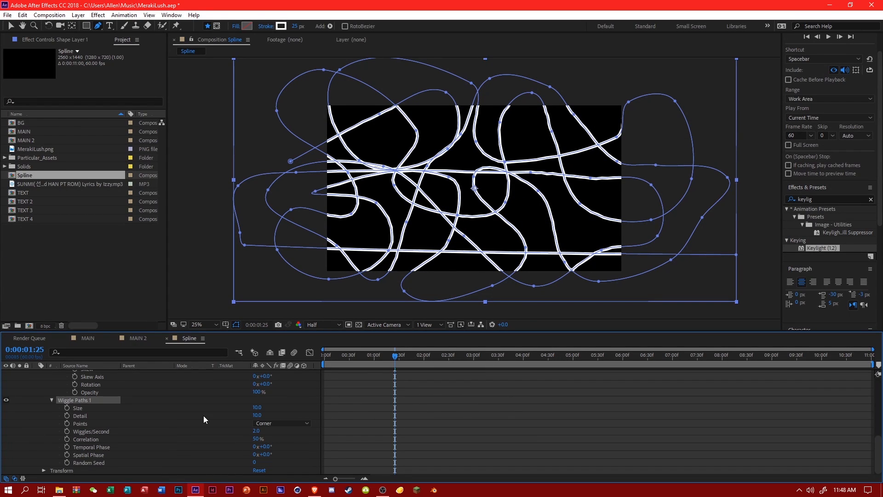
pyautogui.scroll(6, 92, 400)
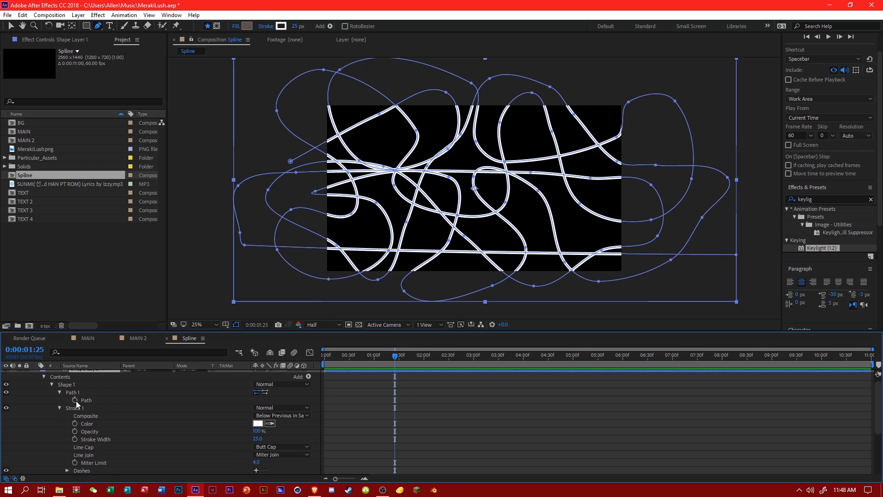
# Look through the path, stroke and fill properties, then try Round Join as the stroke's line join and restore Miter Join.
pyautogui.click(84, 401)
pyautogui.click(114, 402)
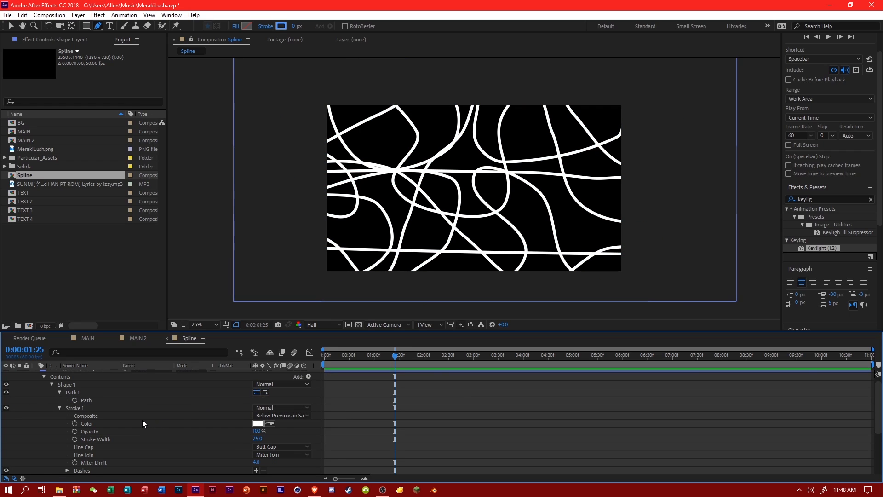
pyautogui.scroll(-4, 95, 416)
pyautogui.click(60, 400)
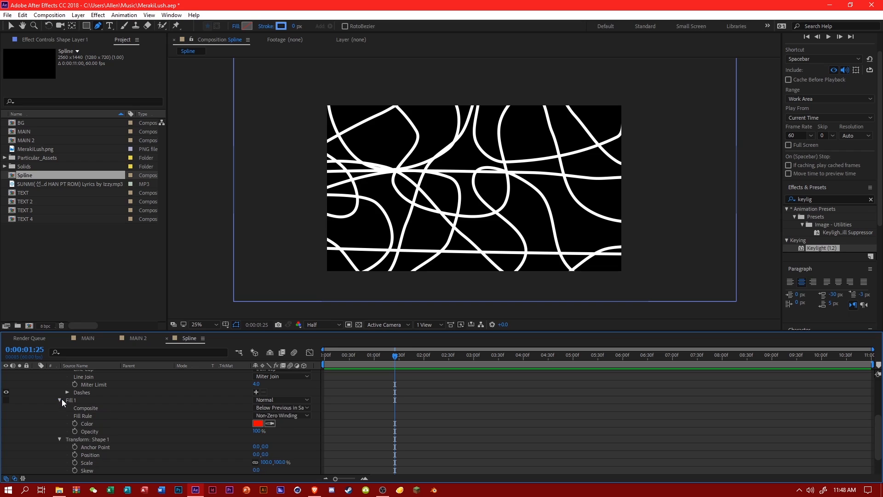
pyautogui.scroll(3, 90, 412)
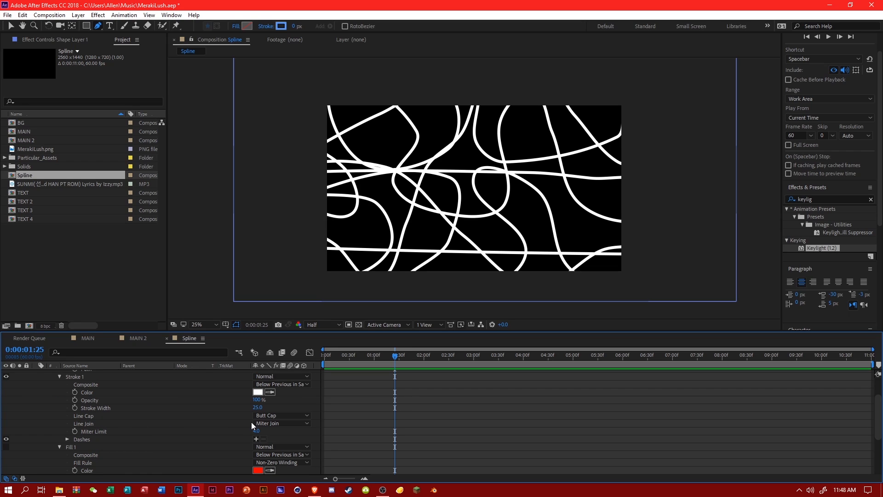
pyautogui.click(266, 423)
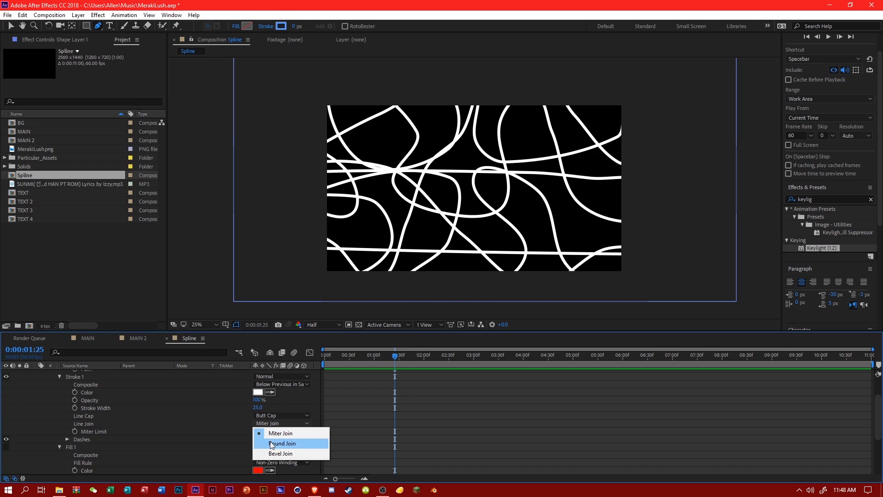
pyautogui.click(271, 444)
pyautogui.click(266, 423)
pyautogui.click(271, 432)
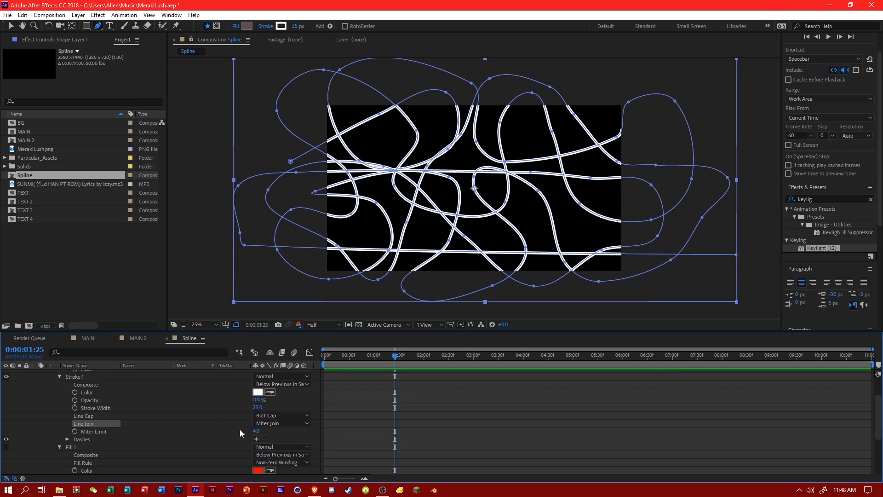
# Add Trim Paths to the shape group and set its End to 0%.
pyautogui.scroll(2, 242, 423)
pyautogui.click(308, 383)
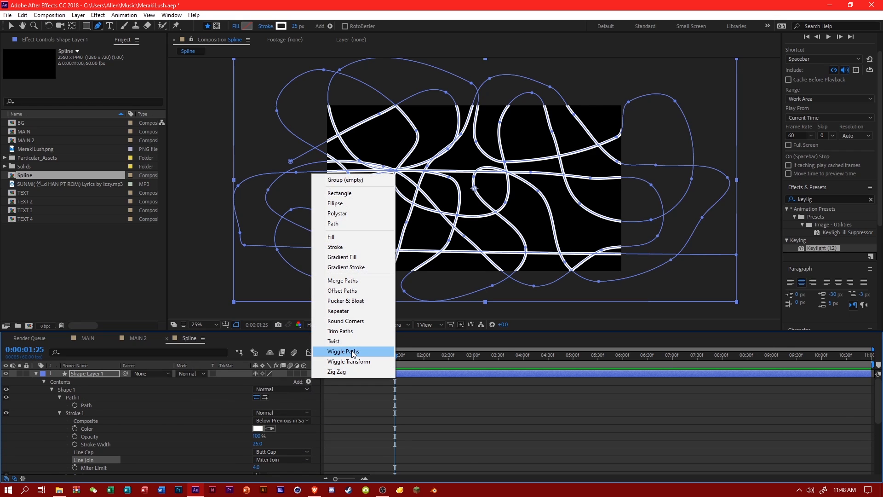
pyautogui.click(340, 331)
pyautogui.click(60, 413)
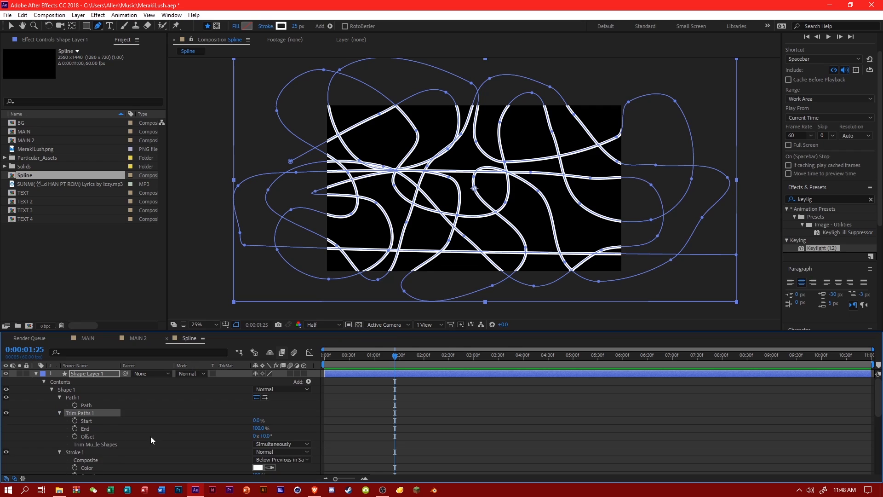
pyautogui.moveTo(261, 422); pyautogui.dragTo(267, 420)
pyautogui.moveTo(297, 421)
pyautogui.mouseDown()
pyautogui.moveTo(340, 419)
pyautogui.moveTo(144, 429)
pyautogui.mouseUp()
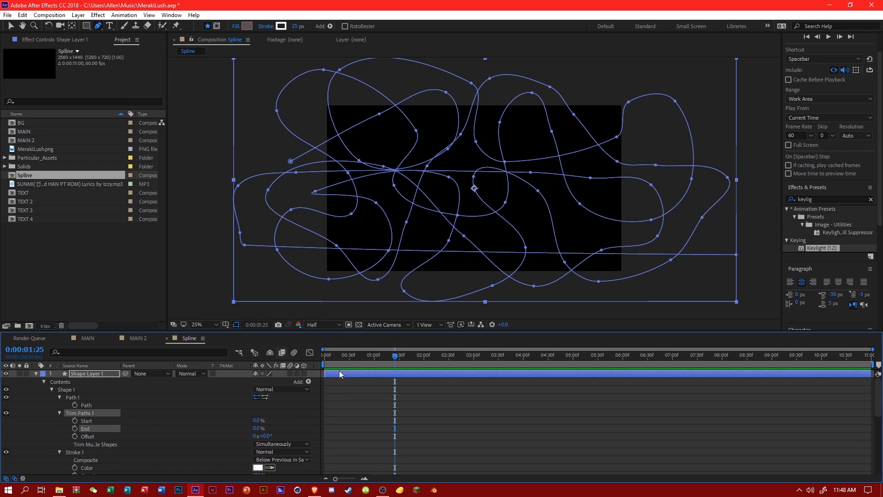
# Keyframe the Trim Paths Start from 0% at 0:00:00:00 to 100% at 0:00:09:59.
pyautogui.press('space')
pyautogui.moveTo(258, 422)
pyautogui.mouseDown()
pyautogui.moveTo(322, 422)
pyautogui.moveTo(258, 421)
pyautogui.moveTo(295, 422)
pyautogui.moveTo(281, 423)
pyautogui.mouseUp()
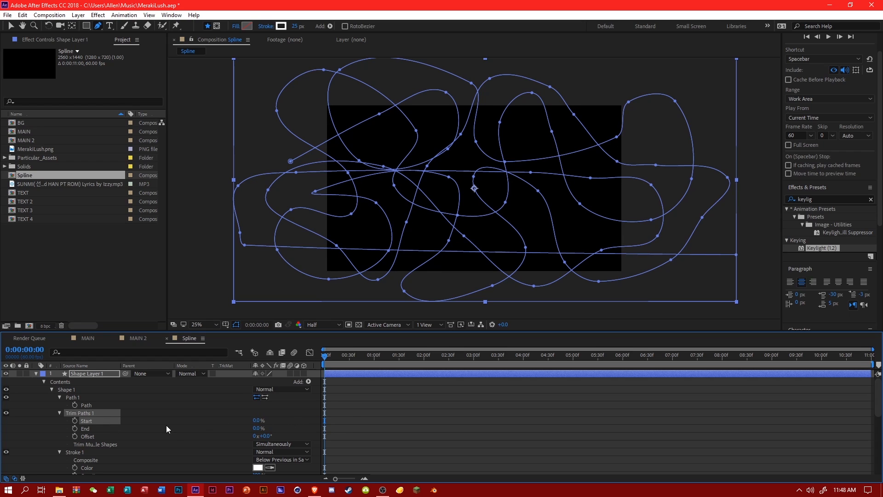
pyautogui.click(74, 420)
pyautogui.moveTo(865, 356); pyautogui.dragTo(876, 357)
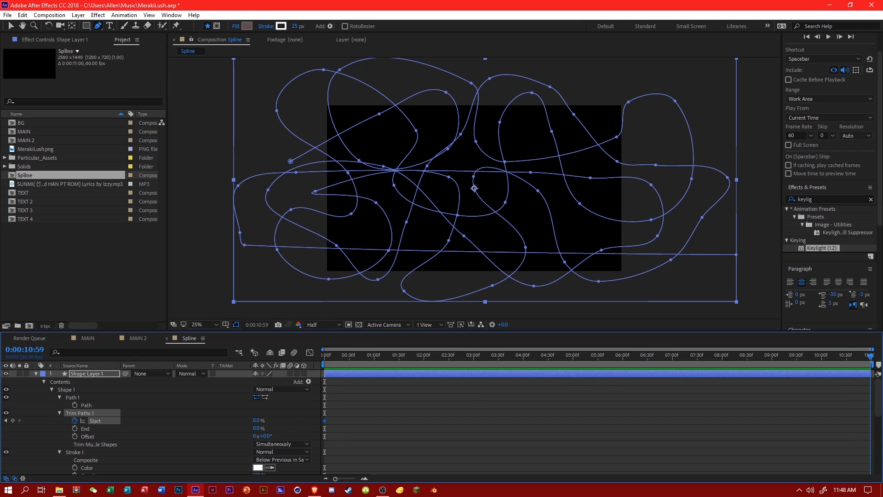
pyautogui.click(820, 359)
pyautogui.moveTo(256, 421); pyautogui.dragTo(351, 373)
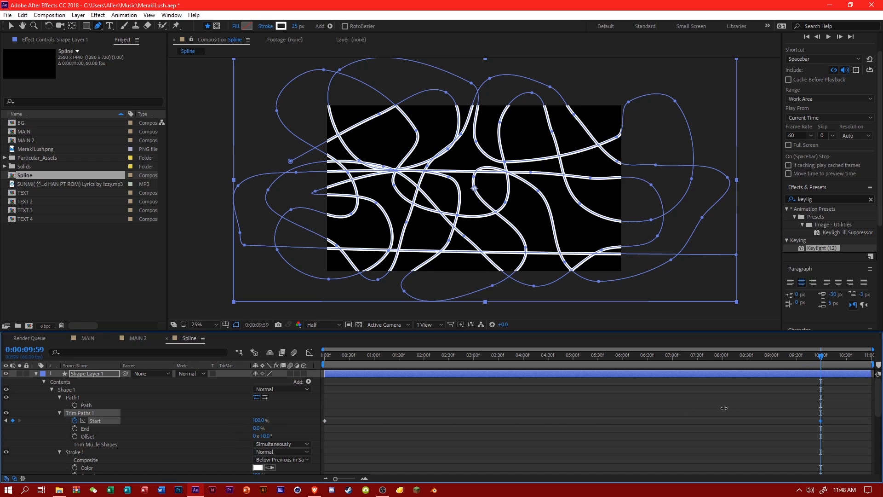
# Keyframe the Trim Paths End at 0% at 0:00:00:29 and raise it to its maximum at 0:00:10:30.
pyautogui.click(349, 359)
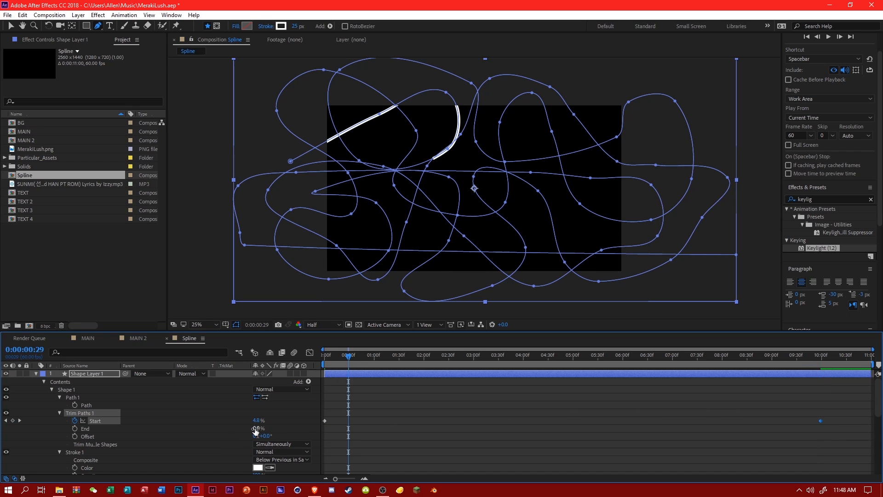
pyautogui.moveTo(256, 429)
pyautogui.mouseDown()
pyautogui.moveTo(424, 428)
pyautogui.moveTo(344, 436)
pyautogui.mouseUp()
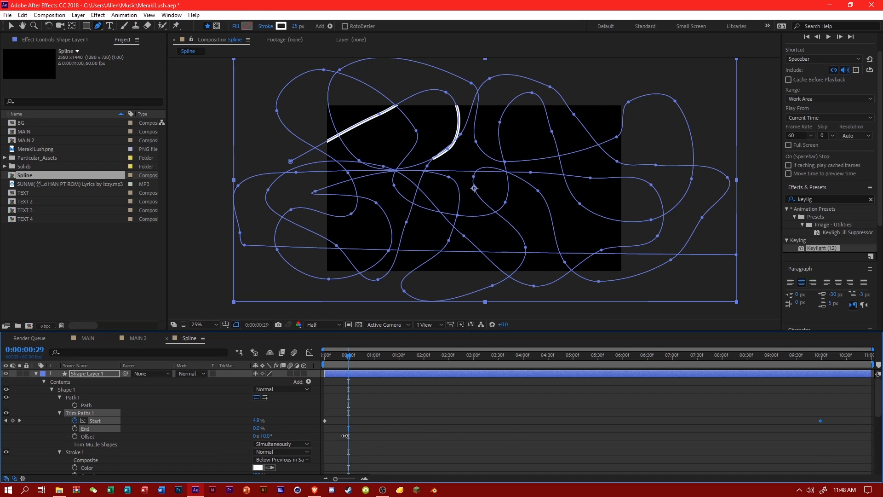
pyautogui.click(75, 428)
pyautogui.click(846, 358)
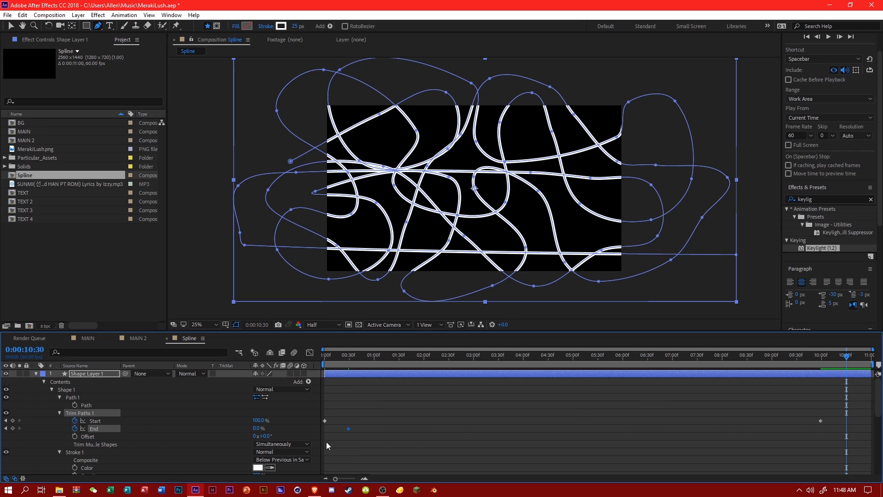
pyautogui.moveTo(256, 430); pyautogui.dragTo(880, 412)
pyautogui.moveTo(349, 363)
pyautogui.mouseDown()
pyautogui.moveTo(307, 364)
pyautogui.moveTo(550, 383)
pyautogui.moveTo(851, 376)
pyautogui.moveTo(637, 379)
pyautogui.moveTo(862, 398)
pyautogui.moveTo(187, 398)
pyautogui.mouseUp()
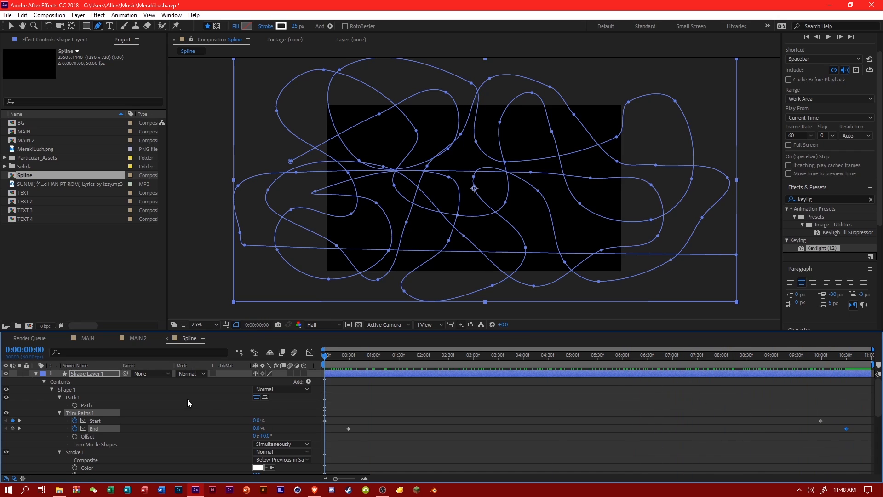
# Duplicate the animated shape layer and set the copy's rotation to 180°.
pyautogui.click(117, 380)
pyautogui.click(110, 374)
pyautogui.hotkey('ctrl', 'd')
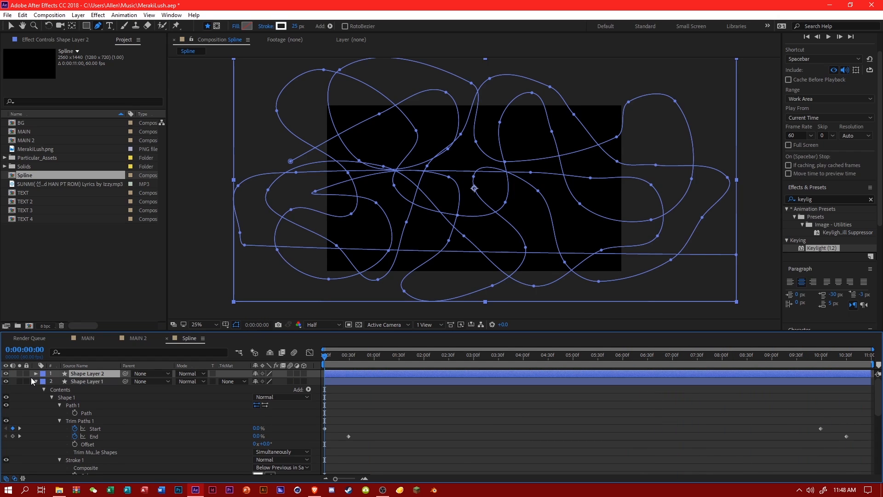
pyautogui.click(36, 373)
pyautogui.click(44, 390)
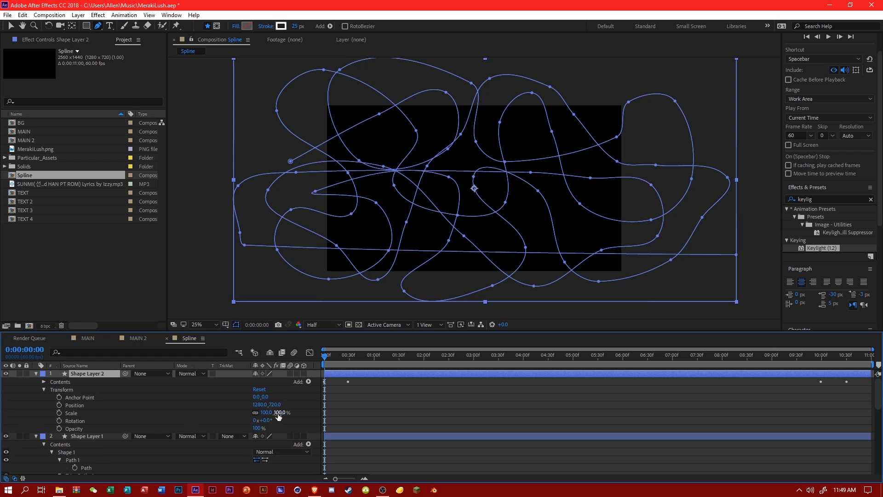
pyautogui.click(267, 420)
pyautogui.press('Return')
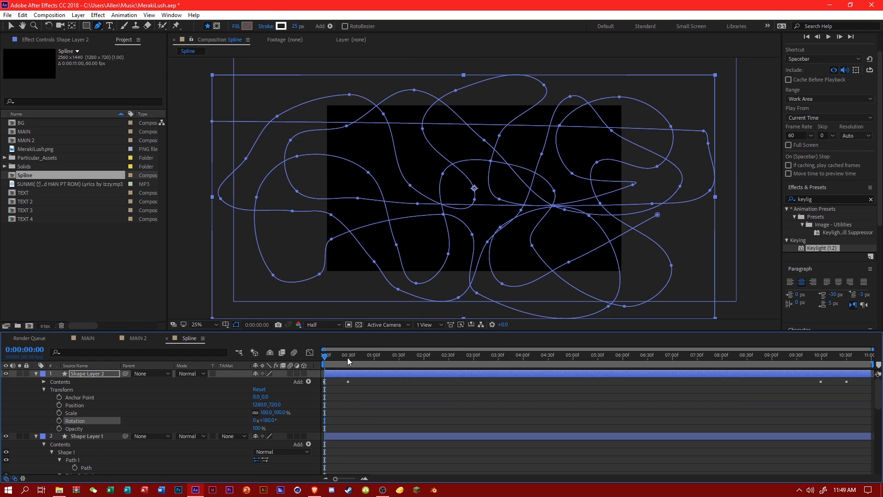
# Scrub through the Spline composition to check how the two trimmed strokes move.
pyautogui.moveTo(347, 357)
pyautogui.mouseDown()
pyautogui.moveTo(507, 369)
pyautogui.moveTo(787, 431)
pyautogui.mouseUp()
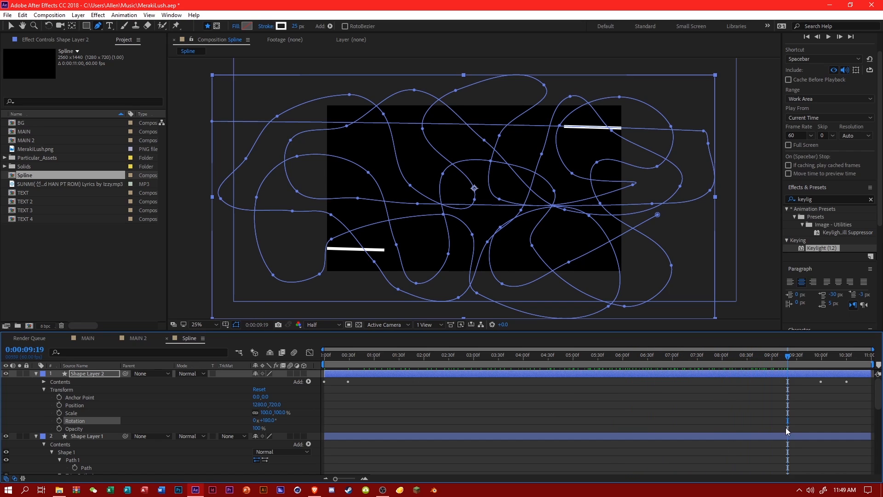
pyautogui.click(683, 418)
pyautogui.click(412, 360)
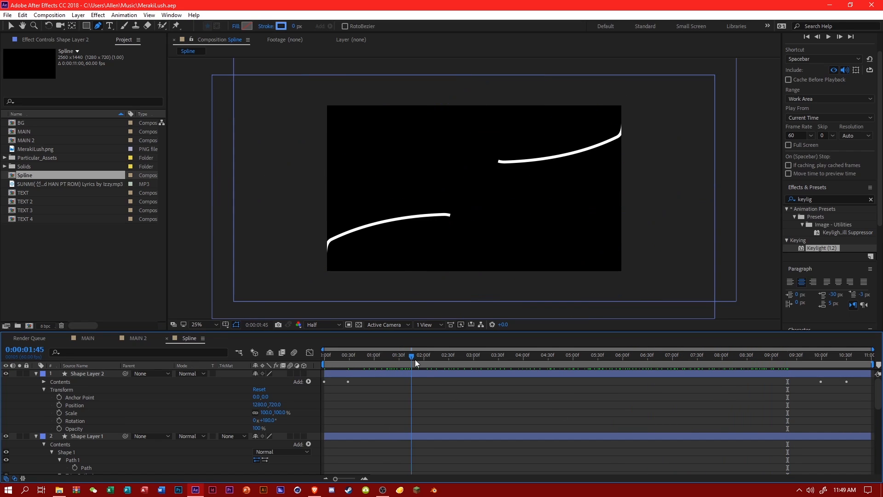
pyautogui.moveTo(415, 360); pyautogui.dragTo(399, 363)
# Recolor the stroke of Shape Layer 1 to bright cyan 44F4FF.
pyautogui.click(84, 438)
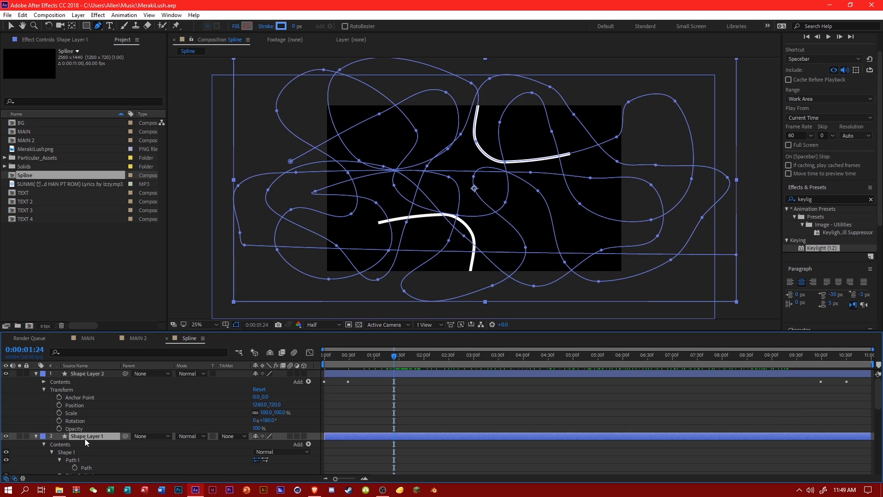
pyautogui.click(285, 27)
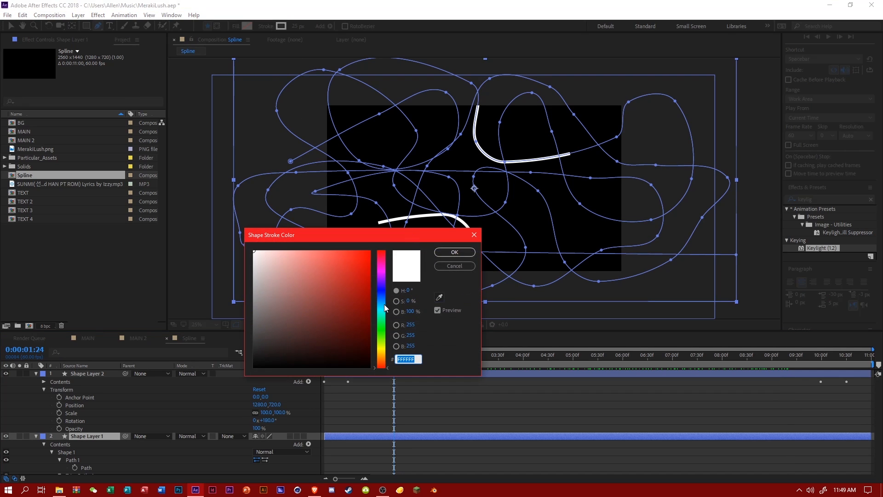
pyautogui.moveTo(380, 301); pyautogui.dragTo(380, 307)
pyautogui.click(339, 251)
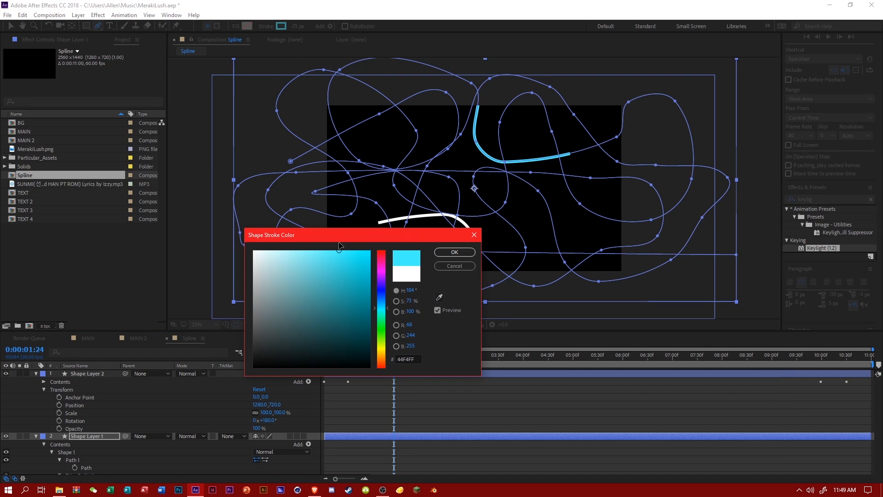
pyautogui.press('Return')
# Recolor the stroke of Shape Layer 2 to light blue 42D0FF.
pyautogui.click(101, 374)
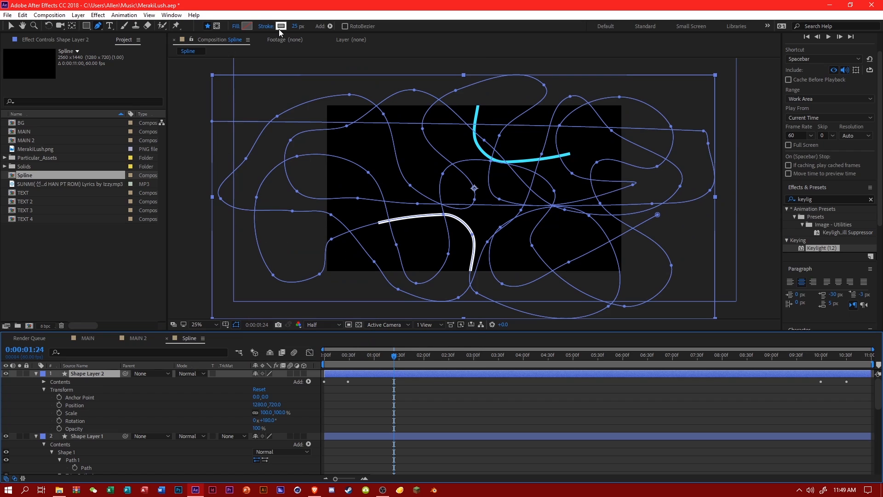
pyautogui.click(280, 26)
pyautogui.click(380, 301)
pyautogui.click(339, 251)
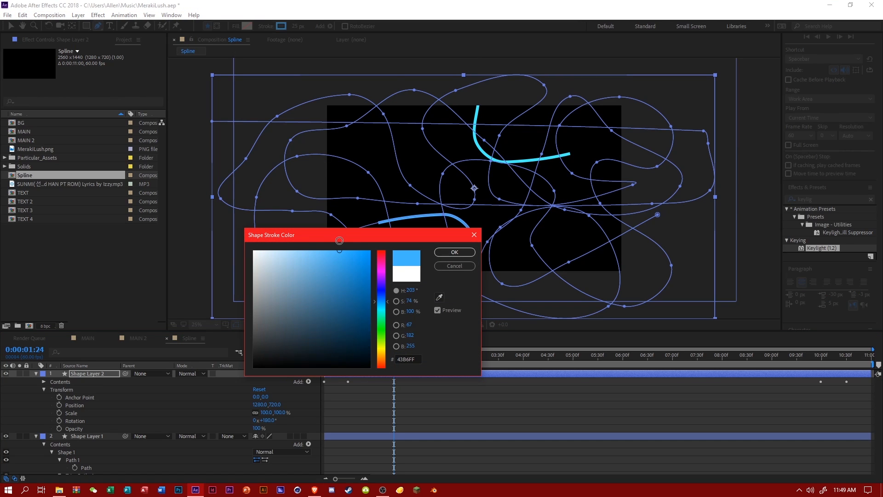
pyautogui.click(329, 250)
pyautogui.click(383, 305)
pyautogui.click(383, 304)
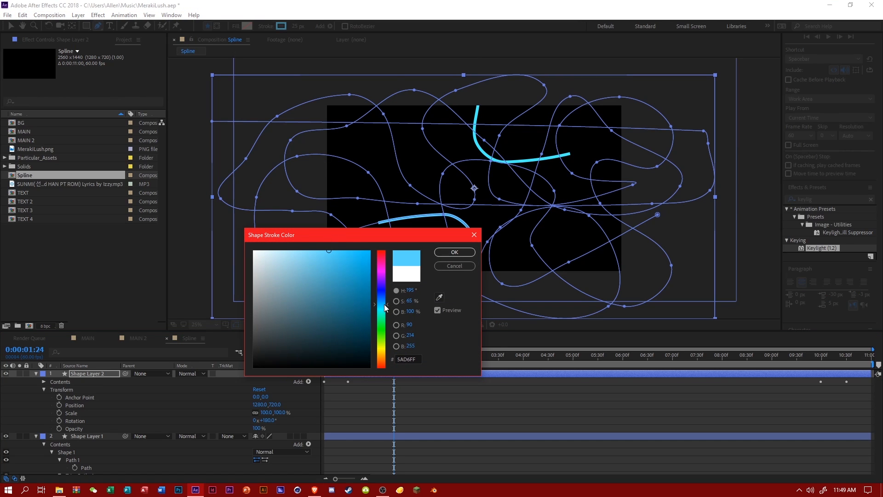
pyautogui.click(383, 303)
pyautogui.click(340, 250)
pyautogui.click(384, 304)
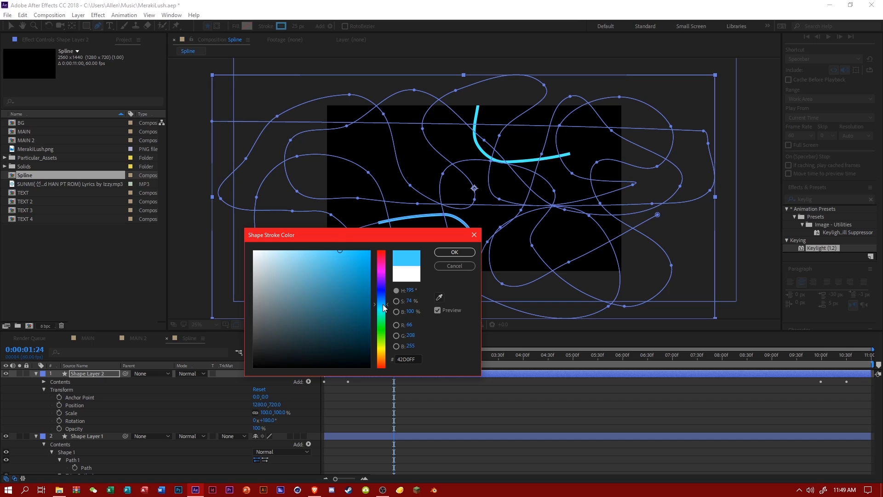
pyautogui.click(455, 252)
pyautogui.click(409, 384)
# Place the Spline composition in MAIN directly below the MerakiLush.png layer and scrub to a frame around 0:00:03:46.
pyautogui.moveTo(419, 351); pyautogui.dragTo(99, 348)
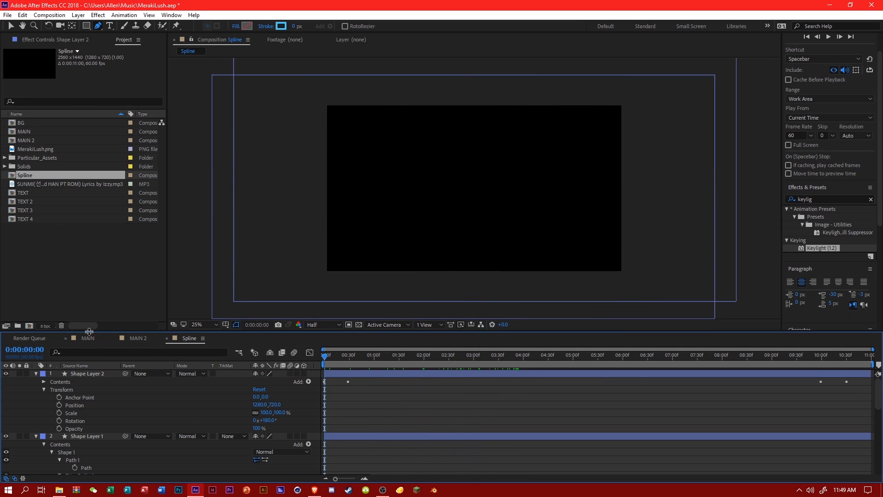
pyautogui.click(88, 338)
pyautogui.moveTo(37, 175); pyautogui.dragTo(182, 429)
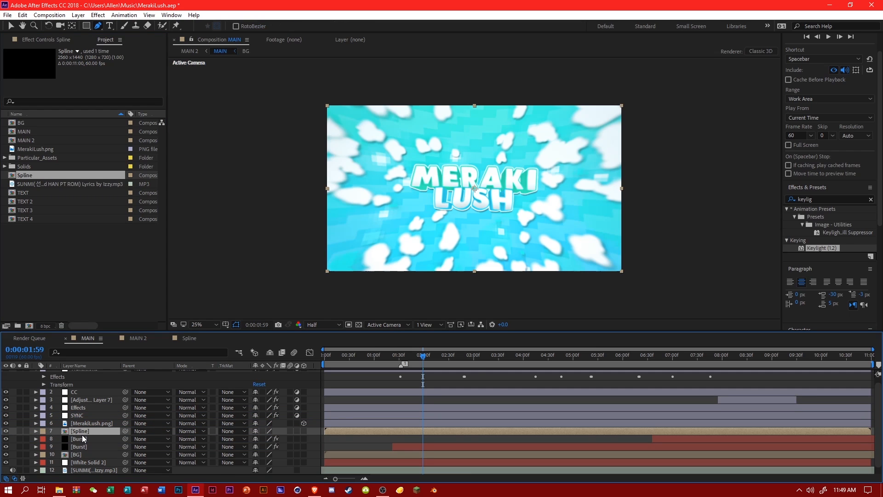
pyautogui.moveTo(485, 363); pyautogui.dragTo(515, 357)
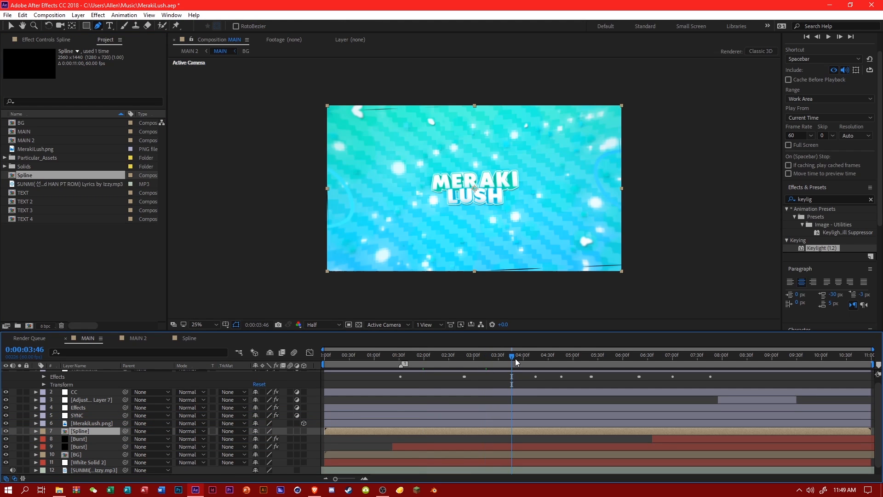
# Add a Drop Shadow layer style to the Spline layer and set its opacity to 45%.
pyautogui.rightClick(91, 429)
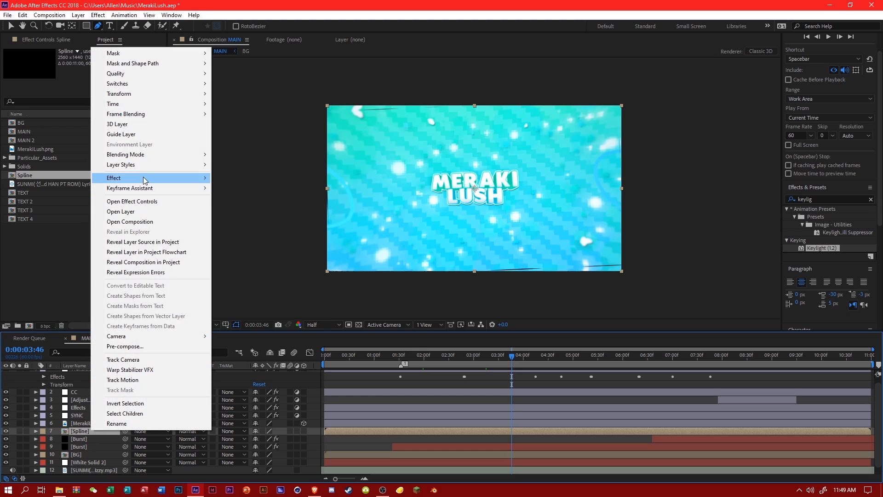
pyautogui.click(241, 198)
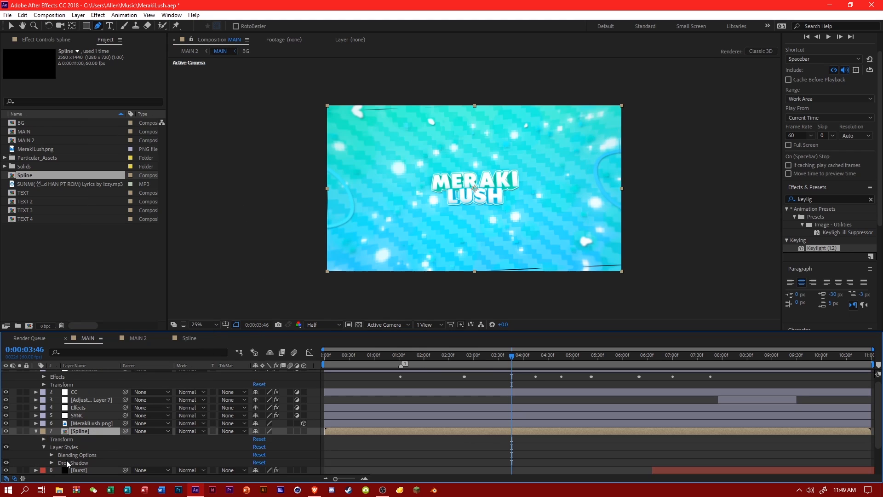
pyautogui.click(52, 462)
pyautogui.click(257, 416)
pyautogui.write('45')
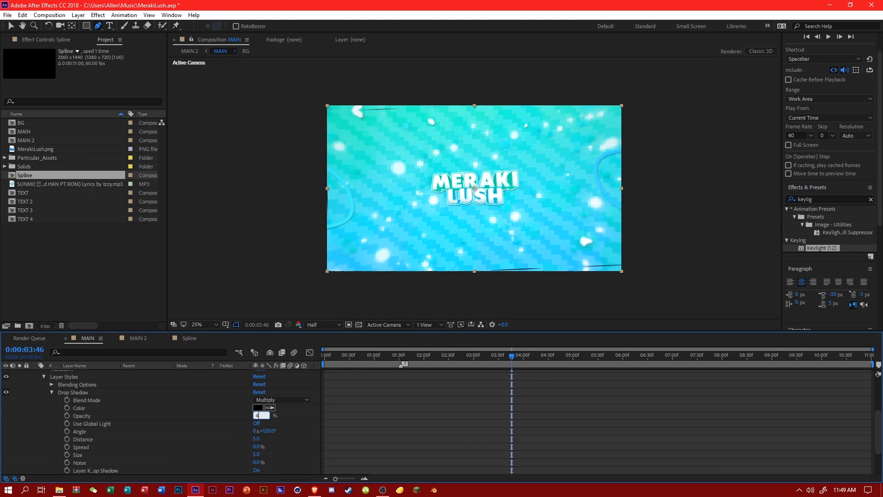
# Set the Spline layer's drop shadow distance to 15 and size to 15, and scrub through MAIN to check it.
pyautogui.click(261, 436)
pyautogui.click(259, 438)
pyautogui.write('15')
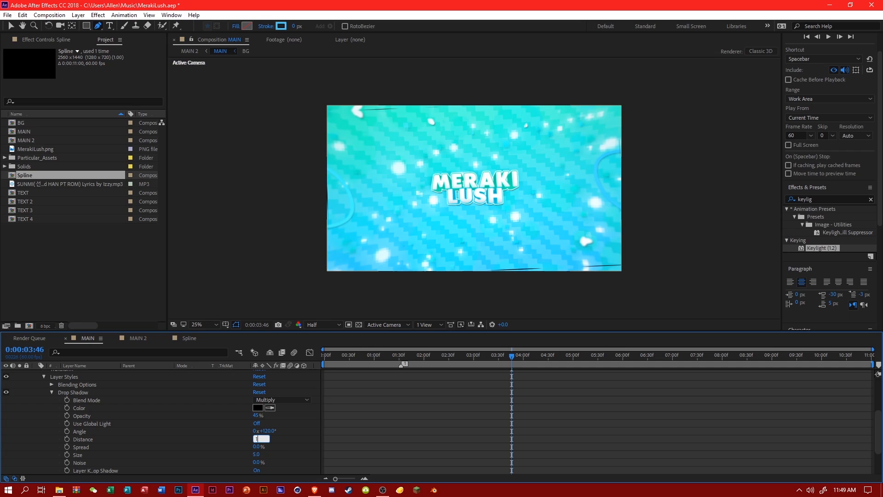
pyautogui.press('Return')
pyautogui.click(255, 454)
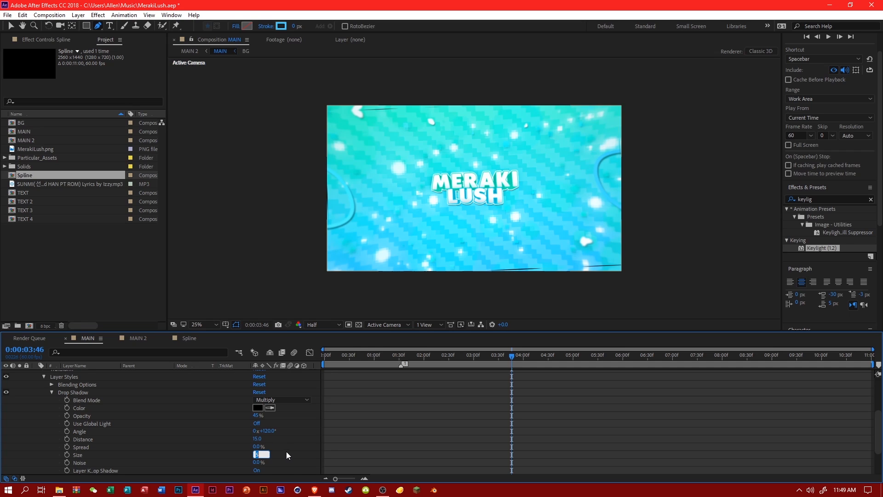
pyautogui.write('15')
pyautogui.press('Return')
pyautogui.scroll(4, 327, 450)
pyautogui.moveTo(546, 355); pyautogui.dragTo(498, 361)
# Create the Spline 2 composition from the Spline composition and delete the nested Spline layer inside it.
pyautogui.click(42, 243)
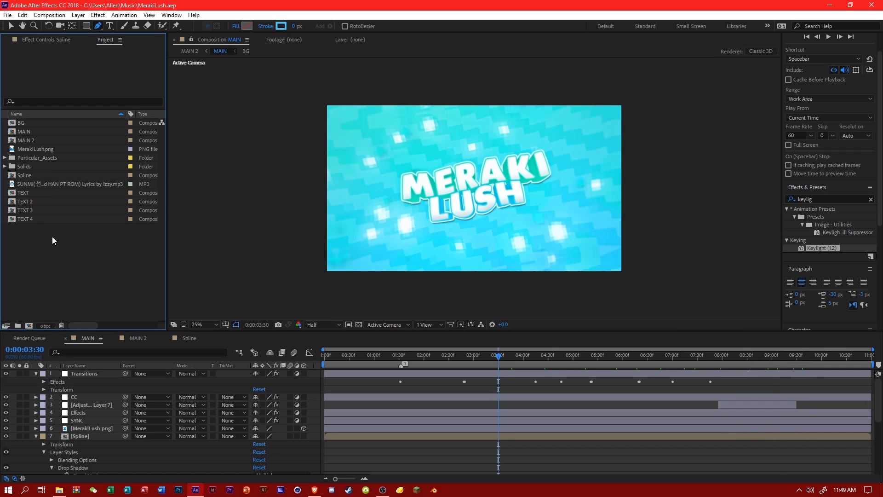
pyautogui.click(27, 174)
pyautogui.rightClick(26, 174)
pyautogui.click(62, 199)
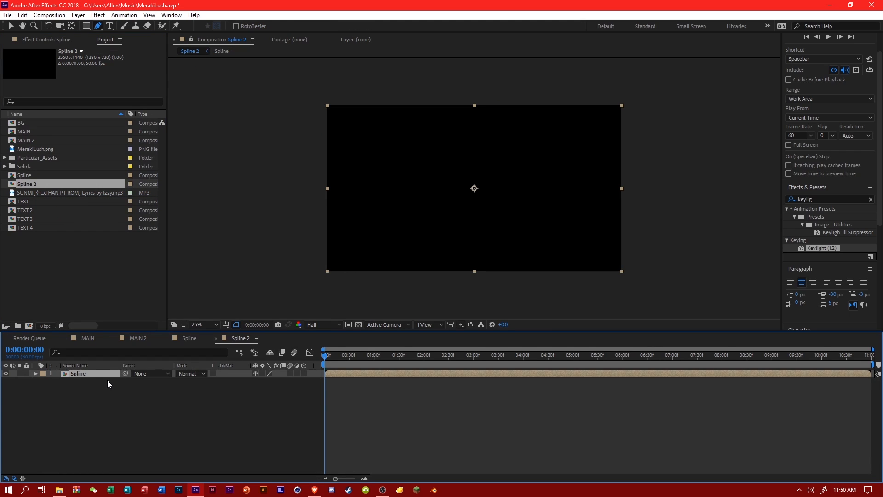
pyautogui.press('Delete')
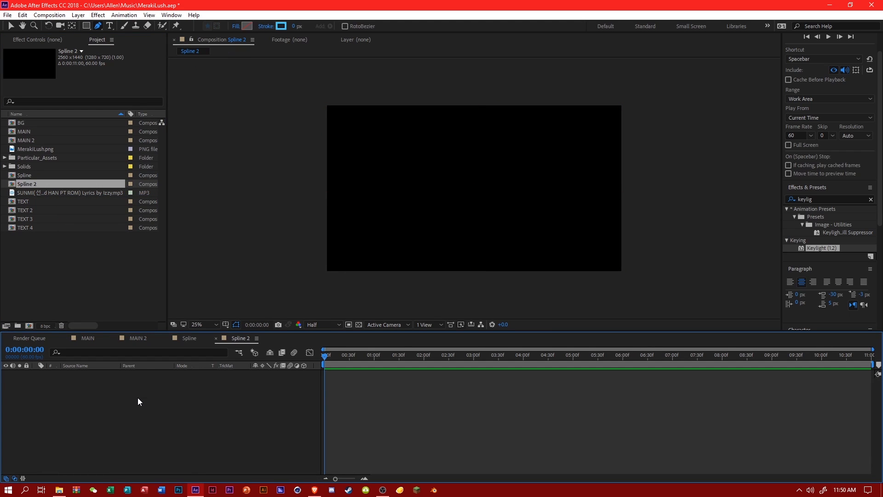
# Add an empty shape layer to the Spline 2 composition.
pyautogui.rightClick(137, 397)
pyautogui.moveTo(175, 296)
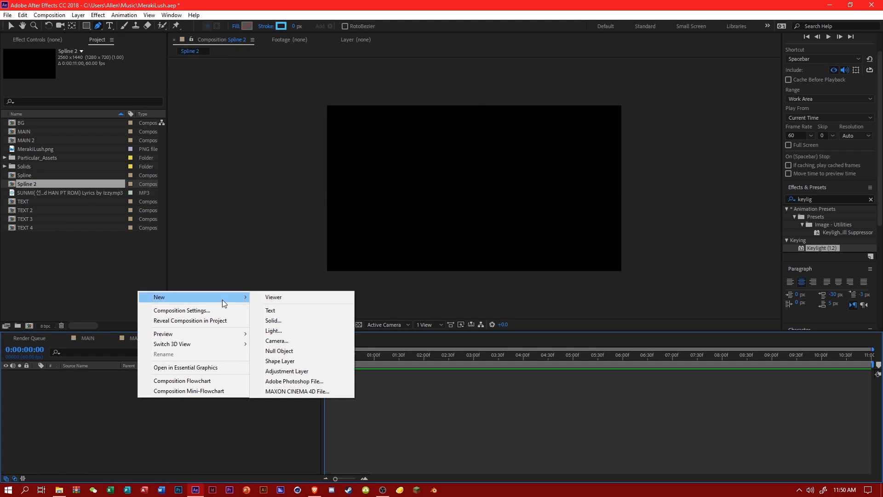
pyautogui.click(316, 365)
# Draw a vertical zigzag path with the Pen tool, running up and down past the frame from its left to its right side.
pyautogui.click(98, 30)
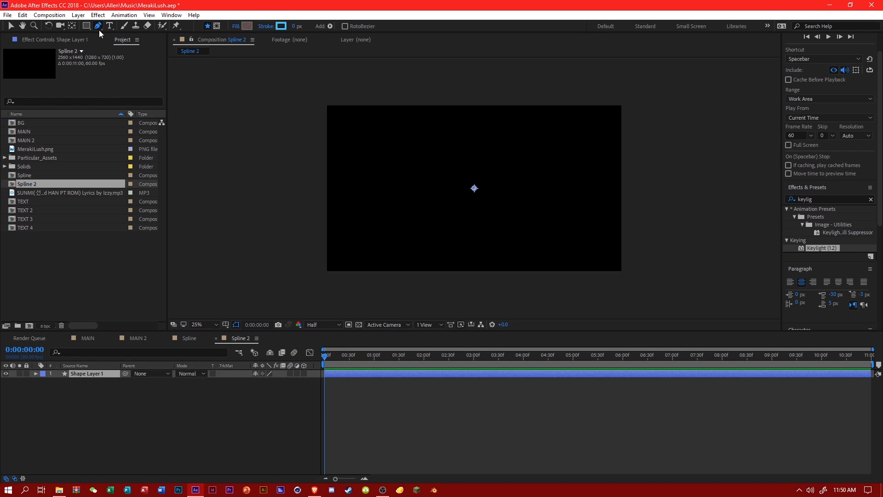
pyautogui.click(114, 25)
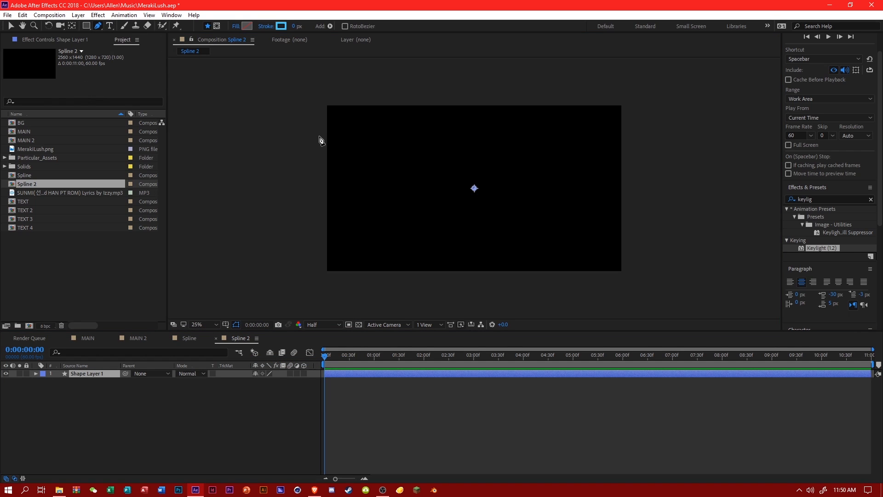
pyautogui.click(316, 94)
pyautogui.click(332, 291)
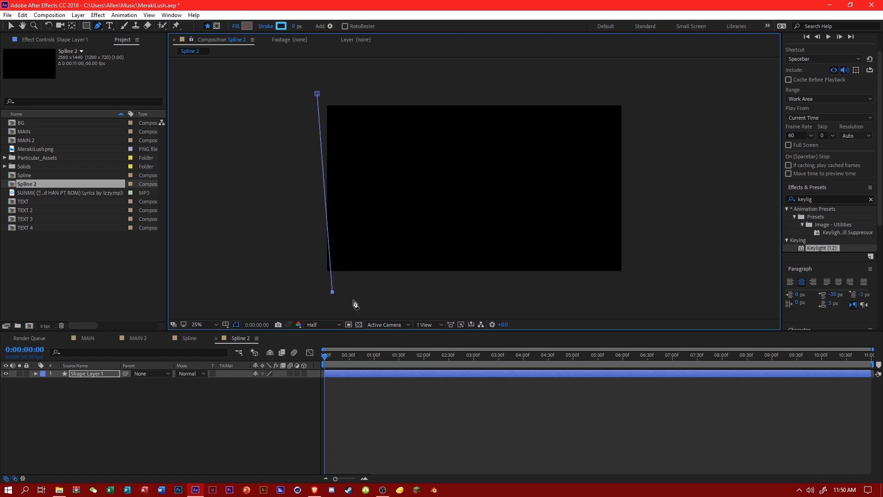
pyautogui.click(353, 300)
pyautogui.click(356, 193)
pyautogui.click(351, 103)
pyautogui.click(375, 82)
pyautogui.click(388, 124)
pyautogui.click(376, 217)
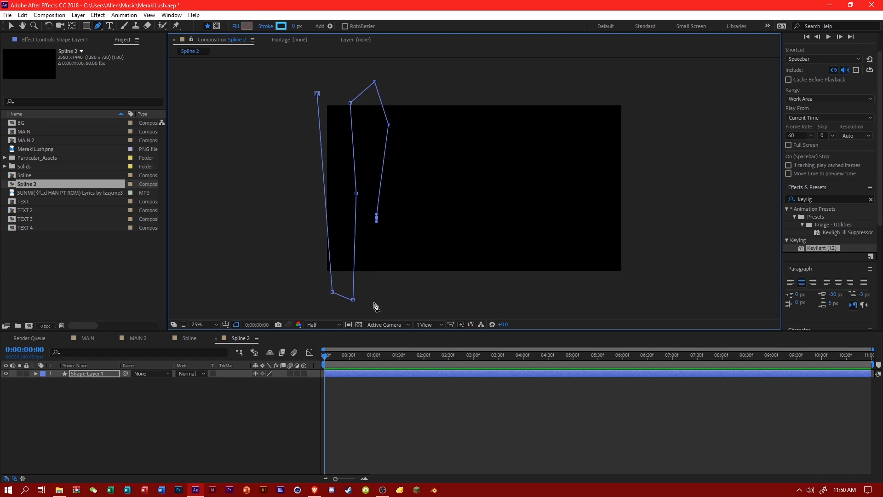
pyautogui.click(375, 306)
pyautogui.click(413, 268)
pyautogui.click(410, 209)
pyautogui.click(404, 120)
pyautogui.click(414, 95)
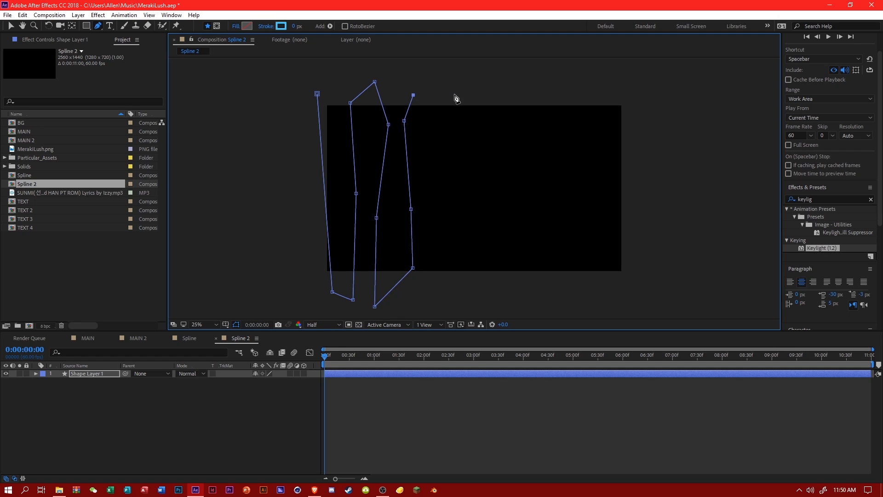
pyautogui.click(454, 94)
pyautogui.click(449, 158)
pyautogui.click(444, 256)
pyautogui.click(450, 295)
pyautogui.click(499, 298)
pyautogui.click(490, 233)
pyautogui.click(484, 180)
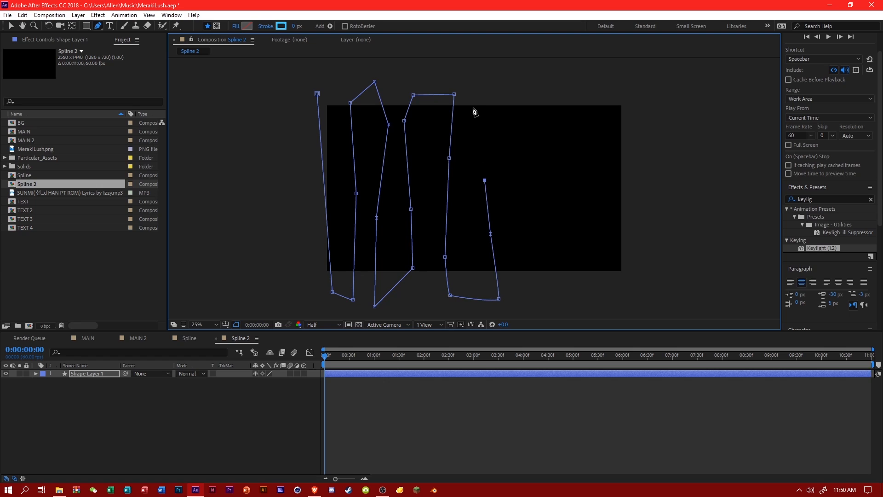
pyautogui.click(472, 107)
pyautogui.click(487, 81)
pyautogui.click(515, 92)
pyautogui.click(519, 128)
pyautogui.click(508, 202)
pyautogui.click(522, 275)
pyautogui.click(537, 311)
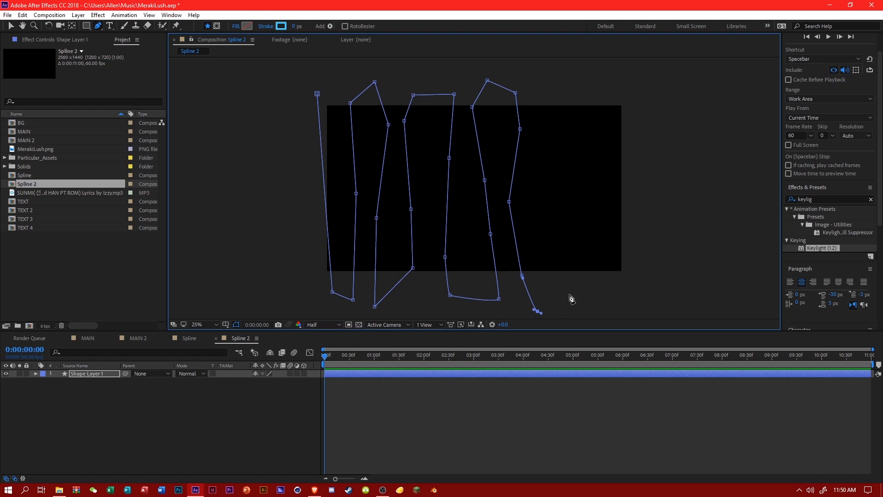
pyautogui.click(577, 278)
pyautogui.click(558, 210)
pyautogui.click(552, 158)
pyautogui.click(551, 105)
pyautogui.click(564, 88)
pyautogui.click(606, 89)
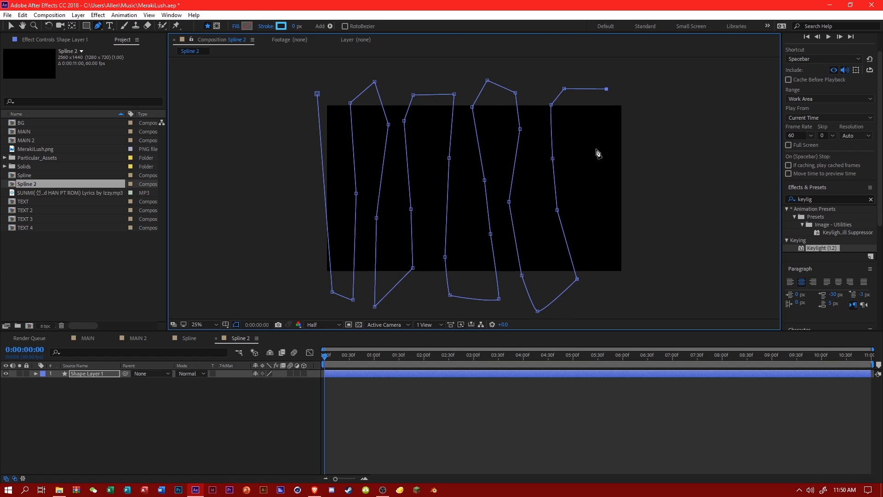
pyautogui.click(597, 154)
pyautogui.click(591, 227)
pyautogui.click(589, 276)
pyautogui.click(598, 308)
pyautogui.click(666, 266)
pyautogui.click(671, 191)
pyautogui.moveTo(661, 154); pyautogui.dragTo(643, 113)
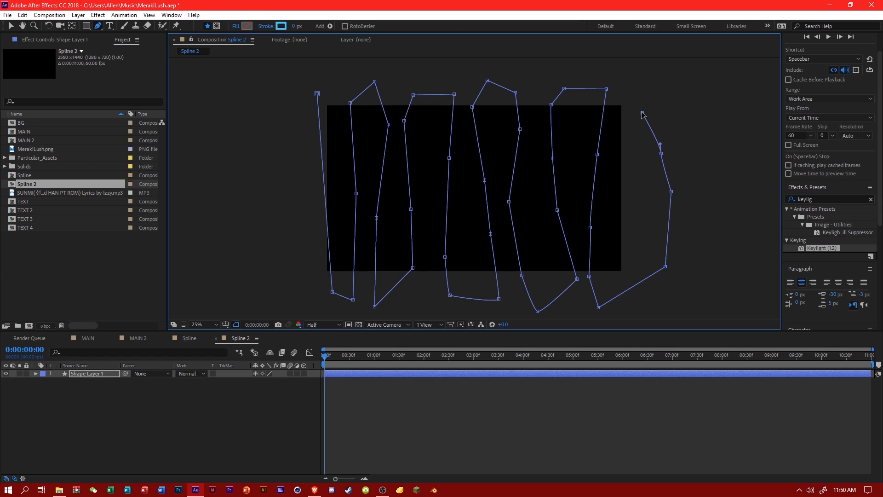
# Continue the path with long crossing runs back and forth beyond both sides of the frame, ending outside the lower left corner.
pyautogui.click(287, 136)
pyautogui.click(263, 207)
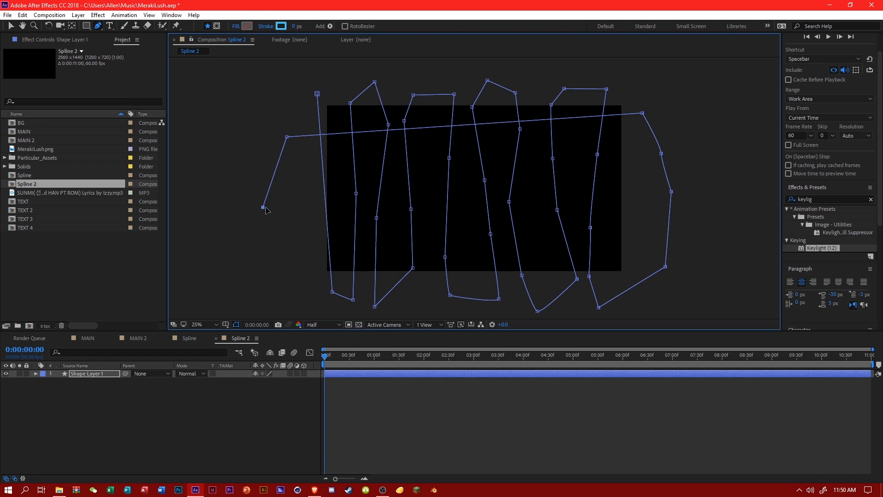
pyautogui.click(702, 144)
pyautogui.click(727, 201)
pyautogui.click(244, 160)
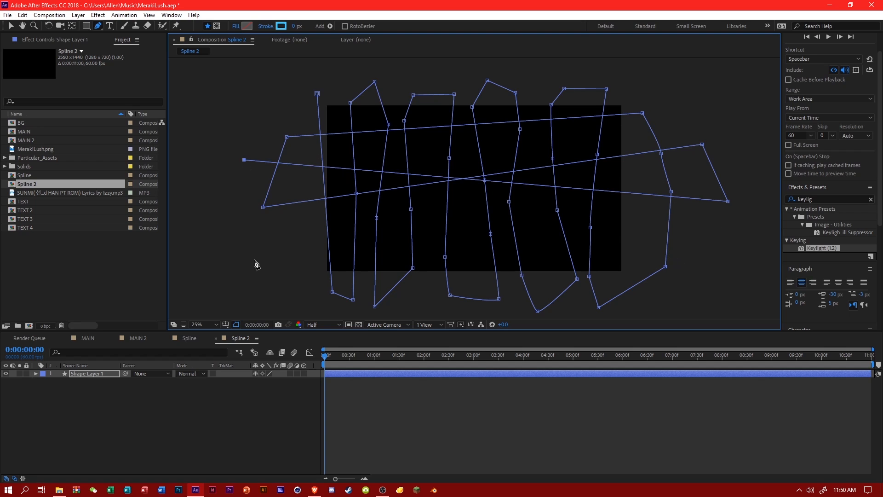
pyautogui.click(254, 260)
pyautogui.click(738, 246)
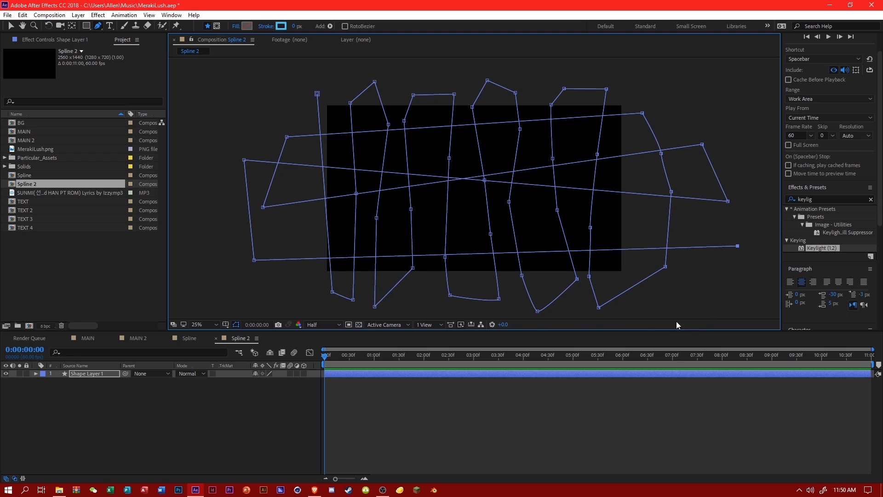
pyautogui.click(704, 300)
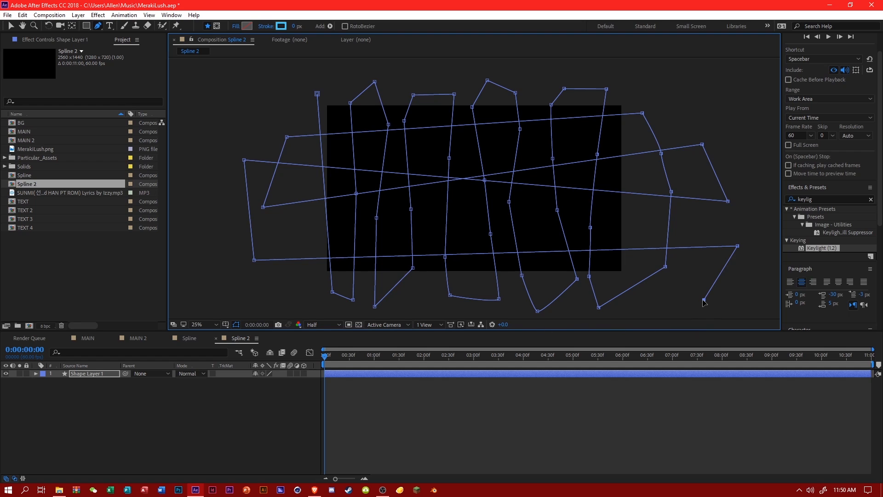
pyautogui.click(302, 223)
pyautogui.click(417, 72)
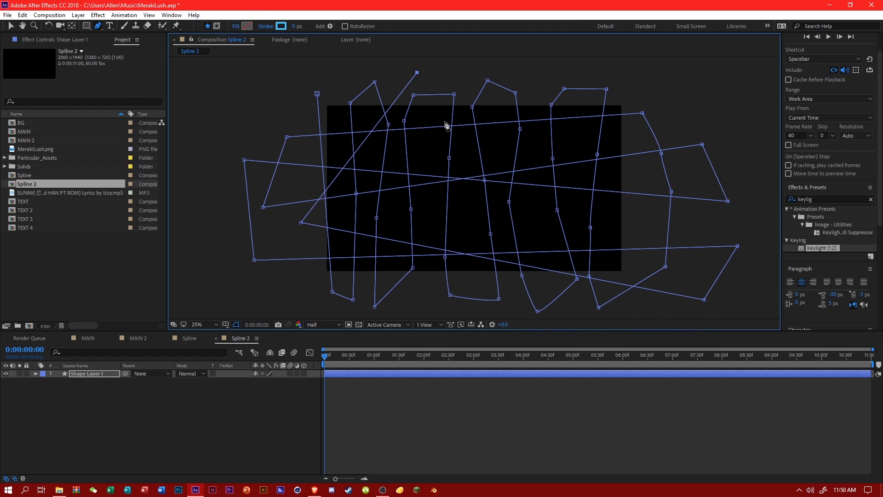
pyautogui.click(620, 180)
pyautogui.click(634, 227)
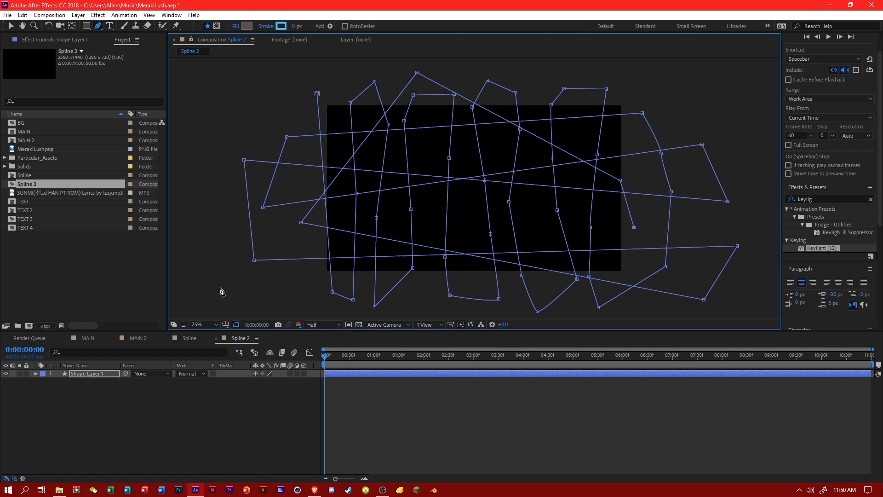
pyautogui.click(222, 285)
pyautogui.click(121, 415)
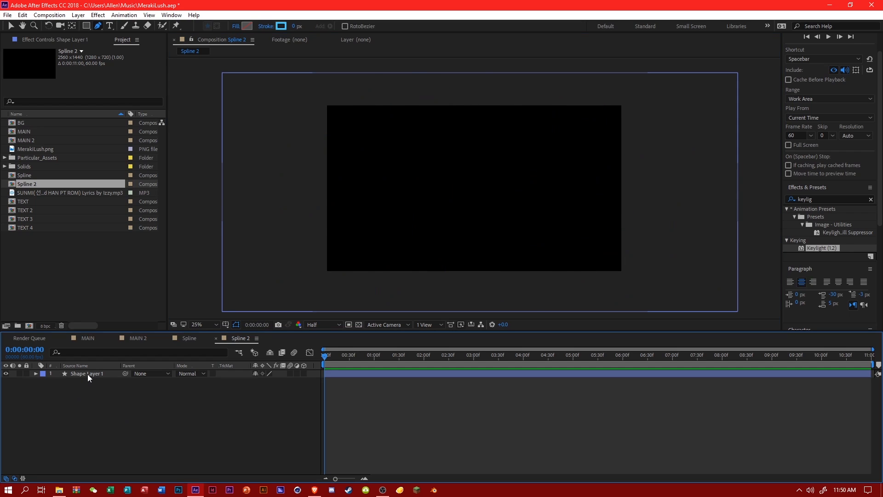
# Select the zigzag path's shape layer in Spline 2 and activate the Convert Vertex tool.
pyautogui.click(87, 374)
pyautogui.moveTo(100, 26); pyautogui.dragTo(134, 51)
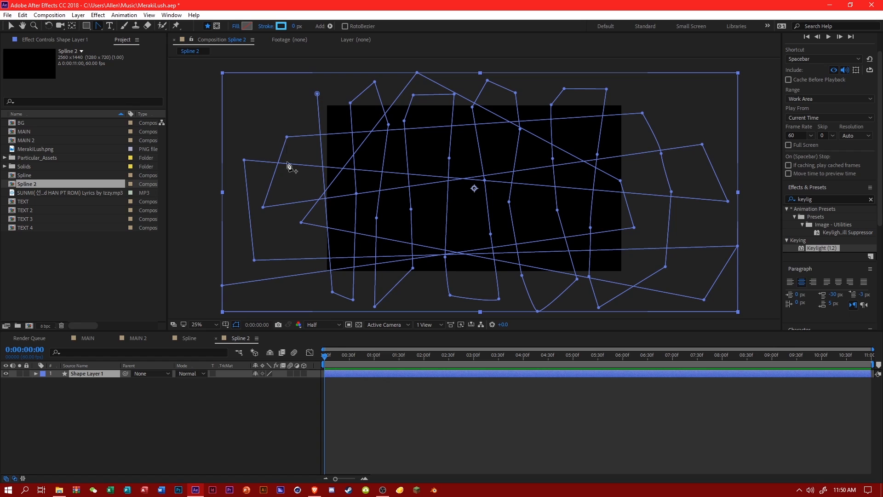
pyautogui.moveTo(242, 102); pyautogui.dragTo(391, 128)
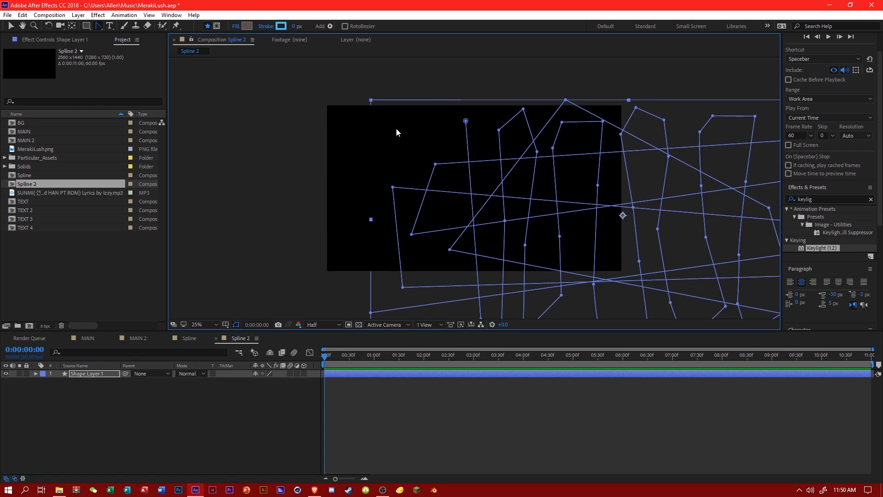
pyautogui.hotkey('ctrl', 'z')
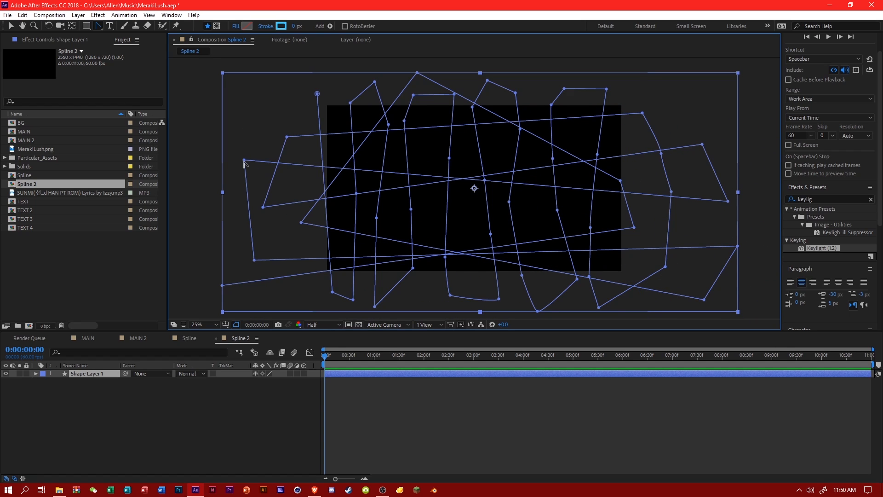
pyautogui.click(180, 271)
pyautogui.click(87, 374)
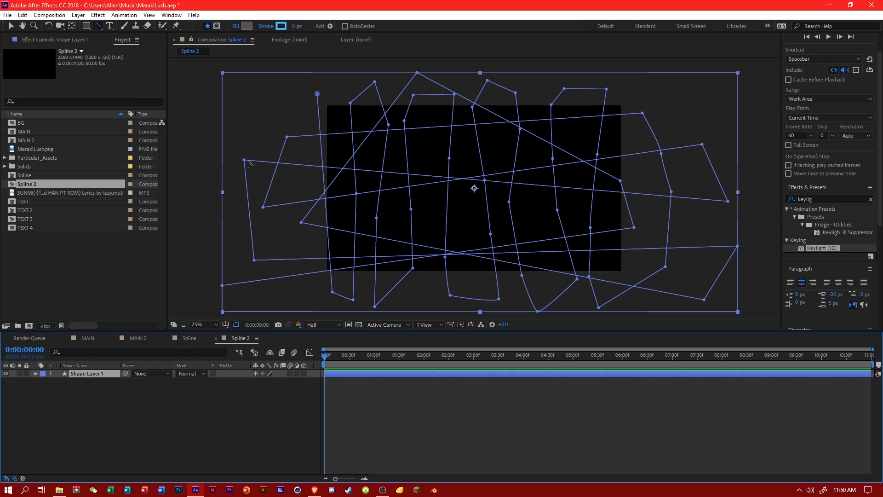
pyautogui.moveTo(242, 145); pyautogui.dragTo(253, 154)
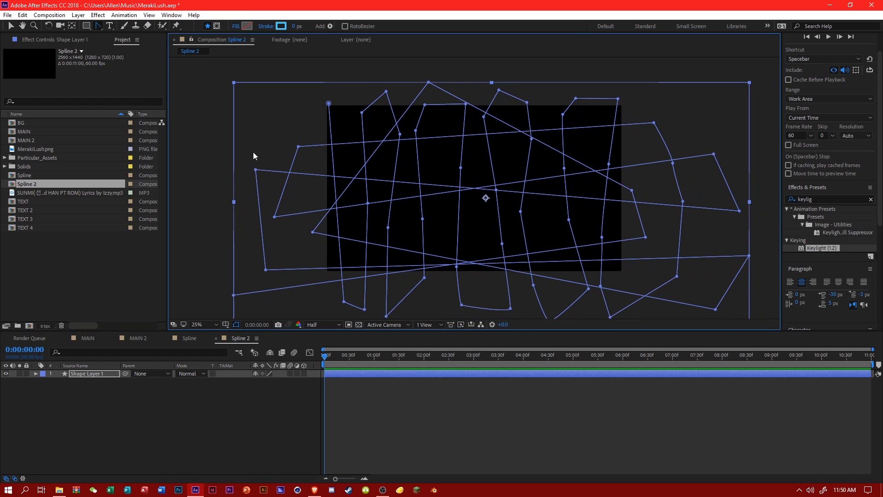
pyautogui.hotkey('ctrl', 'z')
# Convert the zigzag path's corner points into smooth curve points so its turns become rounded loops.
pyautogui.click(244, 161)
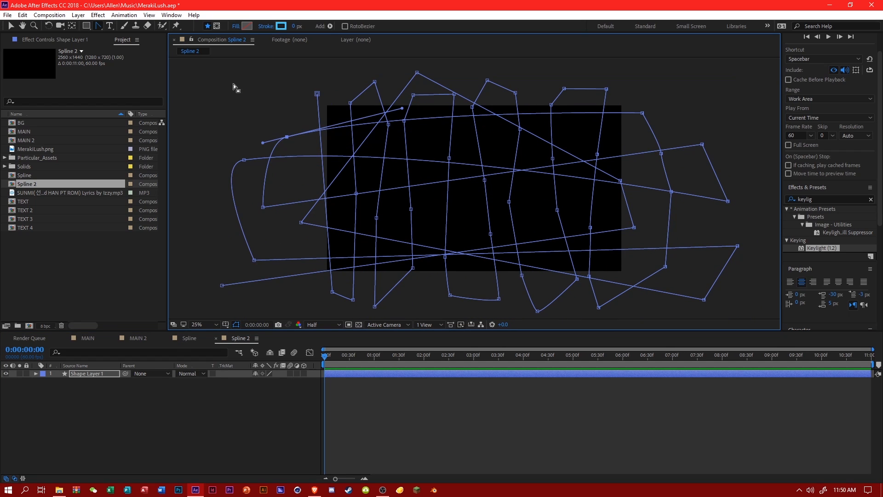
pyautogui.moveTo(233, 78); pyautogui.dragTo(766, 313)
pyautogui.click(667, 266)
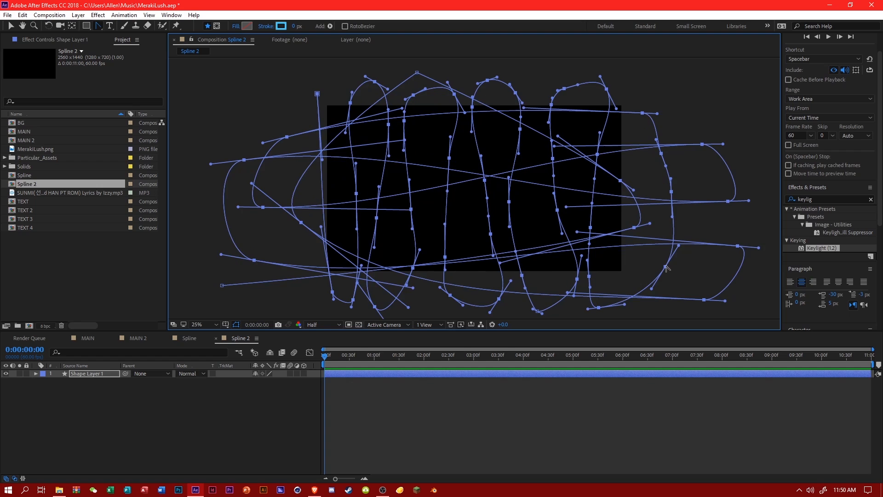
pyautogui.click(286, 396)
pyautogui.click(100, 373)
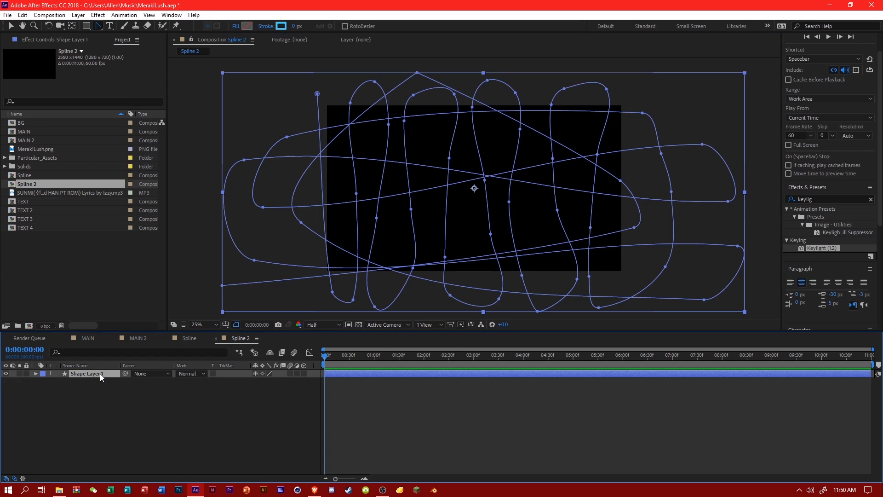
# Copy the animated Trim Paths from Shape Layer 2 in the Spline composition onto Shape Layer 1 in Spline 2.
pyautogui.click(36, 373)
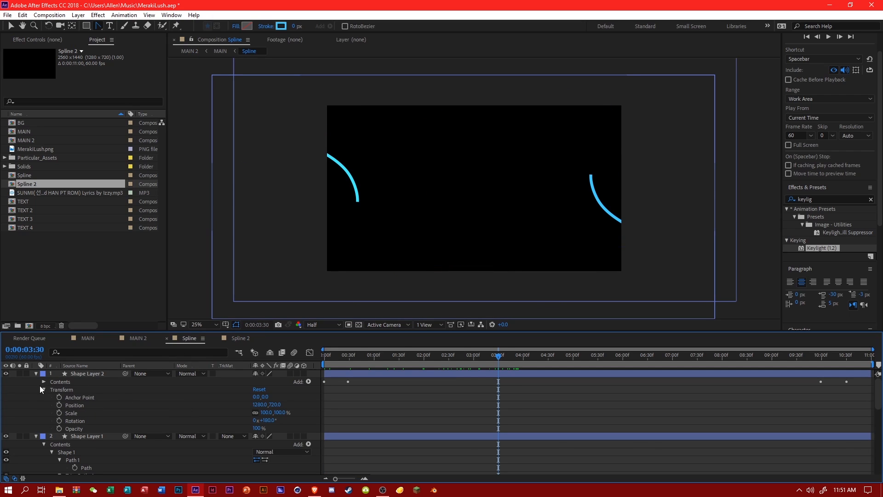
pyautogui.click(44, 382)
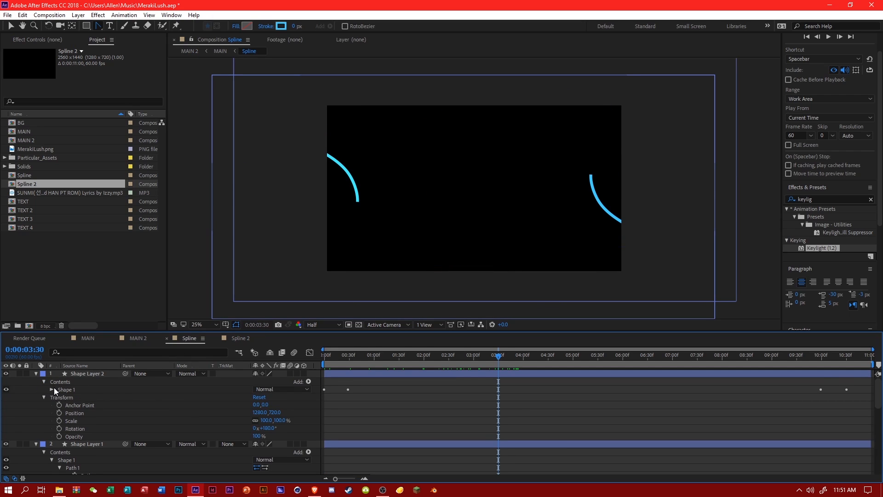
pyautogui.click(52, 389)
pyautogui.click(79, 405)
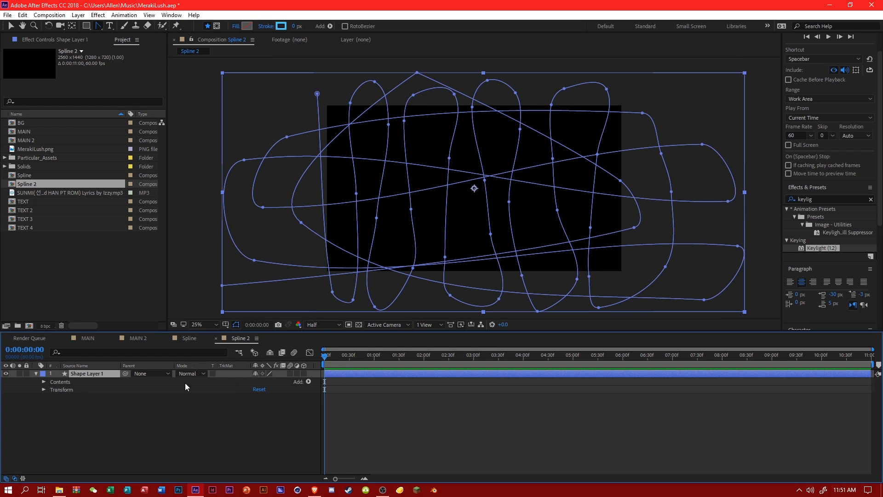
pyautogui.click(112, 374)
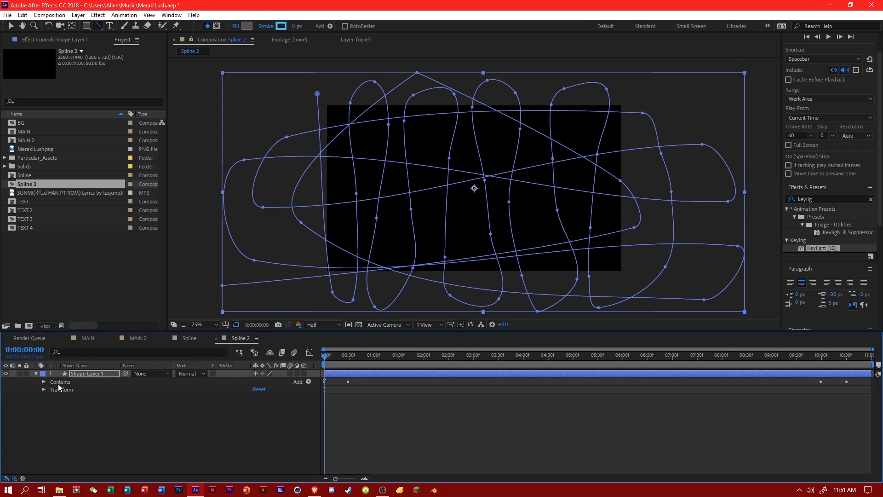
# Set the stroke width of Shape Layer 1's path in Spline 2 to 35.
pyautogui.click(44, 382)
pyautogui.click(51, 390)
pyautogui.click(59, 405)
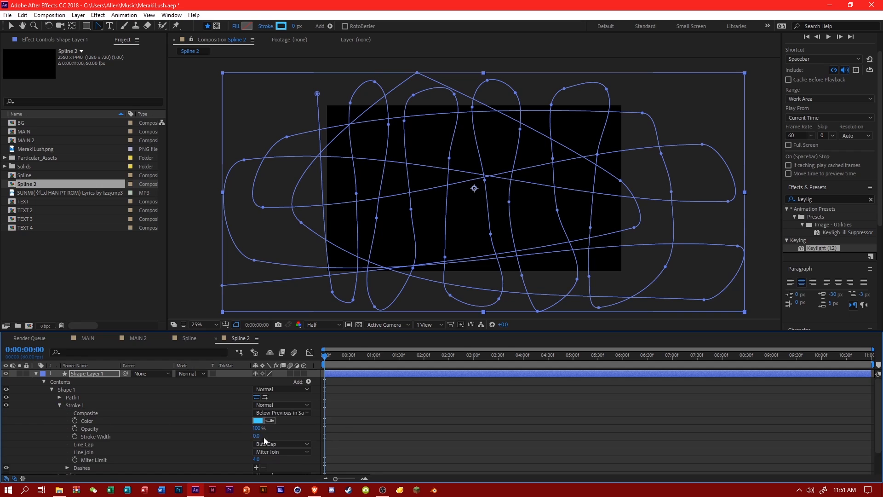
pyautogui.moveTo(256, 436); pyautogui.dragTo(297, 433)
pyautogui.click(298, 433)
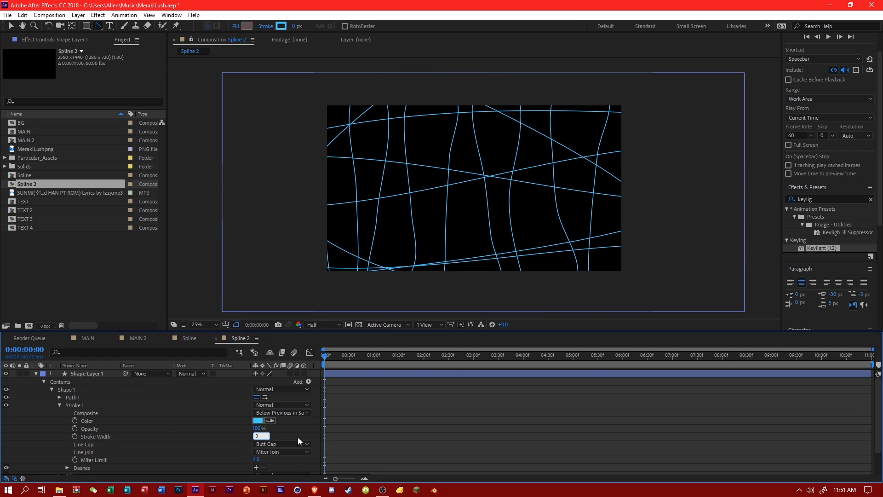
pyautogui.press('BackSpace')
pyautogui.write('35')
pyautogui.press('Return')
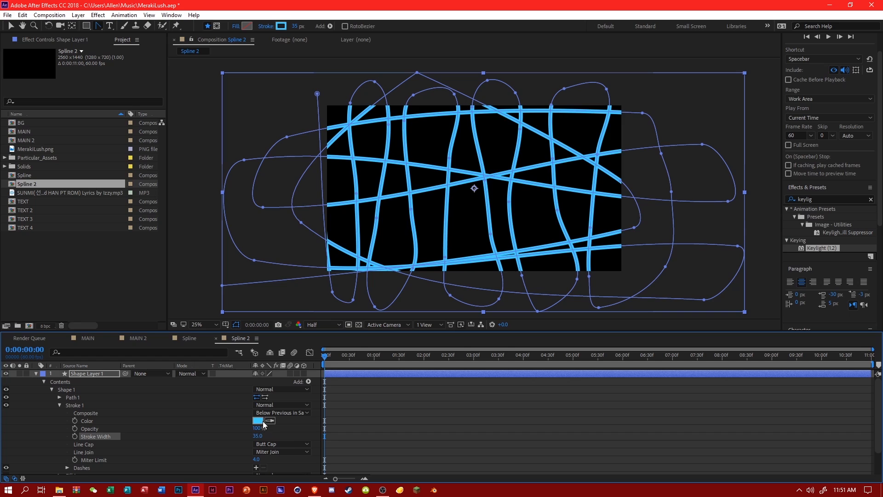
# Check the pasted trim animation and delete the Group 1 that holds the pasted Trim Paths.
pyautogui.moveTo(352, 358); pyautogui.dragTo(377, 364)
pyautogui.press('Home')
pyautogui.scroll(-2, 378, 391)
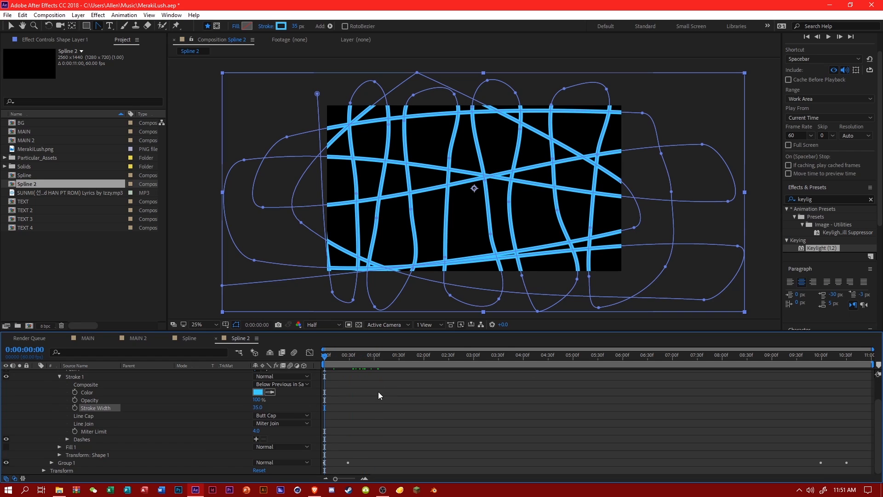
pyautogui.click(51, 462)
pyautogui.scroll(-1, 68, 449)
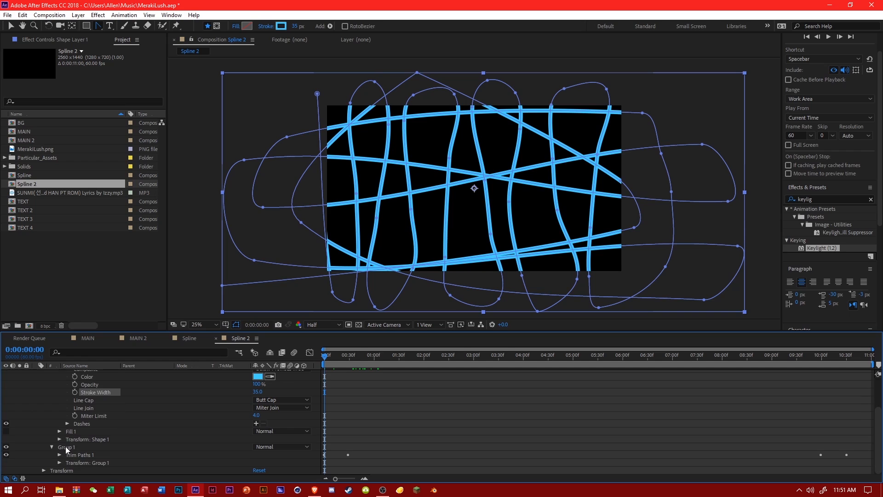
pyautogui.click(65, 448)
pyautogui.scroll(3, 75, 451)
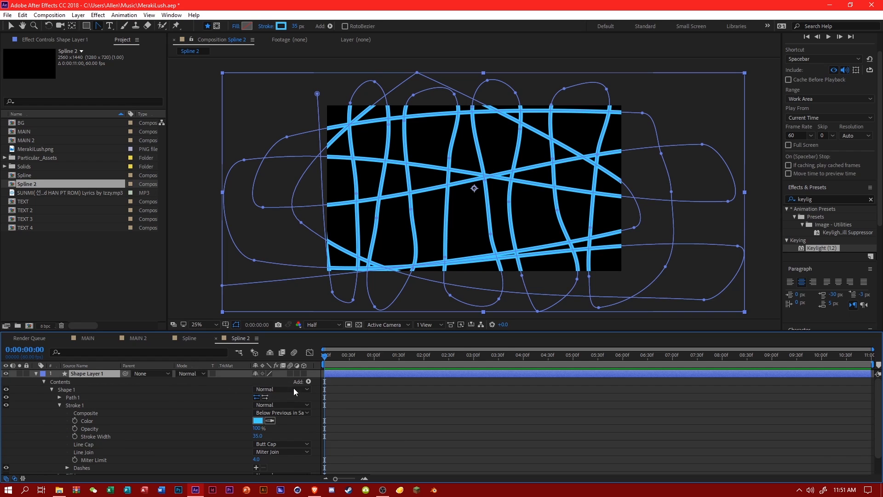
# Add Trim Paths to Shape Layer 1 and set both its Start and End to 0%.
pyautogui.click(308, 381)
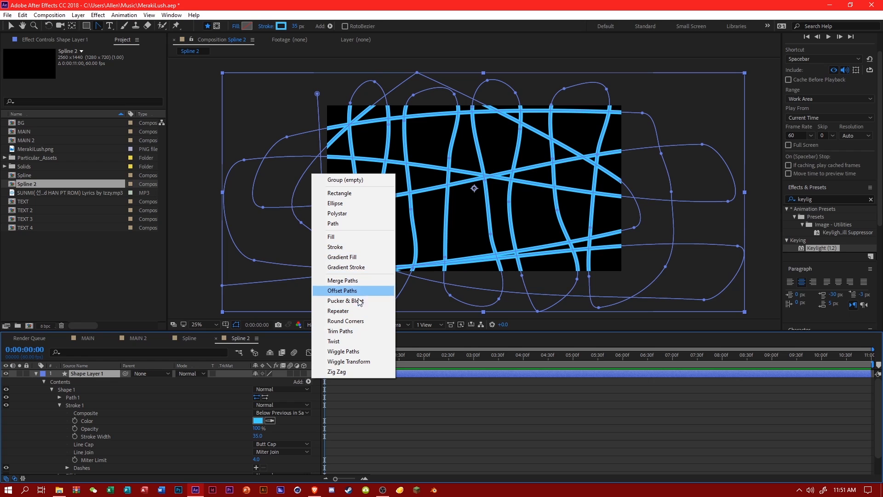
pyautogui.click(350, 331)
pyautogui.click(51, 463)
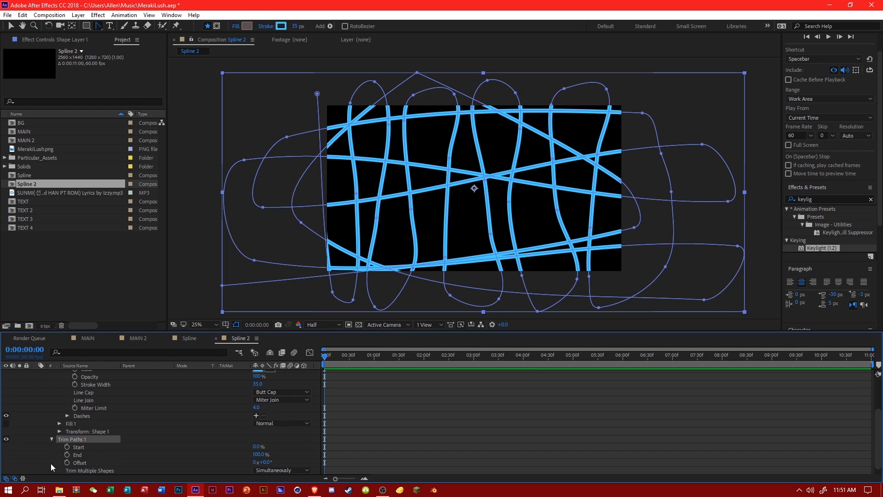
pyautogui.moveTo(255, 449)
pyautogui.mouseDown()
pyautogui.moveTo(280, 449)
pyautogui.moveTo(82, 452)
pyautogui.mouseUp()
pyautogui.click(260, 455)
pyautogui.write('0')
pyautogui.click(279, 445)
# Keyframe the Trim Paths Start from 0% at the beginning to 100% at 0:00:10:00.
pyautogui.click(67, 446)
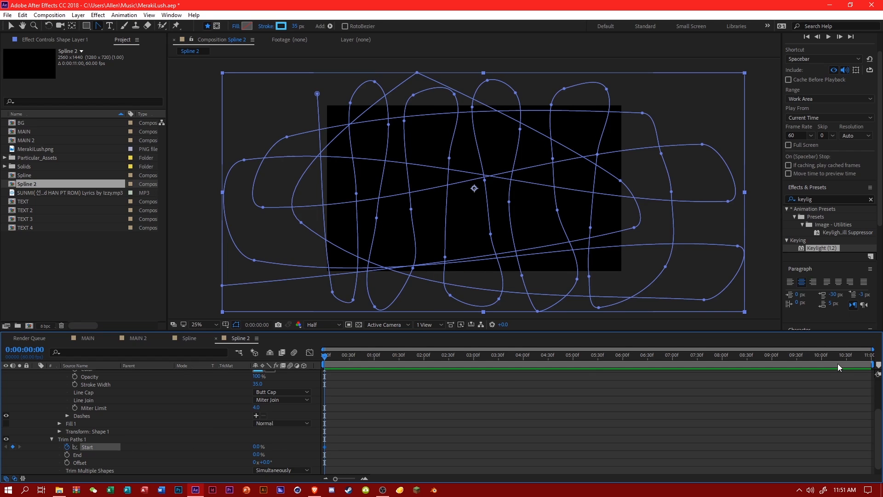
pyautogui.click(822, 356)
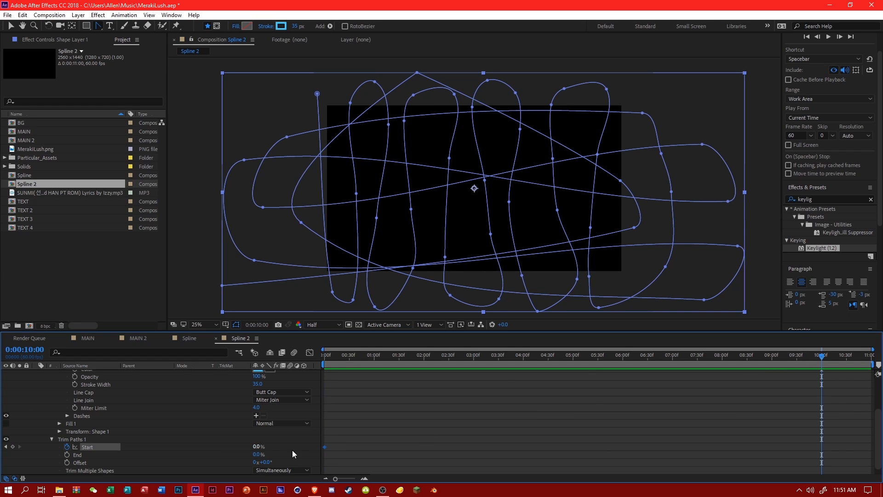
pyautogui.click(256, 446)
pyautogui.write('100')
pyautogui.press('Return')
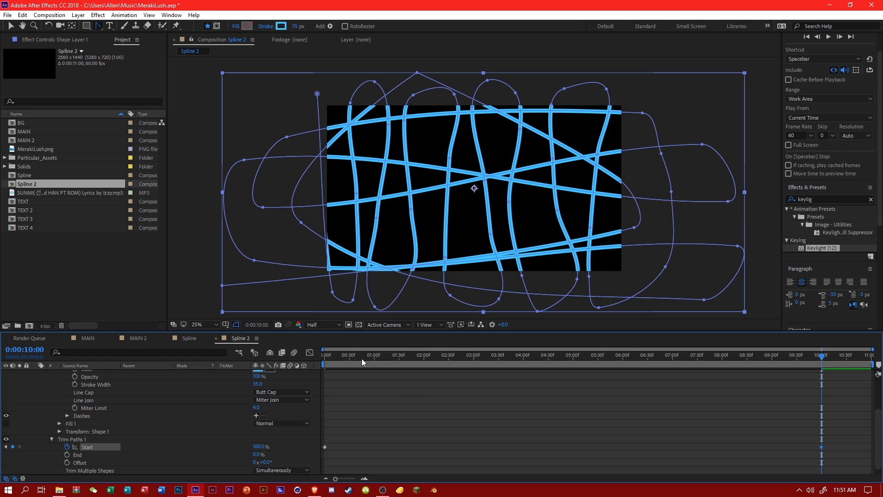
# Keyframe the Trim Paths End from 0% at 0:00:00:45 to its maximum at 0:00:10:59 and preview the animation.
pyautogui.click(362, 358)
pyautogui.click(67, 455)
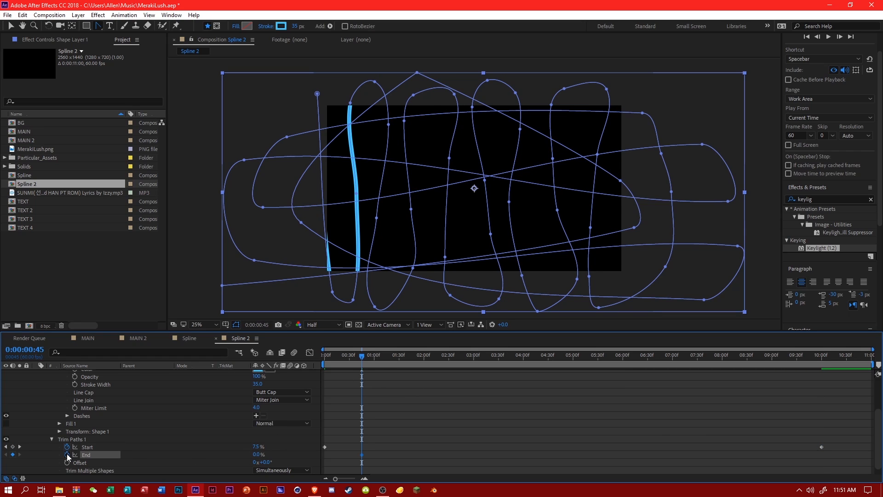
pyautogui.moveTo(867, 363); pyautogui.dragTo(879, 363)
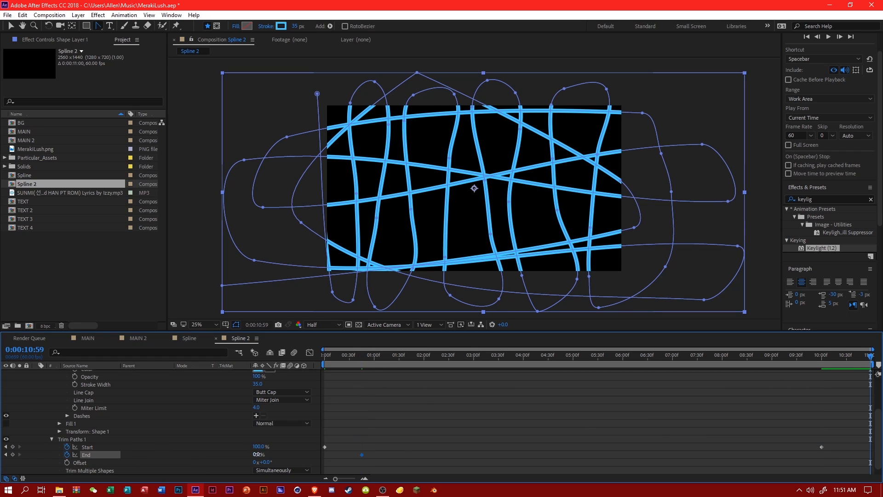
pyautogui.moveTo(258, 455); pyautogui.dragTo(711, 440)
pyautogui.click(804, 420)
pyautogui.moveTo(356, 357)
pyautogui.mouseDown()
pyautogui.moveTo(291, 359)
pyautogui.moveTo(676, 404)
pyautogui.moveTo(761, 385)
pyautogui.moveTo(359, 378)
pyautogui.moveTo(874, 462)
pyautogui.moveTo(294, 413)
pyautogui.moveTo(150, 417)
pyautogui.mouseUp()
pyautogui.scroll(3, 151, 417)
# Duplicate Shape Layer 1 and set the copy's rotation to 180°.
pyautogui.click(81, 373)
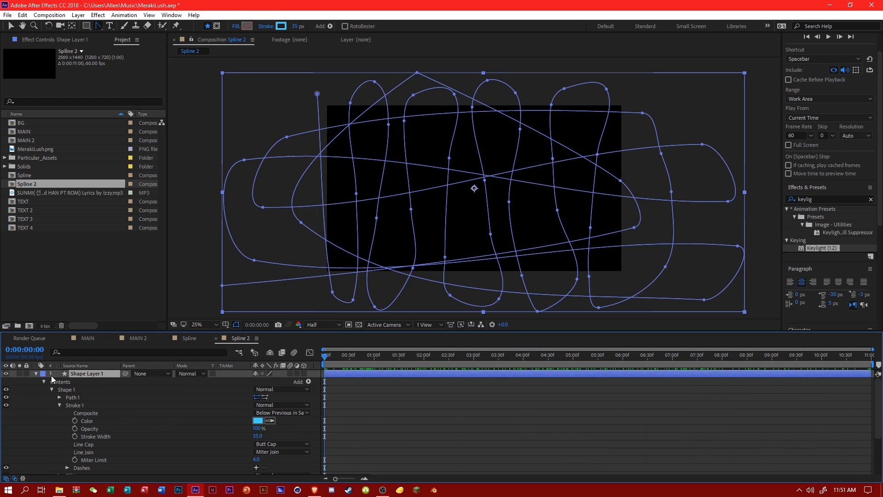
pyautogui.click(36, 374)
pyautogui.hotkey('ctrl', 'd')
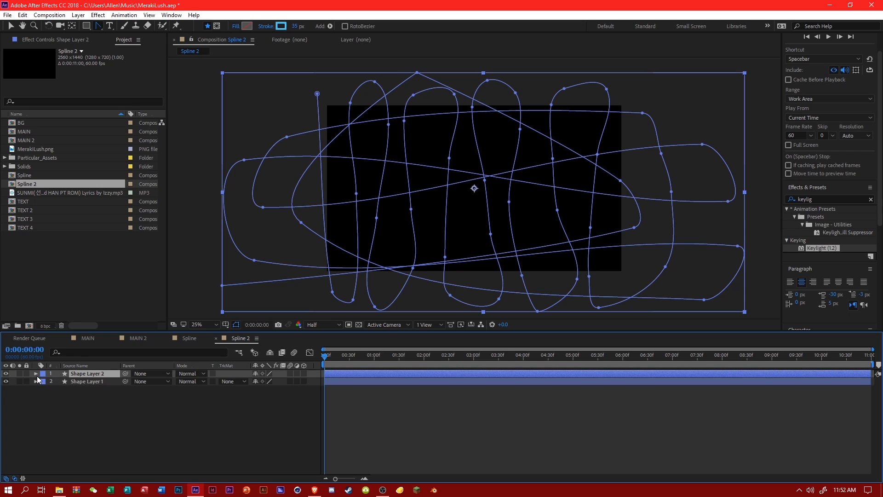
pyautogui.click(36, 374)
pyautogui.click(46, 390)
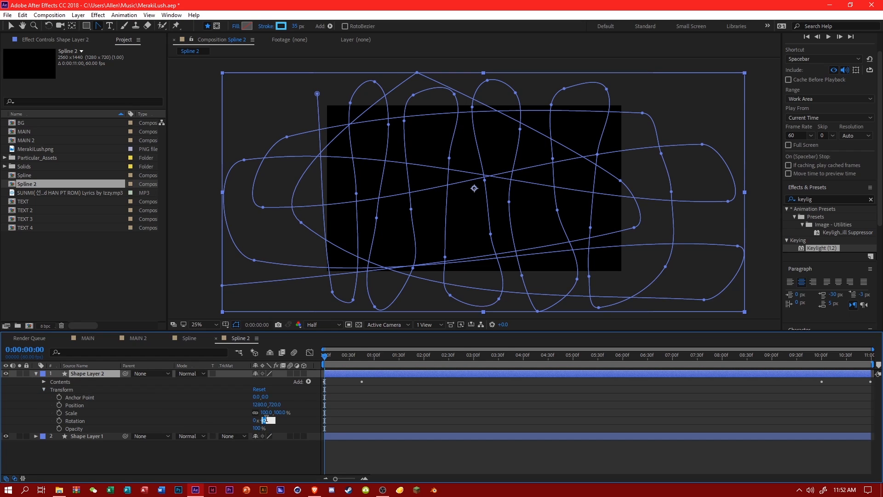
pyautogui.click(267, 422)
pyautogui.write('180')
pyautogui.press('Return')
# Change the rotated copy's stroke color from blue to turquoise by shifting its hue.
pyautogui.click(494, 355)
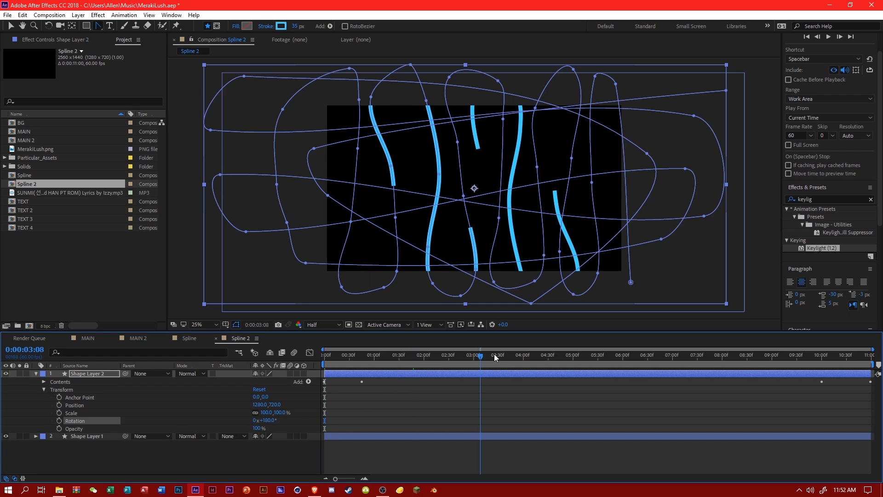
pyautogui.click(284, 28)
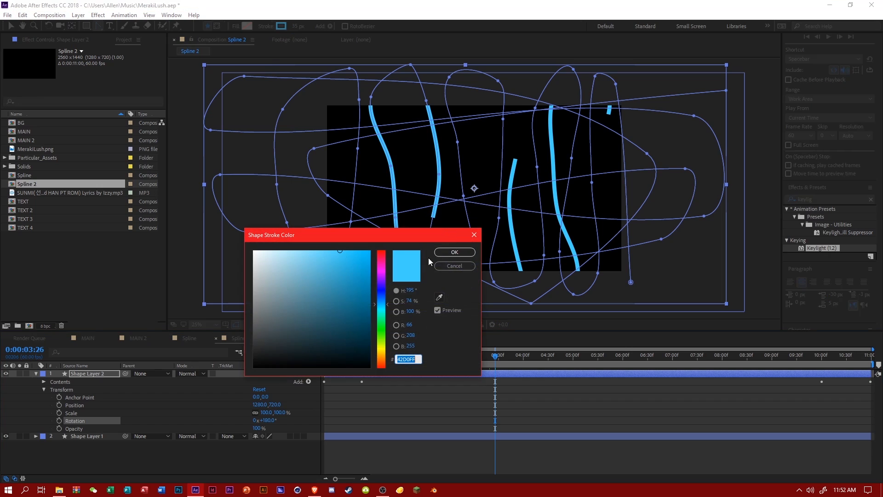
pyautogui.click(382, 301)
pyautogui.moveTo(385, 308); pyautogui.dragTo(384, 312)
pyautogui.click(455, 252)
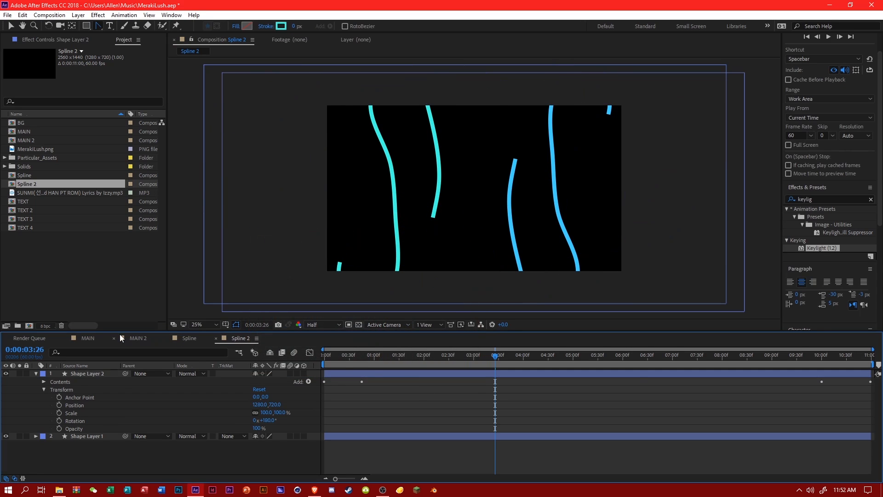
# Place the Spline 2 composition in MAIN directly above the Spline layer.
pyautogui.click(88, 338)
pyautogui.moveTo(37, 181); pyautogui.dragTo(139, 435)
pyautogui.click(79, 443)
pyautogui.click(79, 436)
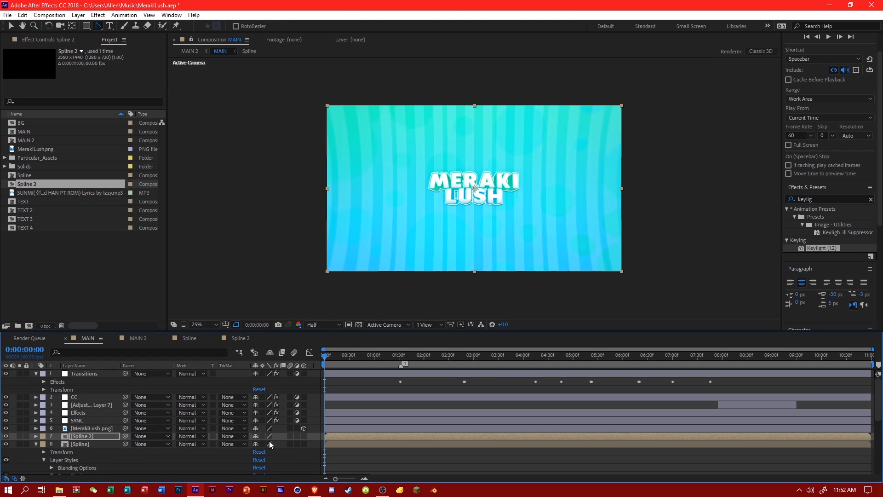
# Review the new strokes across the MAIN timeline and reopen the Spline 2 composition.
pyautogui.moveTo(399, 355); pyautogui.dragTo(803, 354)
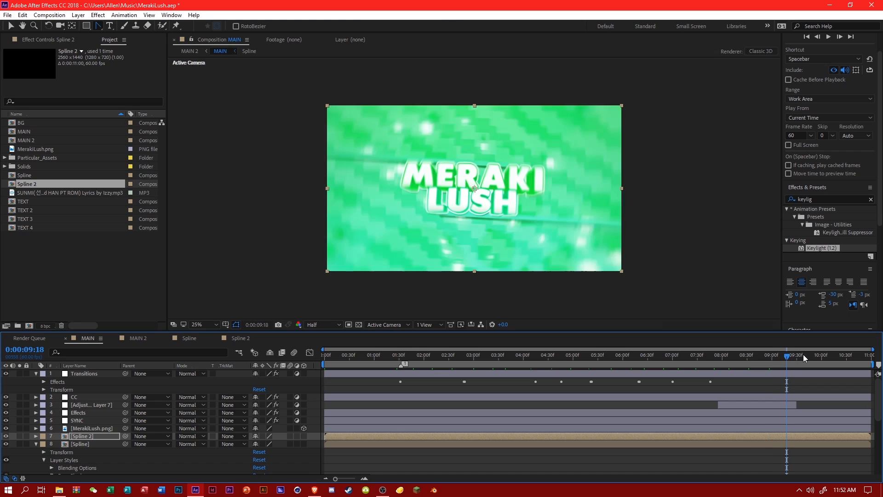
pyautogui.moveTo(583, 358); pyautogui.dragTo(446, 359)
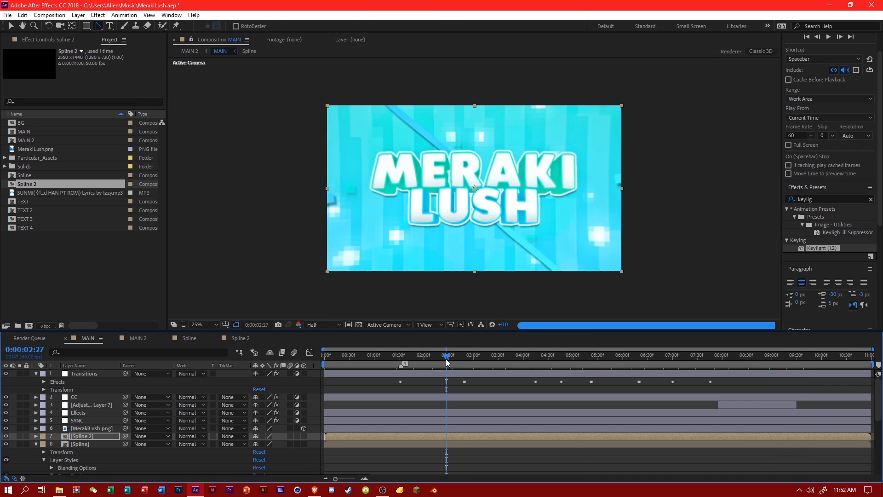
pyautogui.doubleClick(104, 436)
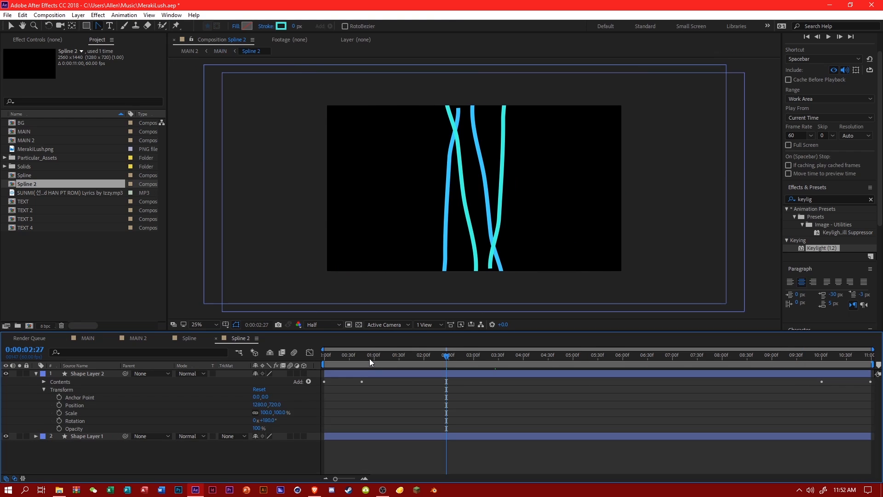
# Review the strokes in Spline 2 and how they look at several points of the MAIN timeline.
pyautogui.moveTo(369, 358); pyautogui.dragTo(791, 371)
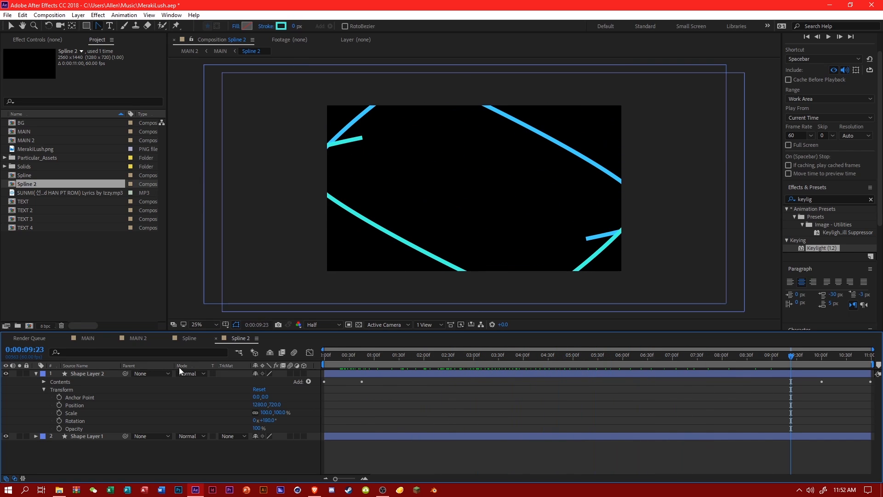
pyautogui.click(87, 338)
pyautogui.moveTo(421, 359); pyautogui.dragTo(518, 358)
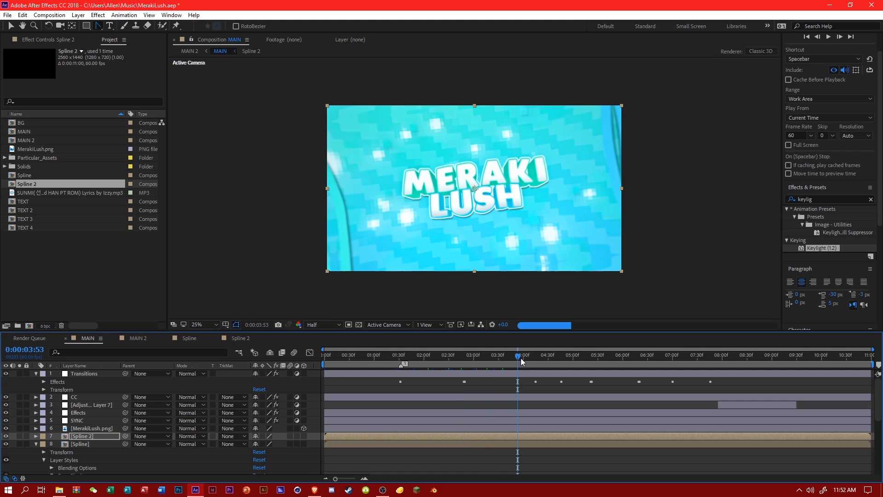
pyautogui.click(467, 362)
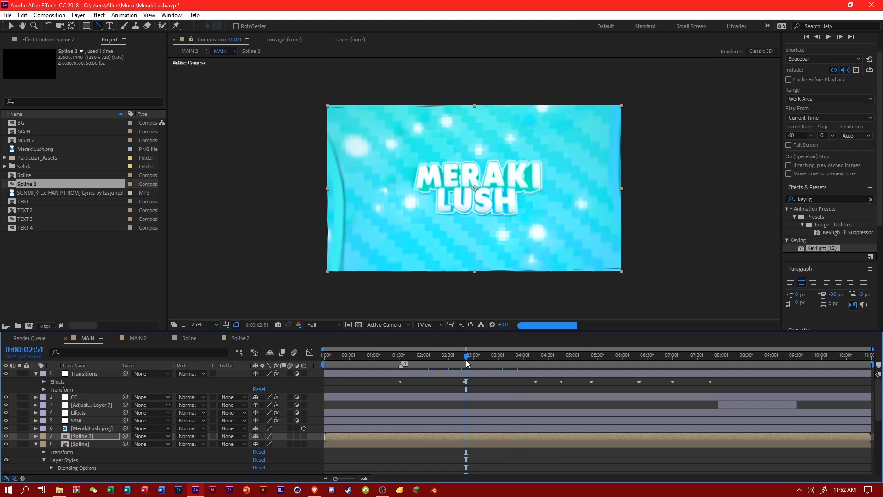
pyautogui.click(36, 444)
pyautogui.scroll(-1, 92, 447)
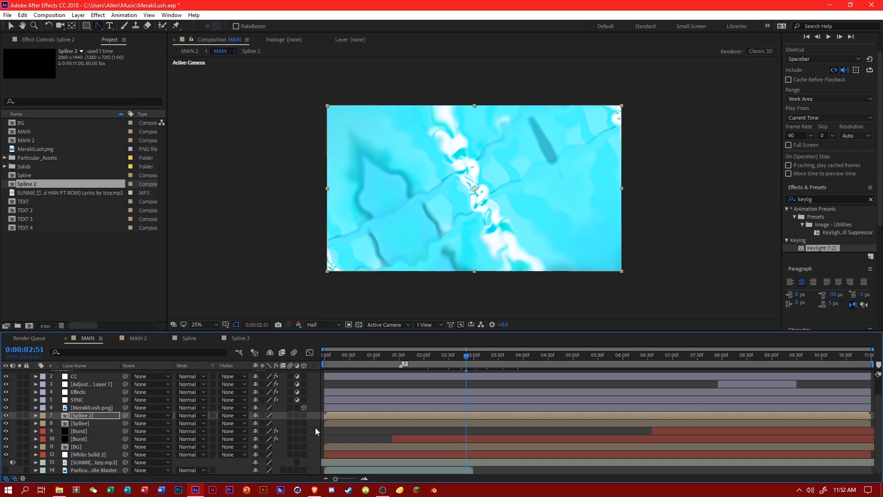
pyautogui.press('F2')
pyautogui.click(461, 361)
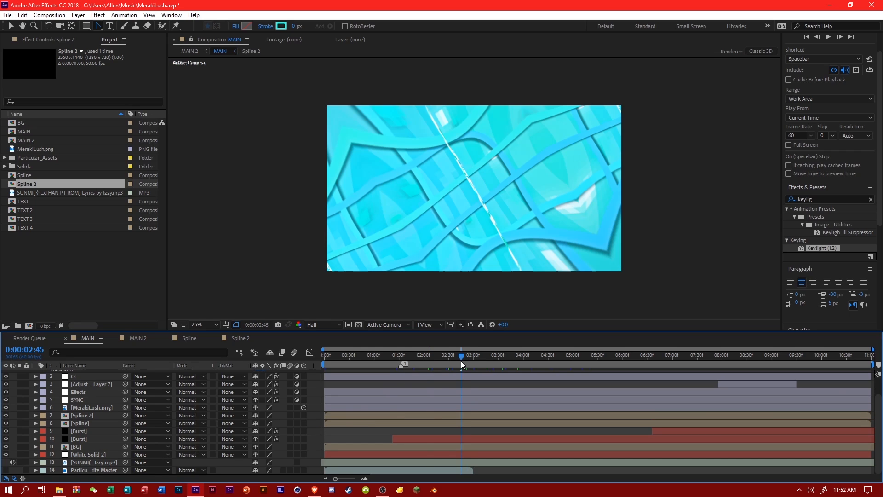
pyautogui.moveTo(461, 360); pyautogui.dragTo(487, 357)
# Remove the Spline 2 layer from MAIN and delete both shape layers inside the Spline 2 composition.
pyautogui.click(99, 416)
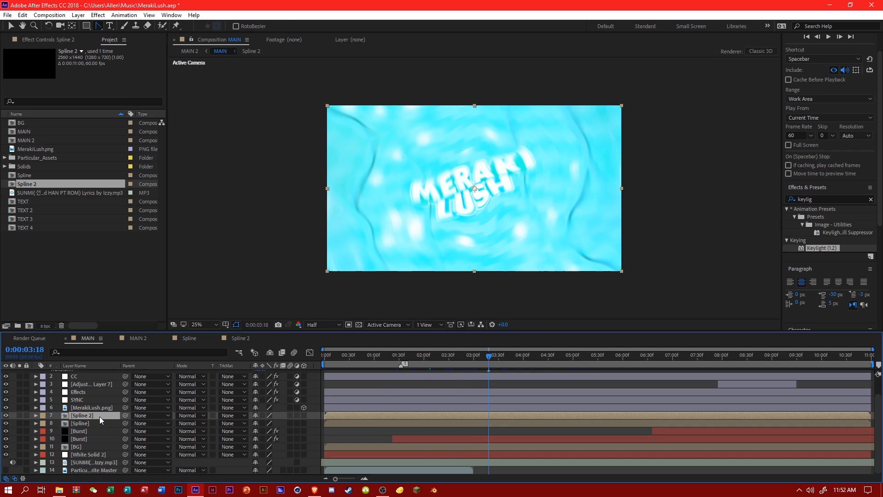
pyautogui.press('Delete')
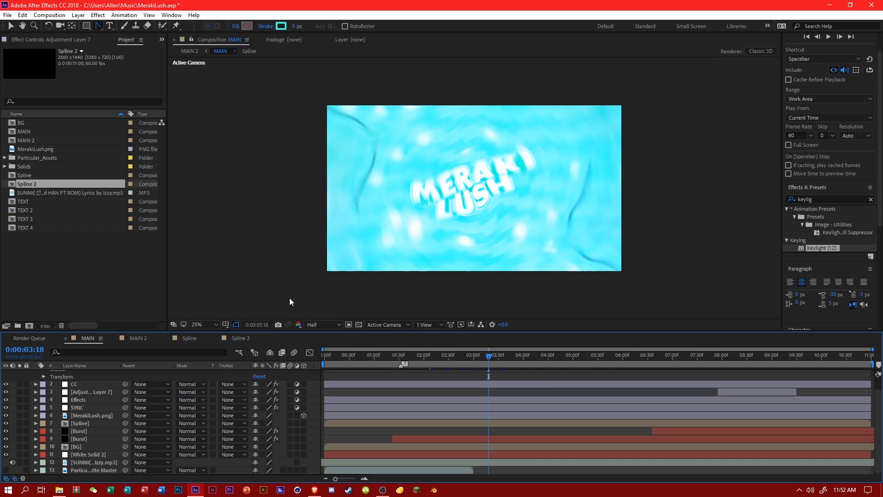
pyautogui.doubleClick(51, 184)
pyautogui.hotkey('ctrl', 'a')
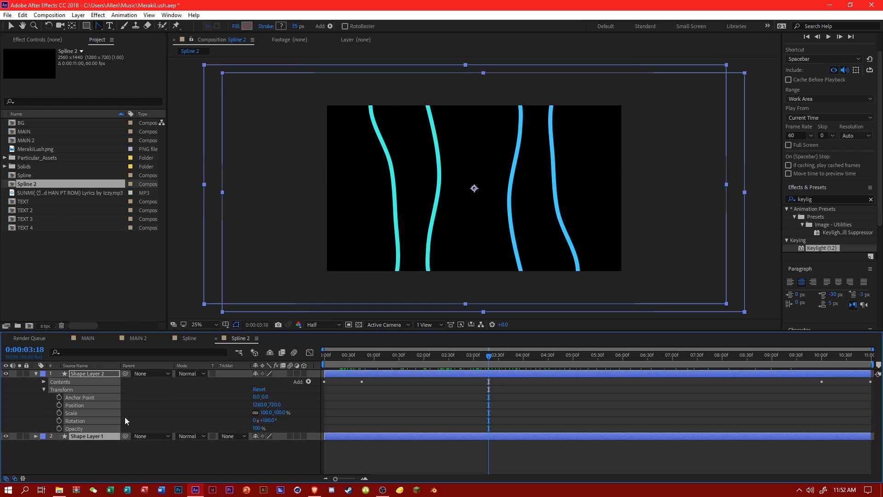
pyautogui.press('Delete')
# Add a new shape layer to Spline 2 and draw an open, double-looping Pen path extending past both sides of the frame.
pyautogui.rightClick(143, 405)
pyautogui.moveTo(195, 304)
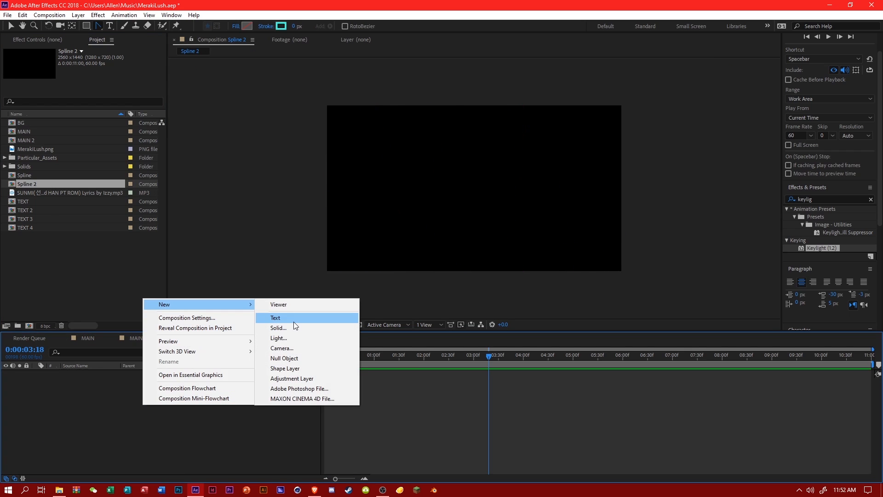
pyautogui.click(306, 368)
pyautogui.click(98, 27)
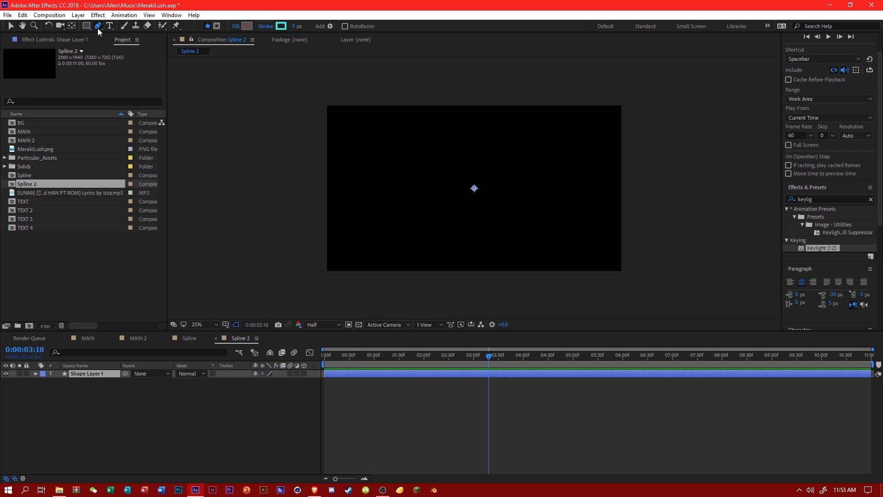
pyautogui.click(159, 25)
pyautogui.click(311, 170)
pyautogui.click(396, 104)
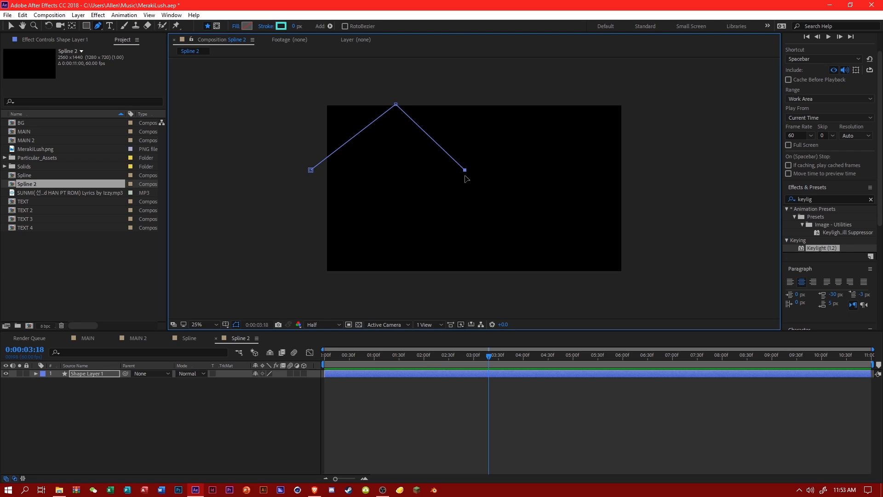
pyautogui.click(469, 228)
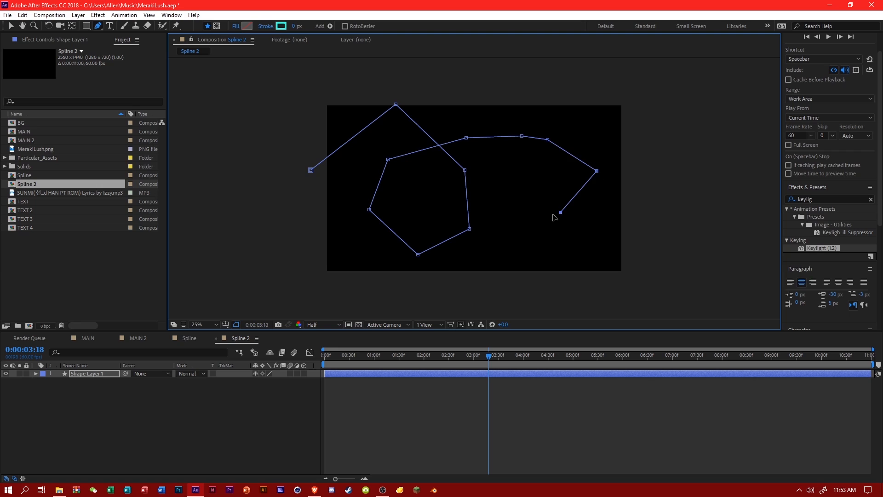
pyautogui.click(494, 151)
pyautogui.click(585, 119)
pyautogui.moveTo(688, 196); pyautogui.dragTo(702, 210)
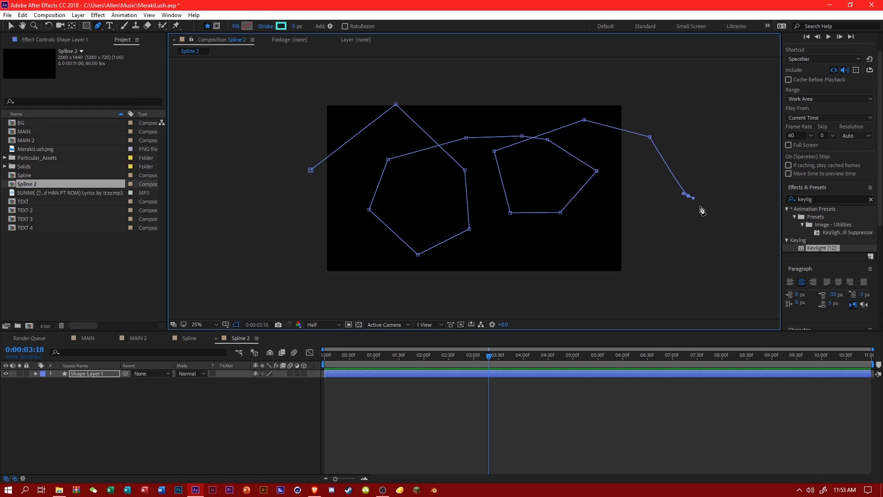
# Convert the path's corner vertices to smooth points so the double loop becomes a flowing curve.
pyautogui.click(98, 377)
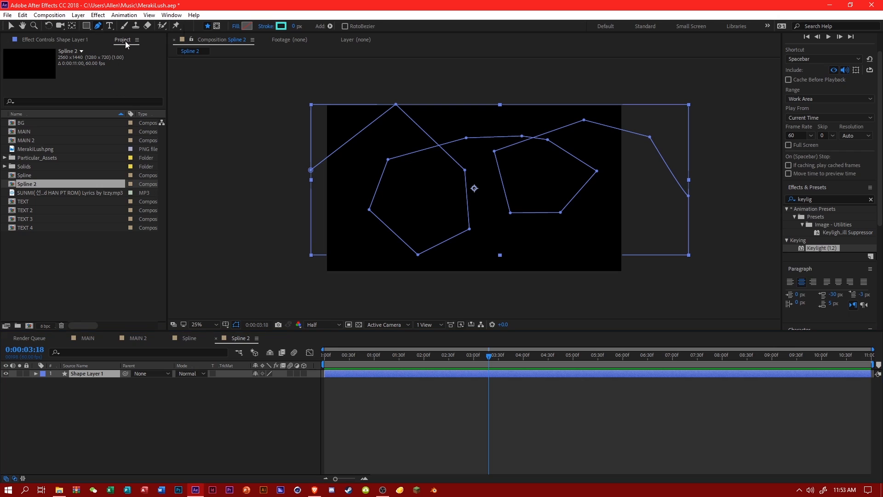
pyautogui.moveTo(98, 26); pyautogui.dragTo(139, 59)
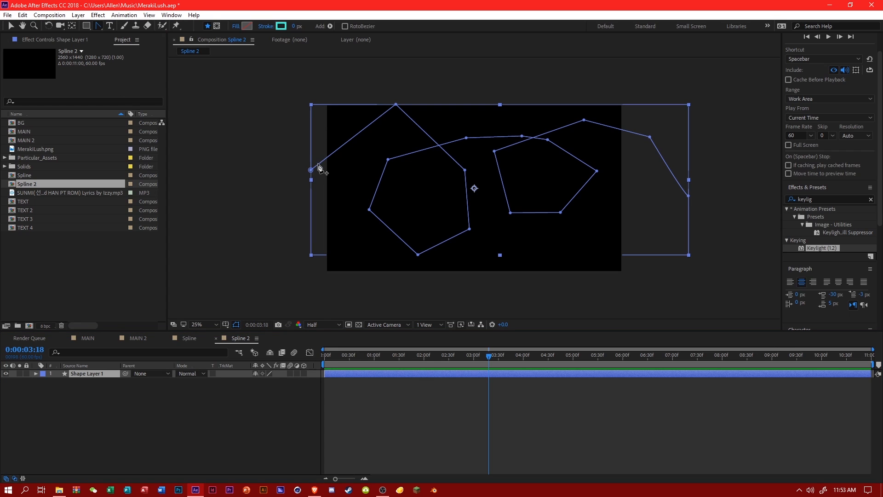
pyautogui.click(398, 105)
pyautogui.moveTo(278, 122); pyautogui.dragTo(757, 230)
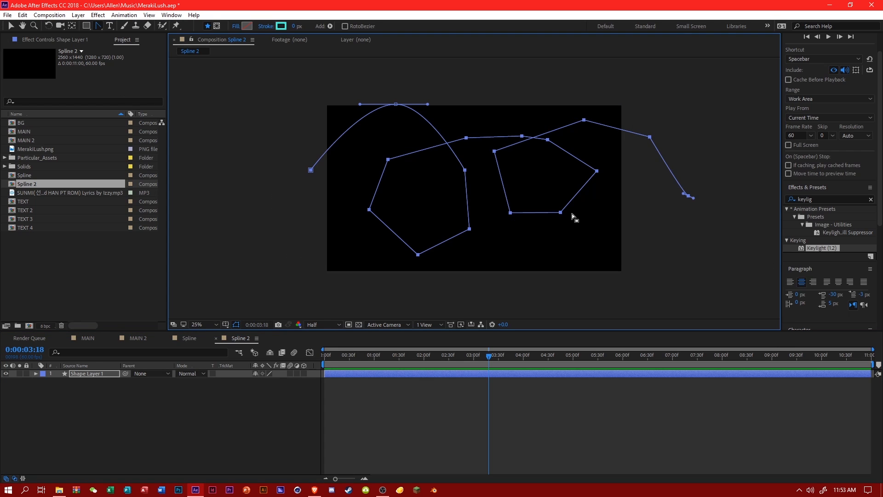
pyautogui.click(561, 213)
pyautogui.click(252, 417)
pyautogui.click(88, 373)
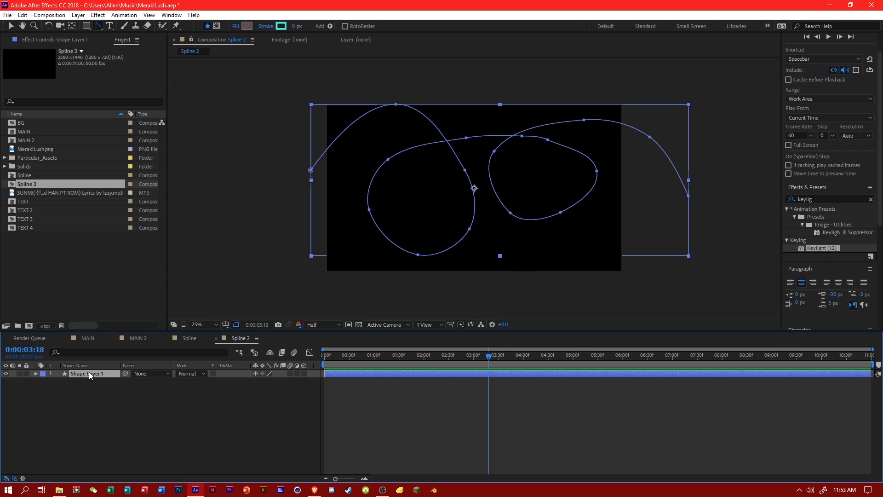
# Set the stroke width of Shape 1 in Shape Layer 1 to 45.
pyautogui.click(35, 374)
pyautogui.click(44, 381)
pyautogui.click(52, 390)
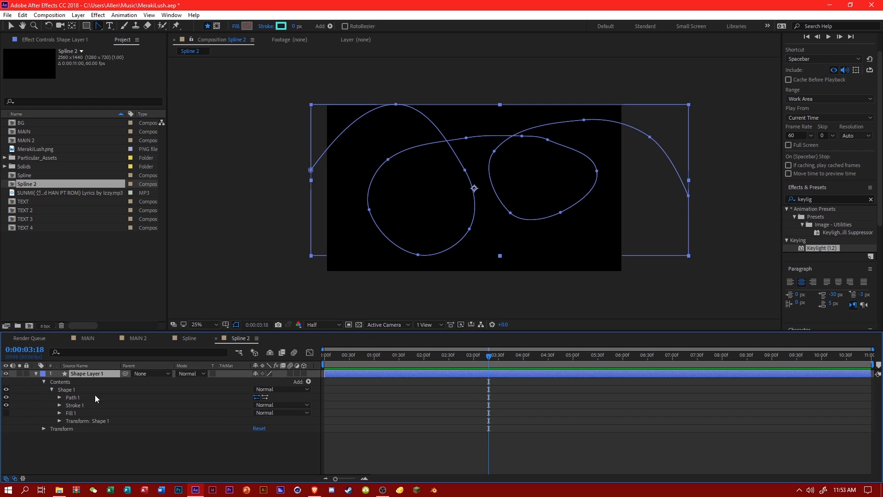
pyautogui.click(59, 406)
pyautogui.write('45')
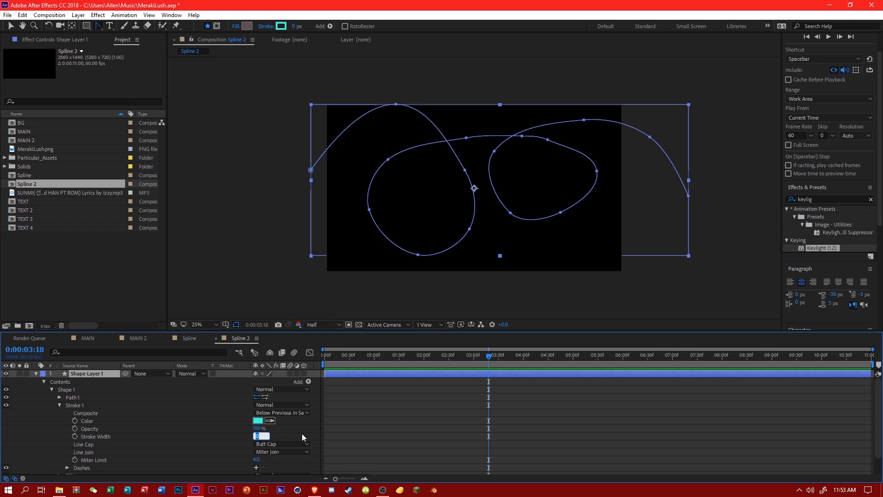
pyautogui.press('Return')
# Try the Round Cap line cap on the stroke and restore Butt Cap.
pyautogui.click(271, 443)
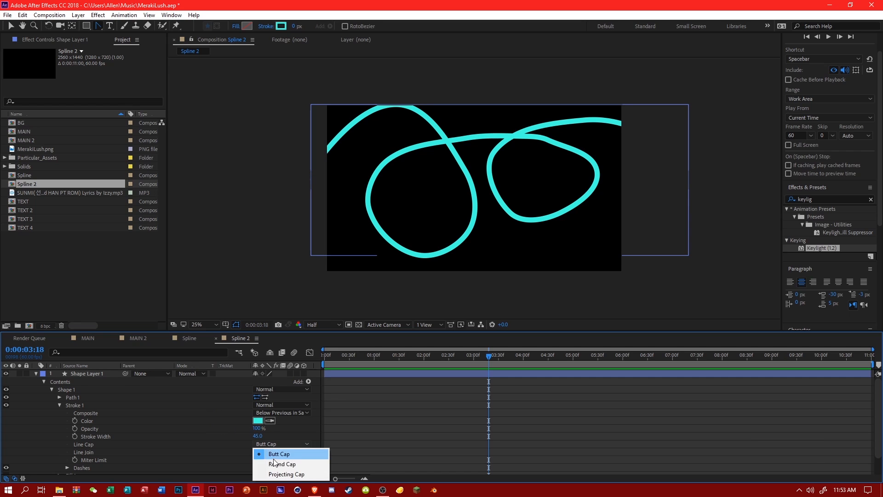
pyautogui.click(272, 463)
pyautogui.click(276, 444)
pyautogui.click(275, 455)
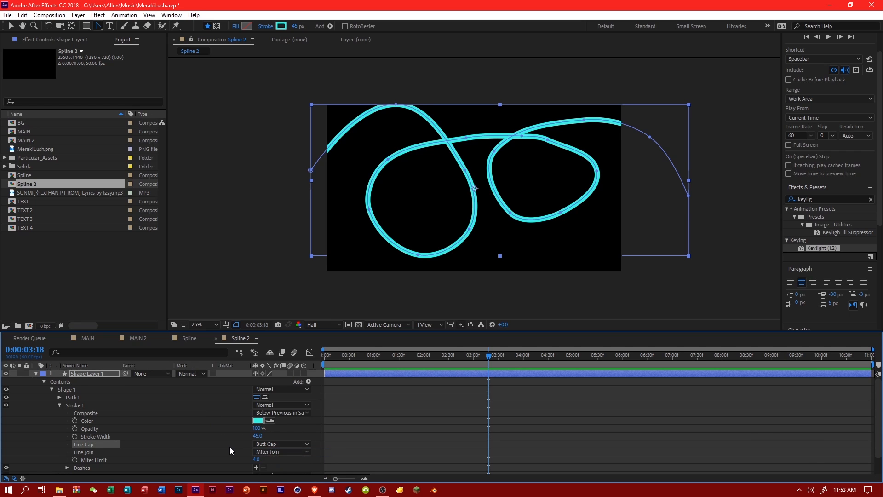
pyautogui.click(136, 402)
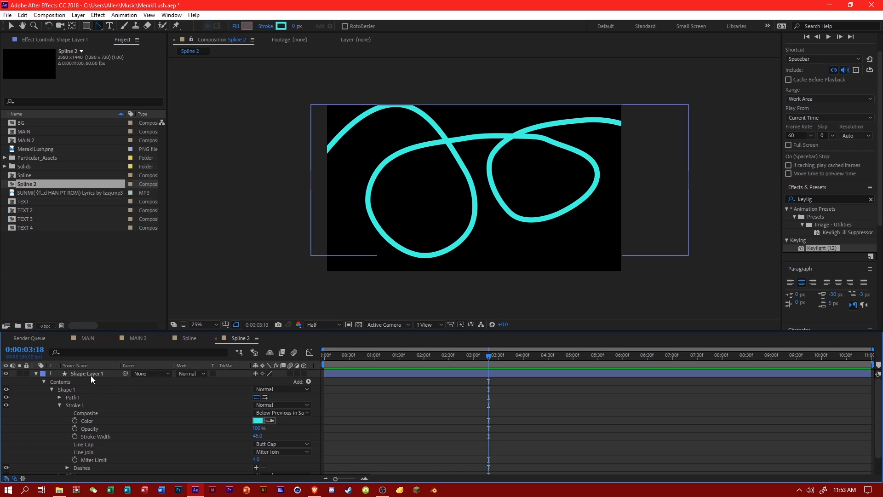
# Add Trim Paths to Shape Layer 1 and set both Start and End to 0% at the beginning of the timeline.
pyautogui.click(302, 382)
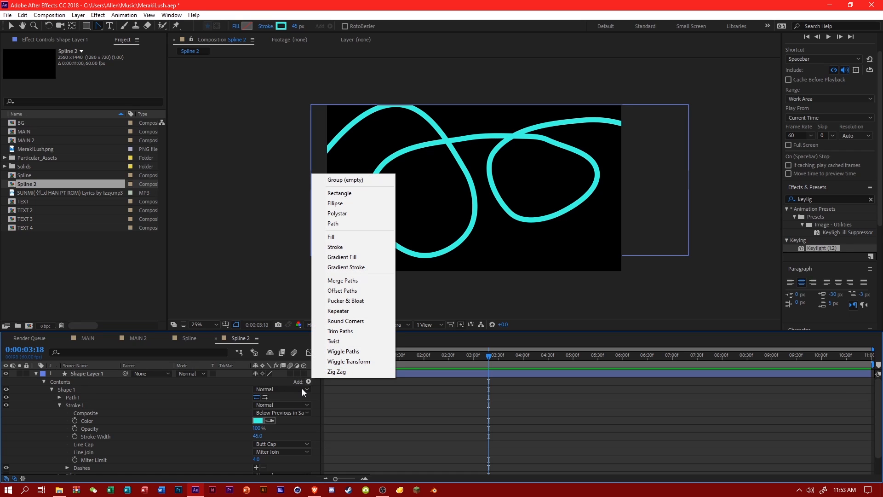
pyautogui.click(370, 330)
pyautogui.moveTo(345, 358); pyautogui.dragTo(317, 357)
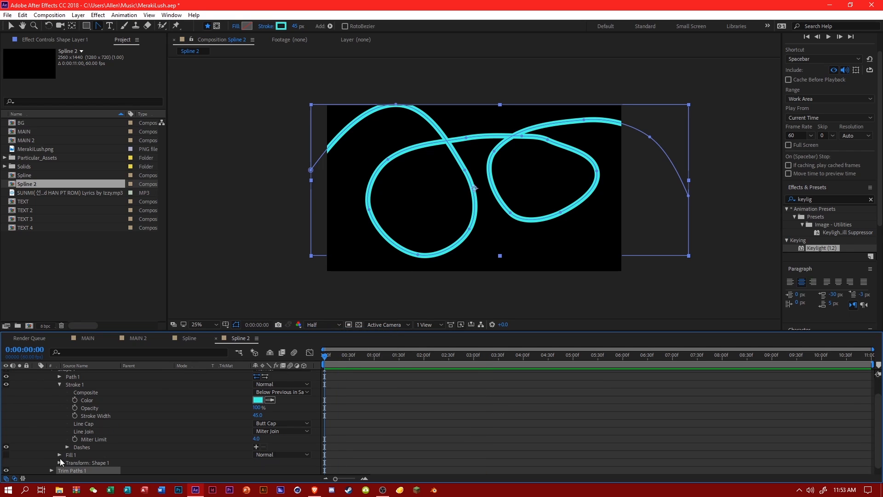
pyautogui.click(52, 471)
pyautogui.moveTo(255, 448); pyautogui.dragTo(266, 454)
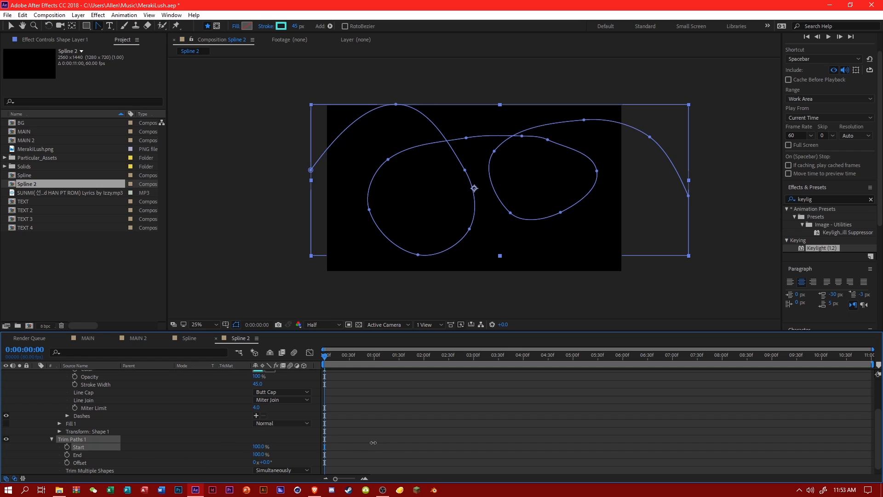
pyautogui.click(263, 455)
pyautogui.write('0')
pyautogui.click(275, 450)
pyautogui.click(261, 447)
pyautogui.write('0')
pyautogui.click(283, 443)
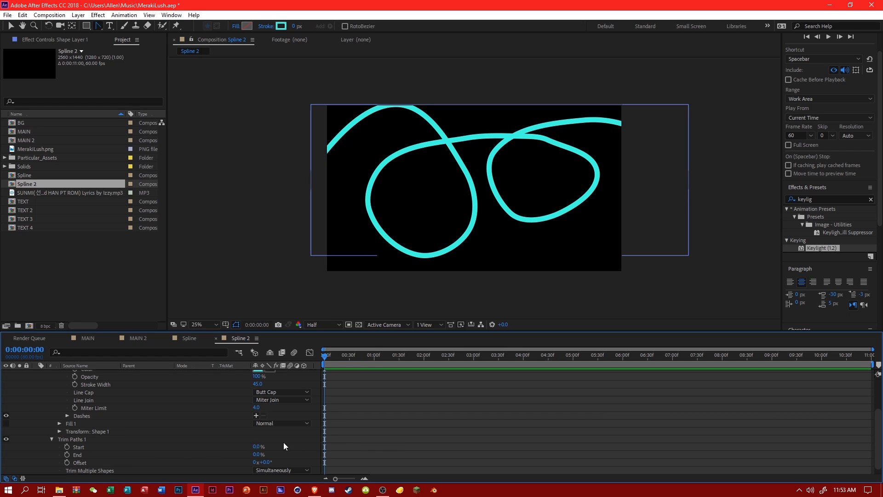
# Keyframe the Trim Paths Start from 0% at the first frame to 100% at 0:00:09:59.
pyautogui.click(66, 447)
pyautogui.click(821, 359)
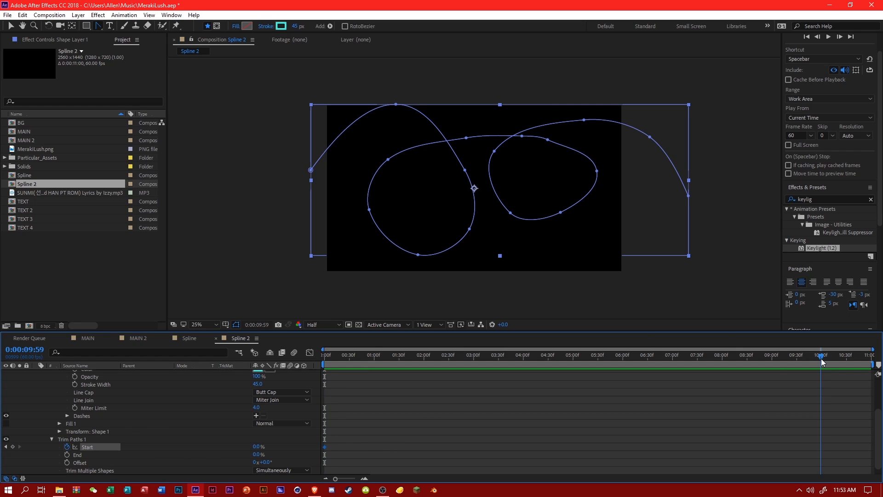
pyautogui.moveTo(256, 447); pyautogui.dragTo(504, 440)
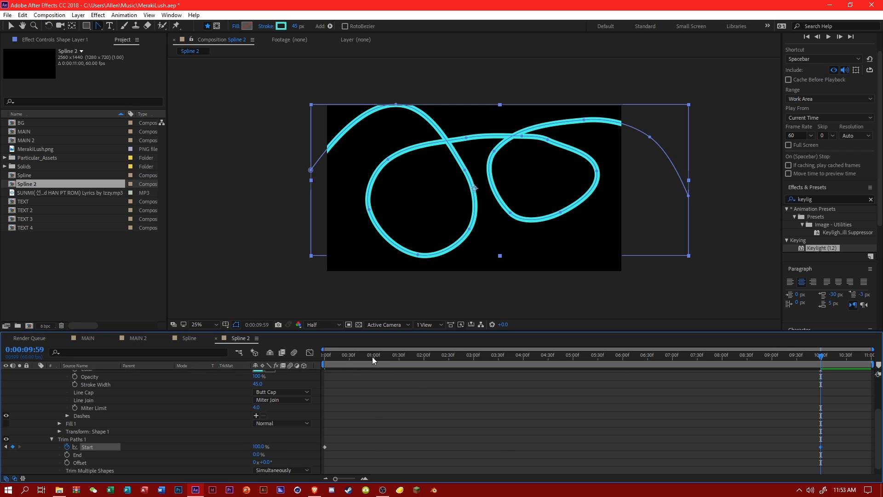
# Keyframe the Trim Paths End from 0% at 0:00:00:58 to 100% at 0:00:10:59 and preview the stroke animation.
pyautogui.click(371, 357)
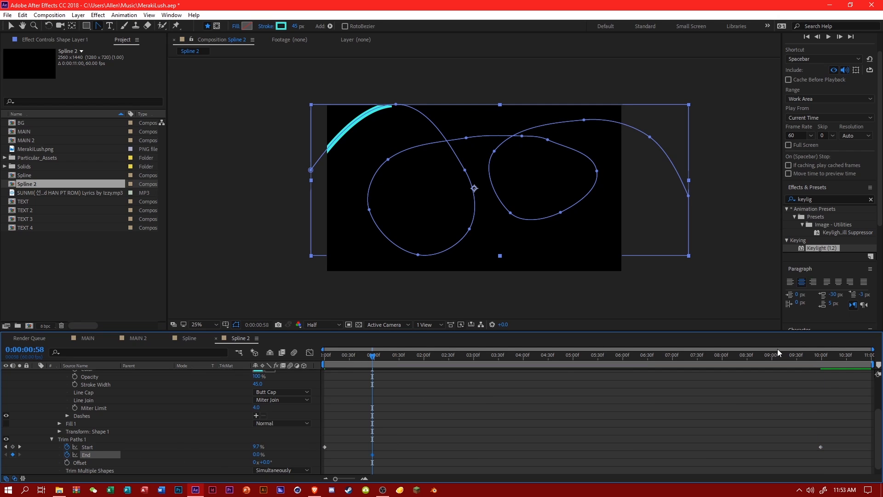
pyautogui.moveTo(840, 358); pyautogui.dragTo(872, 359)
pyautogui.moveTo(263, 454); pyautogui.dragTo(542, 394)
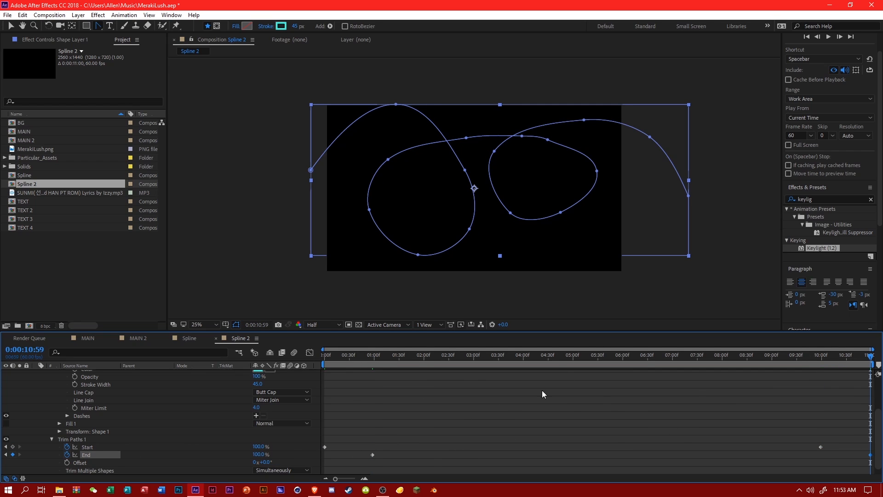
pyautogui.press('space')
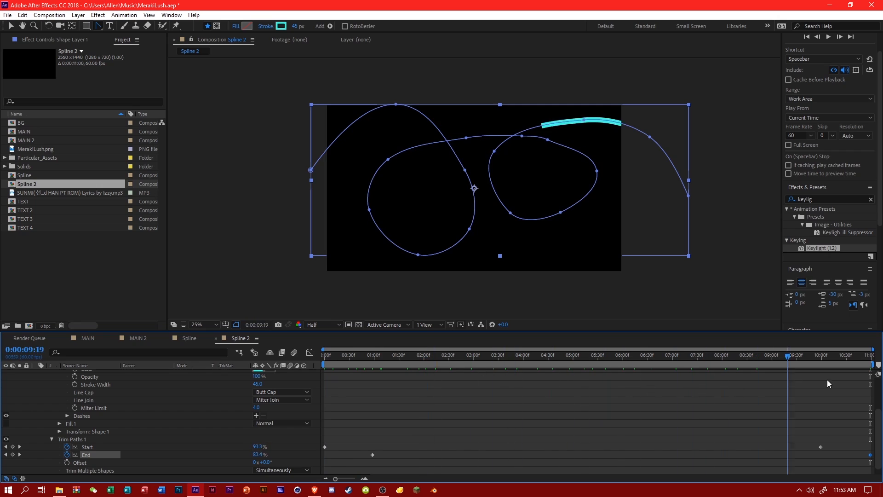
pyautogui.press('space')
# Duplicate Shape Layer 1, set the copy's rotation to 90°, and check both strokes along the timeline.
pyautogui.scroll(3, 124, 418)
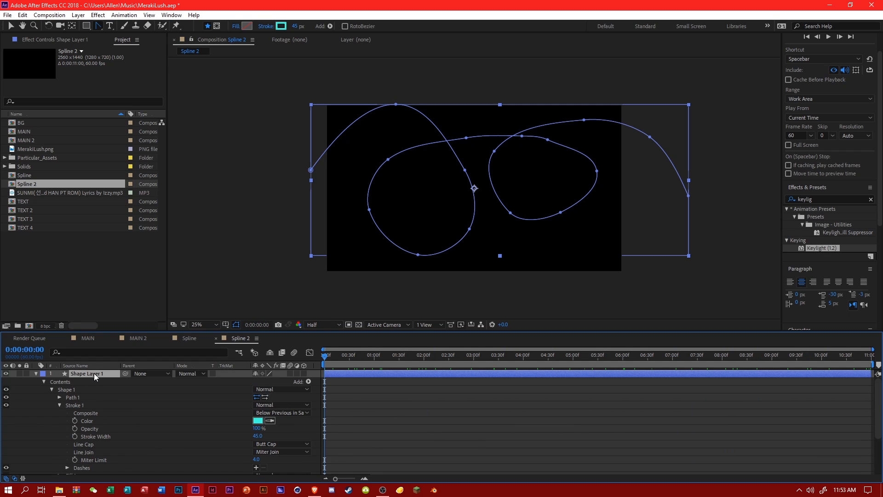
pyautogui.hotkey('ctrl', 'd')
pyautogui.click(36, 373)
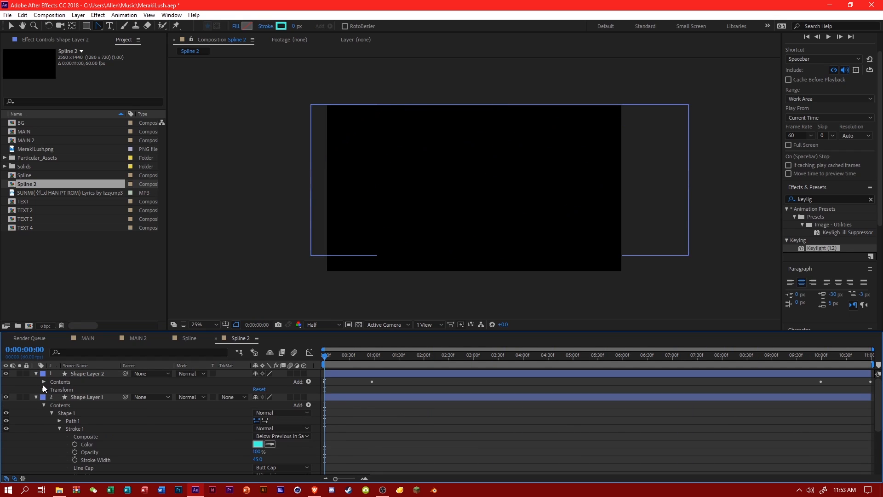
pyautogui.click(43, 390)
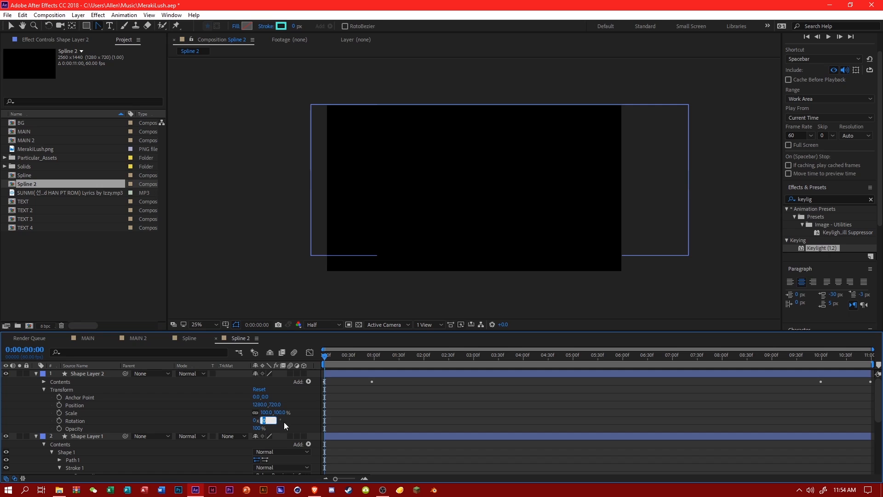
pyautogui.write('90')
pyautogui.press('Return')
pyautogui.moveTo(368, 359)
pyautogui.mouseDown()
pyautogui.moveTo(664, 366)
pyautogui.moveTo(505, 385)
pyautogui.mouseUp()
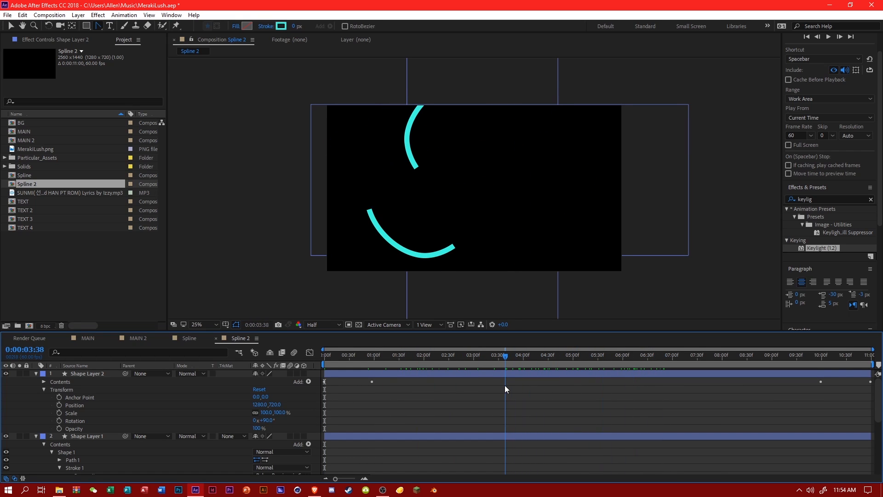
# Set the stroke color of Shape Layer 2 to white.
pyautogui.click(97, 375)
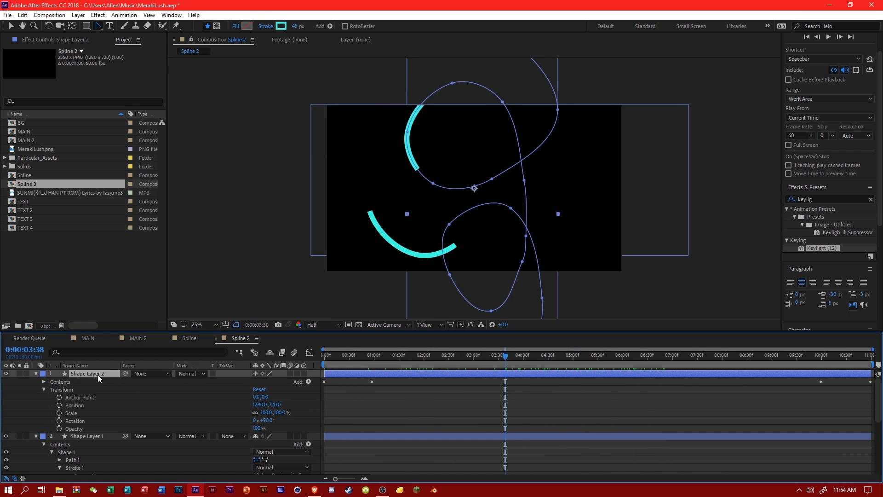
pyautogui.click(278, 27)
pyautogui.click(254, 252)
pyautogui.click(455, 251)
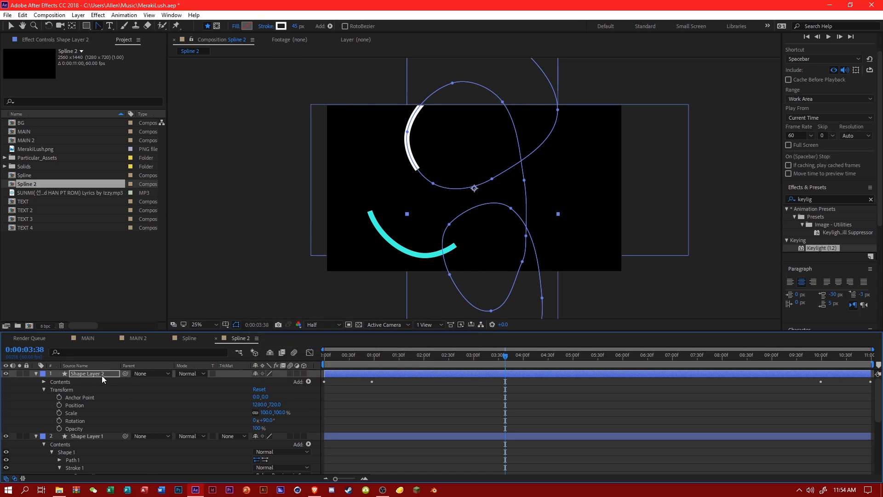
# Duplicate Shape Layer 2 and set the copy's rotation to 270°.
pyautogui.hotkey('ctrl', 'd')
pyautogui.click(36, 373)
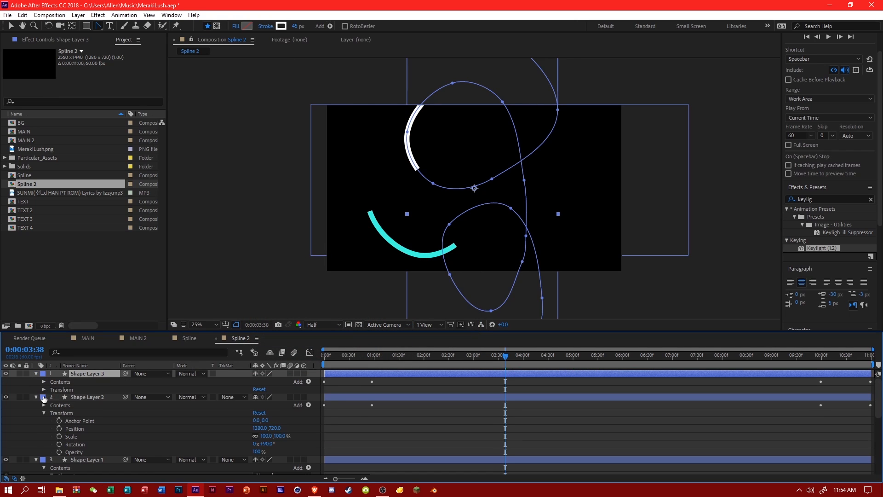
pyautogui.click(44, 390)
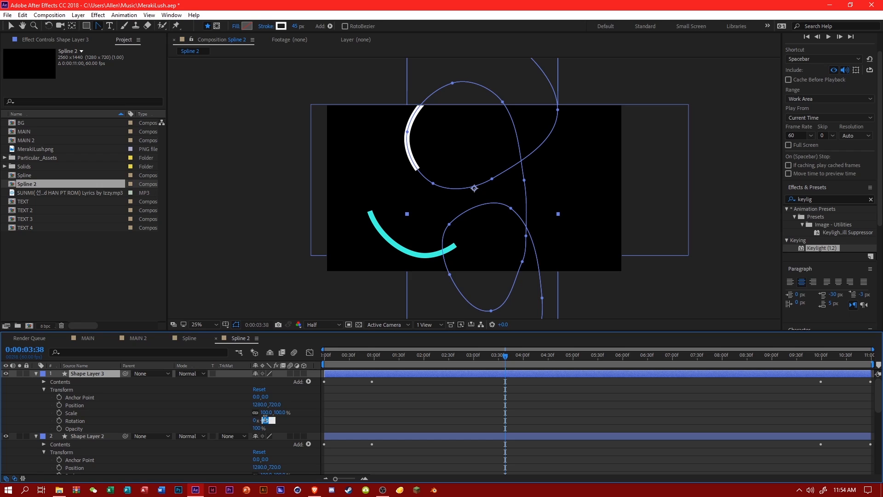
pyautogui.write('180')
pyautogui.click(310, 415)
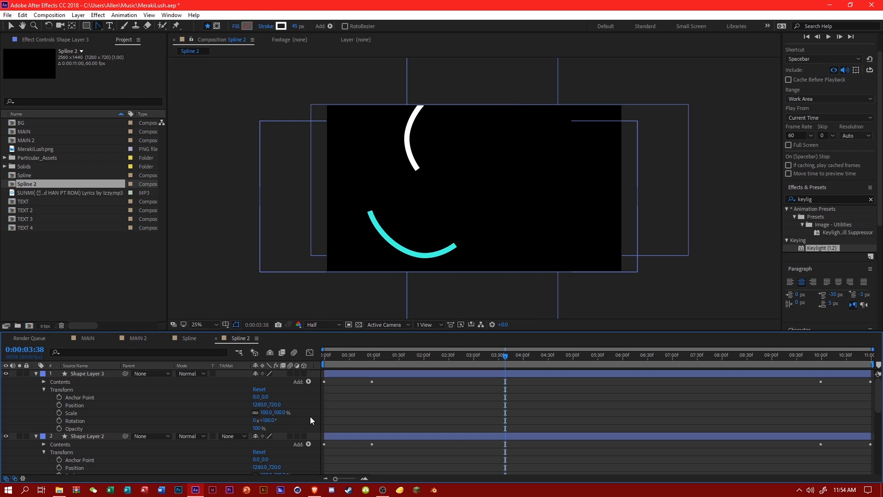
pyautogui.click(272, 420)
pyautogui.write('270')
pyautogui.click(286, 415)
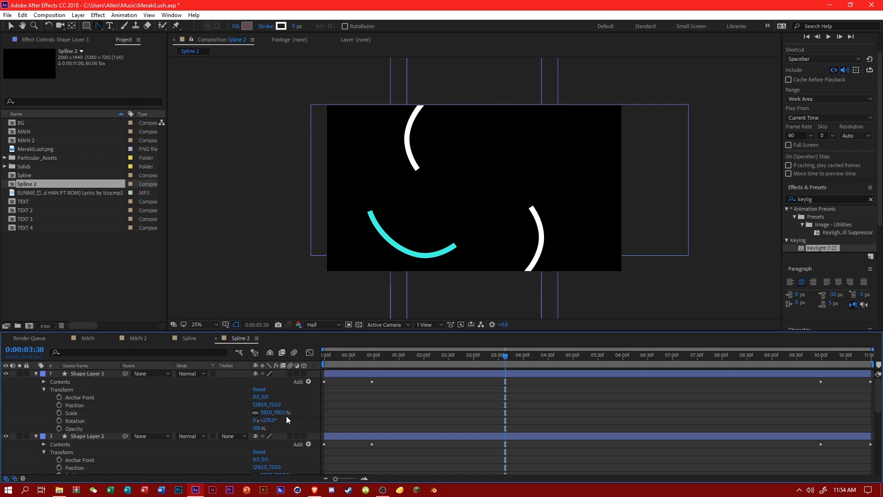
# Duplicate Shape Layer 3 and set the copy's rotation to 180°.
pyautogui.click(84, 377)
pyautogui.hotkey('ctrl', 'd')
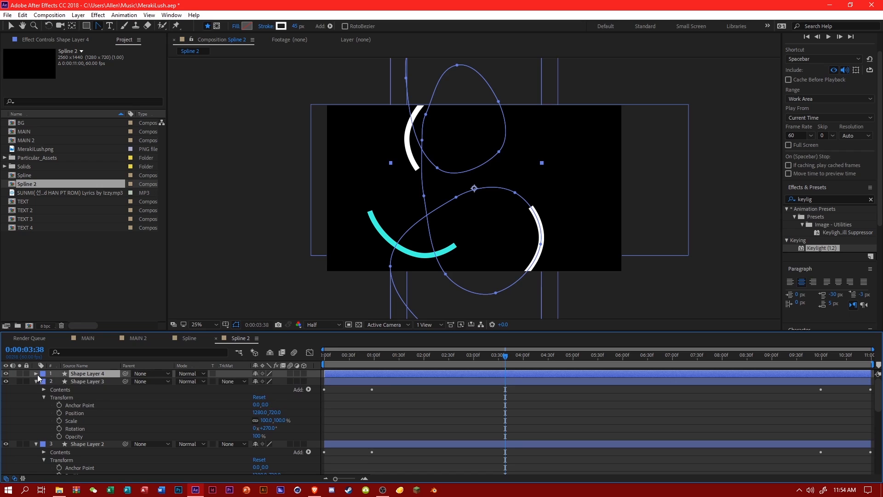
pyautogui.click(44, 390)
pyautogui.click(44, 389)
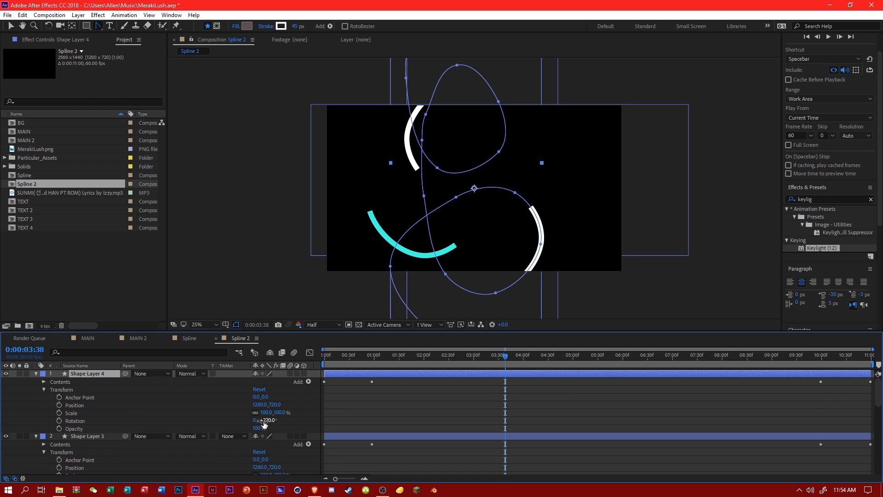
pyautogui.write('180')
pyautogui.click(291, 410)
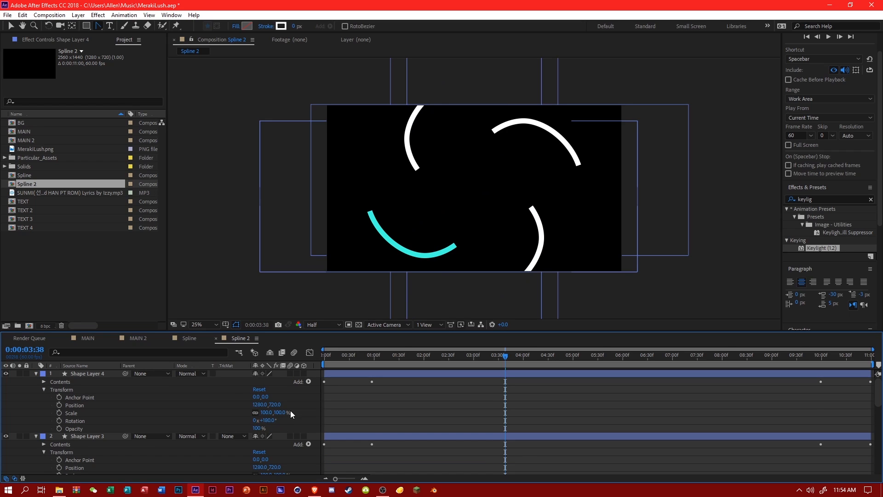
# Change the stroke color of Shape Layer 4 to light blue 4ED3FF.
pyautogui.click(104, 377)
pyautogui.click(281, 28)
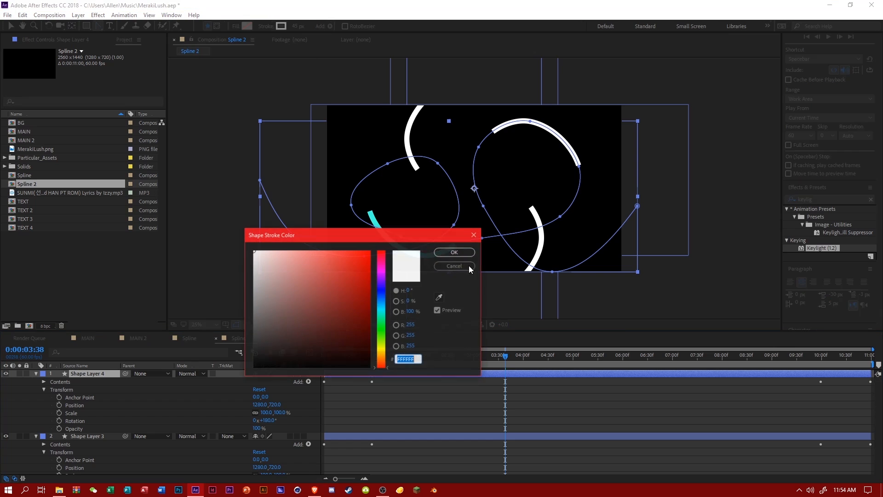
pyautogui.moveTo(341, 277); pyautogui.dragTo(334, 239)
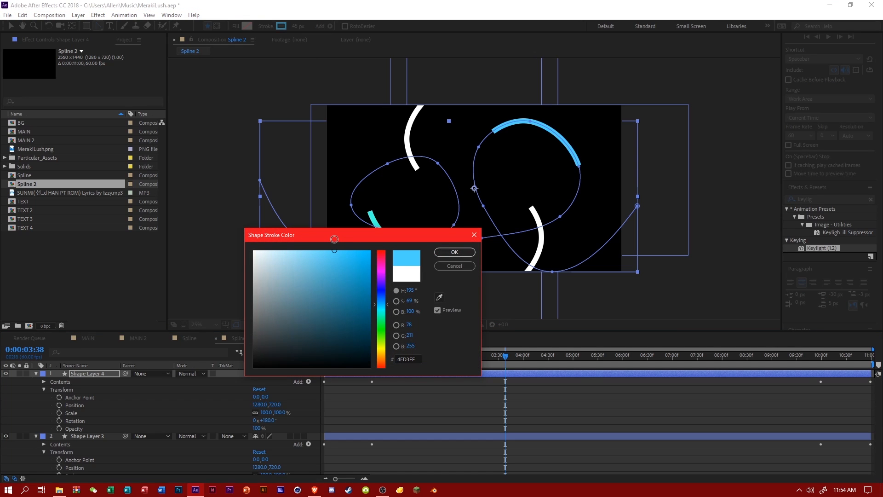
pyautogui.click(435, 252)
# Add the Spline 2 composition to MAIN directly below the Spline layer.
pyautogui.click(404, 393)
pyautogui.click(88, 338)
pyautogui.moveTo(35, 183); pyautogui.dragTo(180, 424)
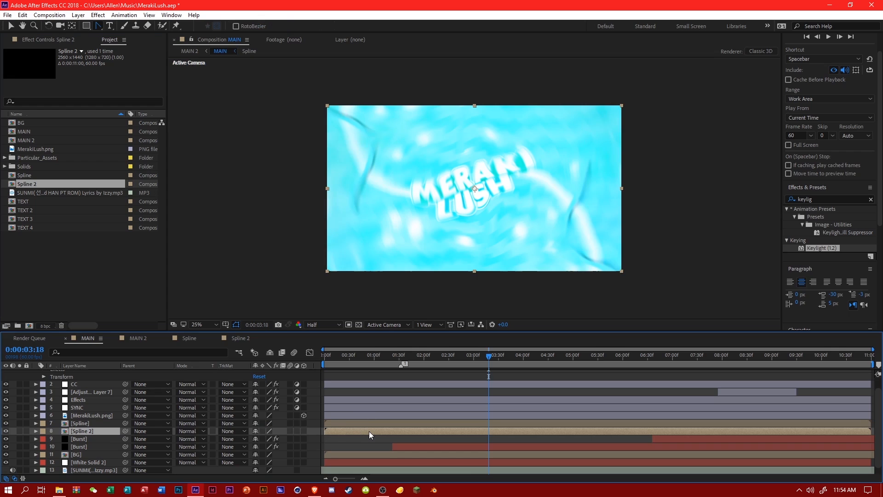
# Copy the Layer Styles with the drop shadow from the Spline layer onto the Spline 2 layer.
pyautogui.rightClick(368, 430)
pyautogui.click(37, 422)
pyautogui.scroll(-2, 42, 430)
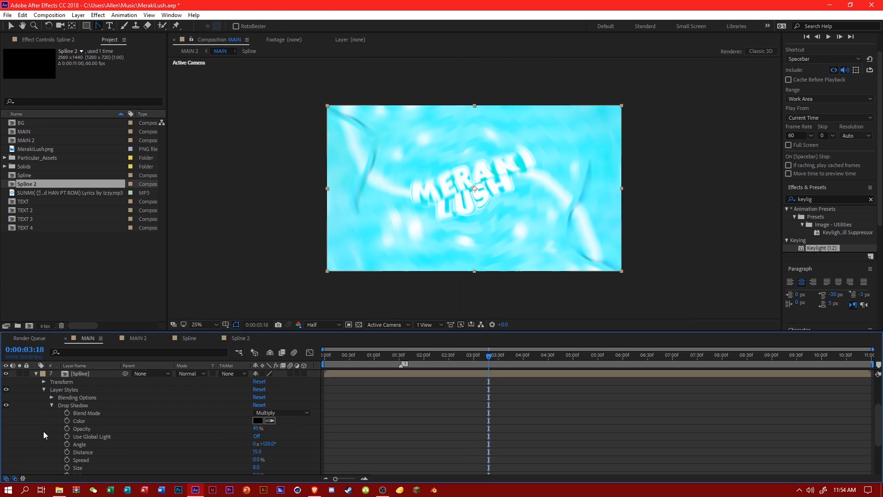
pyautogui.click(58, 392)
pyautogui.click(44, 392)
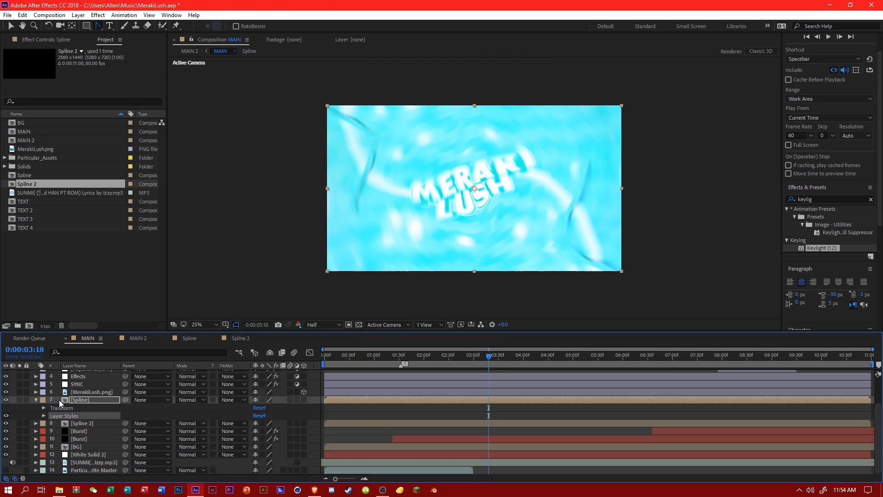
pyautogui.click(79, 423)
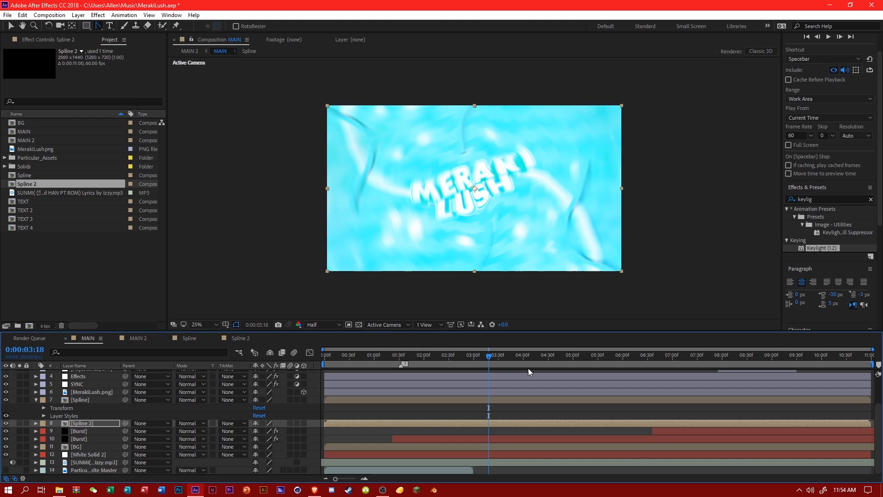
# Try starting the Spline 2 layer at 0:00:02:25, check the strokes along the timeline, and undo the shift.
pyautogui.moveTo(516, 361); pyautogui.dragTo(591, 362)
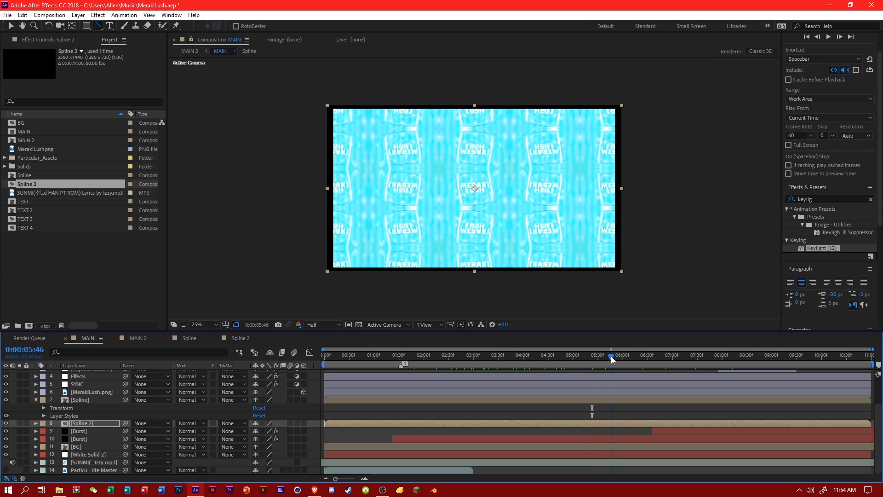
pyautogui.click(611, 356)
pyautogui.click(444, 355)
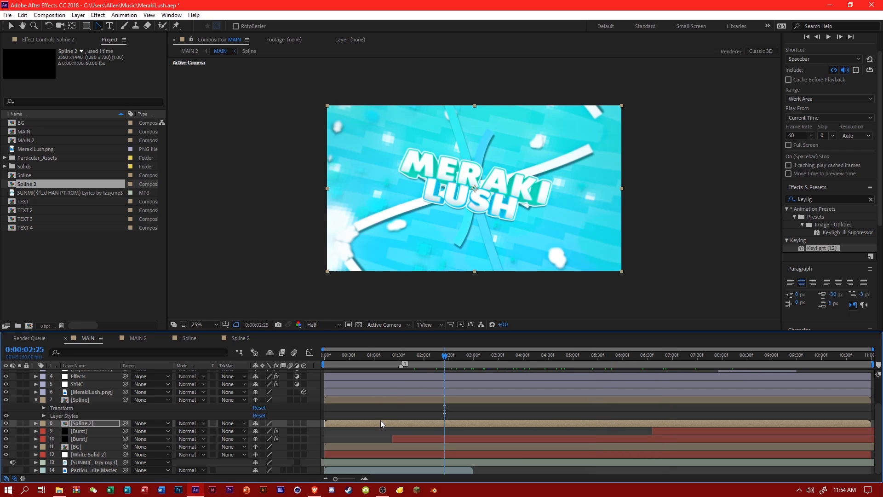
pyautogui.moveTo(380, 421); pyautogui.dragTo(501, 425)
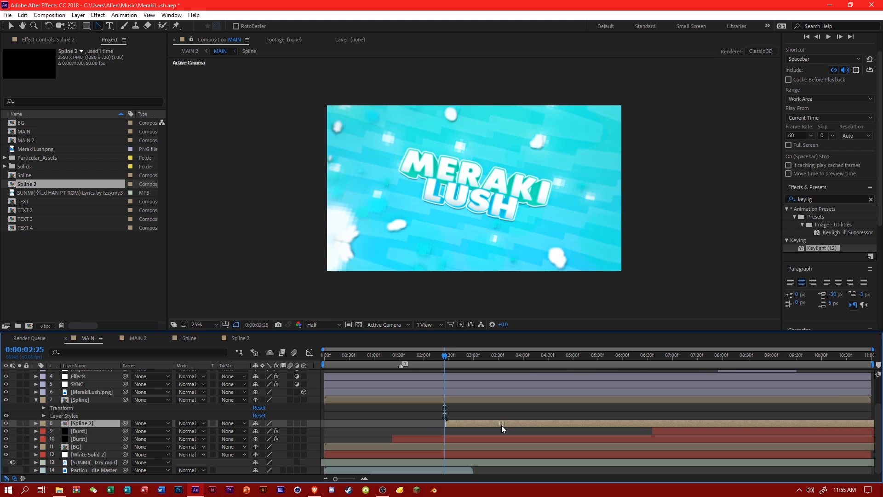
pyautogui.moveTo(487, 353); pyautogui.dragTo(619, 361)
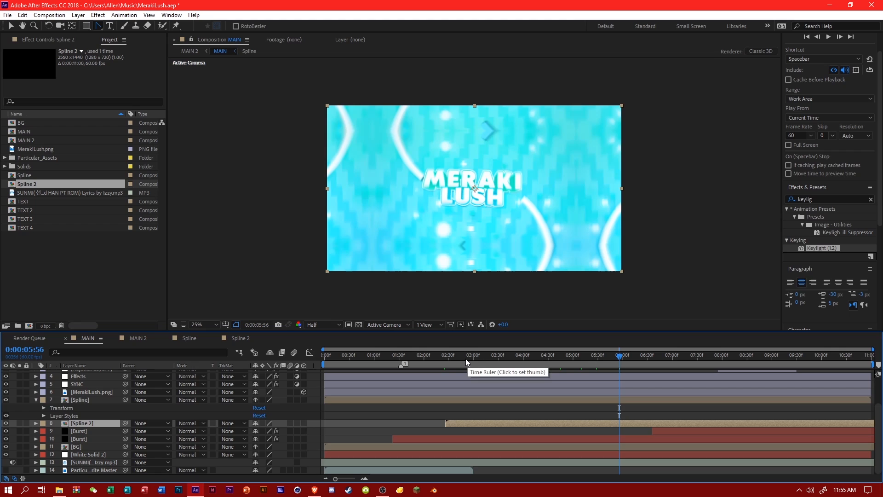
pyautogui.hotkey('ctrl', 'z')
# Save the project and compare the frame with the Spline 2 and Spline layers hidden and shown.
pyautogui.click(377, 434)
pyautogui.hotkey('ctrl', 's')
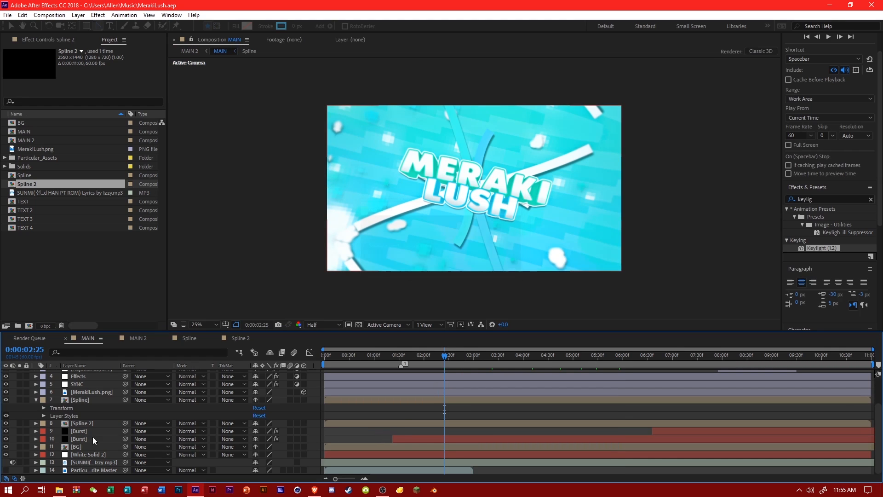
pyautogui.click(6, 424)
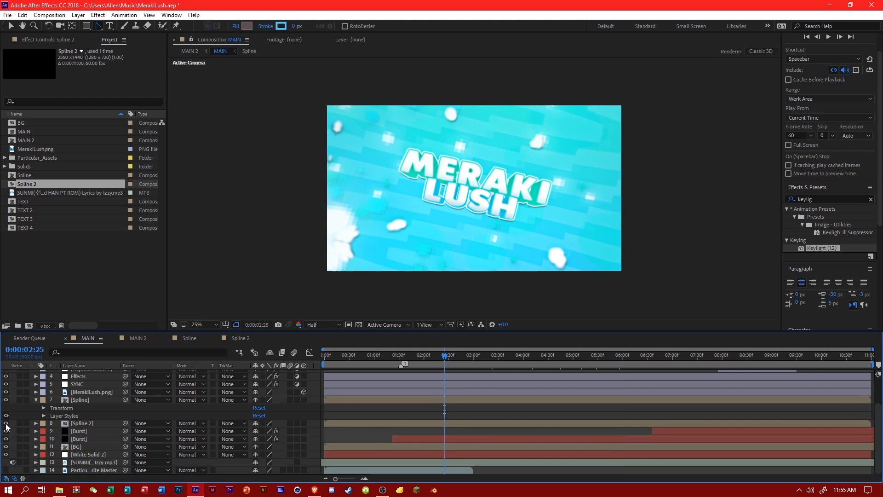
pyautogui.click(6, 424)
pyautogui.click(6, 400)
pyautogui.click(6, 400)
pyautogui.click(6, 424)
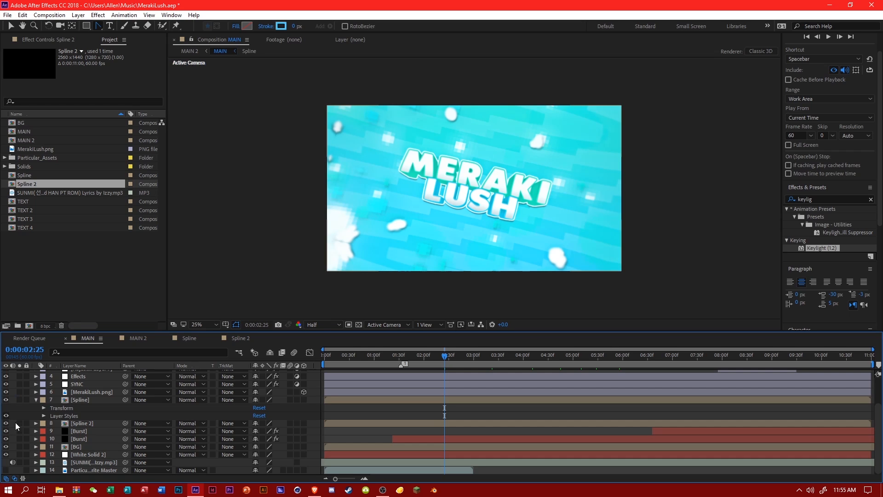
pyautogui.click(37, 399)
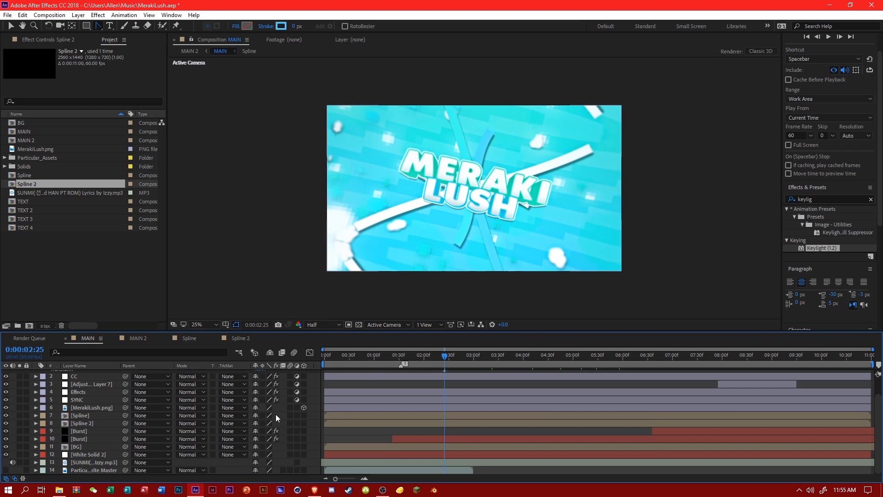
# Inspect the strokes inside Spline 2 and shift its layer in MAIN to start just before the earlier Burst layer.
pyautogui.doubleClick(98, 423)
pyautogui.moveTo(434, 364); pyautogui.dragTo(454, 381)
pyautogui.click(99, 343)
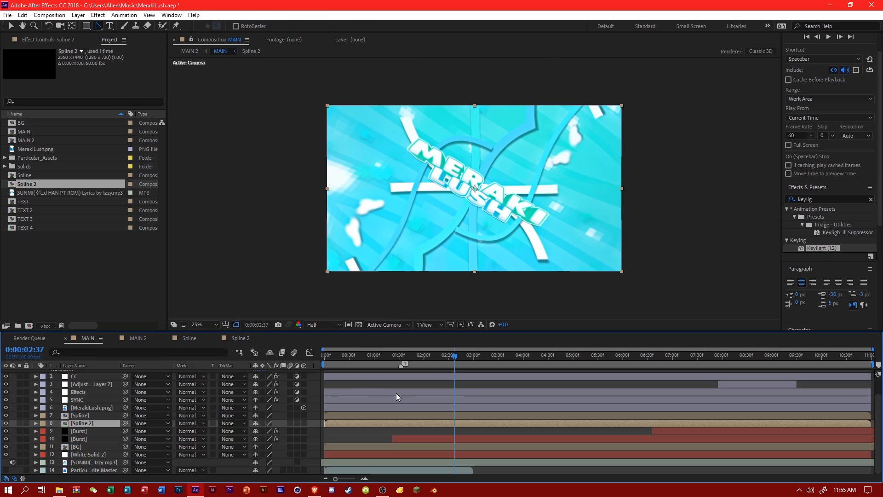
pyautogui.moveTo(423, 423); pyautogui.dragTo(498, 430)
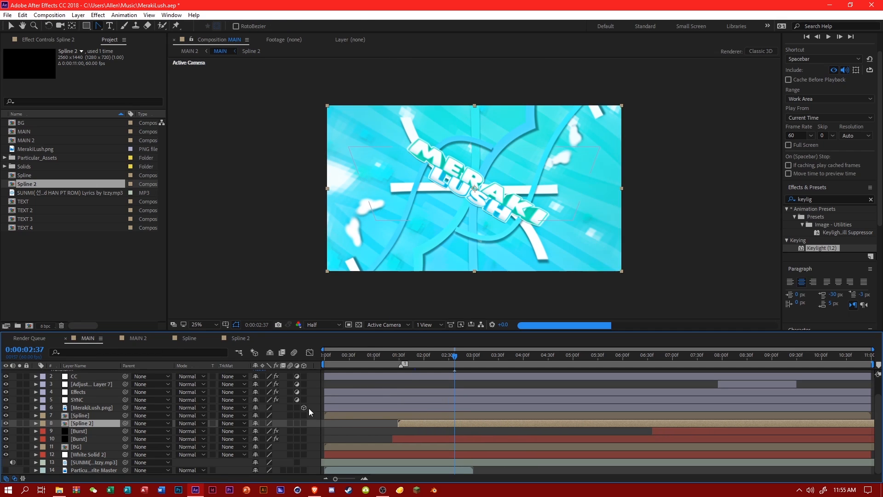
pyautogui.click(461, 358)
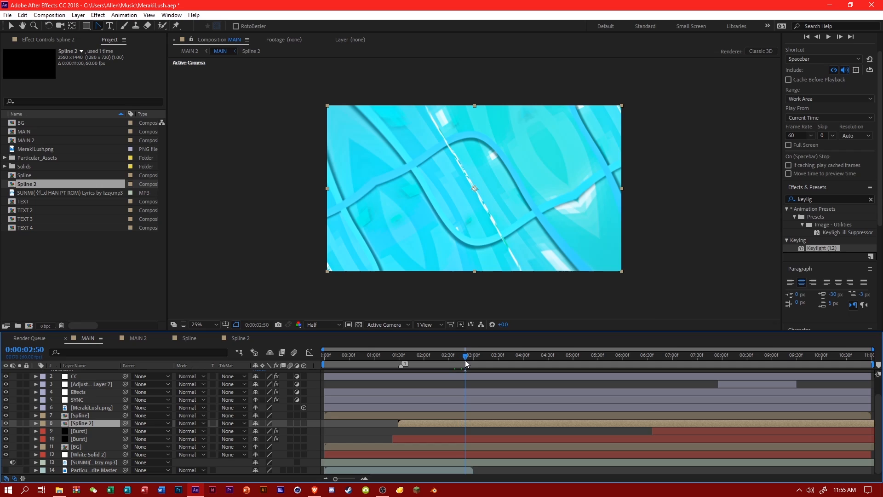
pyautogui.click(466, 358)
pyautogui.moveTo(467, 424)
pyautogui.mouseDown()
pyautogui.moveTo(498, 424)
pyautogui.moveTo(443, 422)
pyautogui.moveTo(477, 423)
pyautogui.mouseUp()
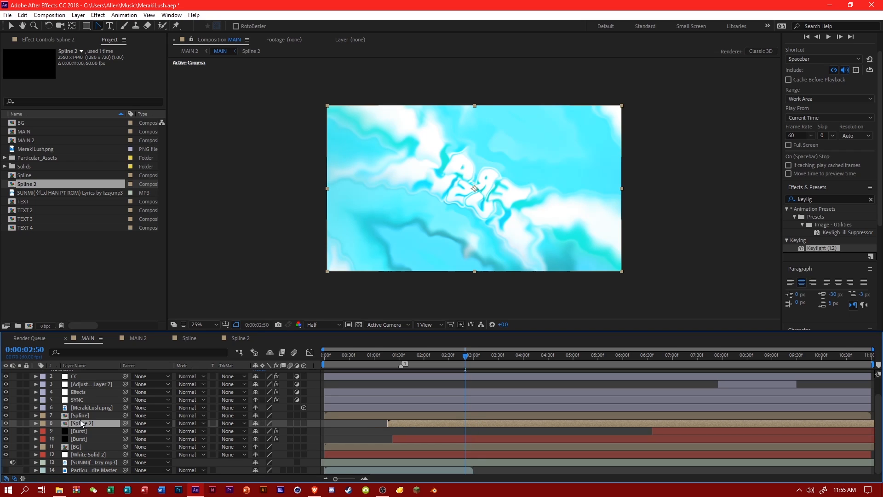
# Recheck the strokes inside Spline 2 and move its layer in MAIN to start at about 0:00:00:30.
pyautogui.doubleClick(81, 422)
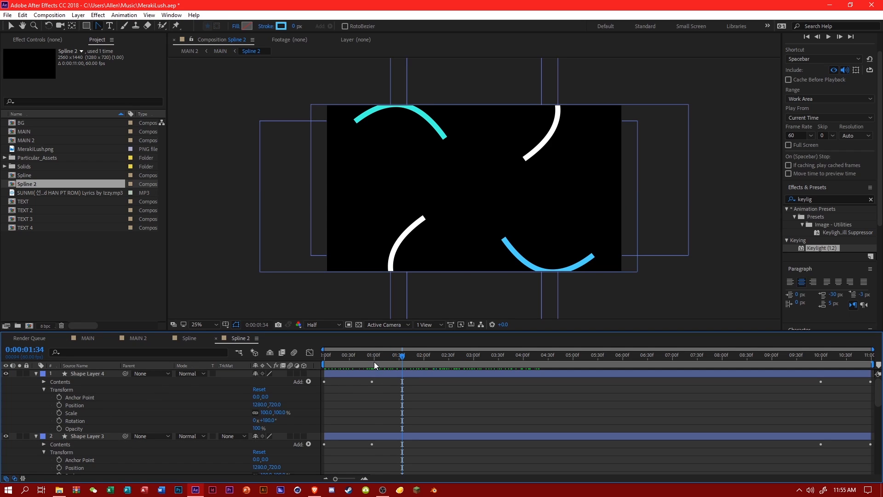
pyautogui.moveTo(374, 361); pyautogui.dragTo(446, 369)
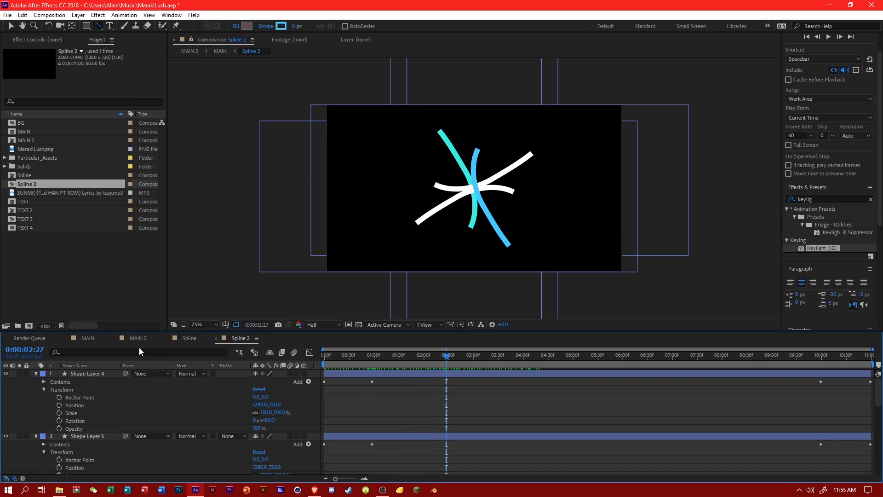
pyautogui.click(87, 338)
pyautogui.click(449, 357)
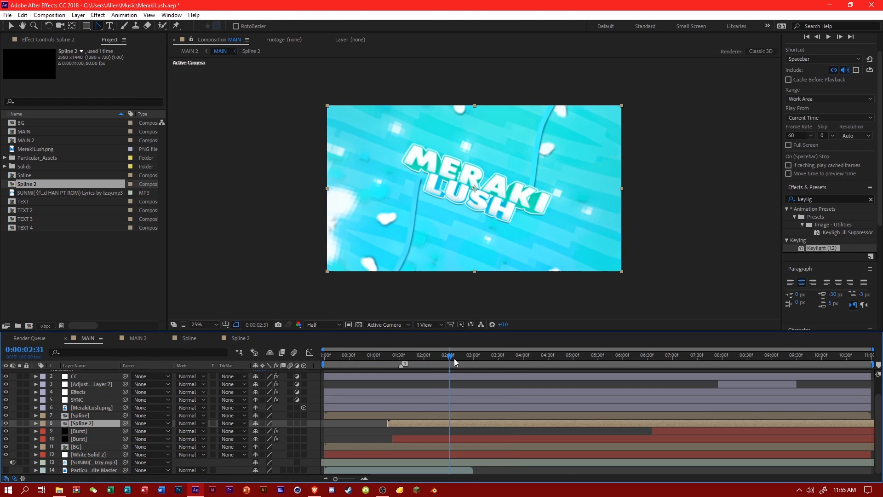
pyautogui.moveTo(454, 357); pyautogui.dragTo(468, 361)
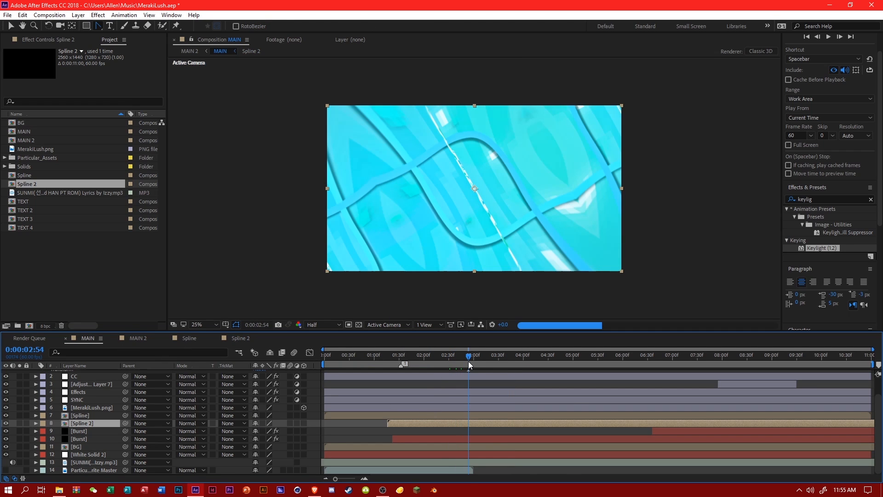
pyautogui.click(465, 360)
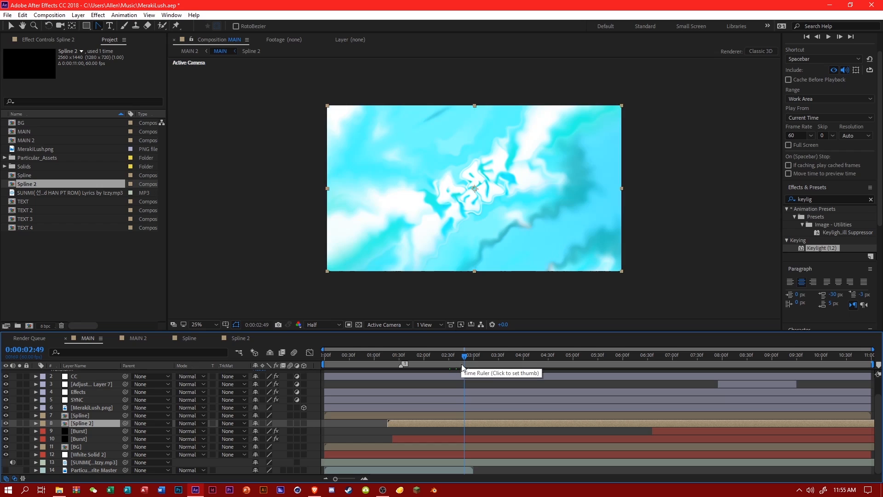
pyautogui.moveTo(480, 423); pyautogui.dragTo(448, 422)
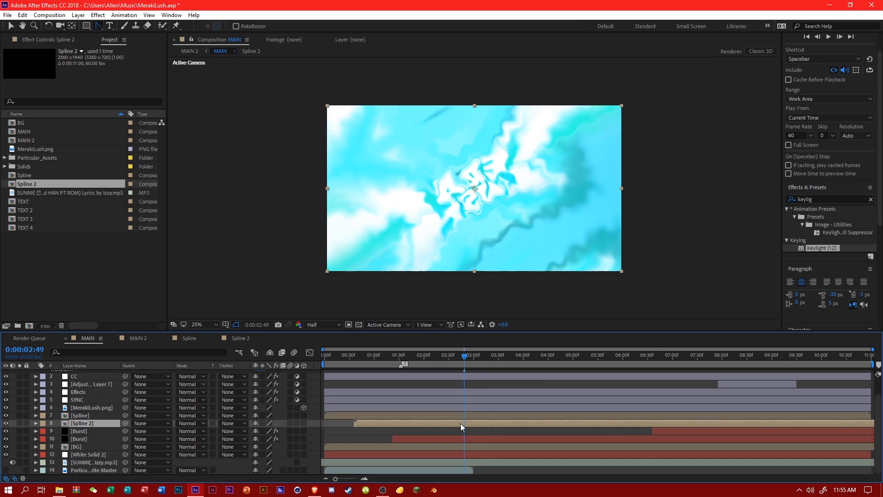
pyautogui.doubleClick(102, 423)
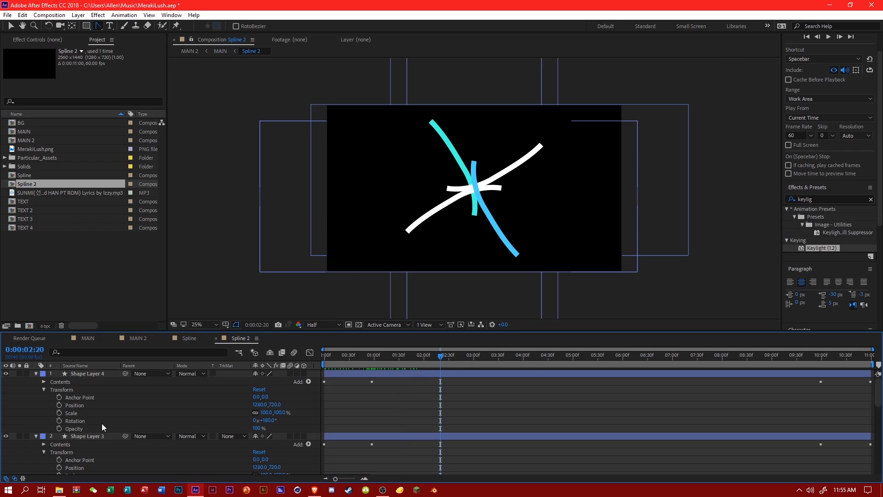
pyautogui.click(87, 339)
# Check the shifted strokes along the MAIN timeline and save the project.
pyautogui.click(475, 363)
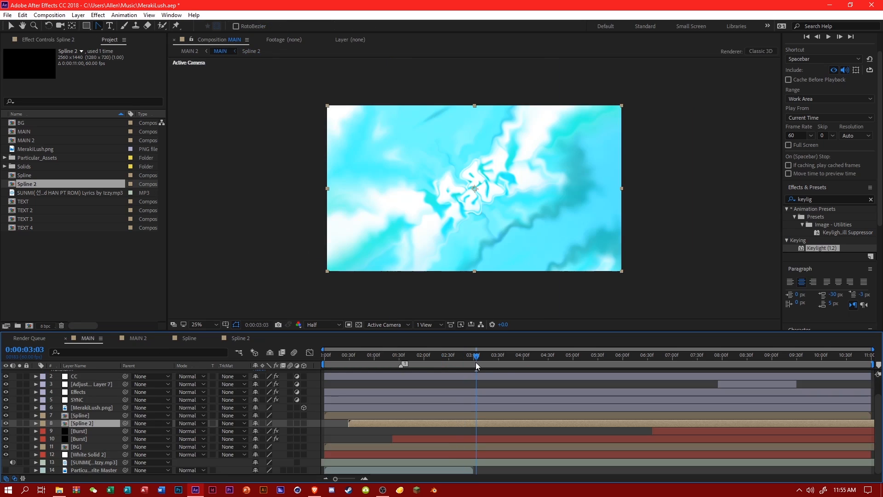
pyautogui.moveTo(476, 363); pyautogui.dragTo(587, 360)
pyautogui.hotkey('ctrl', 's')
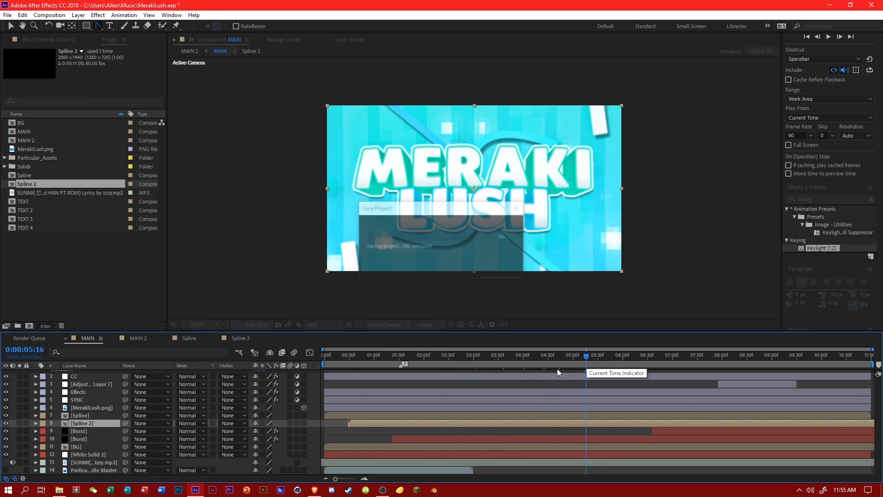
pyautogui.moveTo(440, 363); pyautogui.dragTo(493, 360)
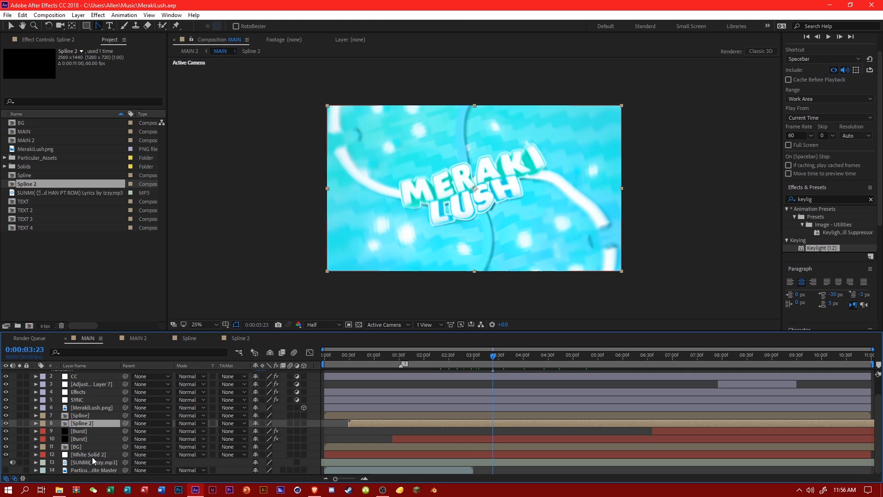
# Switch to File Explorer, play the BURST 4 clip from the ALL BURSTS folder, and return to the MAIN composition.
pyautogui.click(59, 490)
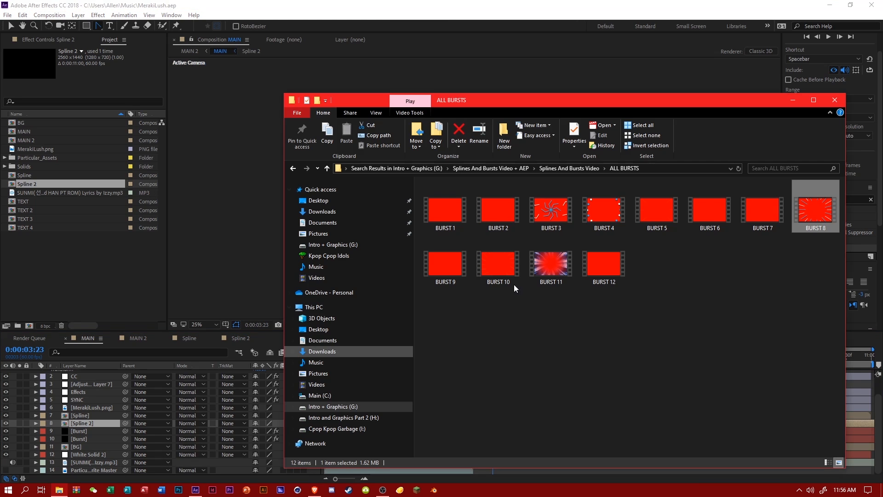
pyautogui.doubleClick(604, 210)
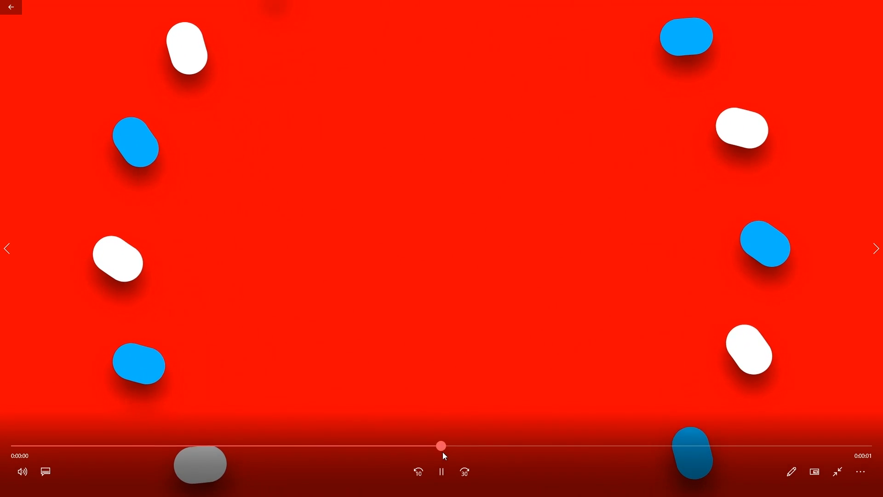
pyautogui.click(838, 472)
pyautogui.click(878, 7)
pyautogui.click(839, 104)
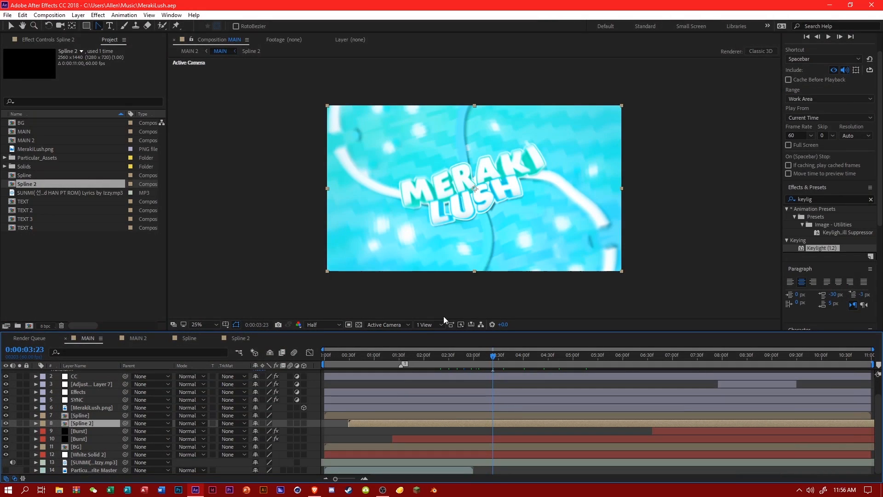
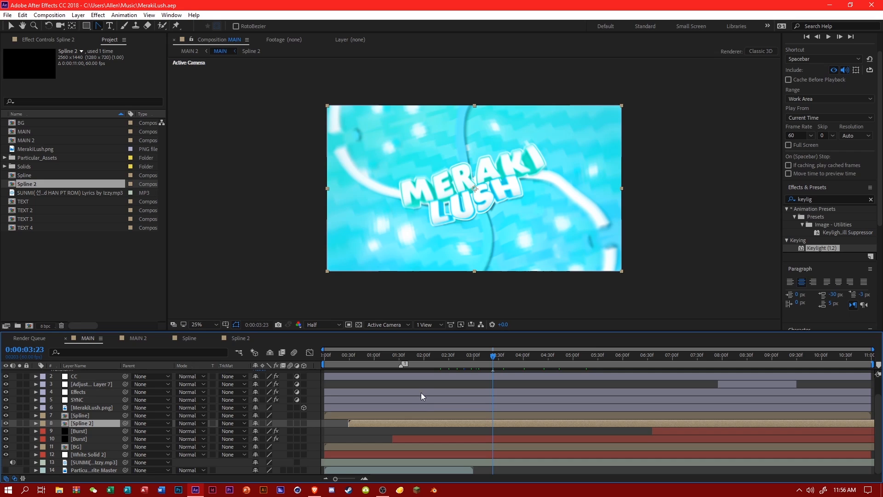
# Check the stroke animation at several moments in MAIN and inside the Spline 2 composition.
pyautogui.click(427, 354)
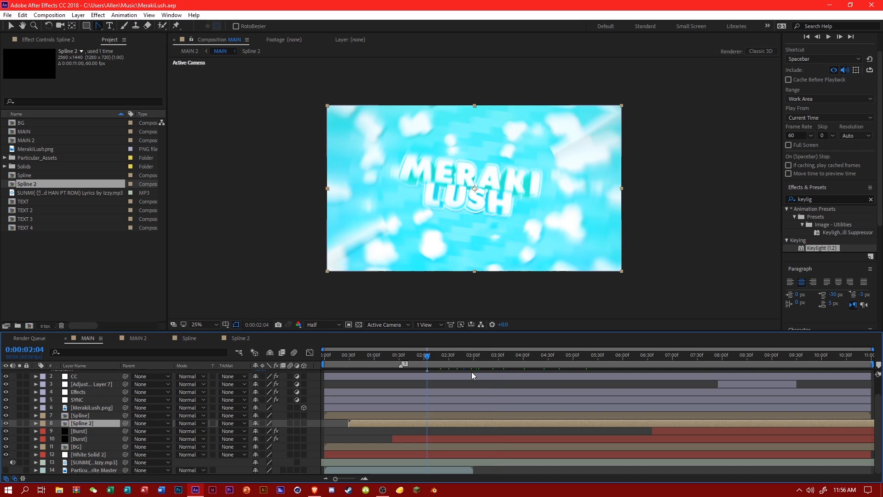
pyautogui.moveTo(407, 357); pyautogui.dragTo(365, 355)
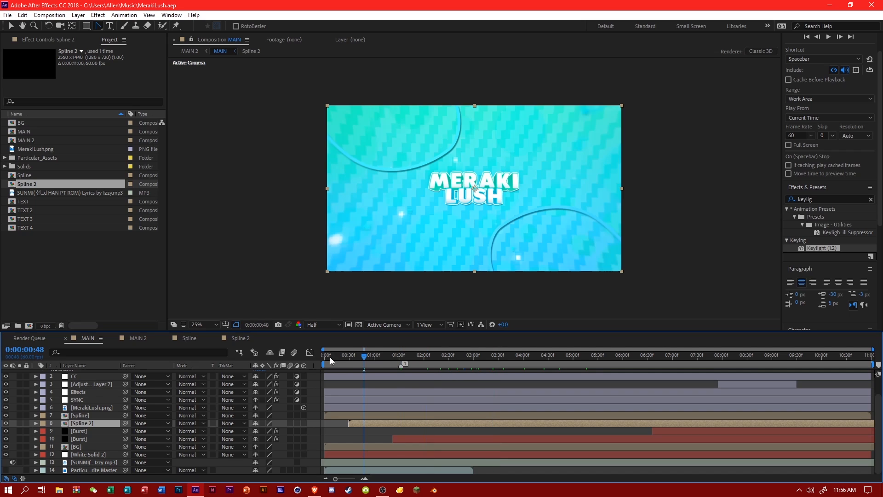
pyautogui.click(248, 338)
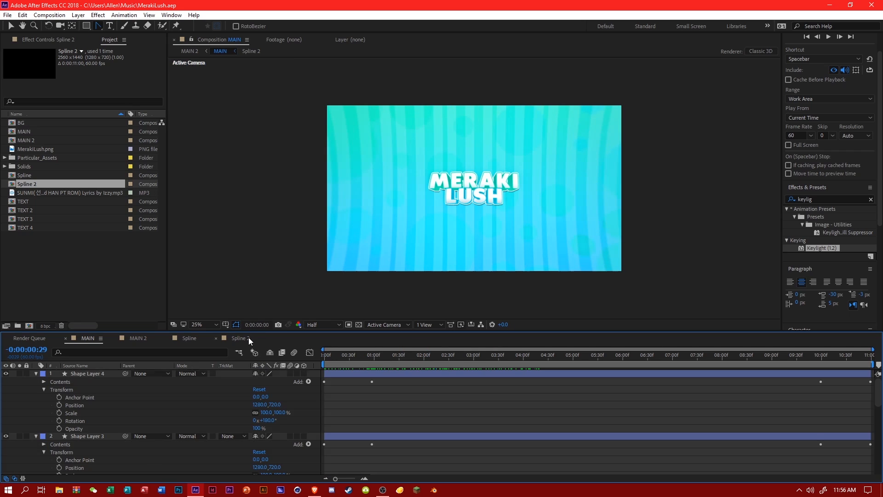
pyautogui.click(372, 358)
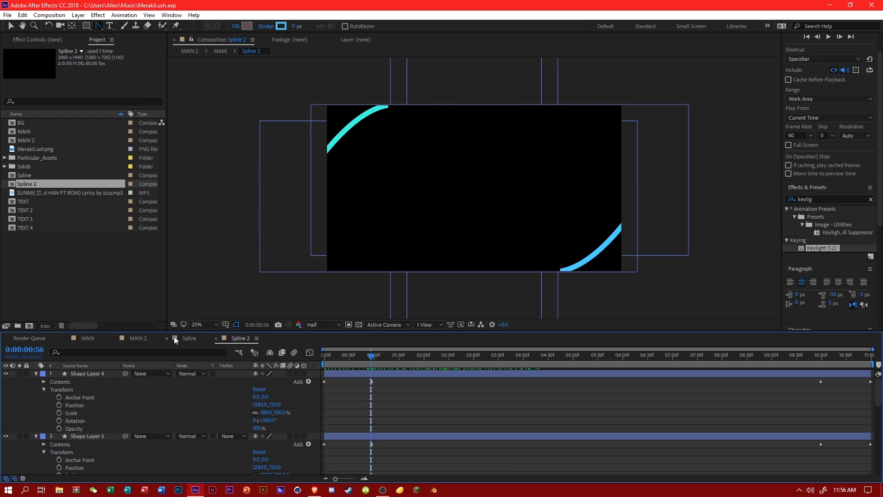
# Review the intro in MAIN 2 at moments across the whole timeline, up to about 0:00:09:45.
pyautogui.click(140, 339)
pyautogui.click(225, 404)
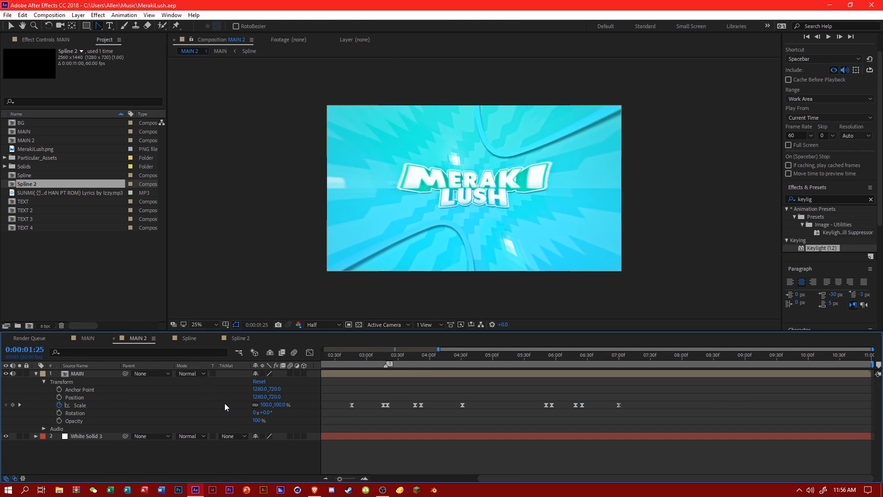
pyautogui.click(430, 360)
pyautogui.click(463, 359)
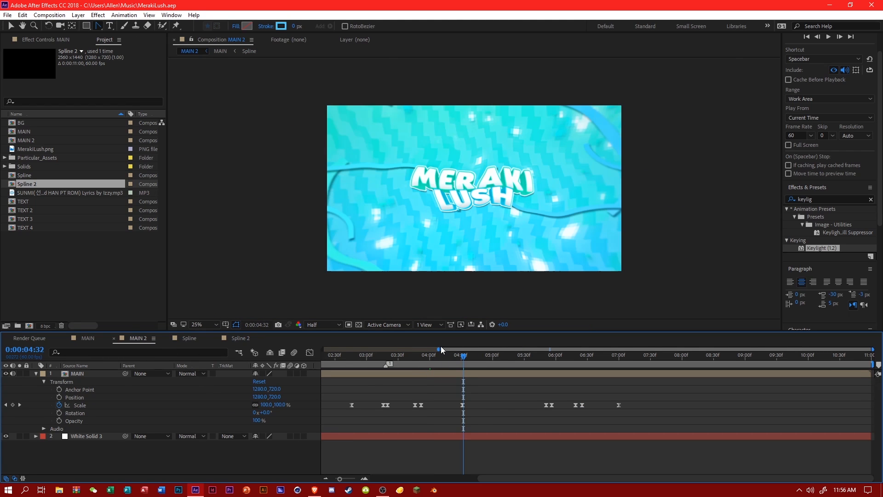
pyautogui.moveTo(439, 349); pyautogui.dragTo(280, 339)
pyautogui.click(629, 355)
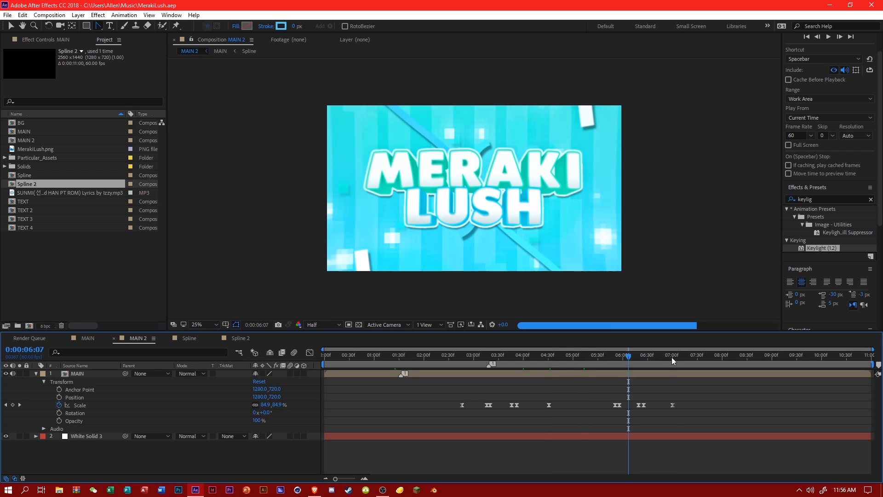
pyautogui.click(672, 357)
pyautogui.click(704, 355)
pyautogui.click(740, 356)
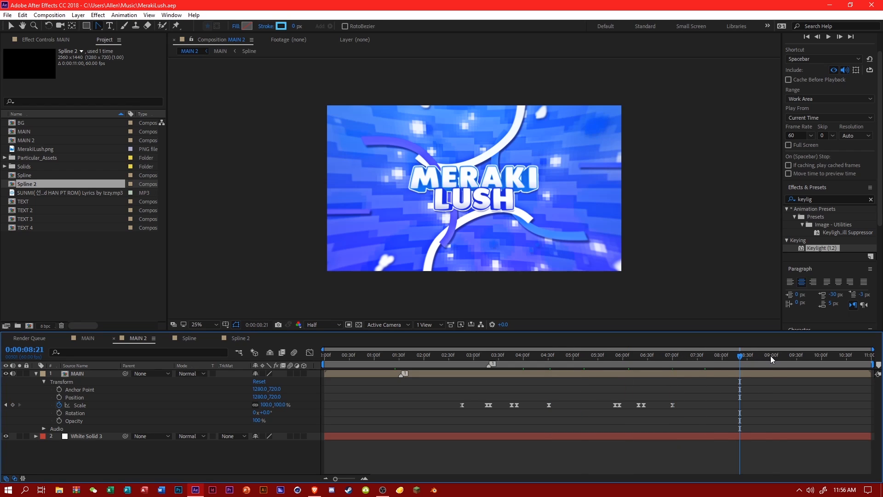
pyautogui.click(772, 357)
pyautogui.click(788, 357)
pyautogui.click(809, 358)
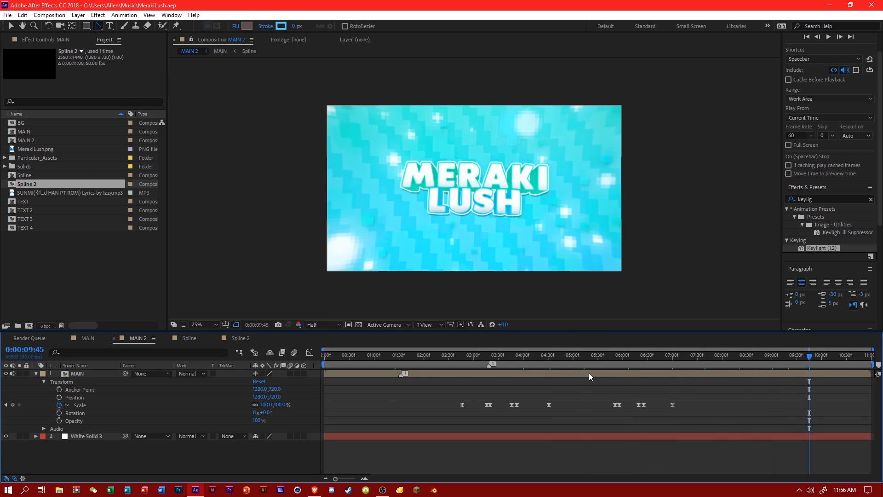
# Add an adjustment layer above MAIN in the MAIN 2 composition, name it Wipe, and save the project.
pyautogui.click(35, 374)
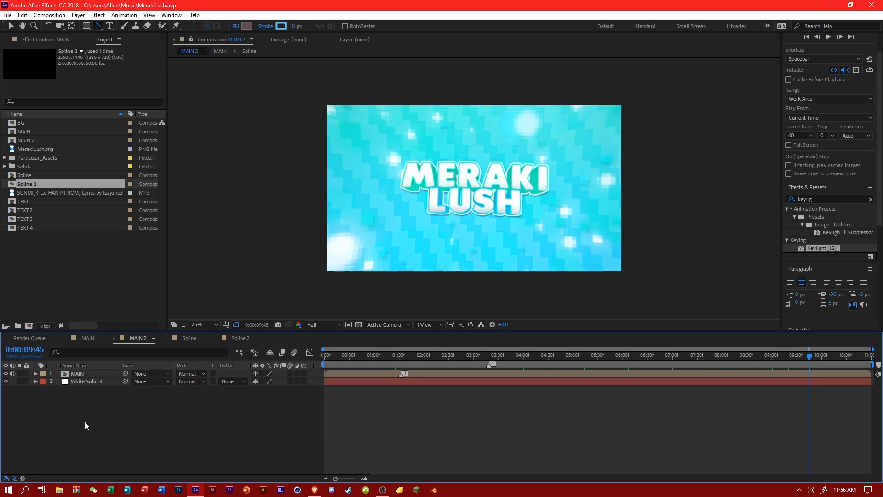
pyautogui.rightClick(85, 422)
pyautogui.moveTo(138, 322)
pyautogui.click(249, 394)
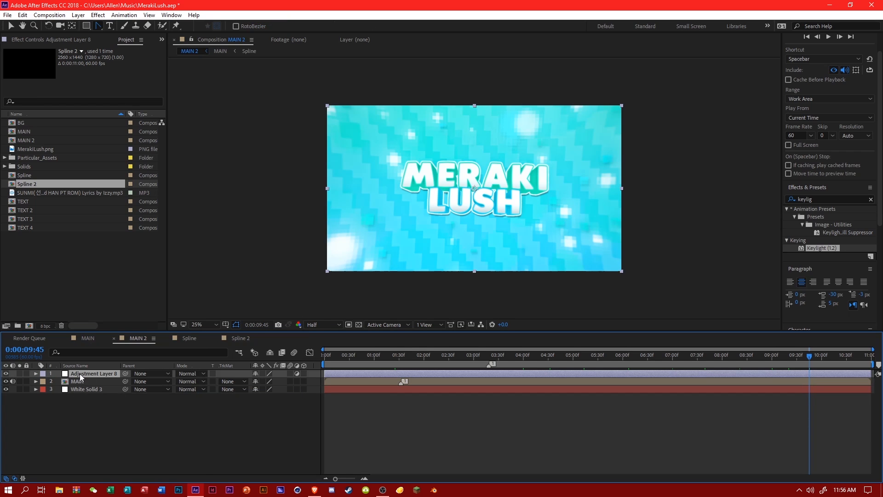
pyautogui.rightClick(80, 373)
pyautogui.click(137, 478)
pyautogui.write('W')
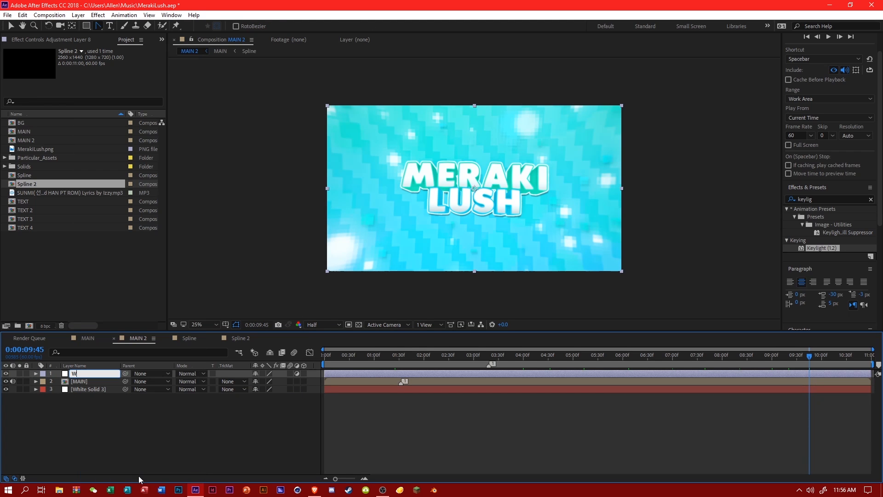
pyautogui.write('ipe')
pyautogui.press('Return')
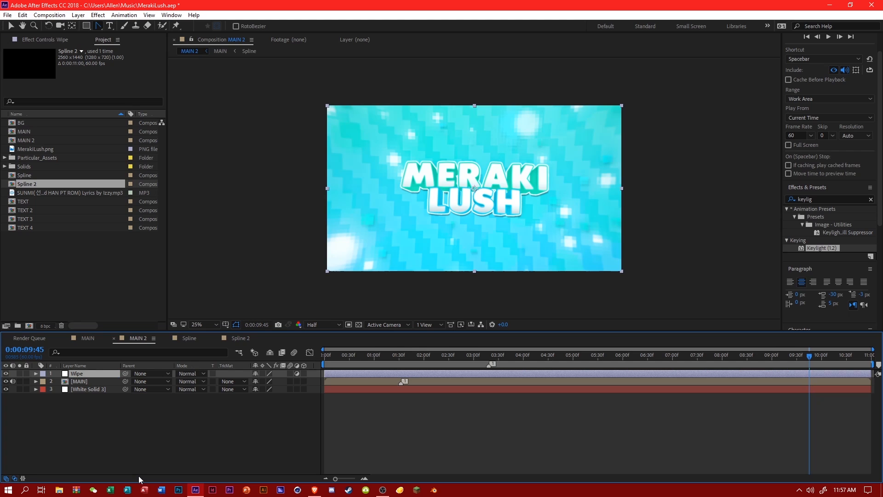
pyautogui.hotkey('ctrl', 's')
# Find the S_WipeBlobs effect and apply it to the Wipe adjustment layer.
pyautogui.click(816, 197)
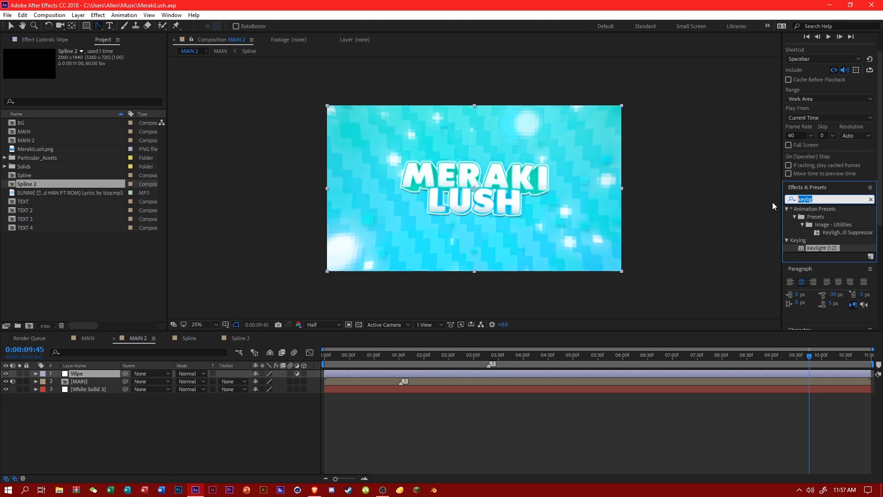
pyautogui.write('wipepl')
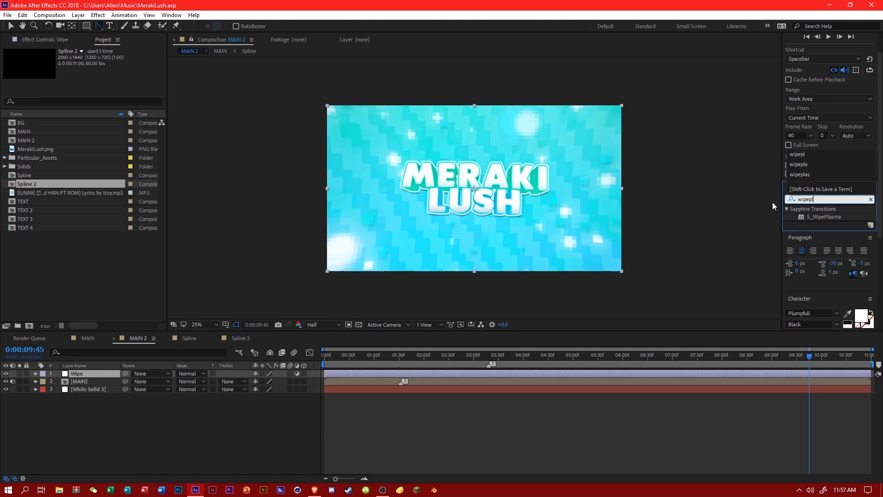
pyautogui.press('BackSpace')
pyautogui.press('BackSpace')
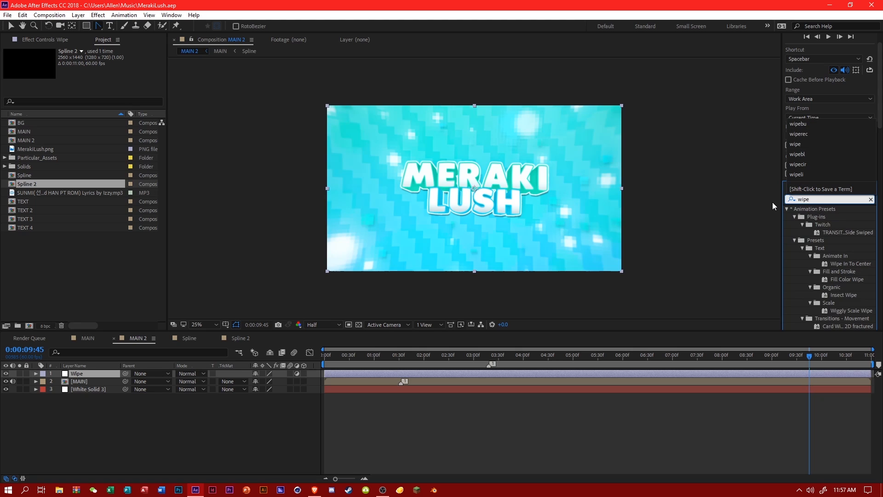
pyautogui.write('nl')
pyautogui.press('BackSpace')
pyautogui.press('BackSpace')
pyautogui.write('bl')
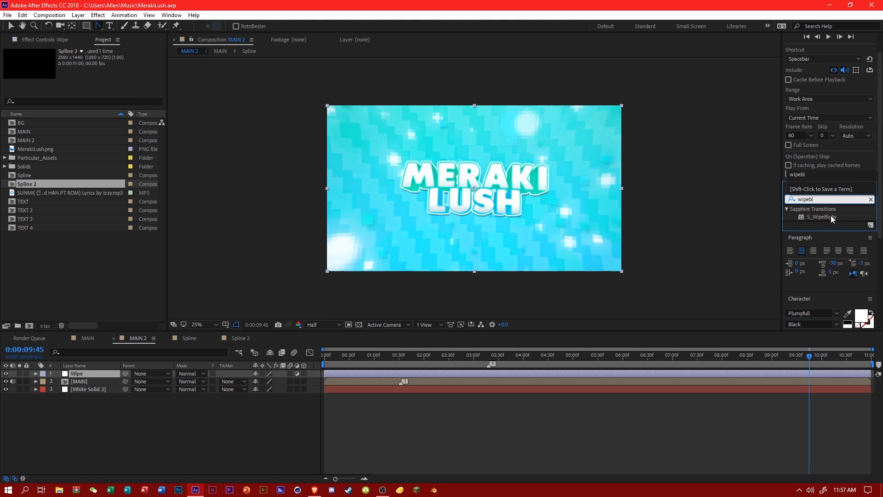
pyautogui.moveTo(812, 219); pyautogui.dragTo(706, 374)
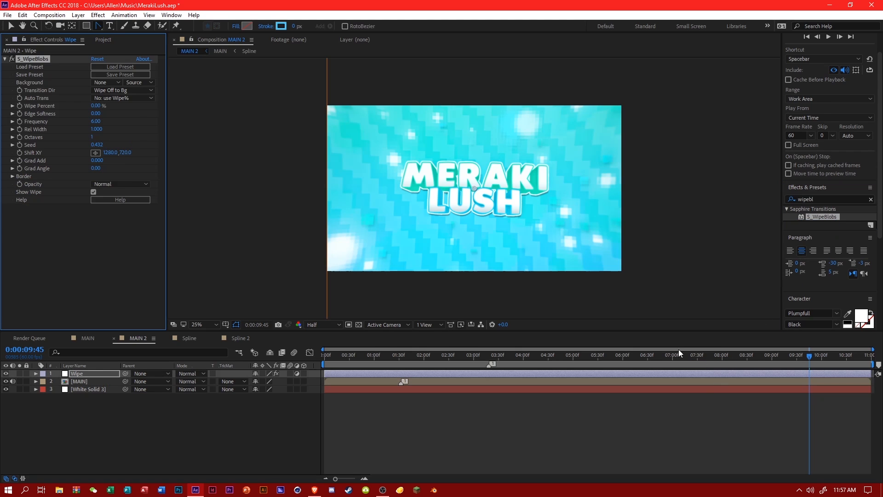
# Keyframe the Wipe Percent of S_WipeBlobs at 100% at 0:00:01:27.
pyautogui.press('v')
pyautogui.moveTo(98, 106); pyautogui.dragTo(52, 128)
pyautogui.moveTo(403, 356); pyautogui.dragTo(397, 356)
pyautogui.click(36, 373)
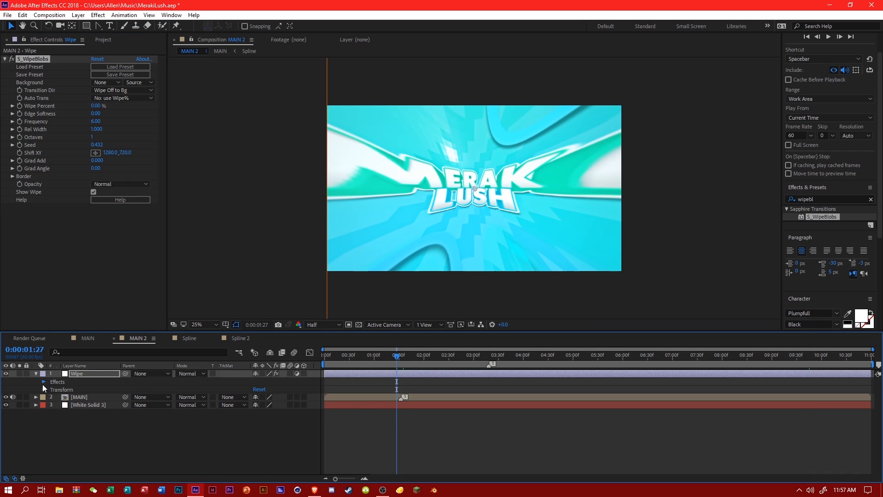
pyautogui.click(43, 385)
pyautogui.click(52, 389)
pyautogui.click(67, 420)
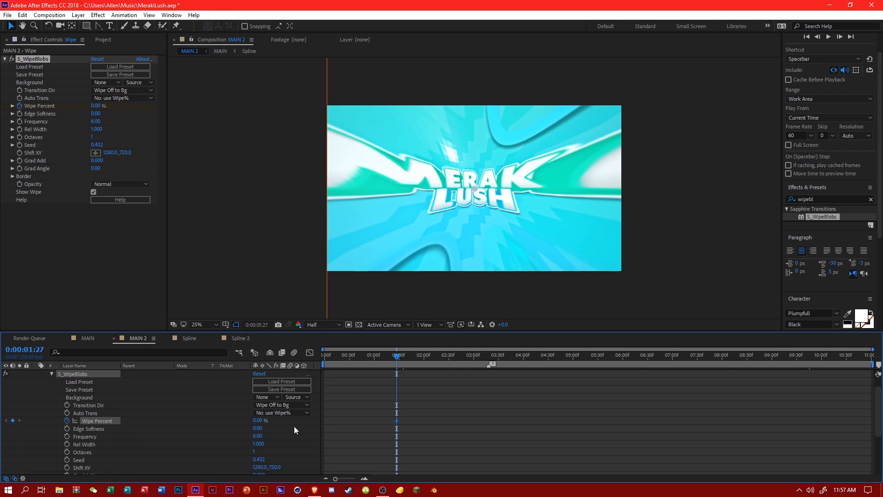
pyautogui.scroll(1, 269, 404)
pyautogui.moveTo(257, 436); pyautogui.dragTo(361, 439)
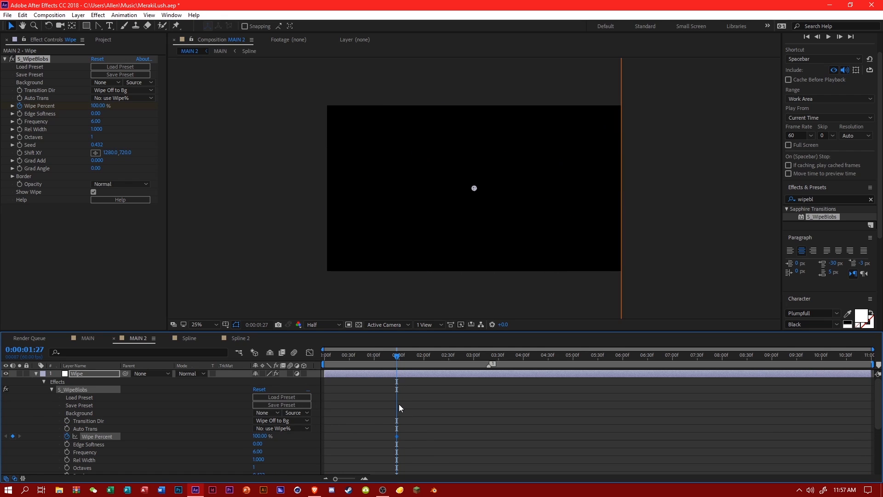
# Keyframe Wipe Percent at 0% at 0:00:01:43 and preview the opening wipe.
pyautogui.scroll(-1, 398, 404)
pyautogui.click(409, 358)
pyautogui.scroll(1, 334, 390)
pyautogui.click(260, 436)
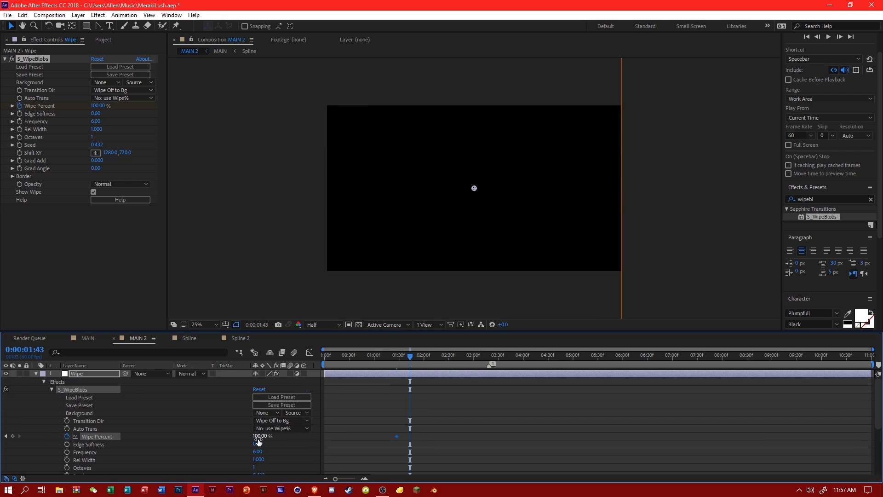
pyautogui.write('0')
pyautogui.press('Return')
pyautogui.click(398, 363)
pyautogui.press('space')
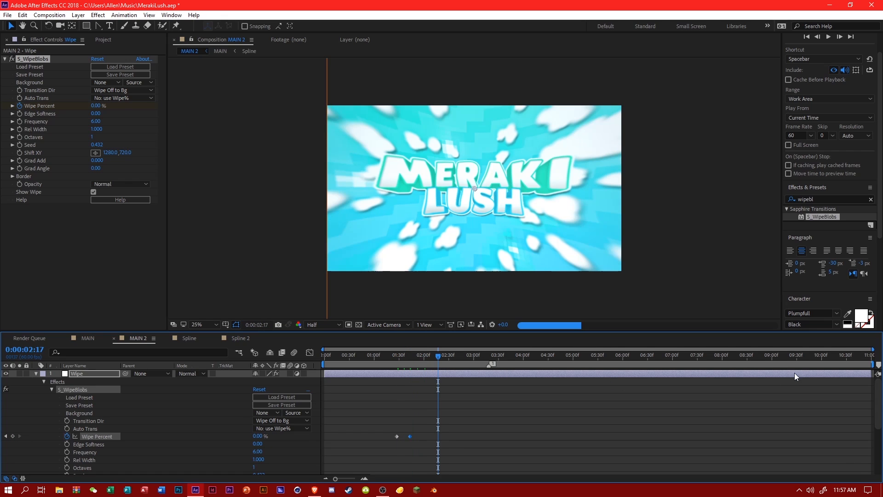
# Locate the final beat from the SYNC keyframes in MAIN and keyframe Wipe Percent at 0% in MAIN 2 at 0:00:09:09.
pyautogui.click(799, 361)
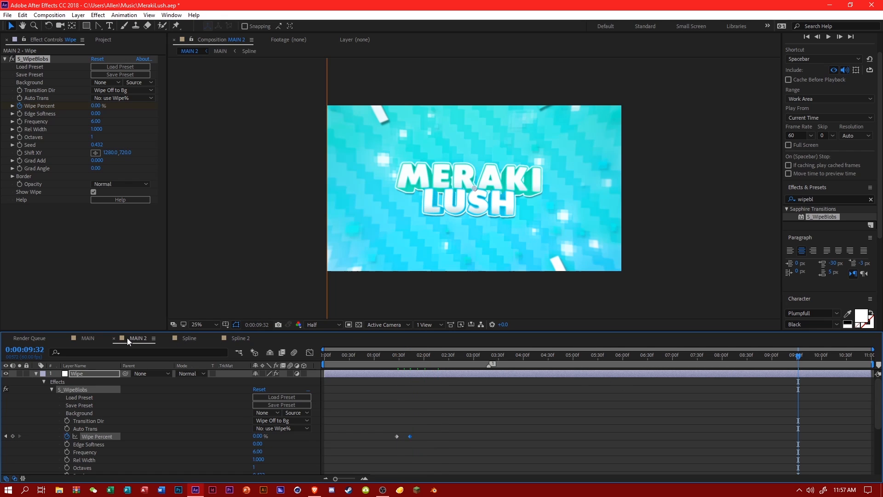
pyautogui.click(88, 338)
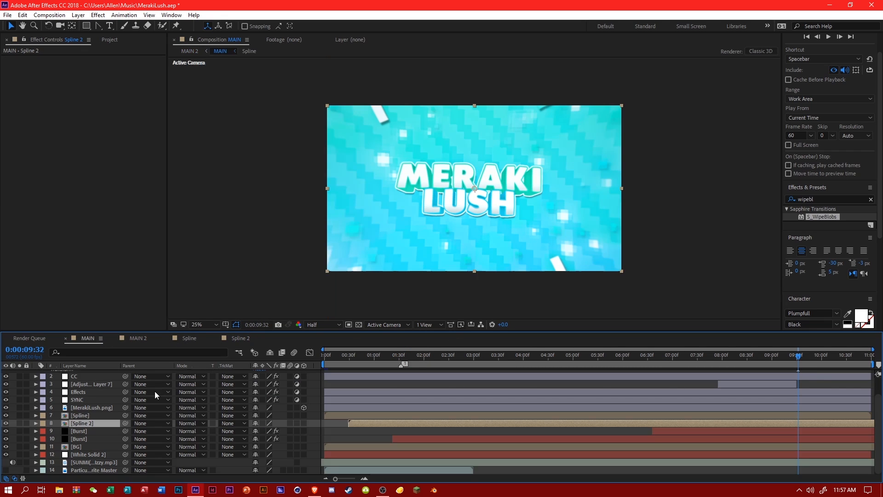
pyautogui.click(36, 400)
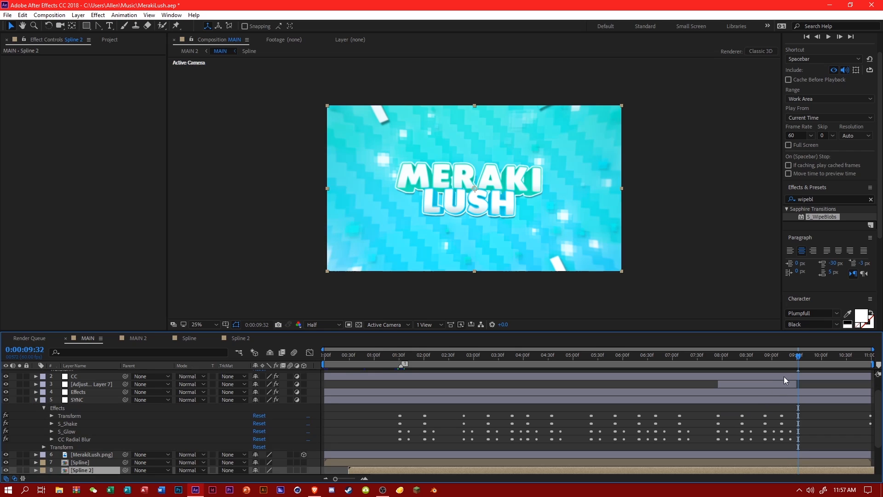
pyautogui.click(779, 355)
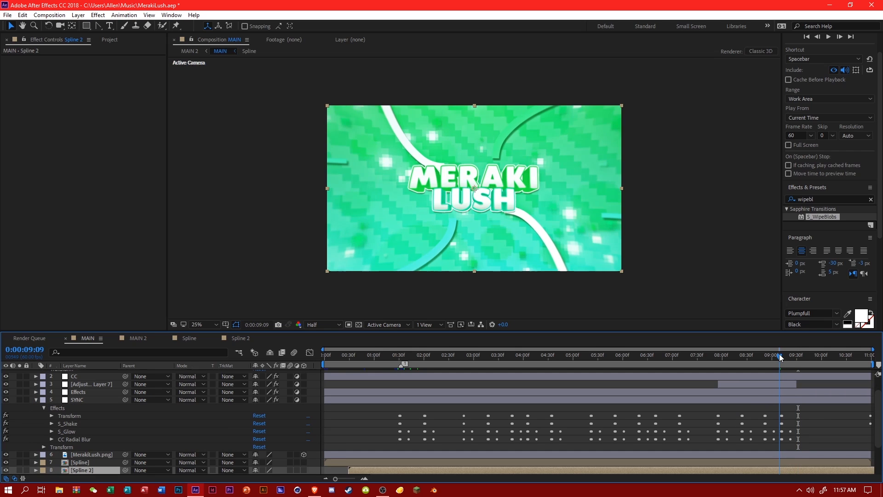
pyautogui.click(243, 338)
pyautogui.click(138, 338)
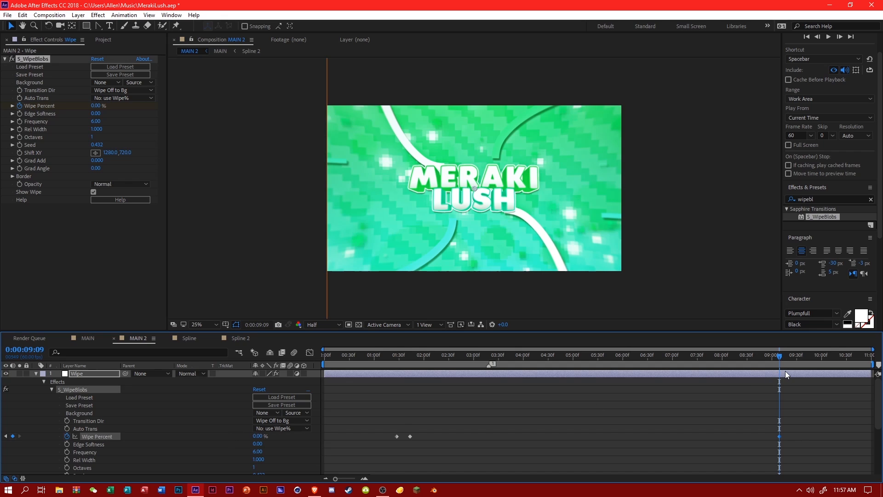
# Add a closing Wipe Percent keyframe of 100% at 0:00:09:19 and move it to about 0:00:09:25.
pyautogui.scroll(-4, 787, 368)
pyautogui.click(787, 358)
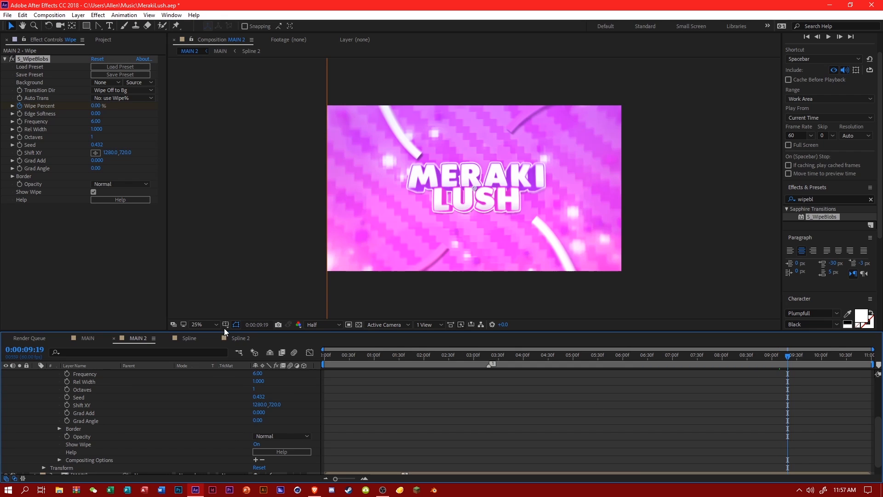
pyautogui.click(88, 338)
pyautogui.click(239, 338)
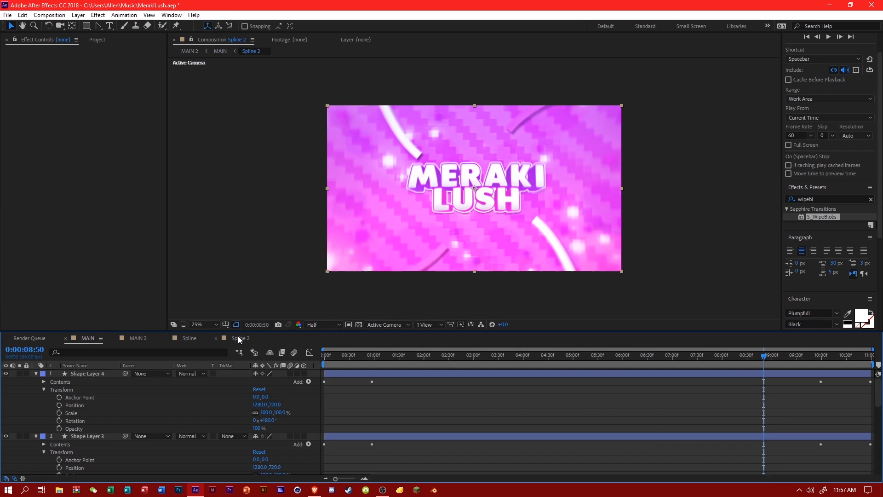
pyautogui.click(145, 338)
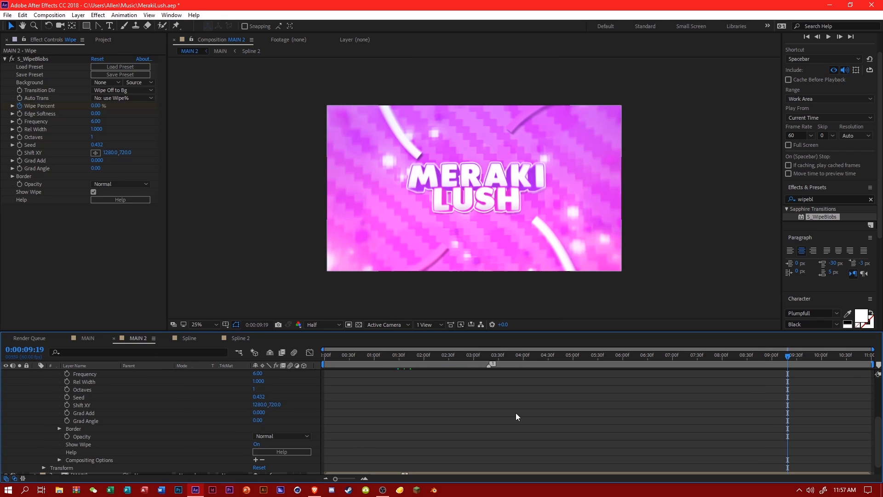
pyautogui.scroll(4, 515, 413)
pyautogui.moveTo(259, 435); pyautogui.dragTo(460, 440)
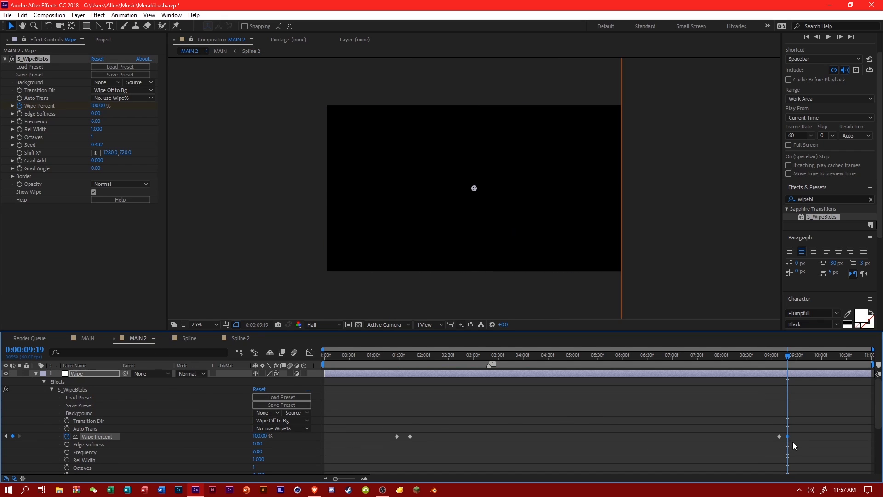
pyautogui.moveTo(788, 436); pyautogui.dragTo(790, 439)
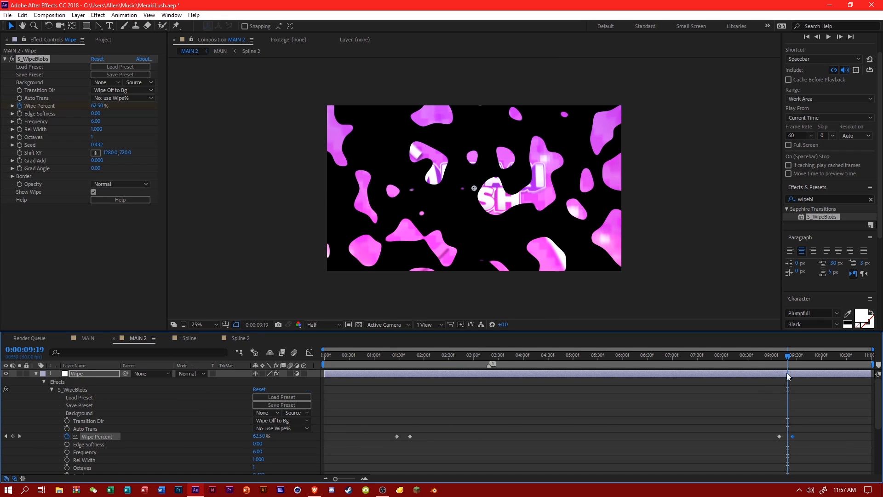
# Check the closing wipe and the middle of the intro along the MAIN 2 timeline.
pyautogui.click(801, 357)
pyautogui.click(814, 353)
pyautogui.click(451, 359)
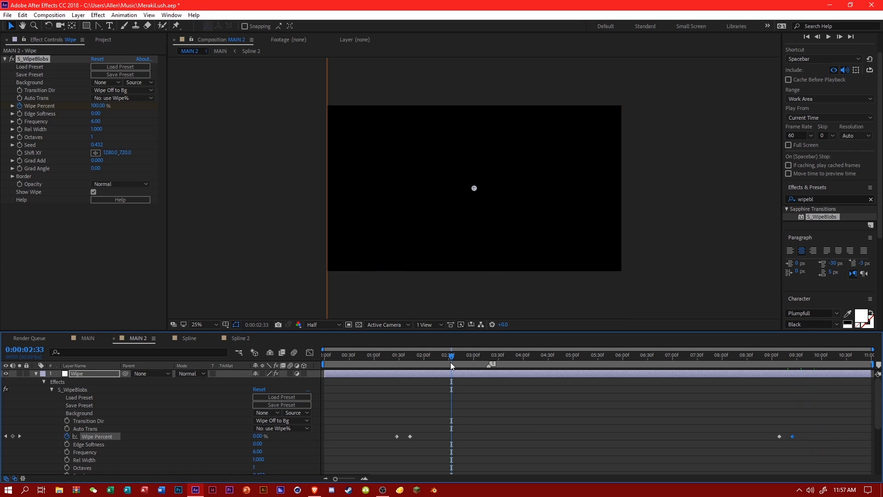
pyautogui.click(521, 355)
pyautogui.click(547, 352)
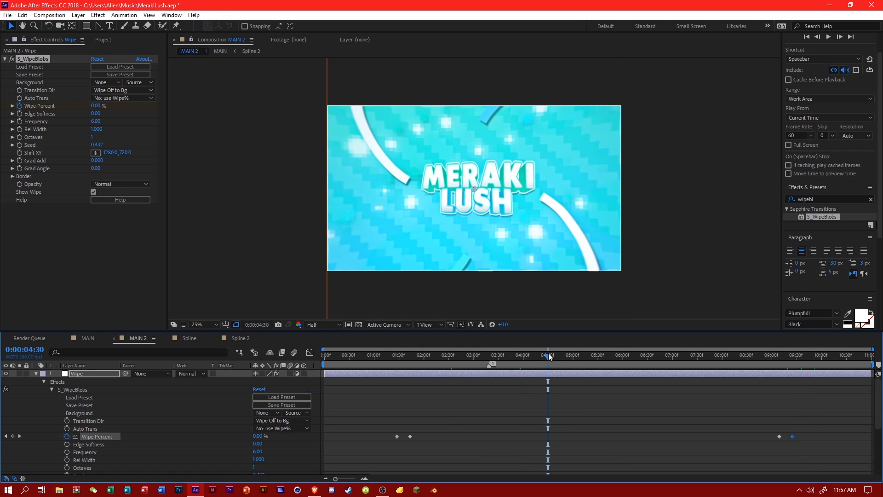
pyautogui.click(577, 353)
pyautogui.click(594, 355)
pyautogui.click(614, 355)
pyautogui.click(636, 356)
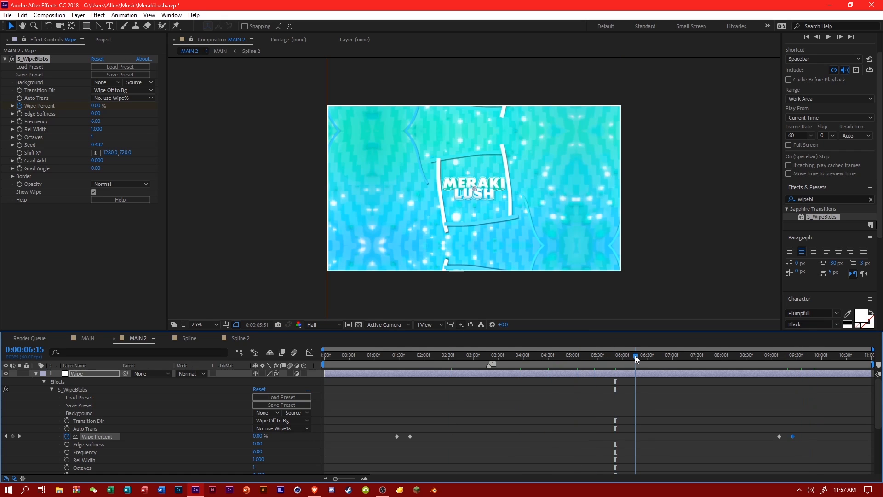
# Save the project and check the mirrored frame at 0:00:06:15 in MAIN 2 up close.
pyautogui.press('.')
pyautogui.hotkey('ctrl', 's')
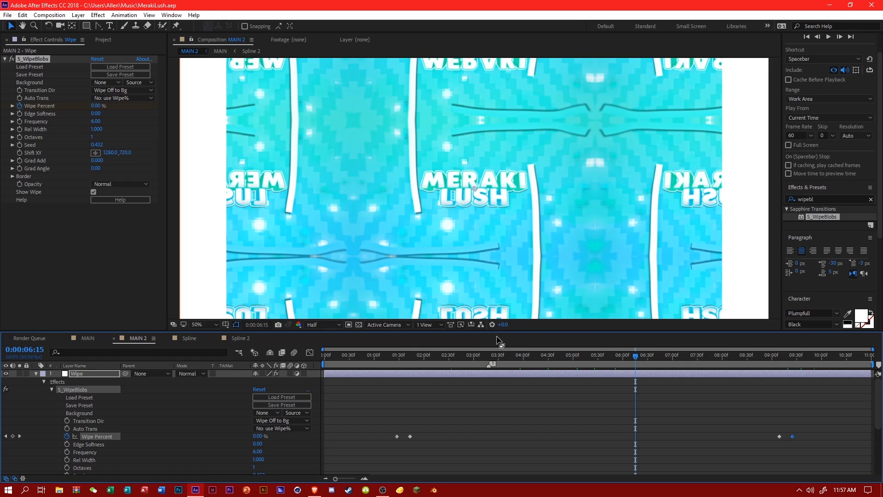
pyautogui.scroll(1, 506, 289)
pyautogui.scroll(-1, 506, 288)
# Collapse the expanded layers in MAIN and examine the effects on White Solid 1 and White Particles in the BG composition.
pyautogui.click(92, 337)
pyautogui.click(35, 419)
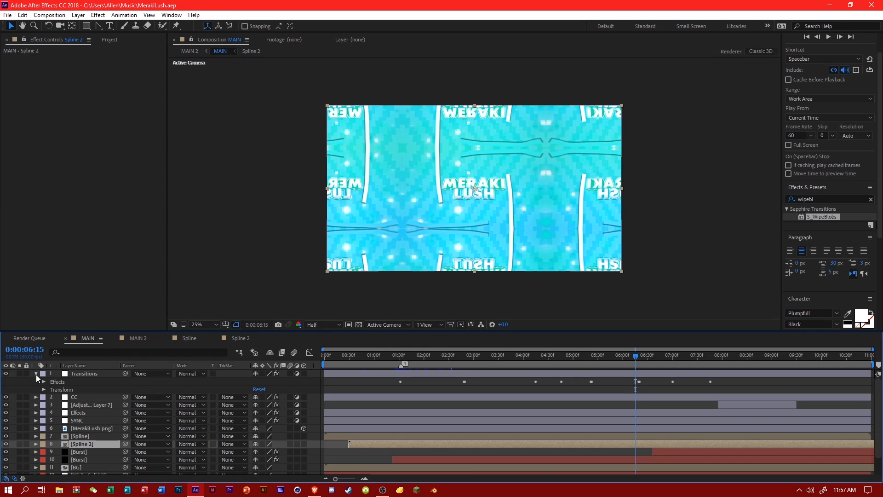
pyautogui.click(36, 373)
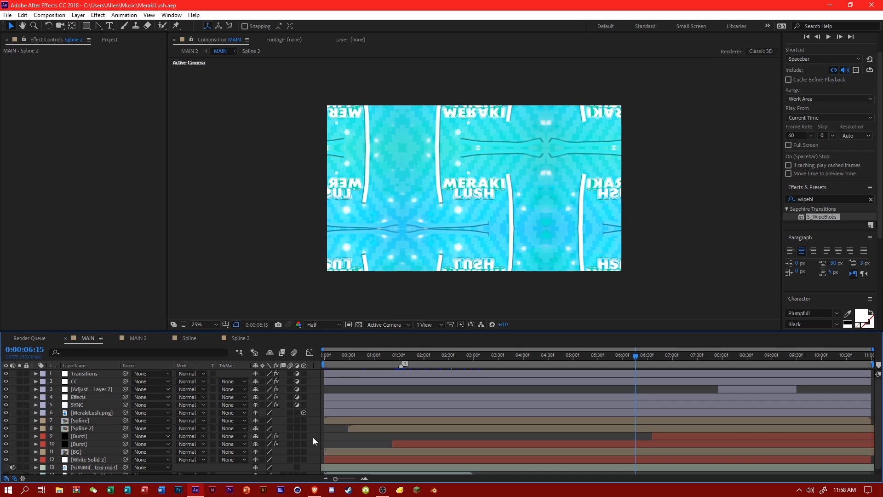
pyautogui.doubleClick(82, 452)
pyautogui.click(84, 388)
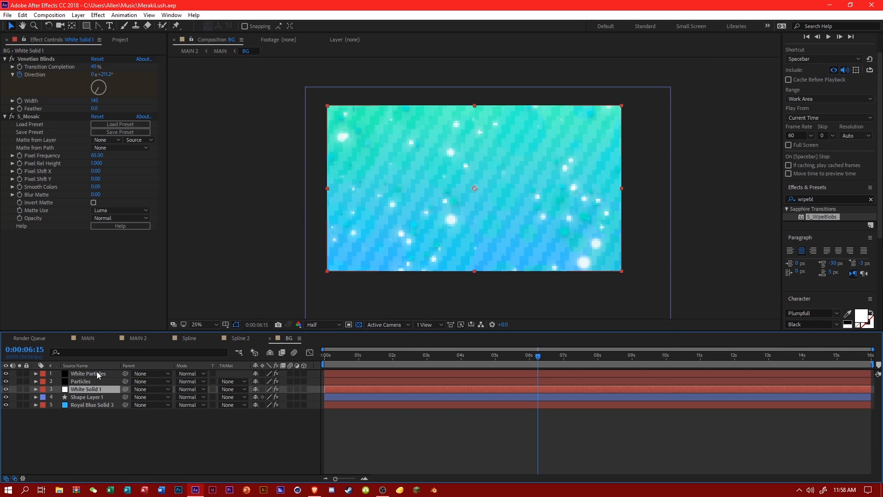
pyautogui.click(88, 373)
pyautogui.click(88, 340)
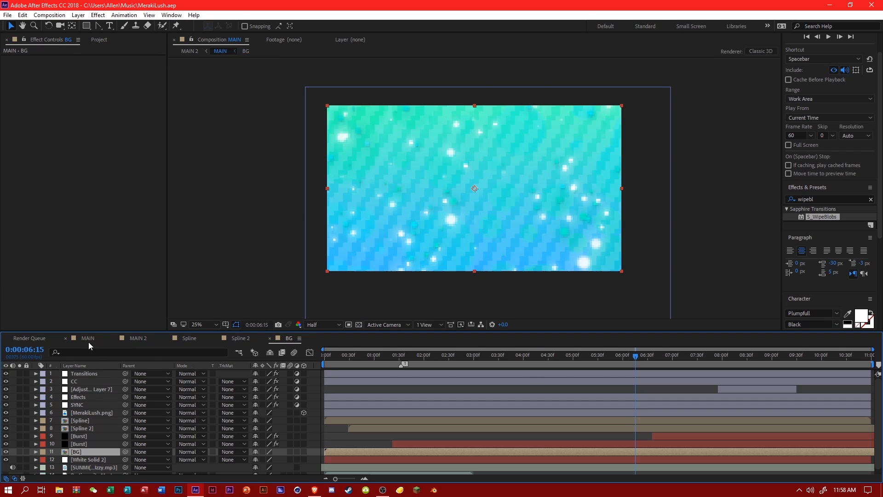
# Add an adjustment layer named Blur directly below MerakiLush.png in MAIN and save the project.
pyautogui.rightClick(311, 422)
pyautogui.moveTo(341, 321)
pyautogui.click(460, 397)
pyautogui.moveTo(249, 375); pyautogui.dragTo(121, 421)
pyautogui.rightClick(104, 420)
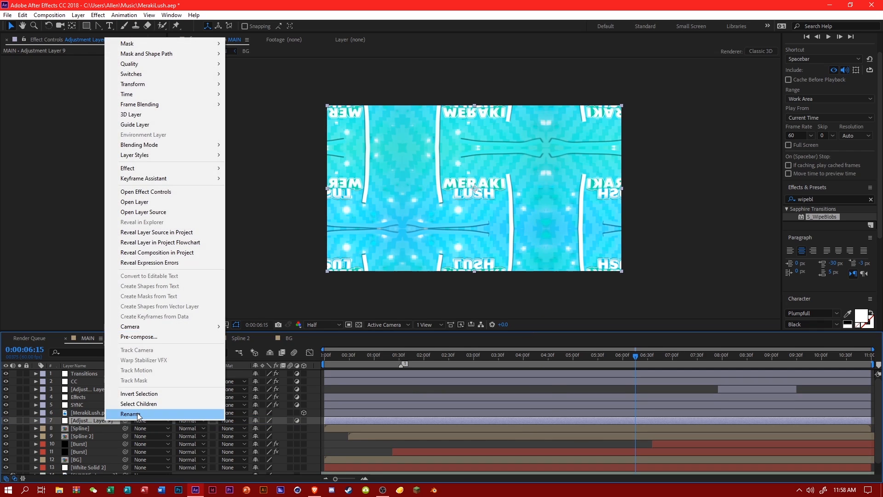
pyautogui.click(138, 417)
pyautogui.write('Blur')
pyautogui.press('Return')
pyautogui.hotkey('ctrl', 's')
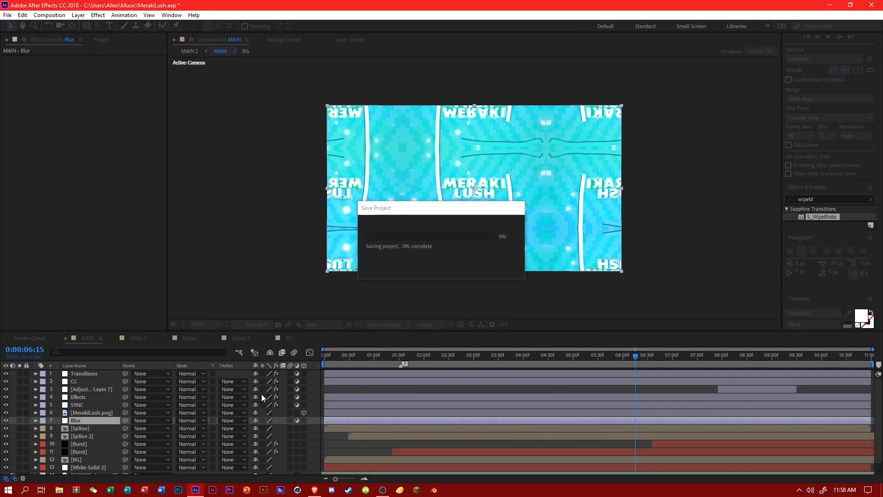
# Apply Gaussian Blur with Blurriness 7 to the Blur layer, compare the frame with the layer off and on, and save.
pyautogui.click(819, 199)
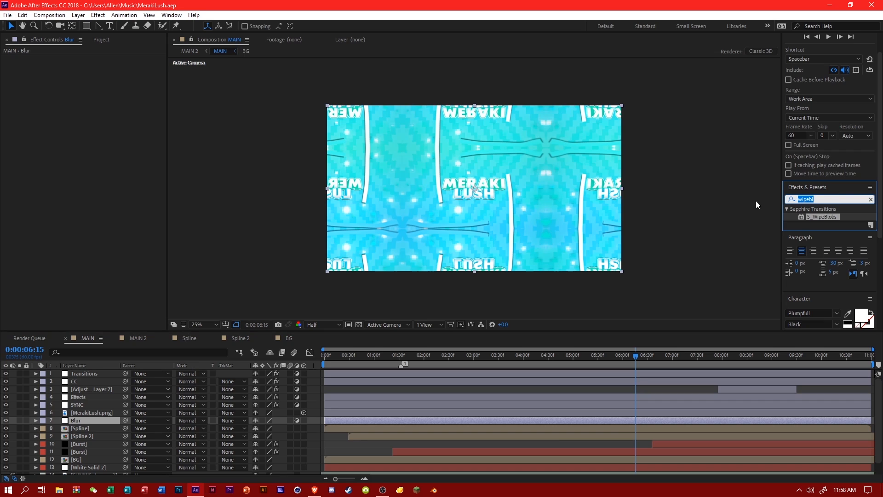
pyautogui.write('gaus')
pyautogui.moveTo(828, 256); pyautogui.dragTo(510, 423)
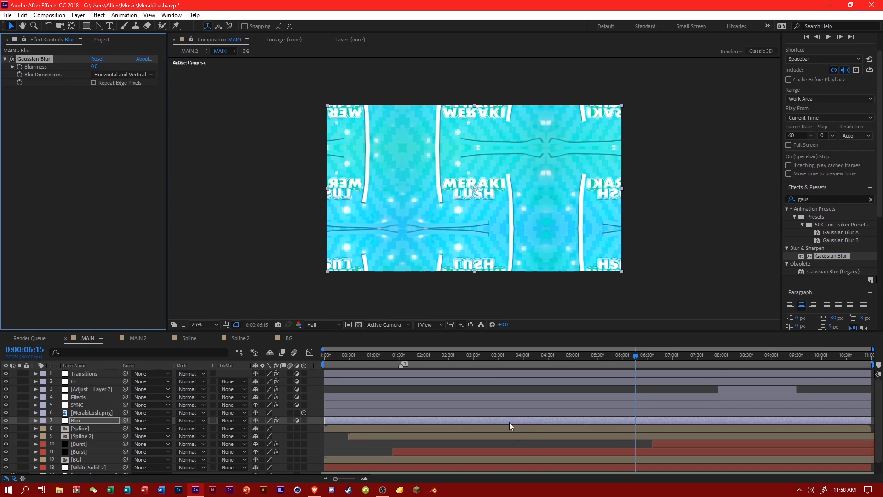
pyautogui.click(93, 67)
pyautogui.write('7')
pyautogui.click(106, 116)
pyautogui.scroll(2, 463, 275)
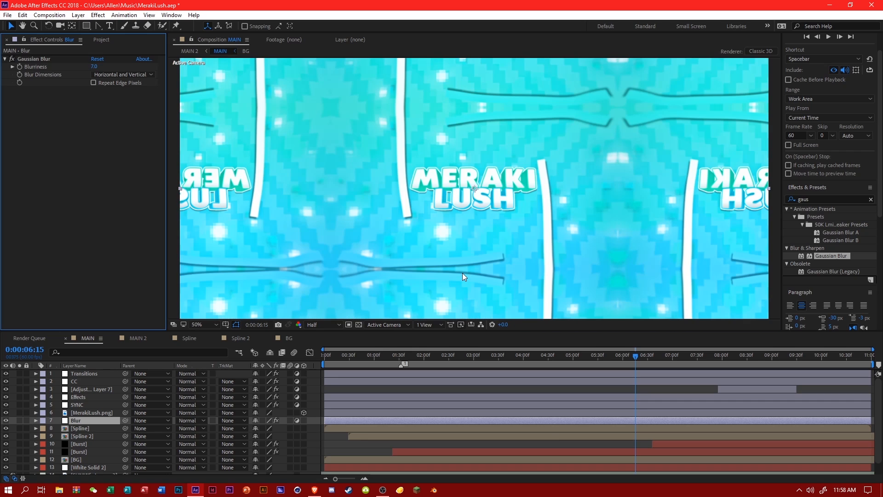
pyautogui.click(7, 421)
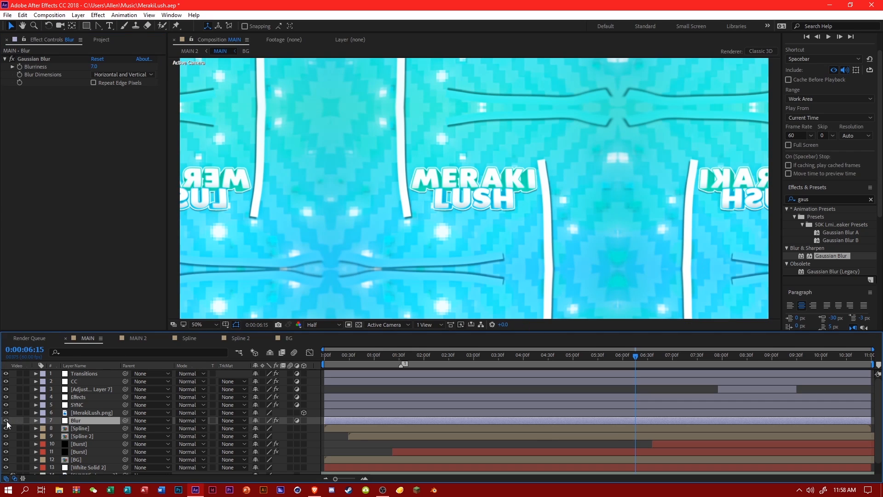
pyautogui.click(5, 420)
pyautogui.scroll(-2, 461, 278)
pyautogui.hotkey('ctrl', 's')
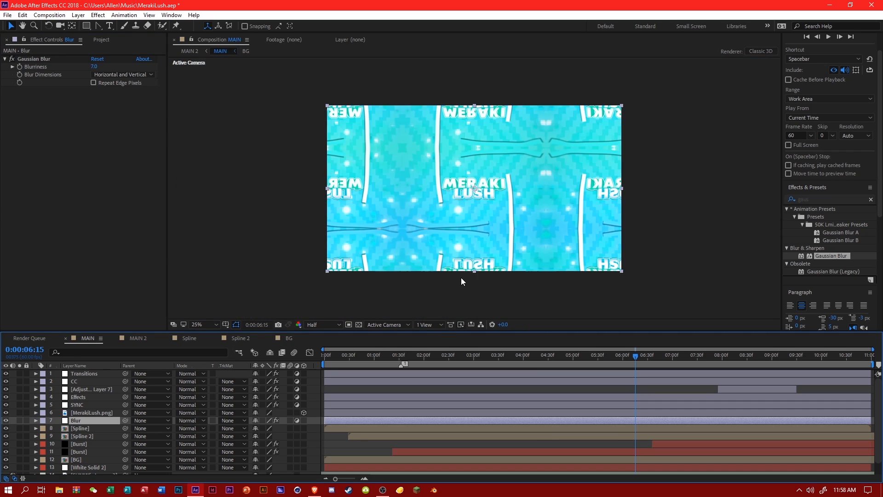
# Check the blurred background at several times in MAIN and compare it with the BG composition.
pyautogui.click(532, 363)
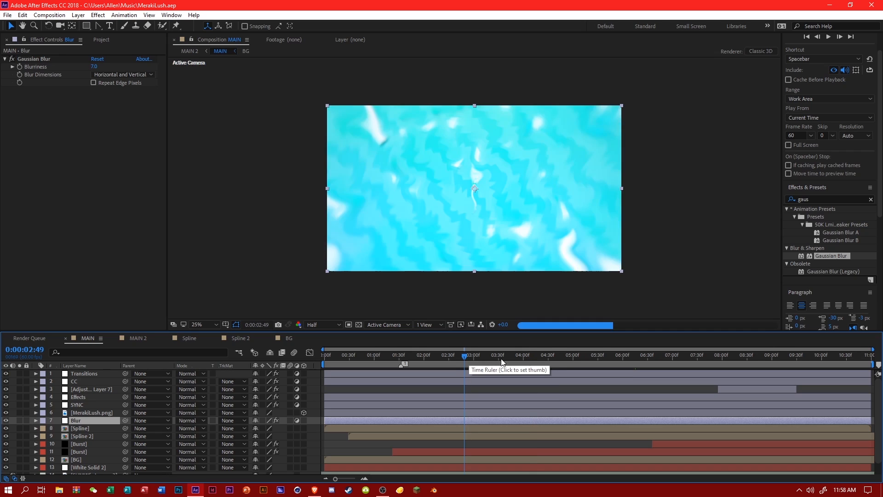
pyautogui.click(567, 363)
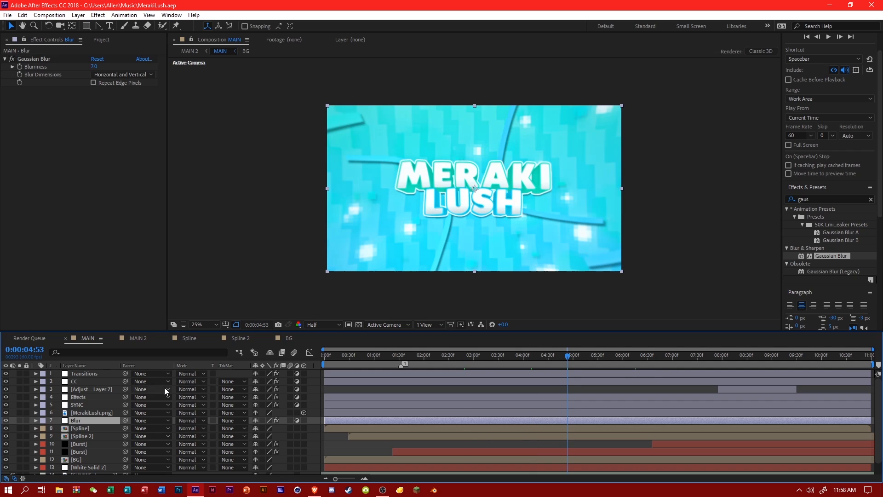
pyautogui.click(288, 338)
pyautogui.click(545, 363)
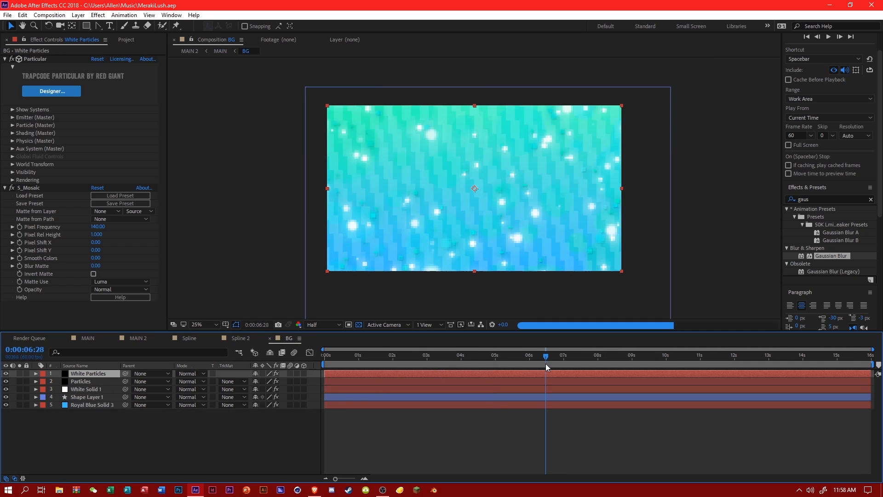
pyautogui.click(226, 339)
# Review the blurred intro along the MAIN 2 timeline up to 0:00:09:01, with the Wipe layer's properties collapsed.
pyautogui.click(127, 338)
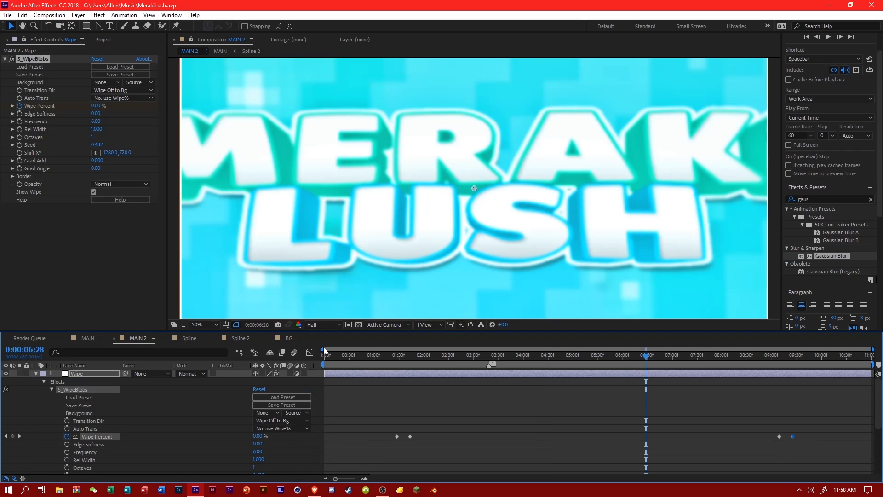
pyautogui.click(442, 358)
pyautogui.scroll(-2, 424, 272)
pyautogui.click(523, 361)
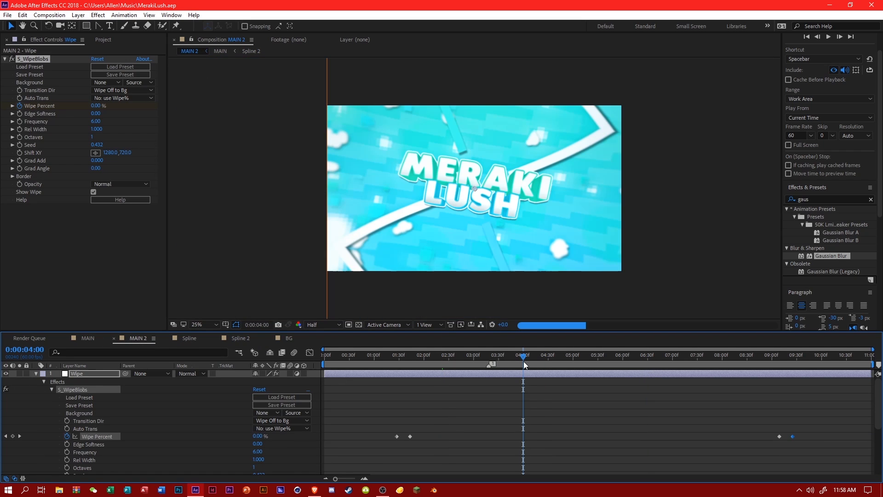
pyautogui.moveTo(596, 359); pyautogui.dragTo(640, 362)
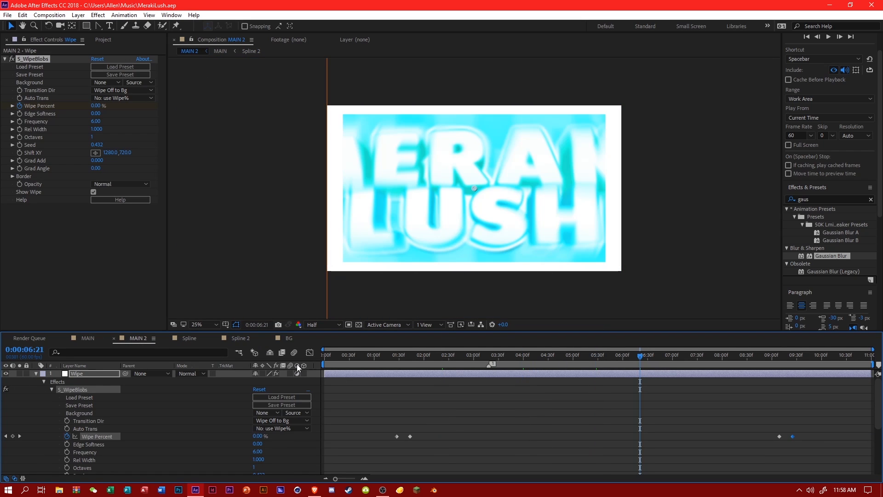
pyautogui.click(36, 373)
pyautogui.click(686, 360)
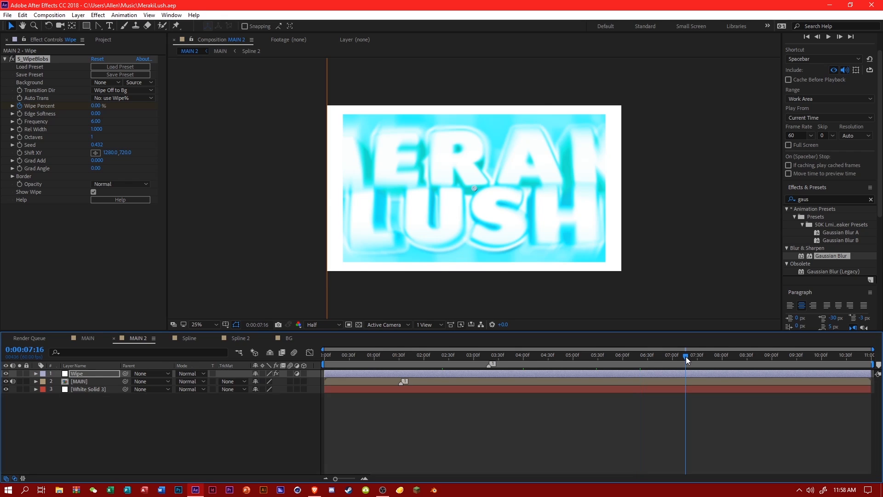
pyautogui.click(723, 358)
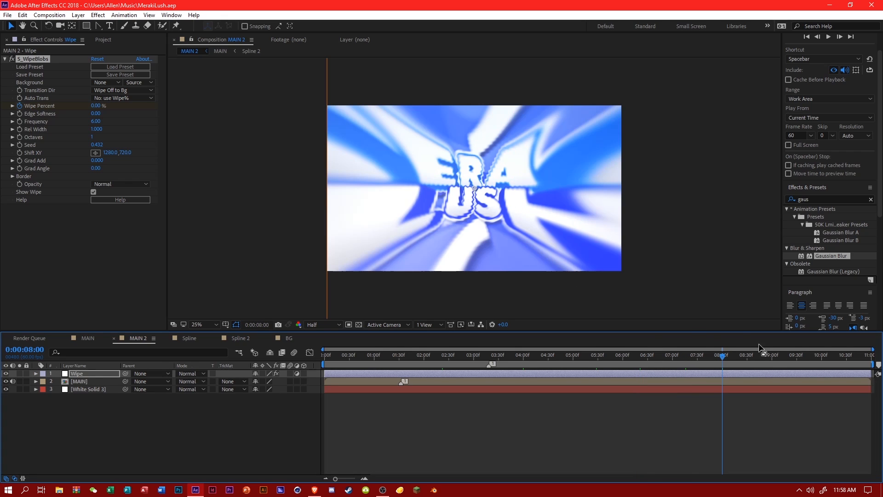
pyautogui.click(774, 358)
# Add an adjustment layer named RSMB to MAIN 2, placed between the Wipe and MAIN layers.
pyautogui.rightClick(256, 427)
pyautogui.moveTo(309, 329)
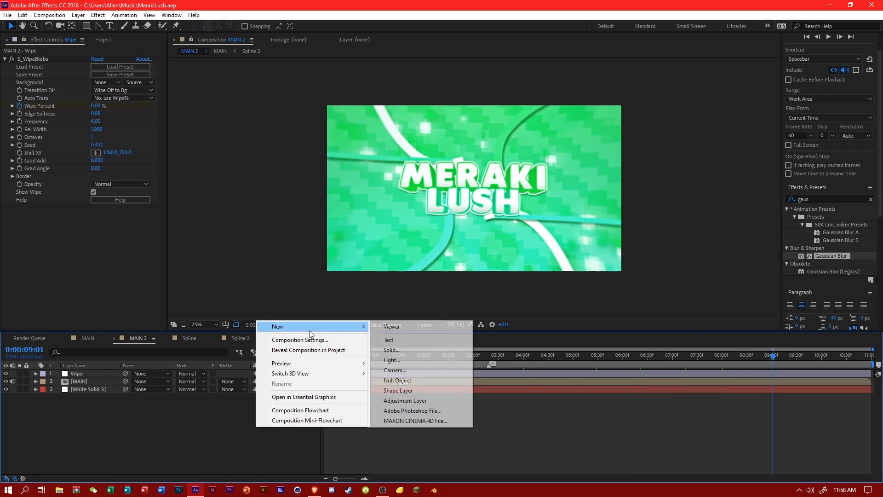
pyautogui.click(437, 404)
pyautogui.moveTo(79, 374); pyautogui.dragTo(91, 383)
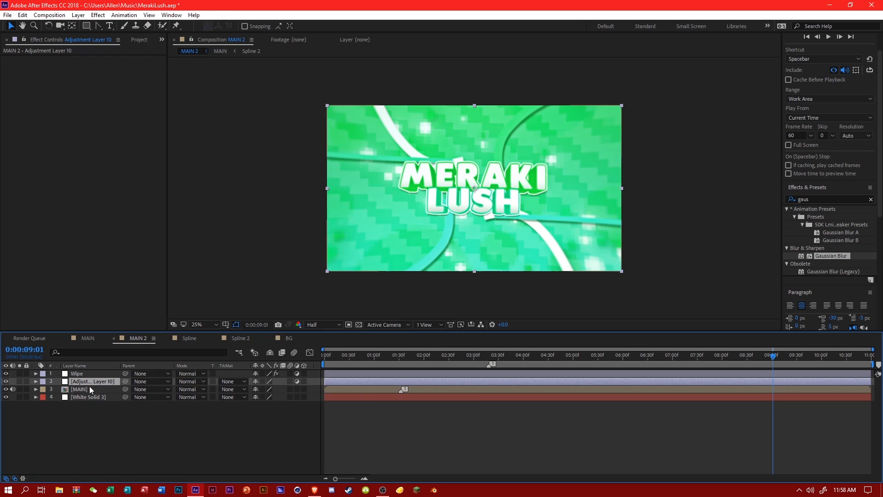
pyautogui.rightClick(94, 387)
pyautogui.click(139, 475)
pyautogui.write('RSMB')
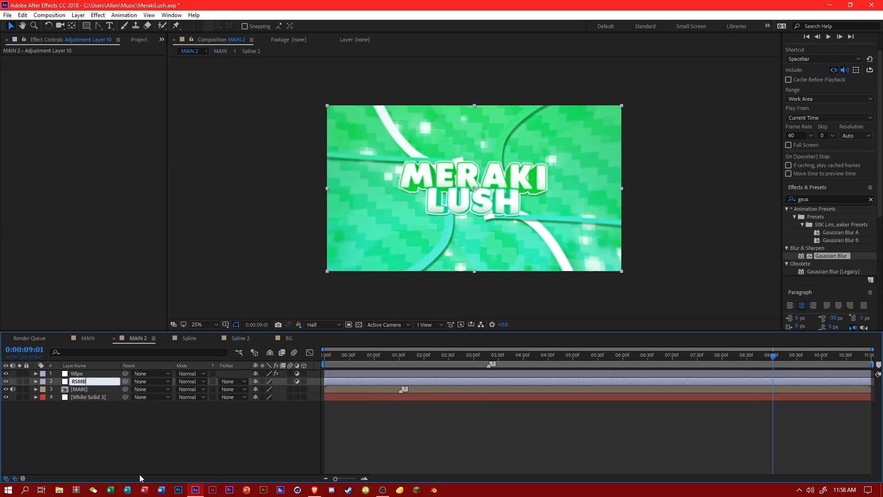
pyautogui.press('Return')
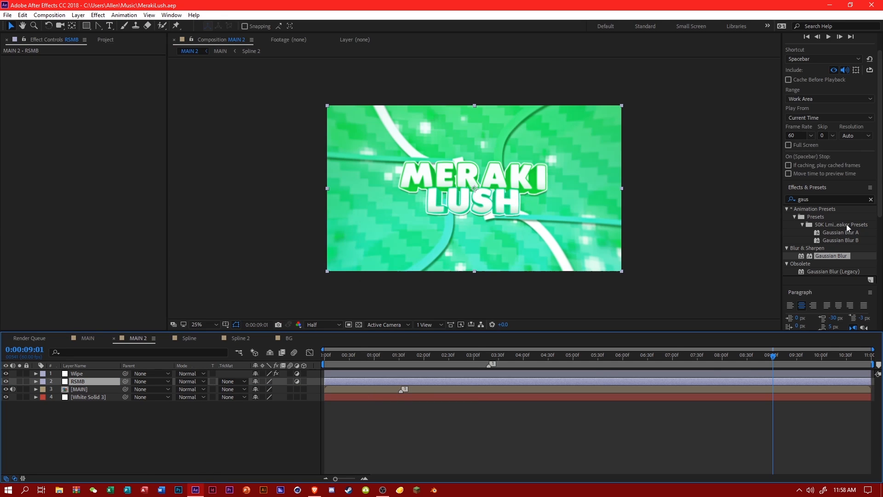
# Find the RSMB effect from RE:Vision Plug-ins and apply it to the RSMB layer.
pyautogui.doubleClick(814, 200)
pyautogui.write('rsmb')
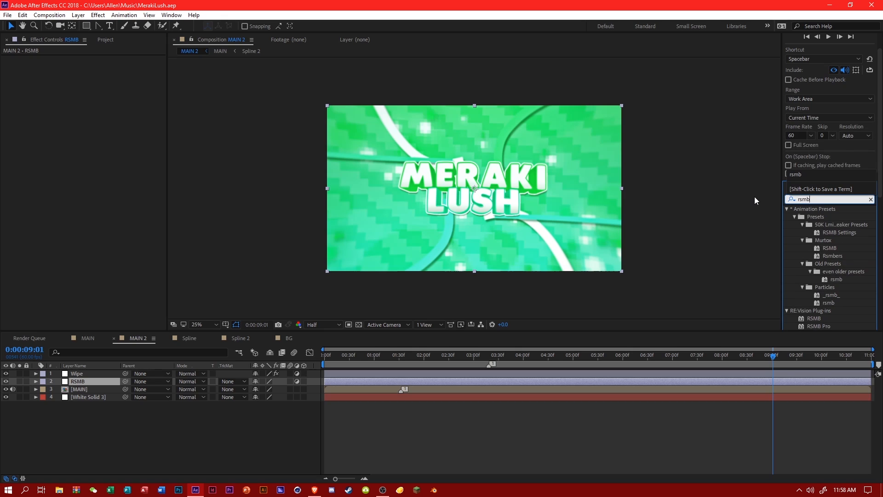
pyautogui.click(832, 247)
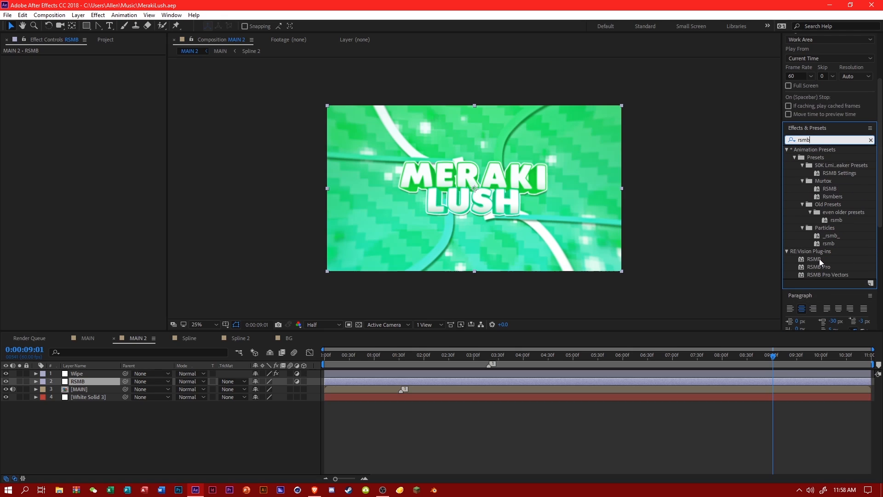
pyautogui.moveTo(818, 258); pyautogui.dragTo(105, 385)
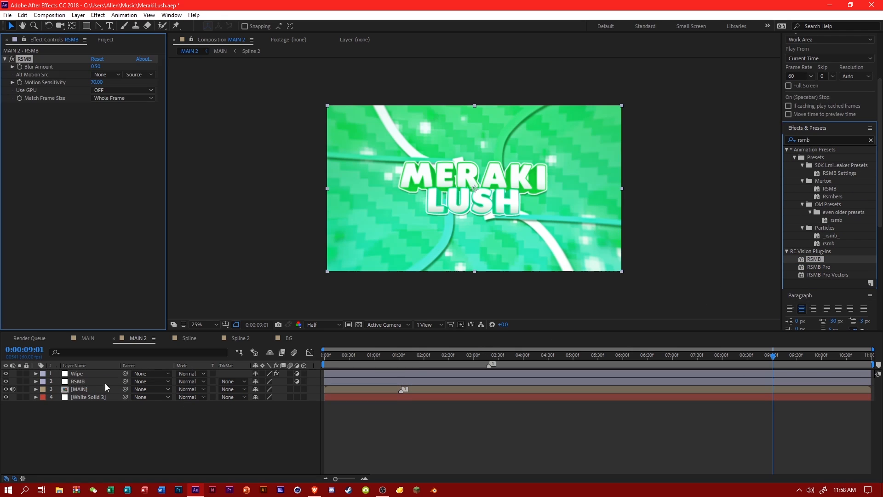
# Set RSMB's Motion Sensitivity to 60 and Blur Amount to 1.10, and save the project.
pyautogui.click(95, 83)
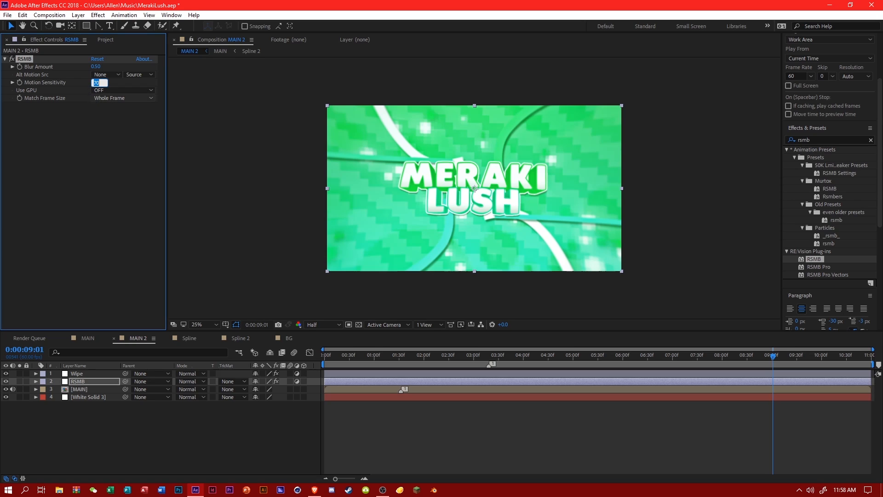
pyautogui.write('60')
pyautogui.press('Return')
pyautogui.click(95, 67)
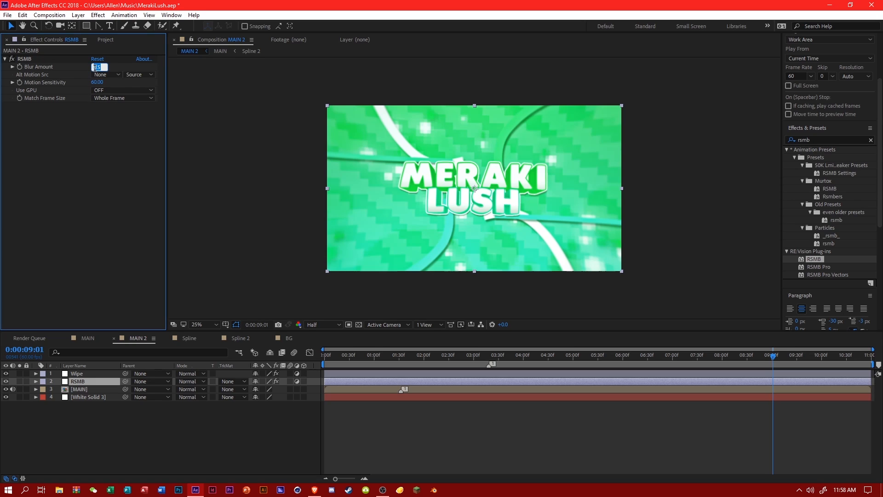
pyautogui.write('1.')
pyautogui.press('Return')
pyautogui.hotkey('ctrl', 's')
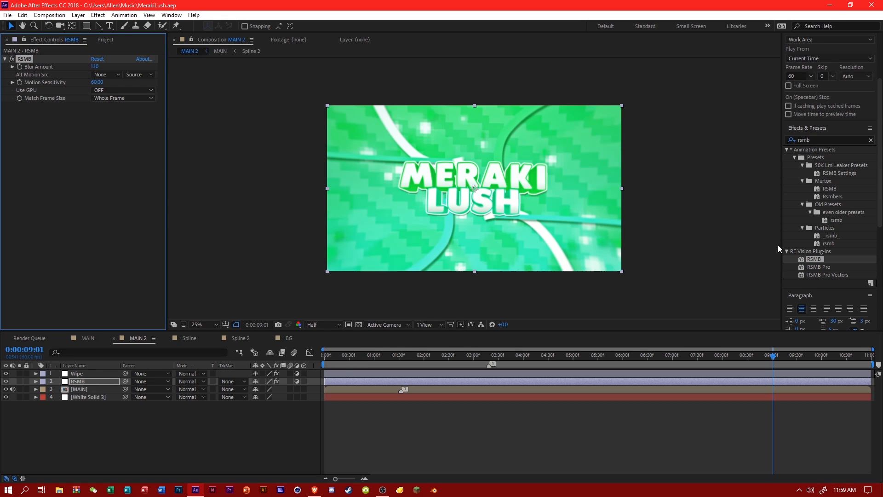
pyautogui.click(102, 89)
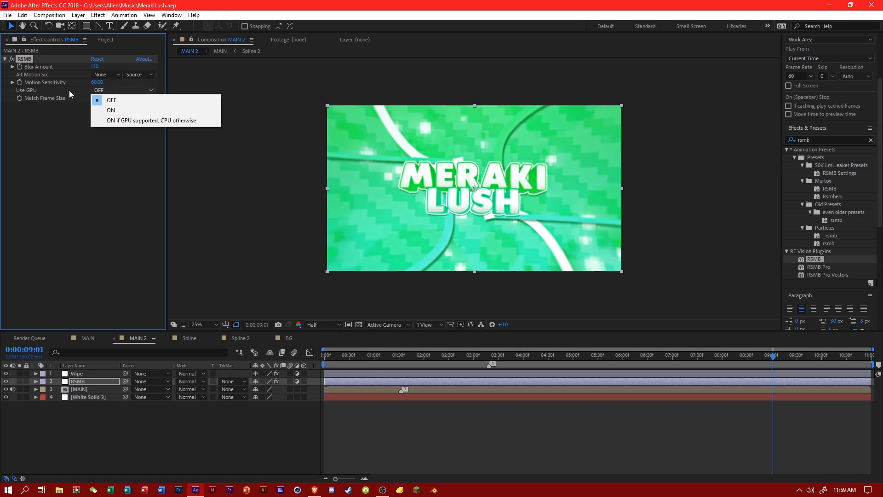
pyautogui.click(69, 90)
pyautogui.click(96, 98)
pyautogui.click(86, 96)
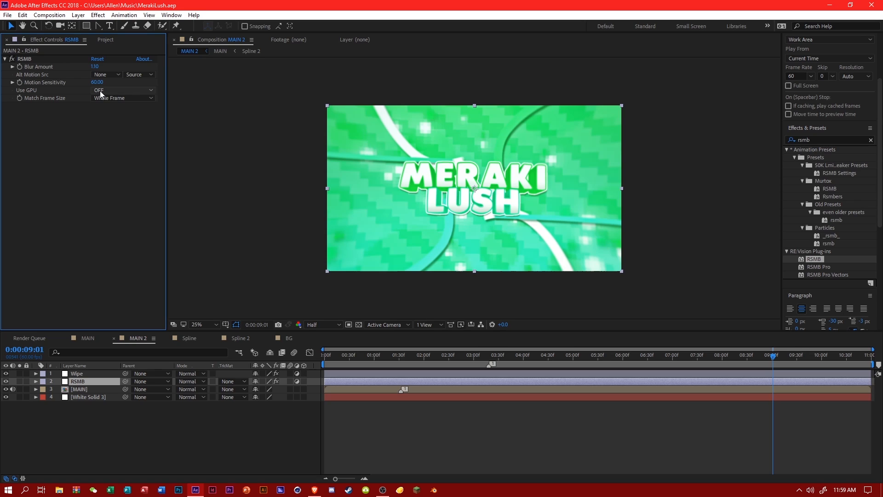
# Check the motion blur in MAIN 2 at the start and at 0:00:02:19, with the view enlarged to 50%.
pyautogui.moveTo(331, 359); pyautogui.dragTo(291, 358)
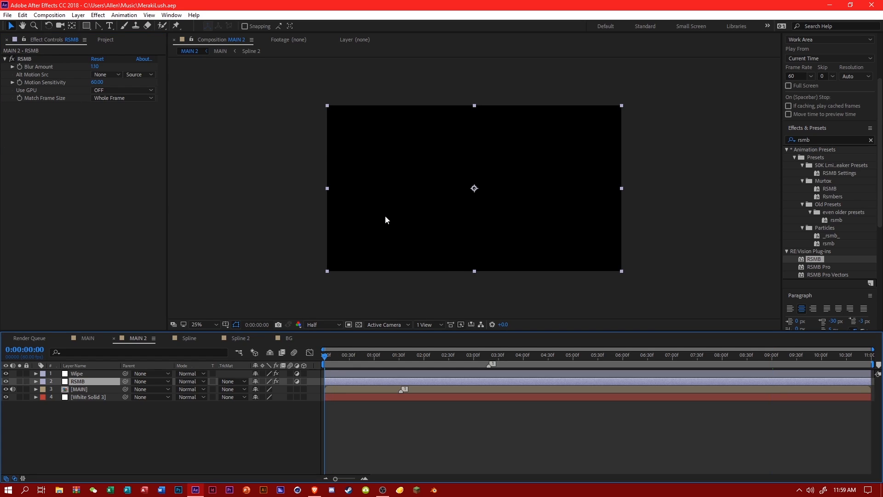
pyautogui.press('.')
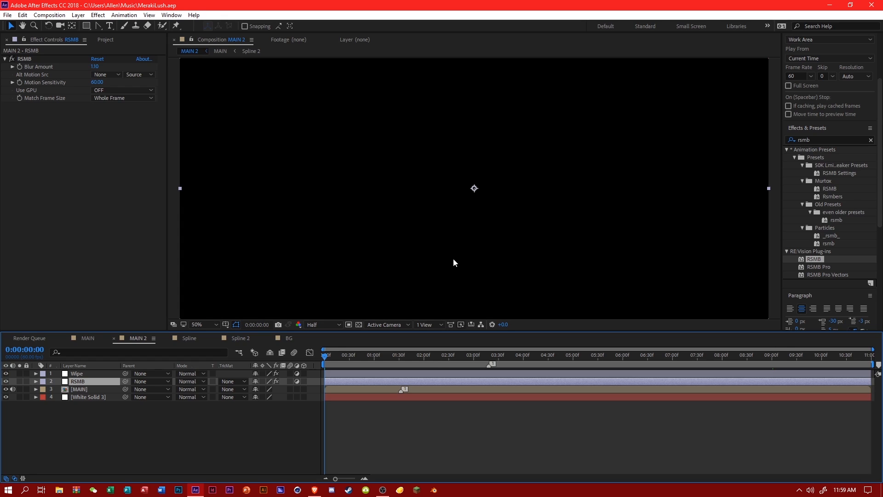
pyautogui.click(440, 357)
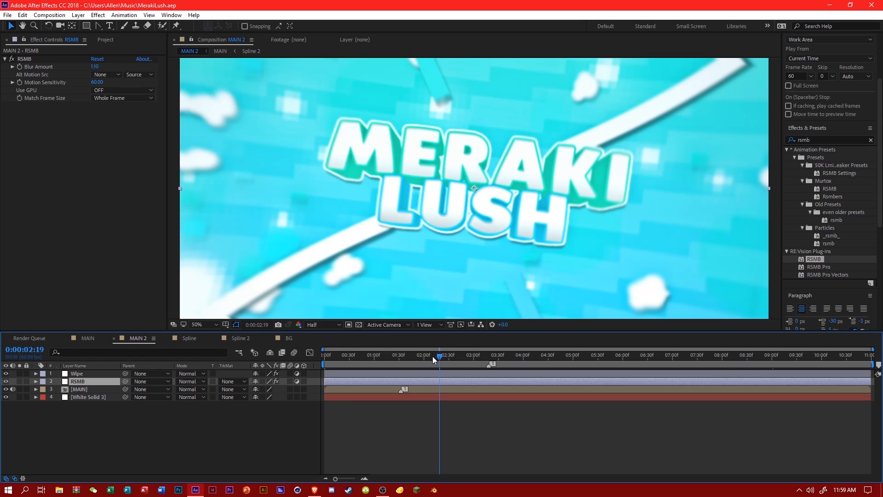
# Review MAIN 2's frames at 0:00:02:10, at the composition start and at 0:00:02:08, with the view reduced to 25%.
pyautogui.click(432, 357)
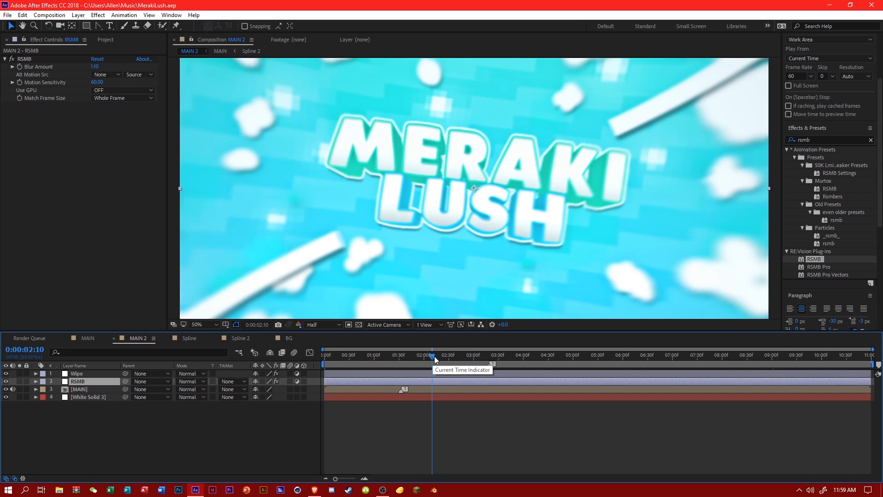
pyautogui.press(',')
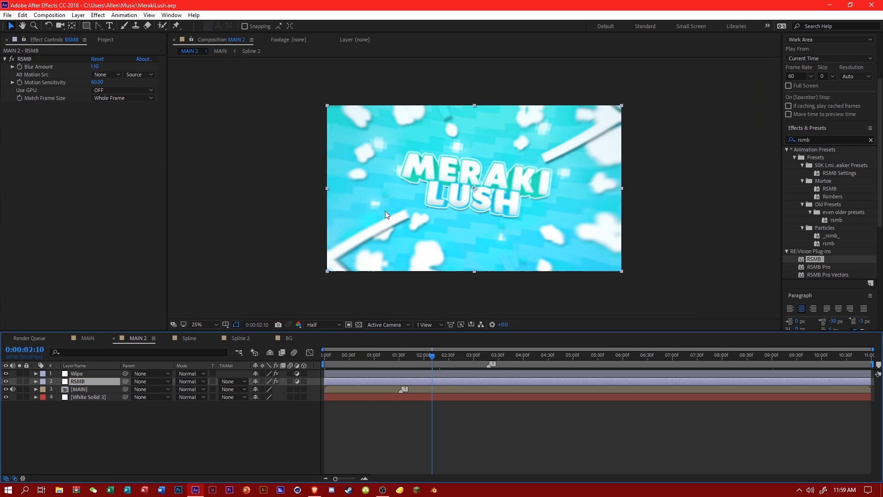
pyautogui.moveTo(404, 358); pyautogui.dragTo(321, 357)
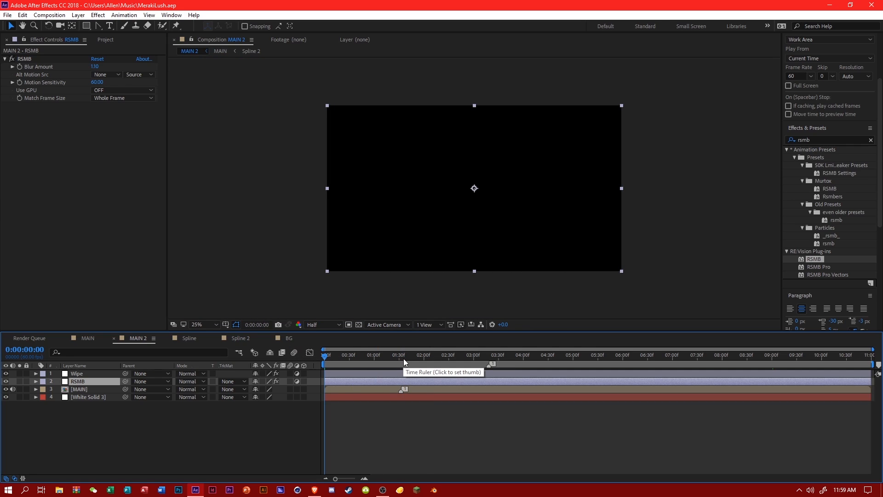
pyautogui.click(430, 358)
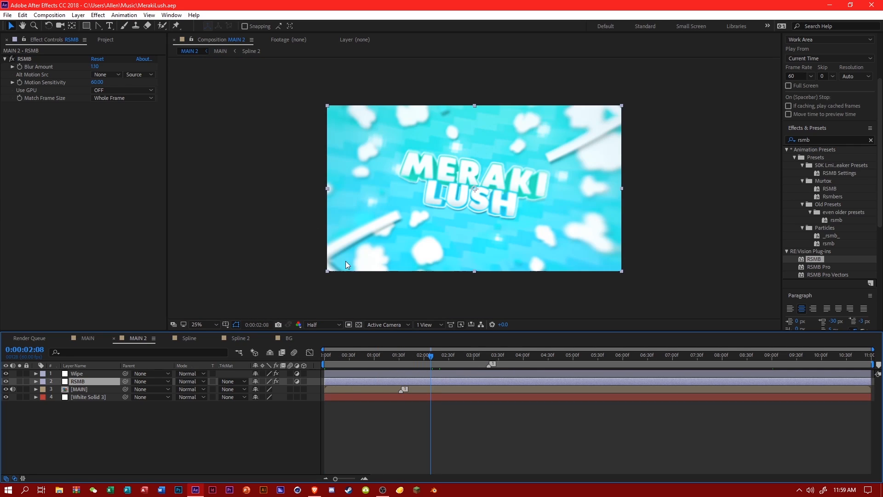
# Add the MAIN 2 composition to the render queue and set its output module format to QuickTime.
pyautogui.click(49, 16)
pyautogui.click(97, 93)
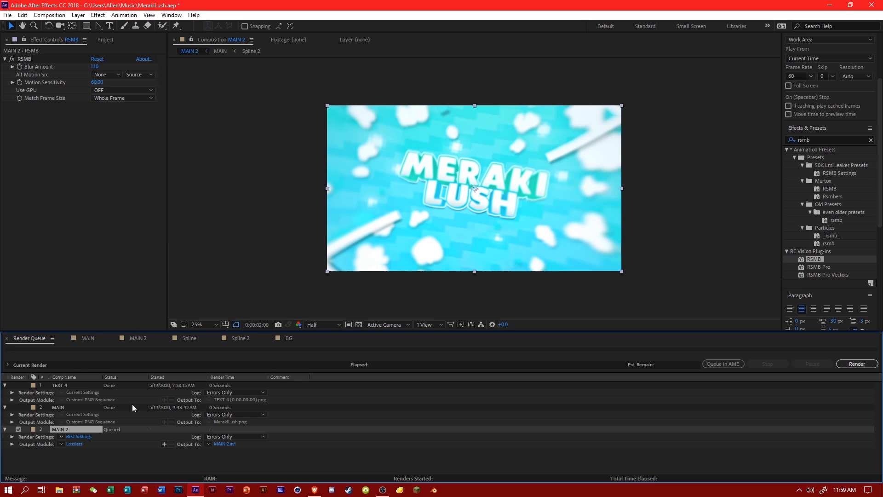
pyautogui.click(78, 444)
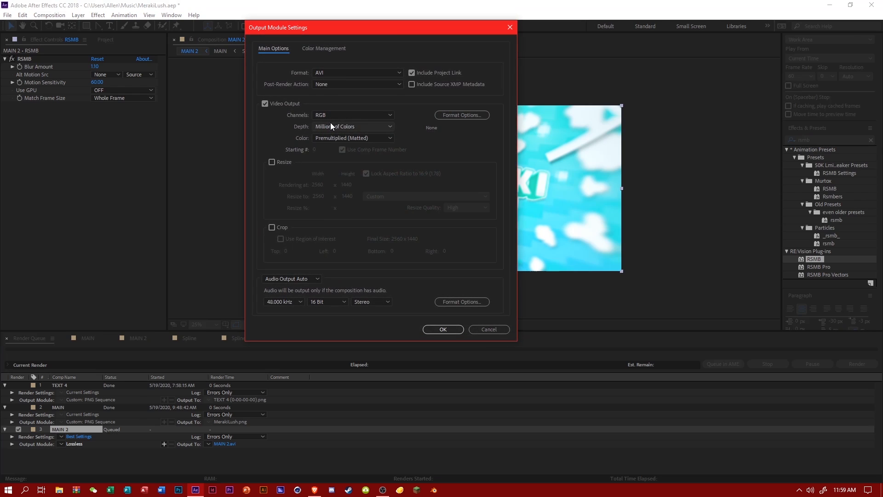
pyautogui.click(324, 74)
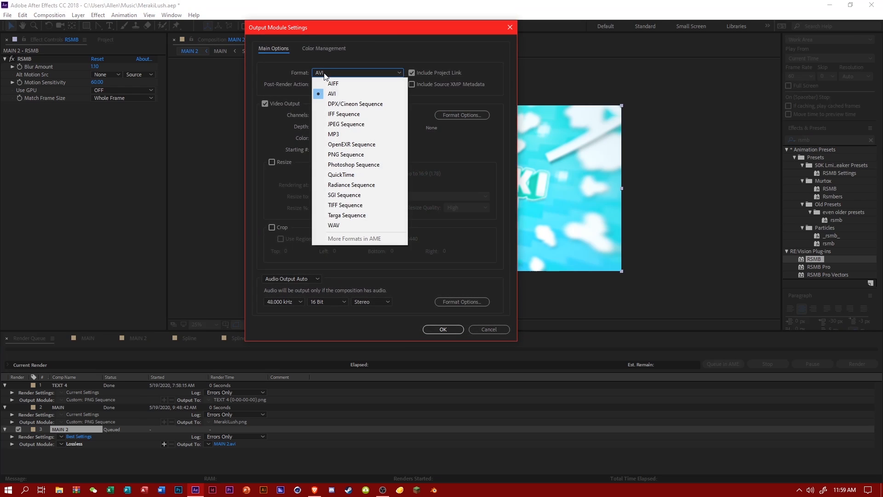
pyautogui.click(349, 175)
pyautogui.click(443, 329)
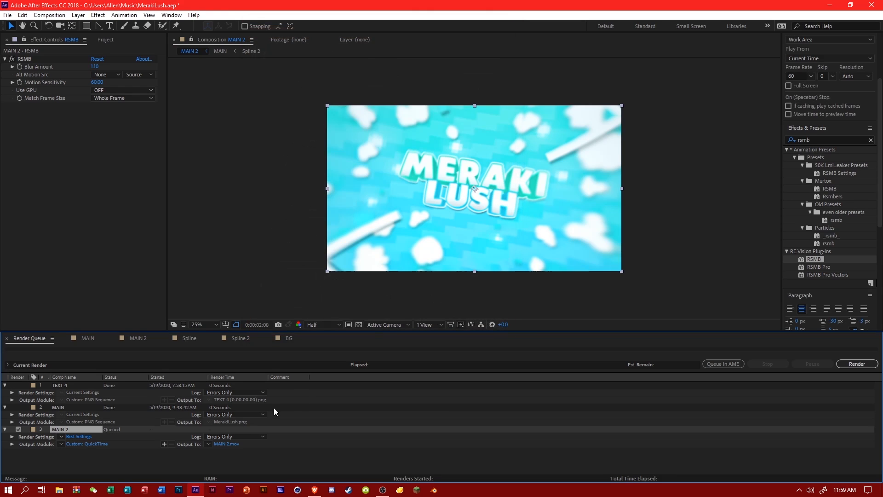
# Set the MAIN 2 render to output to the Videos folder with the file name MerakiLush.
pyautogui.click(229, 445)
pyautogui.click(41, 152)
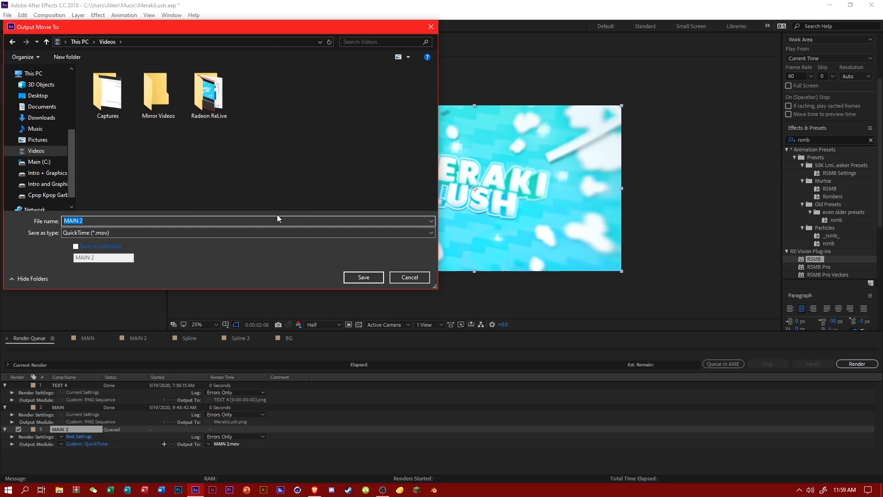
pyautogui.write('MerakiLush')
pyautogui.press('Return')
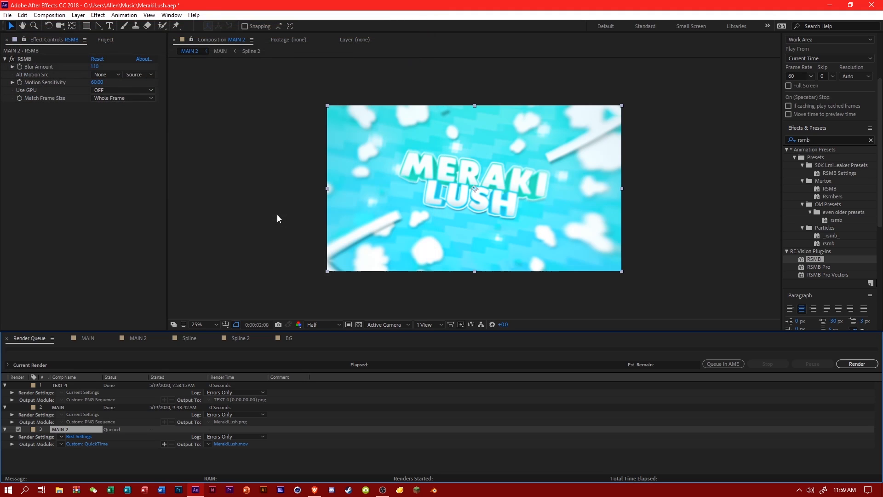